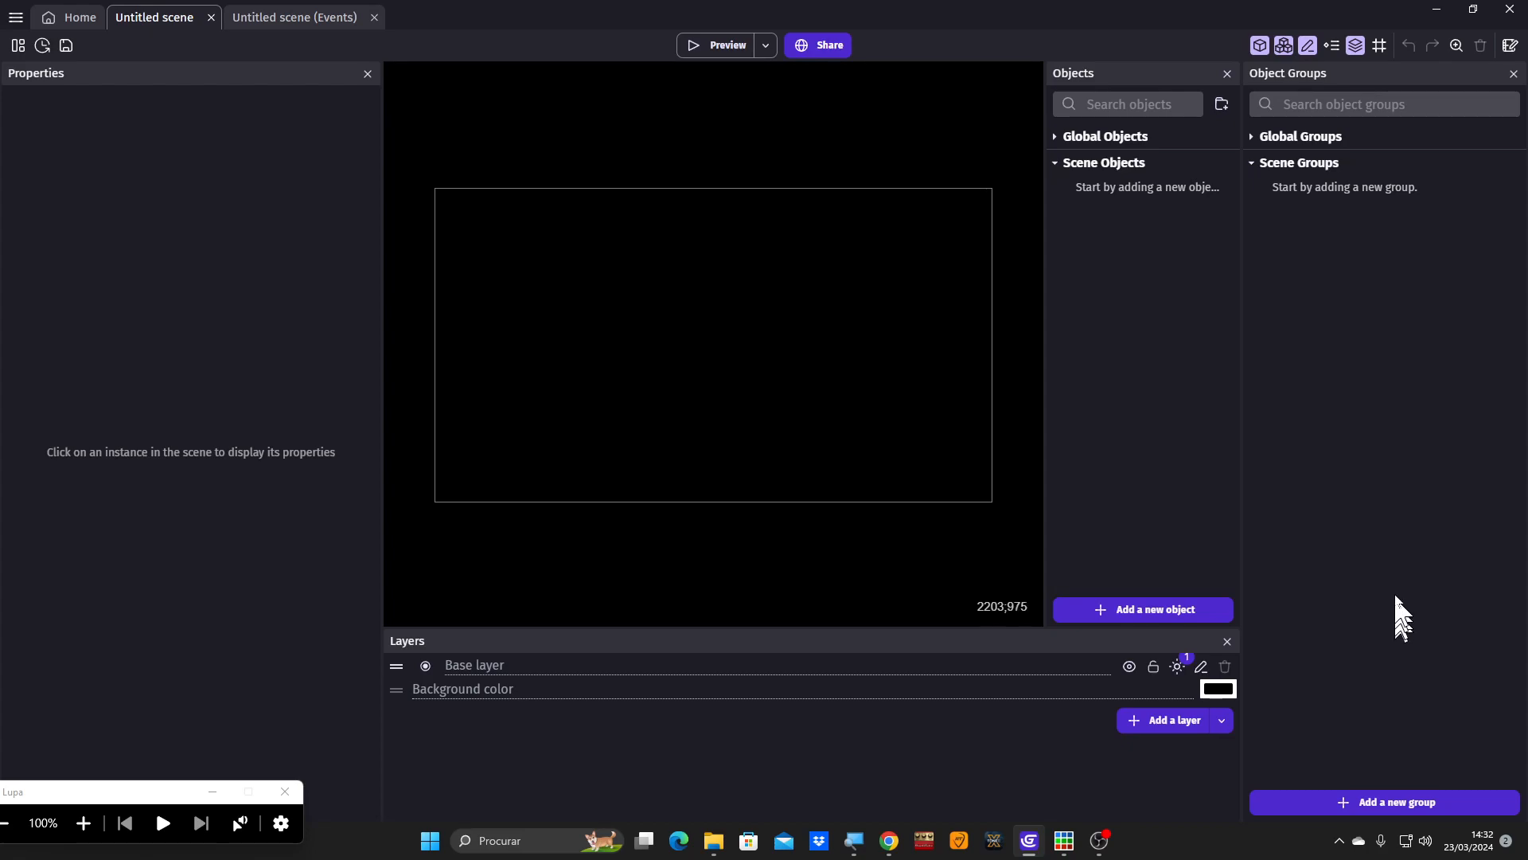
- Switch to the Piskel sprite editor and bring its whole blank canvas into view
click(1065, 841)
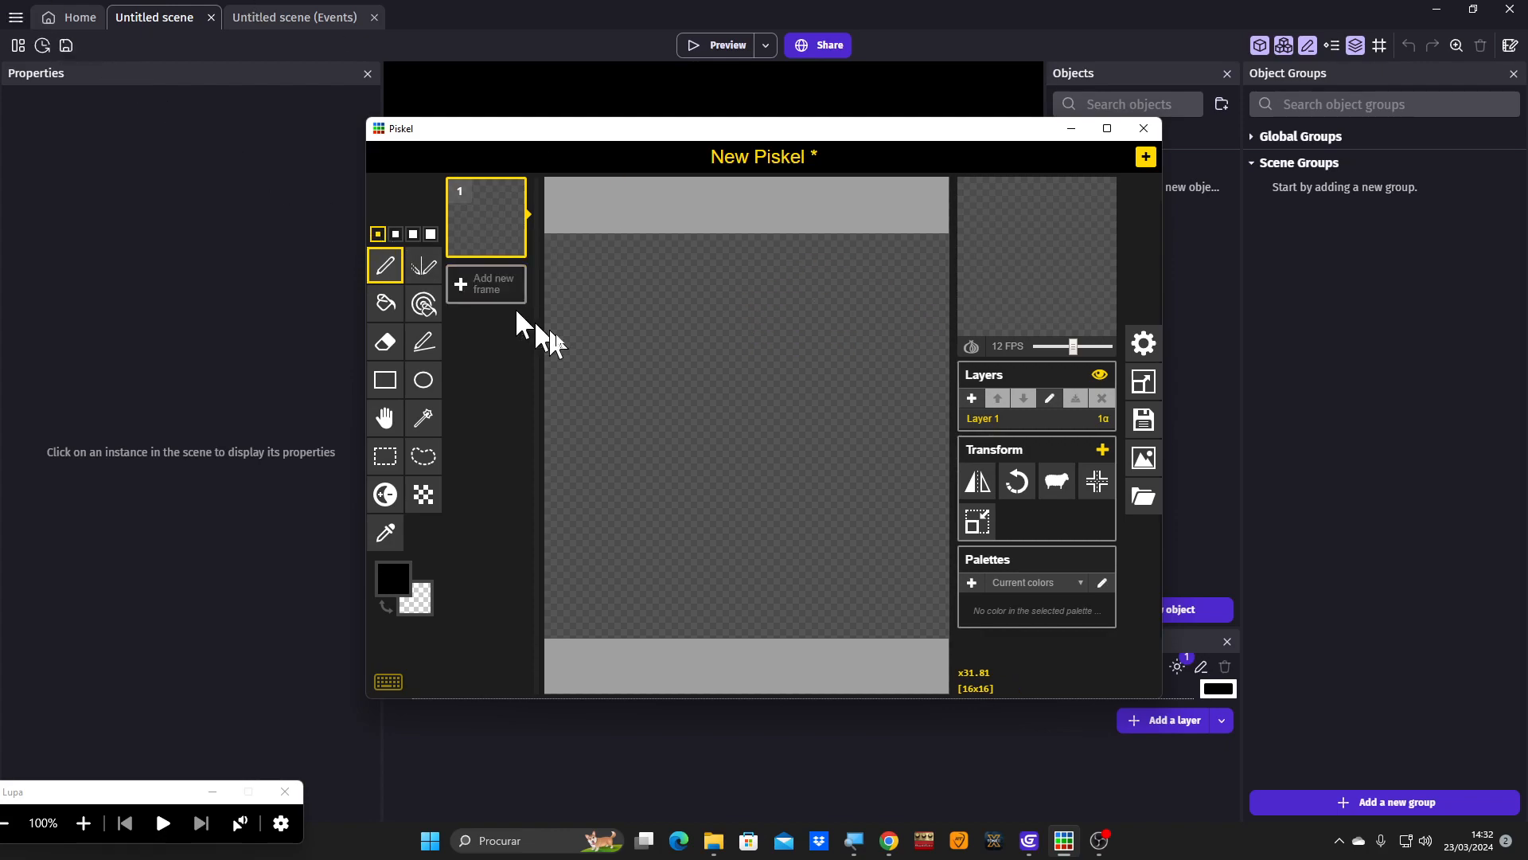
scroll(738, 454, up, 1)
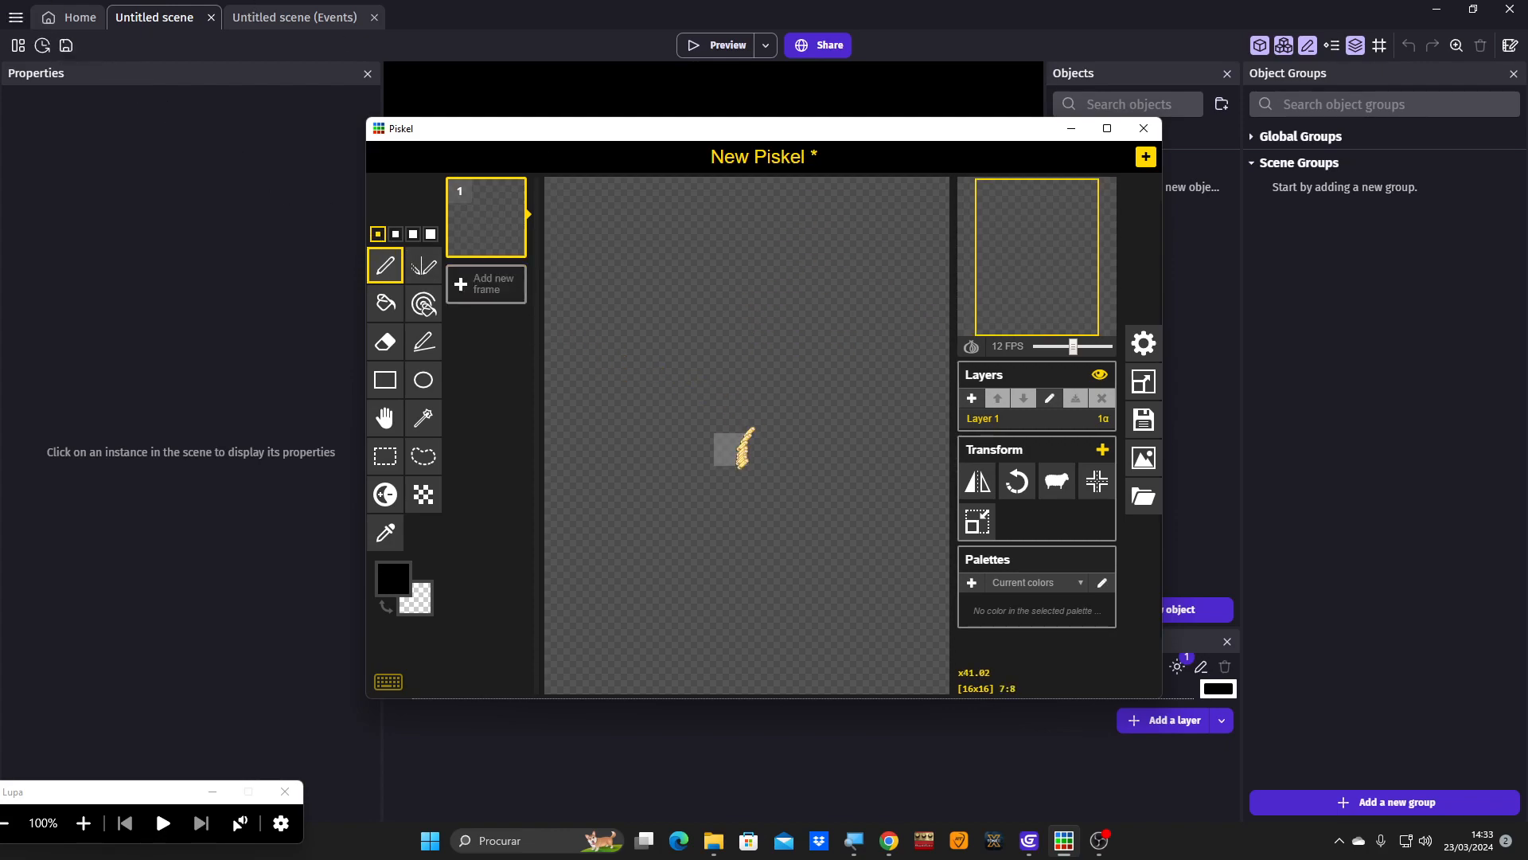
scroll(655, 420, down, 1)
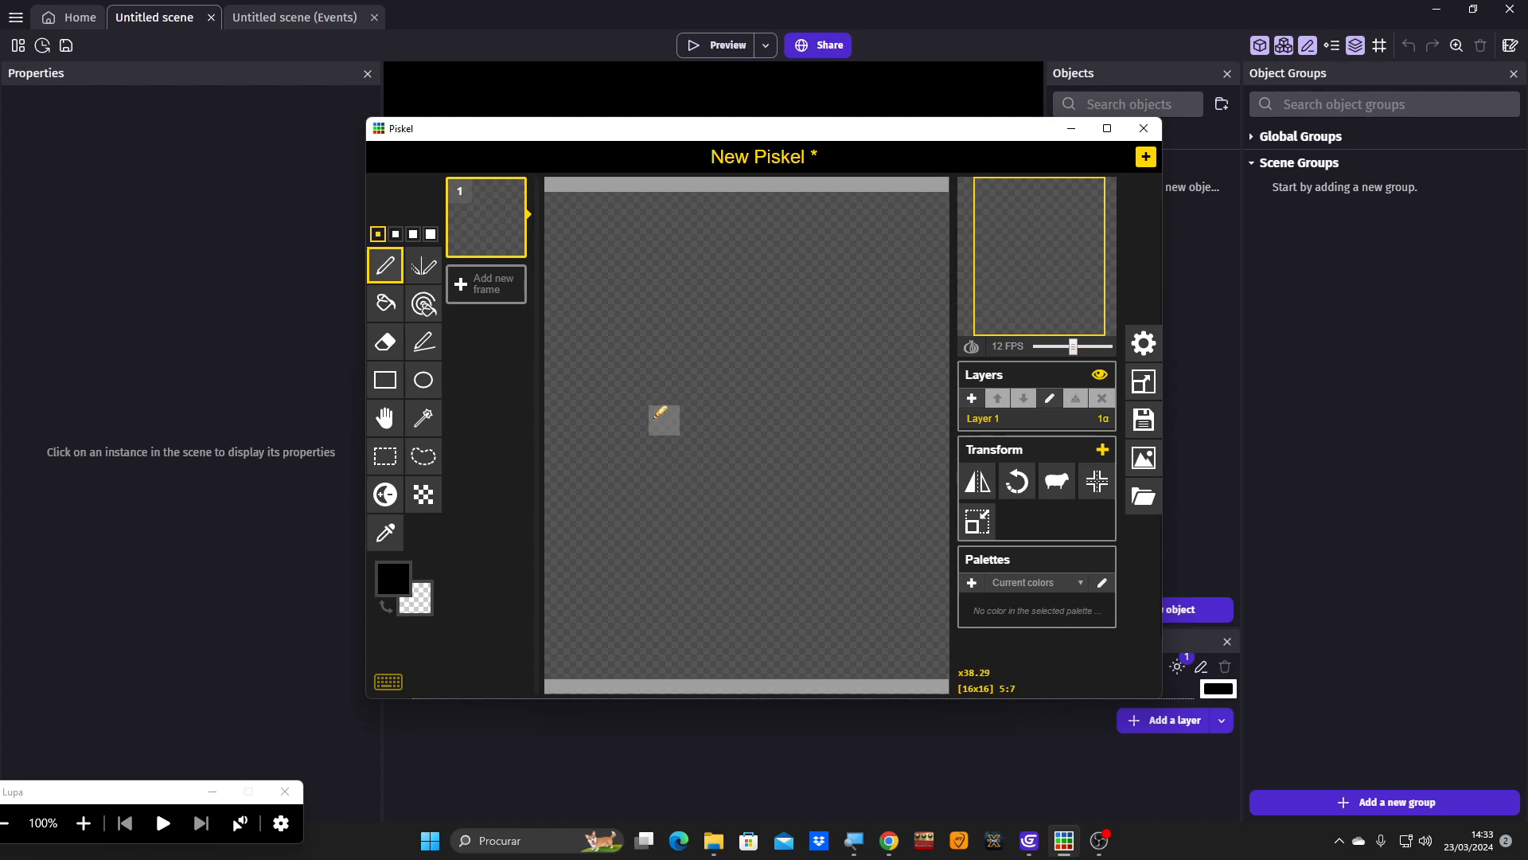
scroll(654, 420, down, 3)
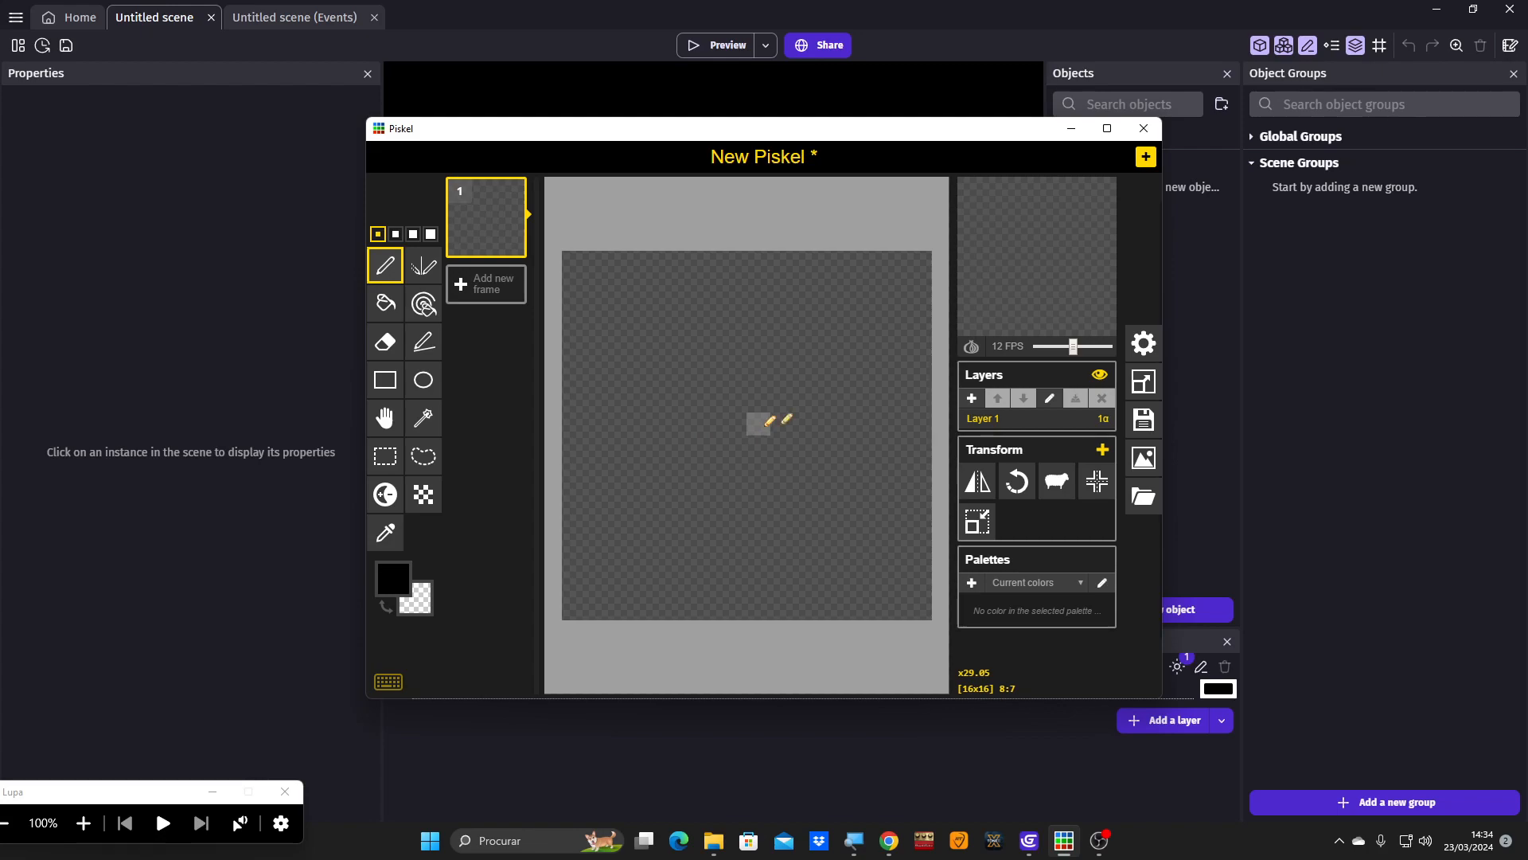
- Resize the drawing area to 8 x 8 px
click(1146, 382)
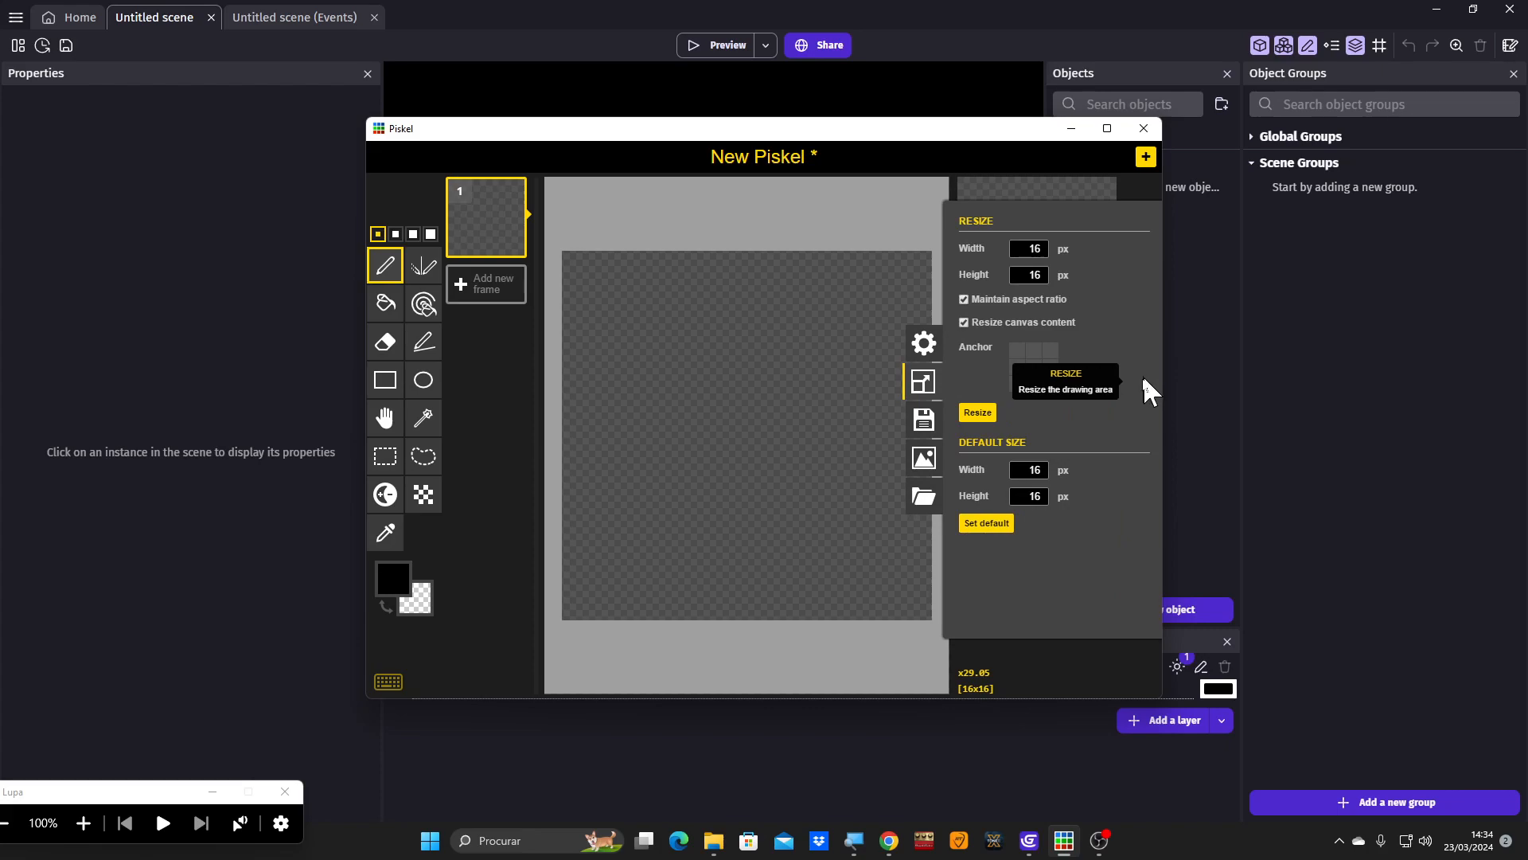
click(971, 299)
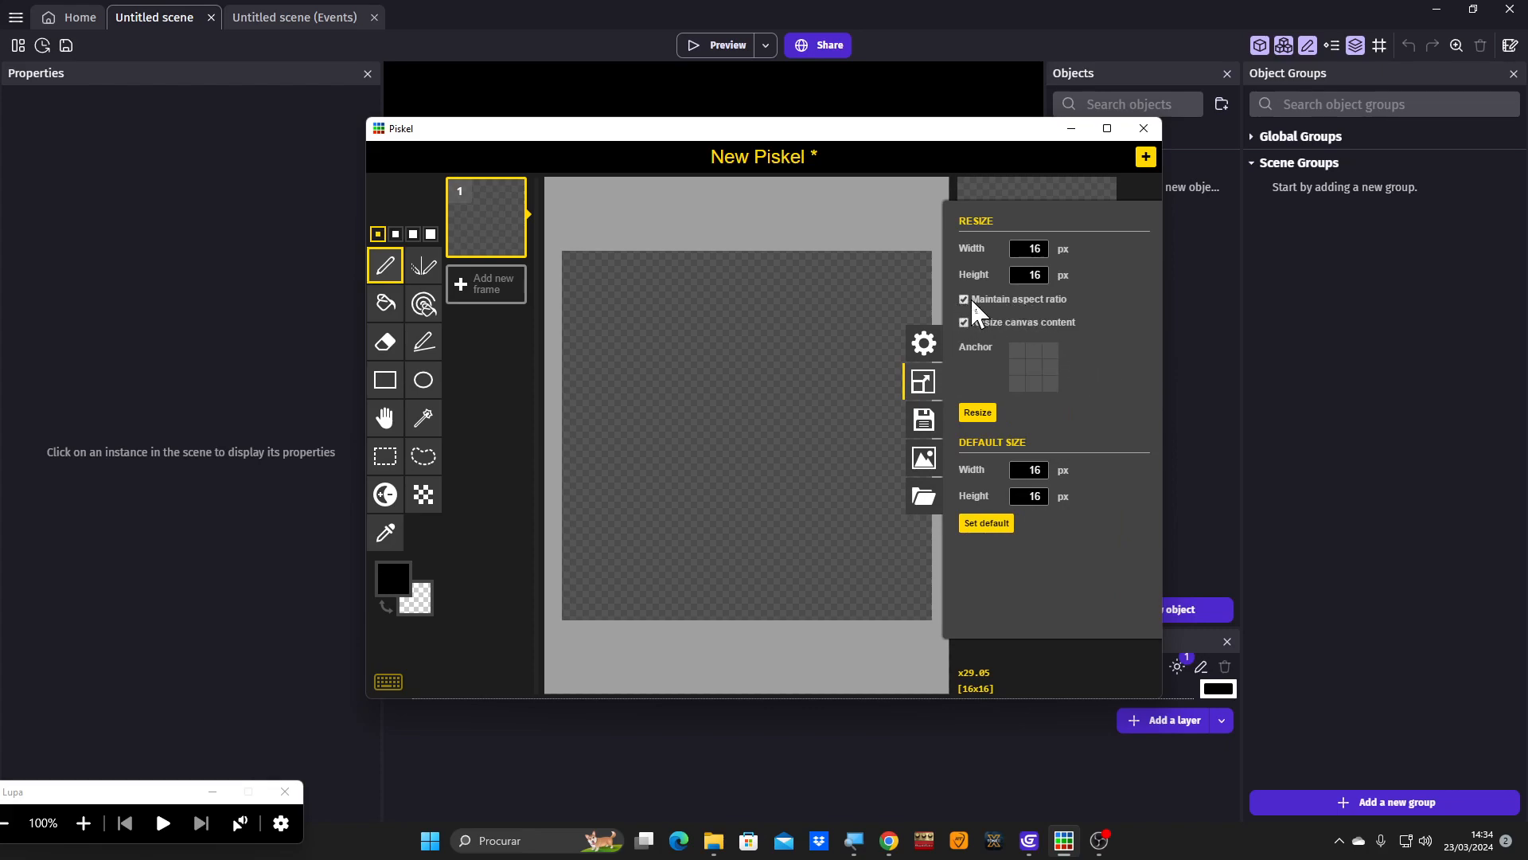
click(966, 320)
click(964, 323)
click(964, 324)
double_click(1035, 249)
key(Return)
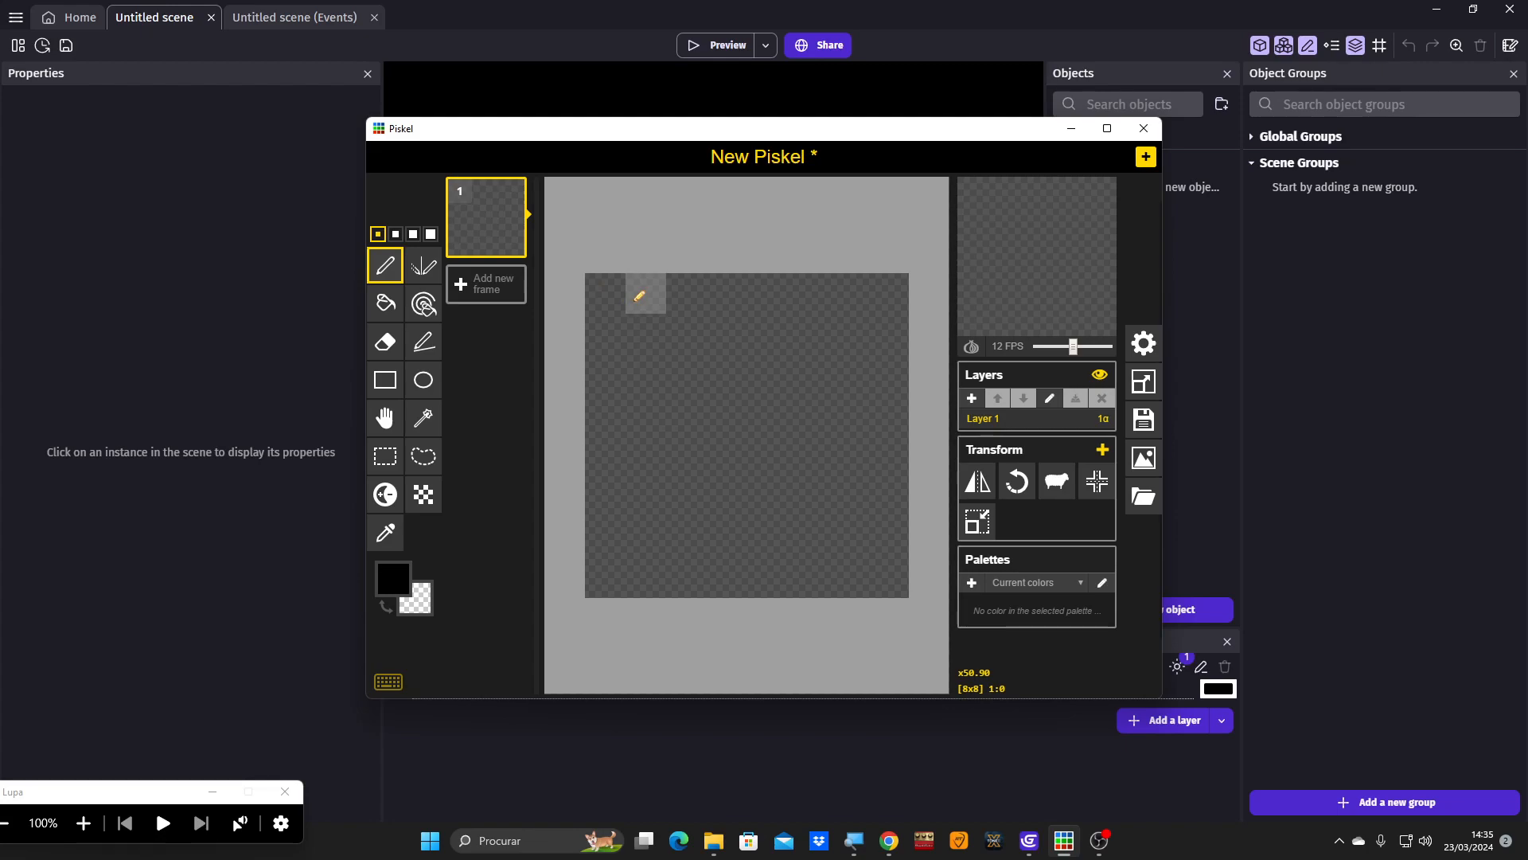
- Draw a one-pixel black border around the canvas and fill the area inside it with orange #ff6500
mouse_move(614, 294)
mouse_down()
mouse_move(865, 293)
mouse_move(904, 337)
mouse_move(914, 567)
mouse_move(607, 580)
mouse_move(608, 304)
mouse_up()
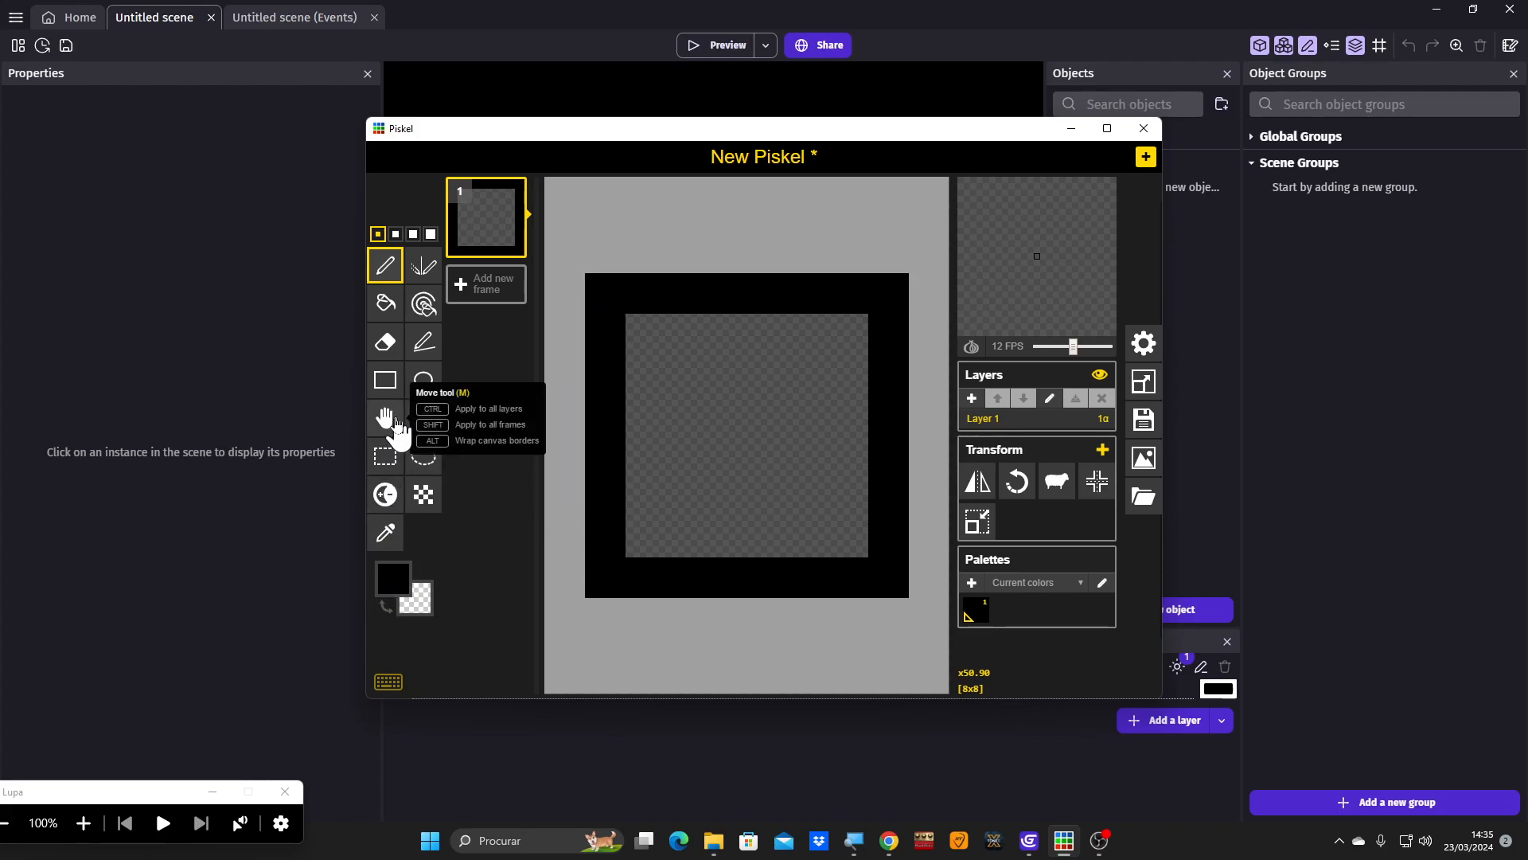
click(391, 307)
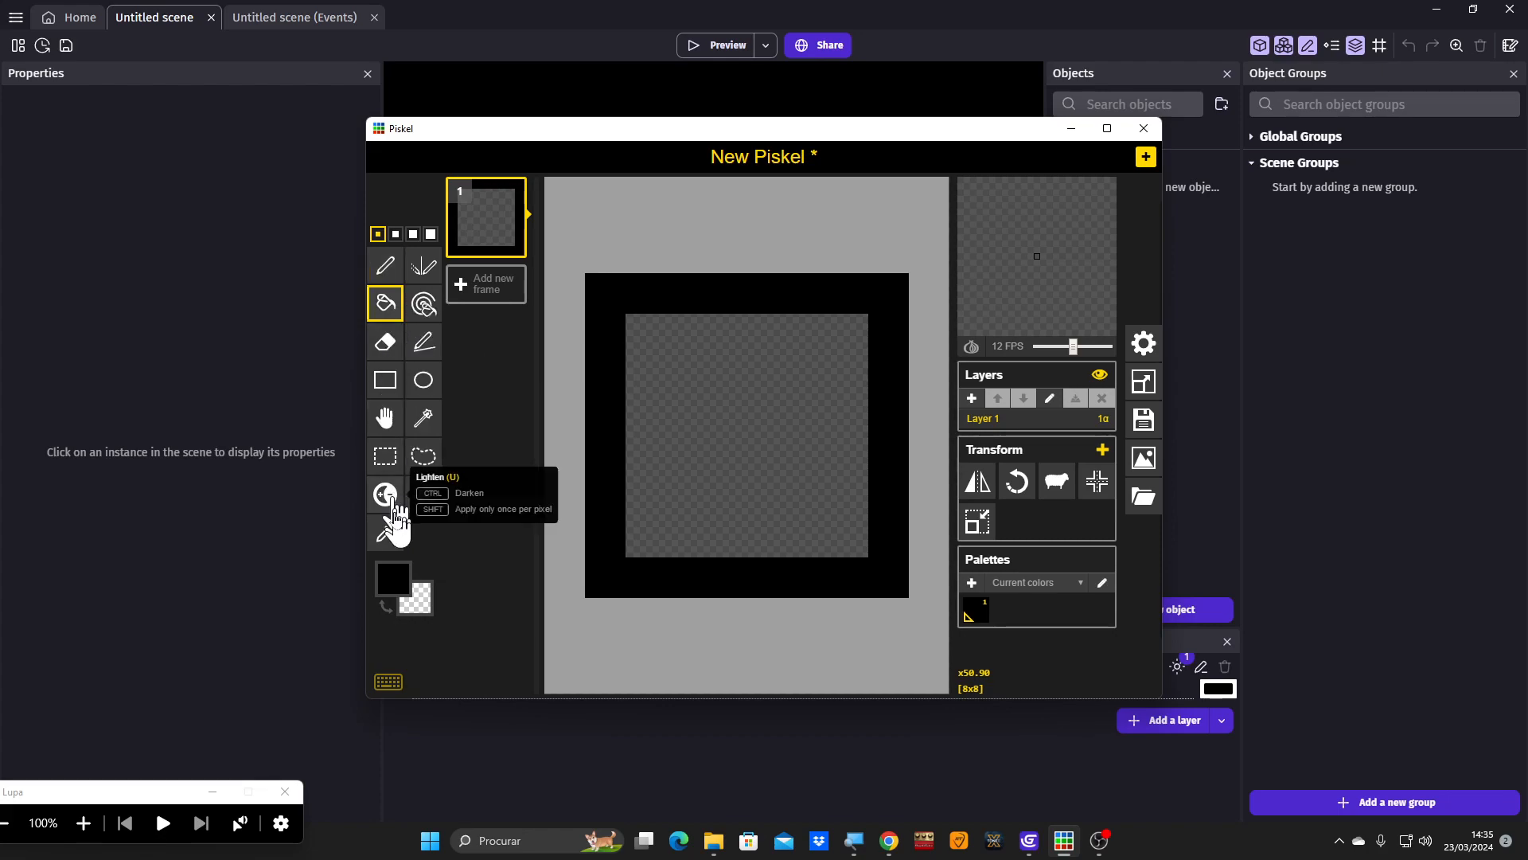
click(396, 579)
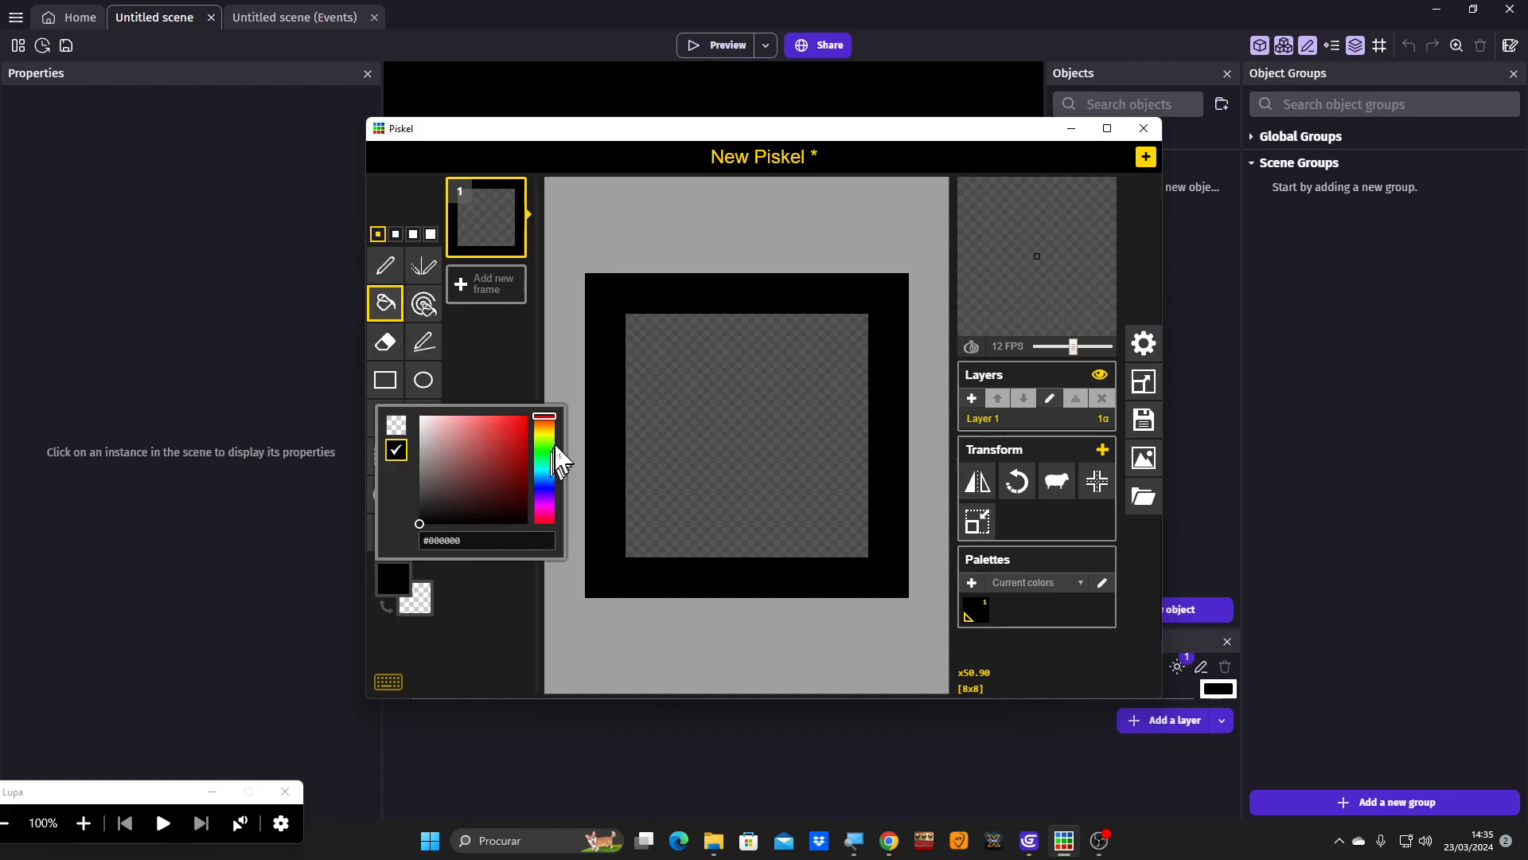
drag(545, 433, 542, 414)
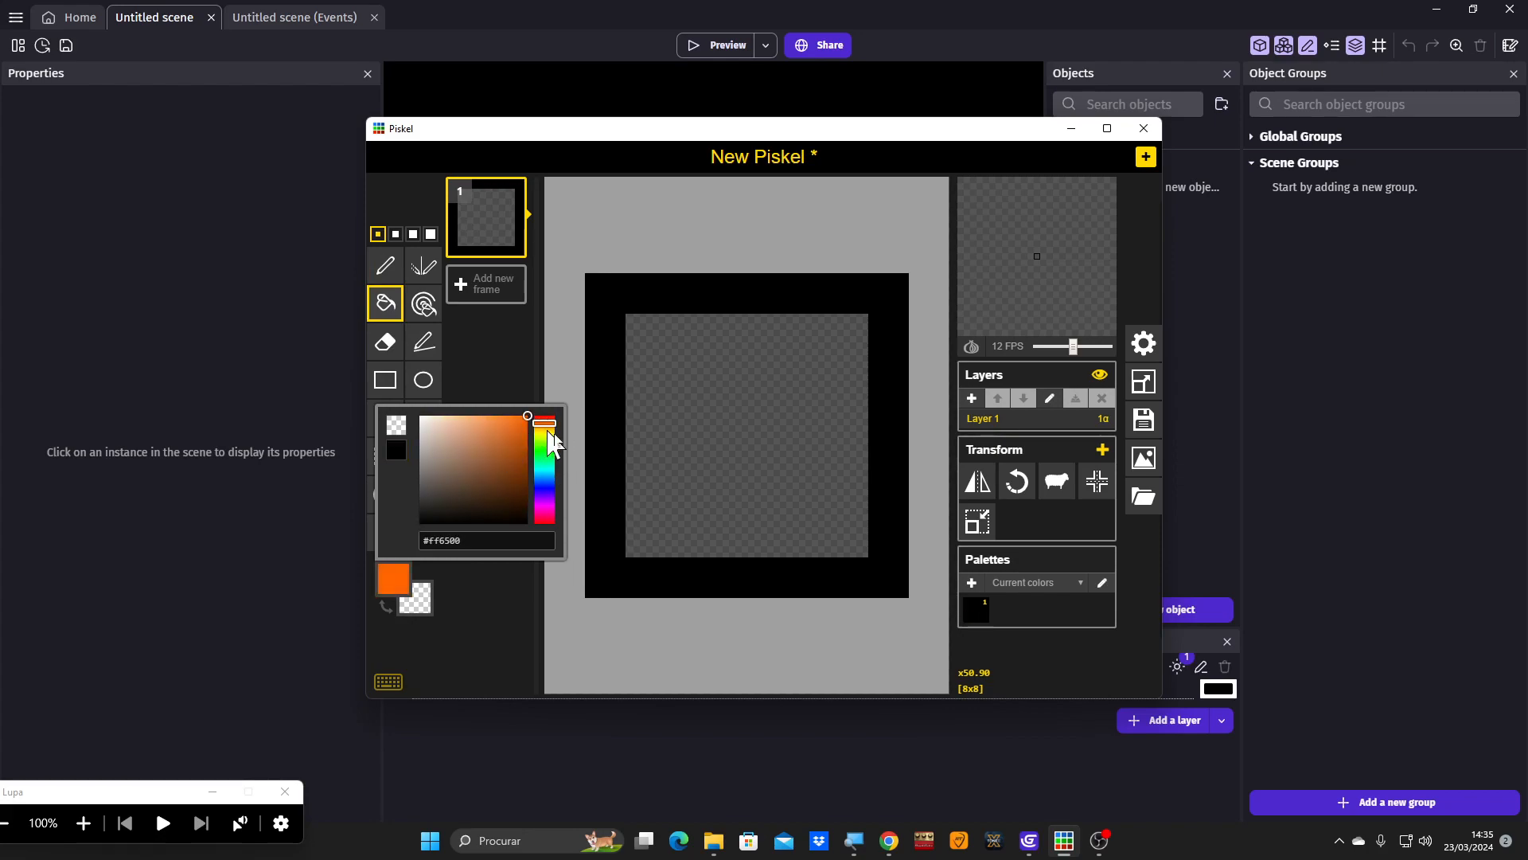
click(711, 438)
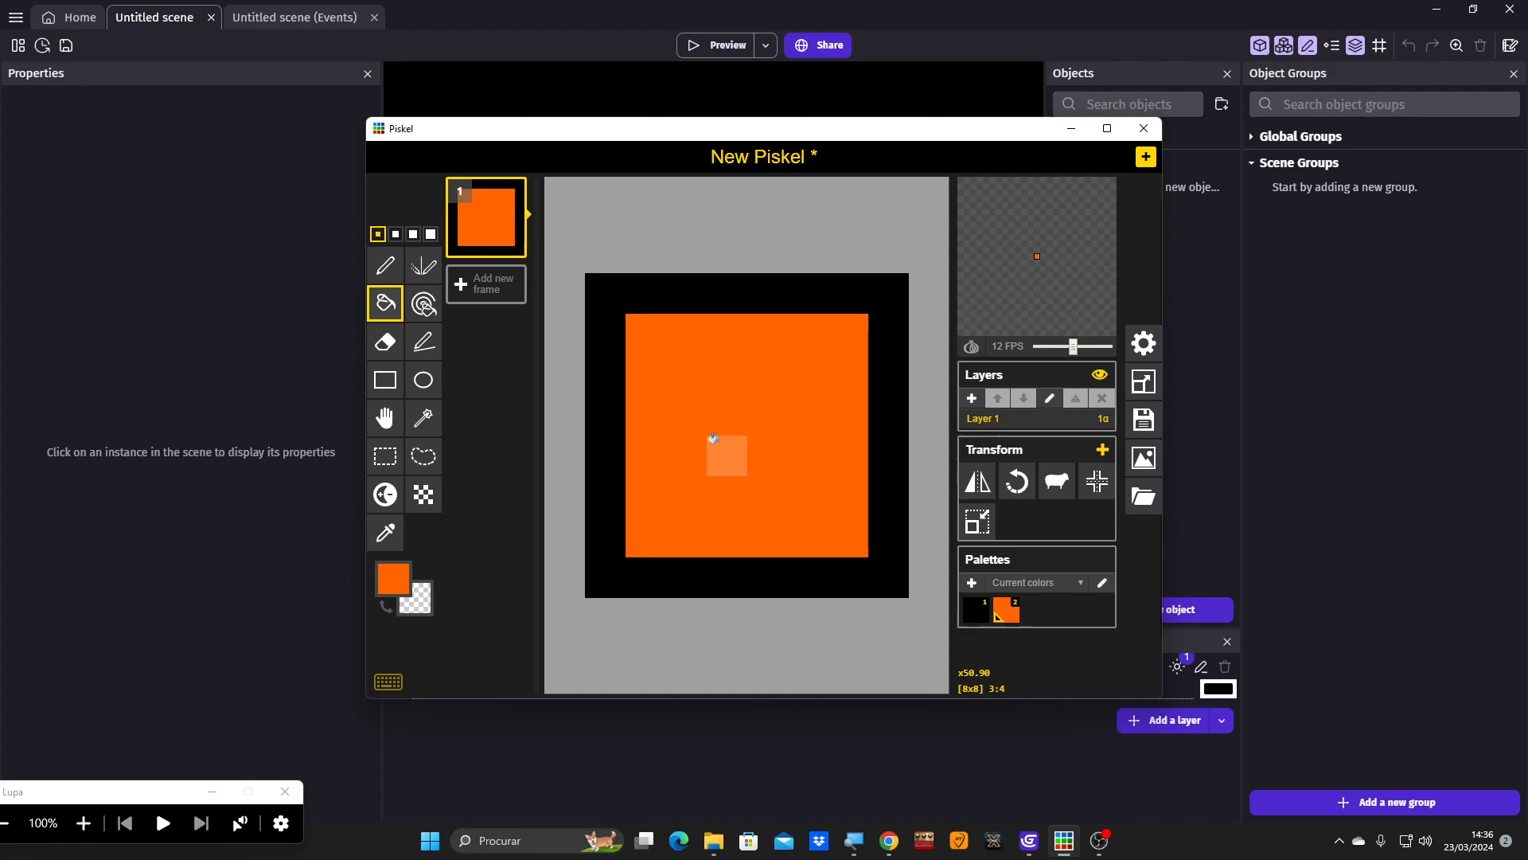
- Draw a rough white (#ffffff) question mark with a curved top and a two-pixel stem on the orange square using the Pen tool
click(381, 589)
drag(467, 460, 410, 394)
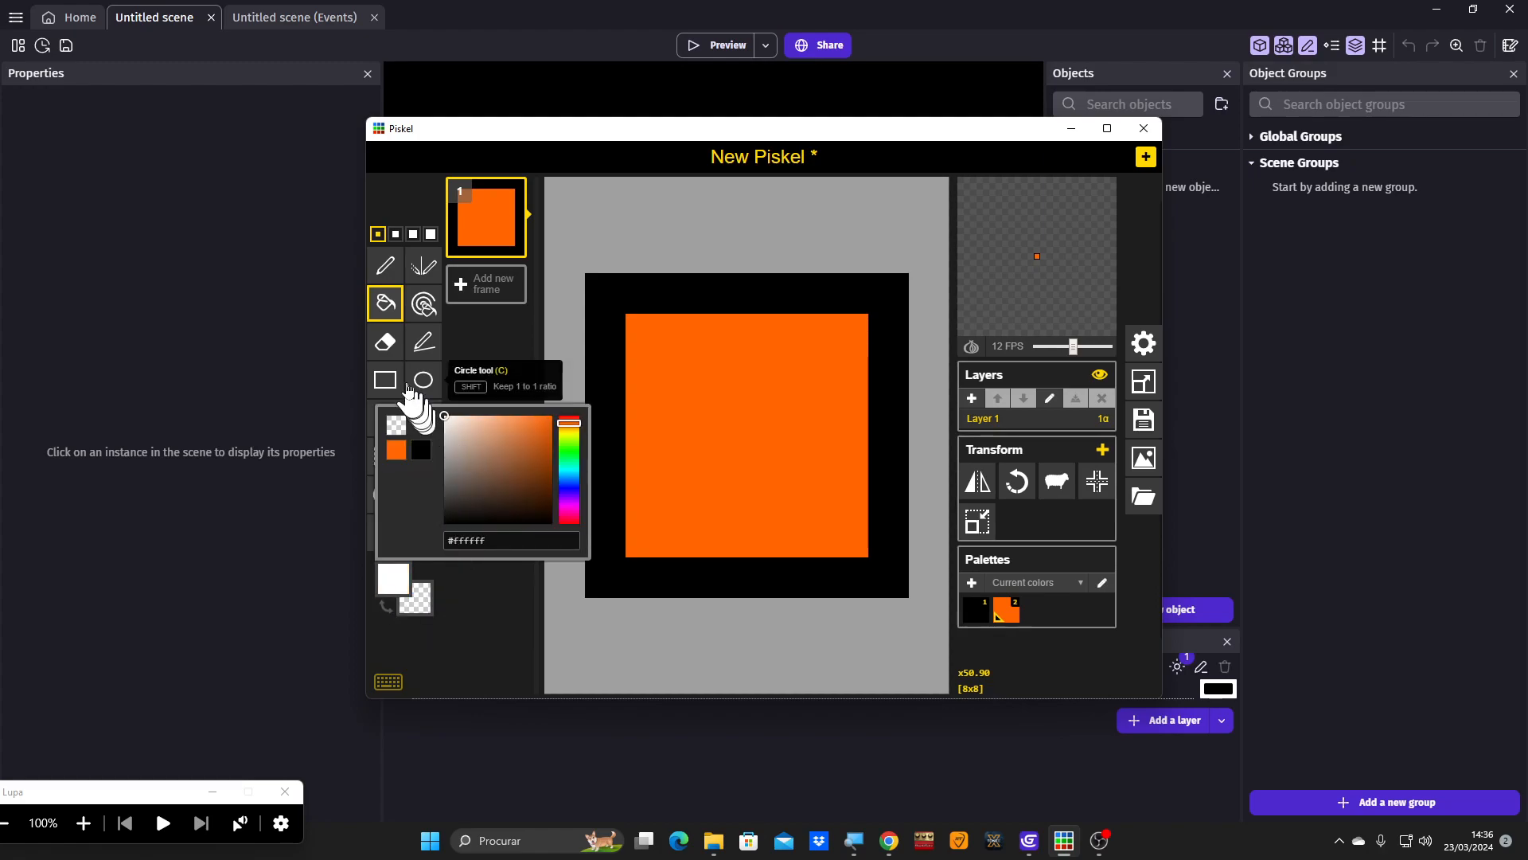
click(394, 272)
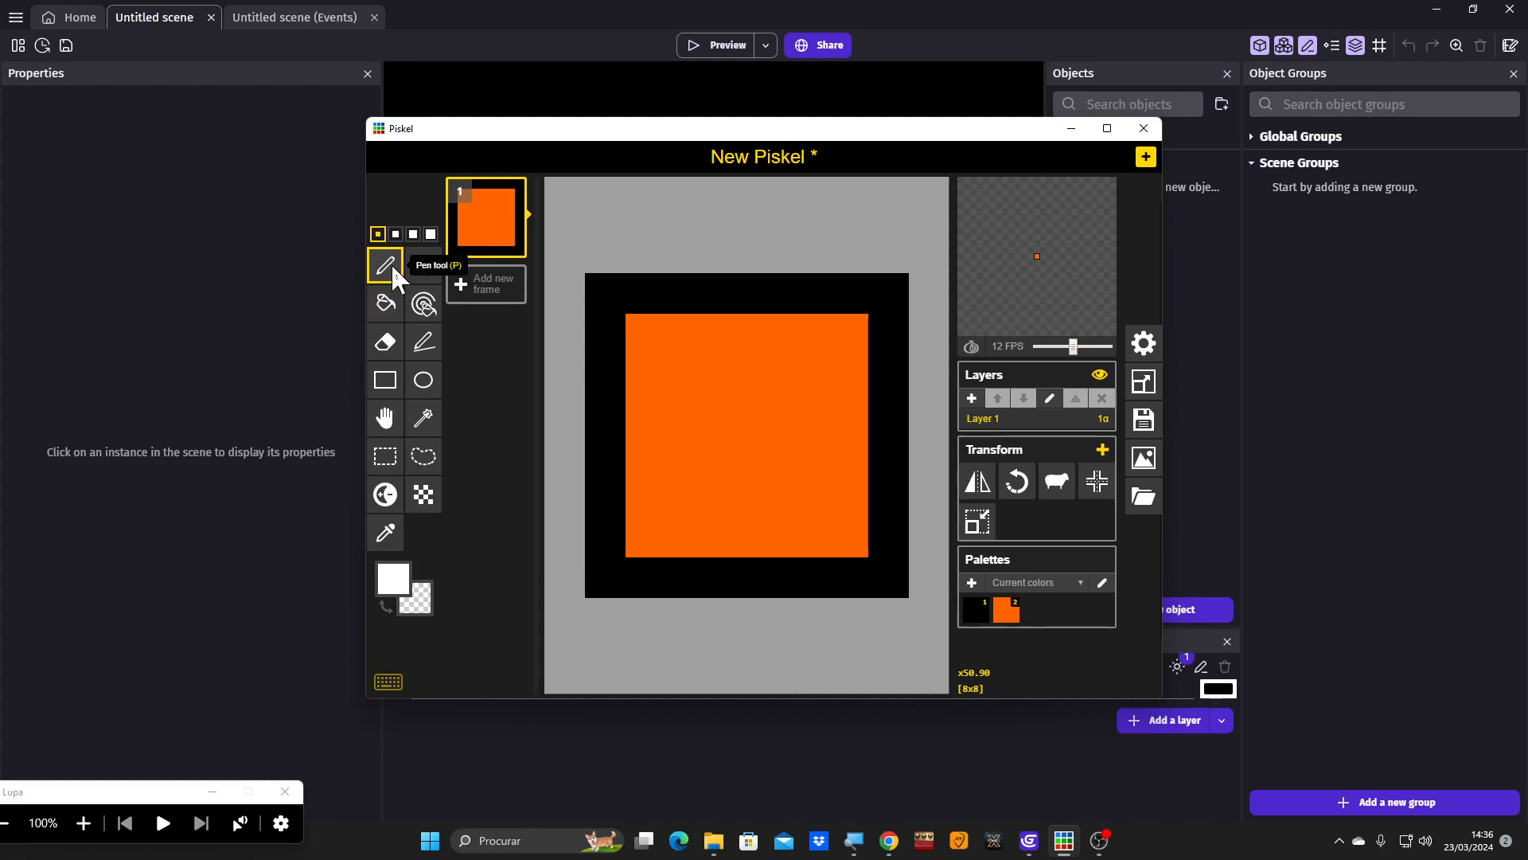
click(683, 405)
click(723, 374)
click(764, 376)
click(809, 416)
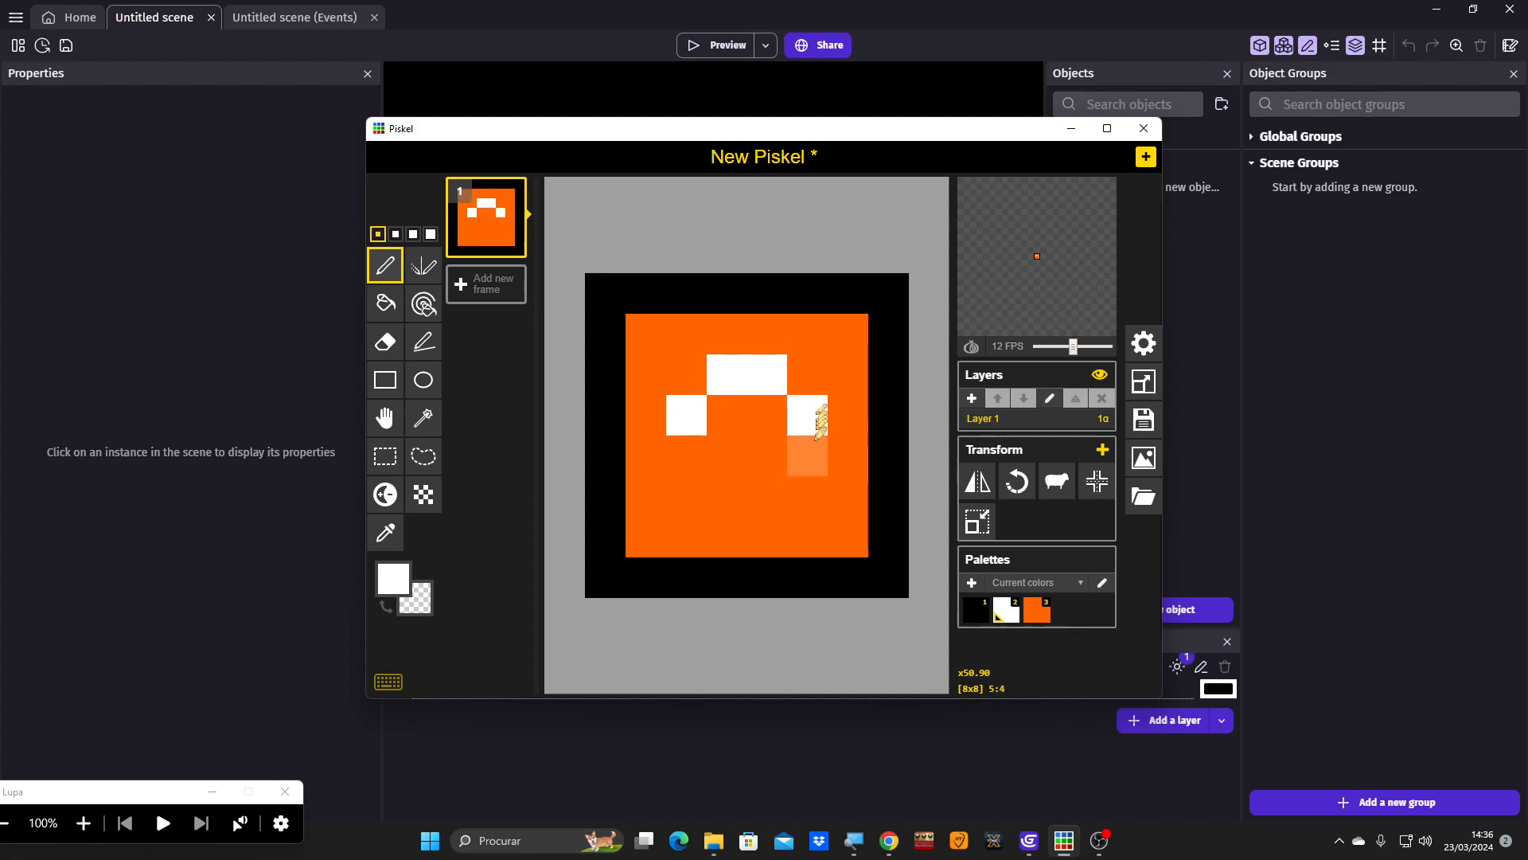
click(767, 456)
click(769, 494)
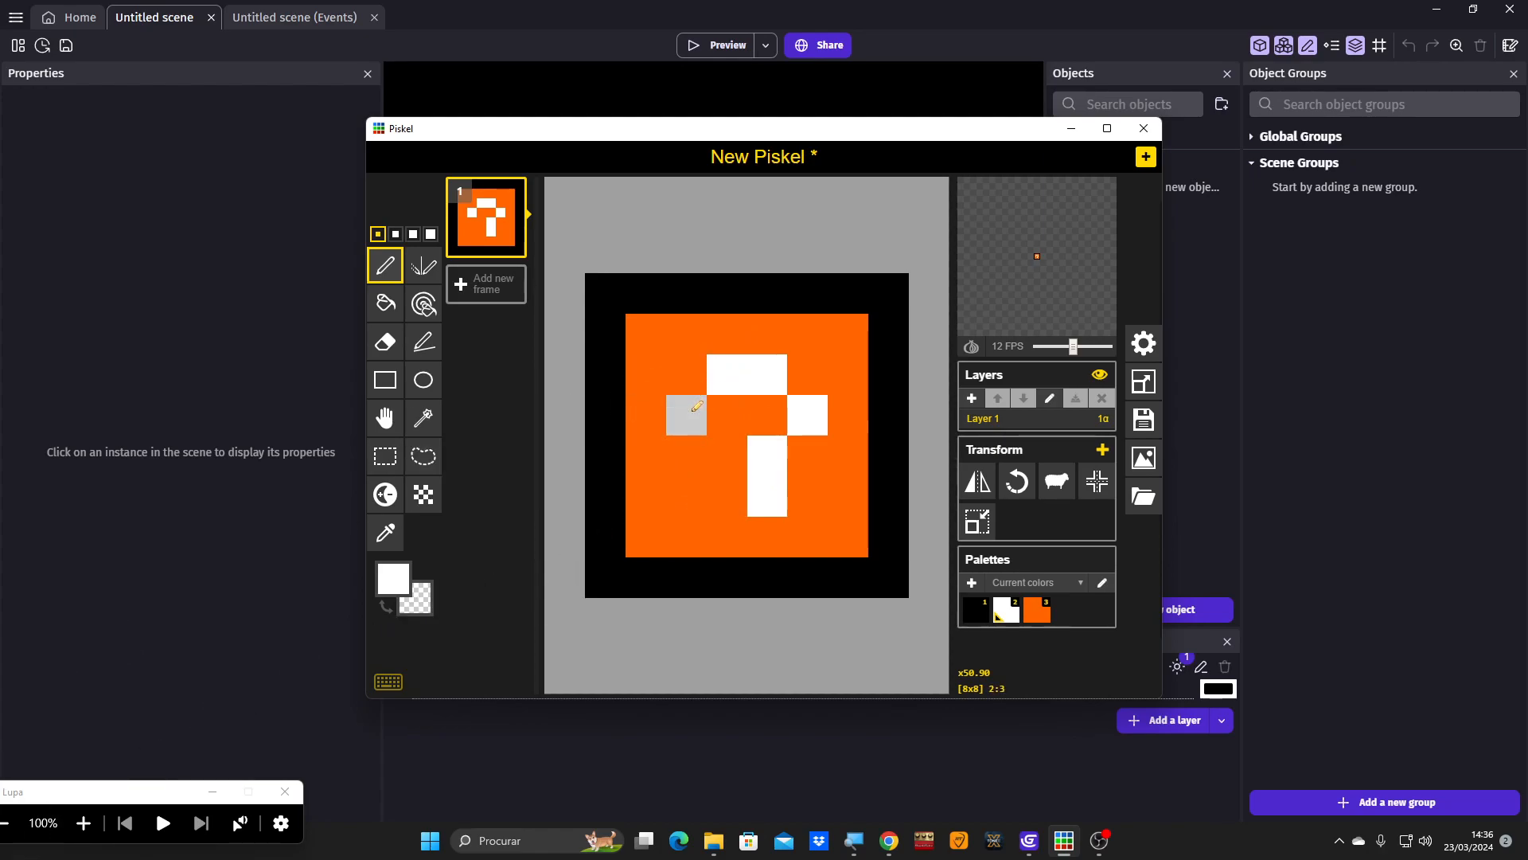
- Raise the question mark's curve by one pixel in white and recolor the leftover pixels beneath it orange
click(692, 383)
click(727, 335)
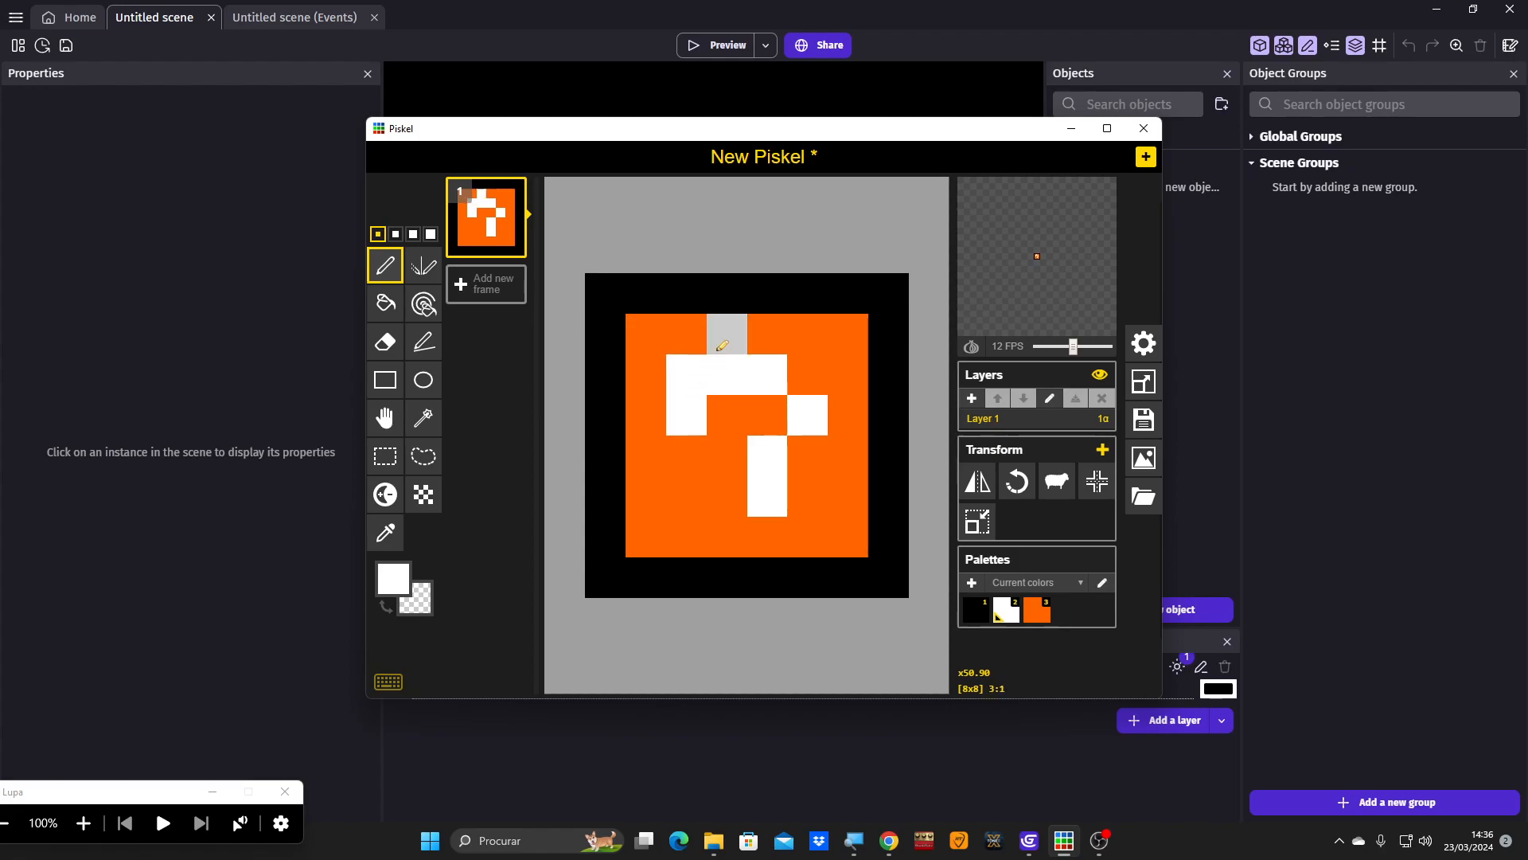
click(761, 340)
click(805, 373)
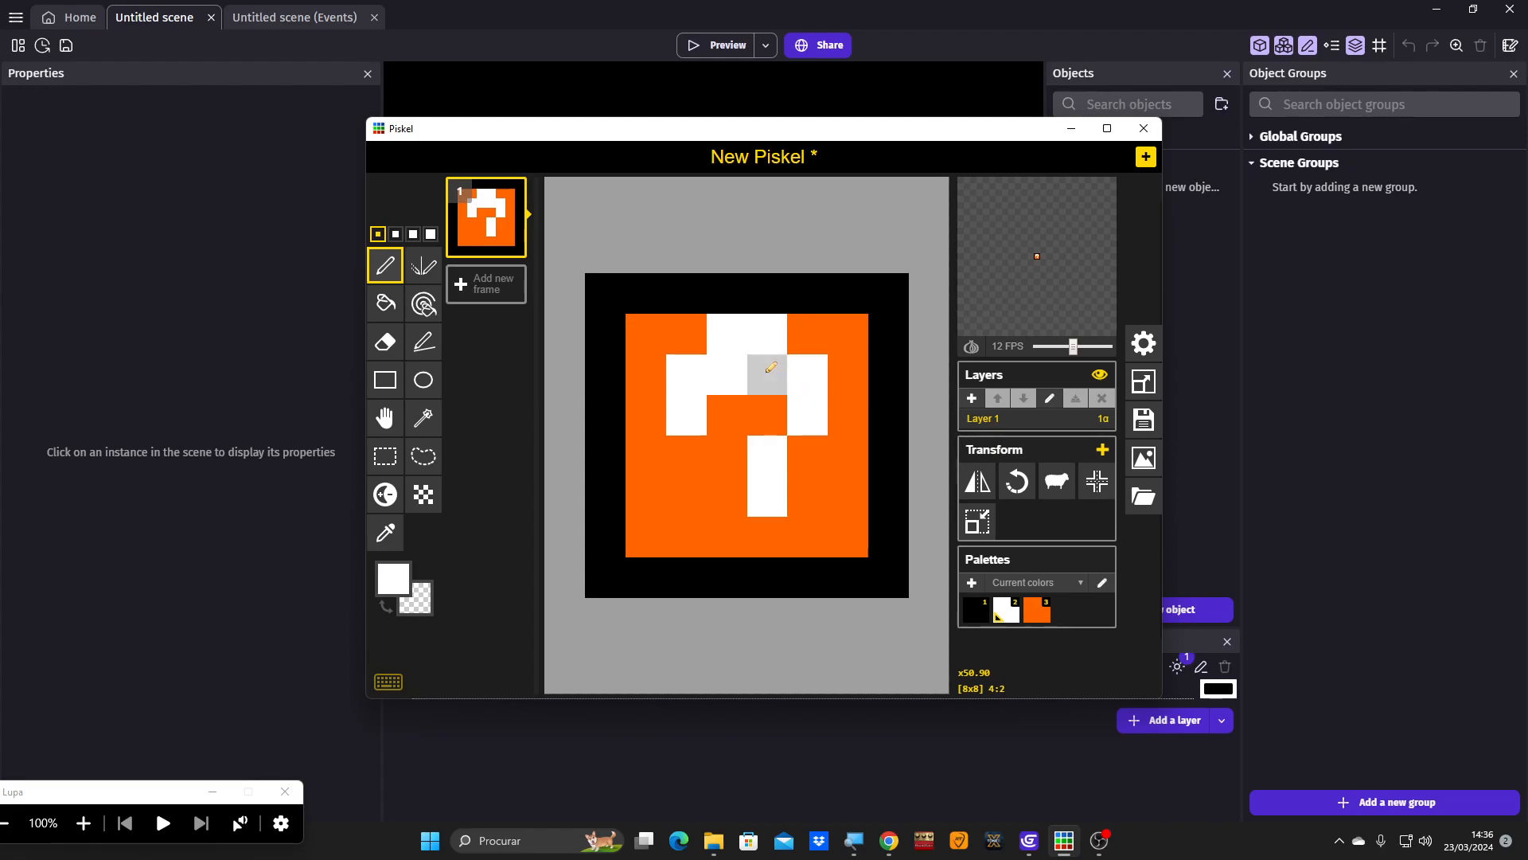
key(3)
click(774, 369)
click(742, 364)
click(686, 413)
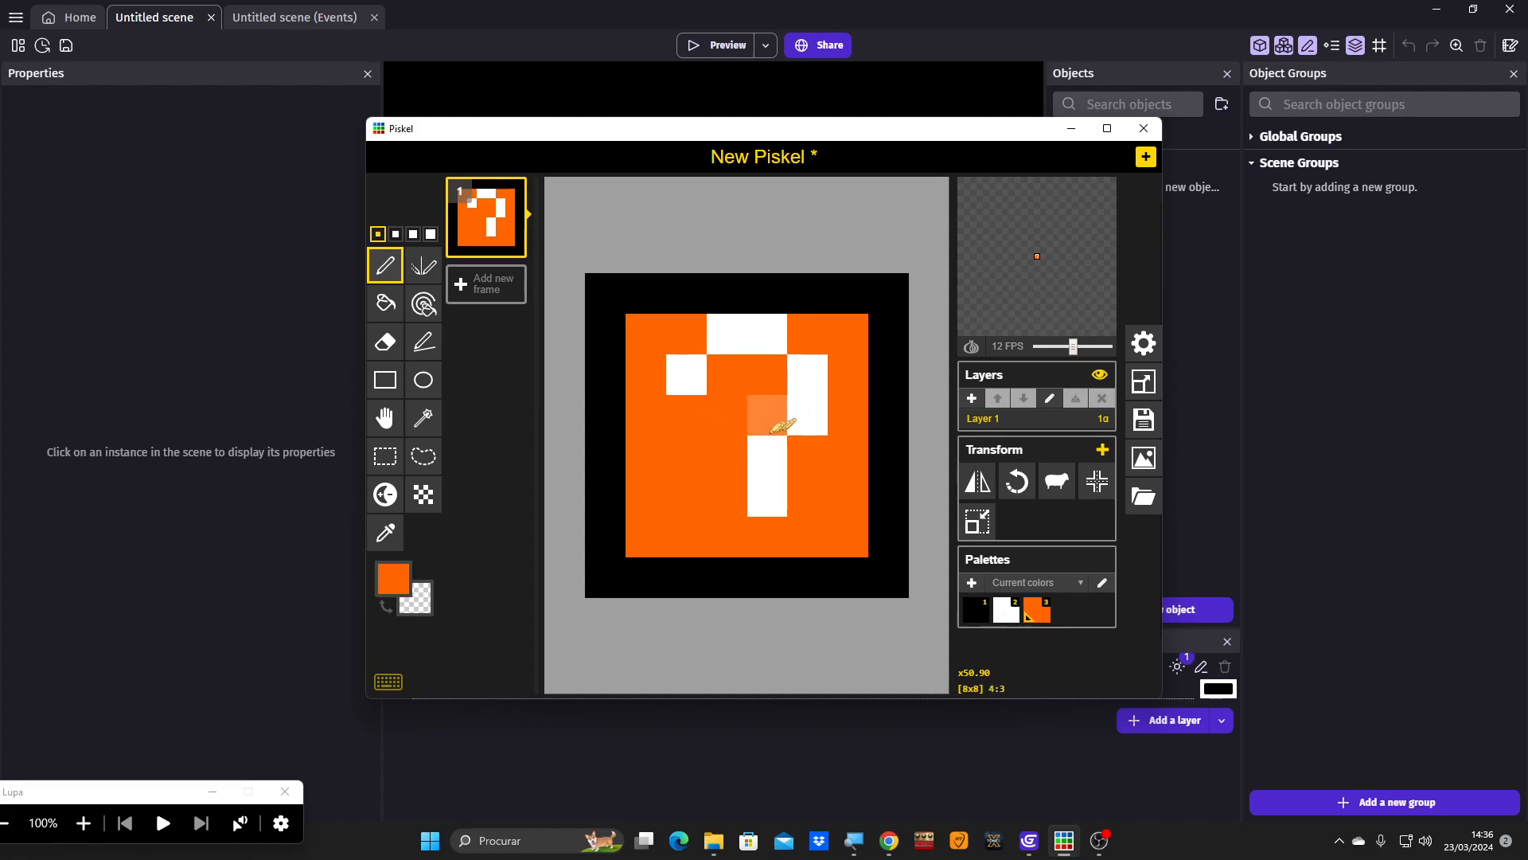
- Add two white pixels to the left of the question mark's stem and recolor the stem's lower right pixel orange
key(1)
click(731, 446)
key(2)
click(732, 446)
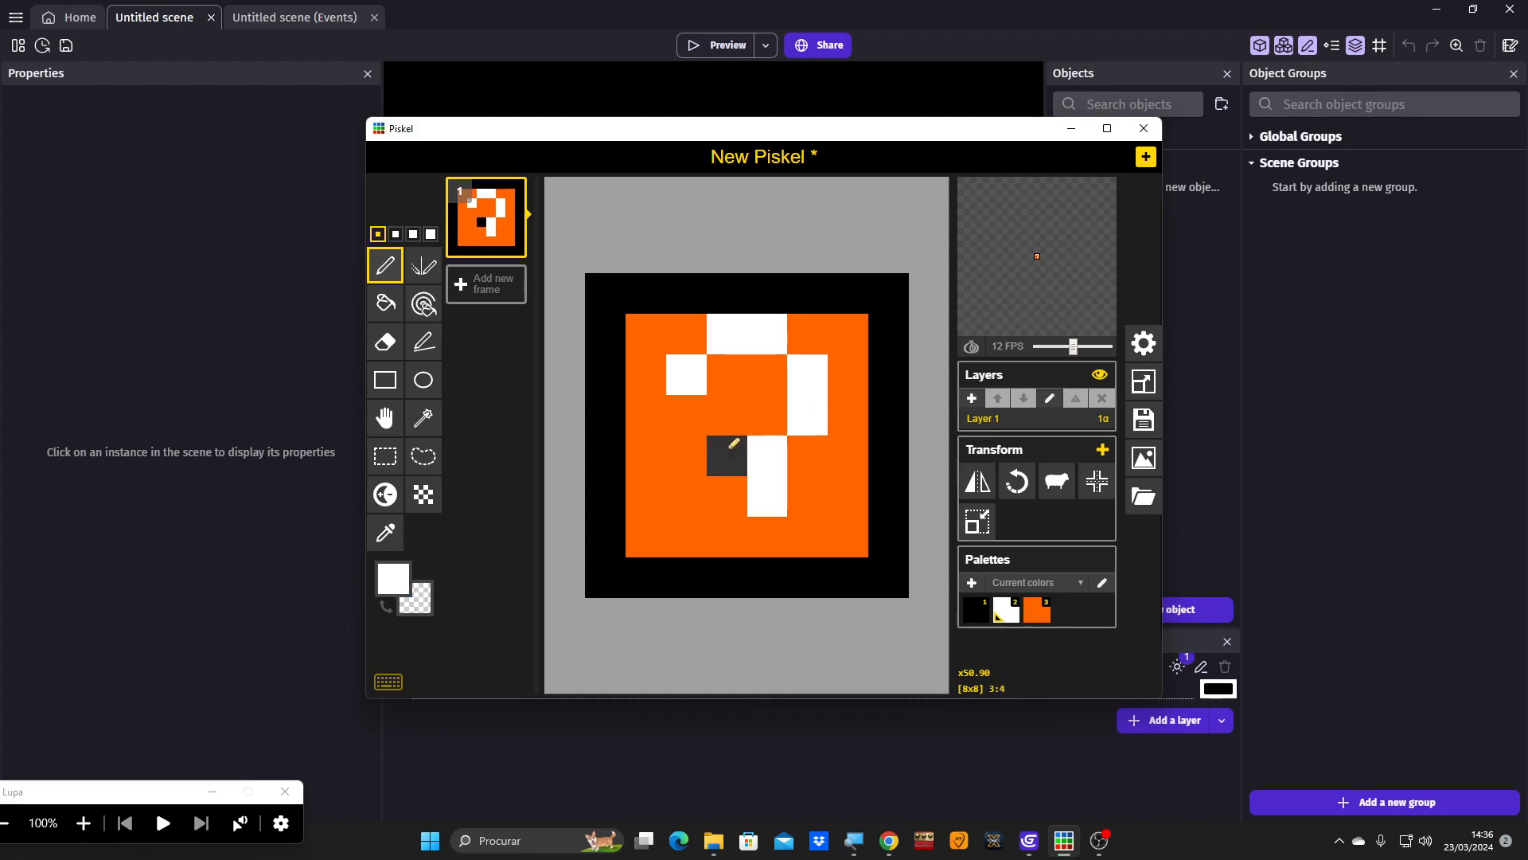
click(727, 485)
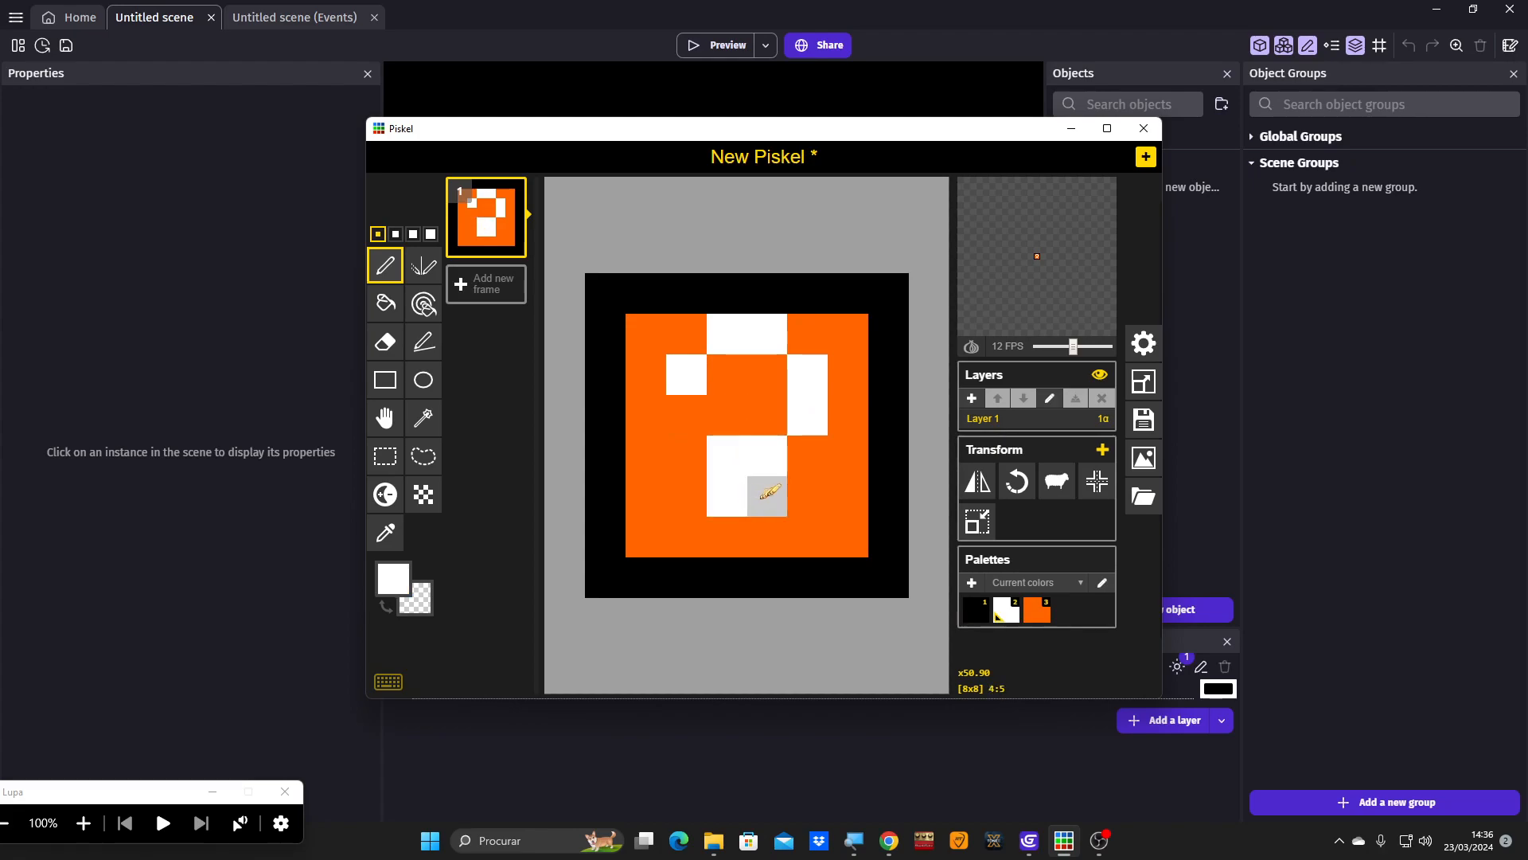
key(3)
click(770, 493)
scroll(806, 495, down, 3)
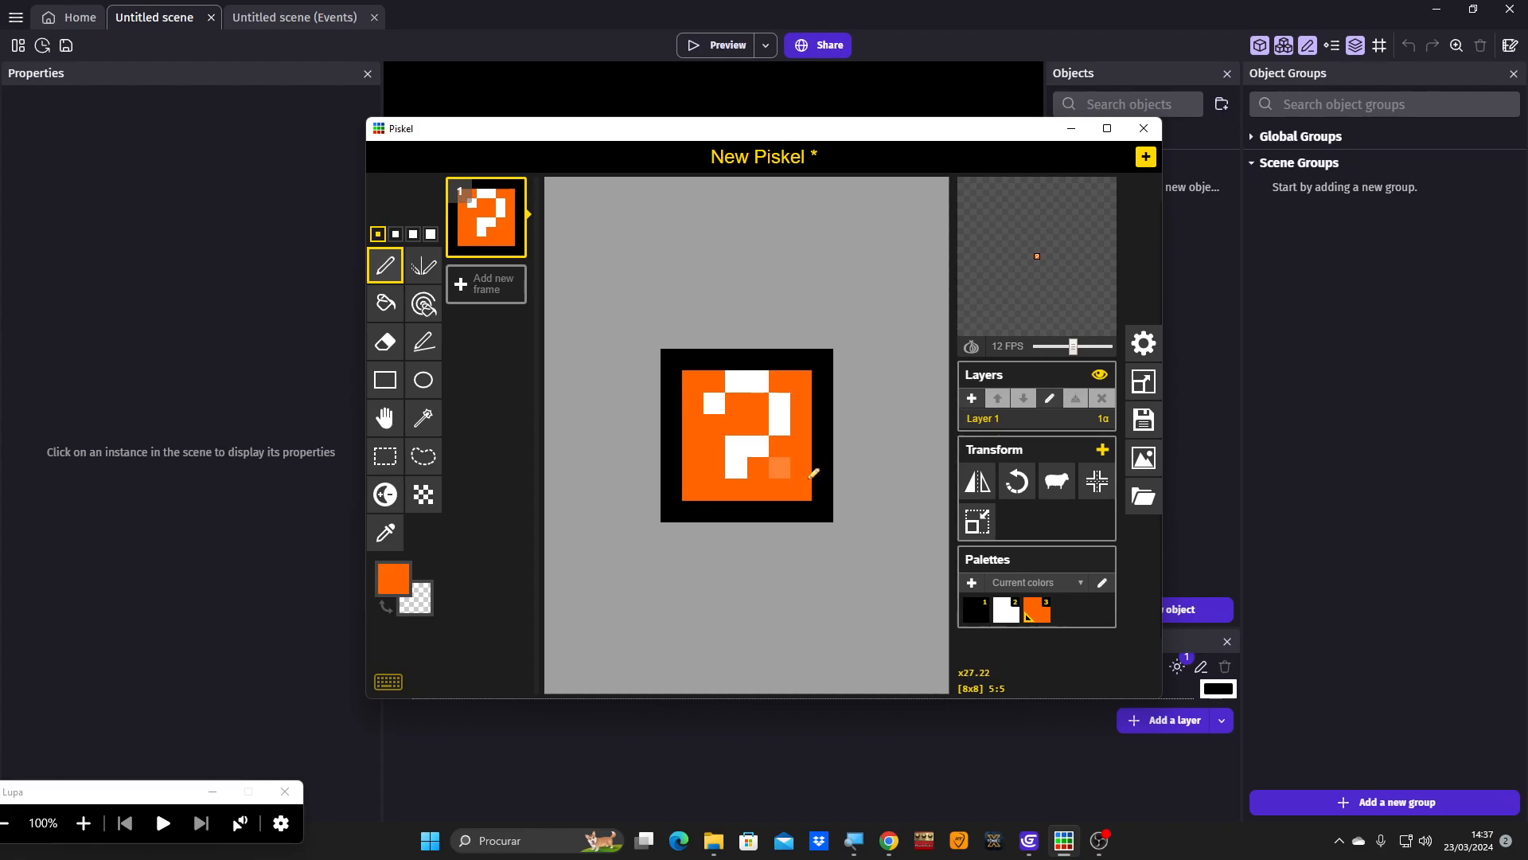
scroll(784, 477, up, 1)
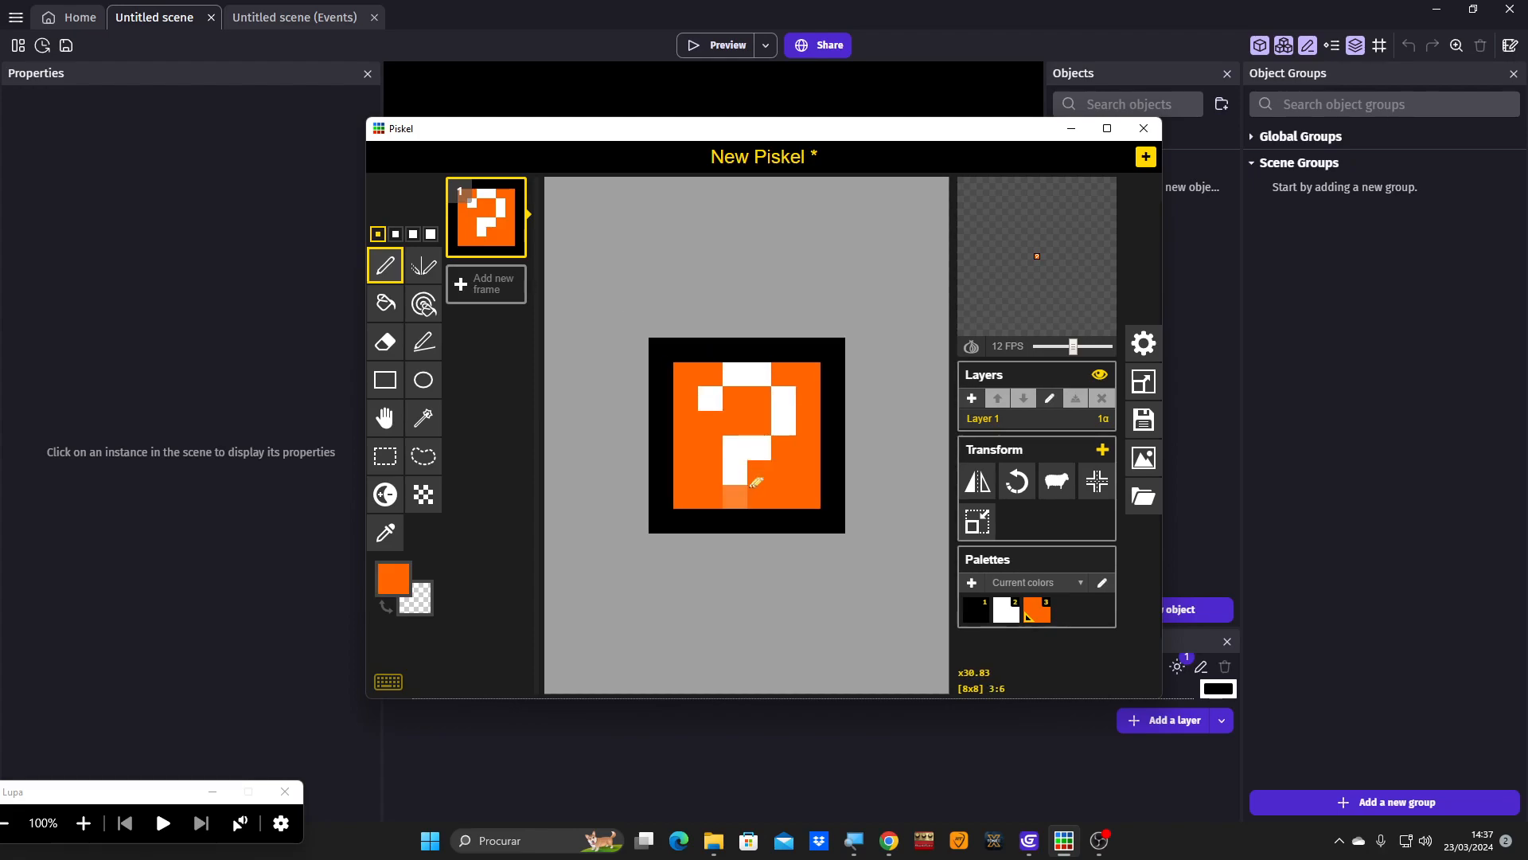
- Restore the stem's lower right pixel in white and recolor the two pixels to its left orange
key(2)
click(759, 473)
key(1)
click(736, 471)
key(3)
click(739, 476)
click(736, 450)
scroll(734, 454, down, 2)
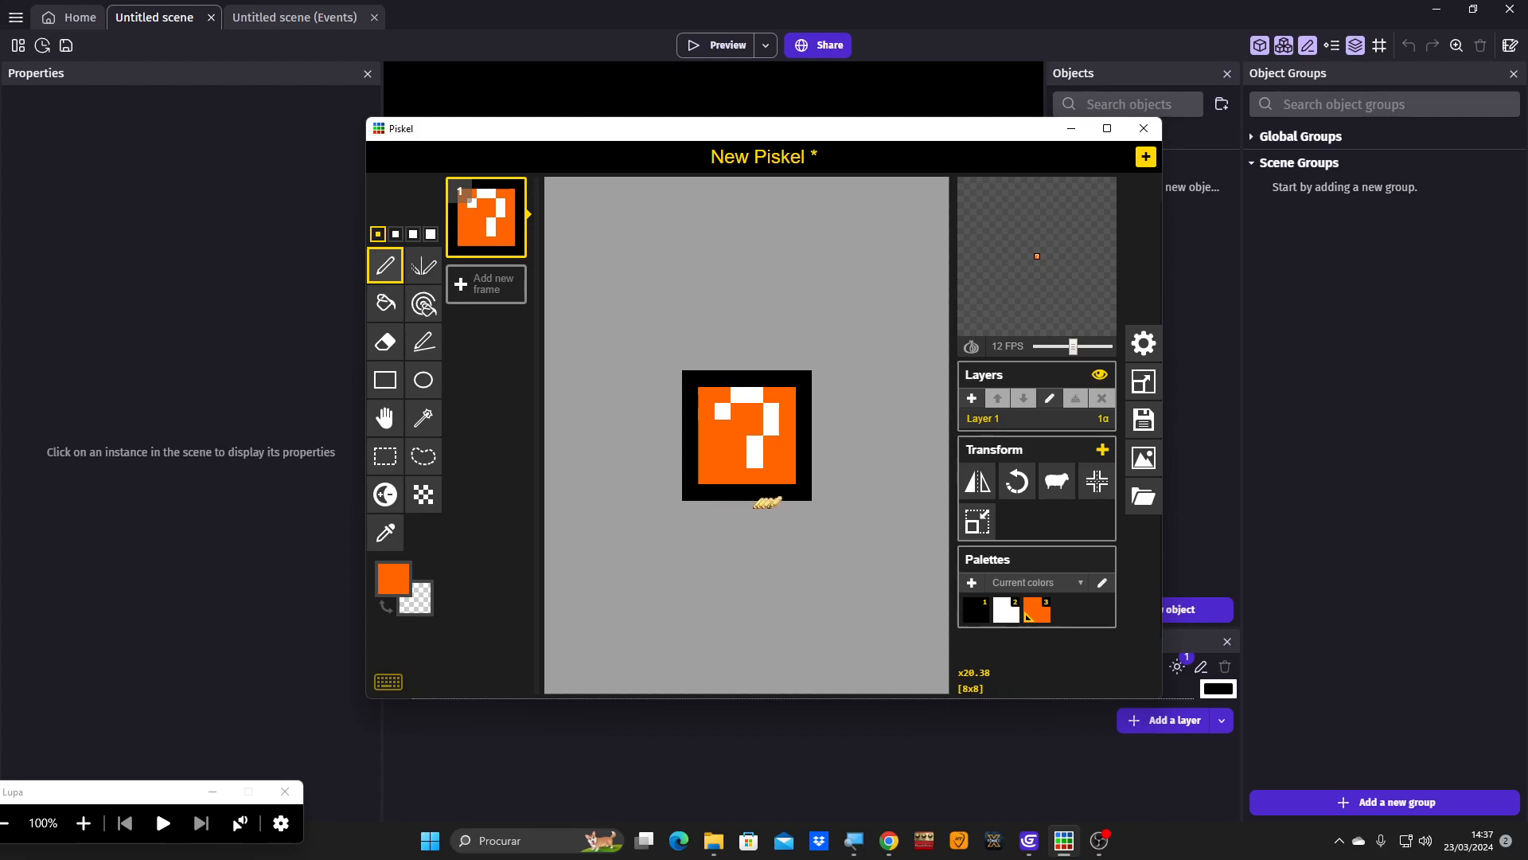
- Paint the question mark's dot as one white pixel in the bottom border, directly below the stem
scroll(752, 507, up, 2)
click(757, 521)
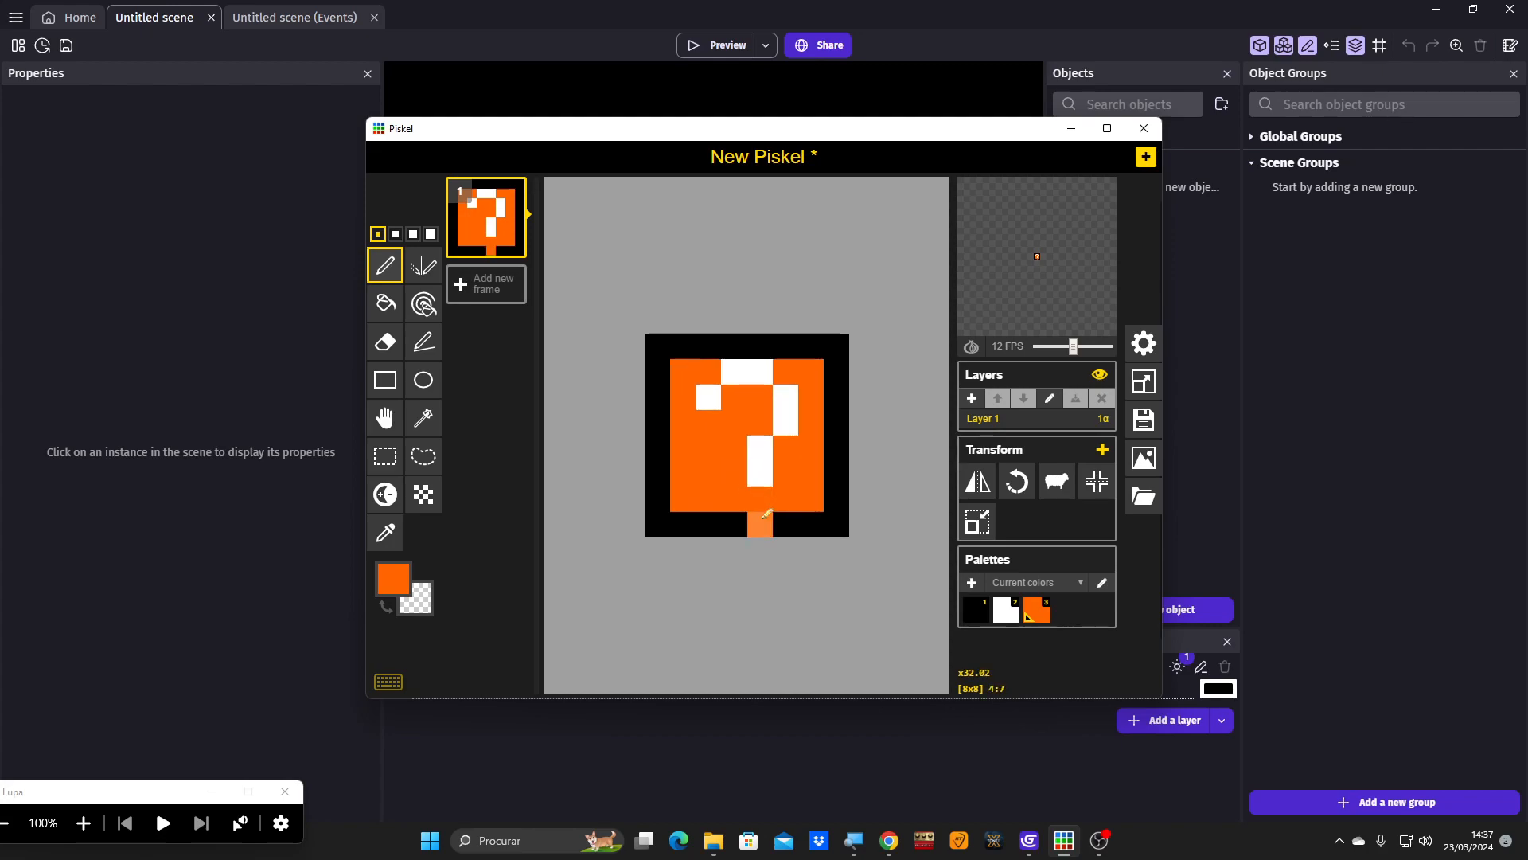
key(2)
click(757, 520)
scroll(789, 478, down, 4)
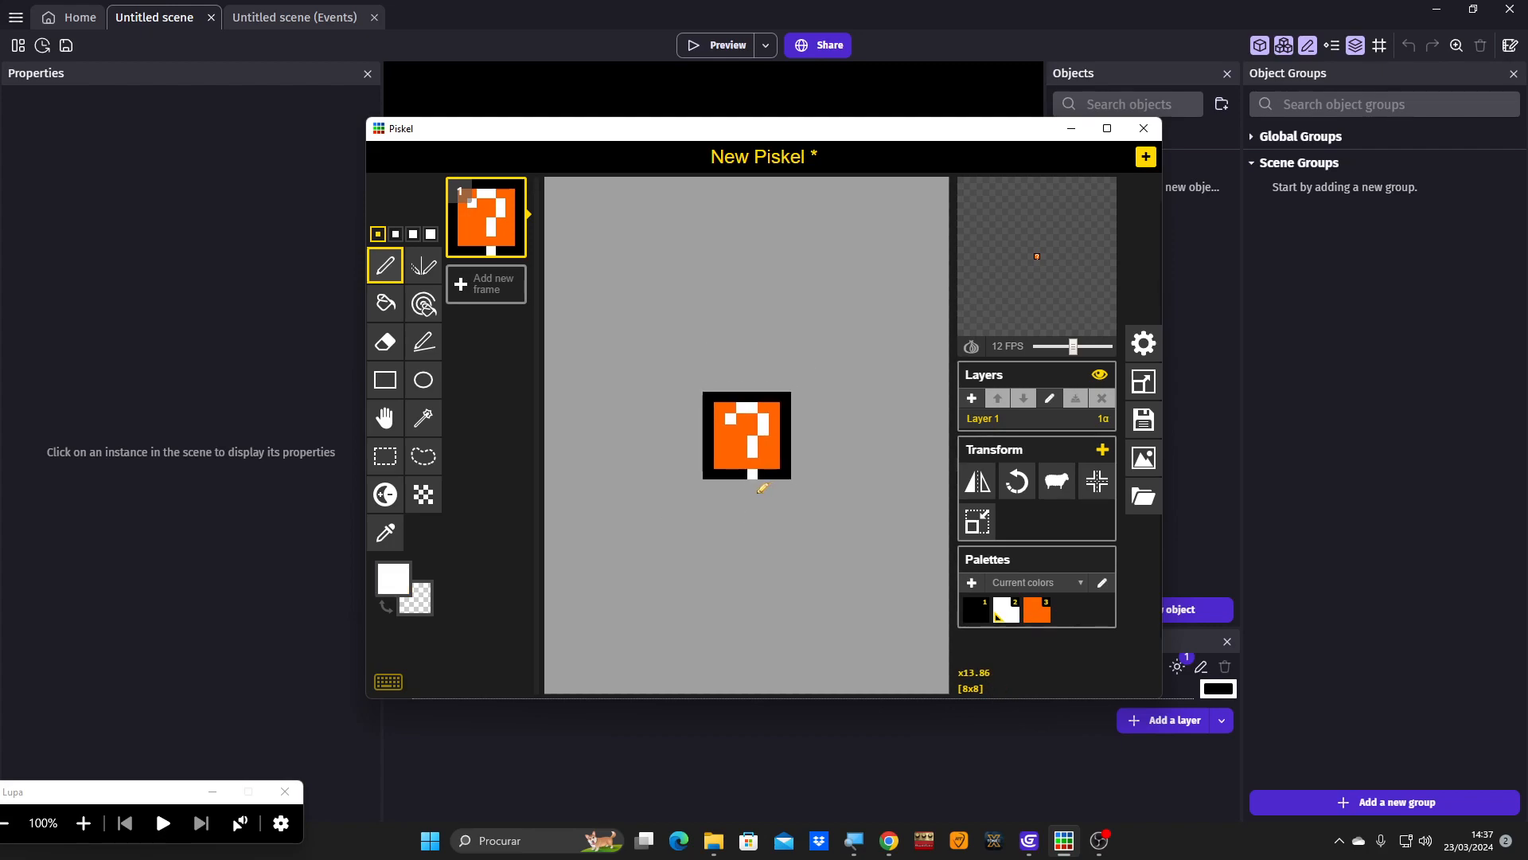
scroll(760, 489, up, 5)
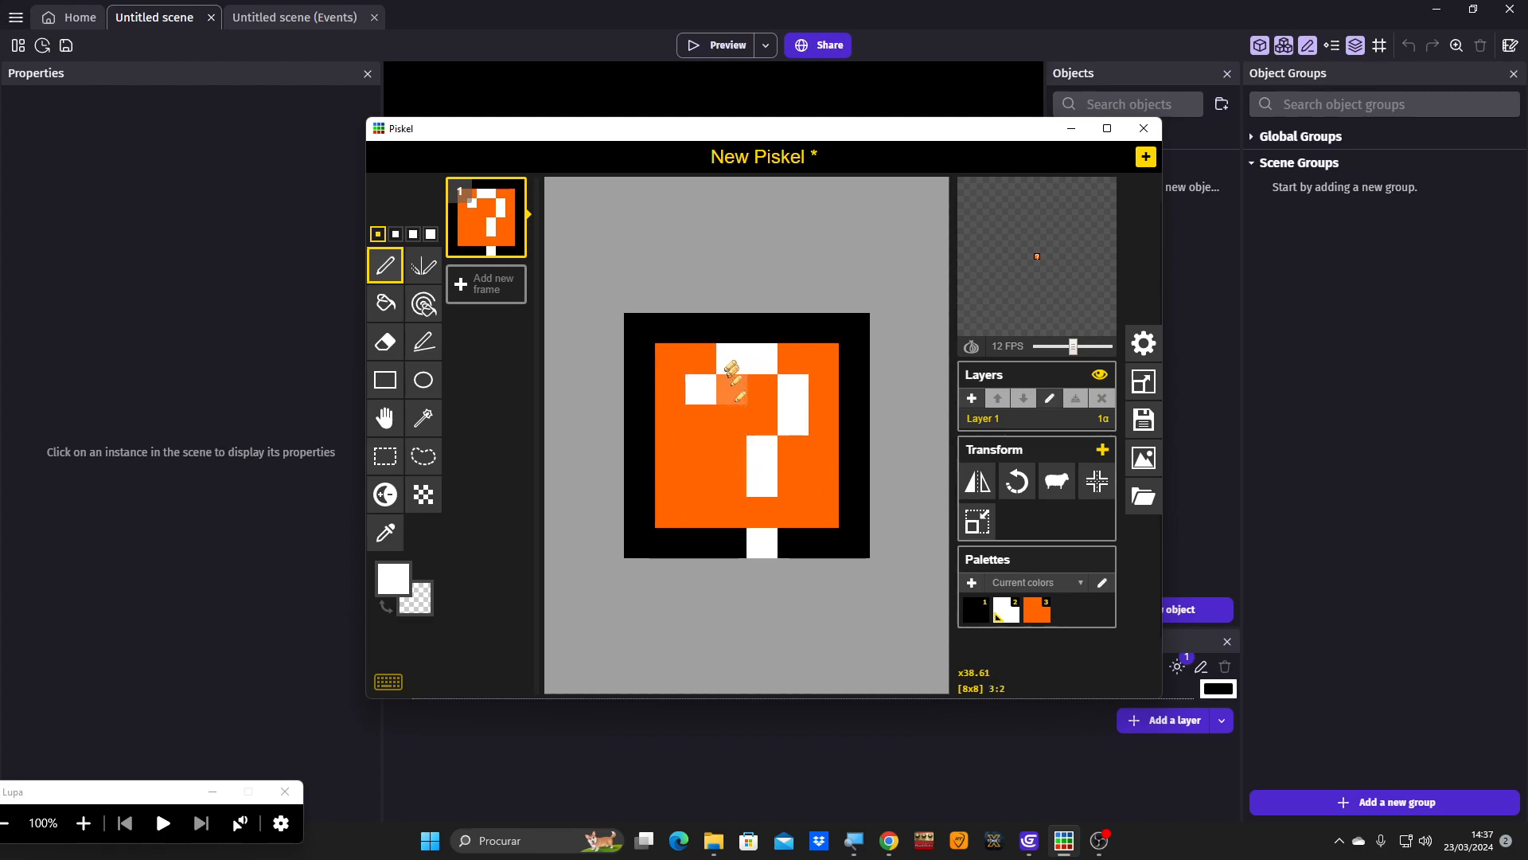
- Paint over the white question mark with orange and recolor its dot in the bottom border black
scroll(702, 470, down, 3)
scroll(710, 476, up, 3)
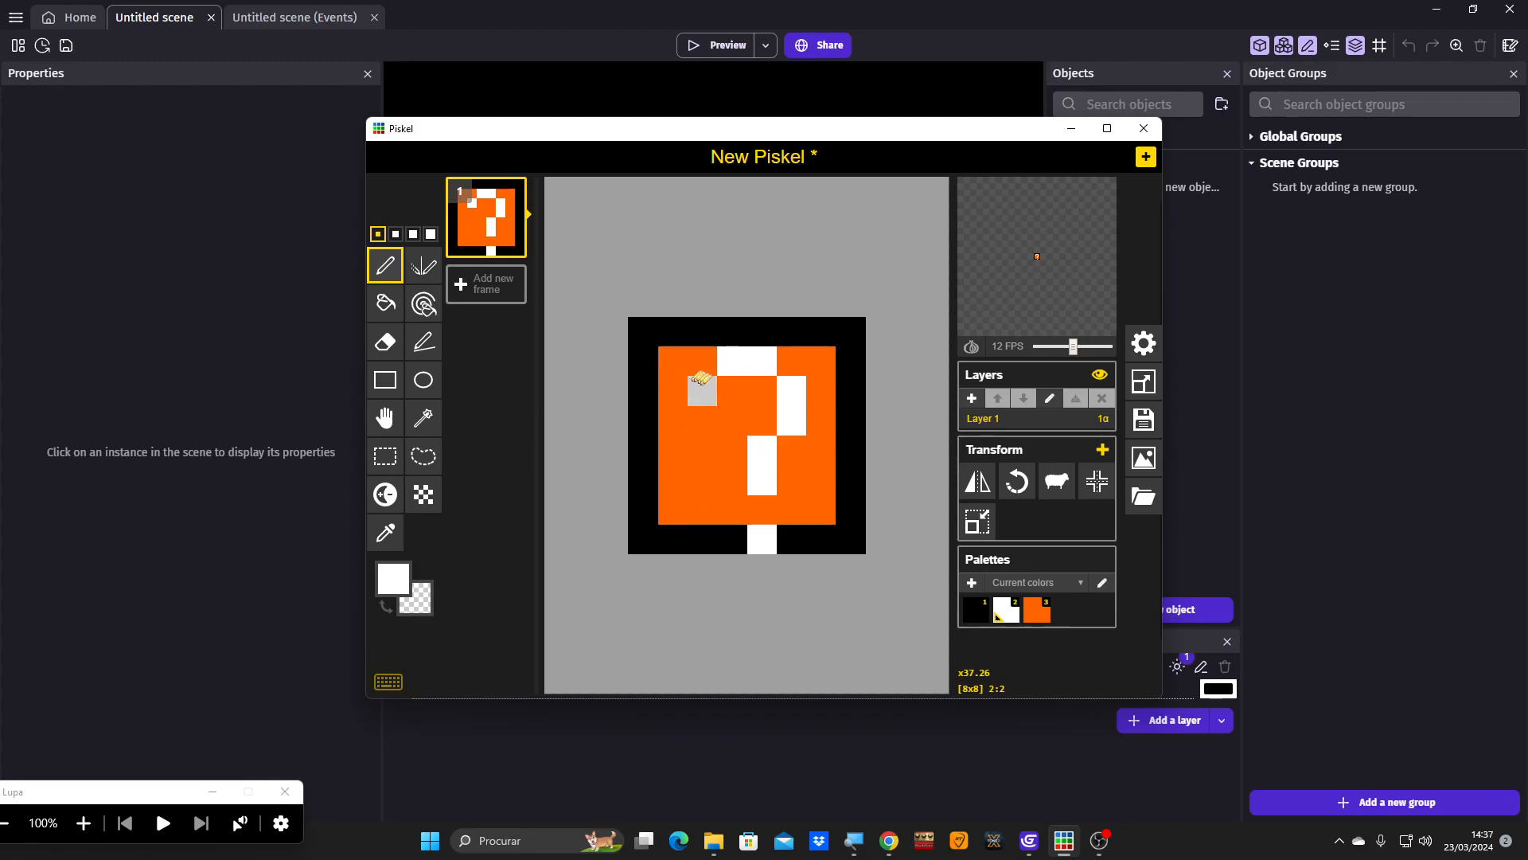
scroll(691, 384, up, 1)
alt+click(691, 383)
click(716, 363)
mouse_move(712, 364)
mouse_down()
mouse_move(788, 354)
mouse_move(798, 430)
mouse_move(758, 494)
mouse_up()
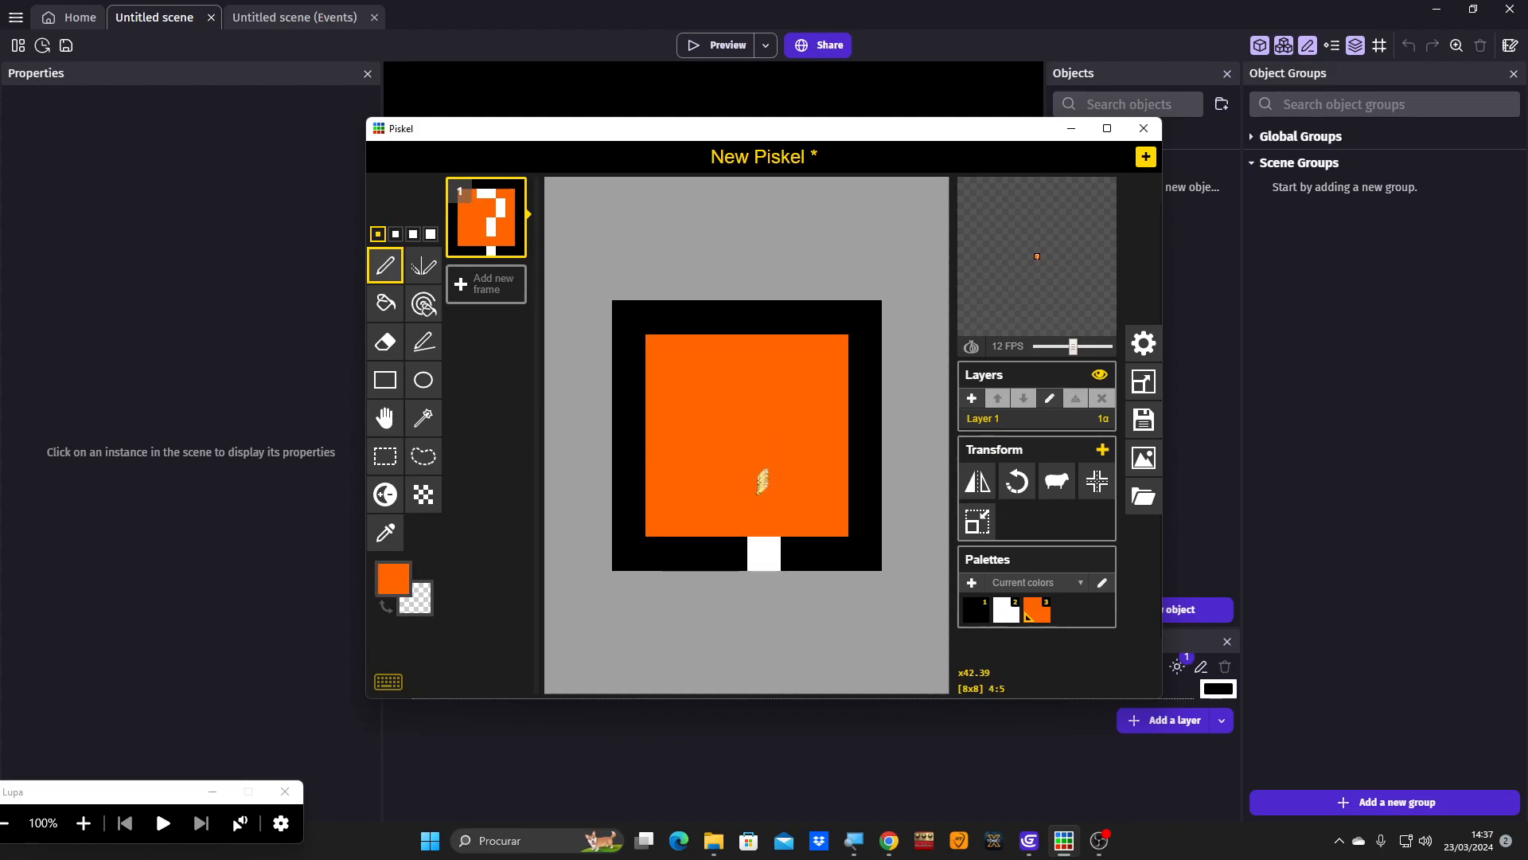
alt+click(742, 553)
click(764, 553)
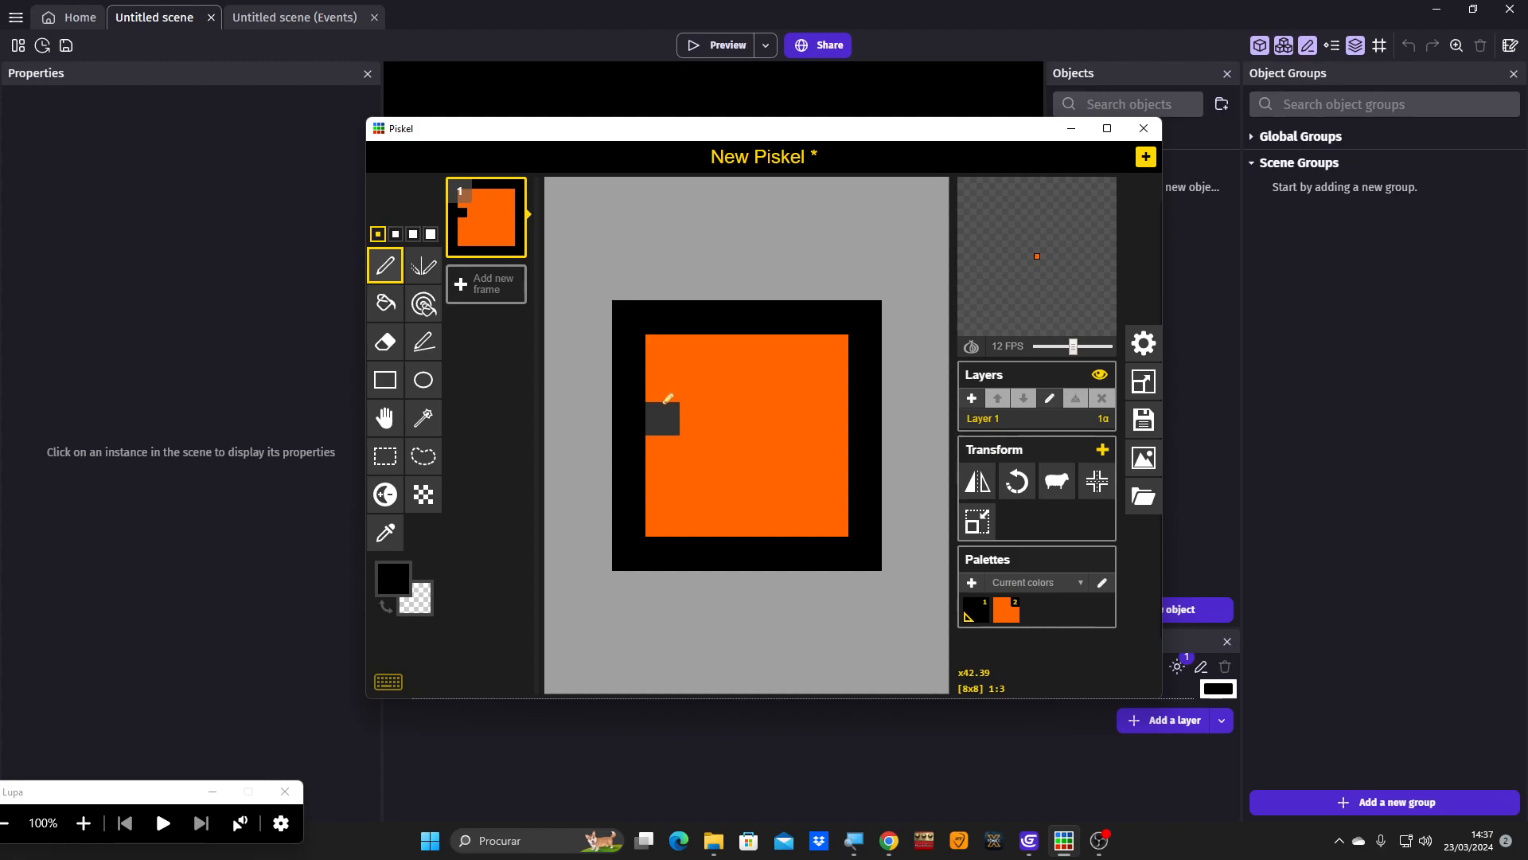
- Draw slanted black eyes across the middle of the orange square, stepping inward and down from both side borders
click(700, 443)
click(729, 450)
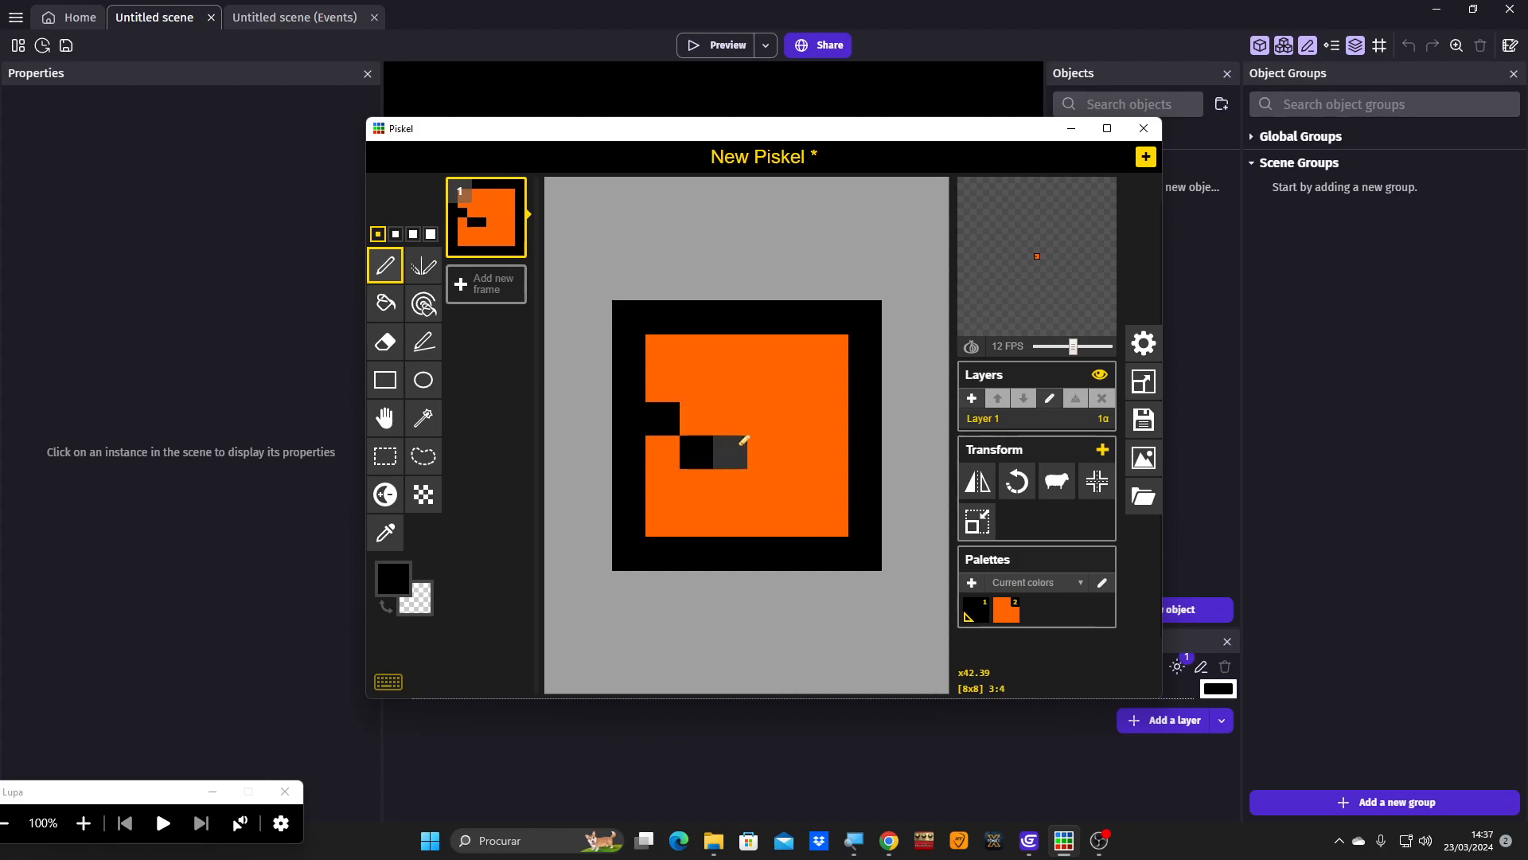
click(797, 451)
click(825, 417)
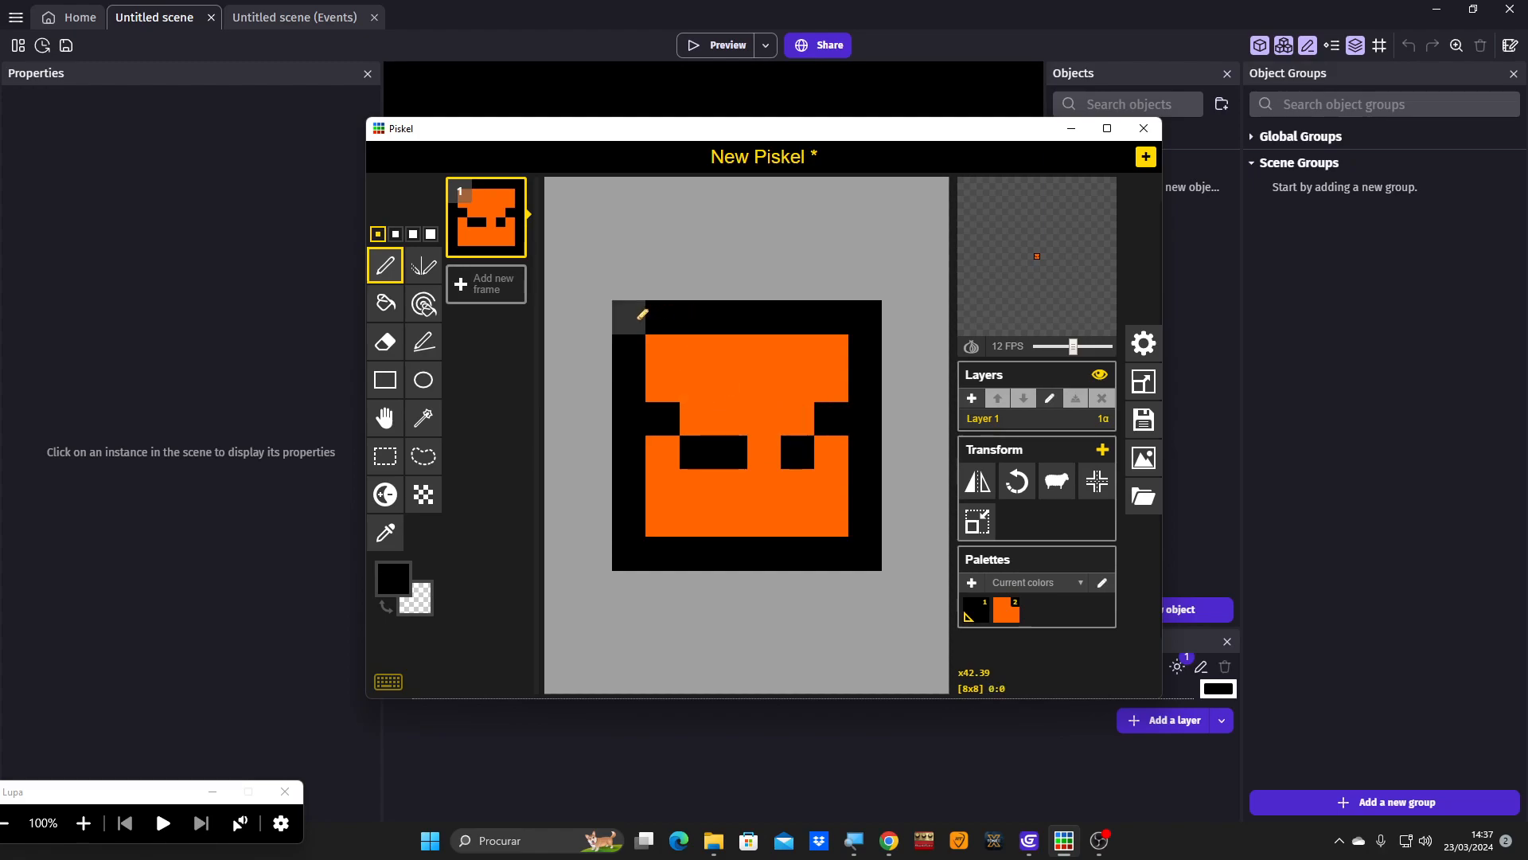
- Make the four corner pixels of the black border transparent
right_click(643, 317)
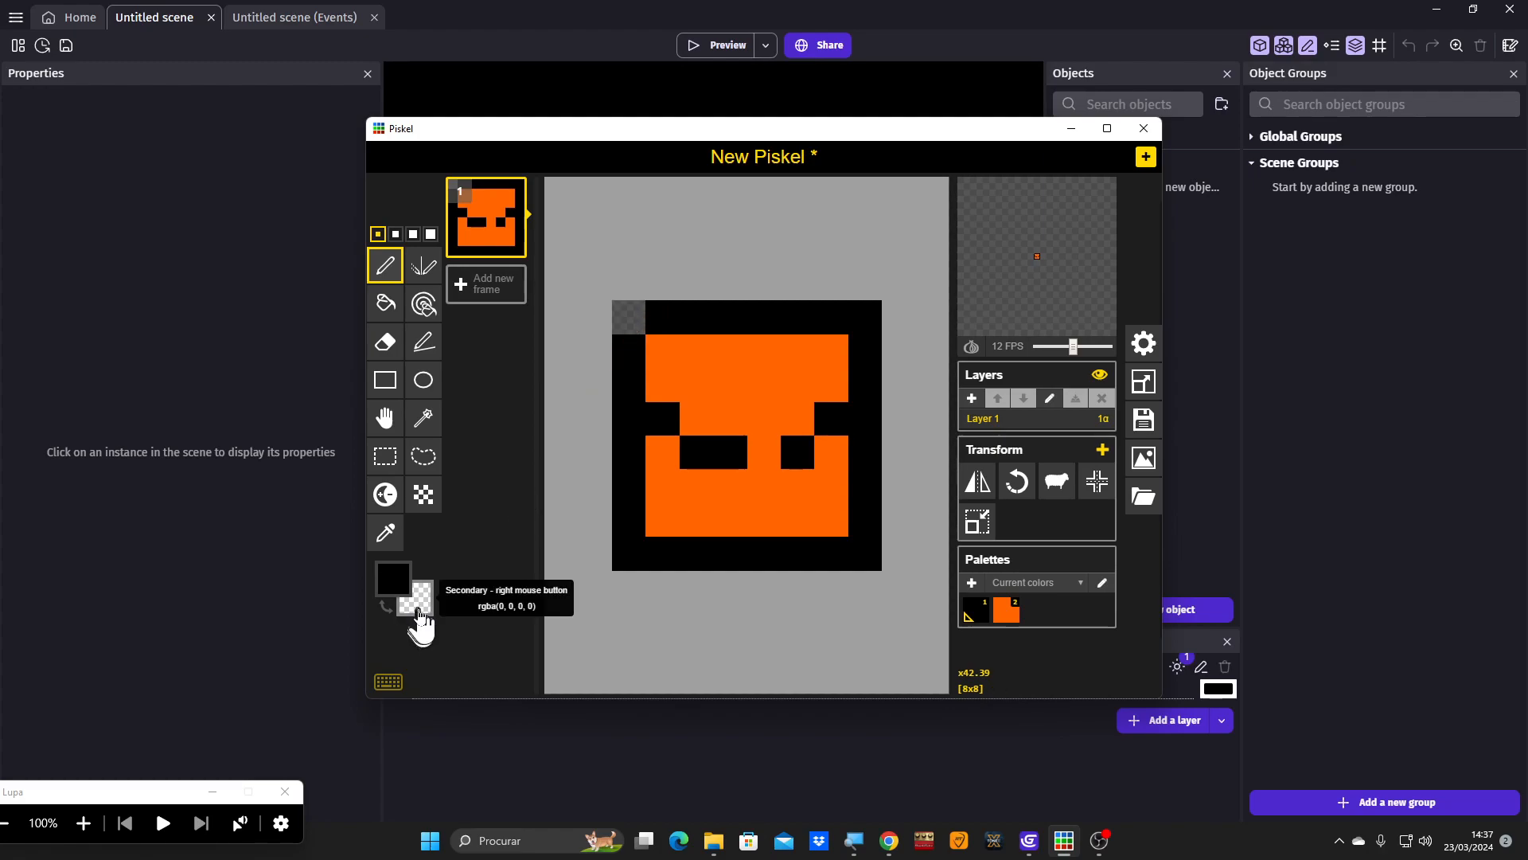
right_click(628, 317)
right_click(865, 317)
right_click(868, 554)
right_click(629, 553)
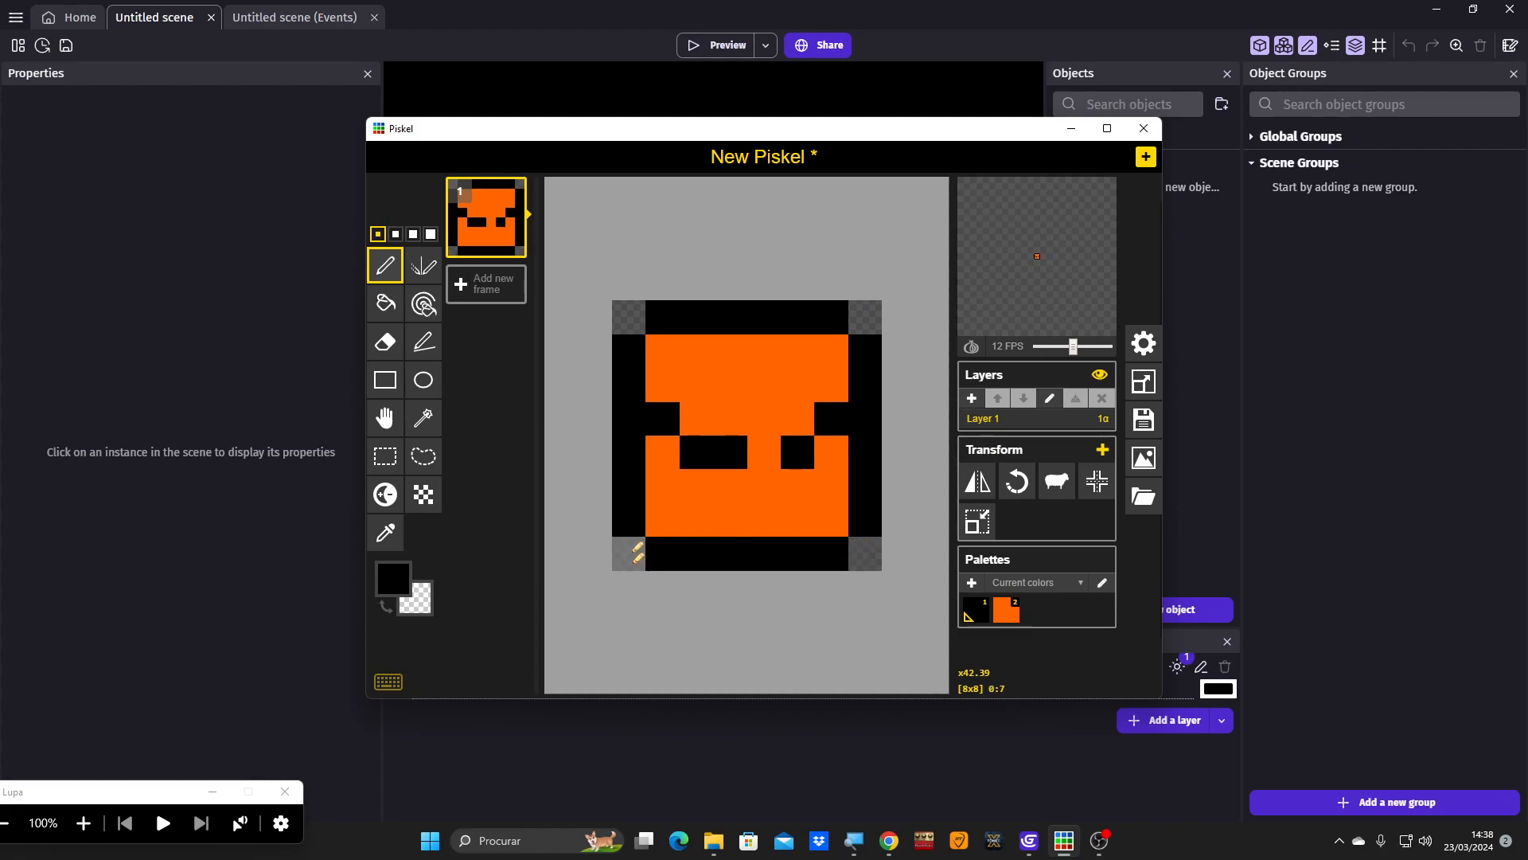
scroll(701, 467, down, 1)
scroll(701, 468, down, 3)
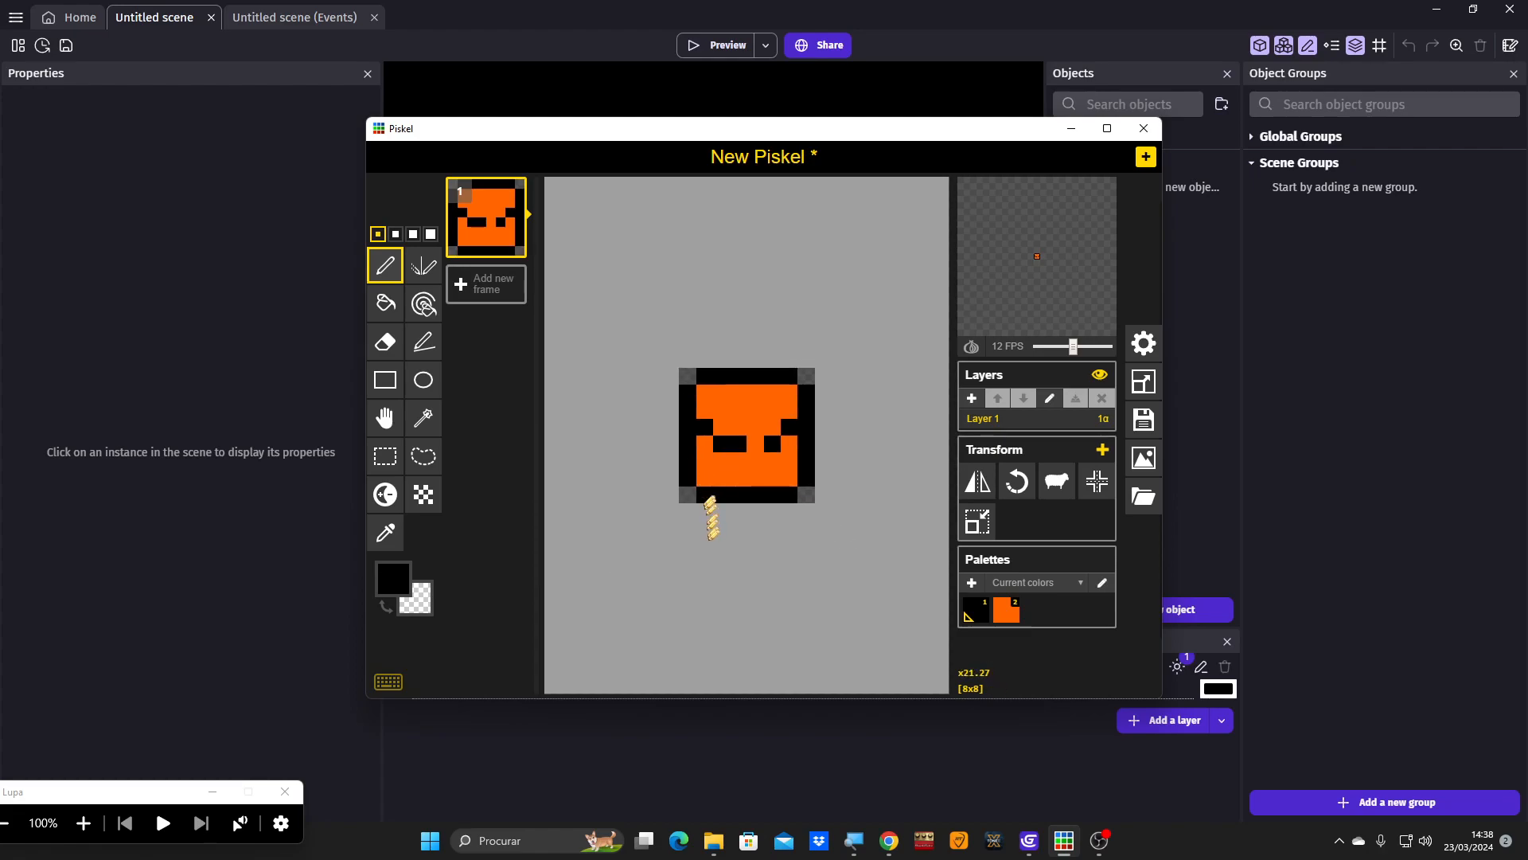
- Fill the single orange pixel between the two eyes with black, joining them into one continuous band
scroll(696, 486, up, 3)
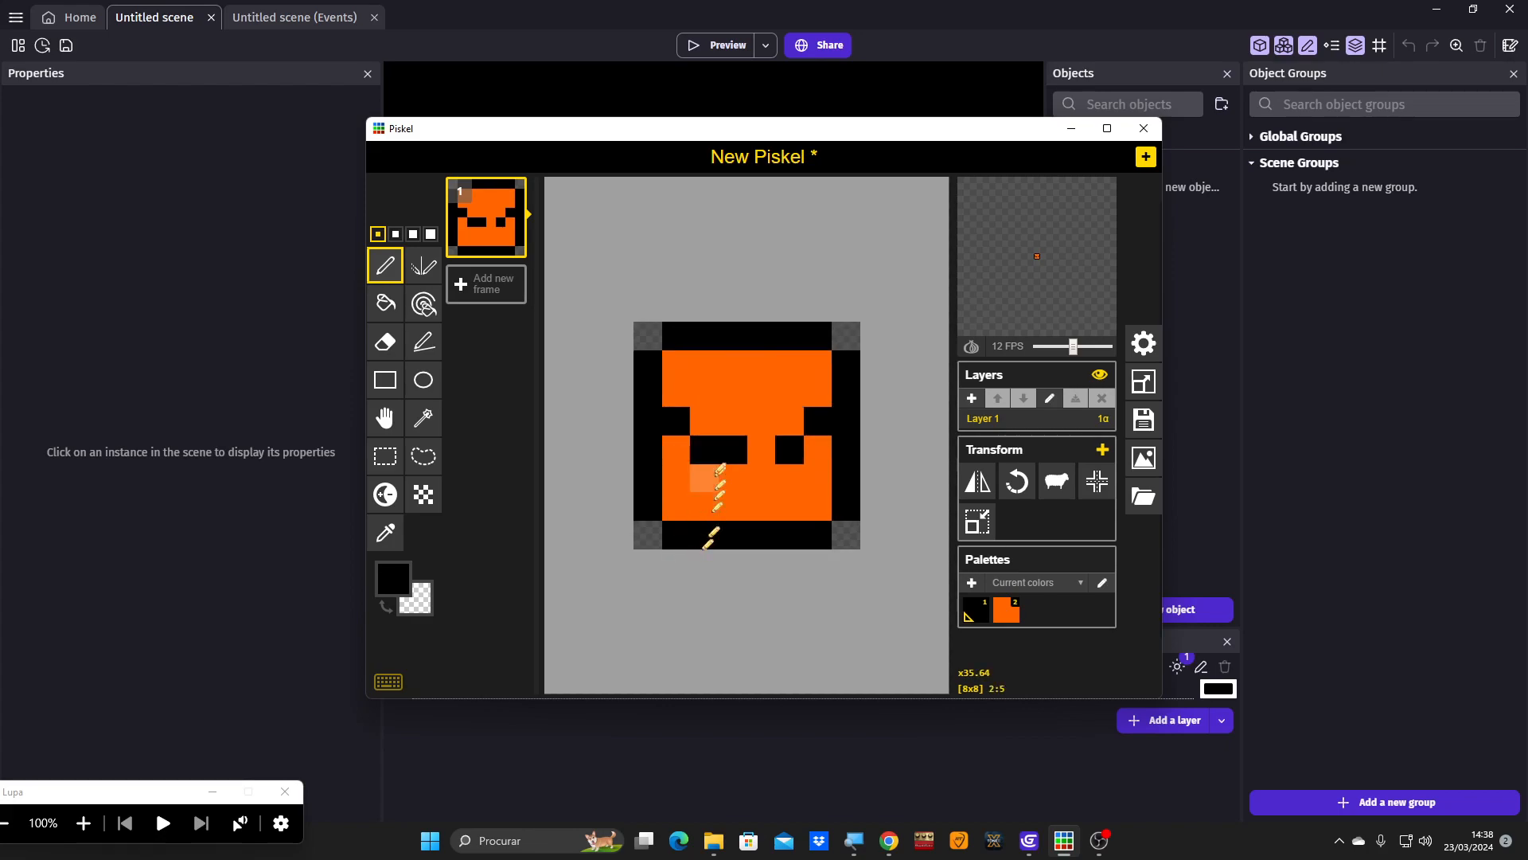
click(761, 449)
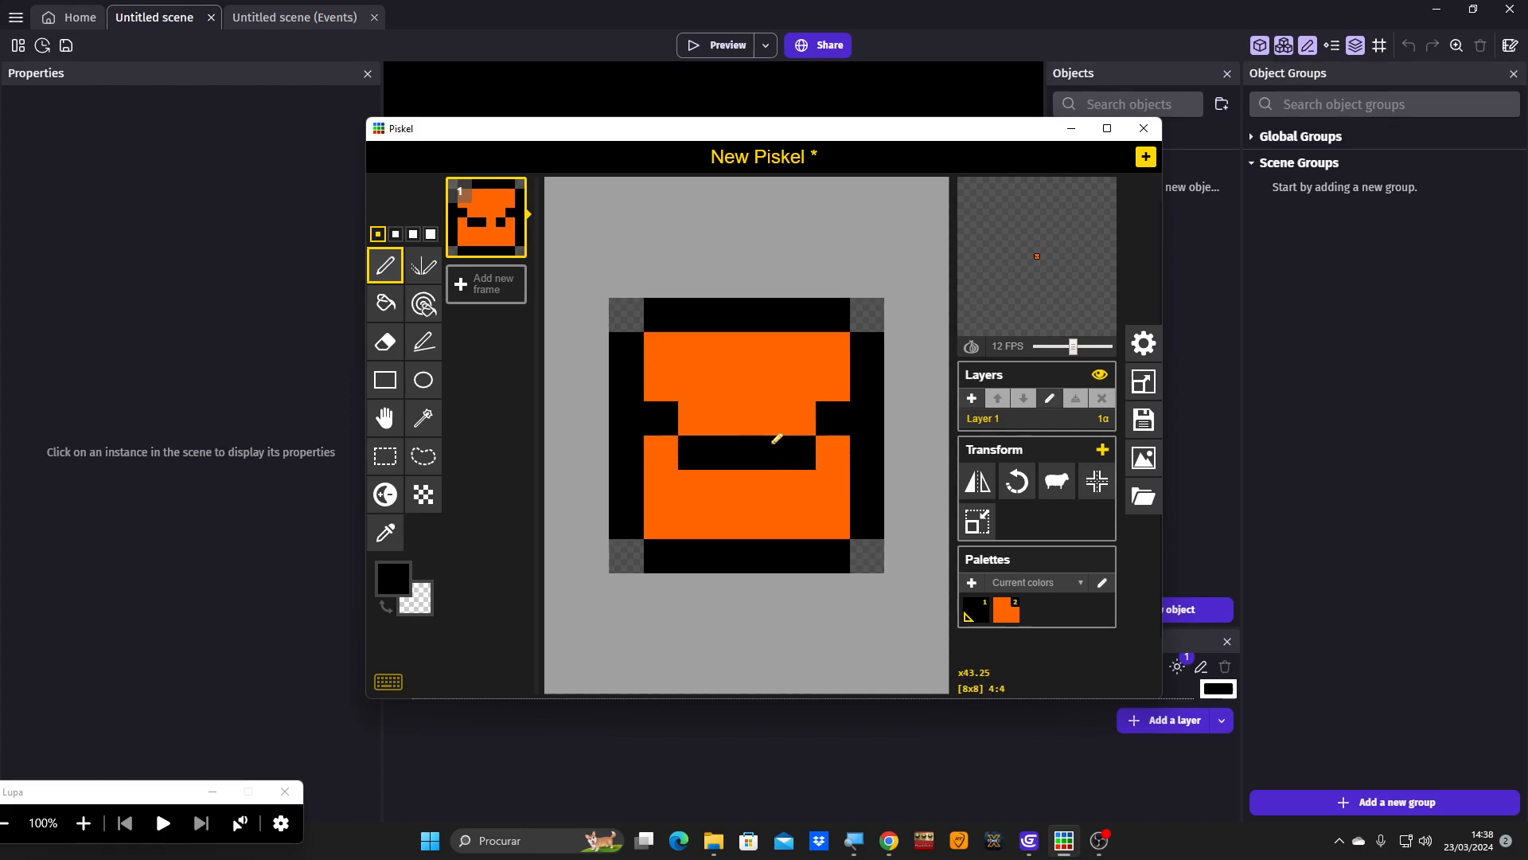
scroll(744, 487, down, 1)
scroll(748, 486, down, 3)
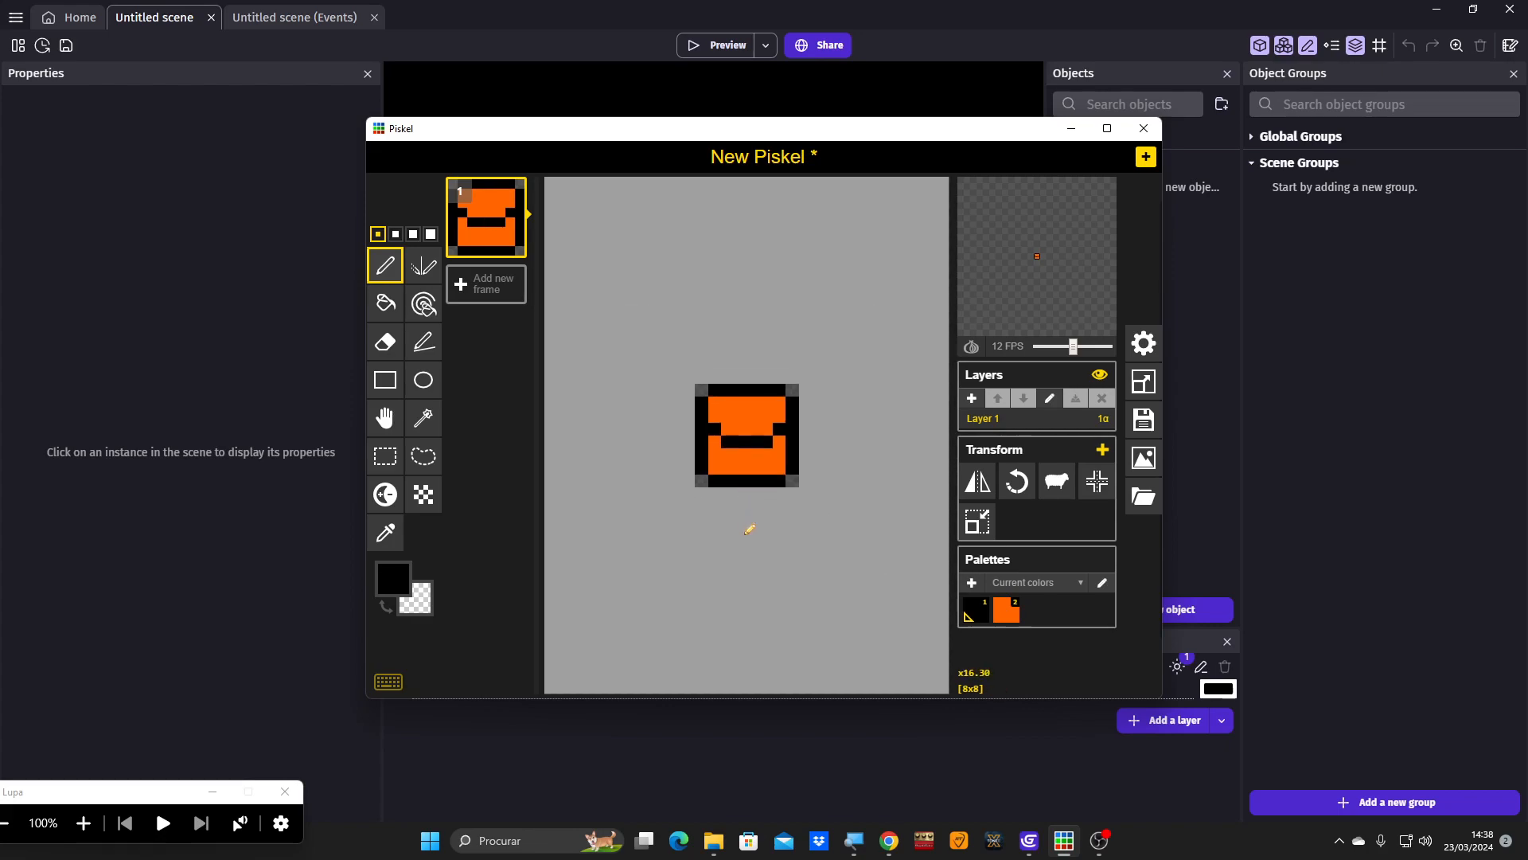
scroll(748, 530, up, 3)
scroll(748, 530, down, 2)
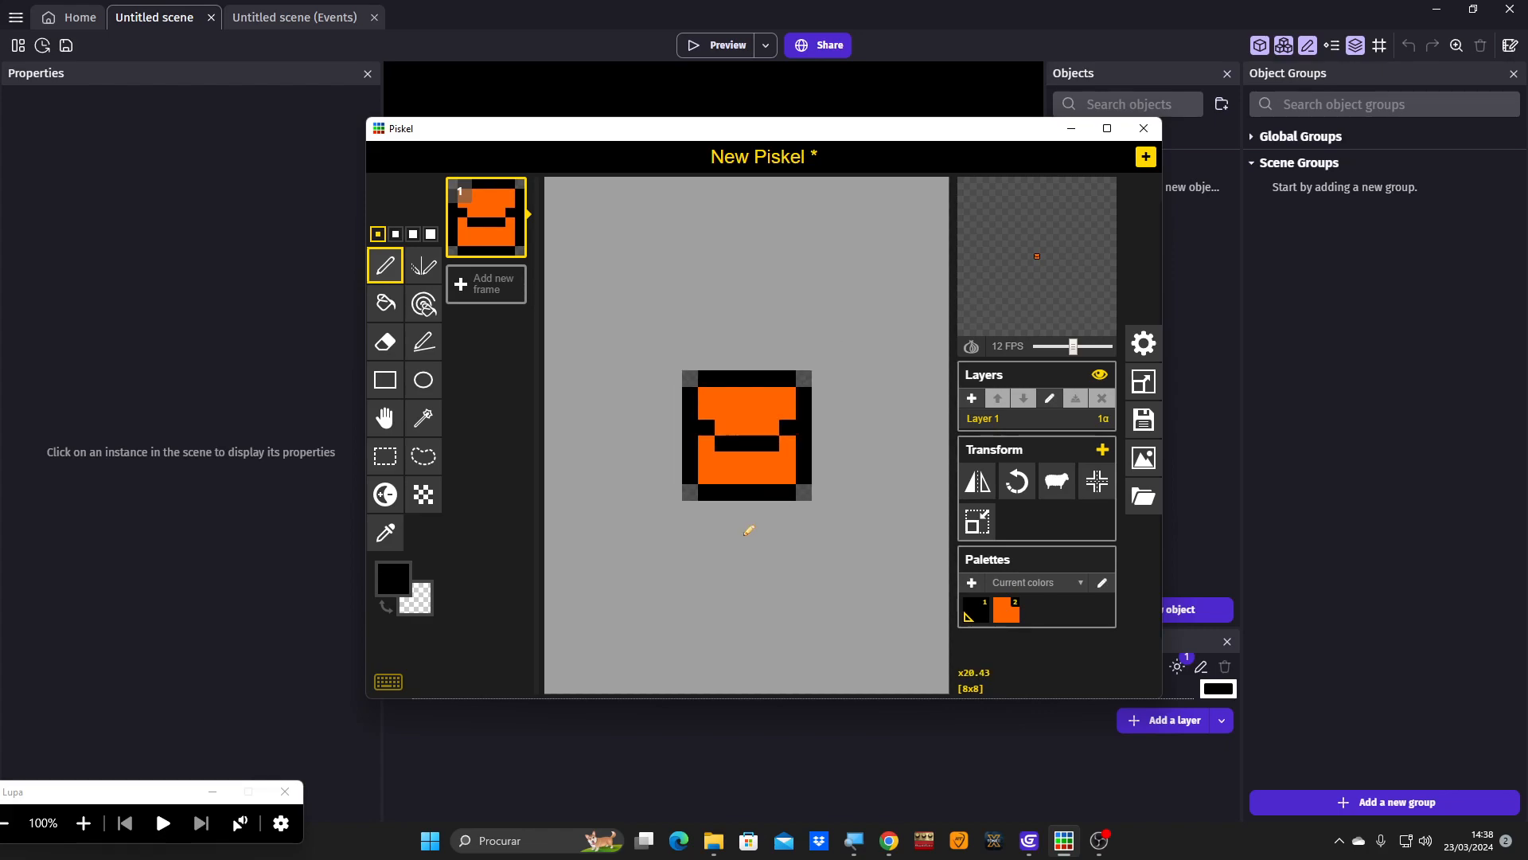
- Enlarge the animation preview so the sprite fills the preview area
scroll(748, 530, down, 1)
scroll(745, 448, up, 4)
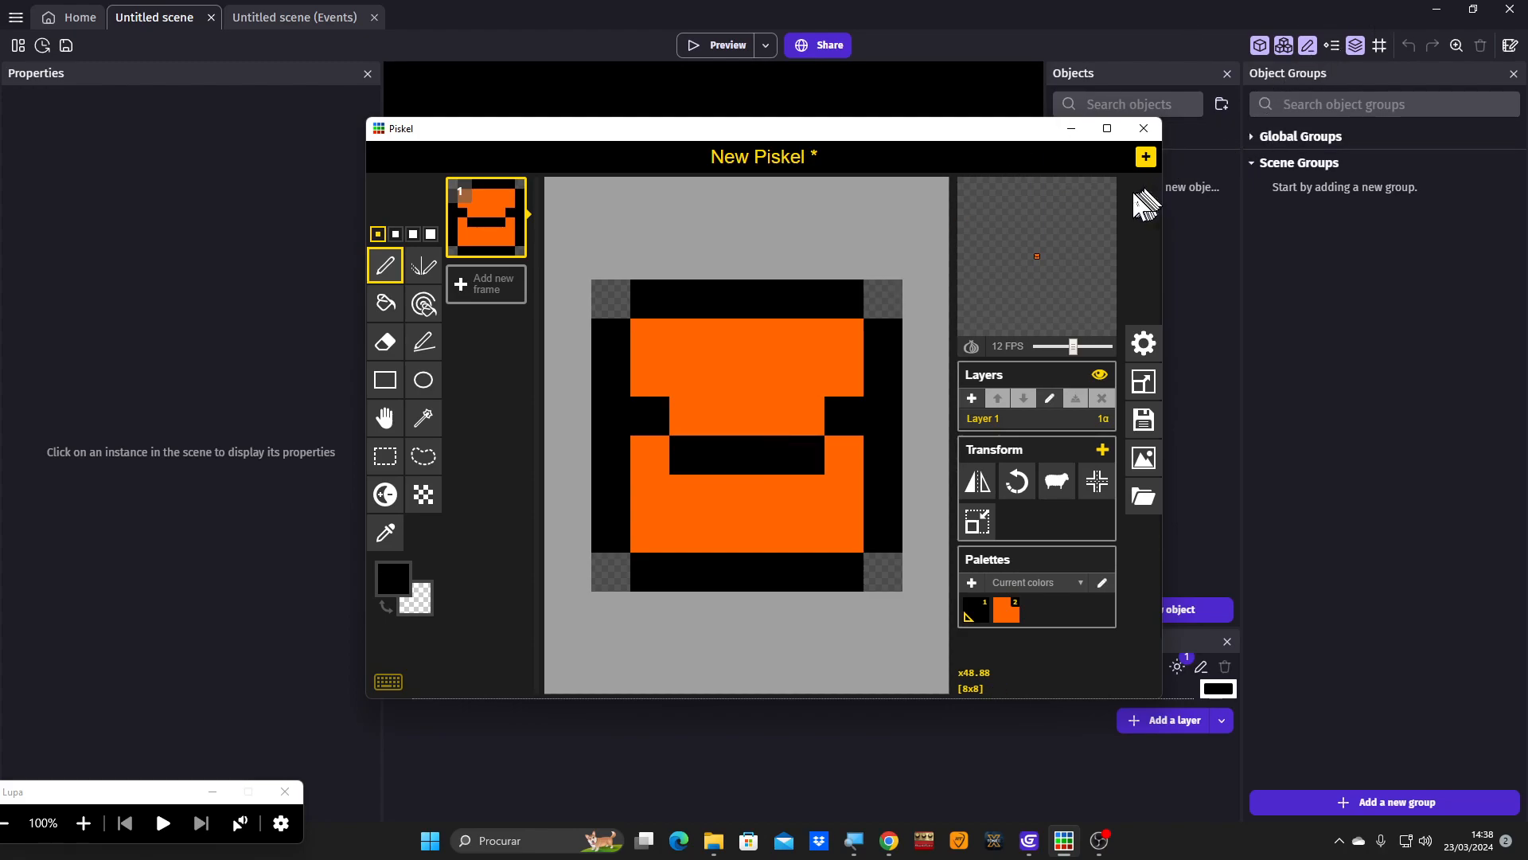
mouse_move(1069, 215)
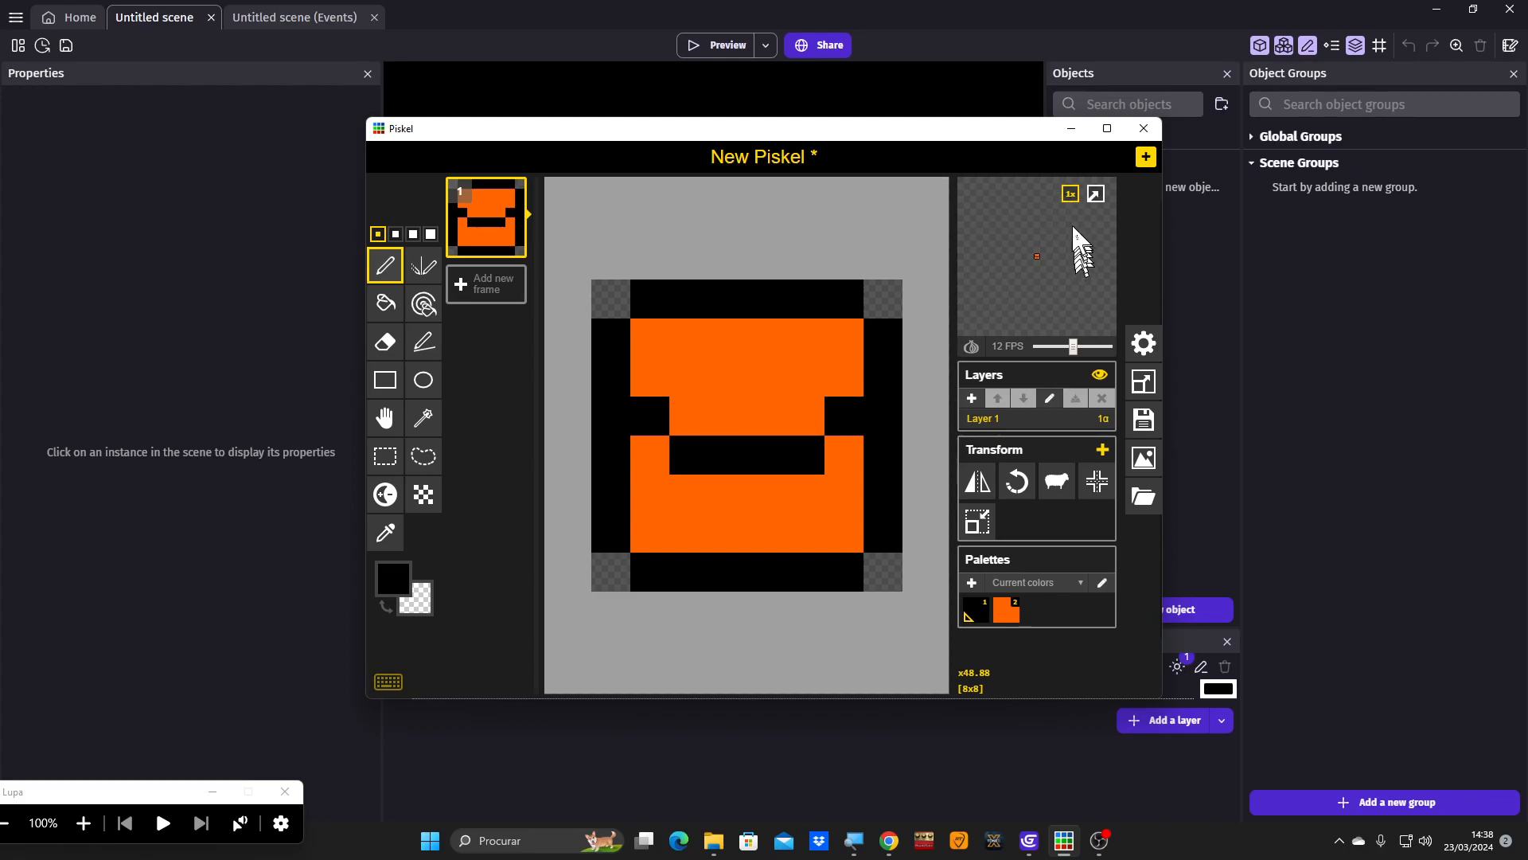
click(1072, 217)
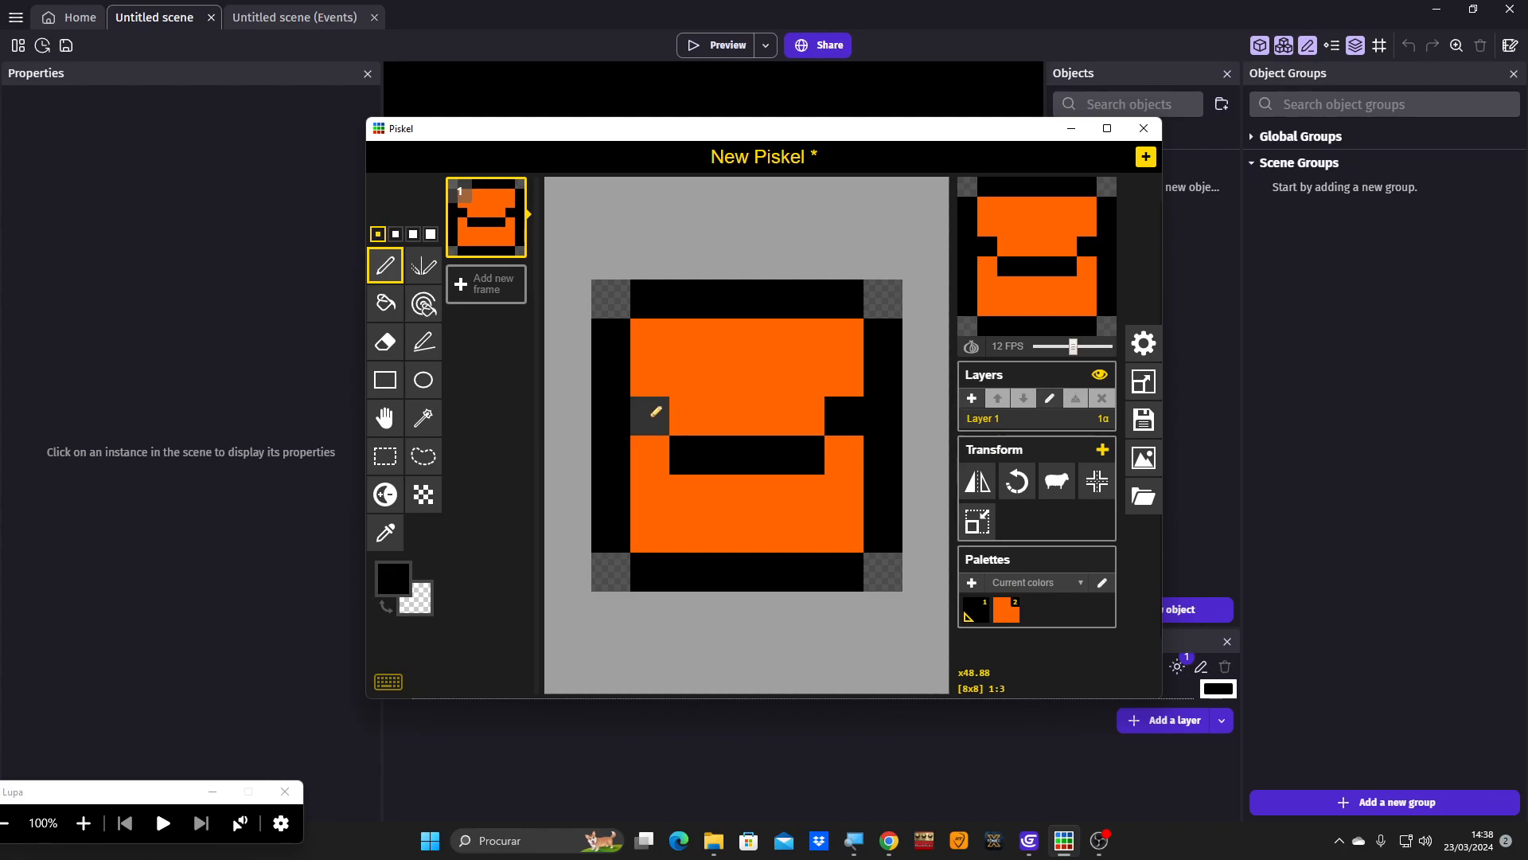
- Extend the black band into a mouth four pixels wide and two tall, restoring the orange pixels on both its sides
mouse_move(654, 412)
mouse_down()
mouse_move(640, 428)
mouse_move(652, 436)
mouse_move(847, 451)
mouse_up()
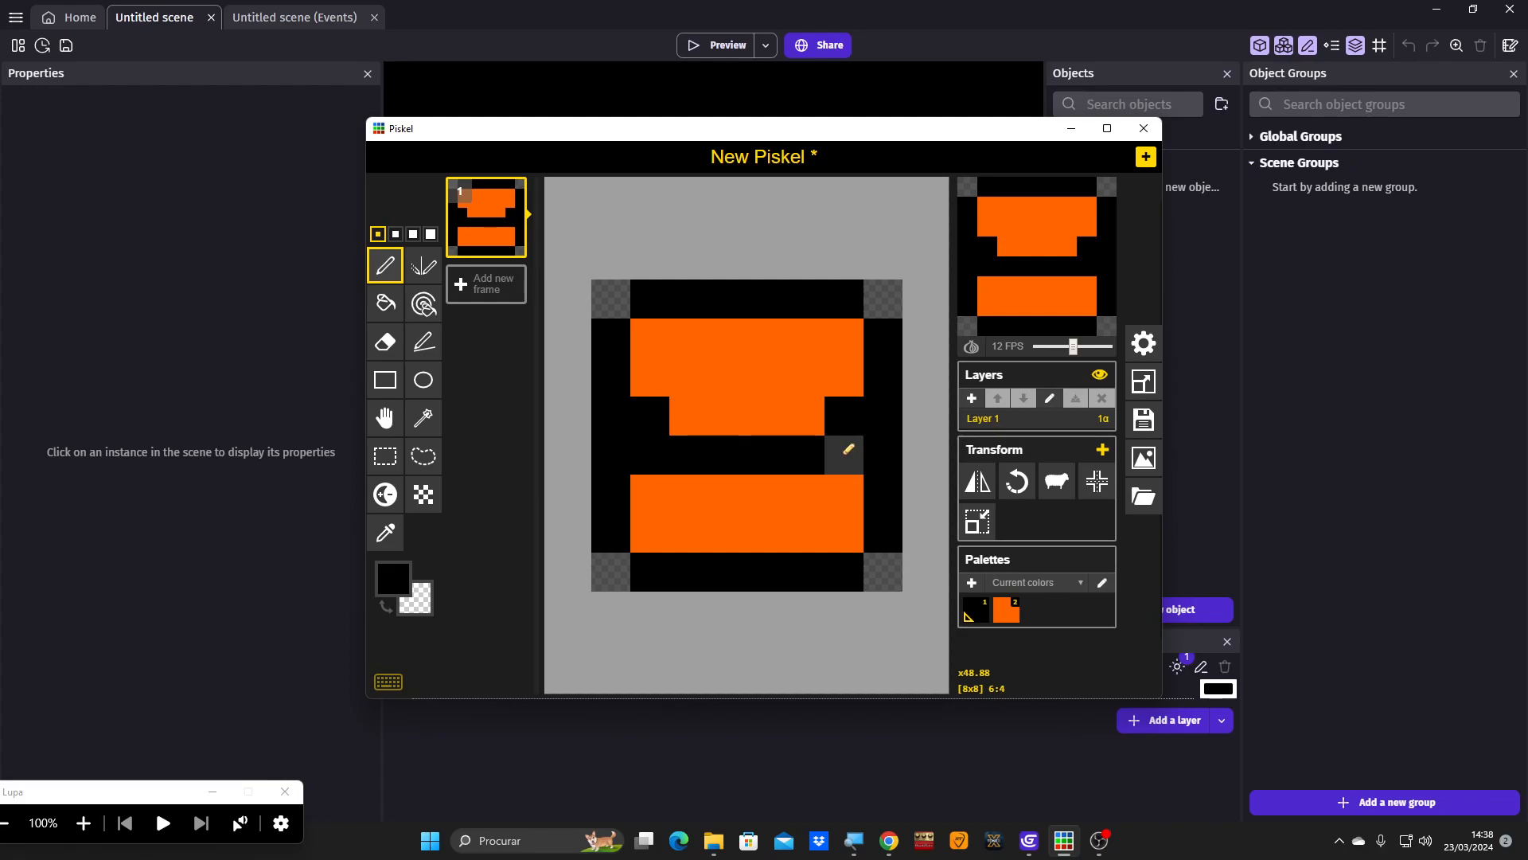
mouse_move(726, 487)
mouse_down()
mouse_move(809, 479)
mouse_move(693, 494)
mouse_move(708, 492)
mouse_up()
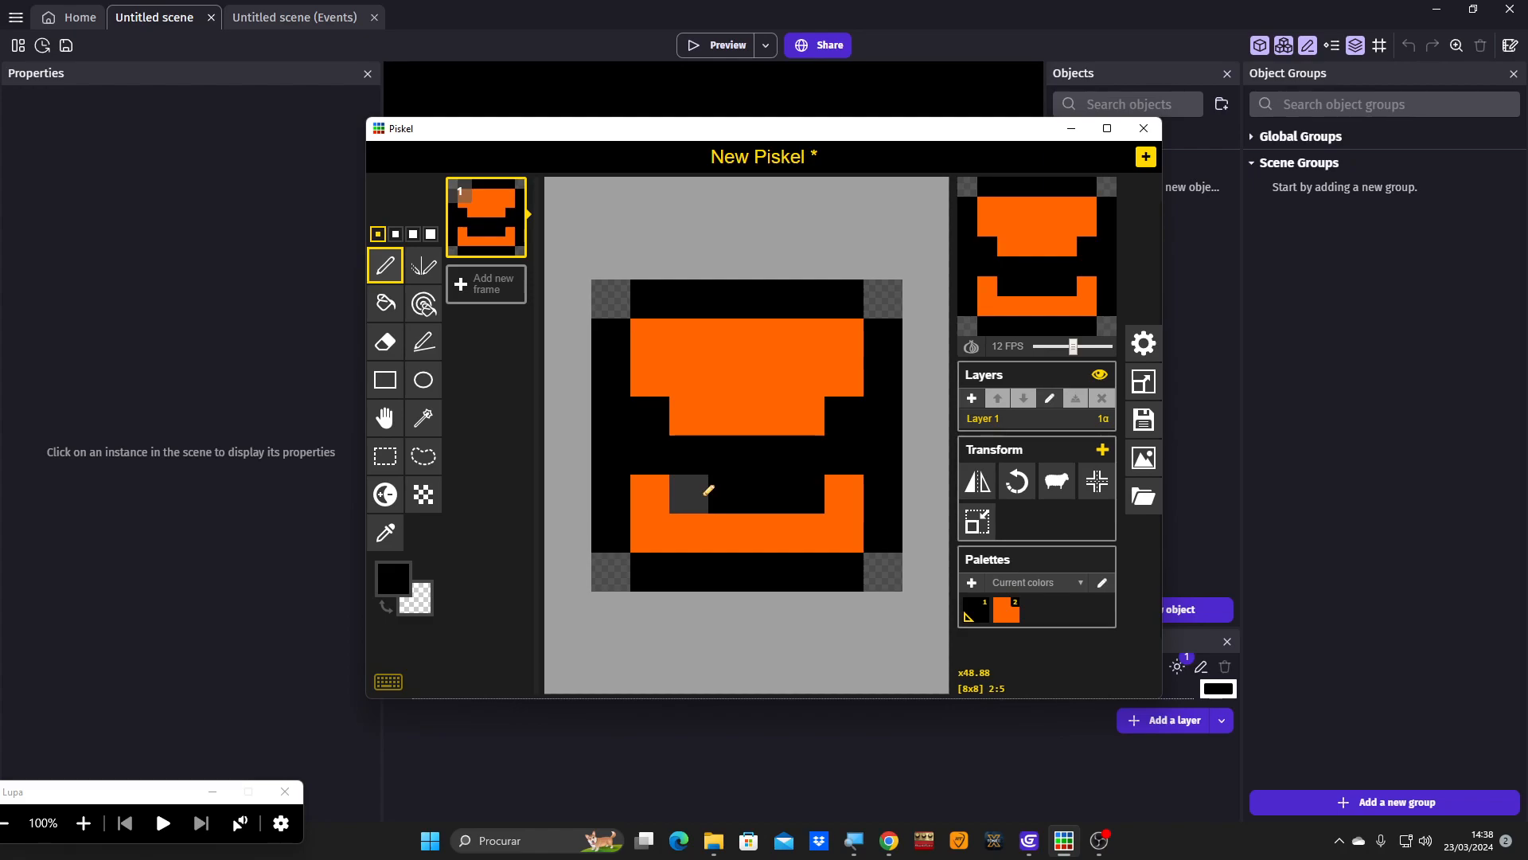
key(2)
click(641, 450)
click(843, 461)
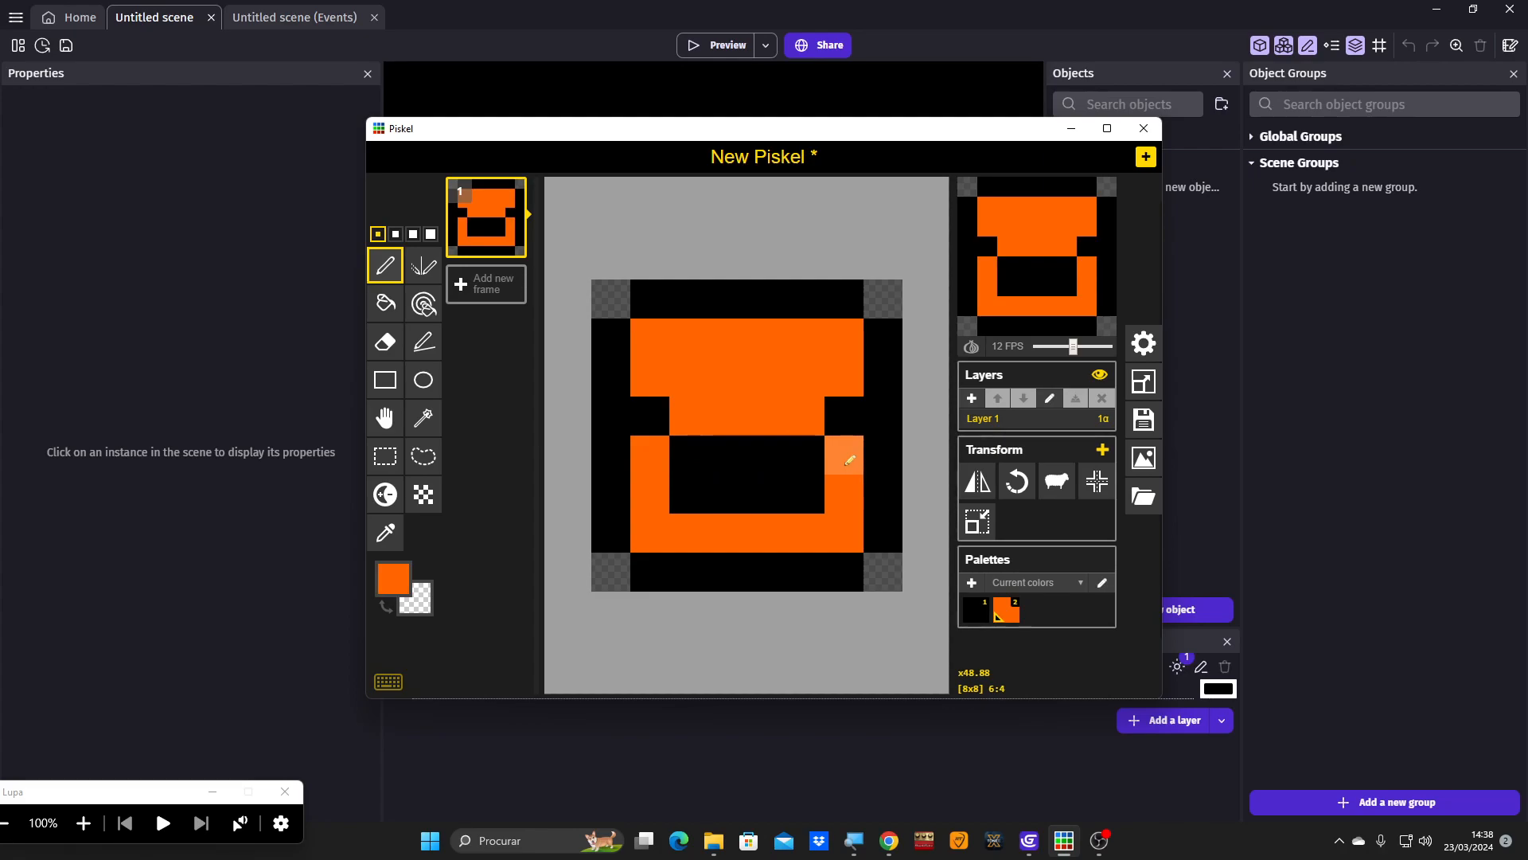
- Paint two single-pixel black eyes in the orange area above the mouth, one near each side
scroll(849, 460, down, 1)
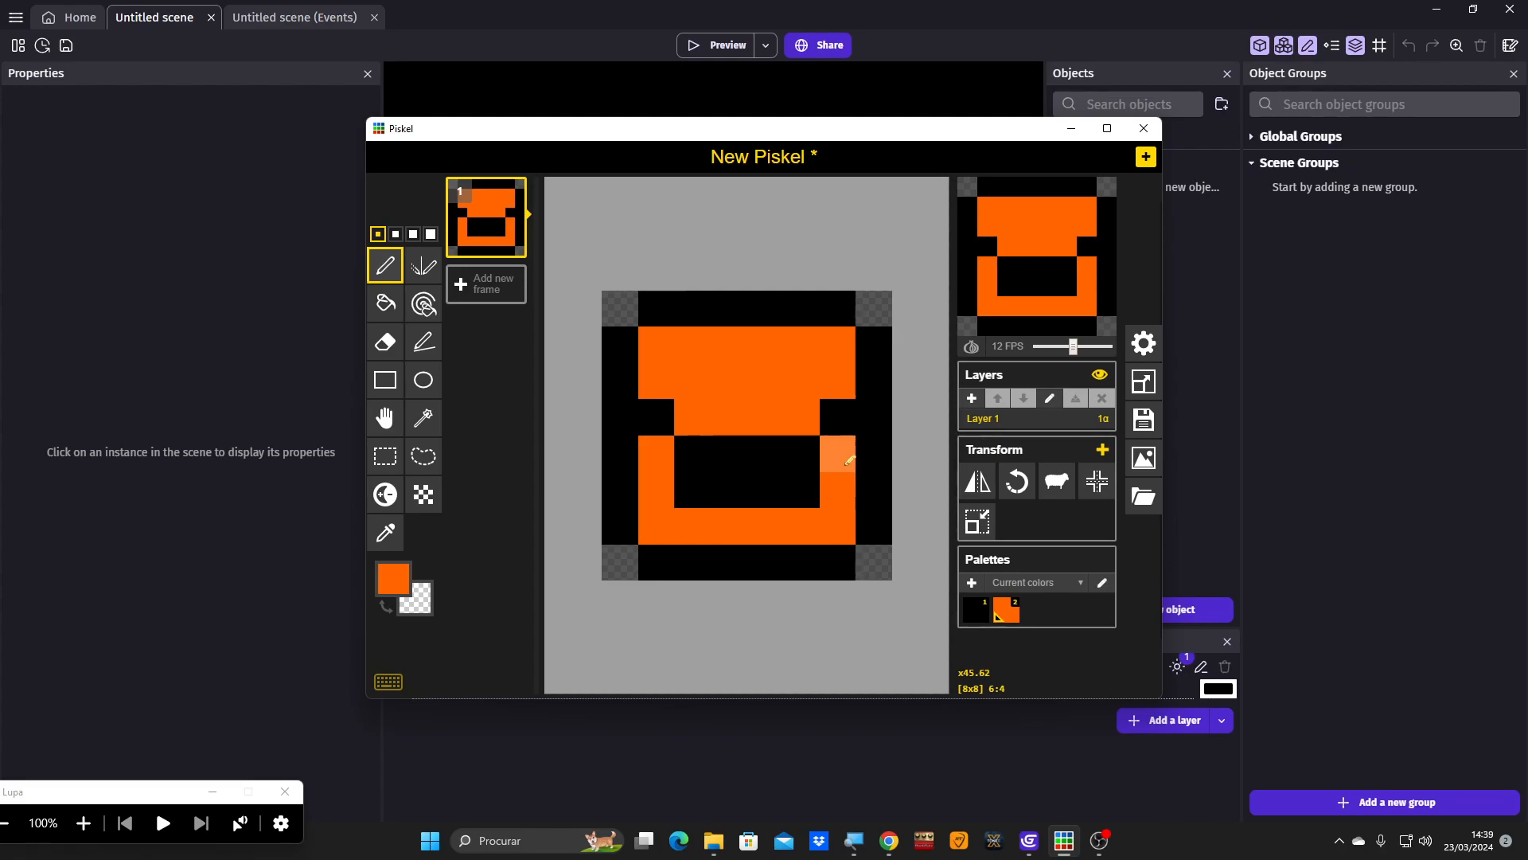
key(1)
click(708, 371)
click(796, 371)
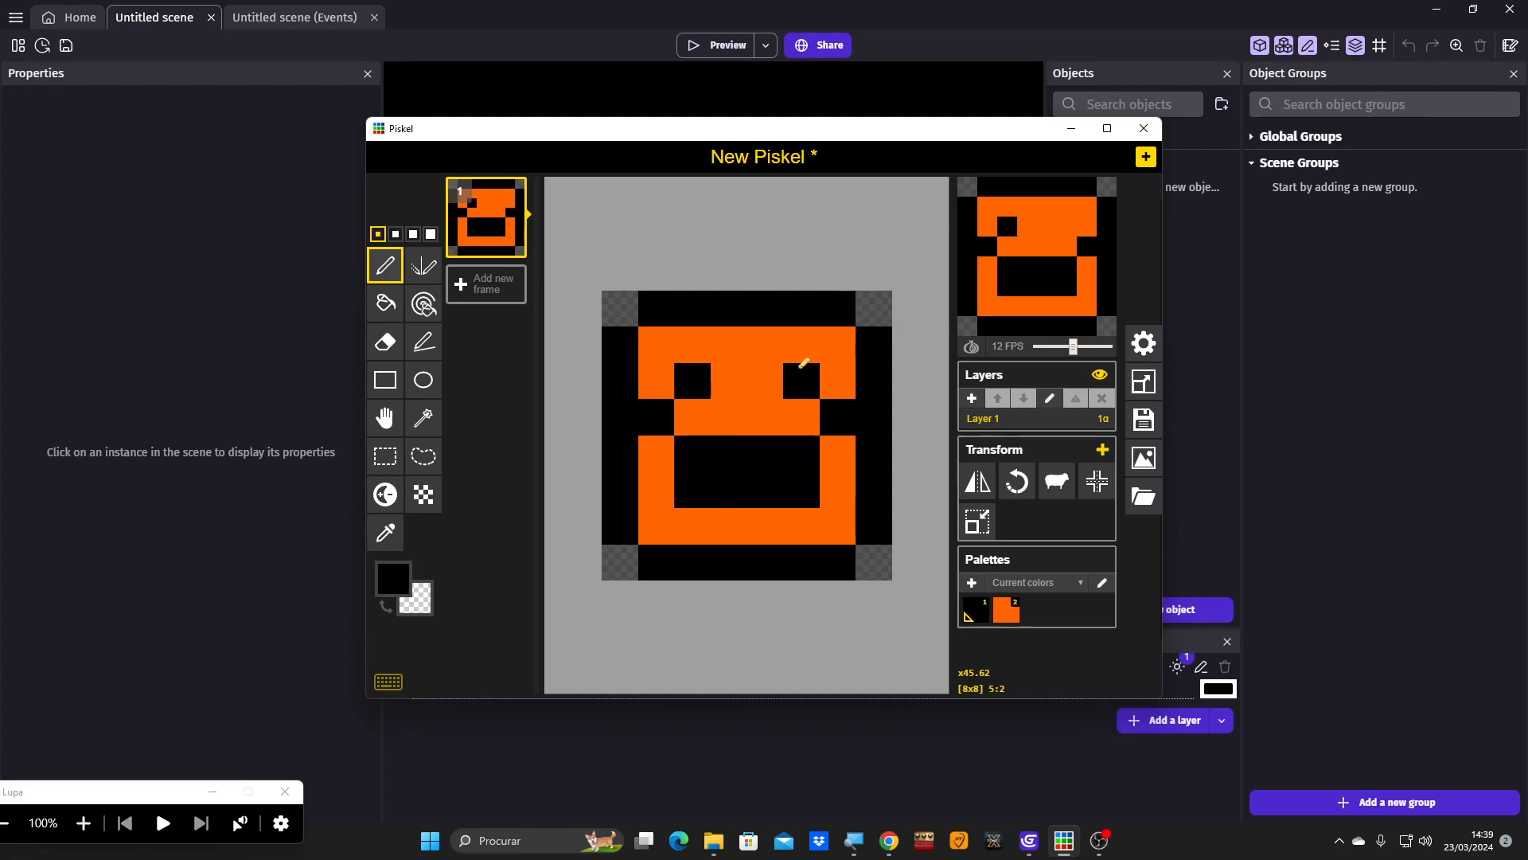
scroll(746, 365, down, 3)
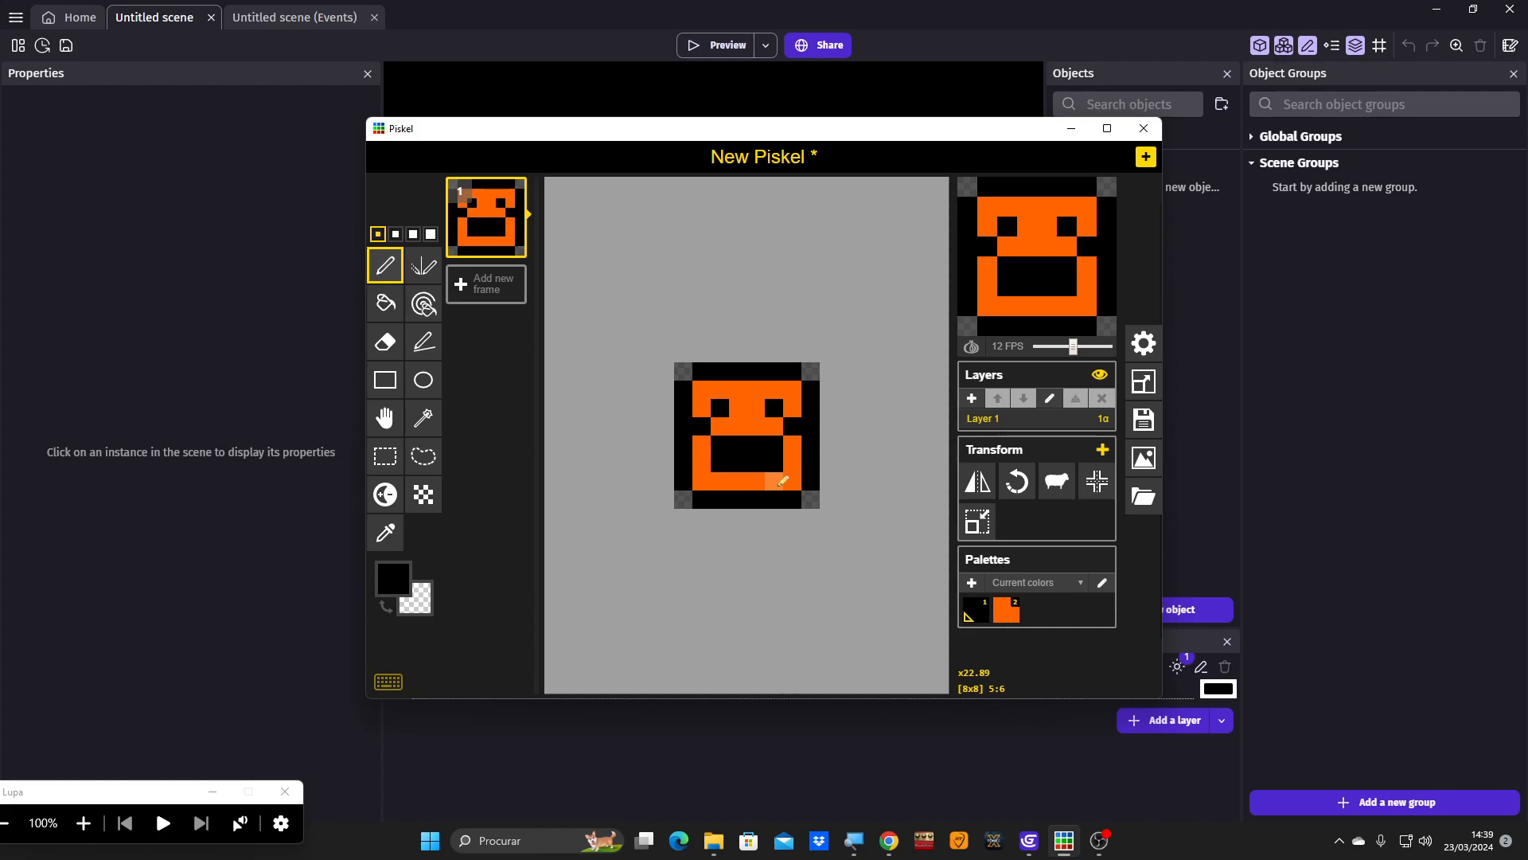
scroll(773, 480, up, 2)
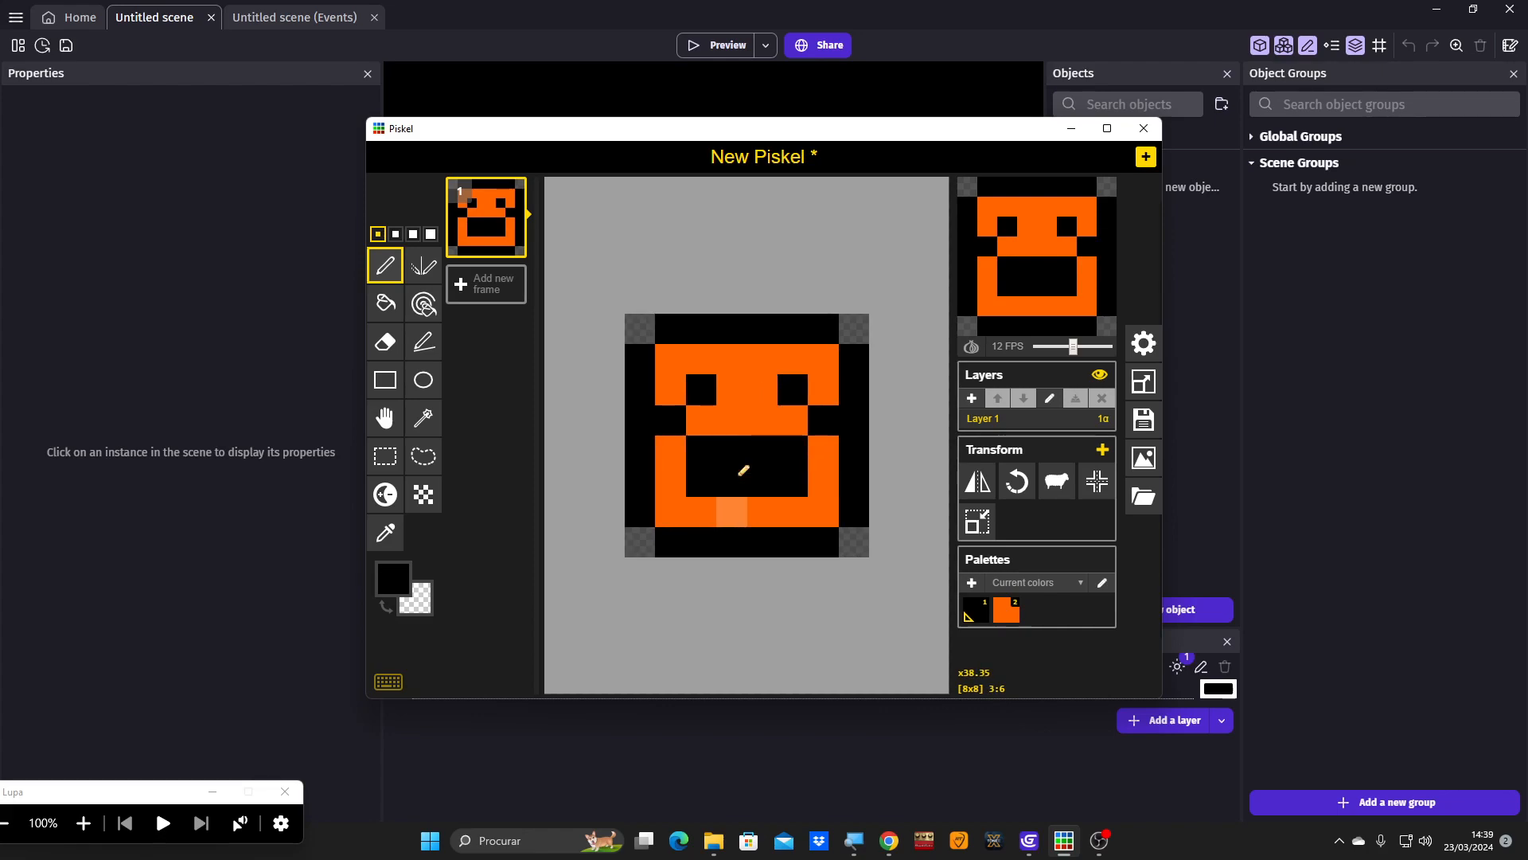
scroll(743, 471, up, 1)
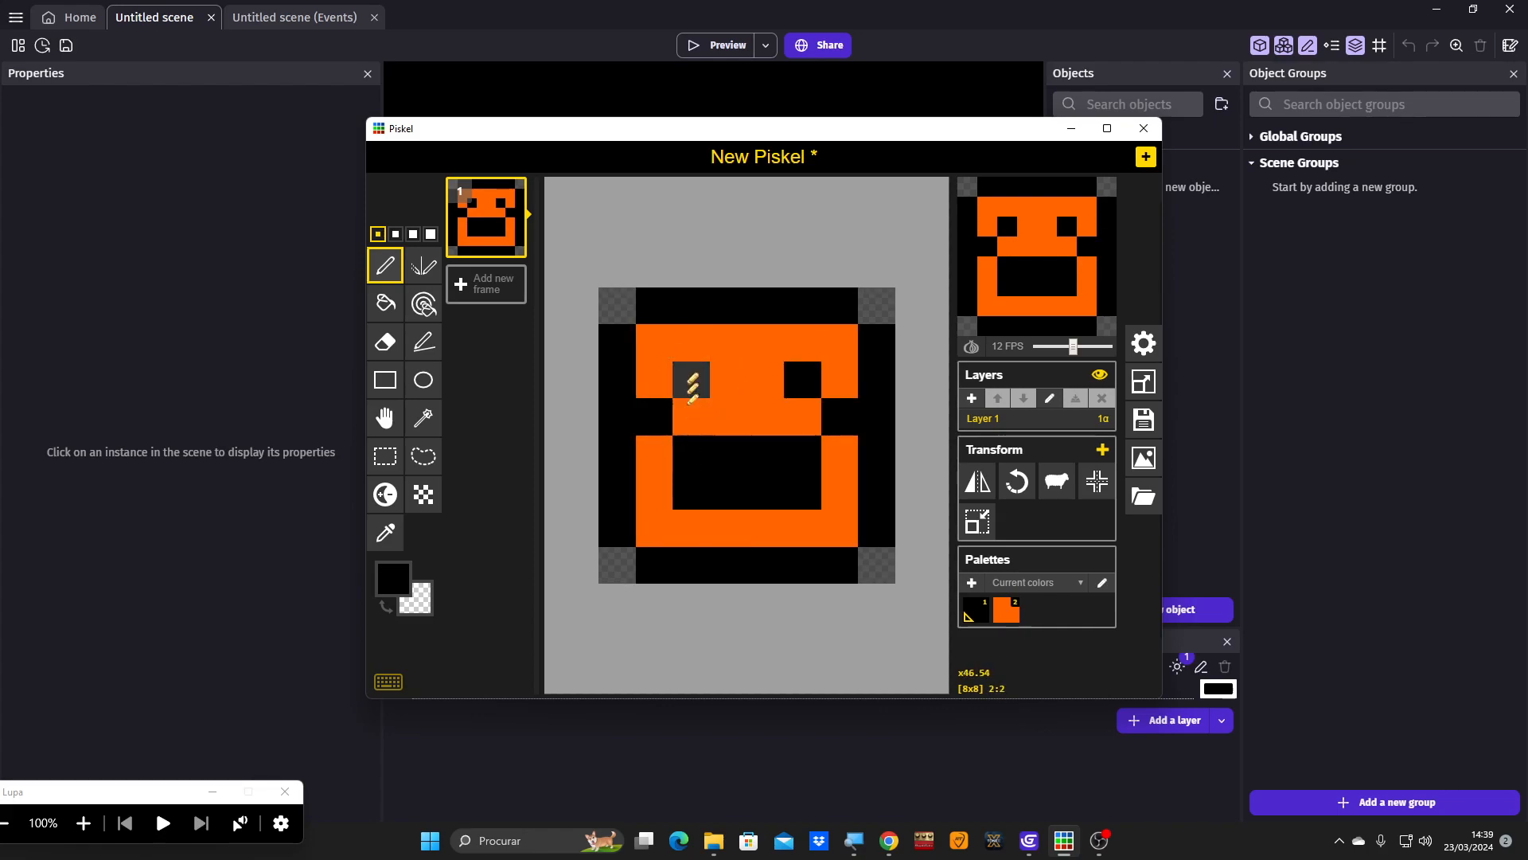
- Paint over the two eye pixels and the lower row of the mouth with orange
key(2)
click(690, 382)
click(798, 379)
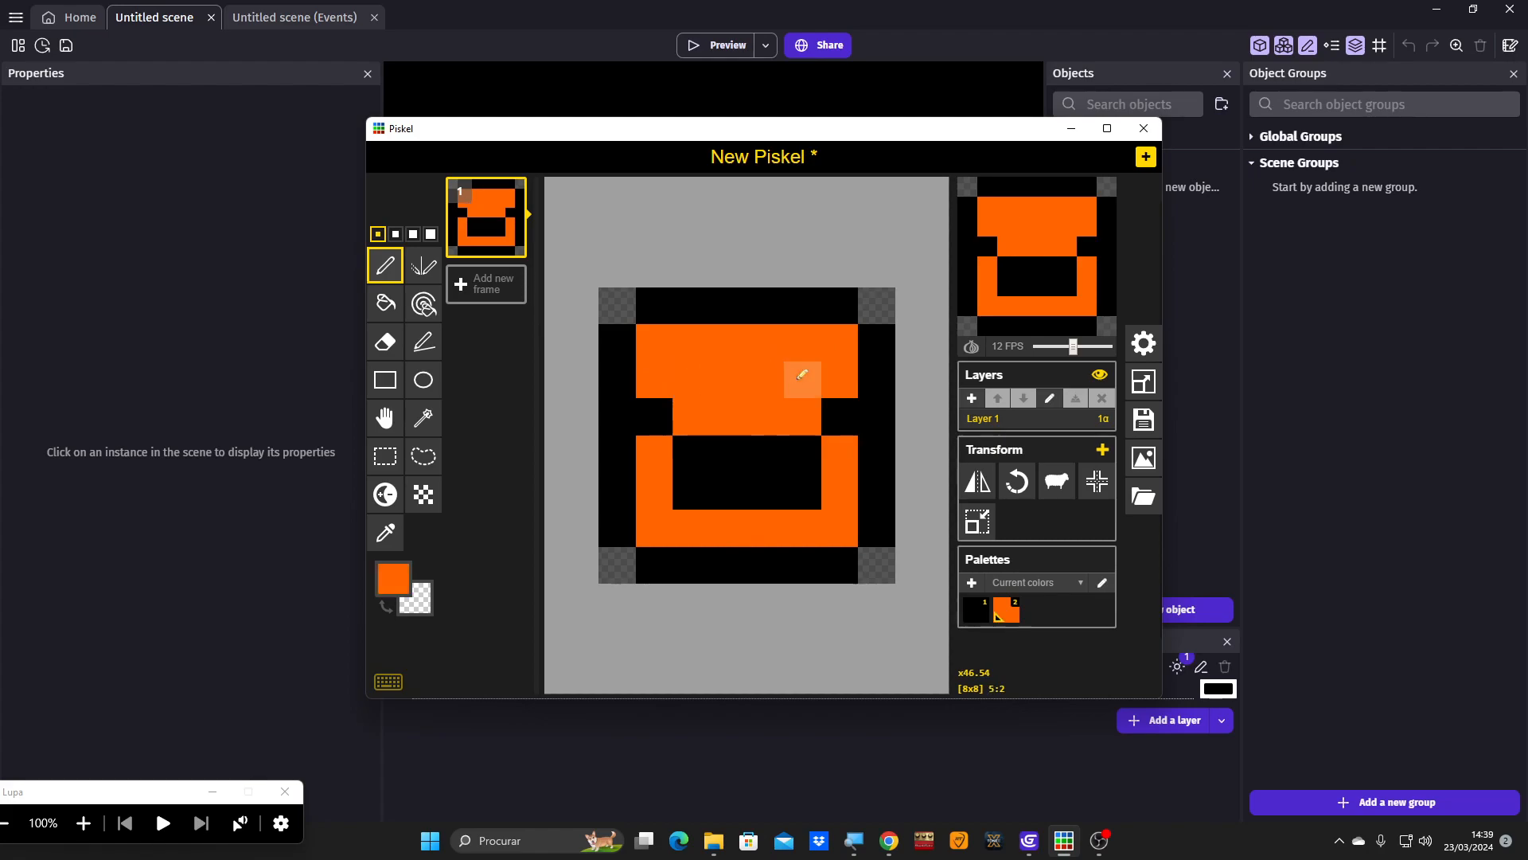
drag(802, 491, 696, 493)
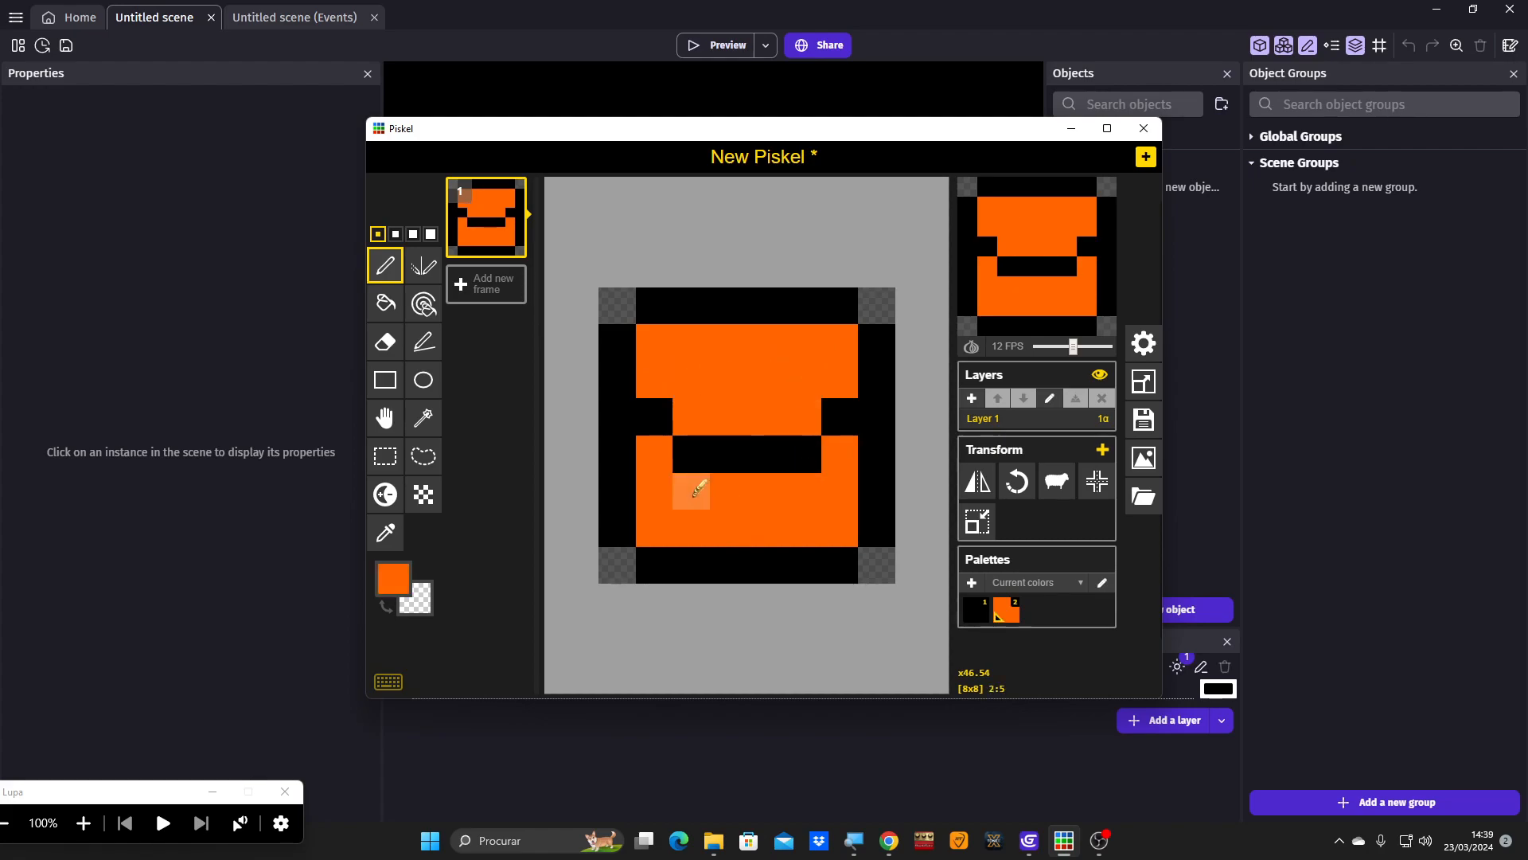
scroll(713, 439, down, 1)
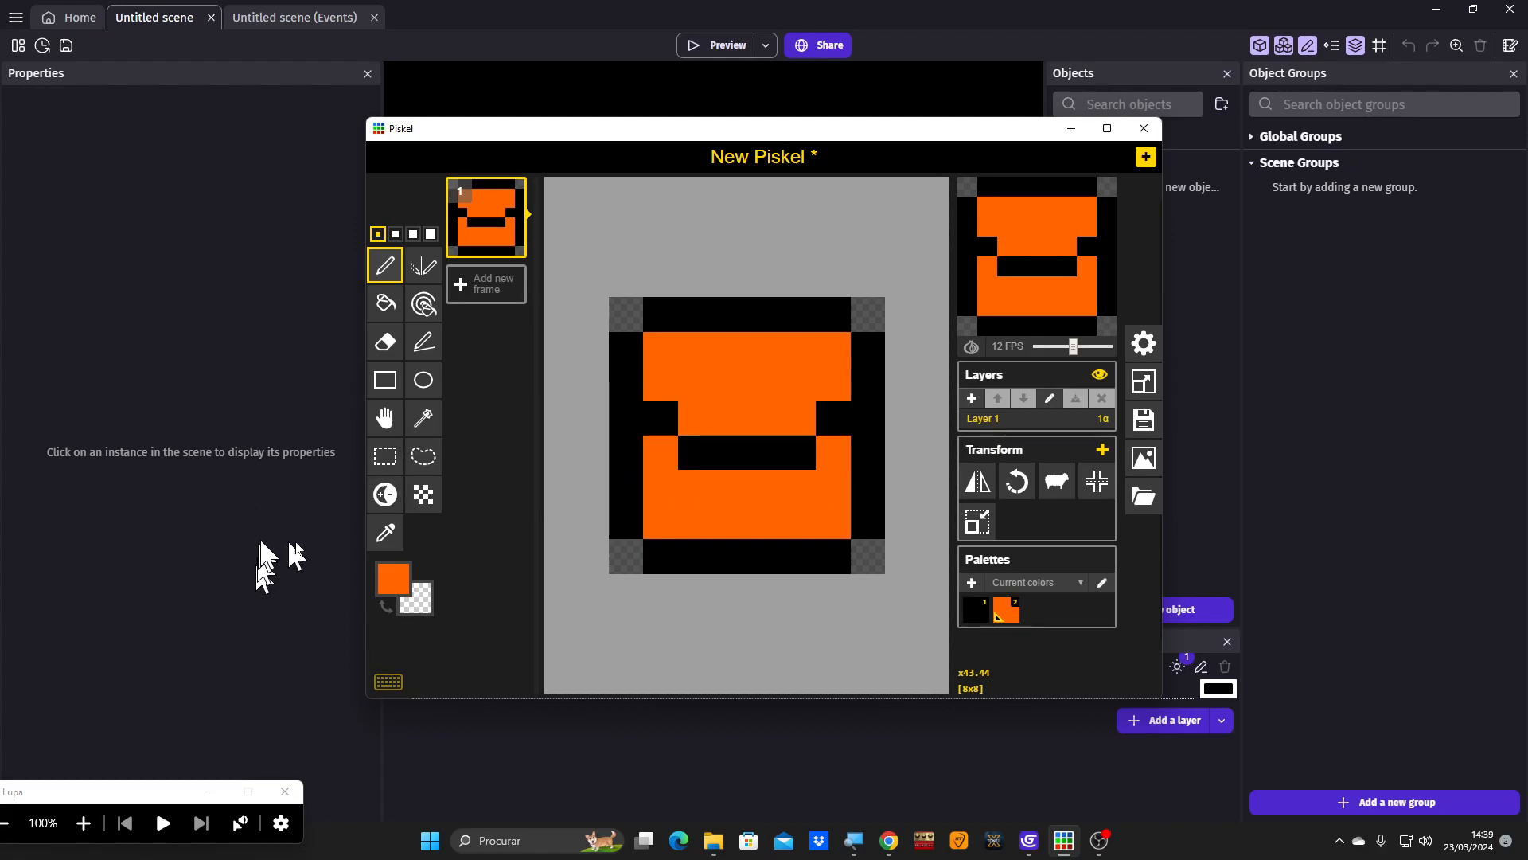
- Change the primary pen color from orange to dark green #2a8100
click(83, 822)
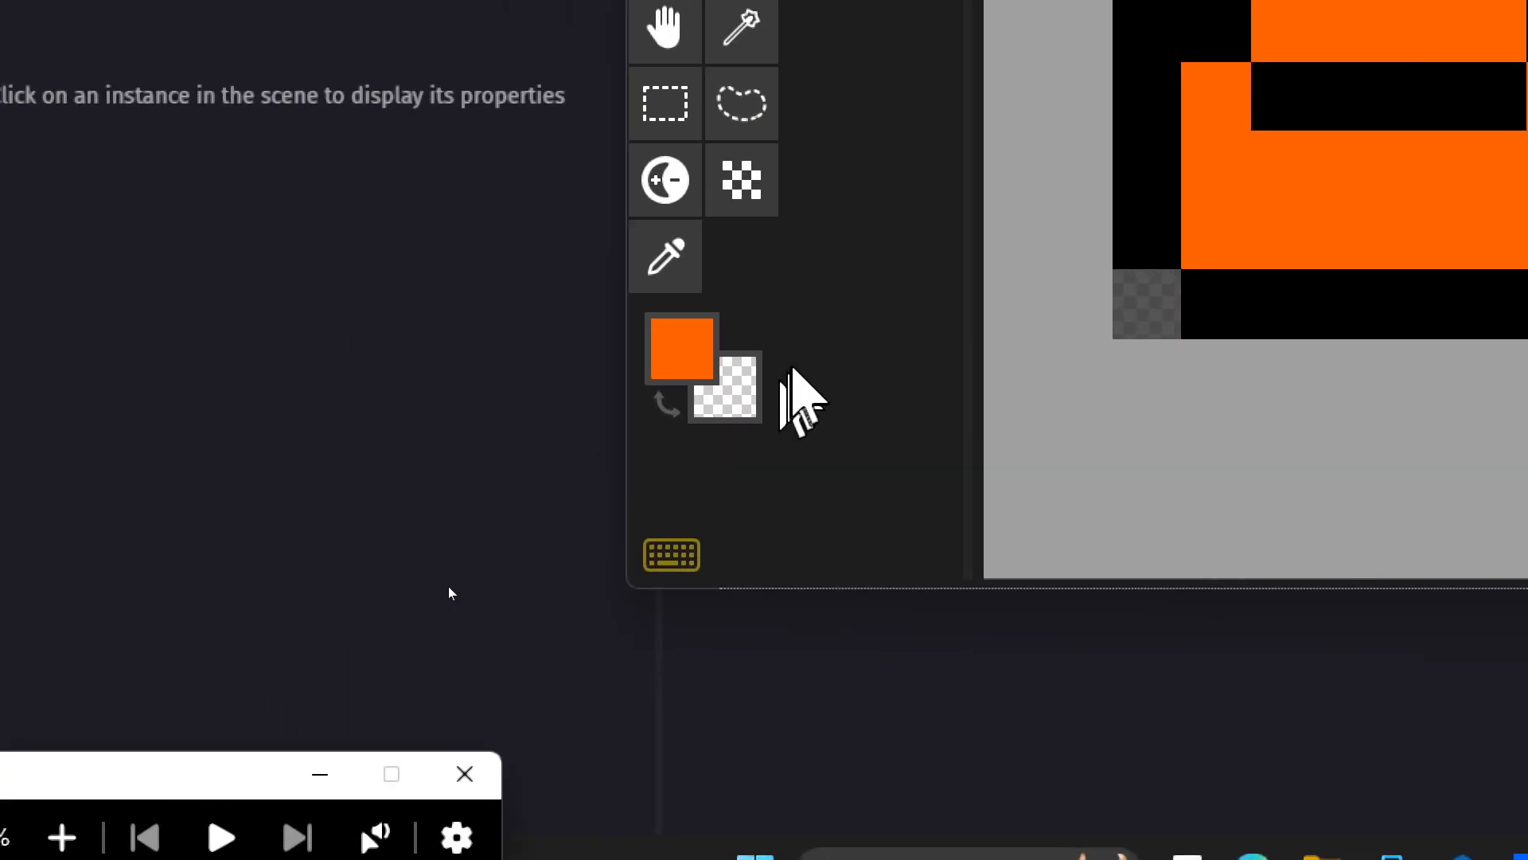
click(689, 354)
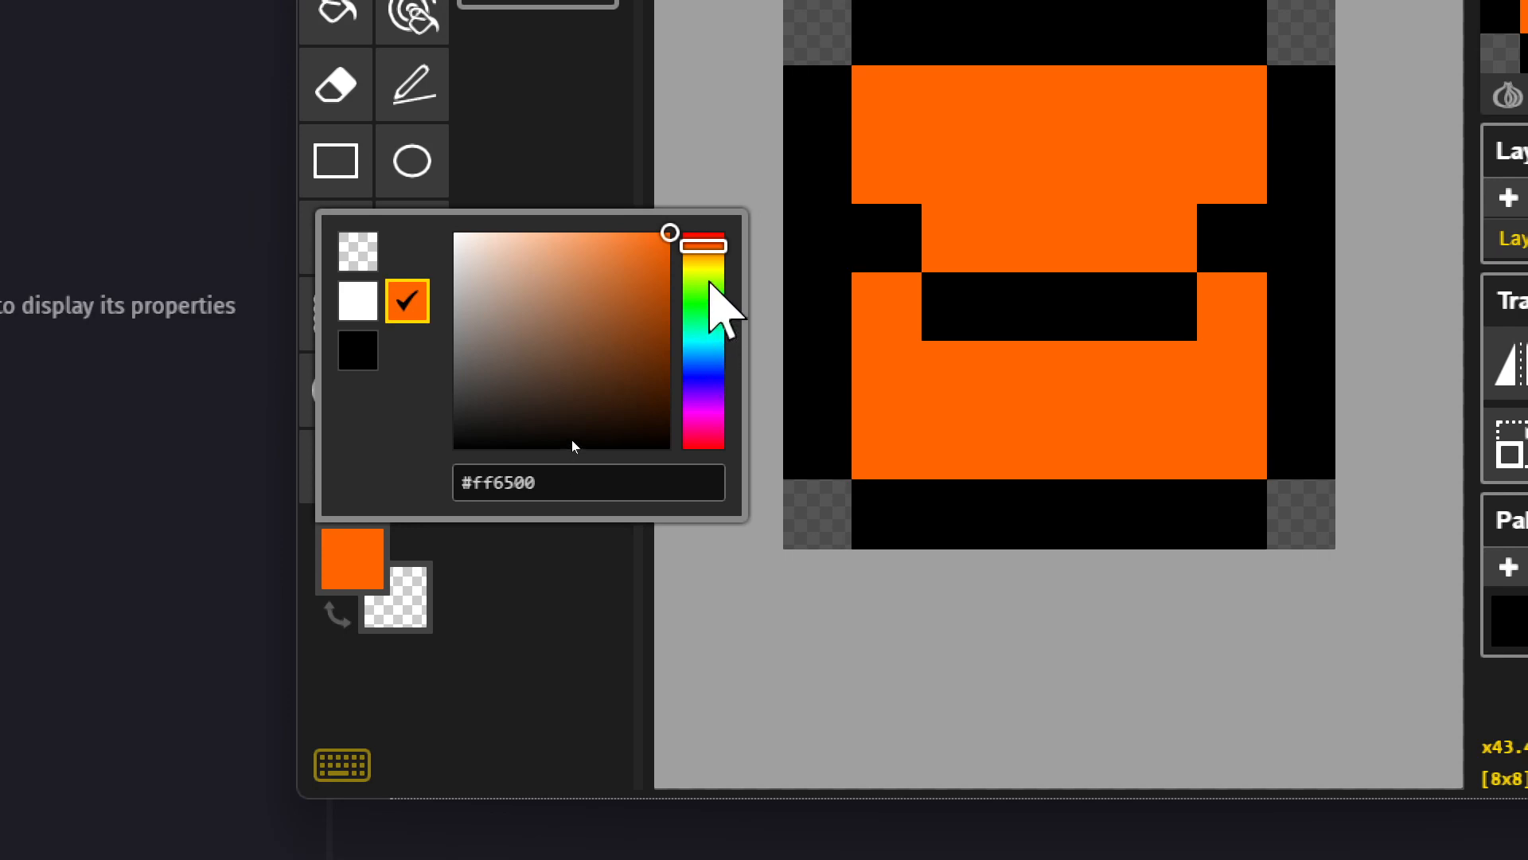
click(706, 288)
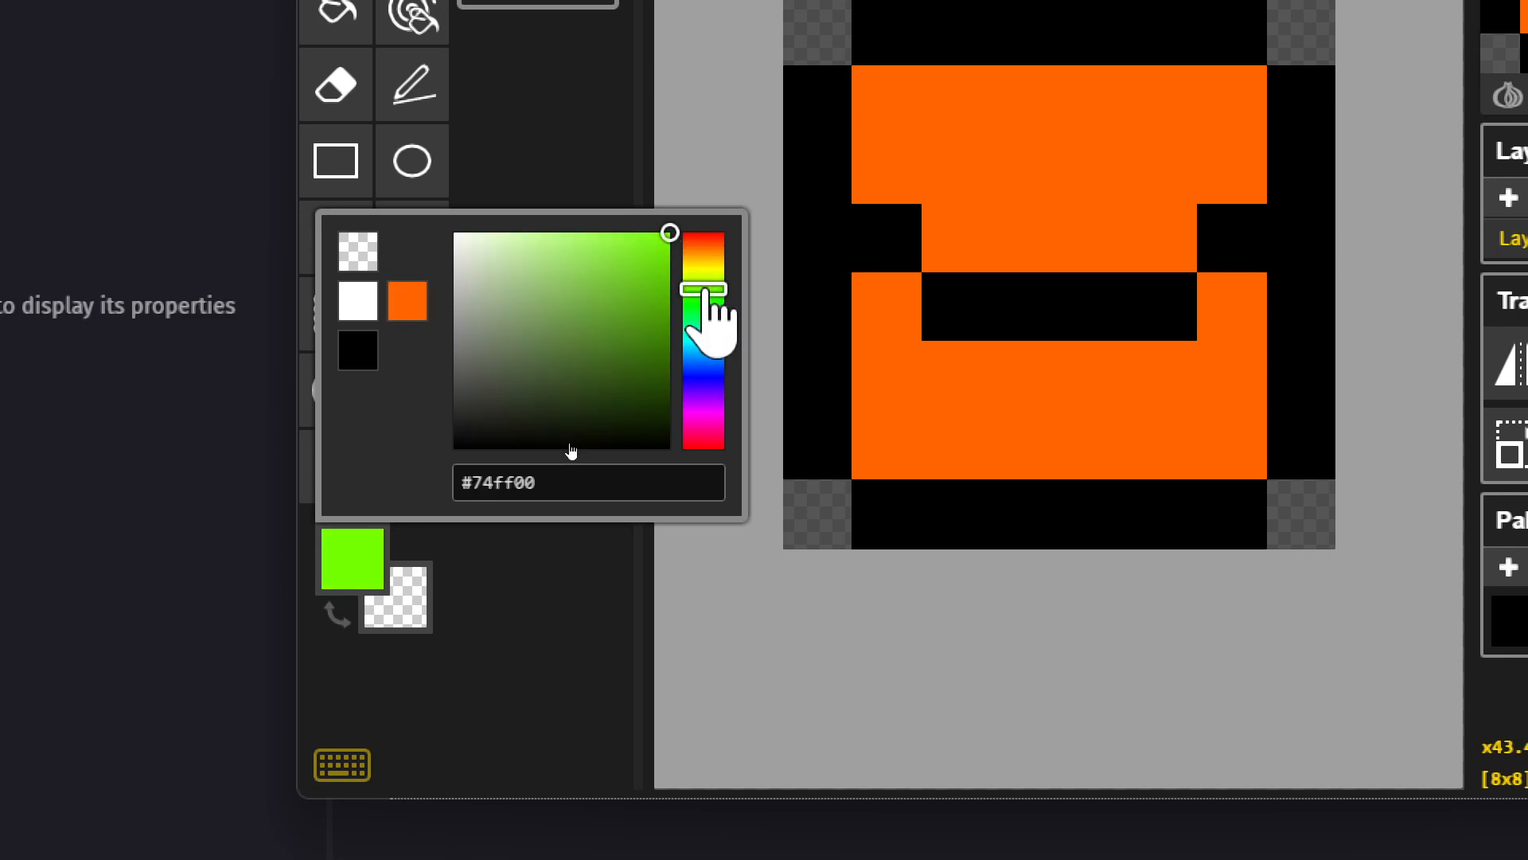
drag(705, 288, 707, 292)
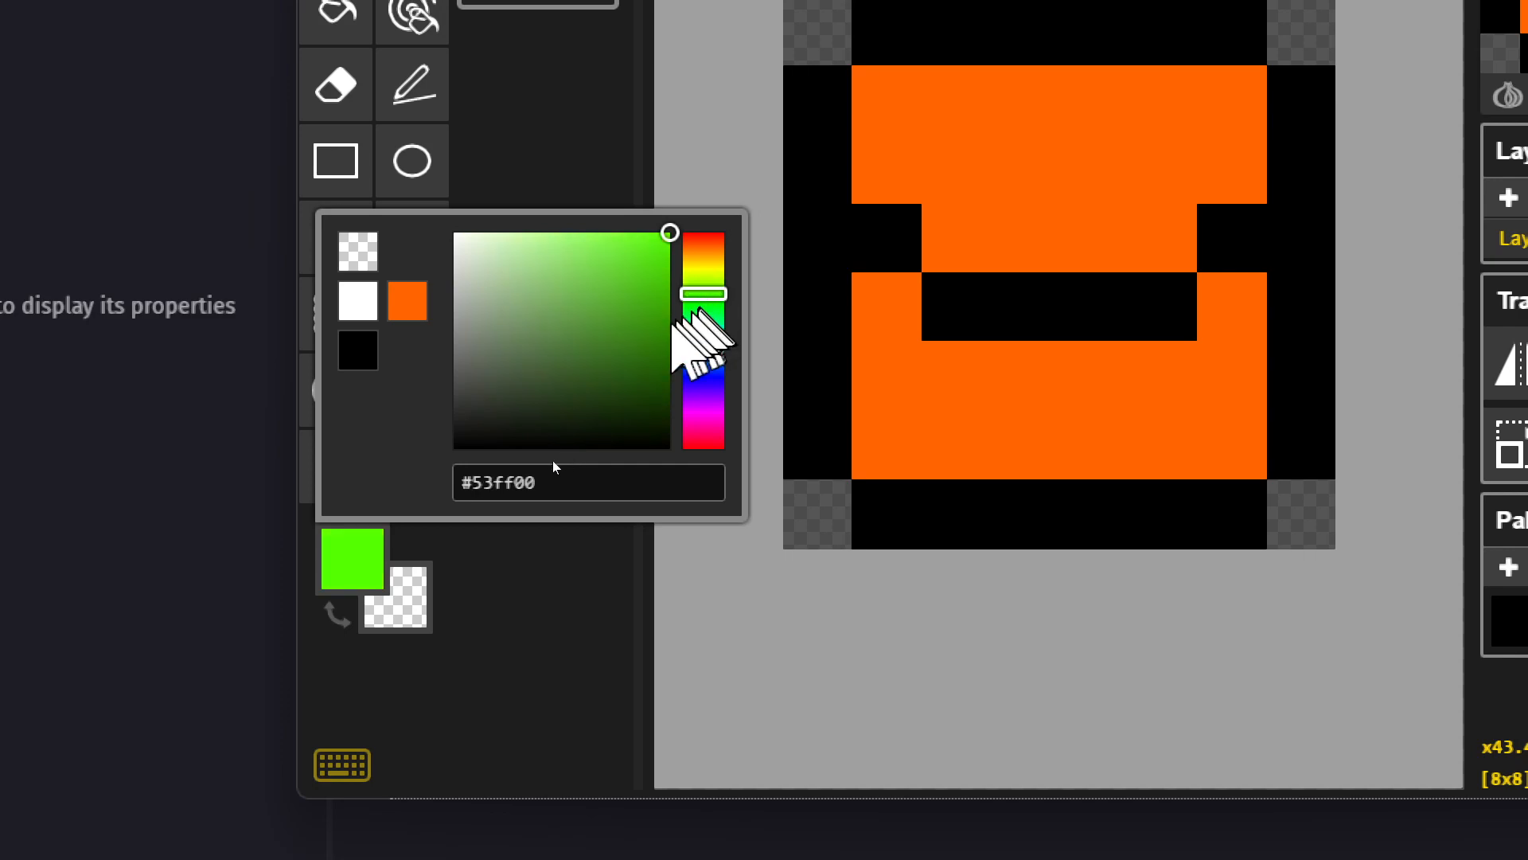
click(664, 342)
mouse_move(664, 342)
mouse_down()
mouse_move(671, 364)
mouse_move(691, 325)
mouse_move(692, 340)
mouse_up()
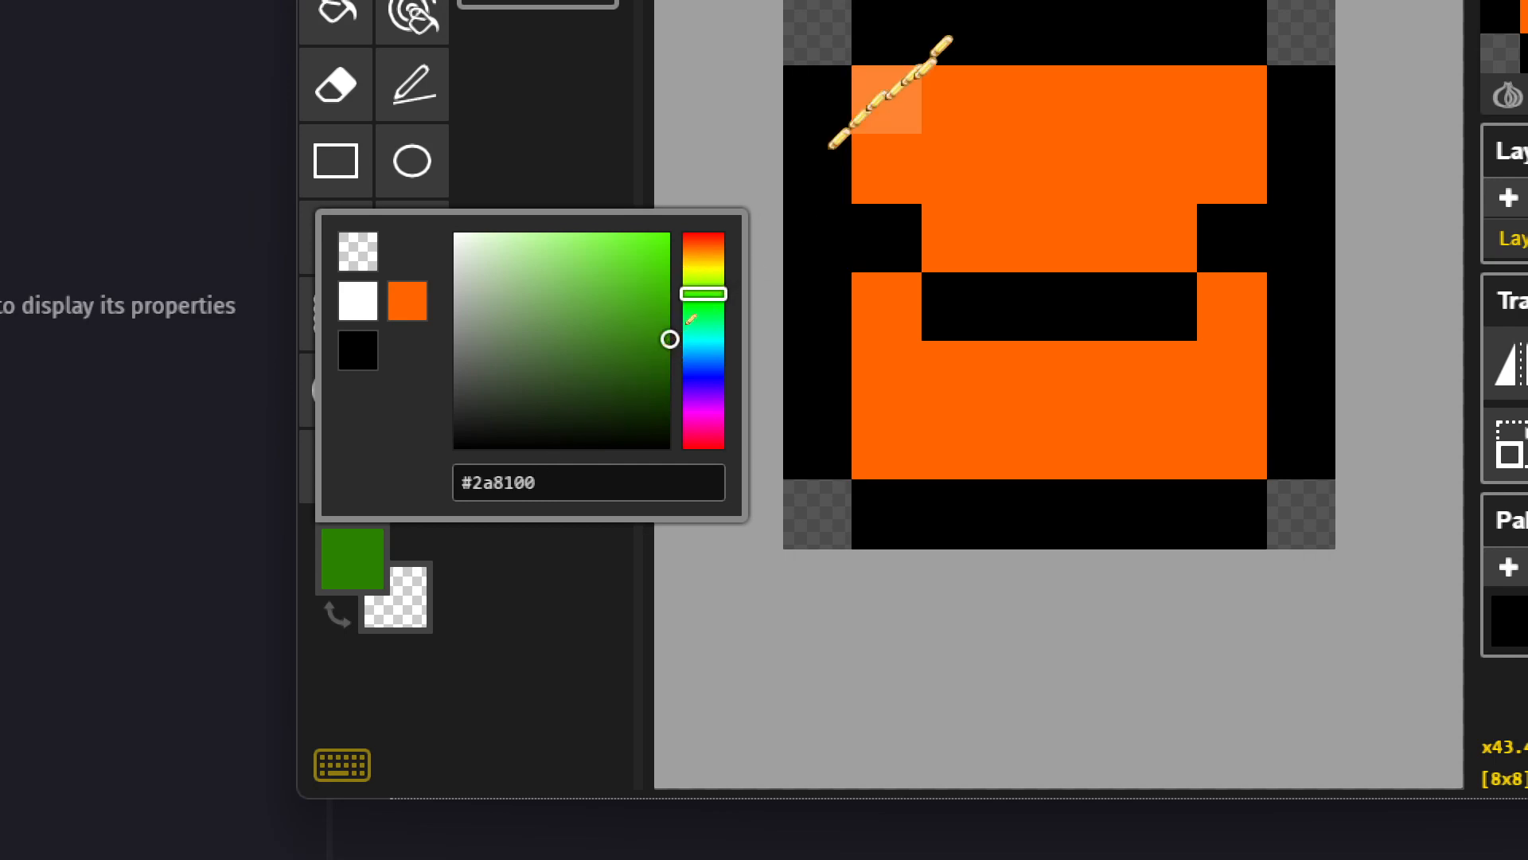
- Paint the whole orange area above the black band dark green
scroll(951, 227, down, 3)
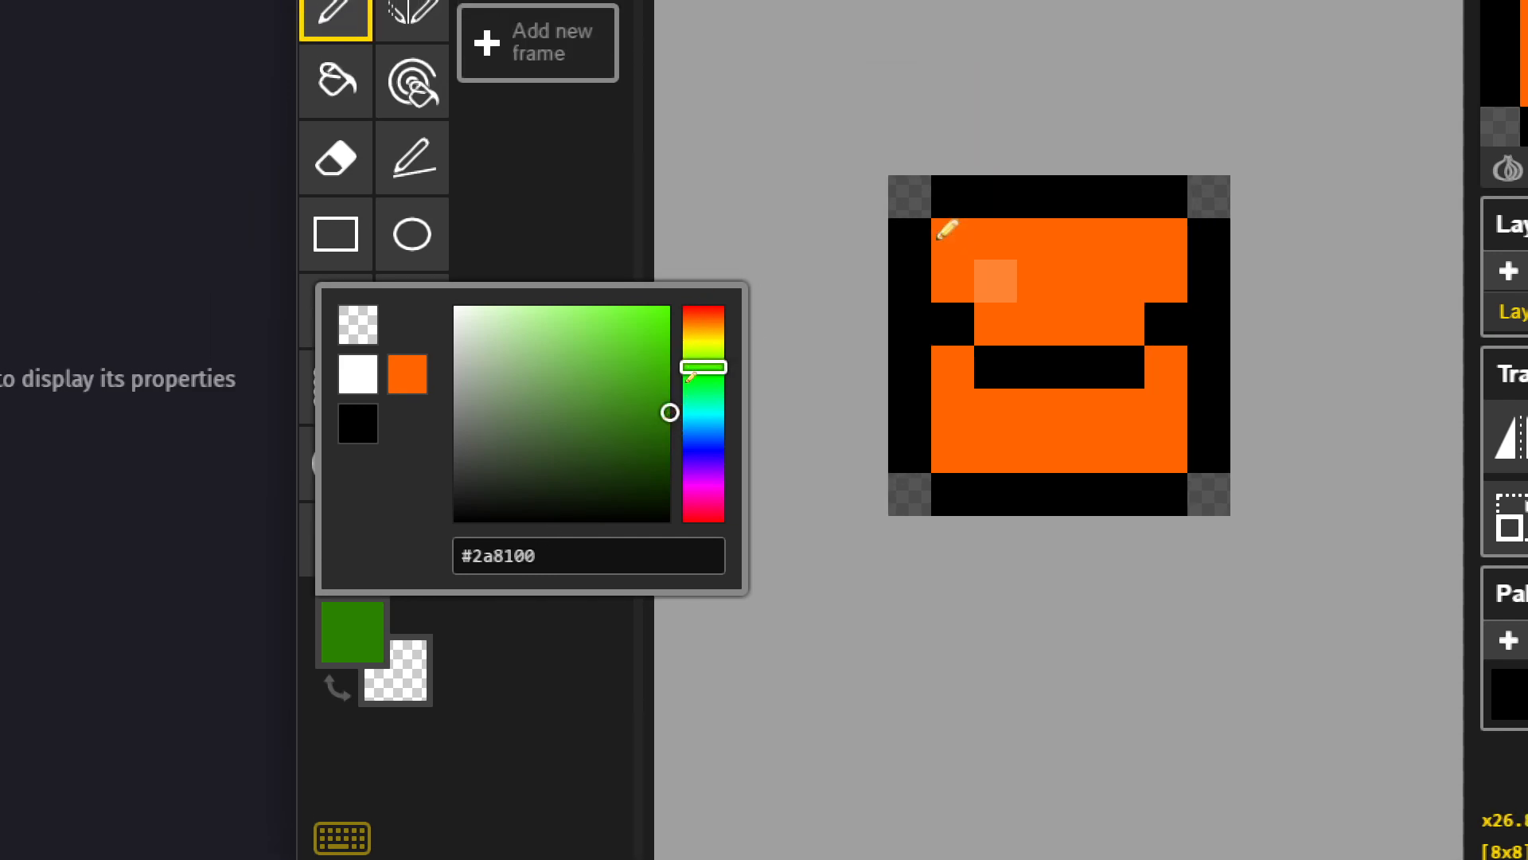
mouse_move(964, 243)
mouse_down()
mouse_move(1166, 245)
mouse_move(1170, 267)
mouse_move(1102, 278)
mouse_move(1012, 291)
mouse_move(952, 279)
mouse_move(1031, 328)
mouse_move(1122, 317)
mouse_up()
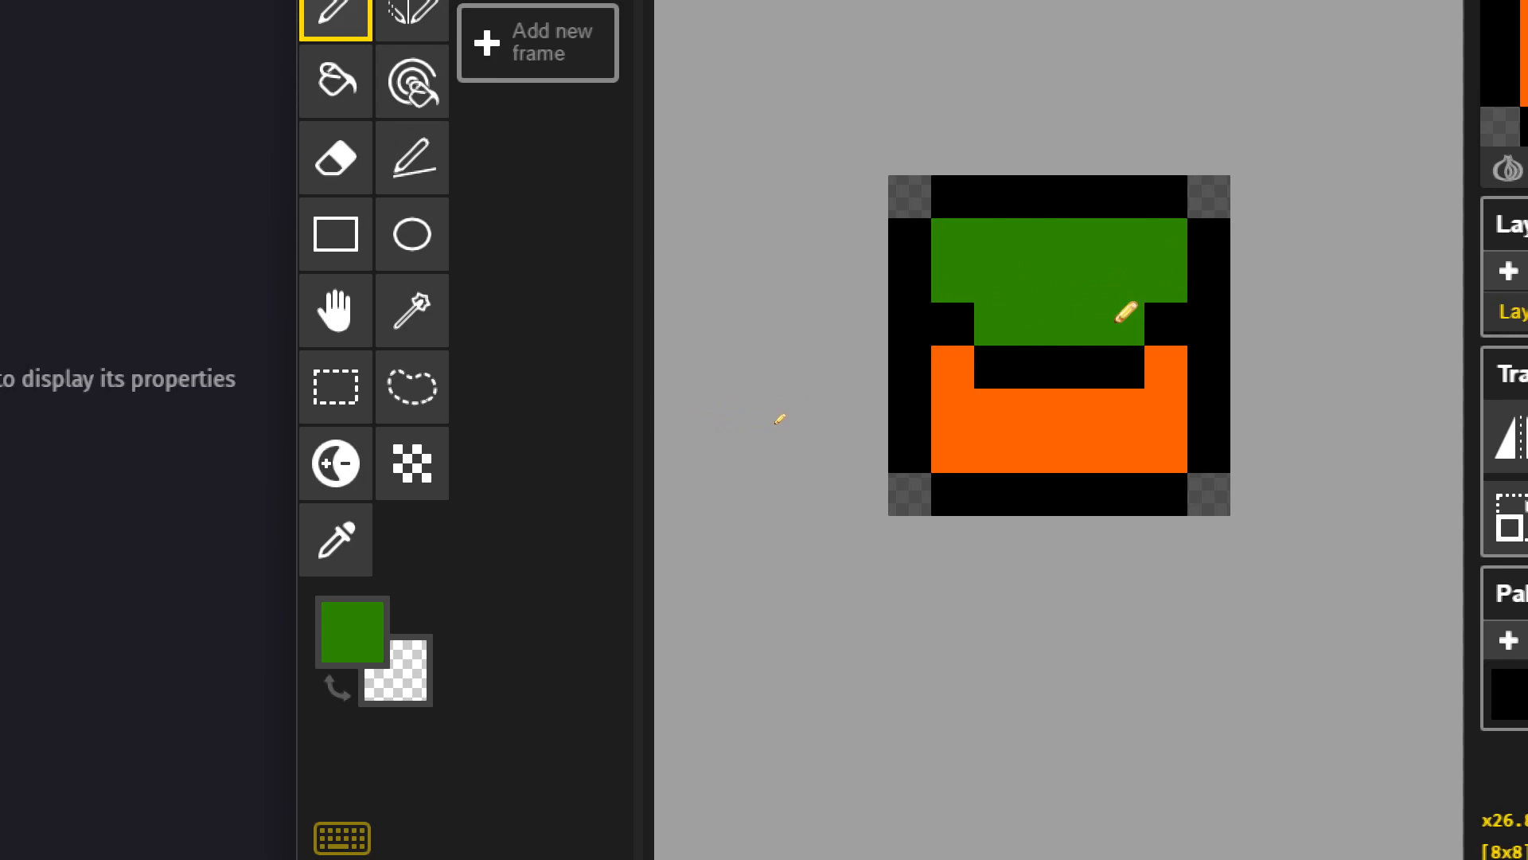
scroll(1049, 364, down, 2)
scroll(1049, 364, down, 2)
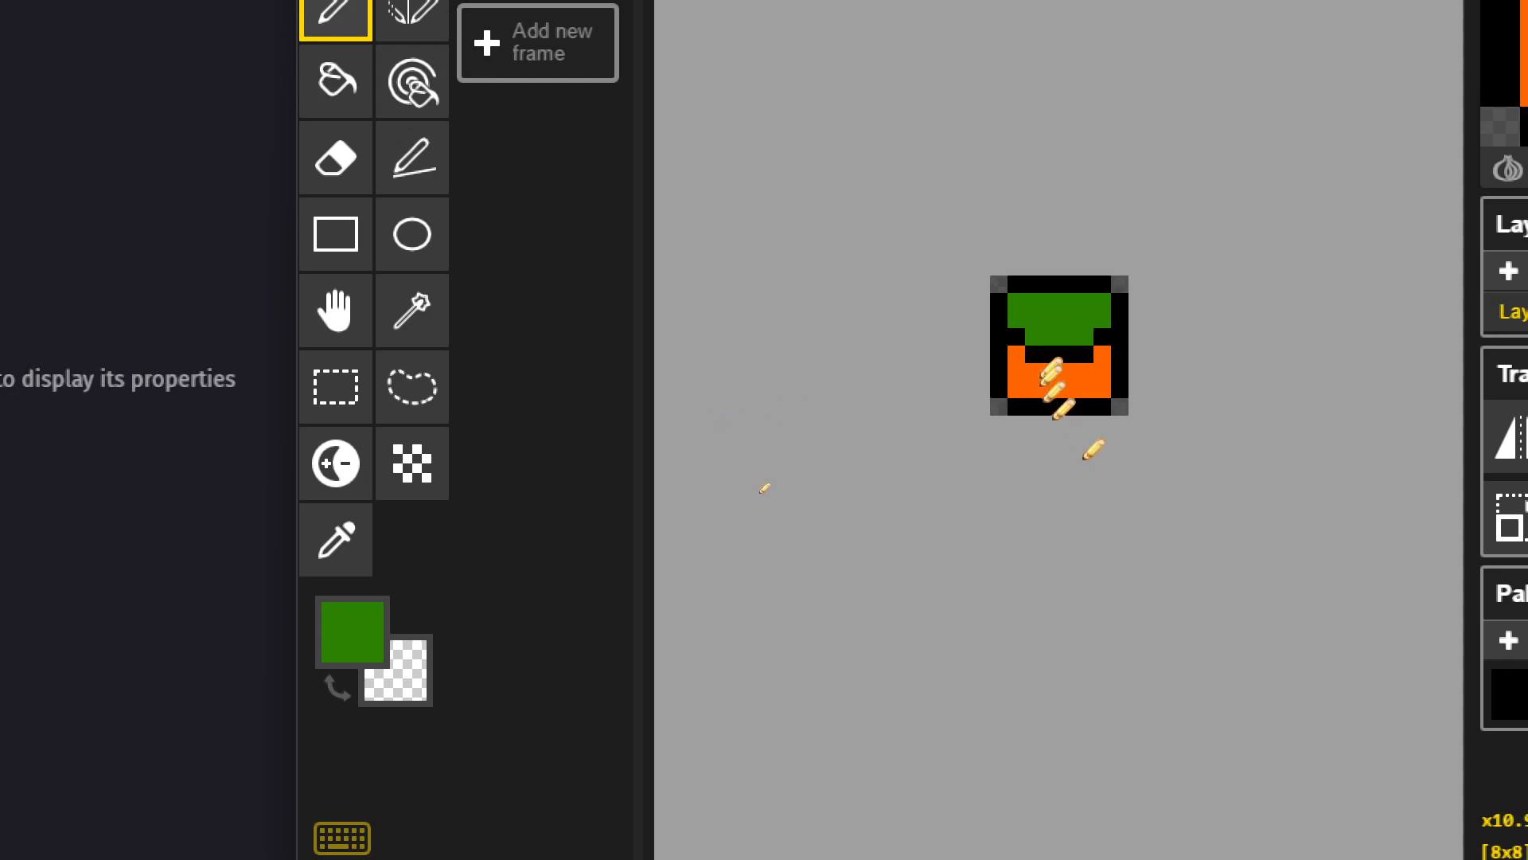
scroll(1079, 455, up, 5)
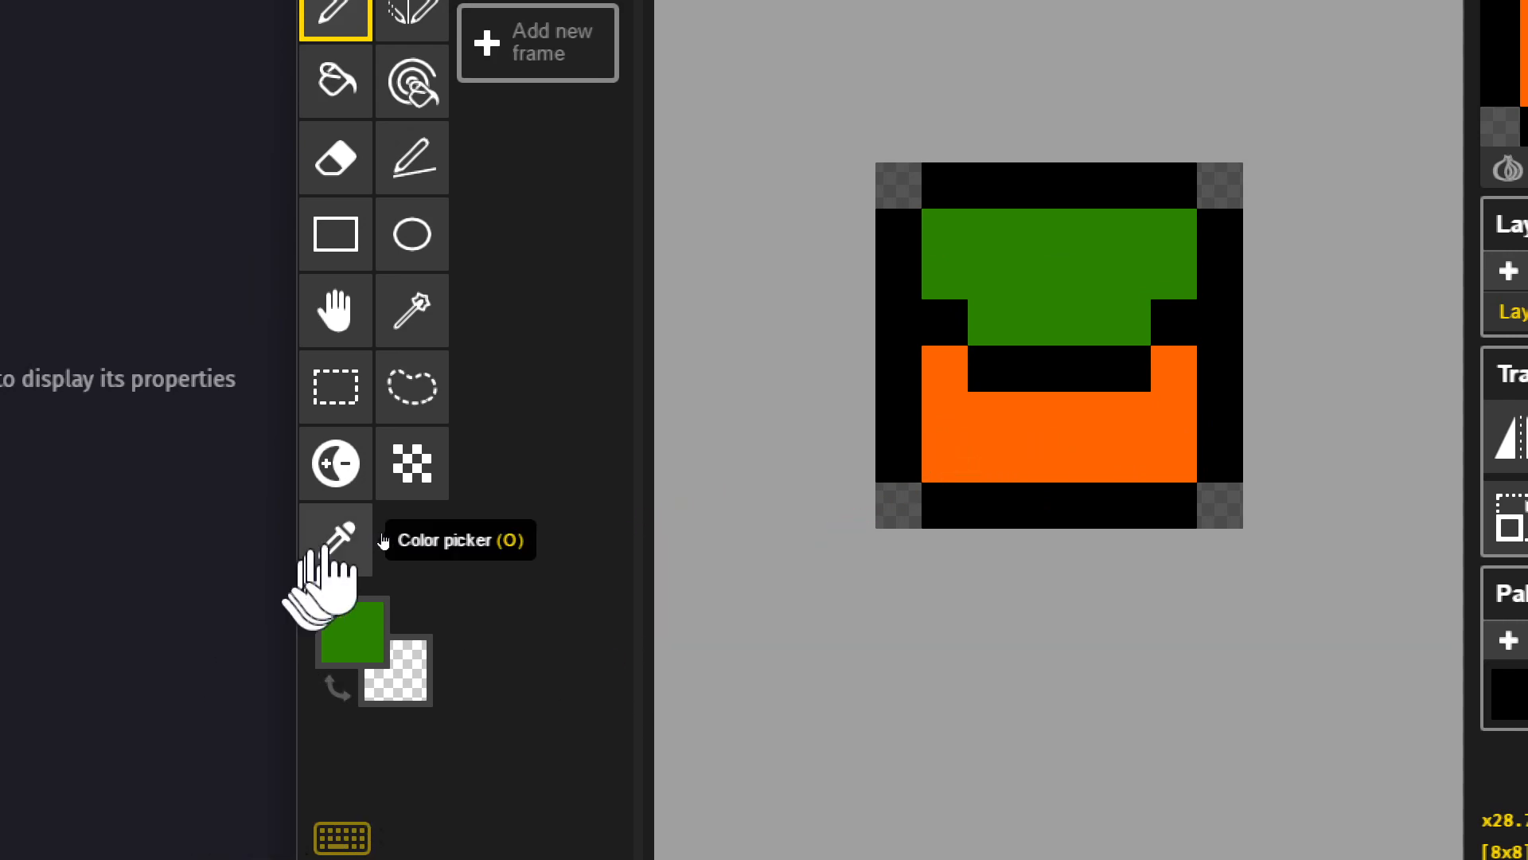
- Lighten the pen color to green #38ac00 and repaint the whole area above the black band with it
click(352, 628)
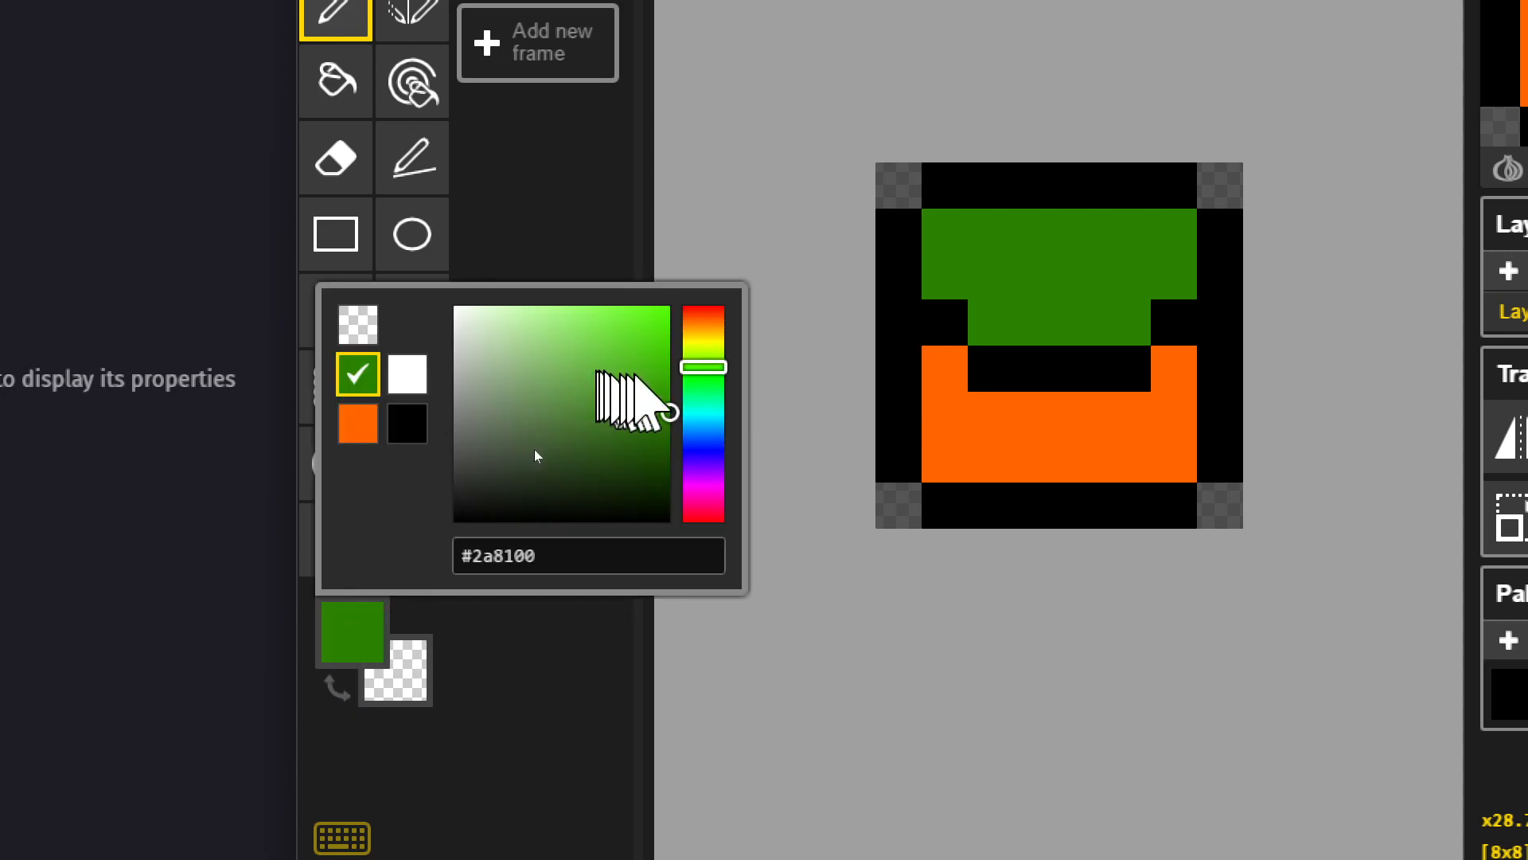
drag(648, 405, 672, 375)
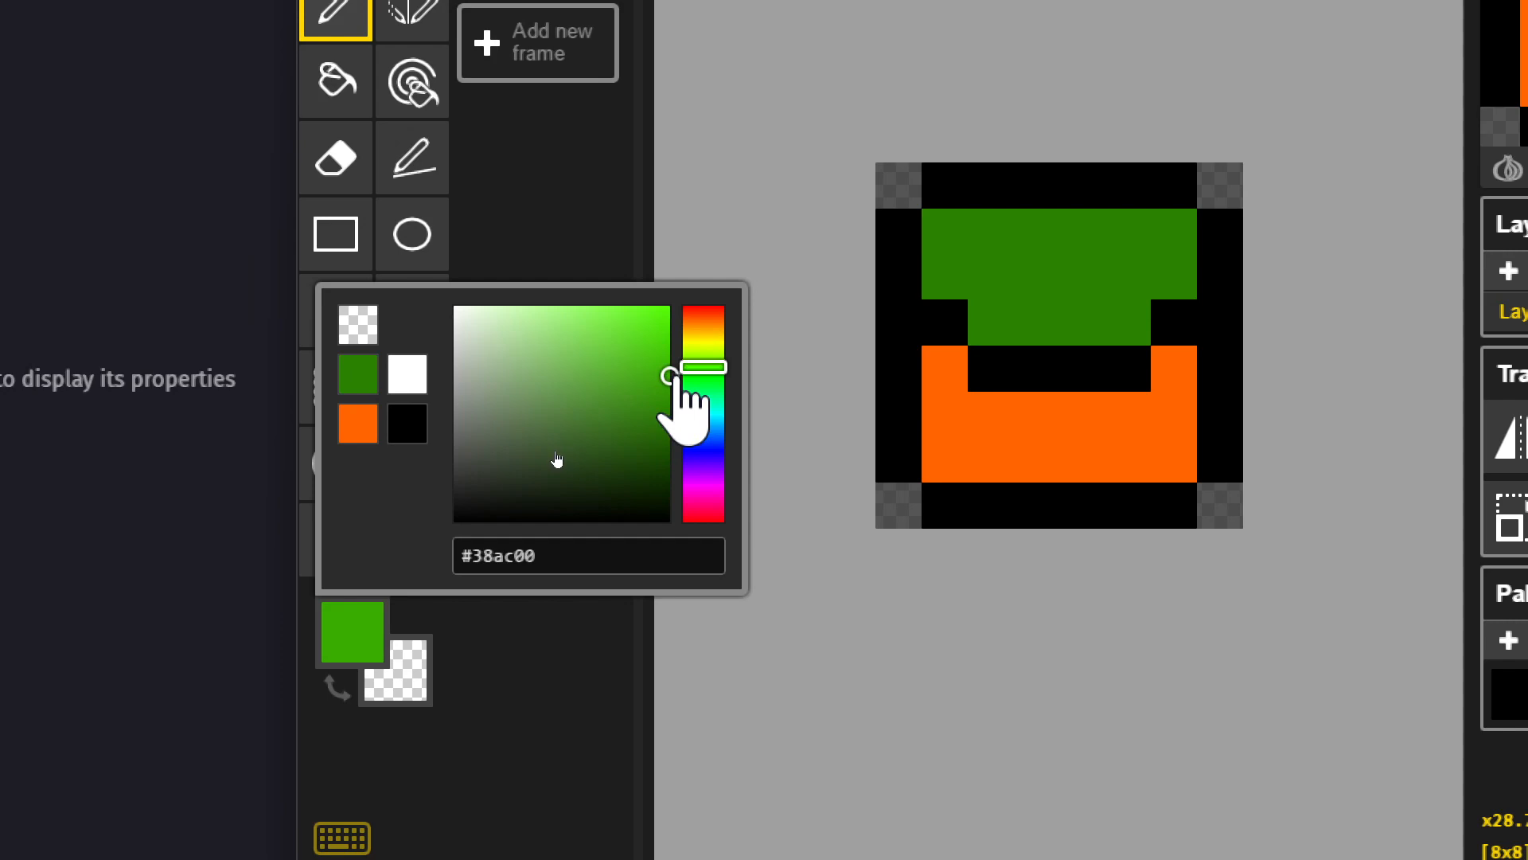
mouse_move(965, 232)
mouse_down()
mouse_move(963, 269)
mouse_move(1004, 225)
mouse_move(1170, 238)
mouse_move(1146, 269)
mouse_move(1018, 269)
mouse_move(1035, 319)
mouse_move(1017, 325)
mouse_move(1143, 318)
mouse_up()
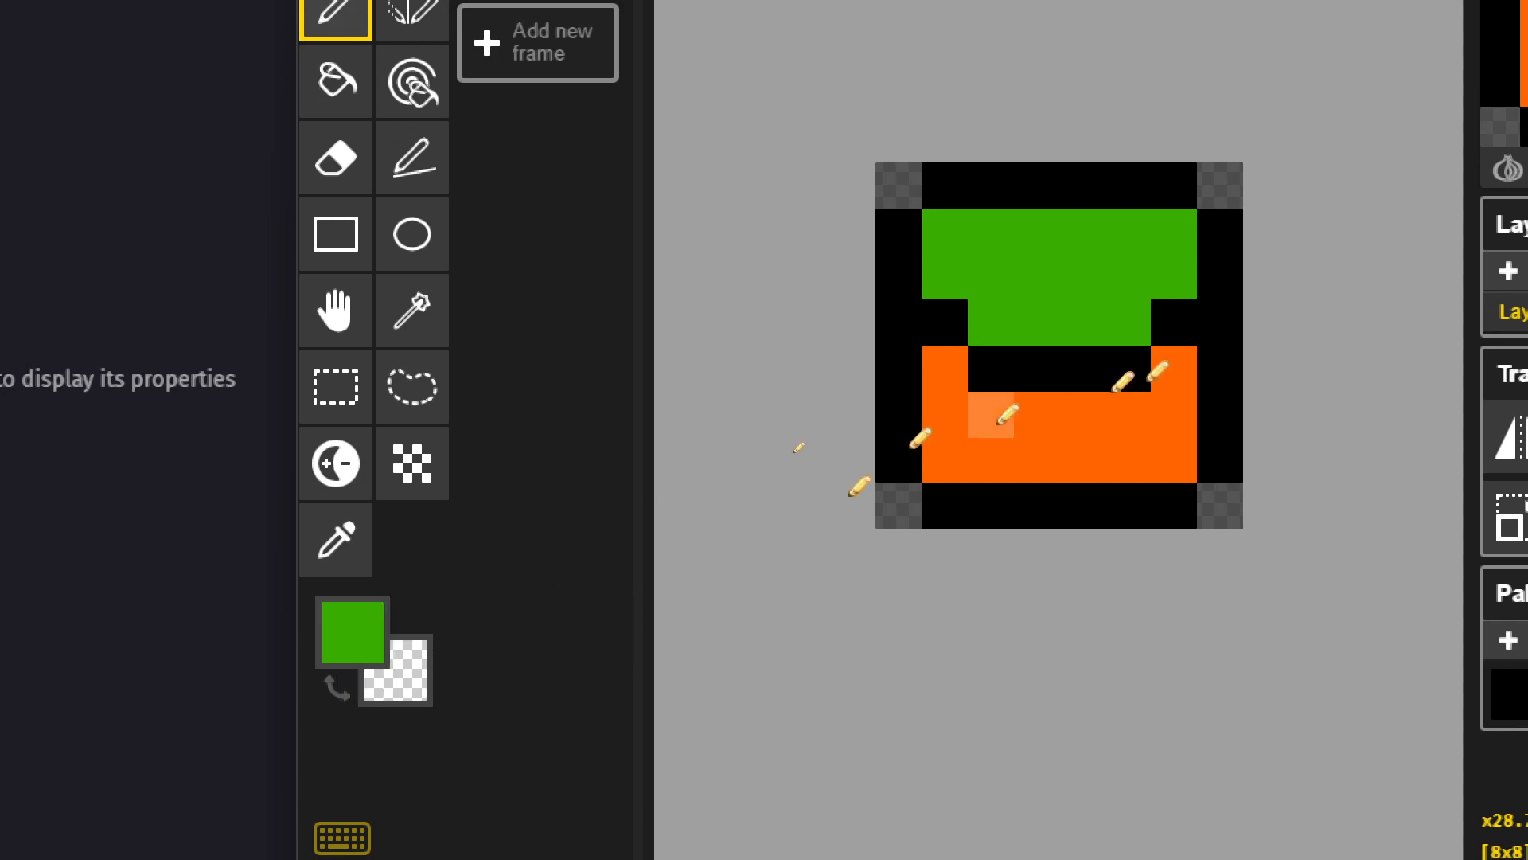
scroll(1194, 358, down, 5)
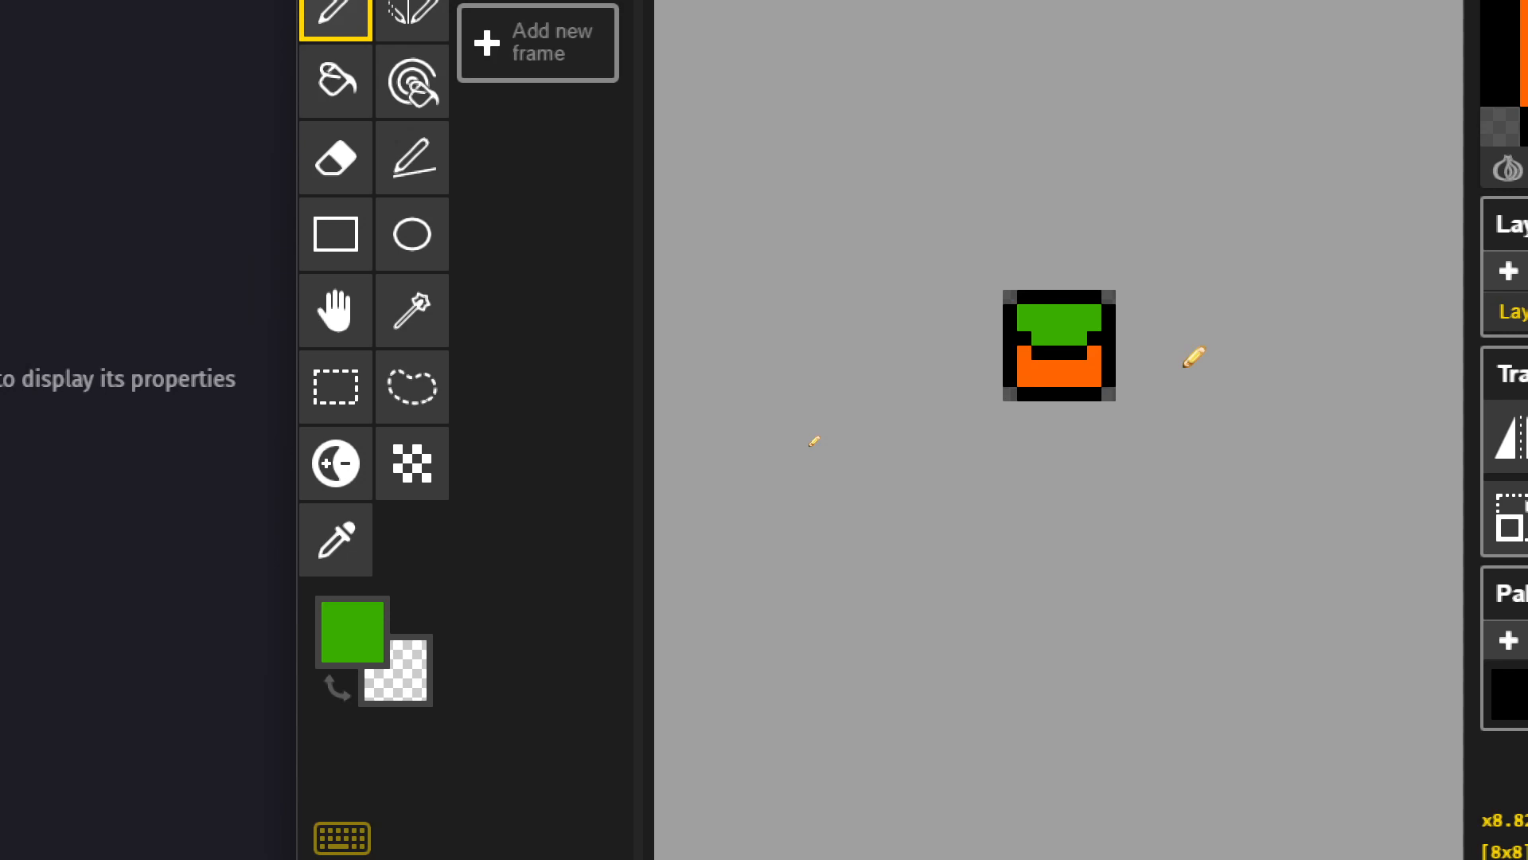
scroll(1193, 358, up, 3)
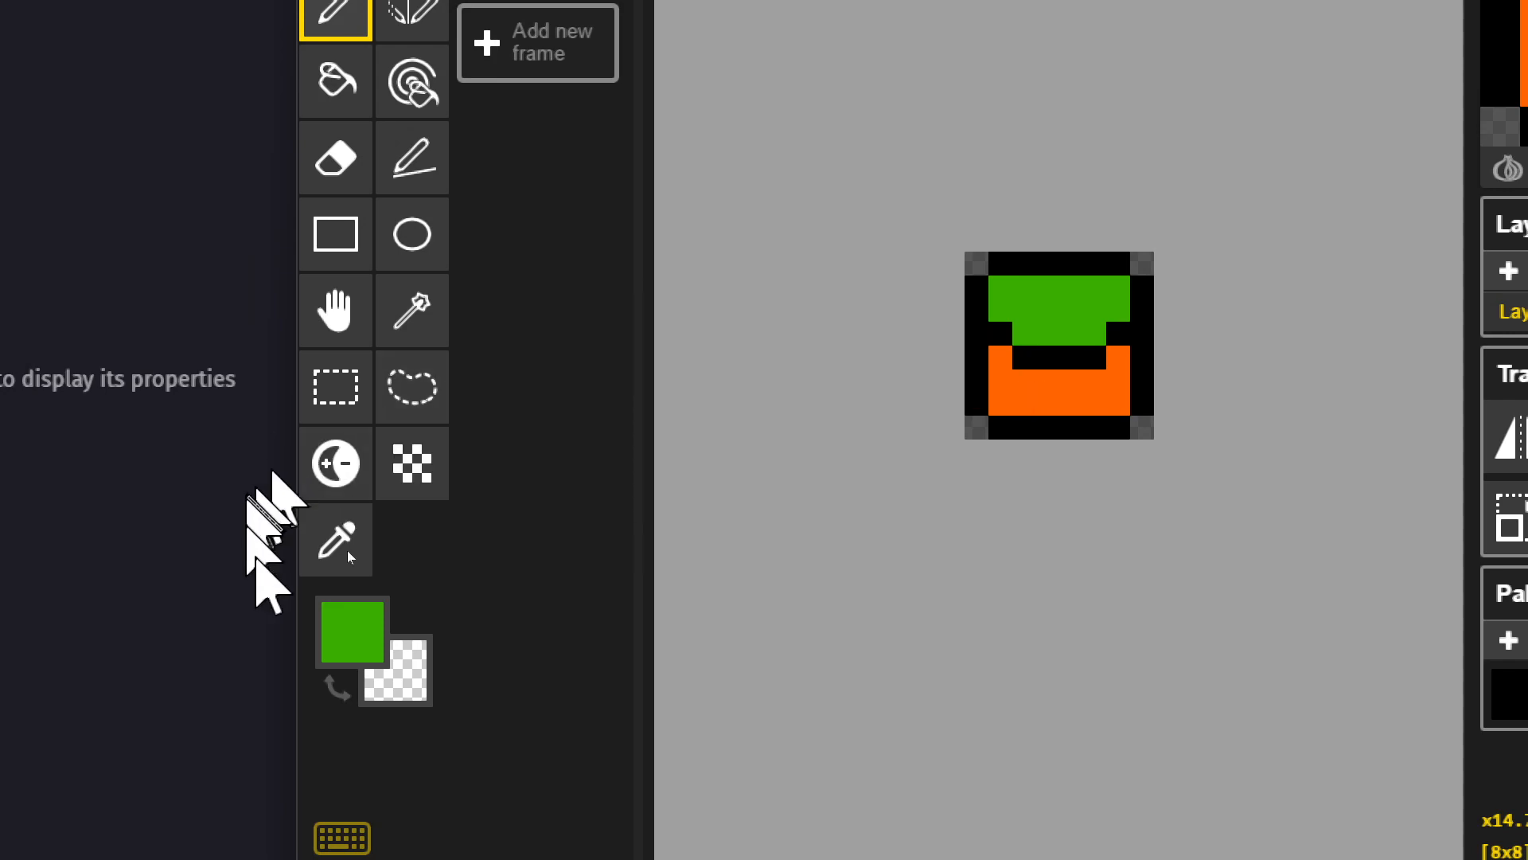
- Darken the primary pen color to green #257200
click(341, 644)
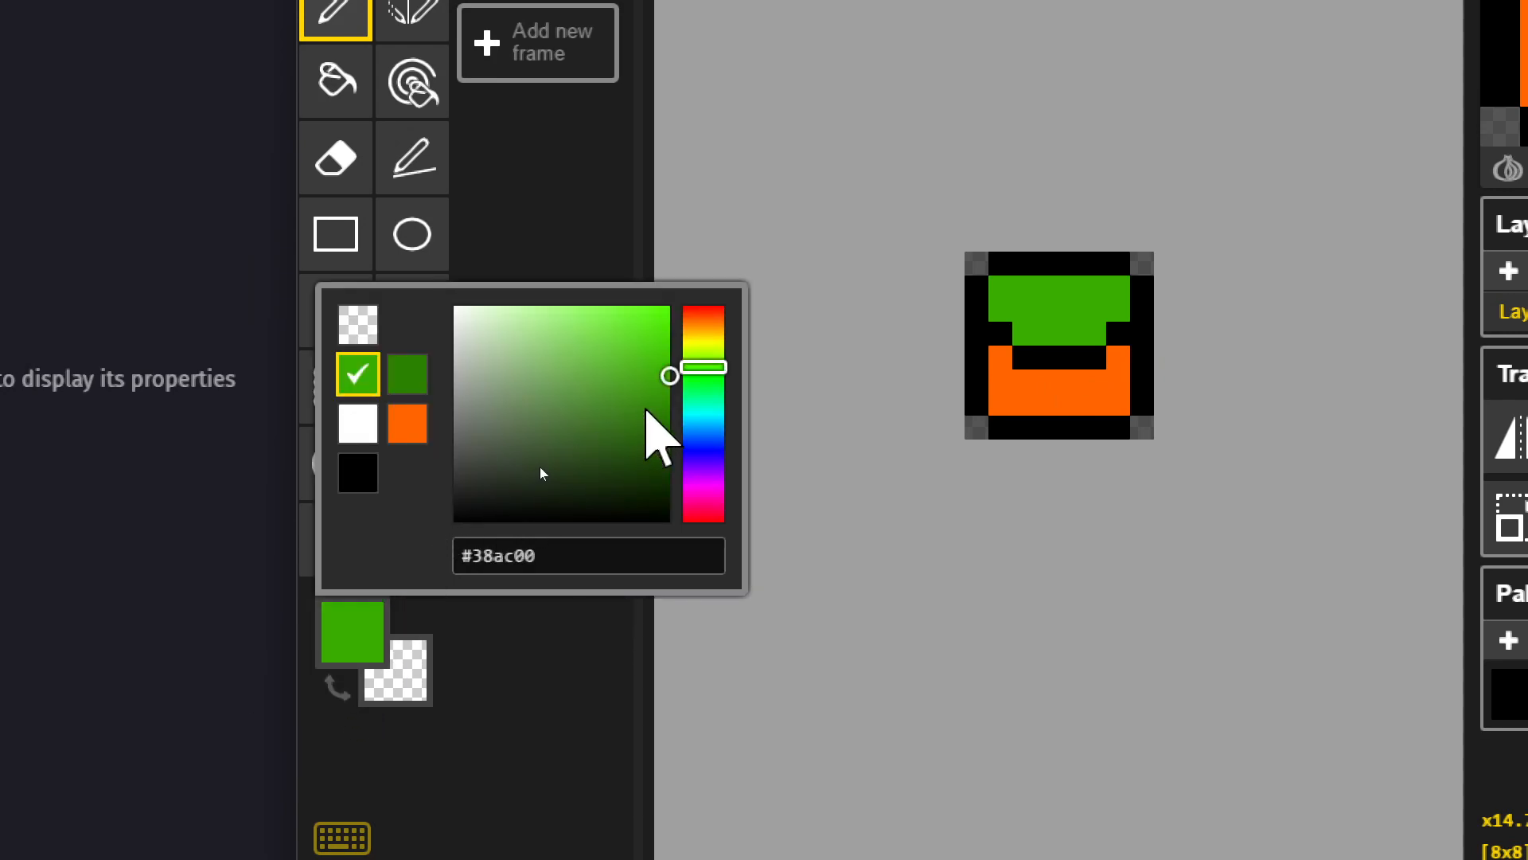
drag(661, 411, 699, 437)
drag(701, 436, 706, 425)
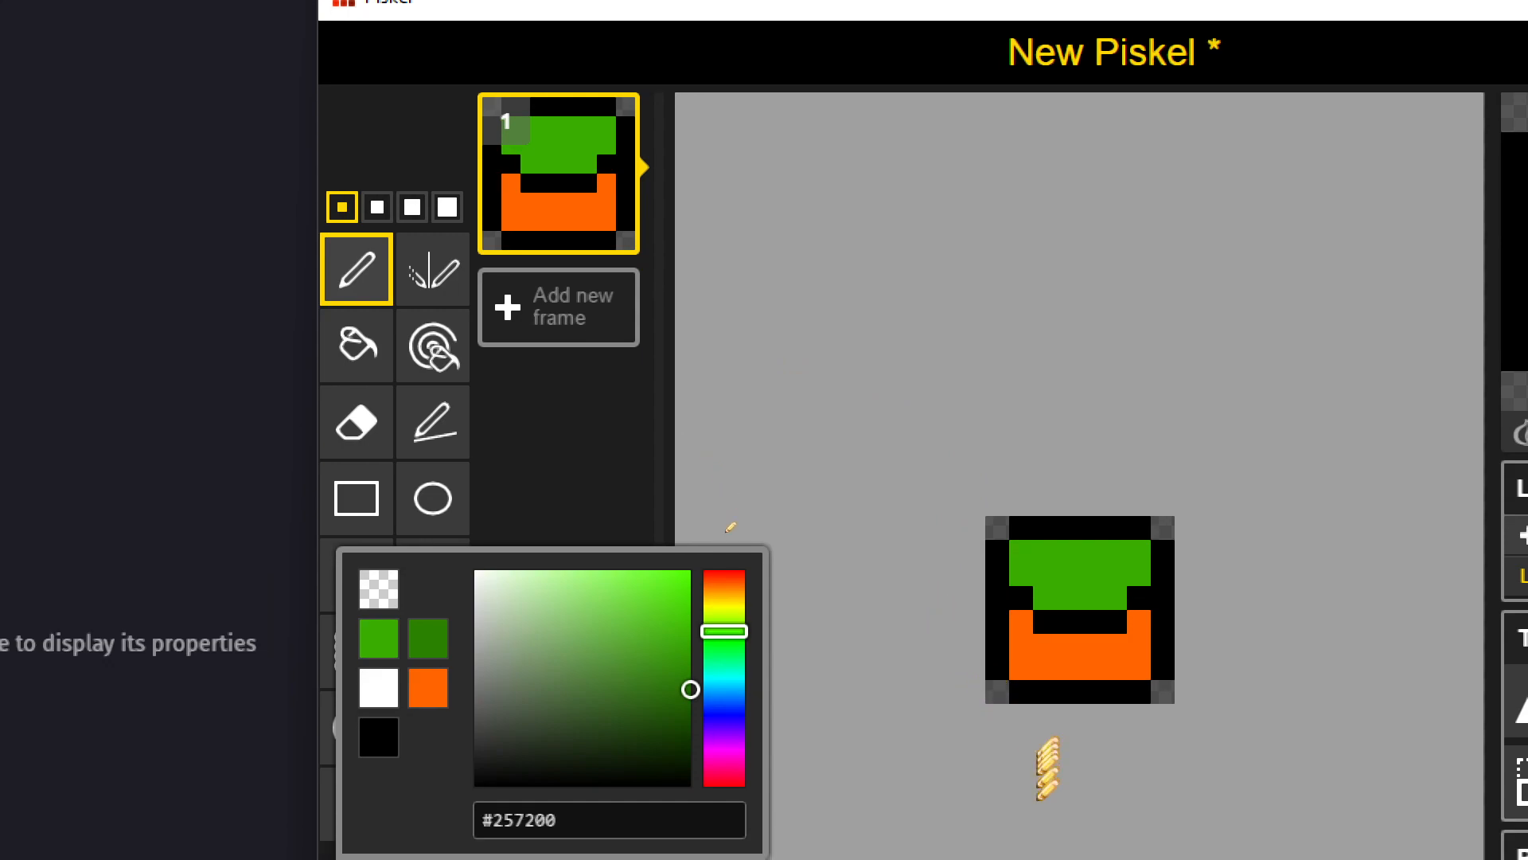
- Paint the leftmost pixel of the second green row and the four-pixel green row beneath it with dark green
scroll(1042, 796, up, 2)
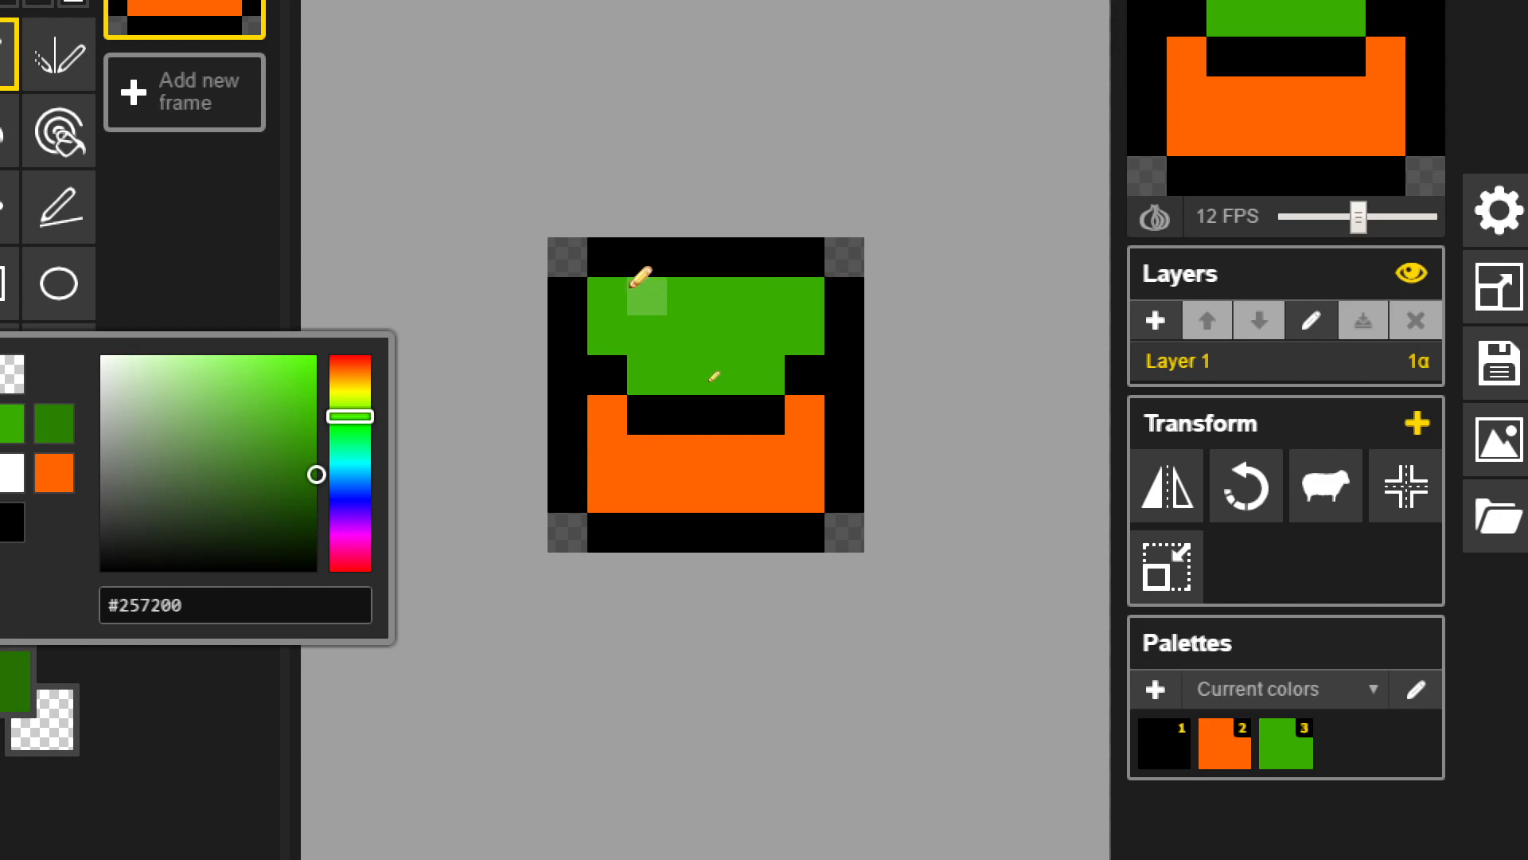
click(605, 339)
click(657, 379)
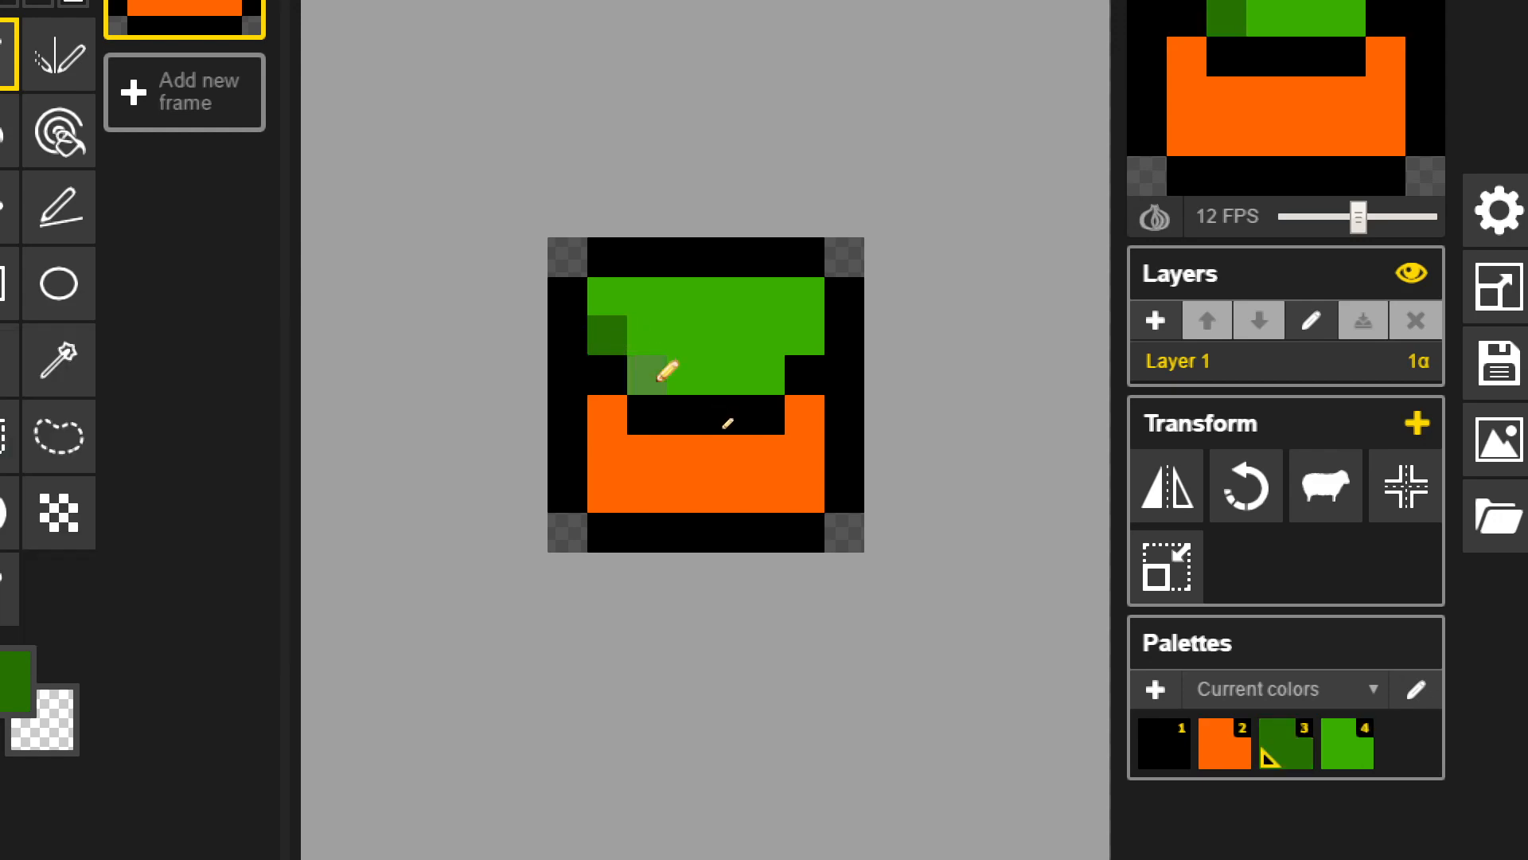
click(694, 379)
click(736, 376)
click(768, 378)
- Shade the rightmost pixel of the second green row dark green, keeping the corner pixel above it the lighter green #38ac00
click(809, 299)
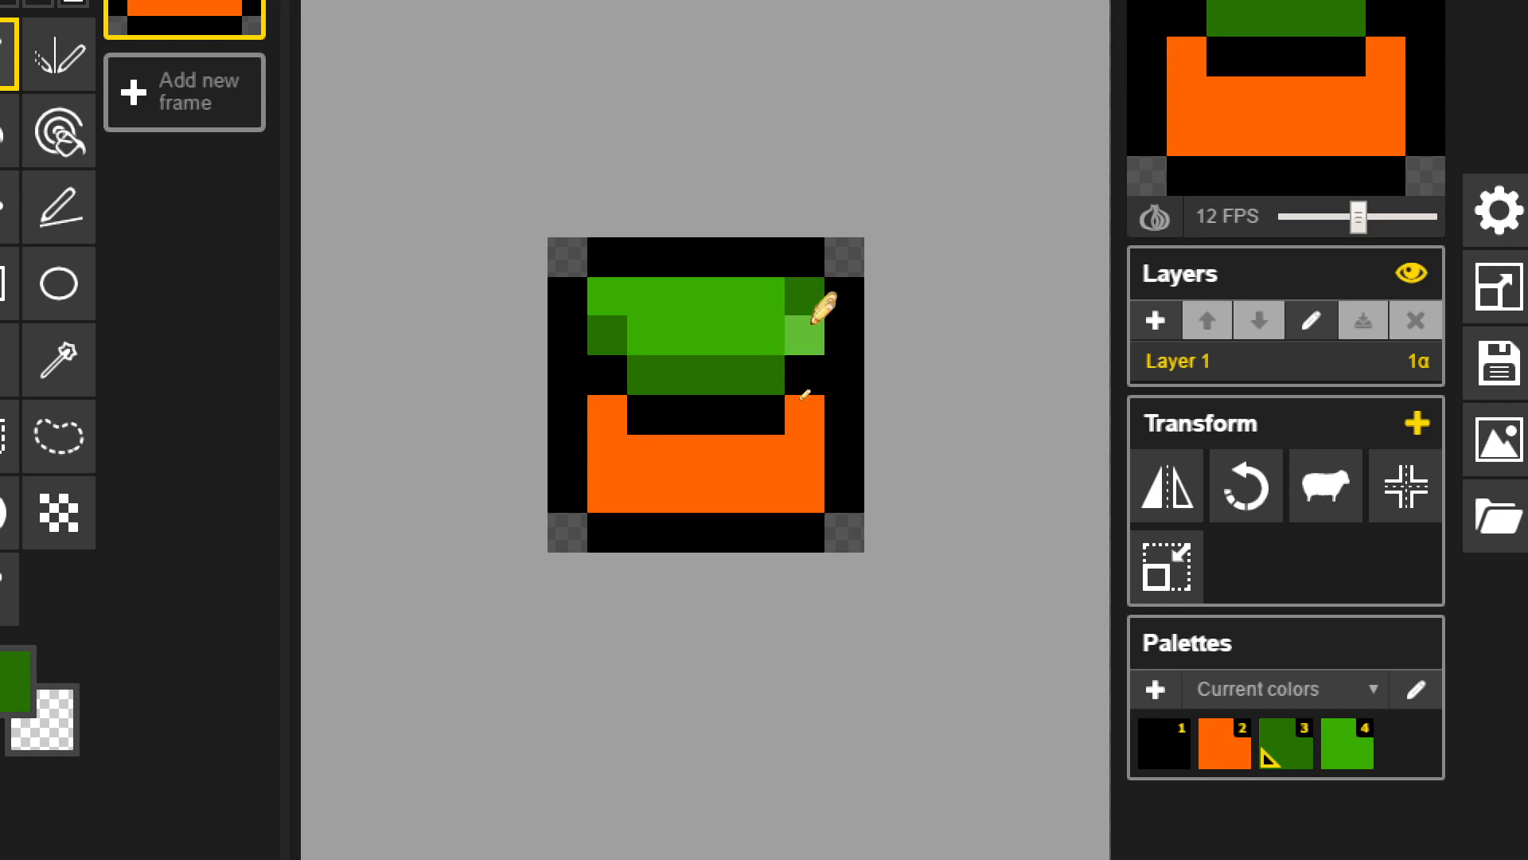
key(2)
click(807, 297)
key(3)
click(807, 298)
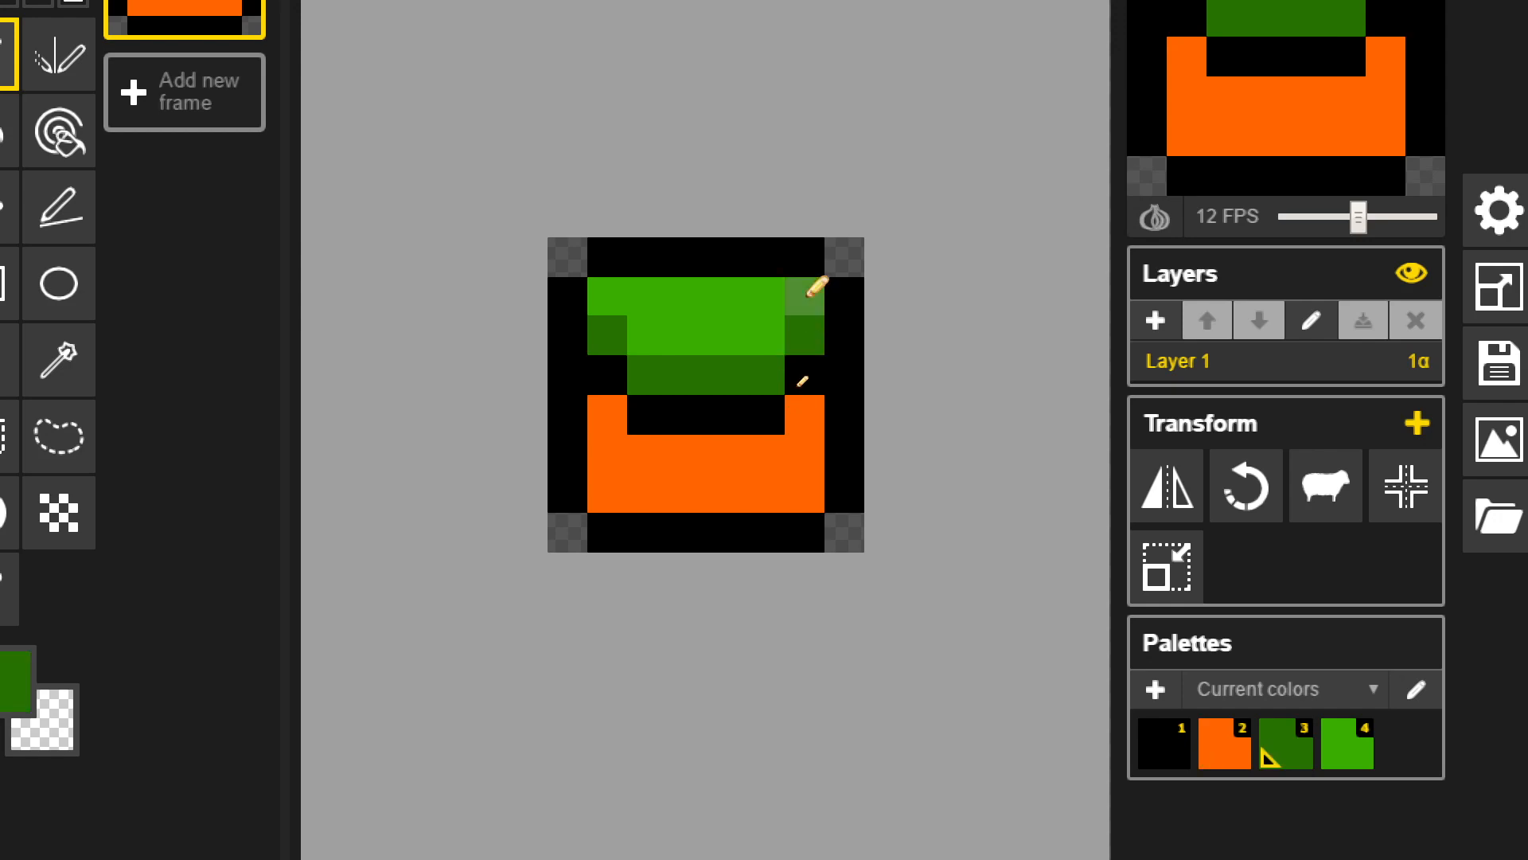
key(4)
click(807, 297)
scroll(680, 641, down, 3)
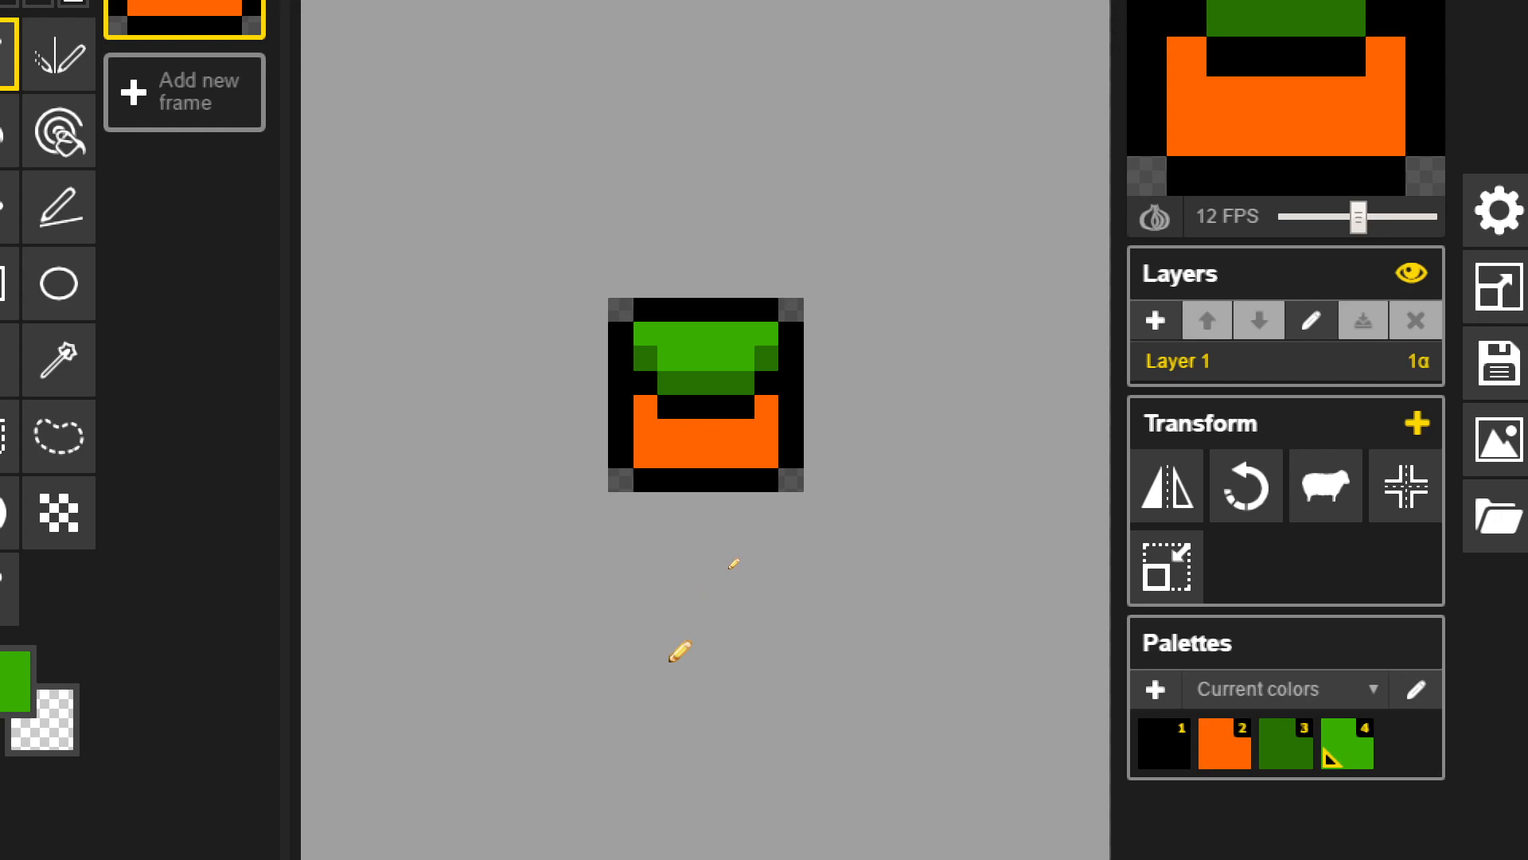
scroll(671, 658, down, 1)
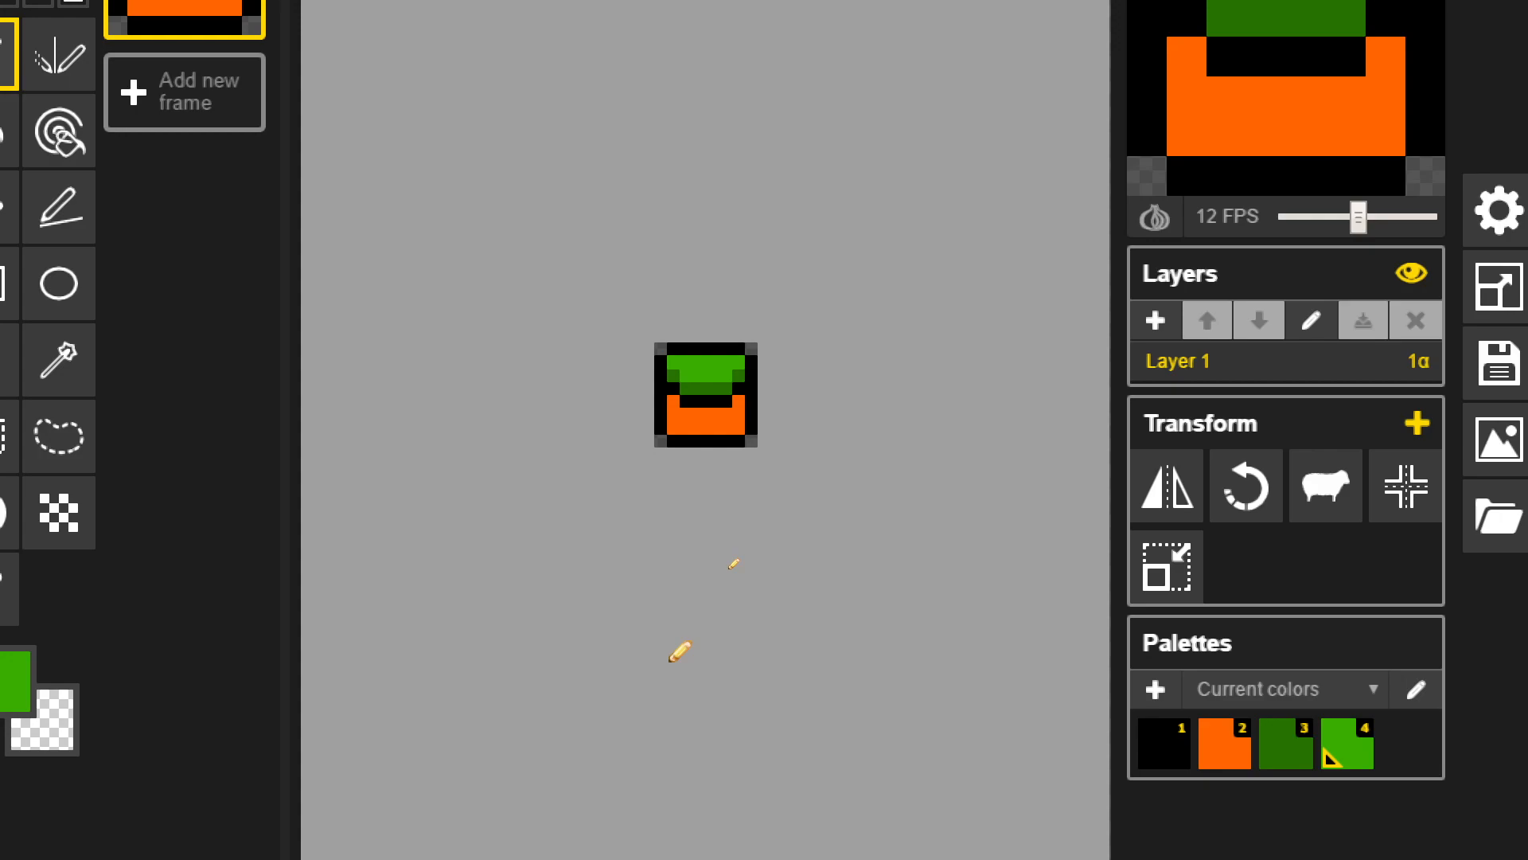
scroll(671, 659, up, 2)
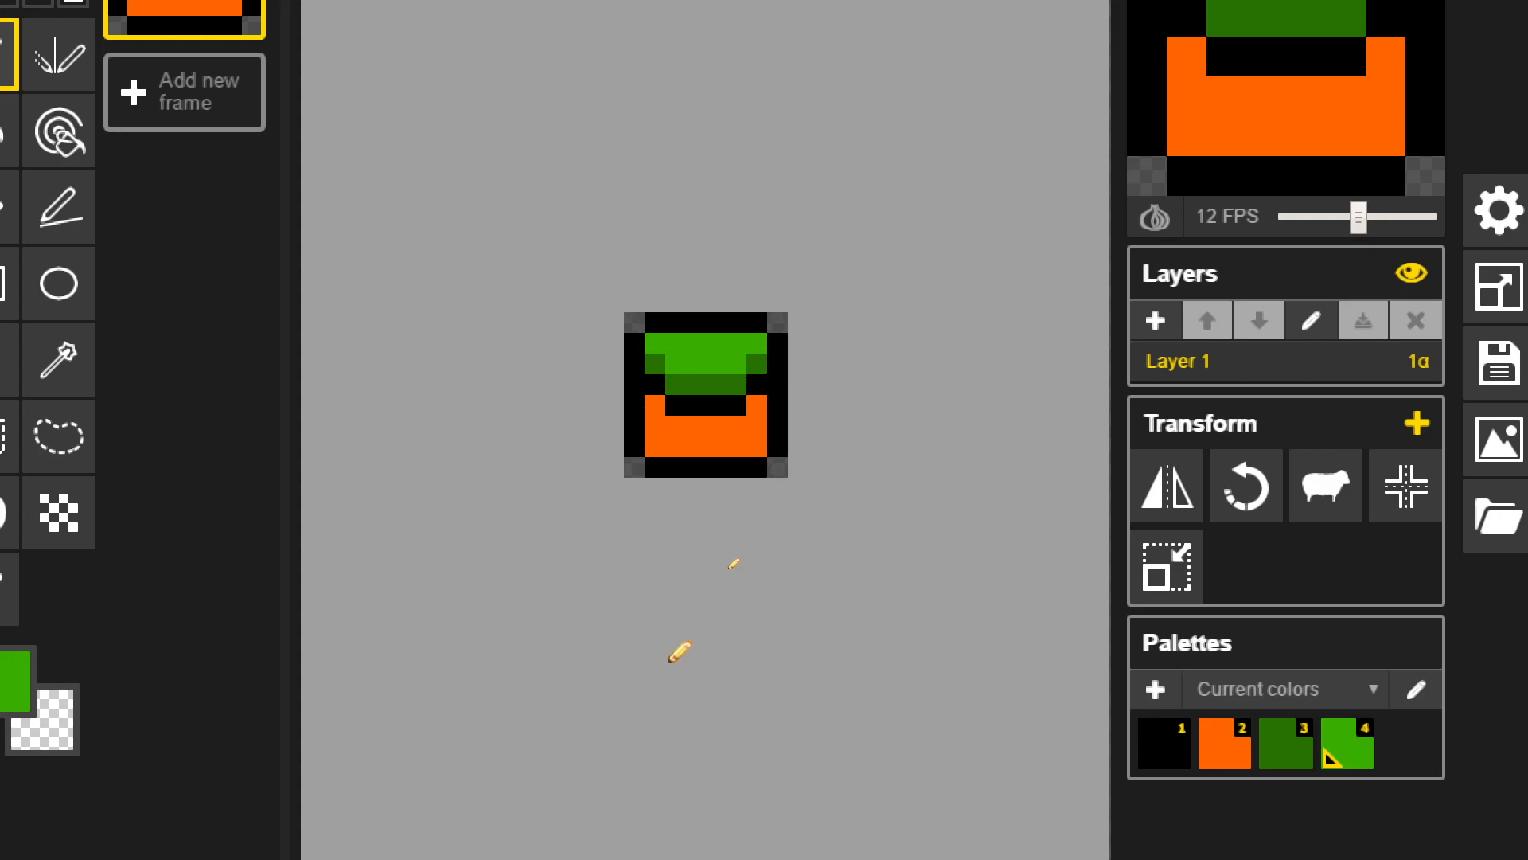
scroll(671, 659, down, 3)
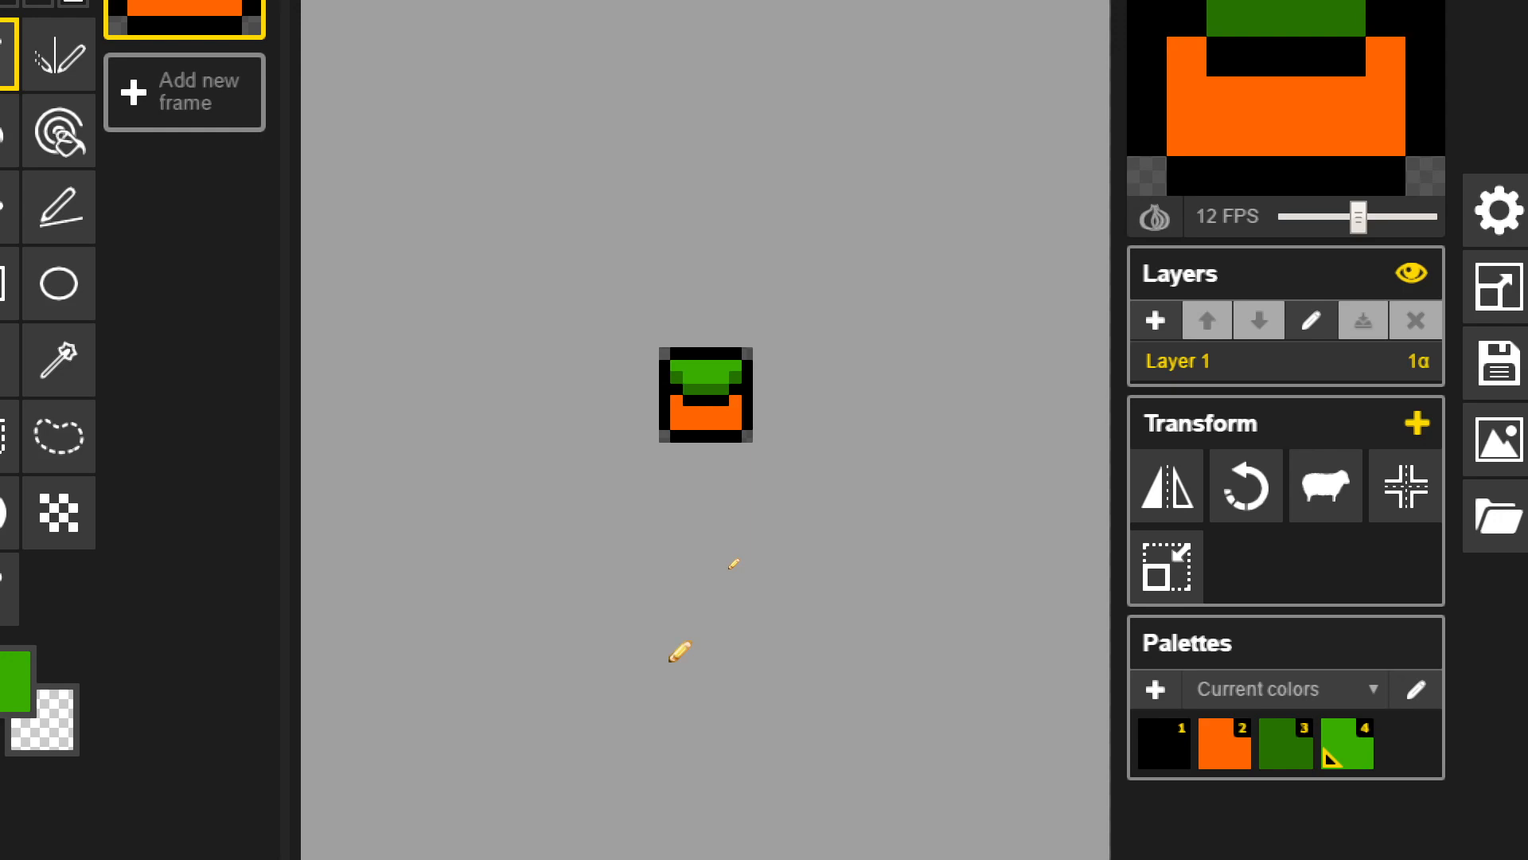
scroll(670, 659, up, 3)
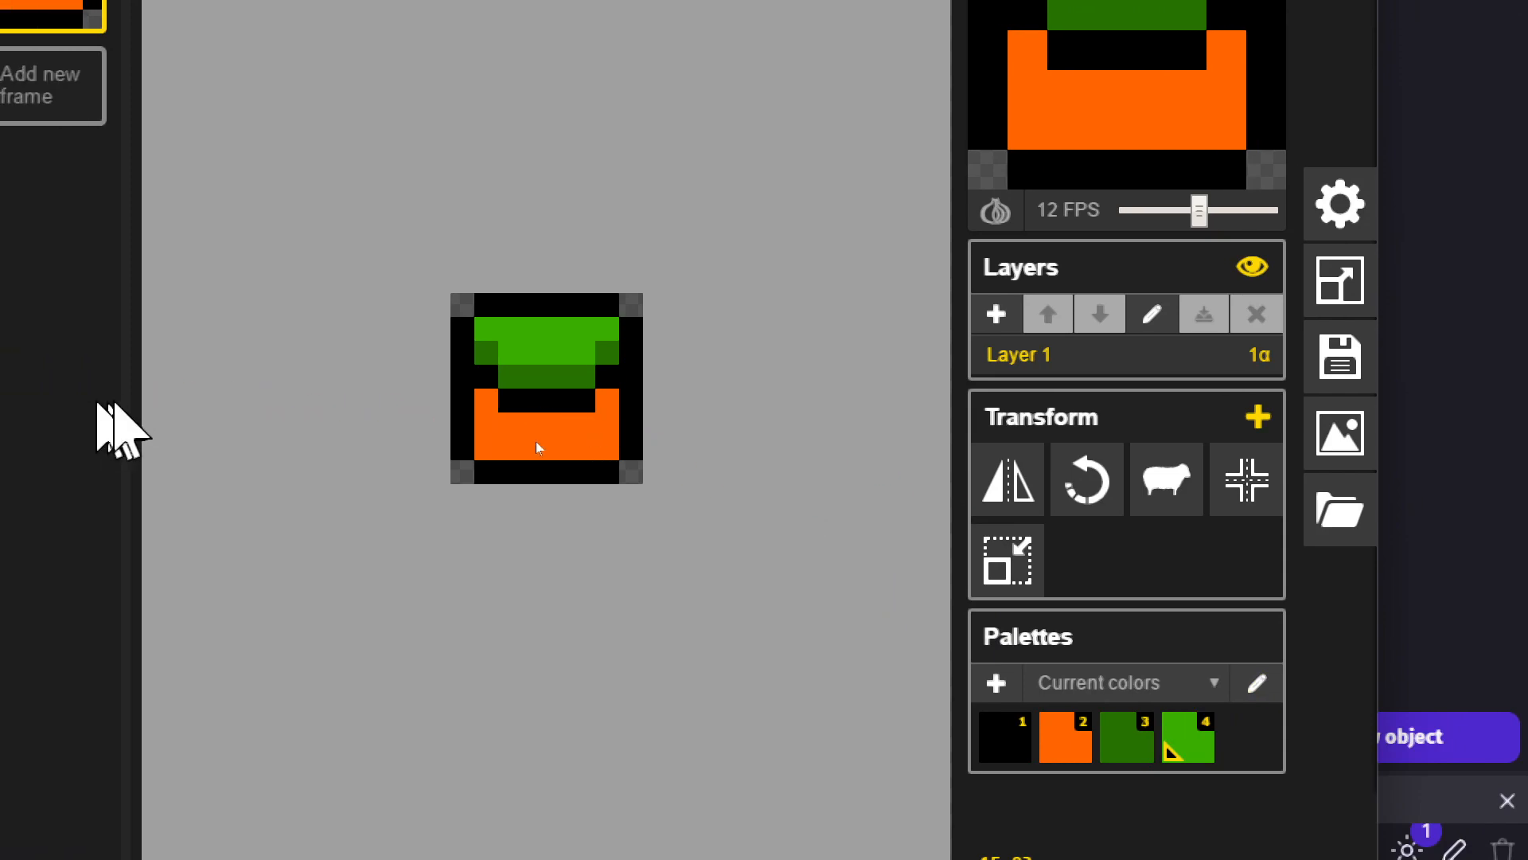
scroll(389, 461, down, 2)
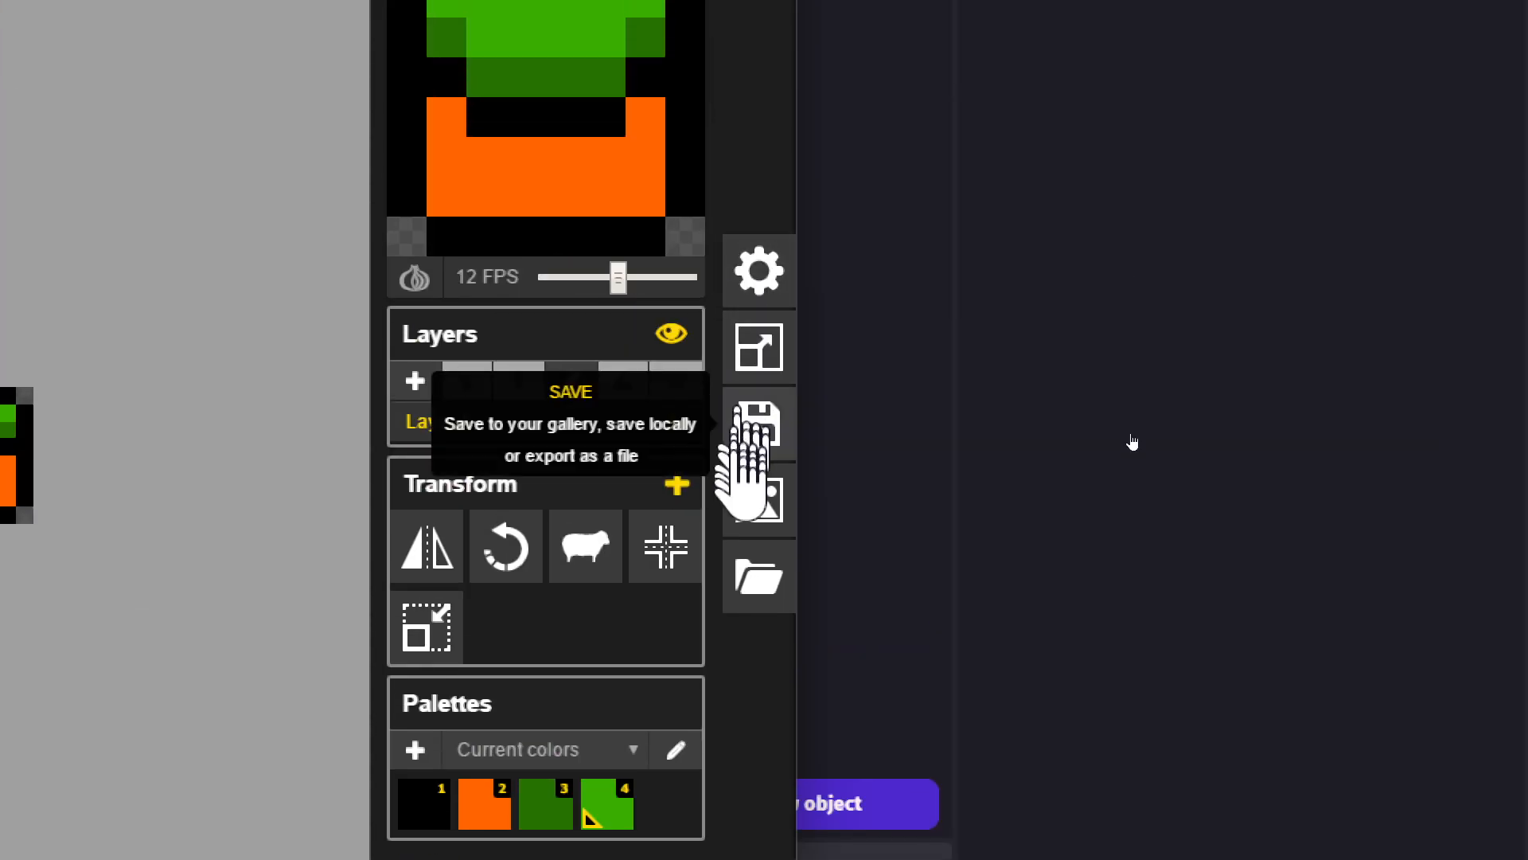
- Start saving the sprite as a new .piskel file and browse to the Piskel Doodles folder
click(757, 426)
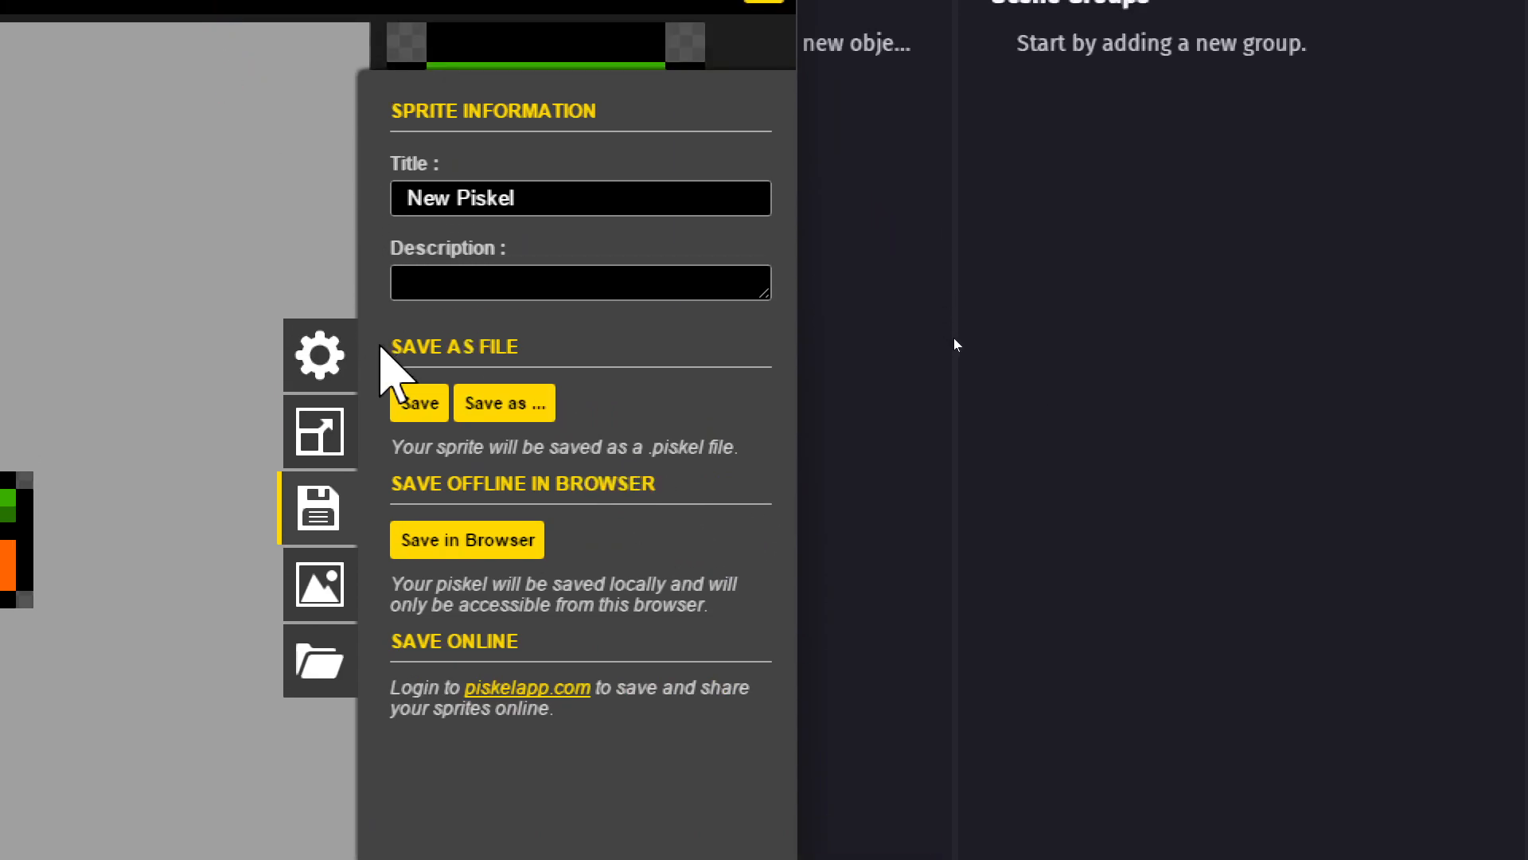
click(493, 404)
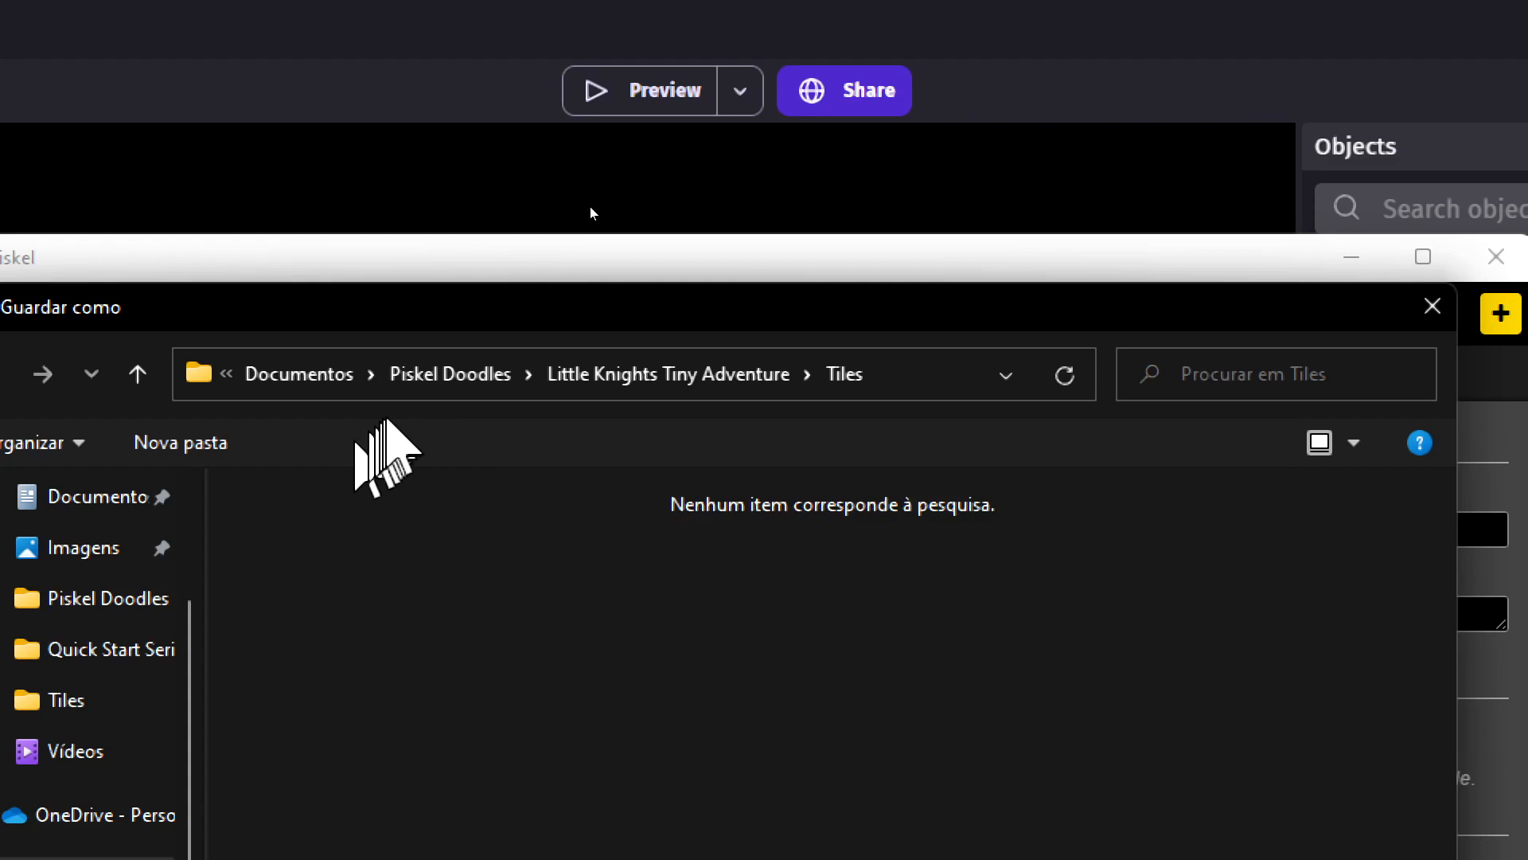
click(476, 380)
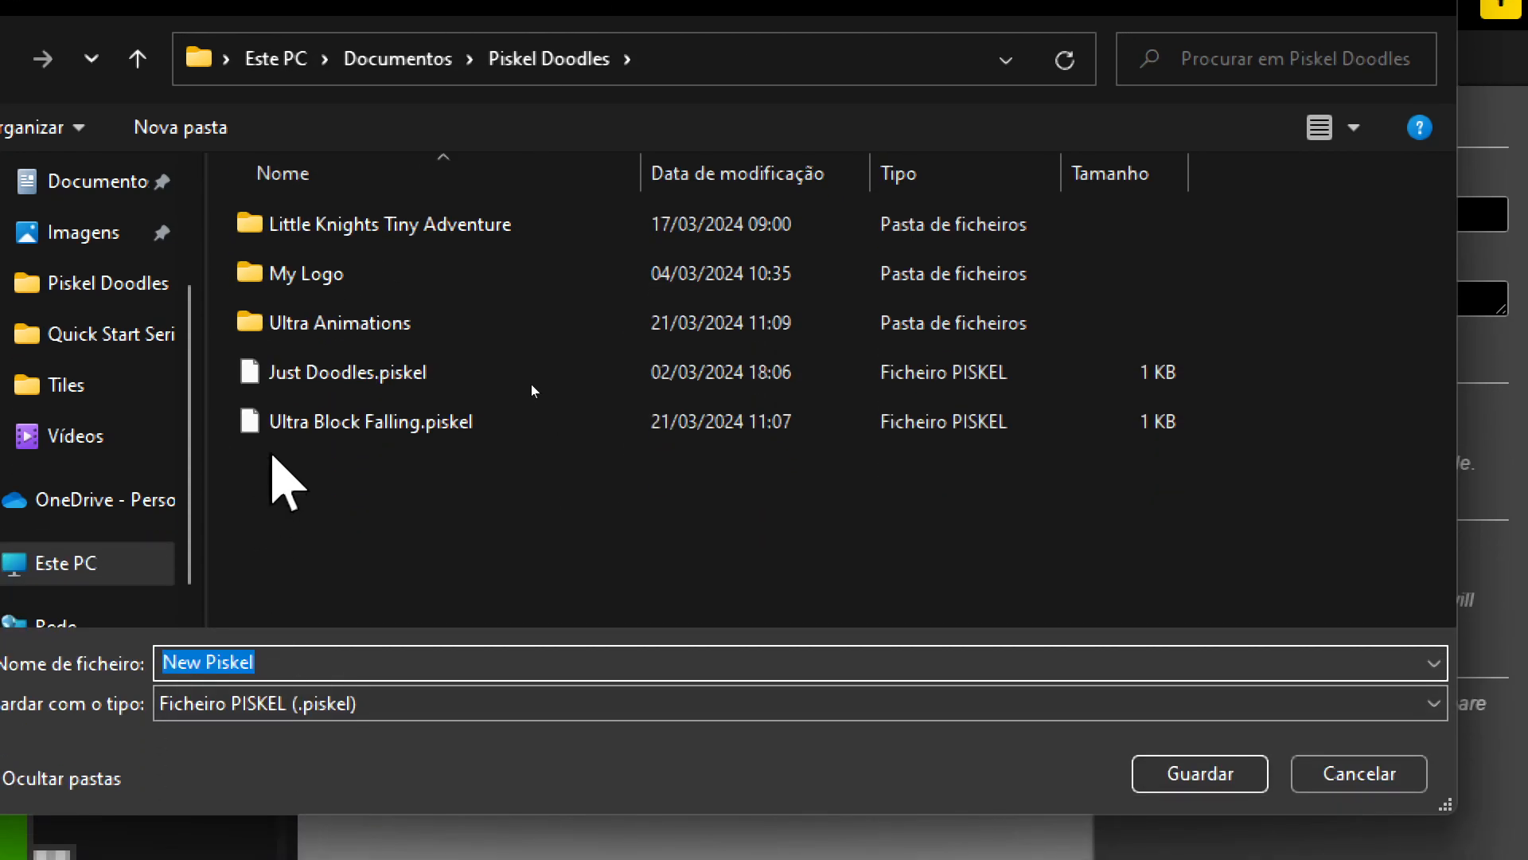
- Create a folder named Making Your Assets inside Piskel Doodles and open it
right_click(273, 456)
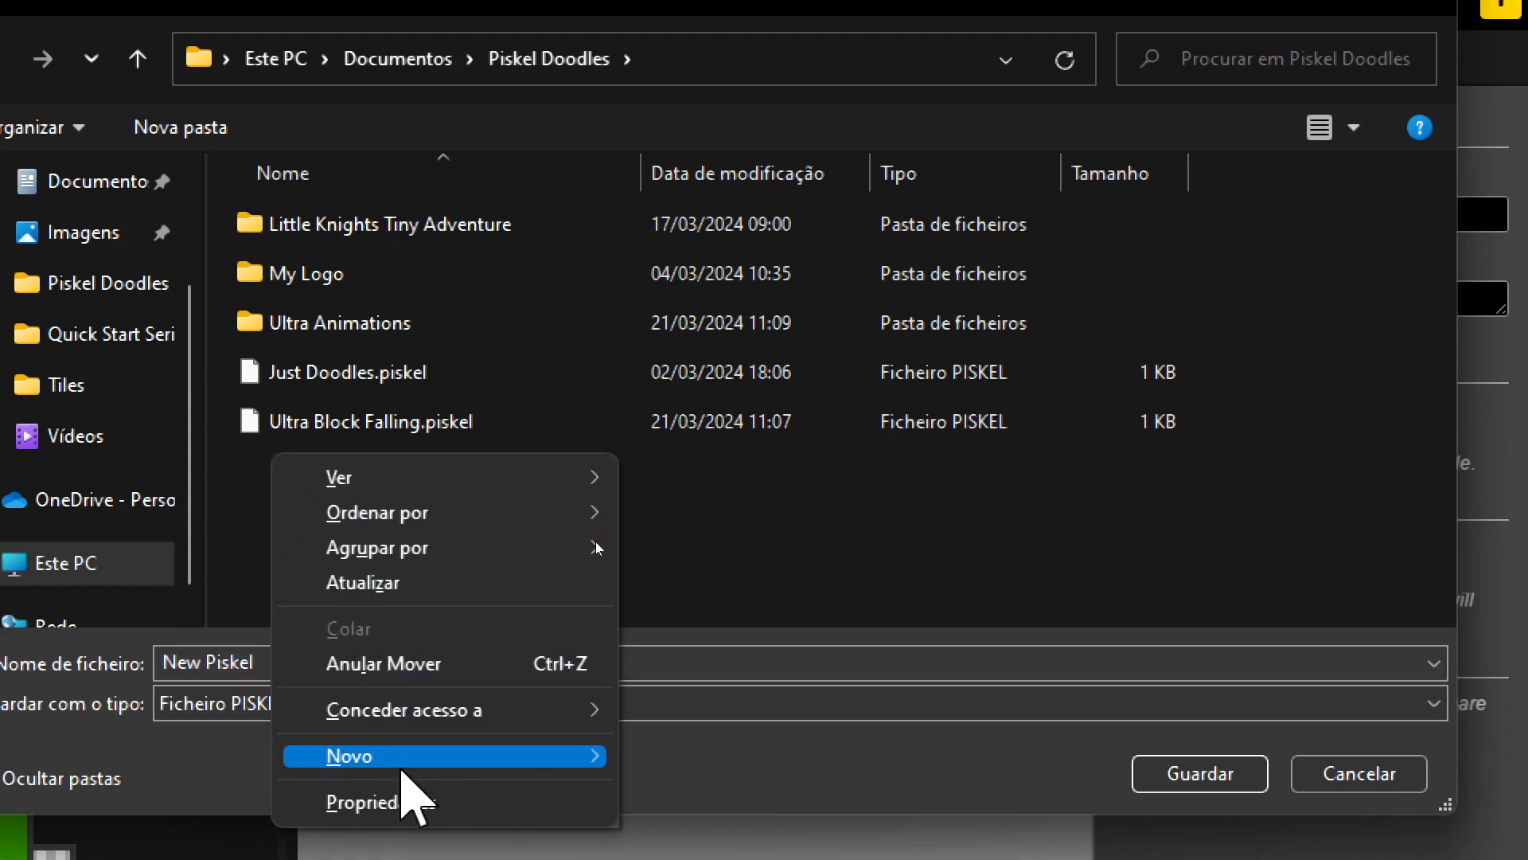
mouse_move(422, 760)
click(637, 756)
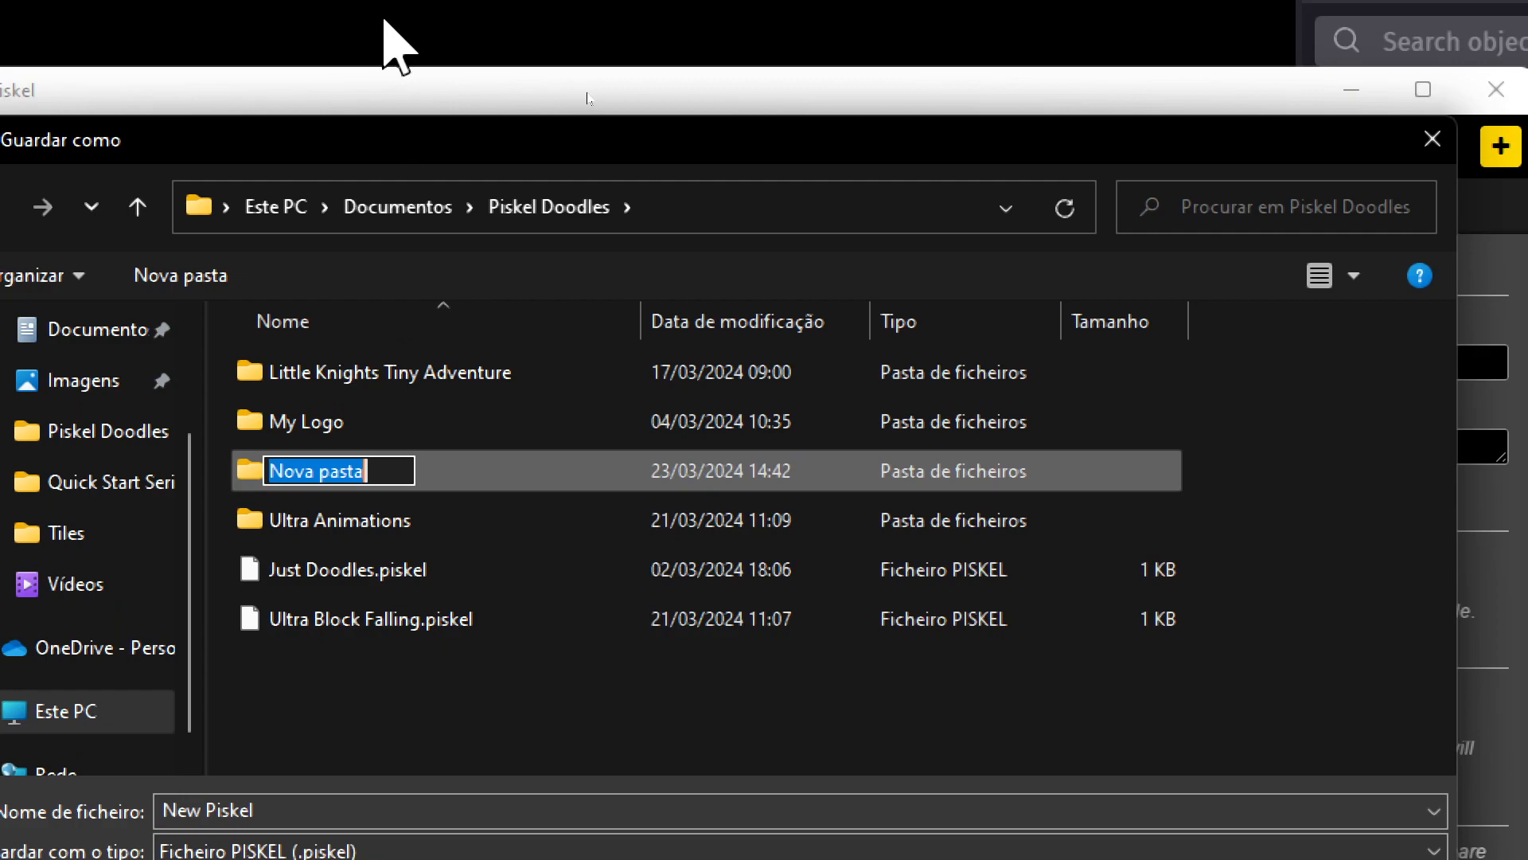
text(NMaki)
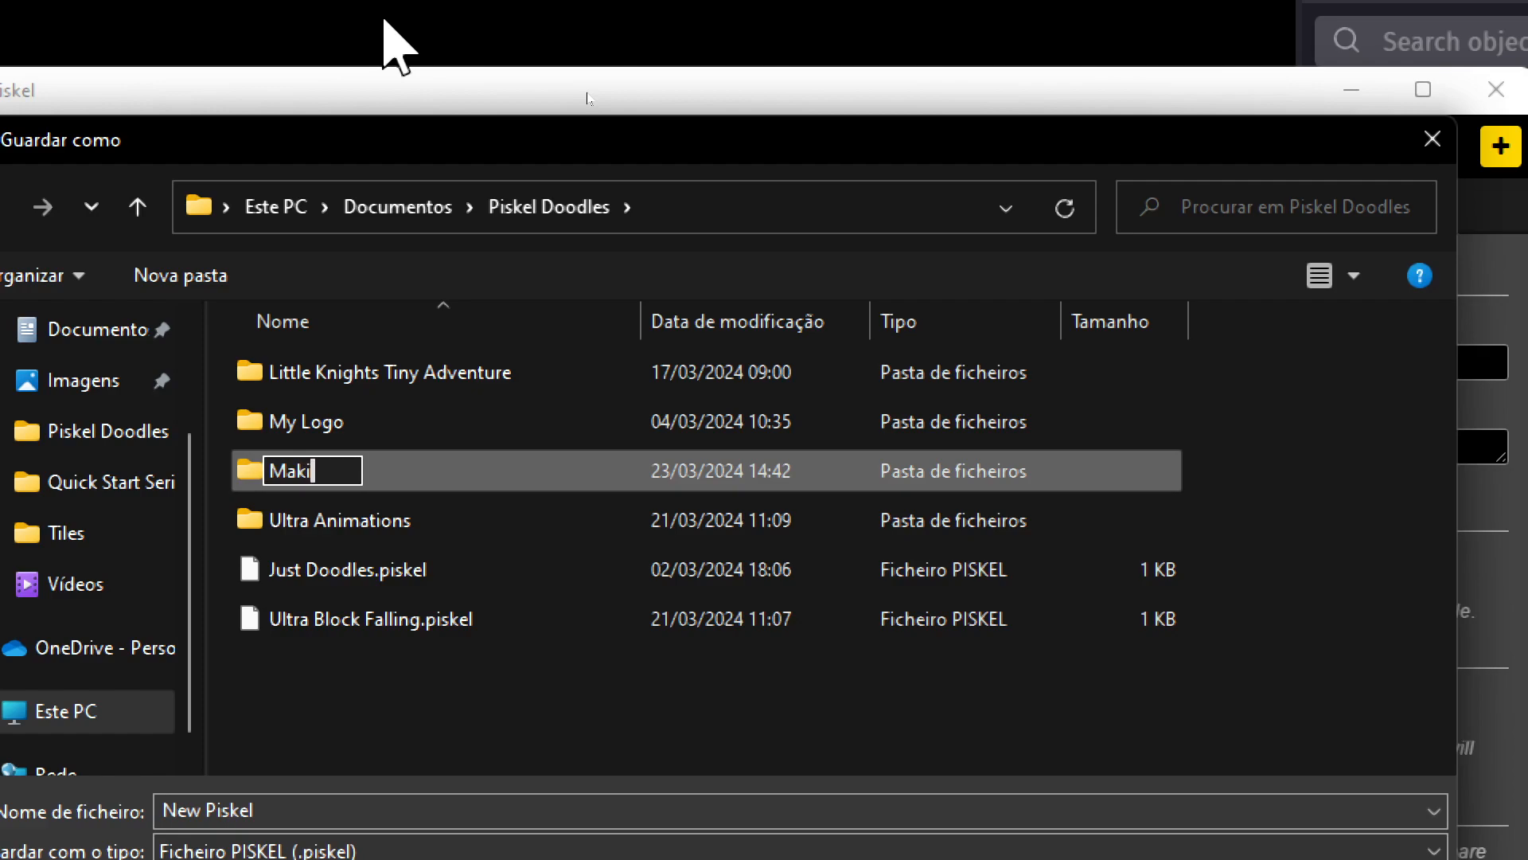
text(ng Your A)
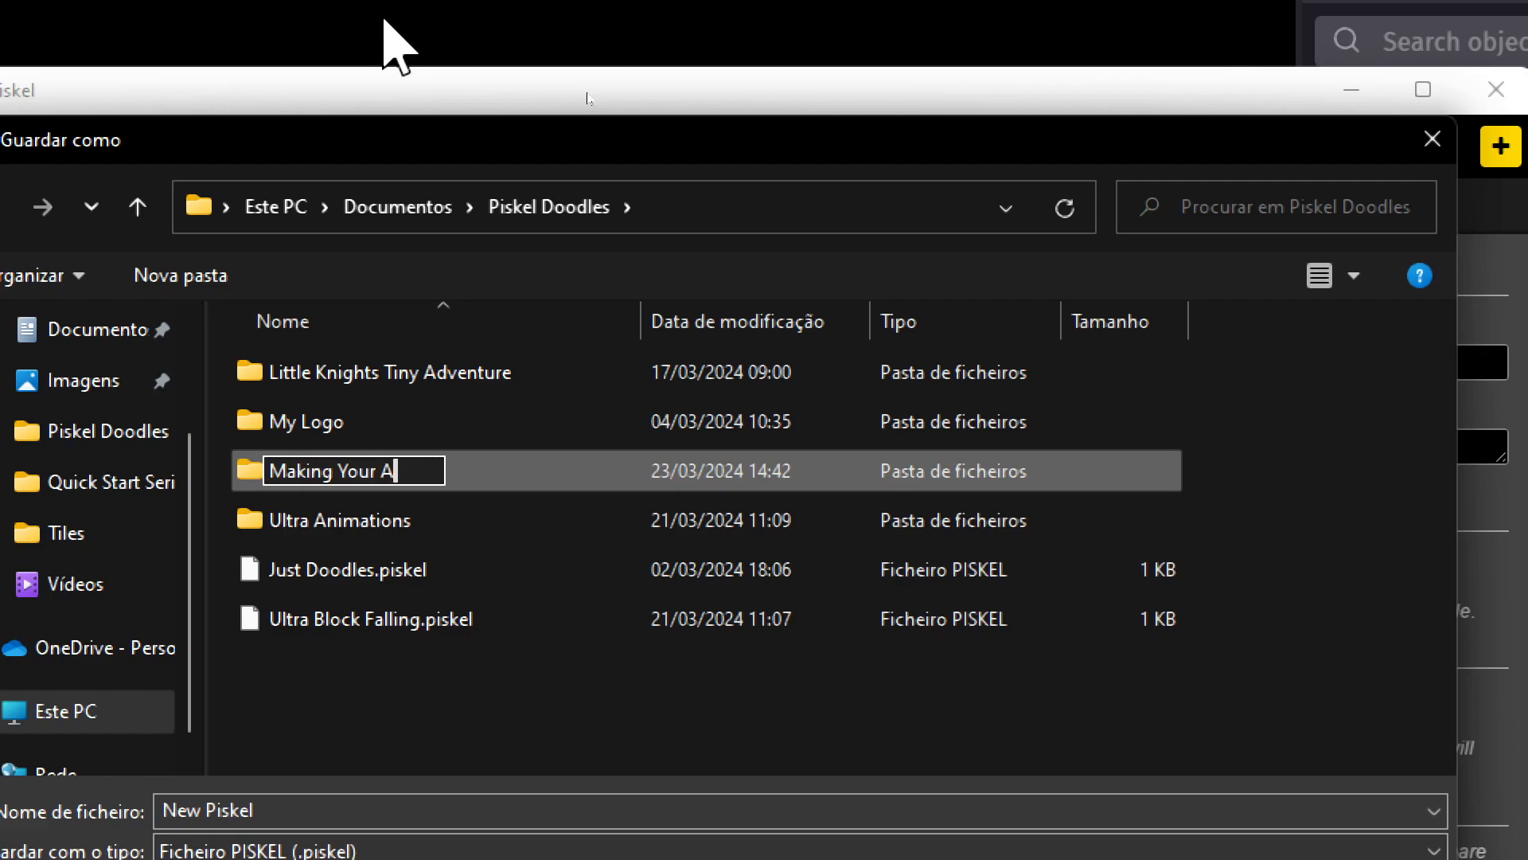
text(ssets)
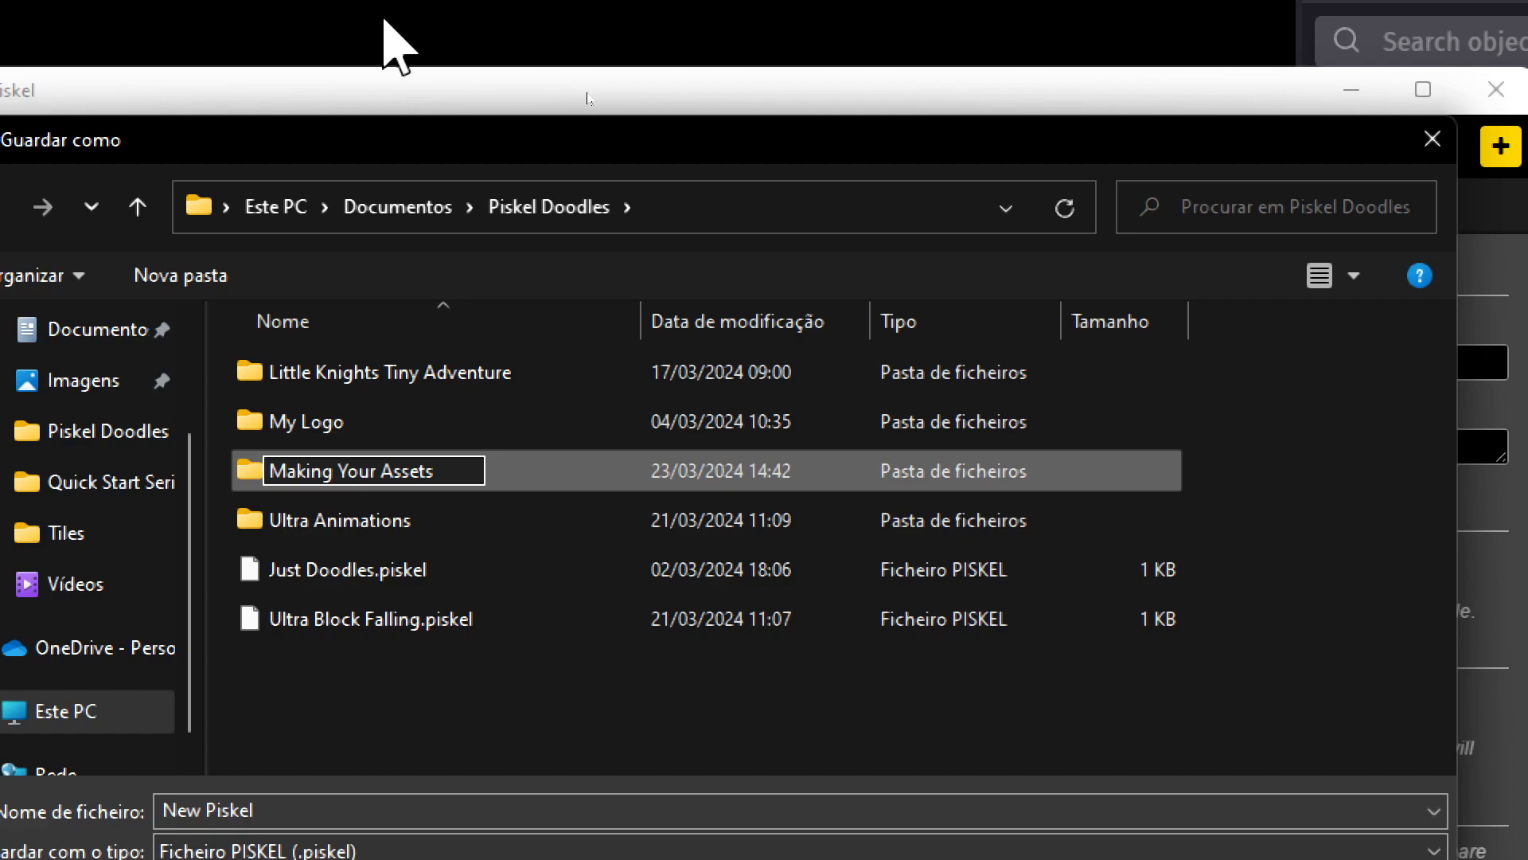
key(Return)
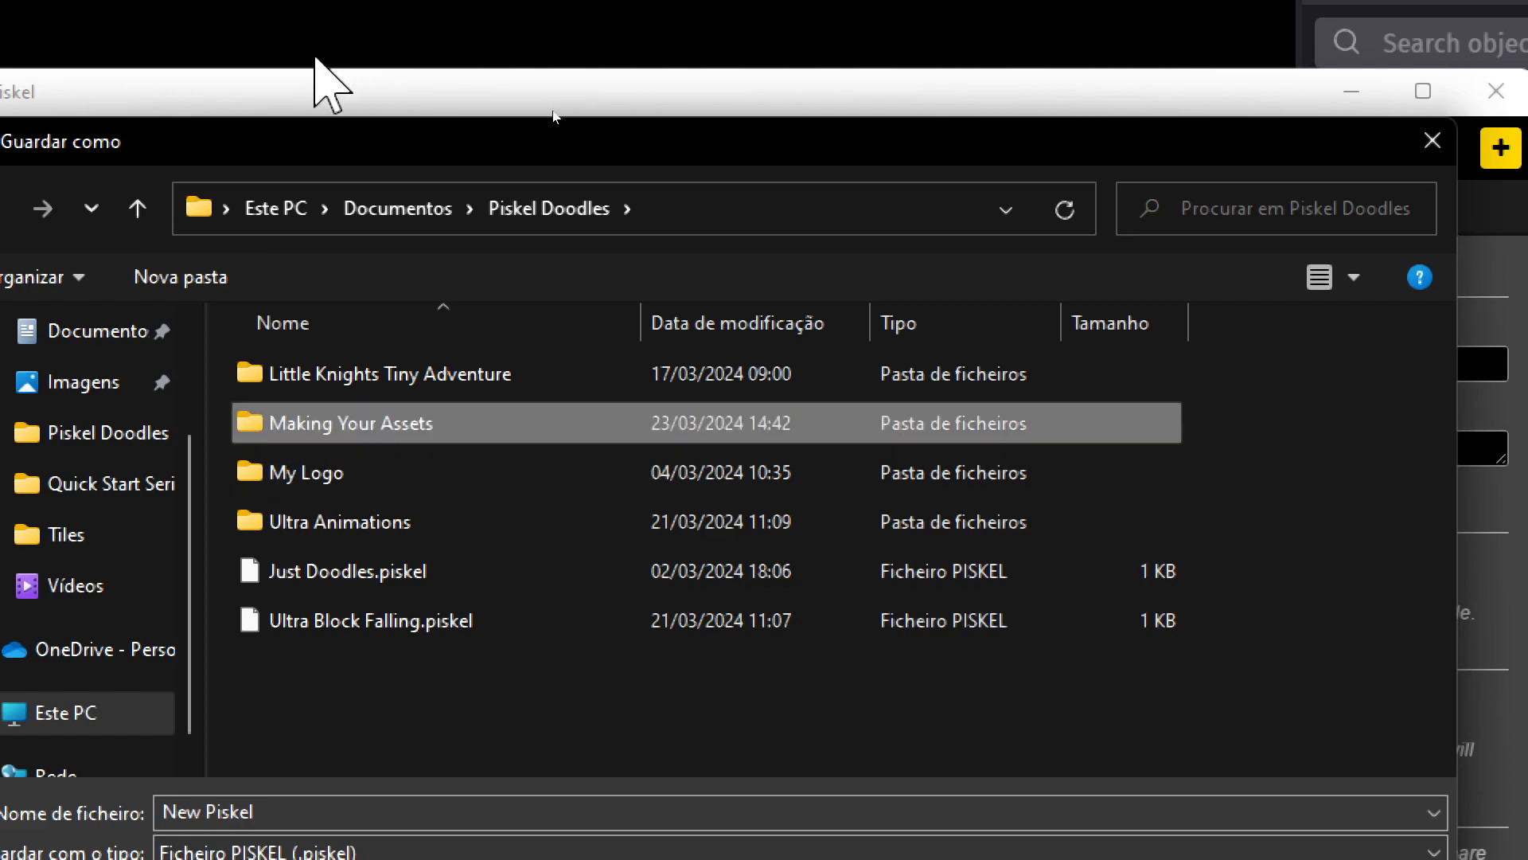
key(Return)
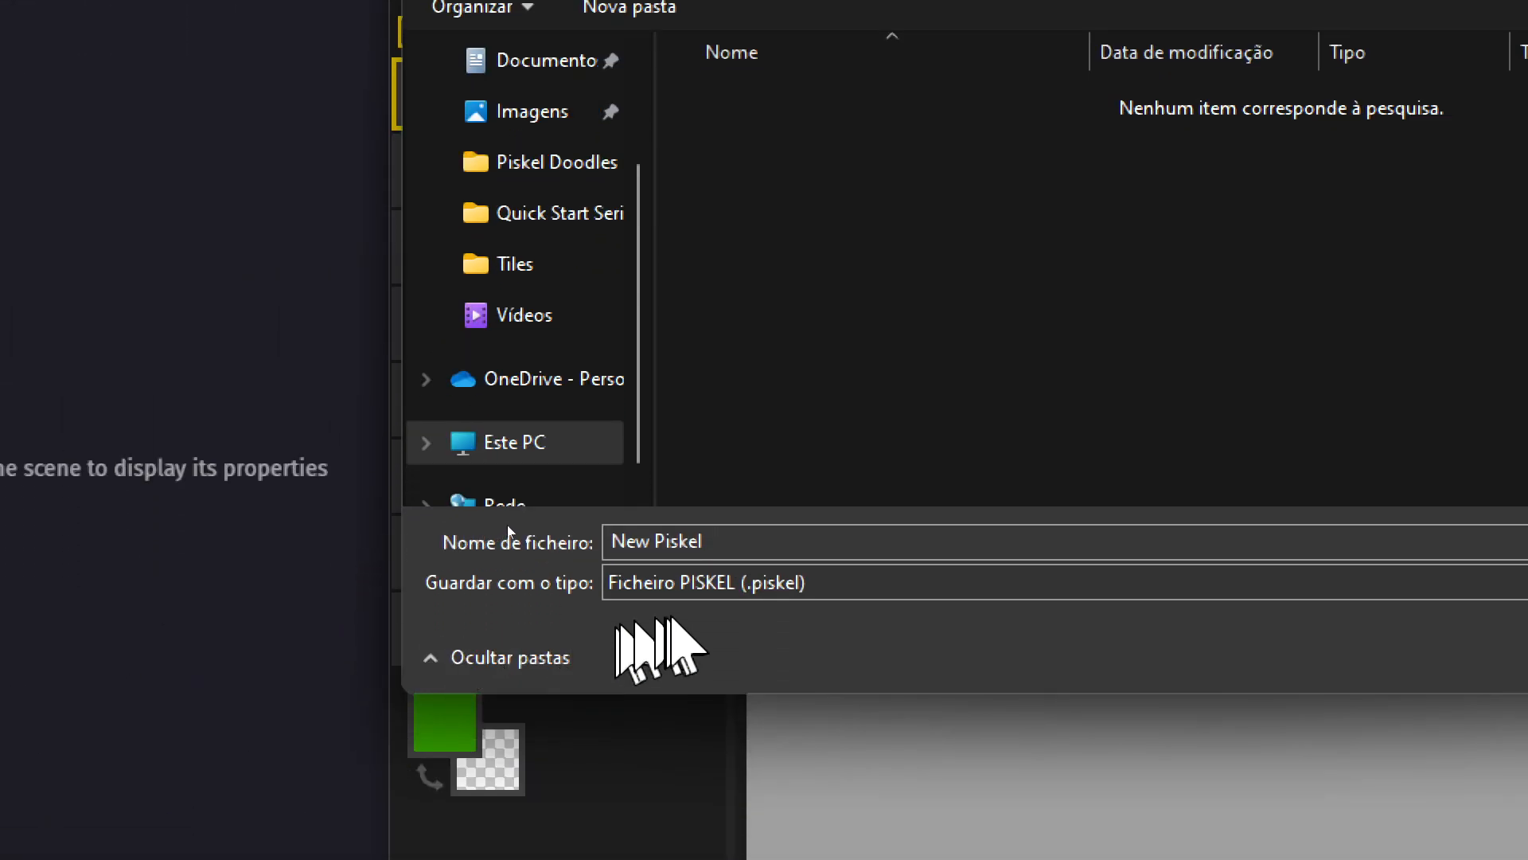
- Name the file Platforms and save the .piskel file in the Making Your Assets folder
click(703, 542)
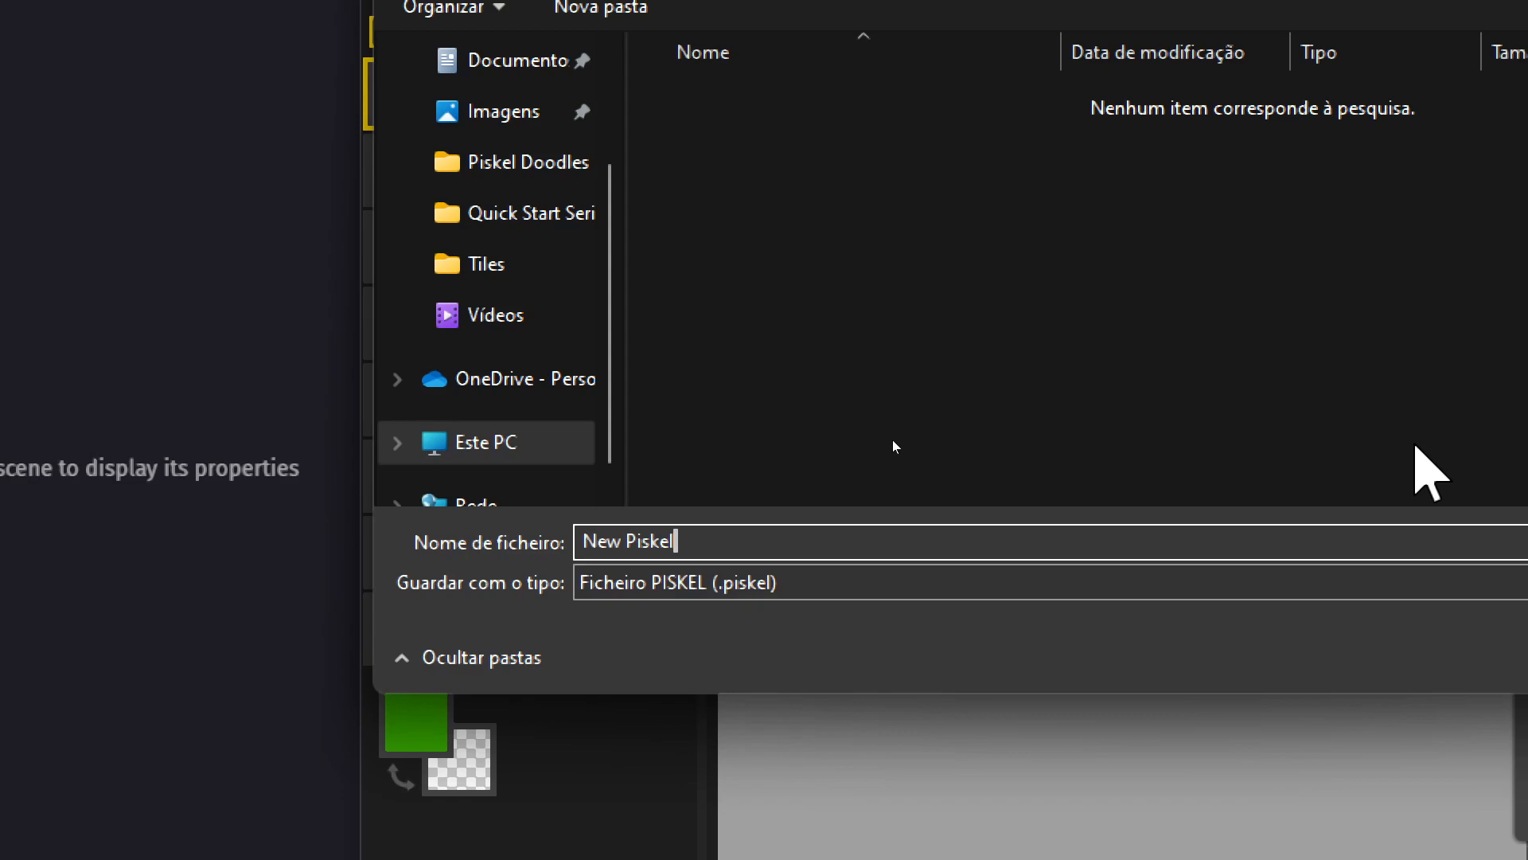
key(BackSpace)
key(BackSpace)
key(BackSpace)
key(BackSpace)
key(BackSpace)
key(BackSpace)
key(BackSpace)
key(BackSpace)
key(BackSpace)
key(BackSpace)
text(Platforms)
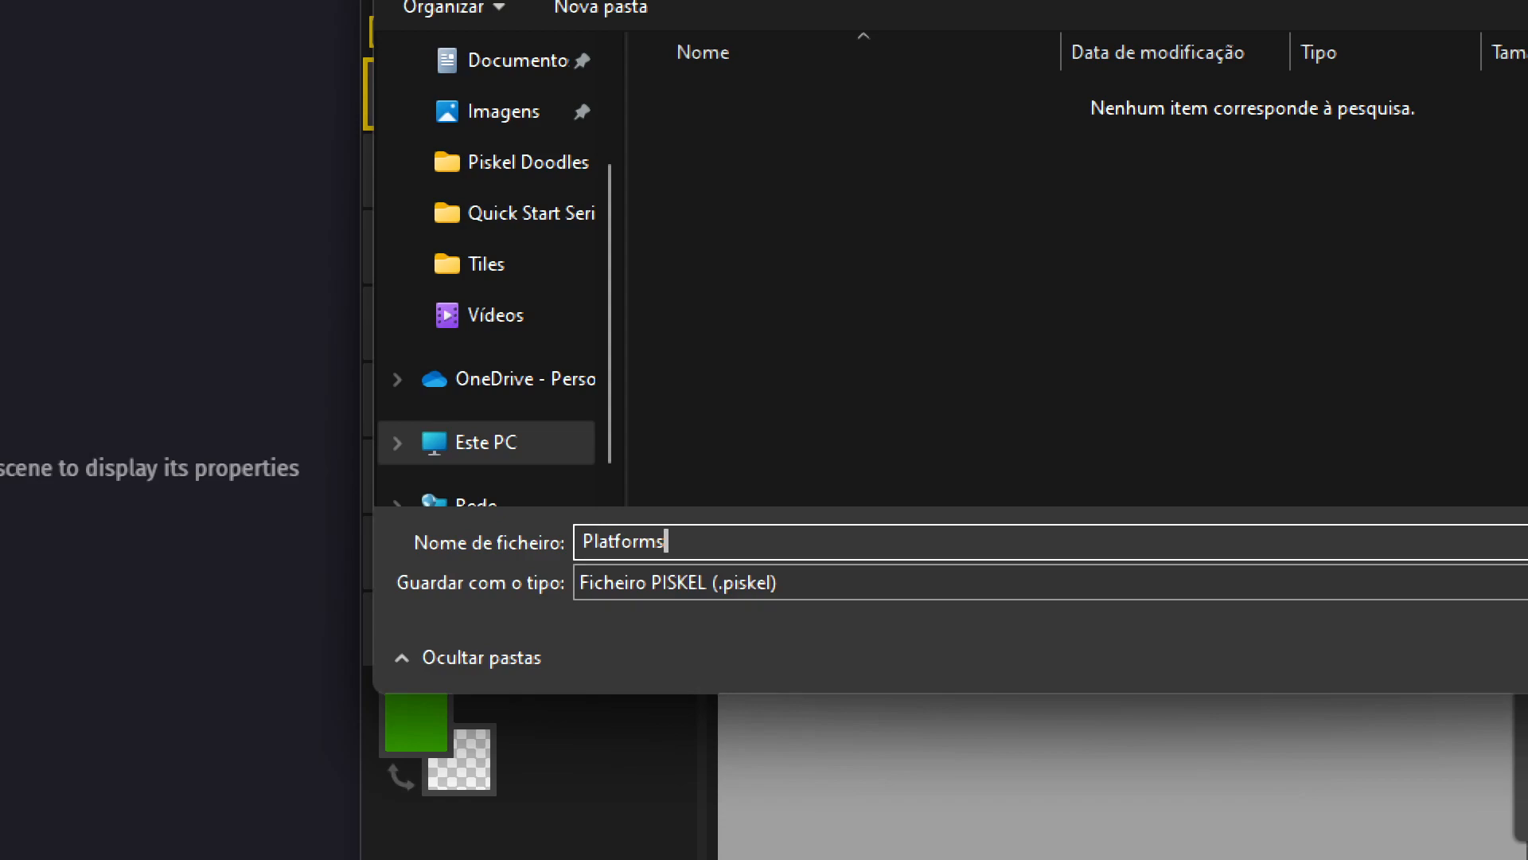
key(Return)
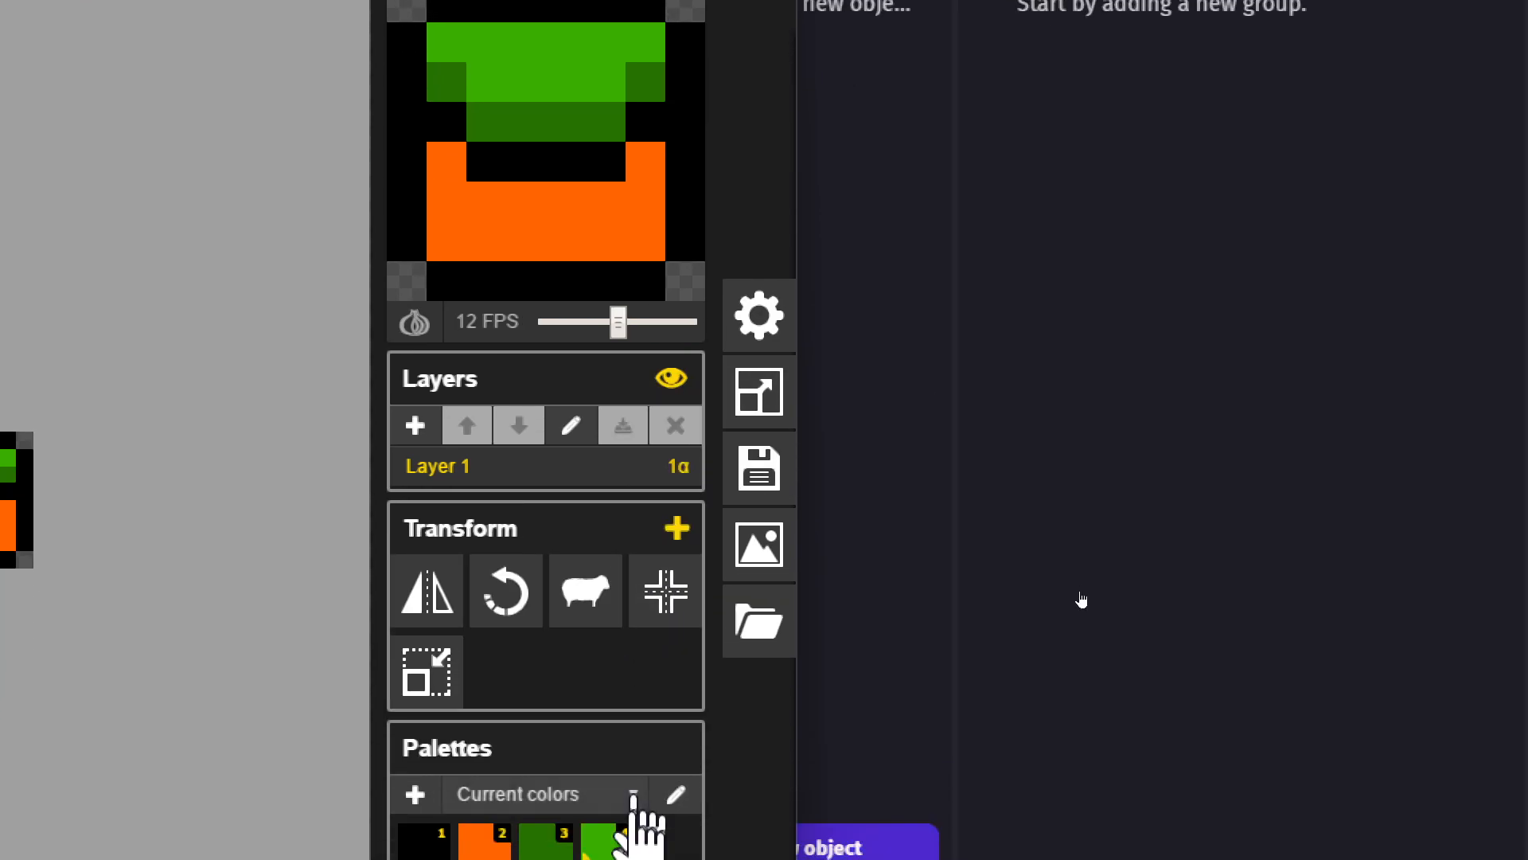
- Export the selected frame as a PNG image named Platforms-1 into the Making Your Assets folder
click(758, 550)
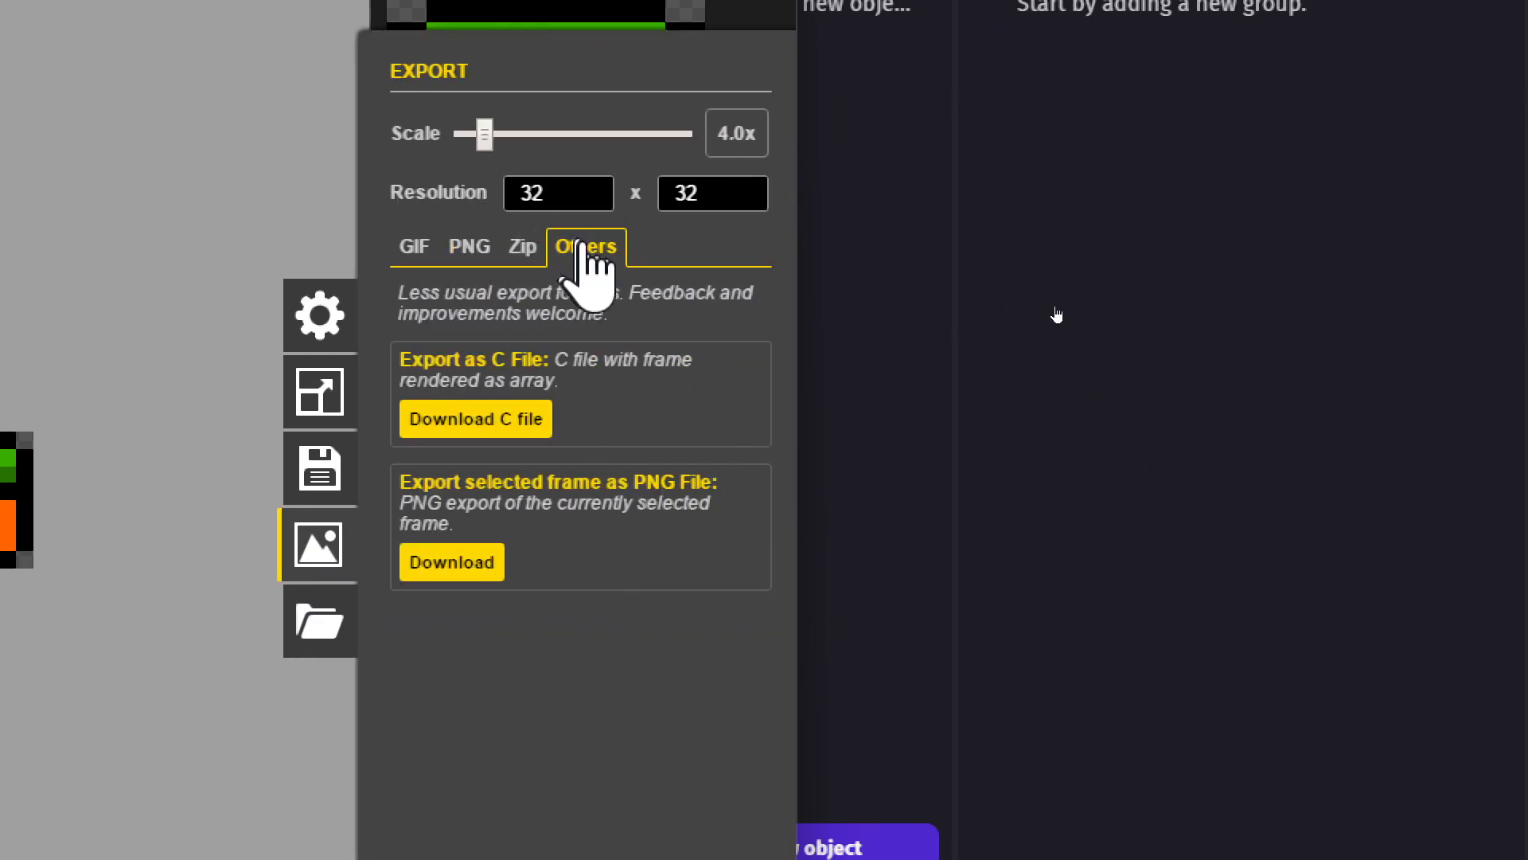
click(450, 563)
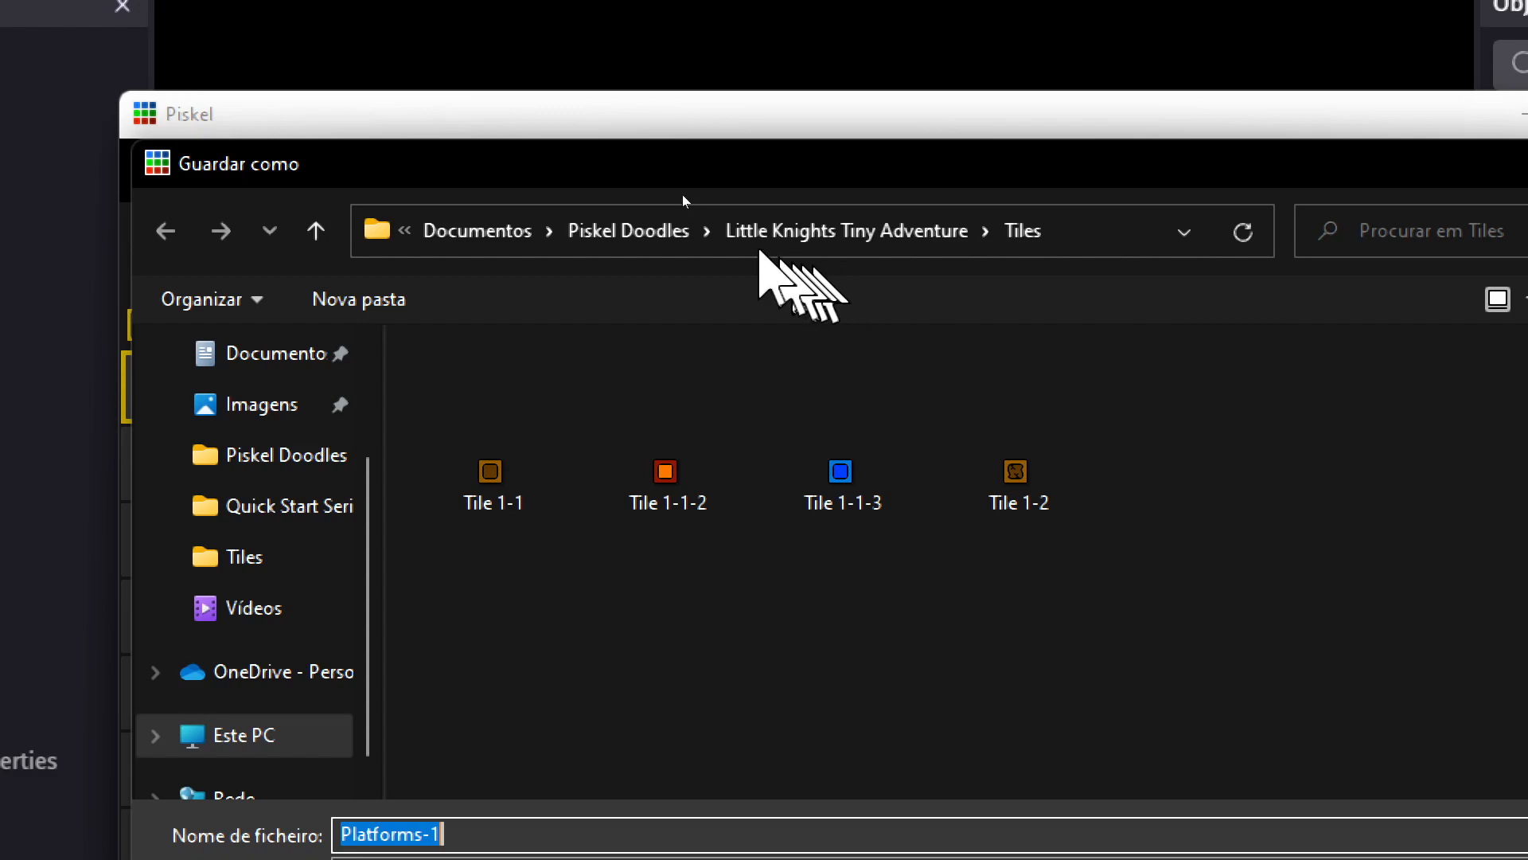
click(628, 231)
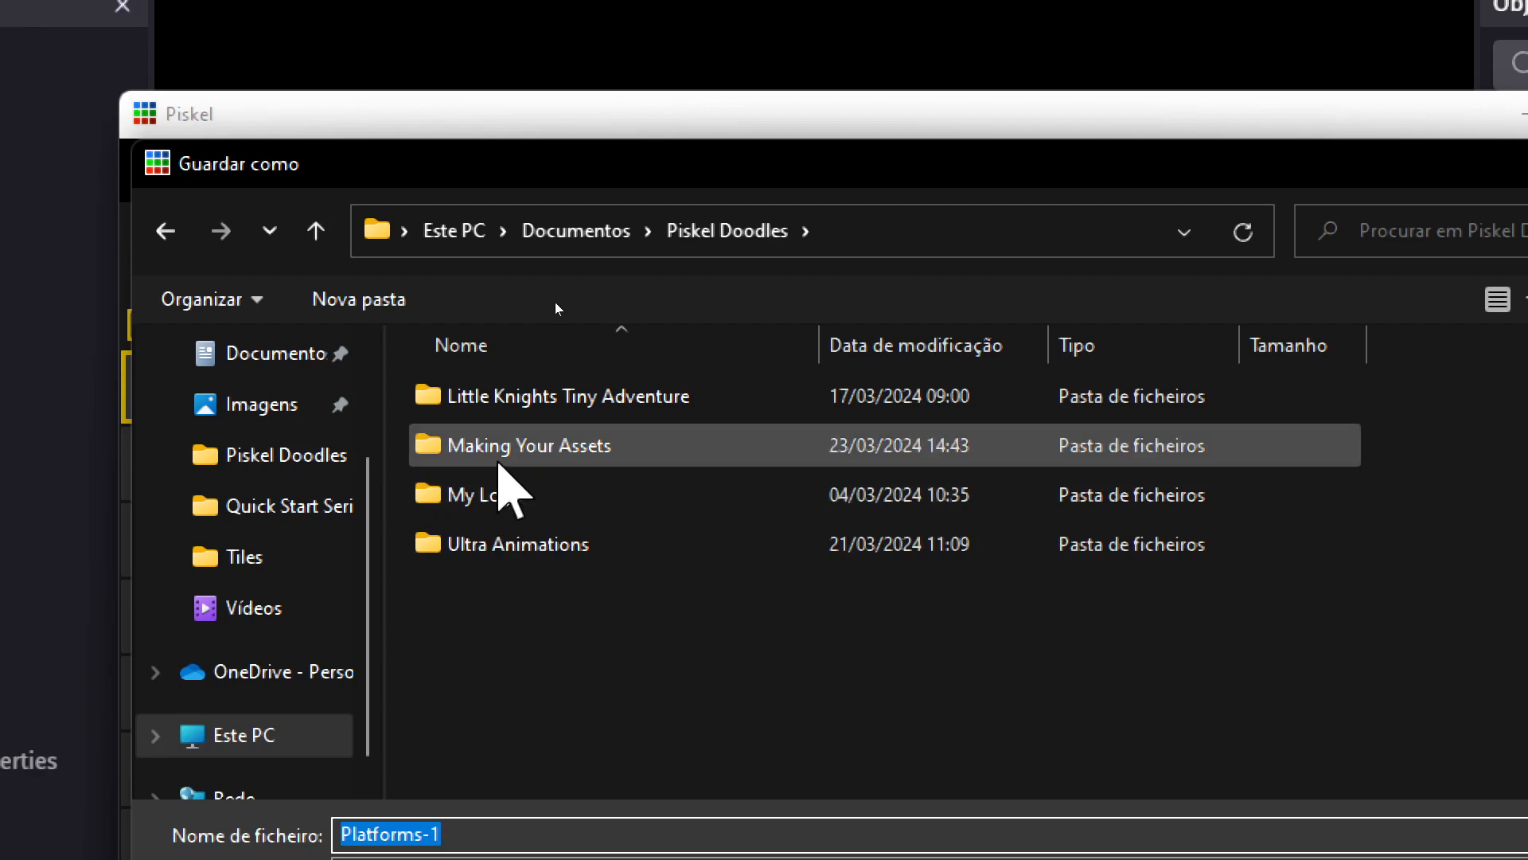
double_click(499, 461)
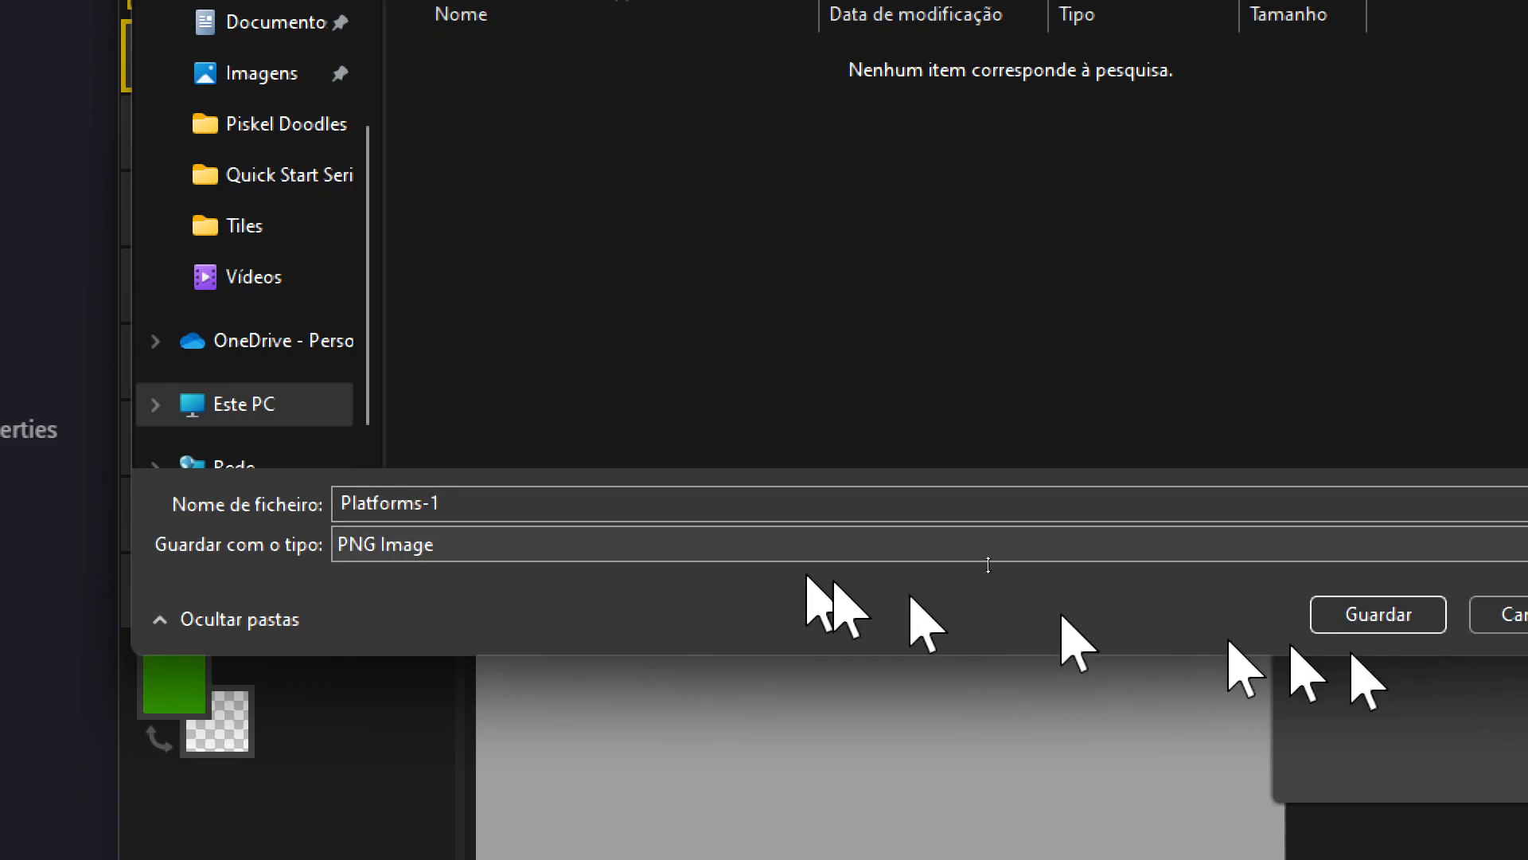
click(973, 619)
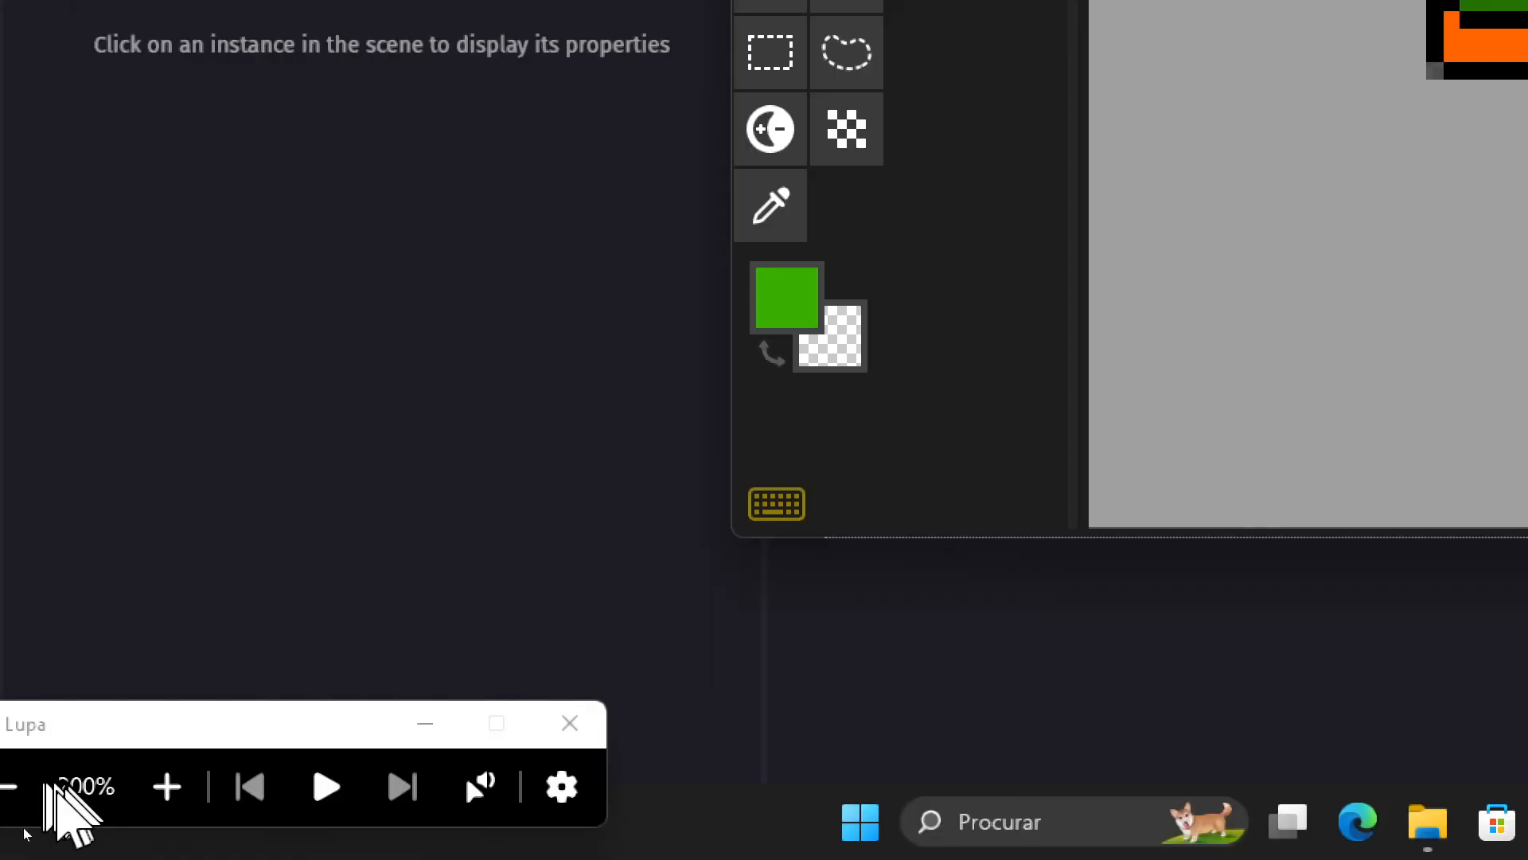
- Switch to the GDevelop scene and add a new Sprite object
click(8, 787)
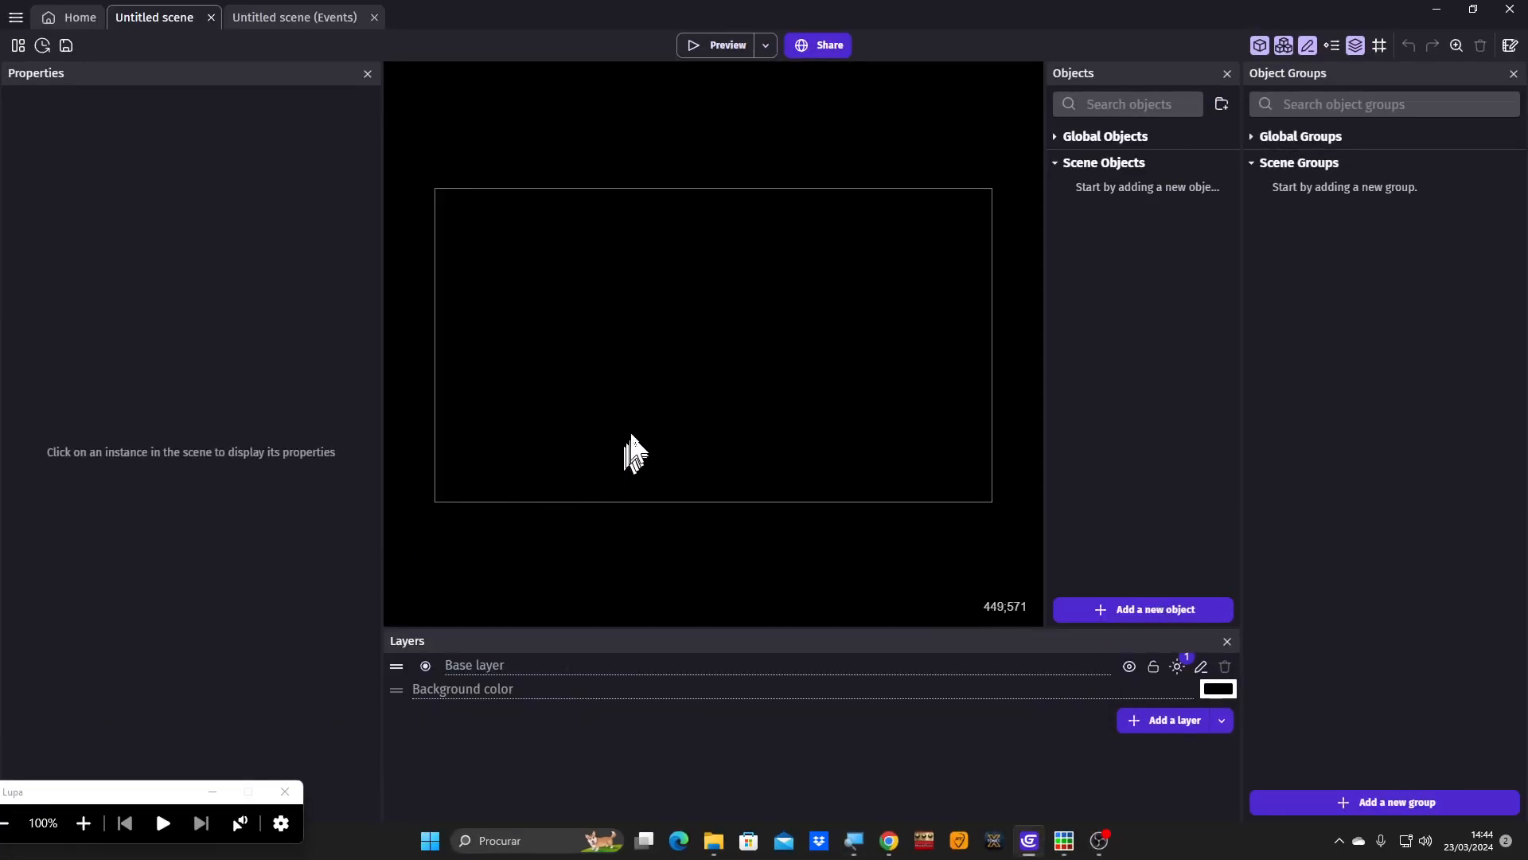
click(83, 823)
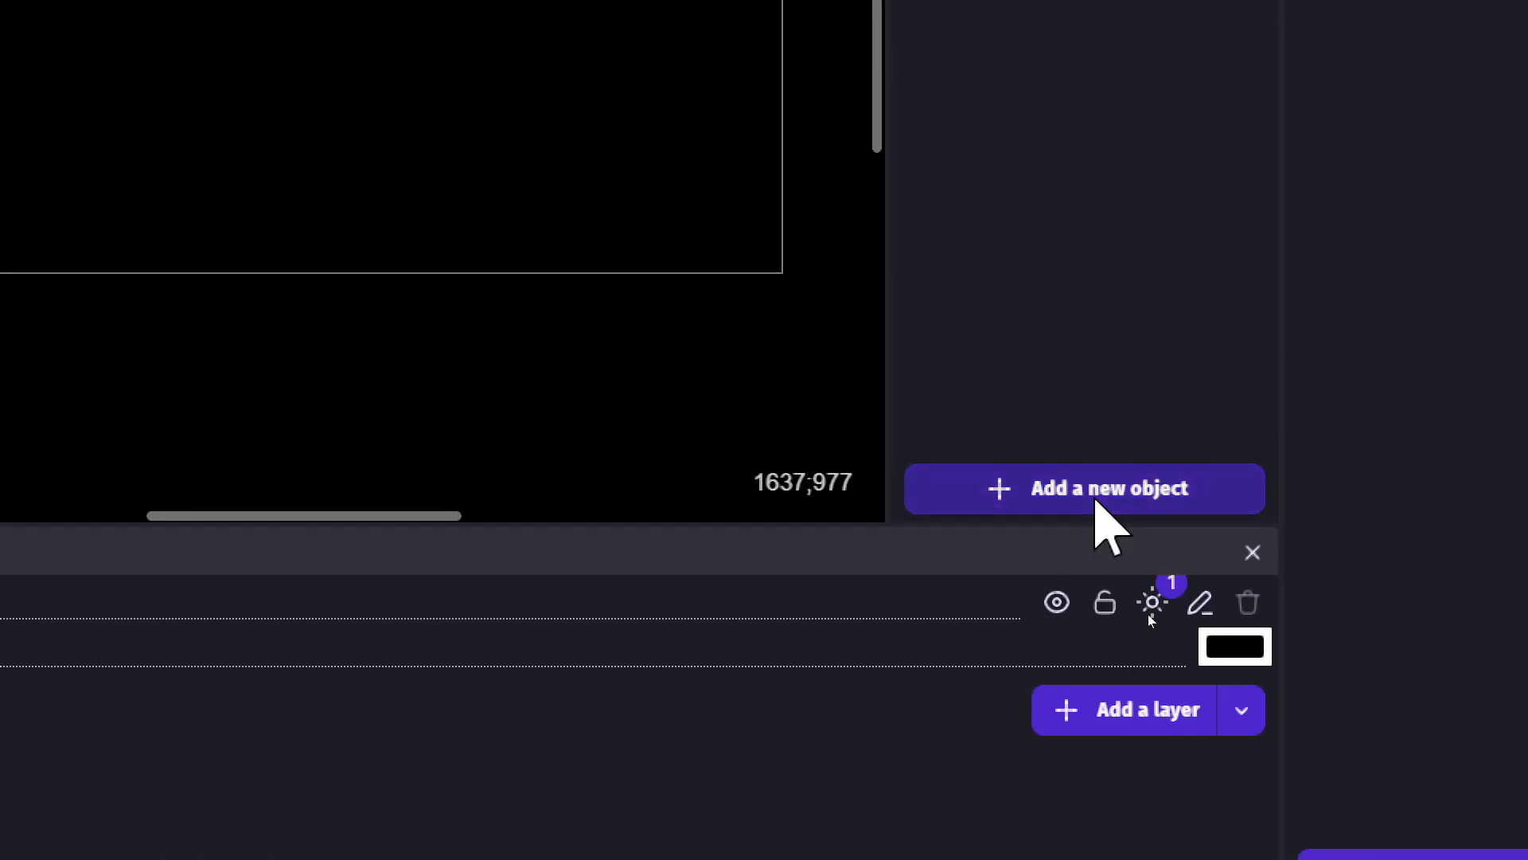
click(1100, 487)
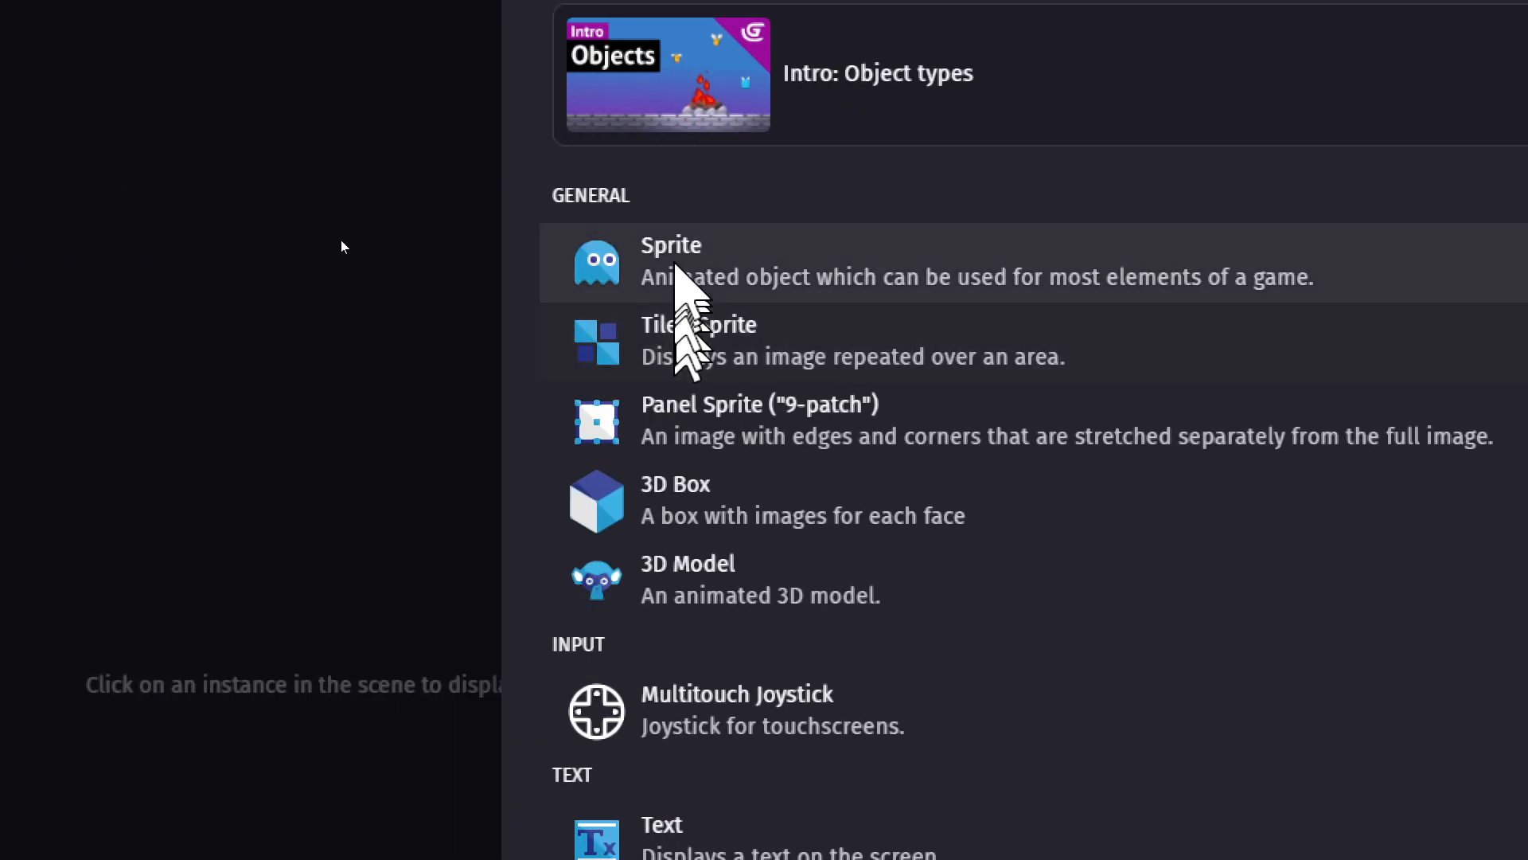
click(676, 258)
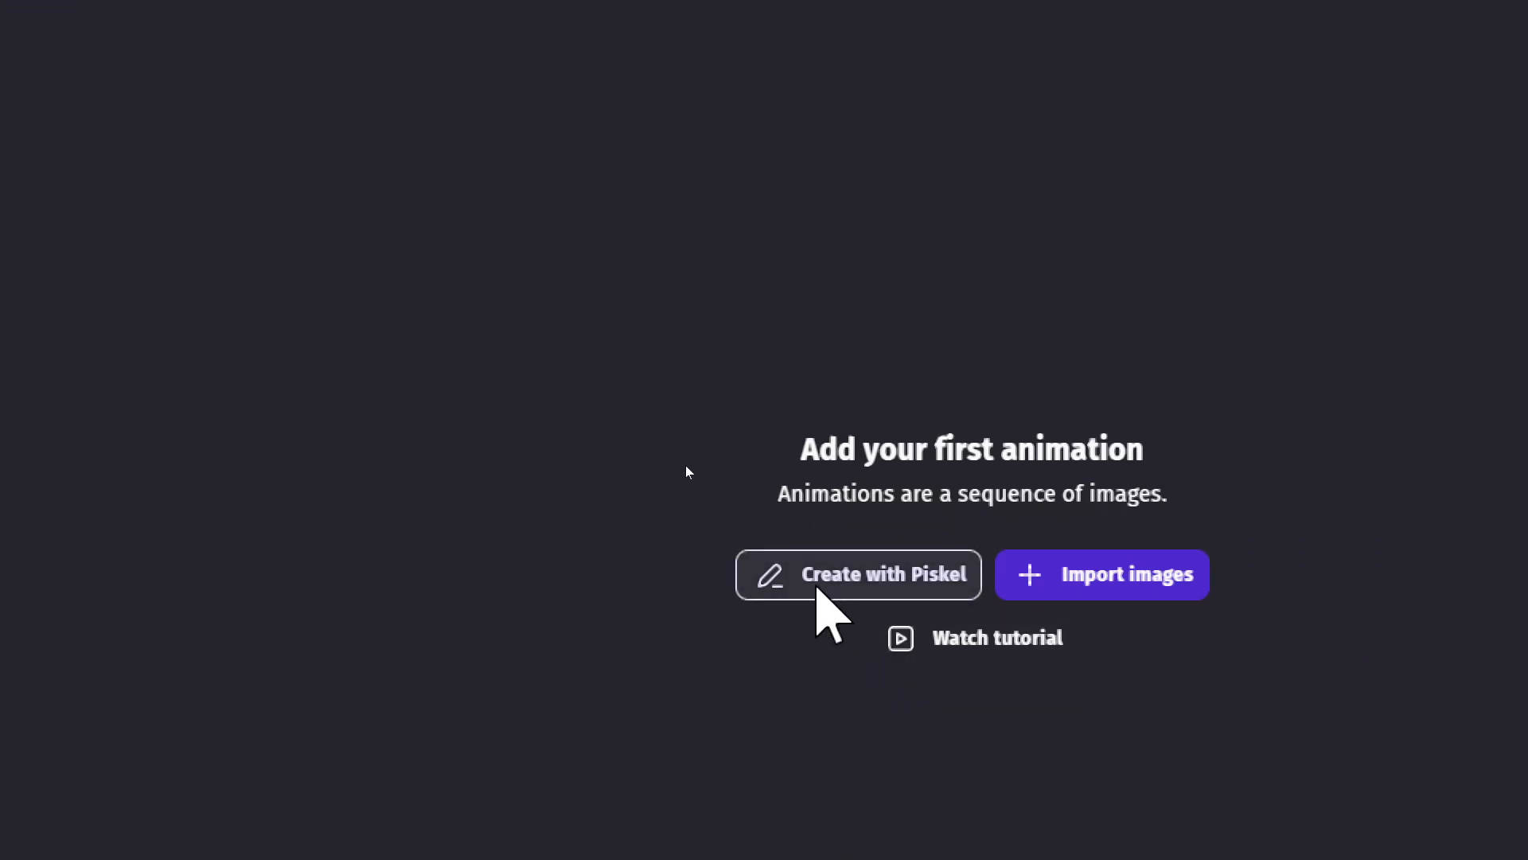
- Import Platforms-1 from the Making Your Assets folder as the sprite's first animation image, copying the file into the project folder
click(1122, 593)
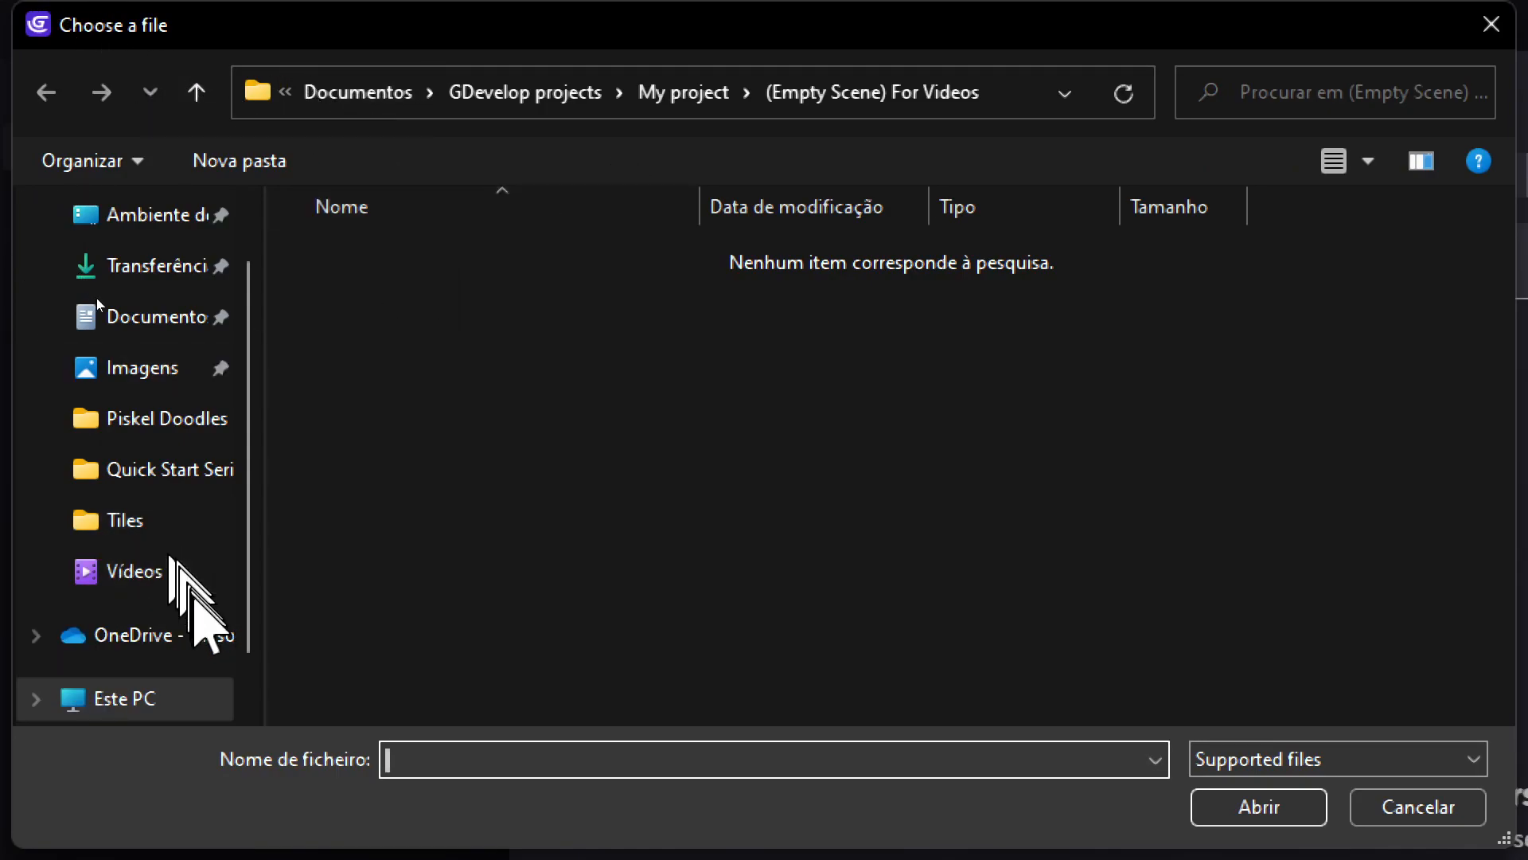
click(150, 515)
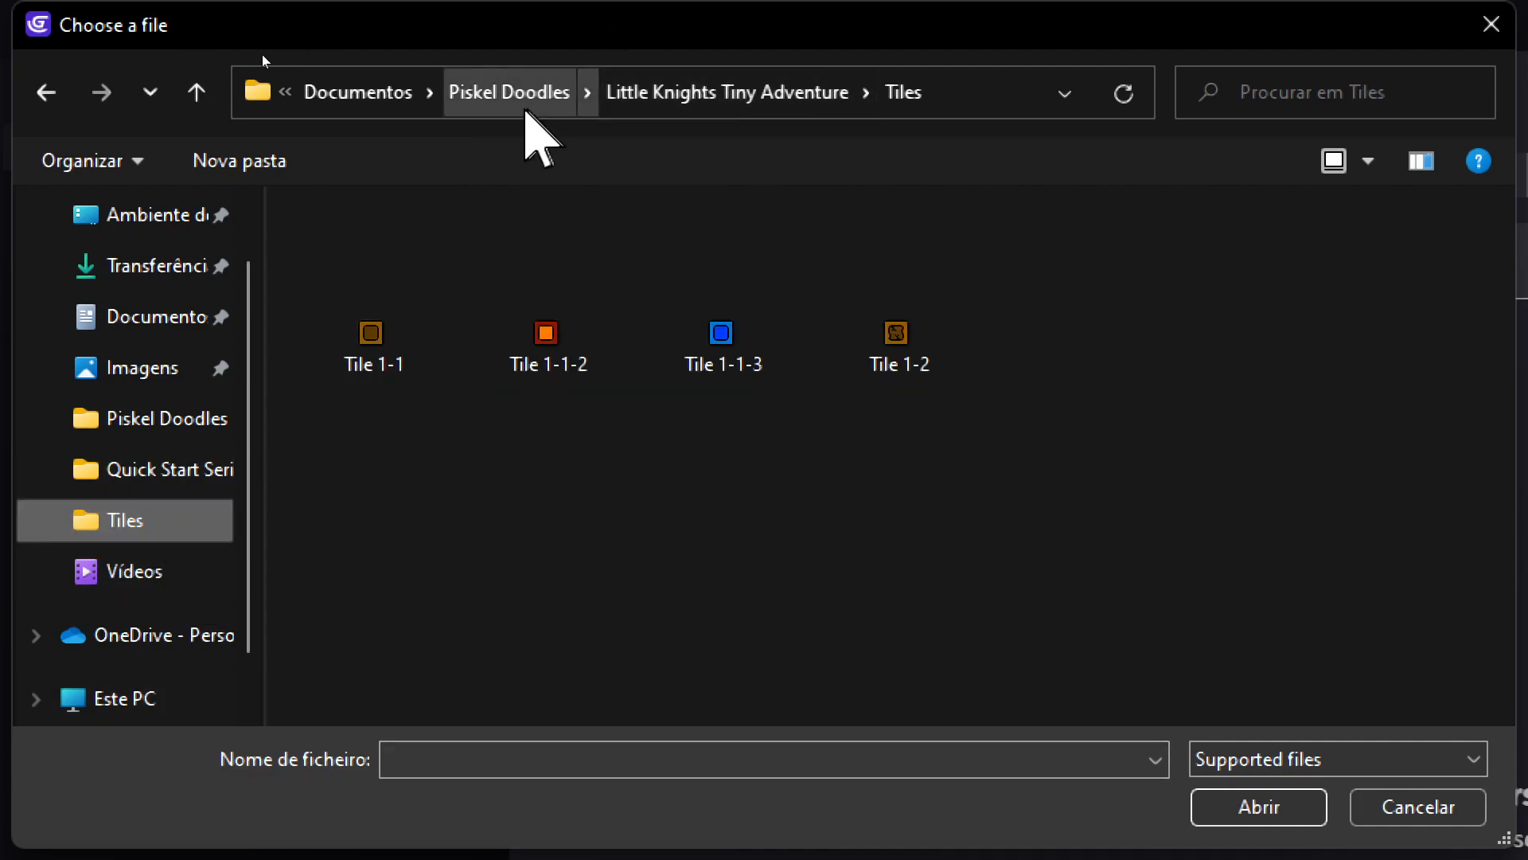
click(512, 112)
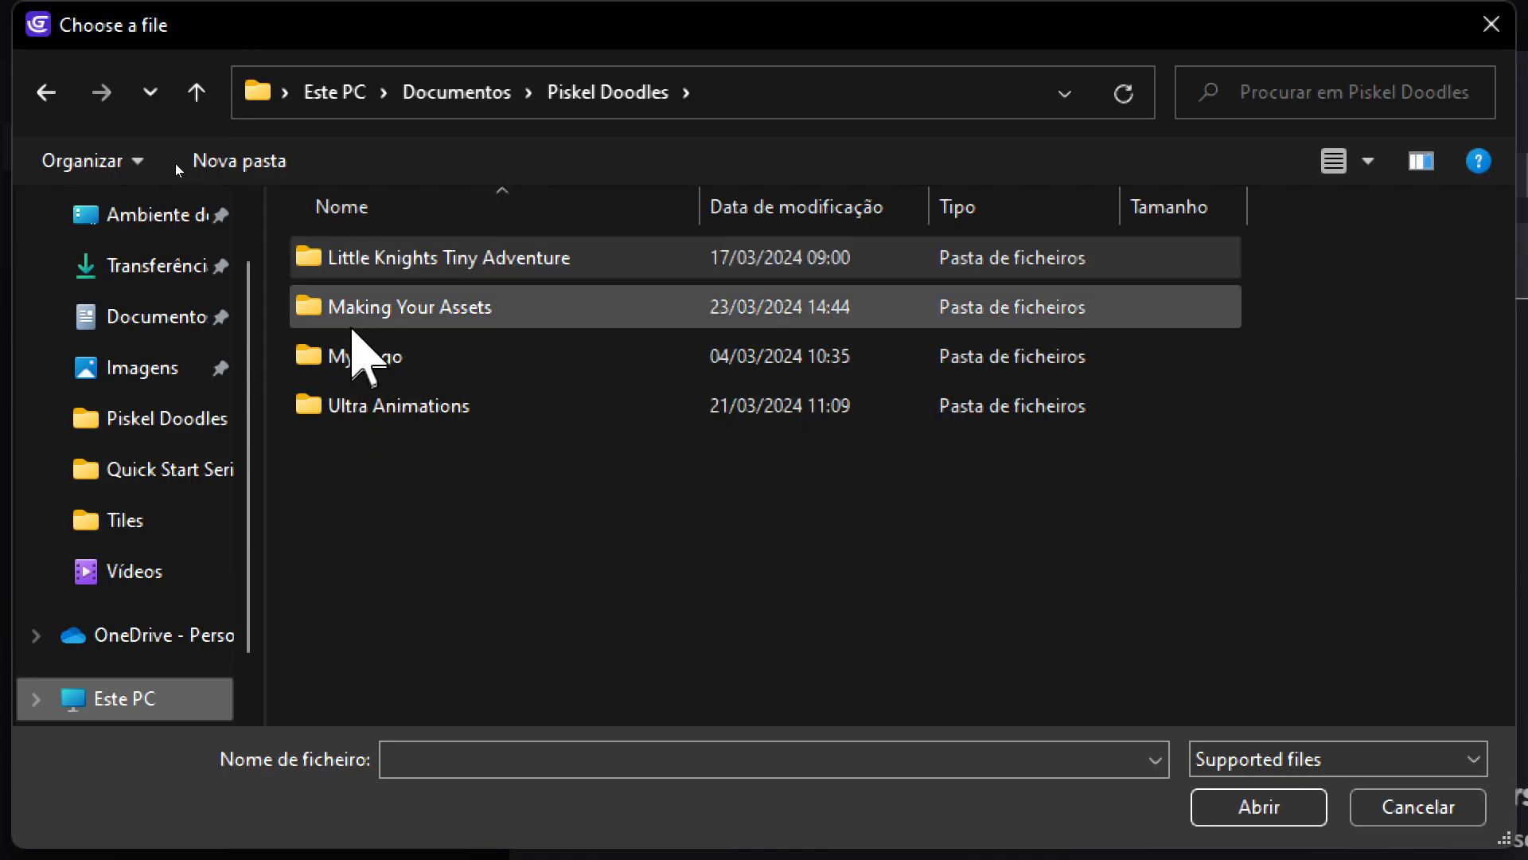
double_click(363, 319)
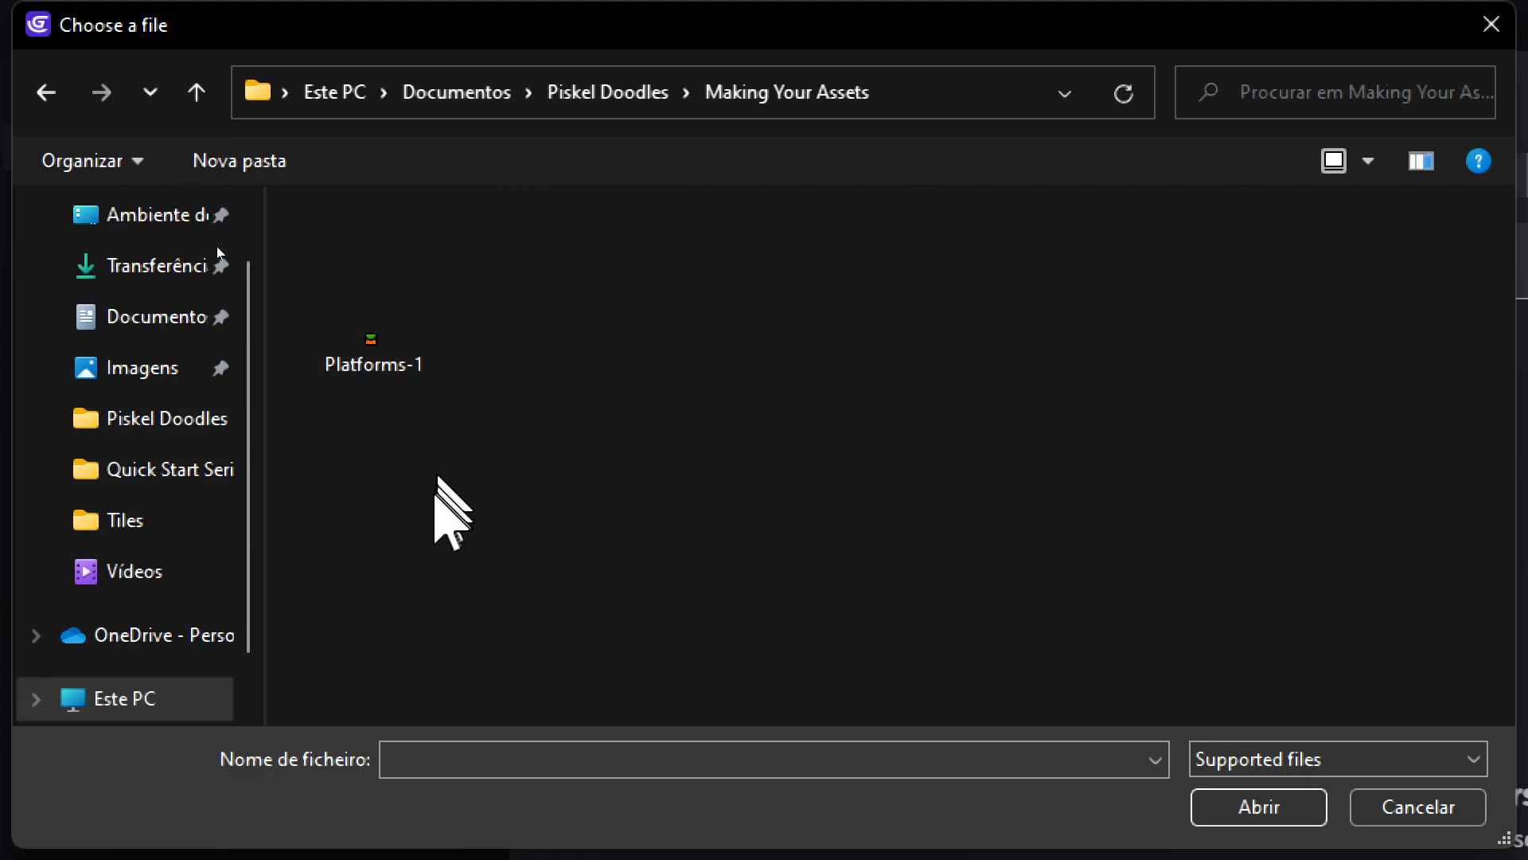
double_click(362, 355)
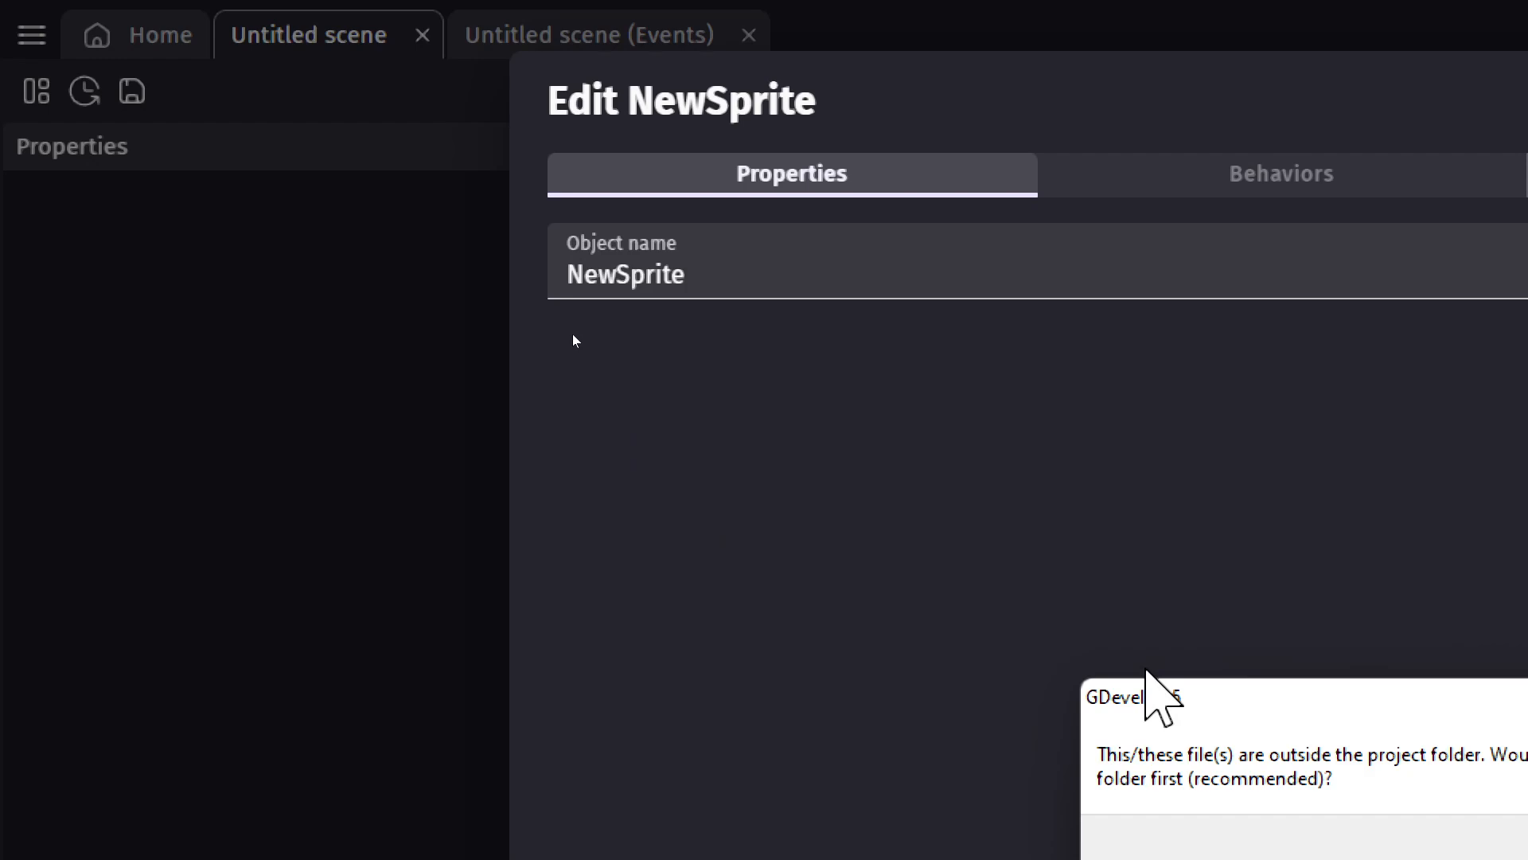
key(Return)
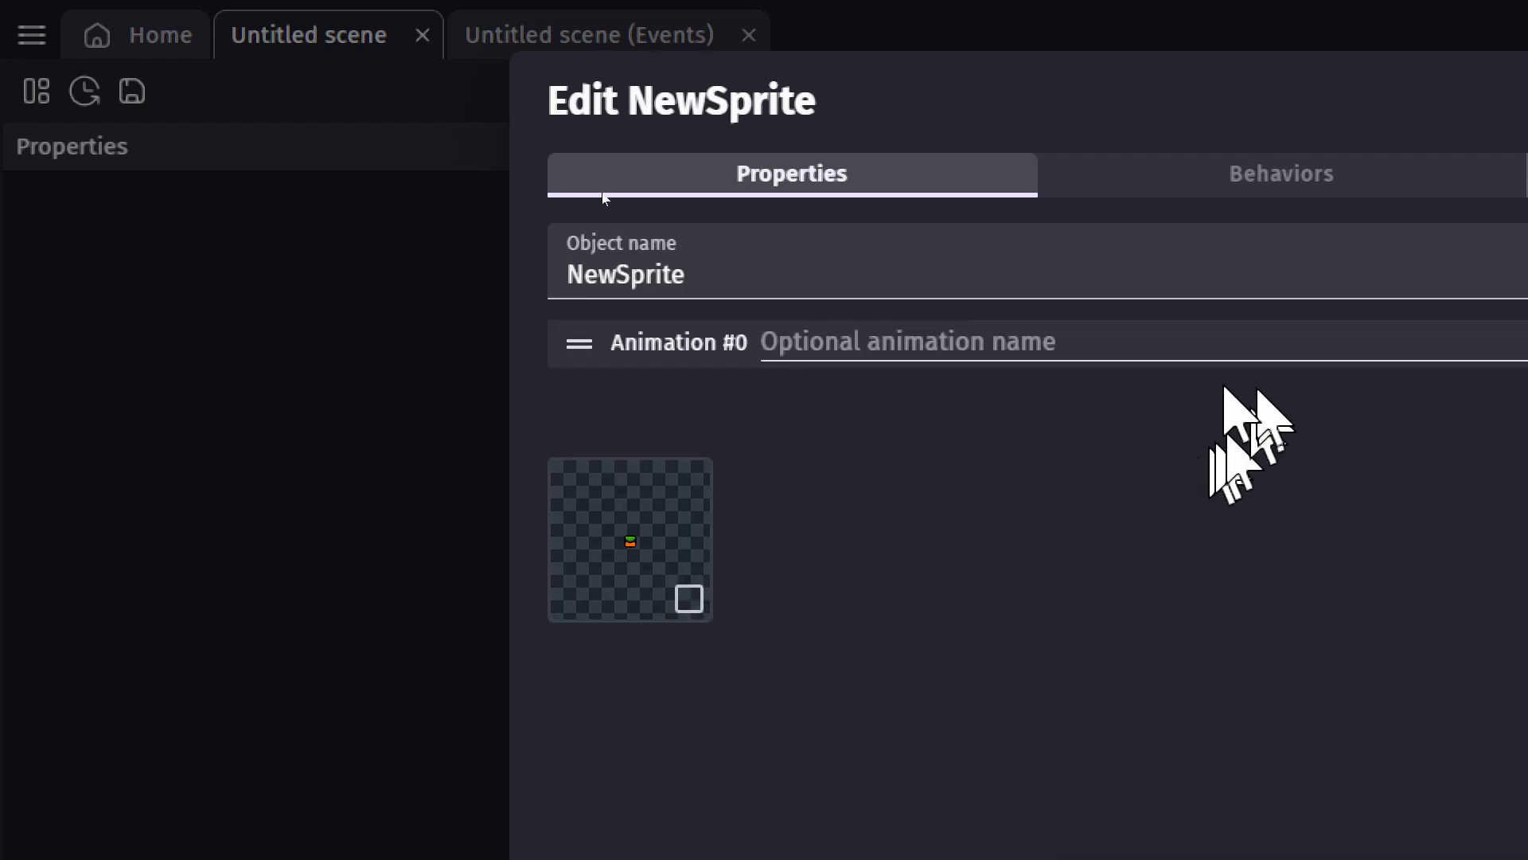
- Name the new sprite object Grass_Platform and apply the object settings
double_click(709, 275)
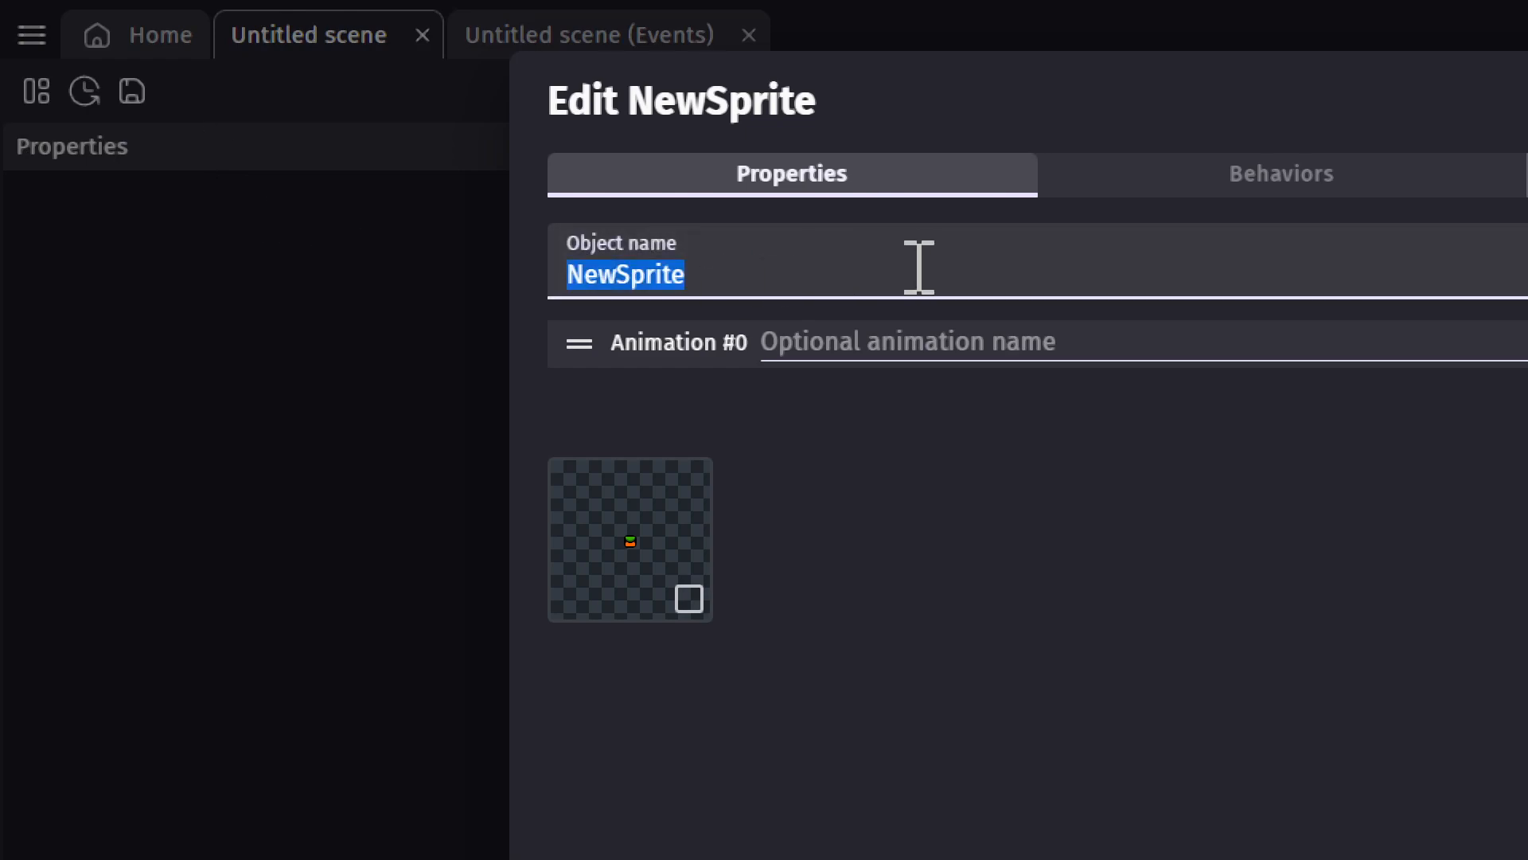
text(G)
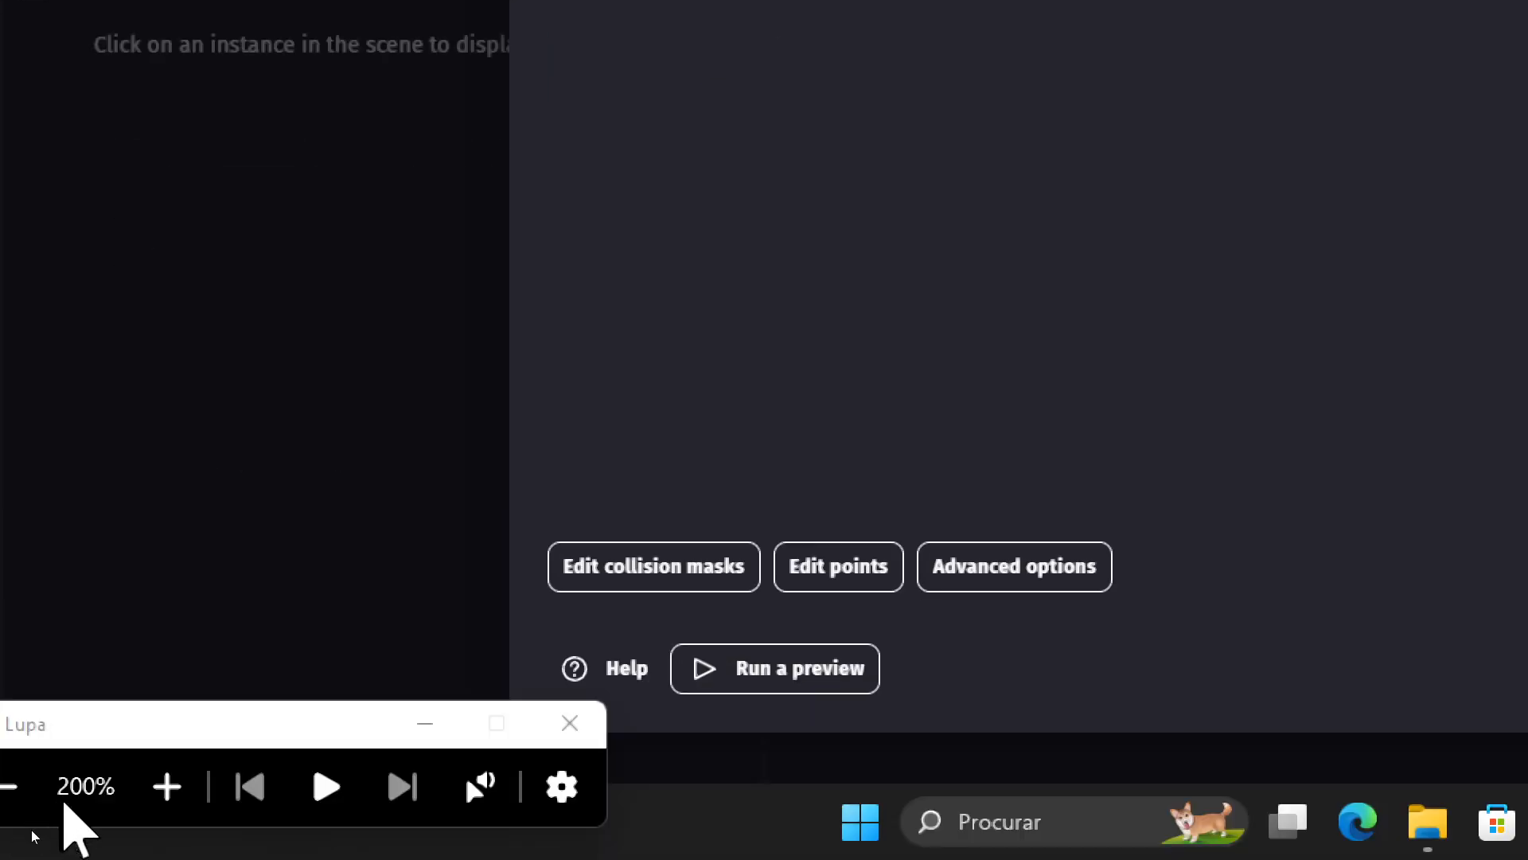
click(9, 796)
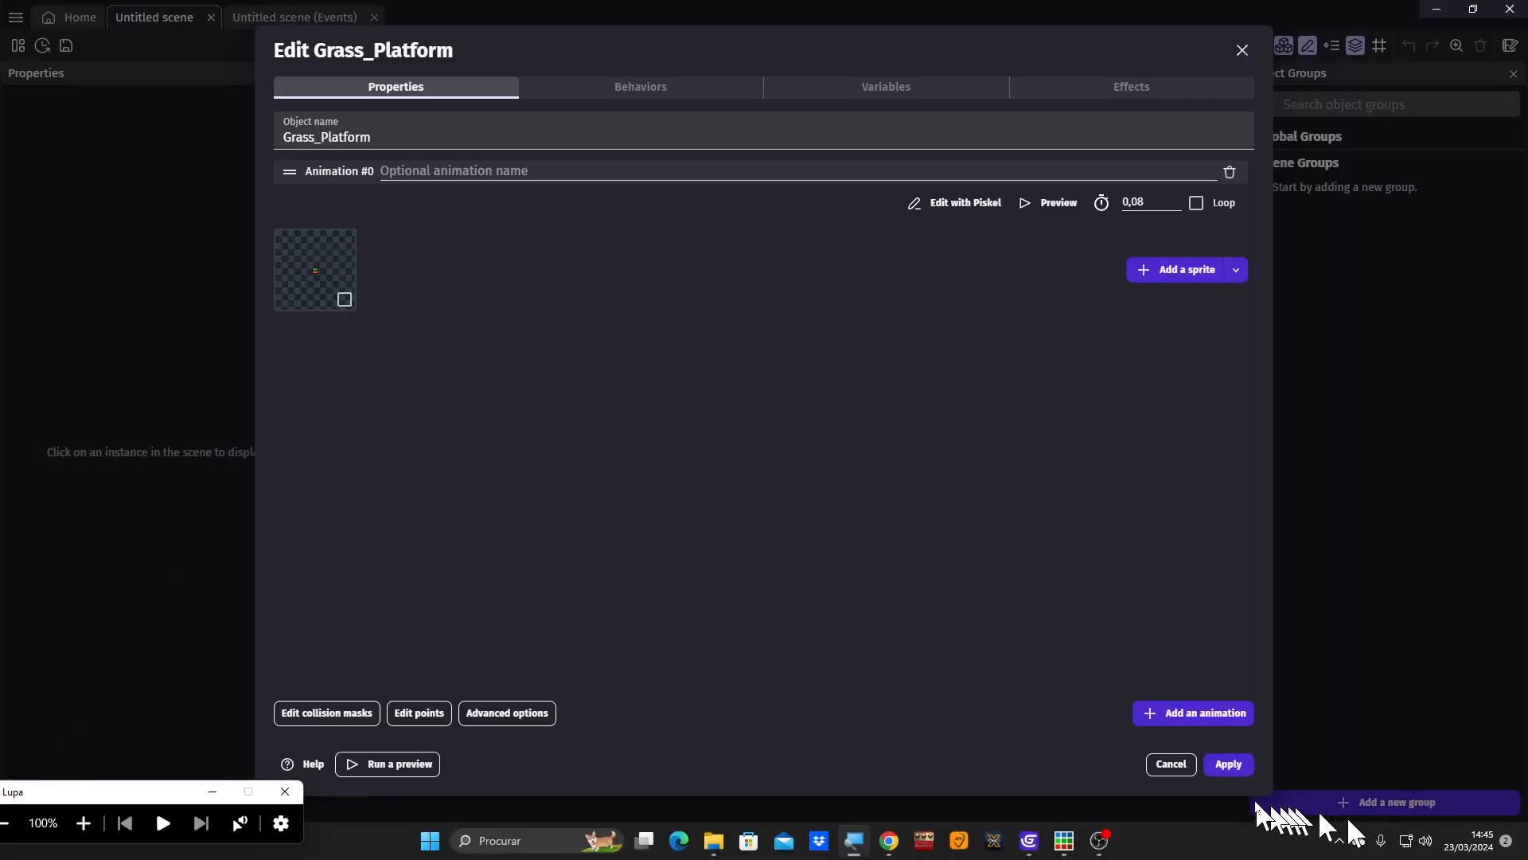
click(1224, 764)
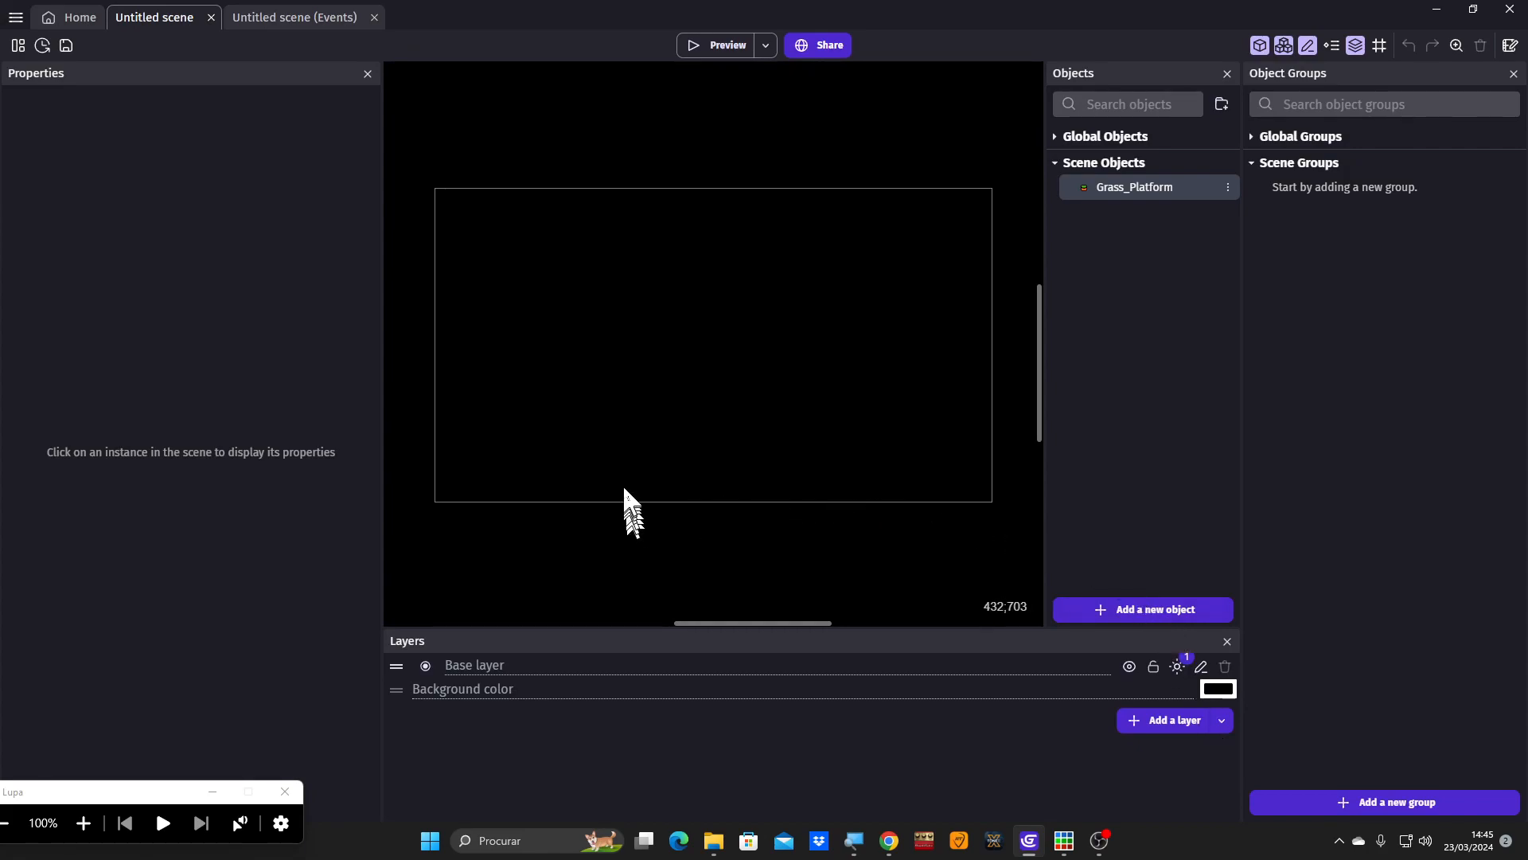
- Place a Grass_Platform instance near the lower-right corner of the scene frame, at X 1216, Y 640
ctrl+scroll(757, 482, up, 2)
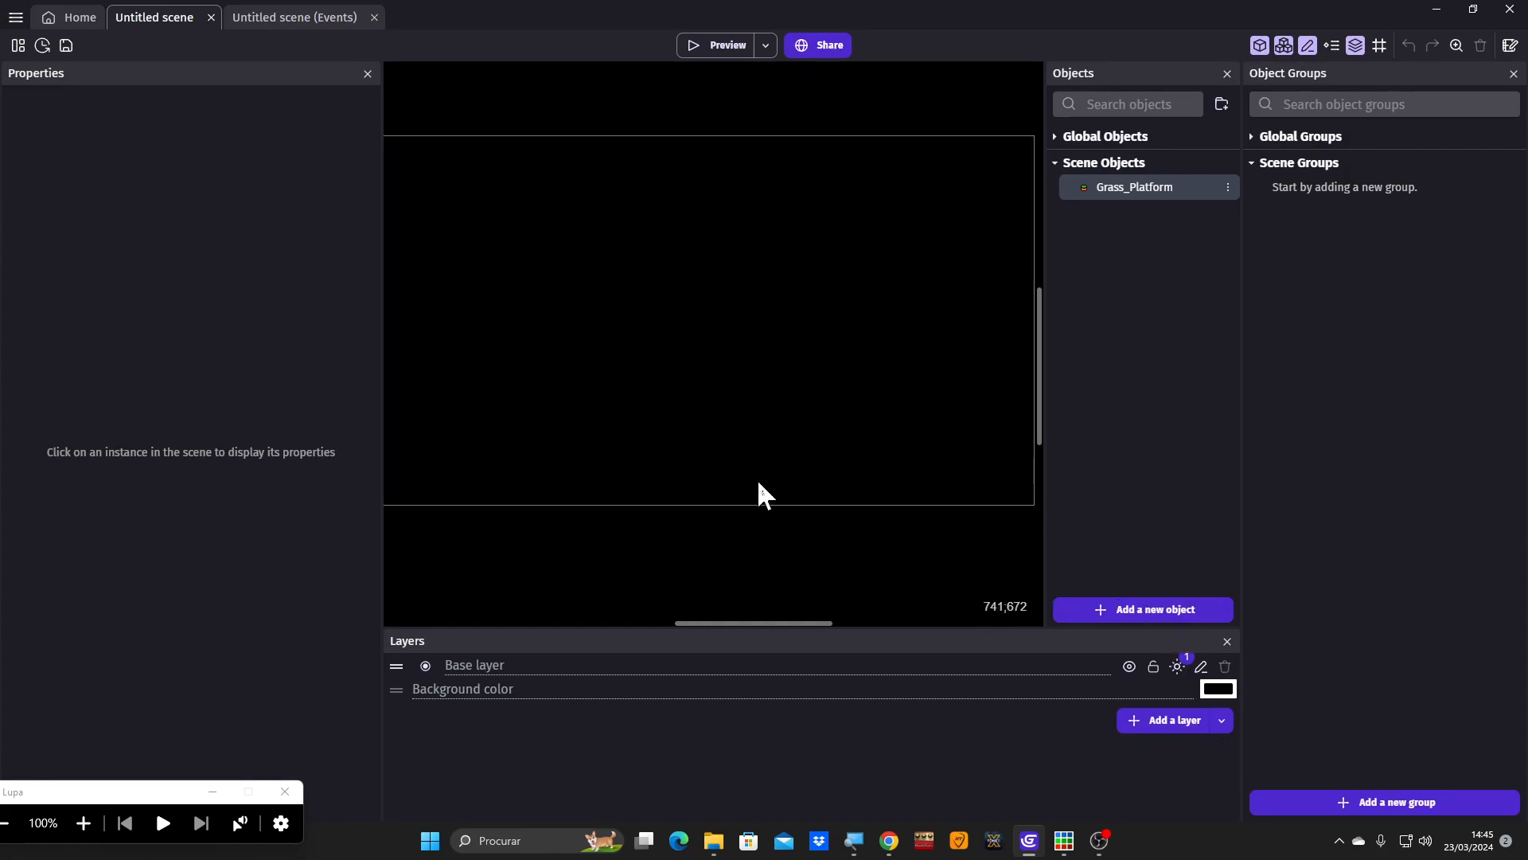
middle_drag(784, 481, 626, 333)
ctrl+scroll(799, 348, up, 5)
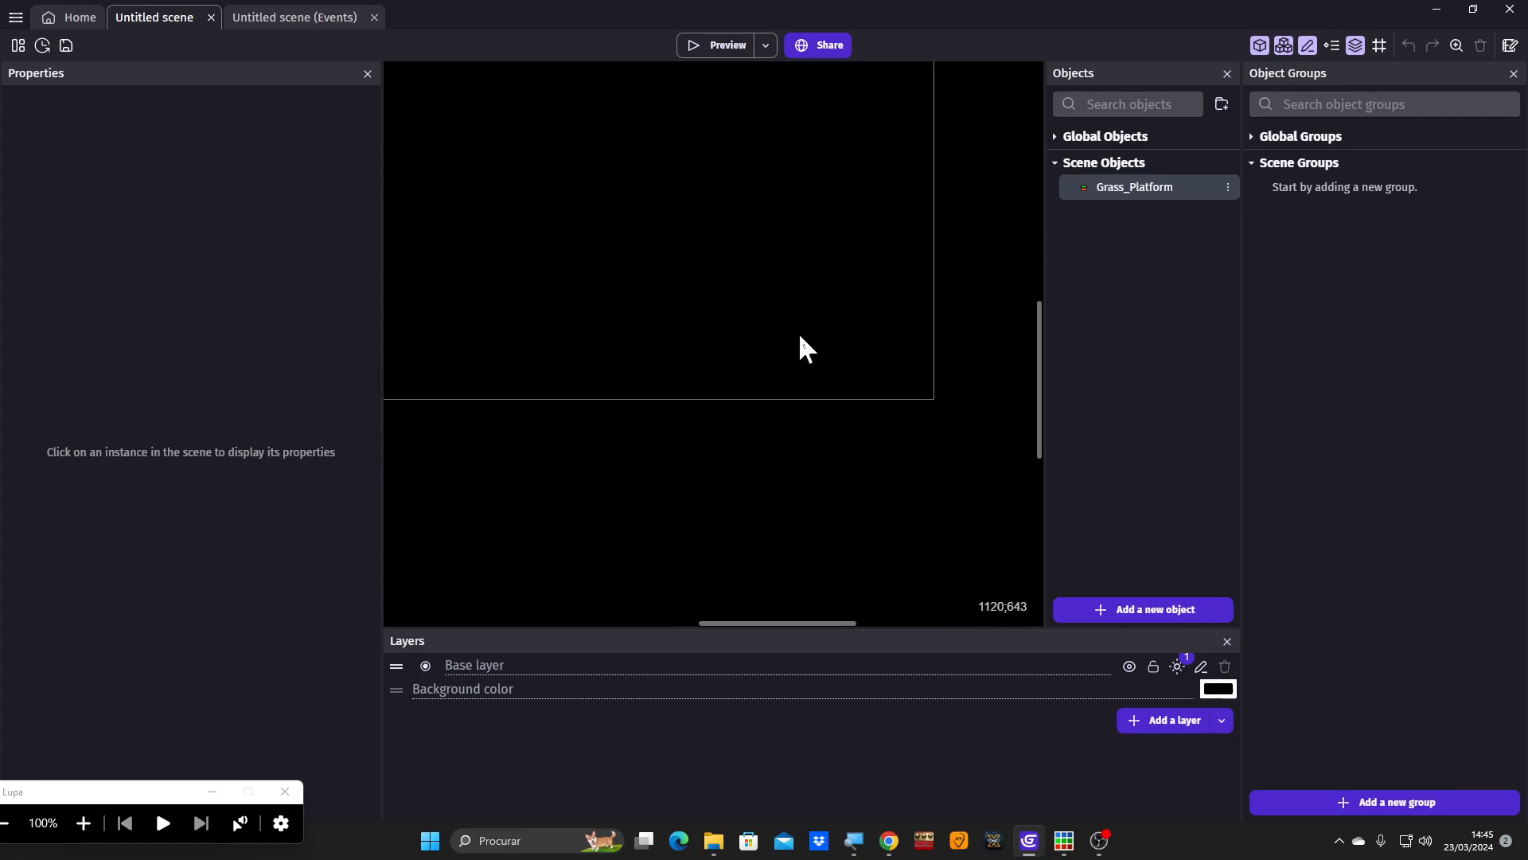
middle_drag(833, 348, 714, 332)
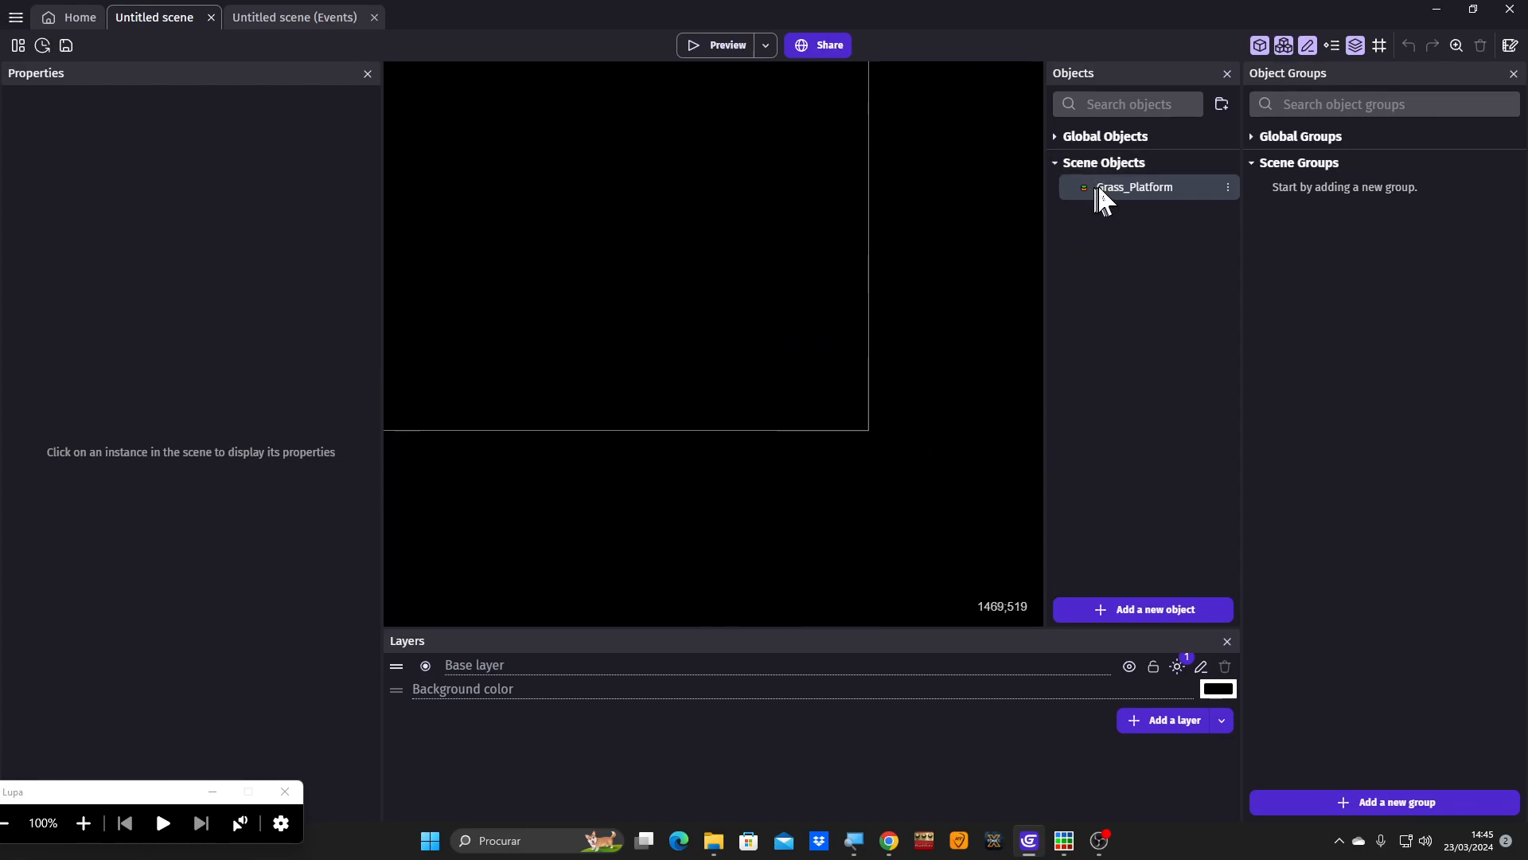
drag(1097, 184, 813, 366)
scroll(756, 399, up, 3)
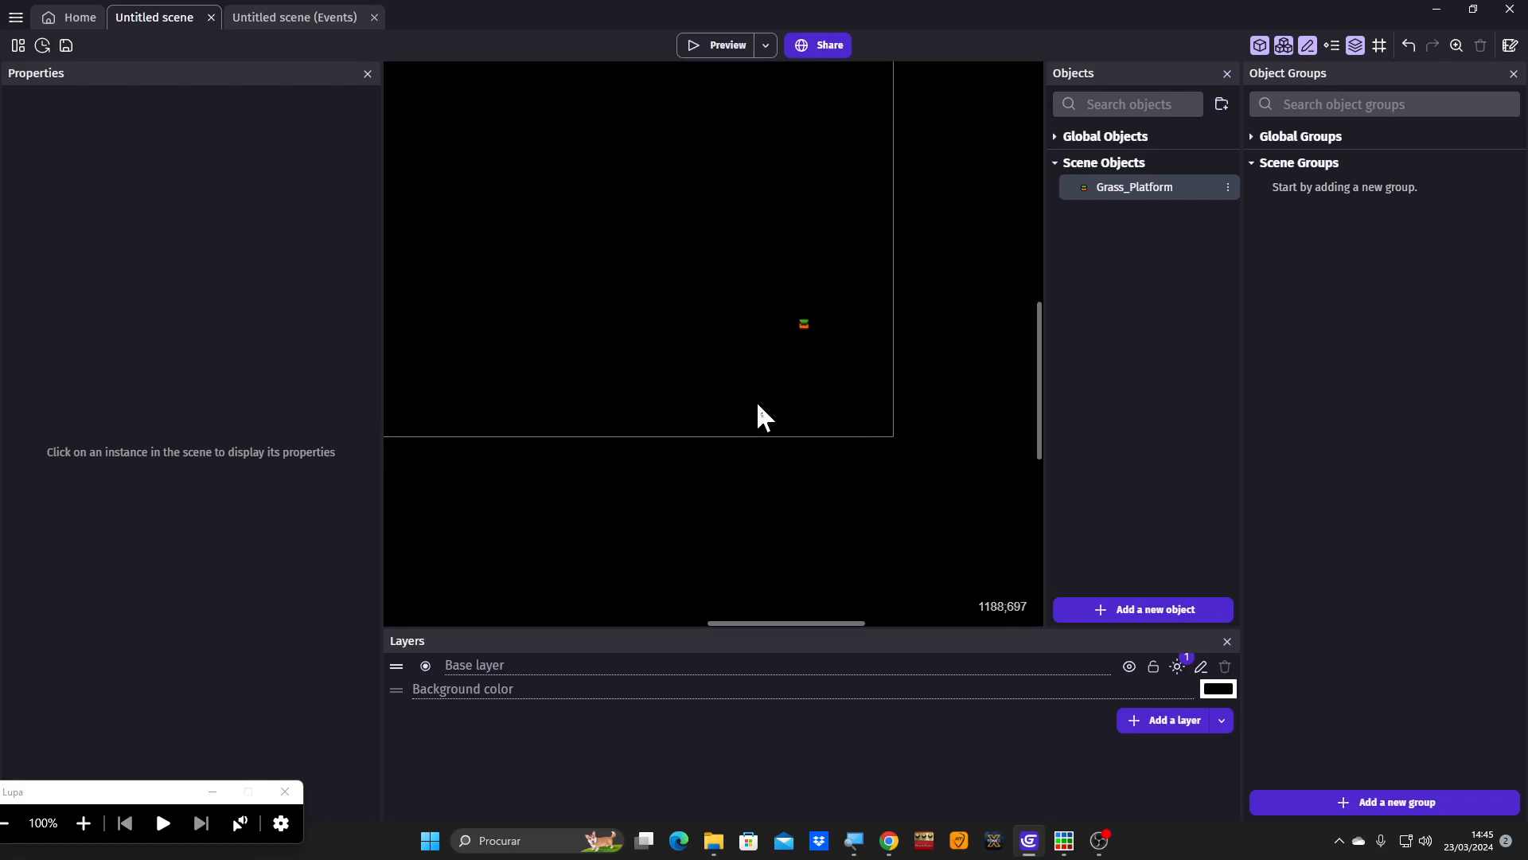
- Open Grass_Platform's image for editing in Piskel and resize it to 64 x 64 px together with its canvas content
mouse_move(812, 315)
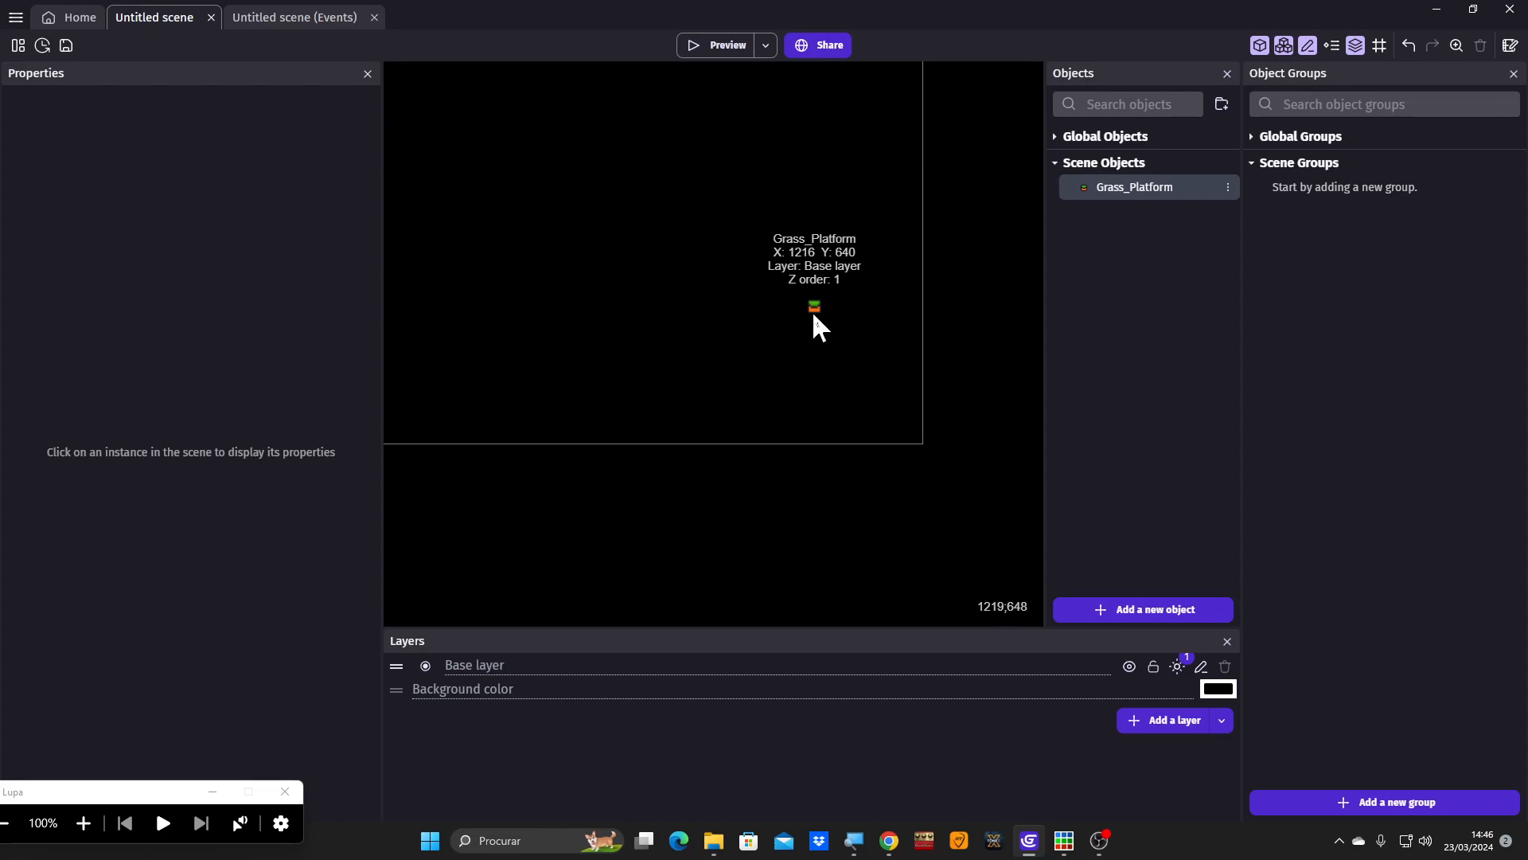
double_click(813, 313)
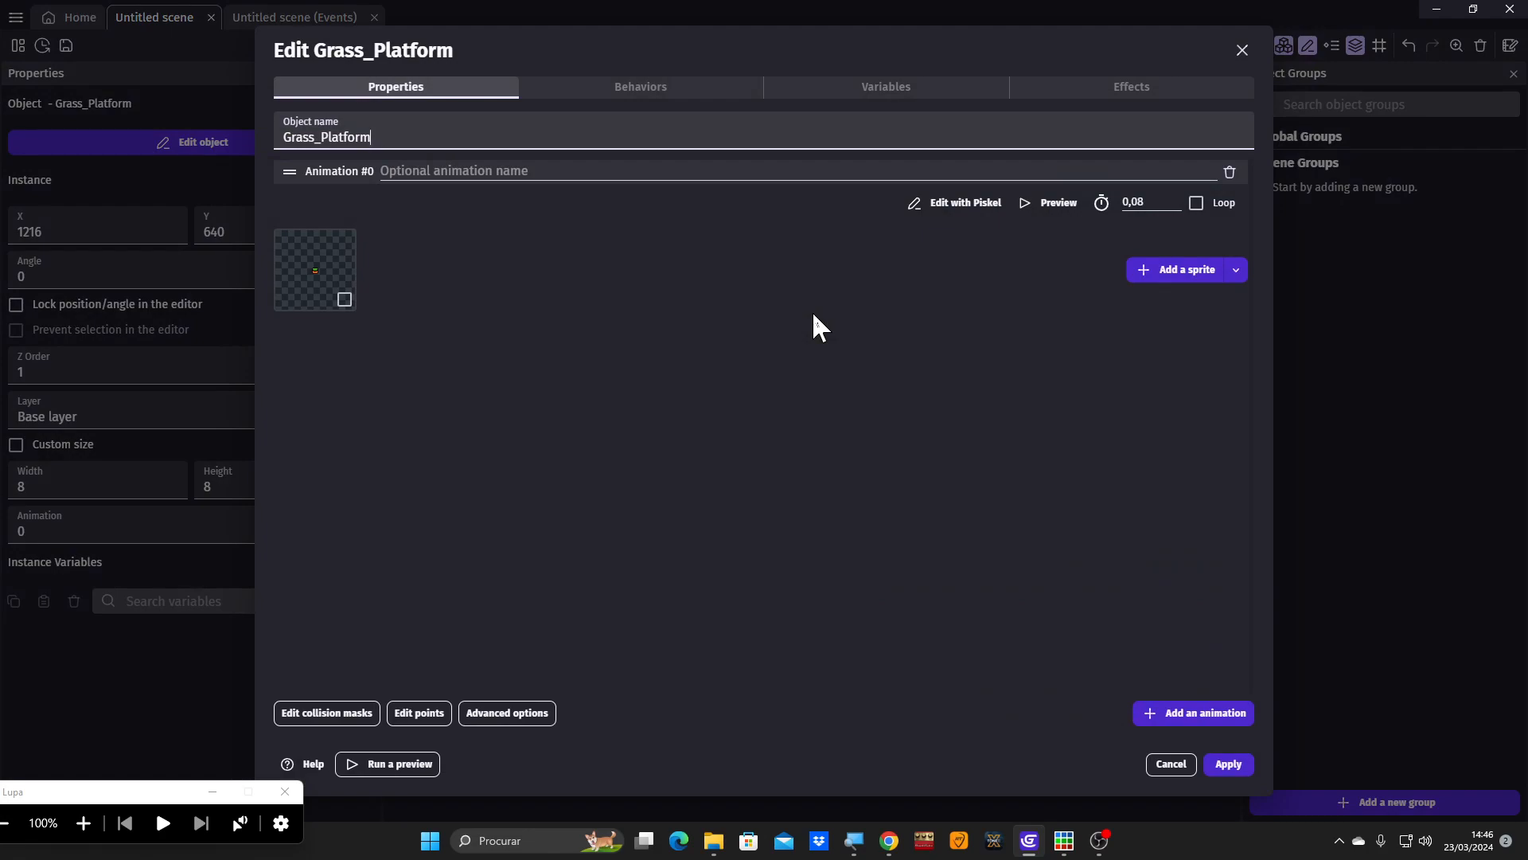
click(955, 205)
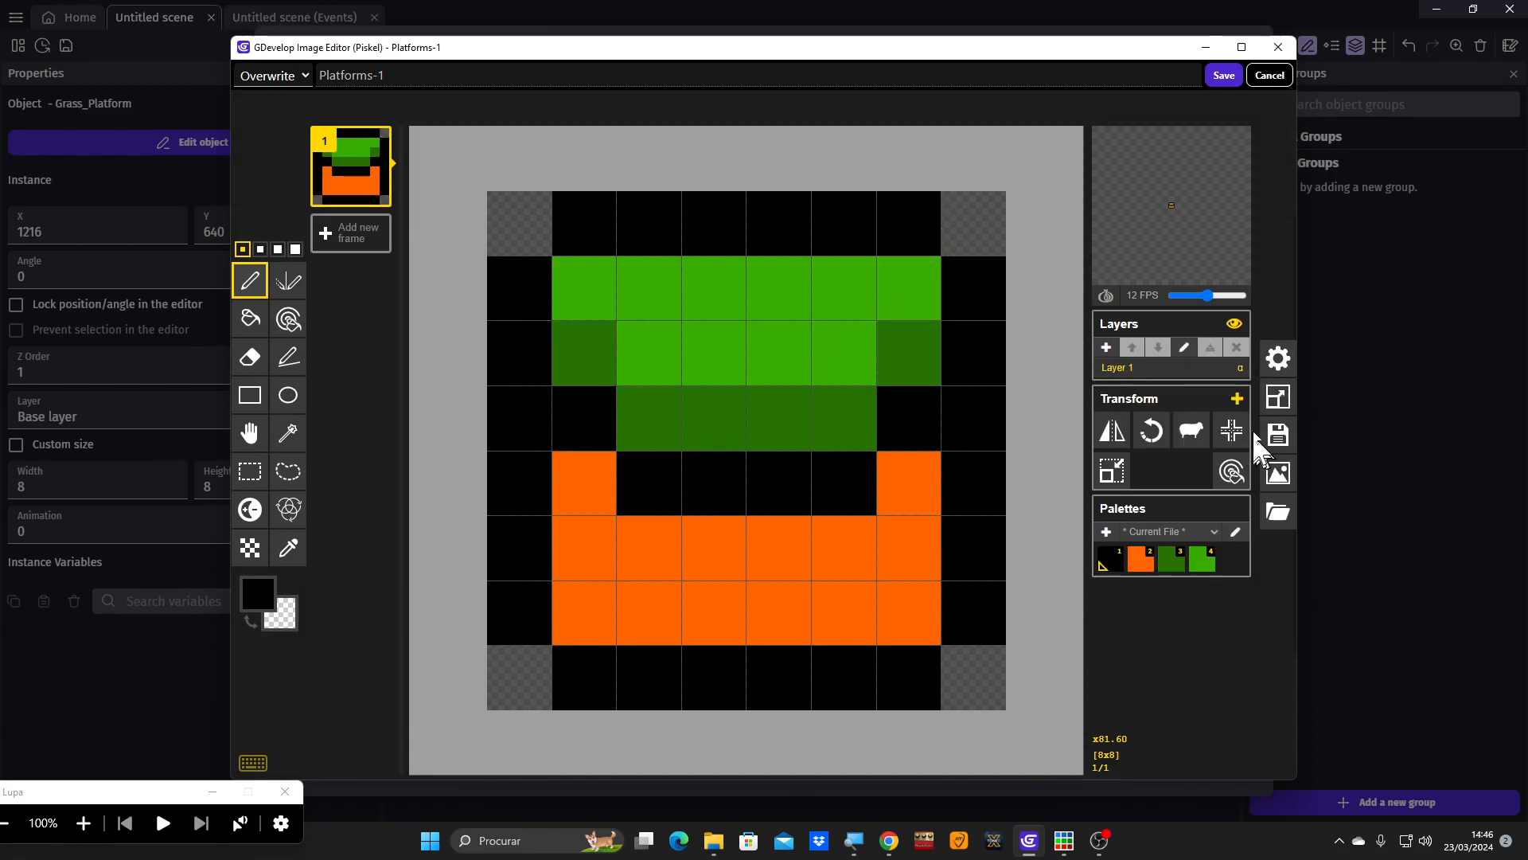
click(1277, 395)
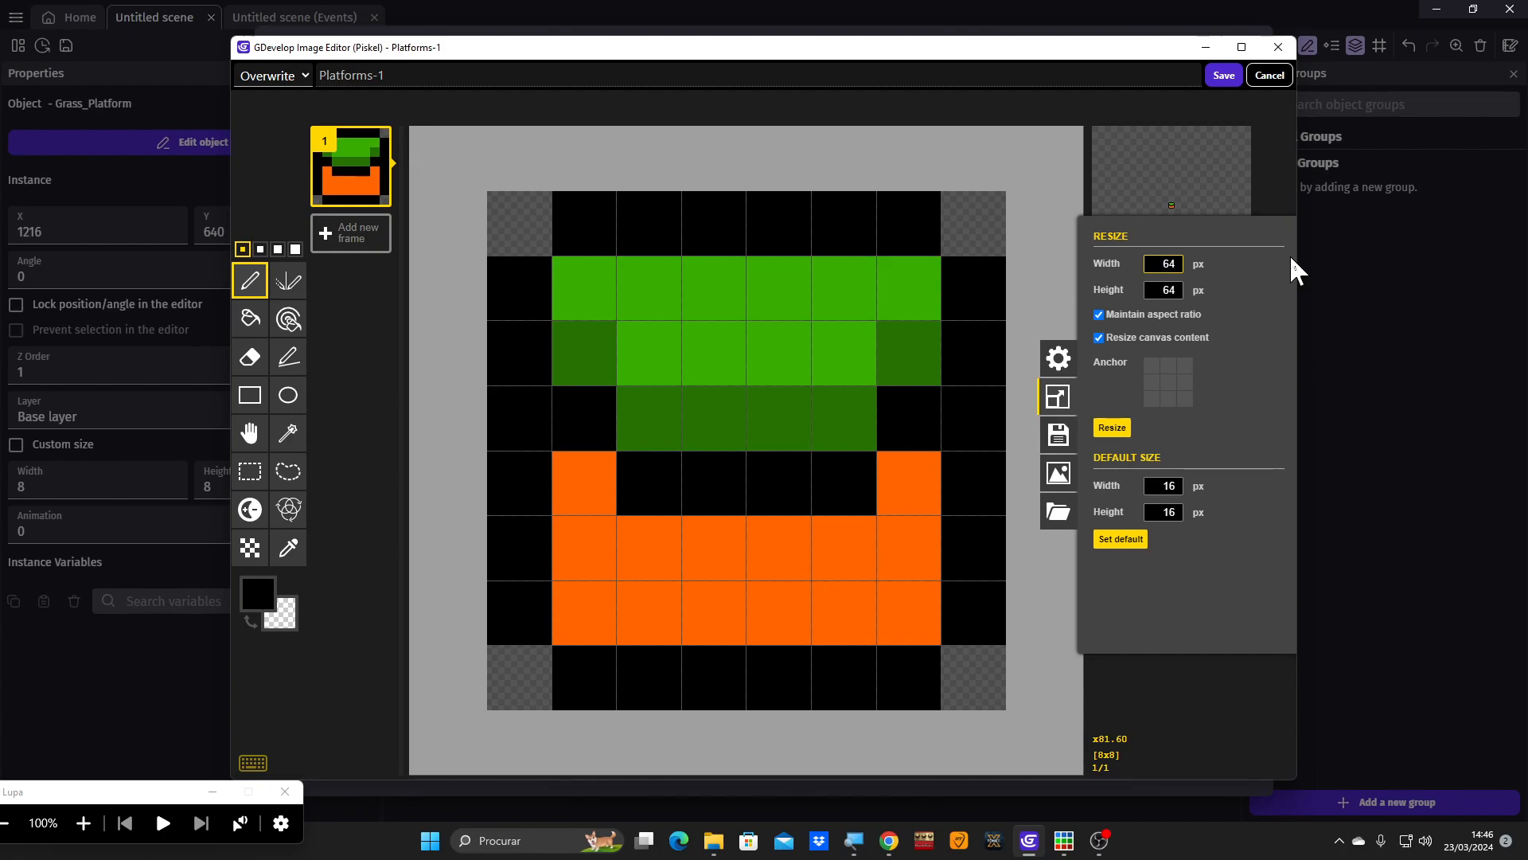
key(Return)
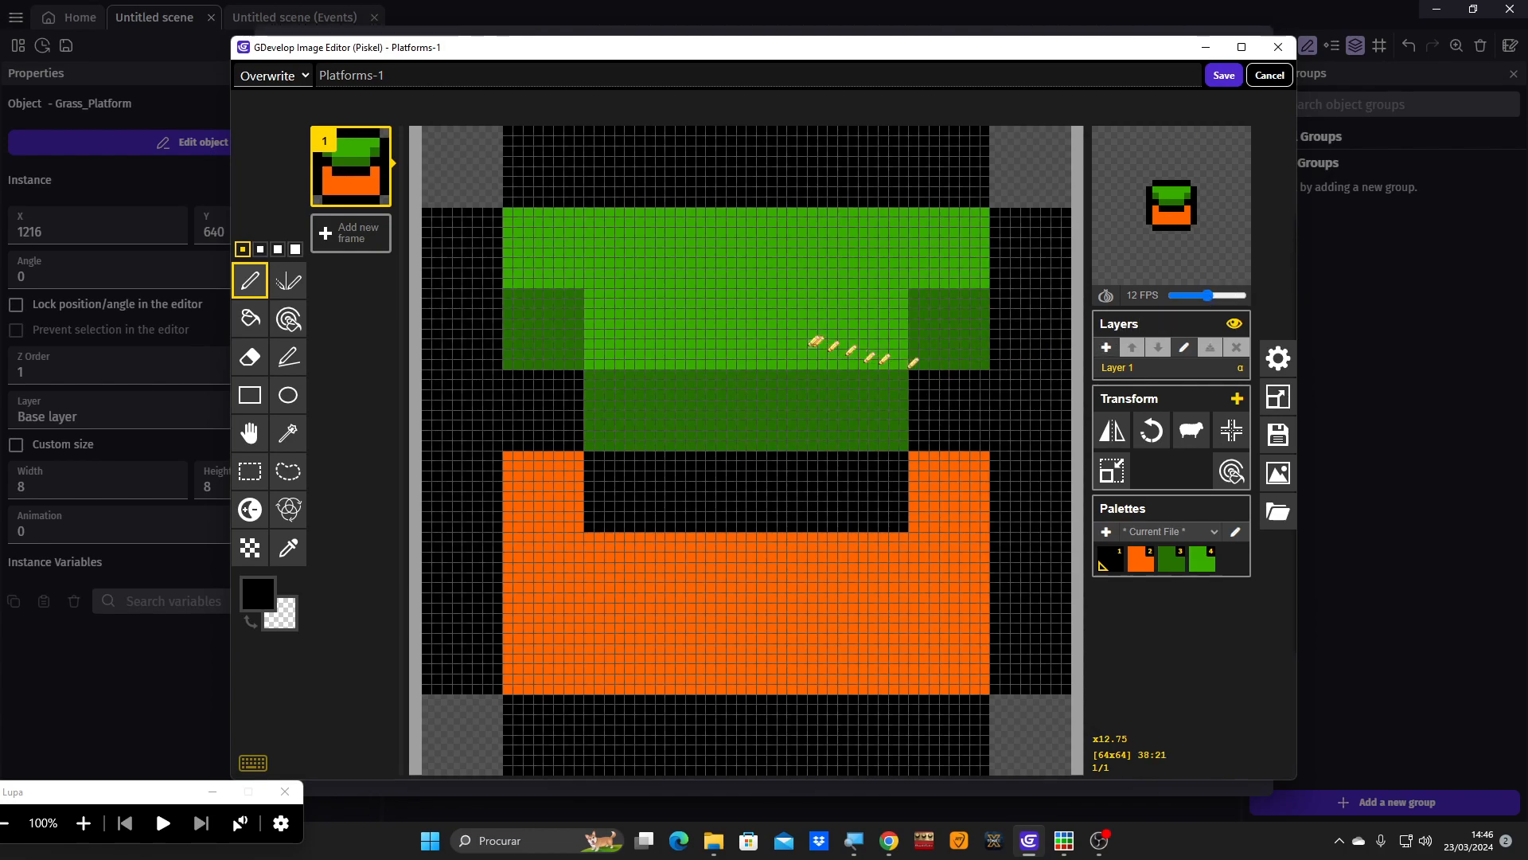
- Inspect the enlarged block's pixels, save the image over Platforms-1 and apply the changes to Grass_Platform
scroll(883, 366, up, 5)
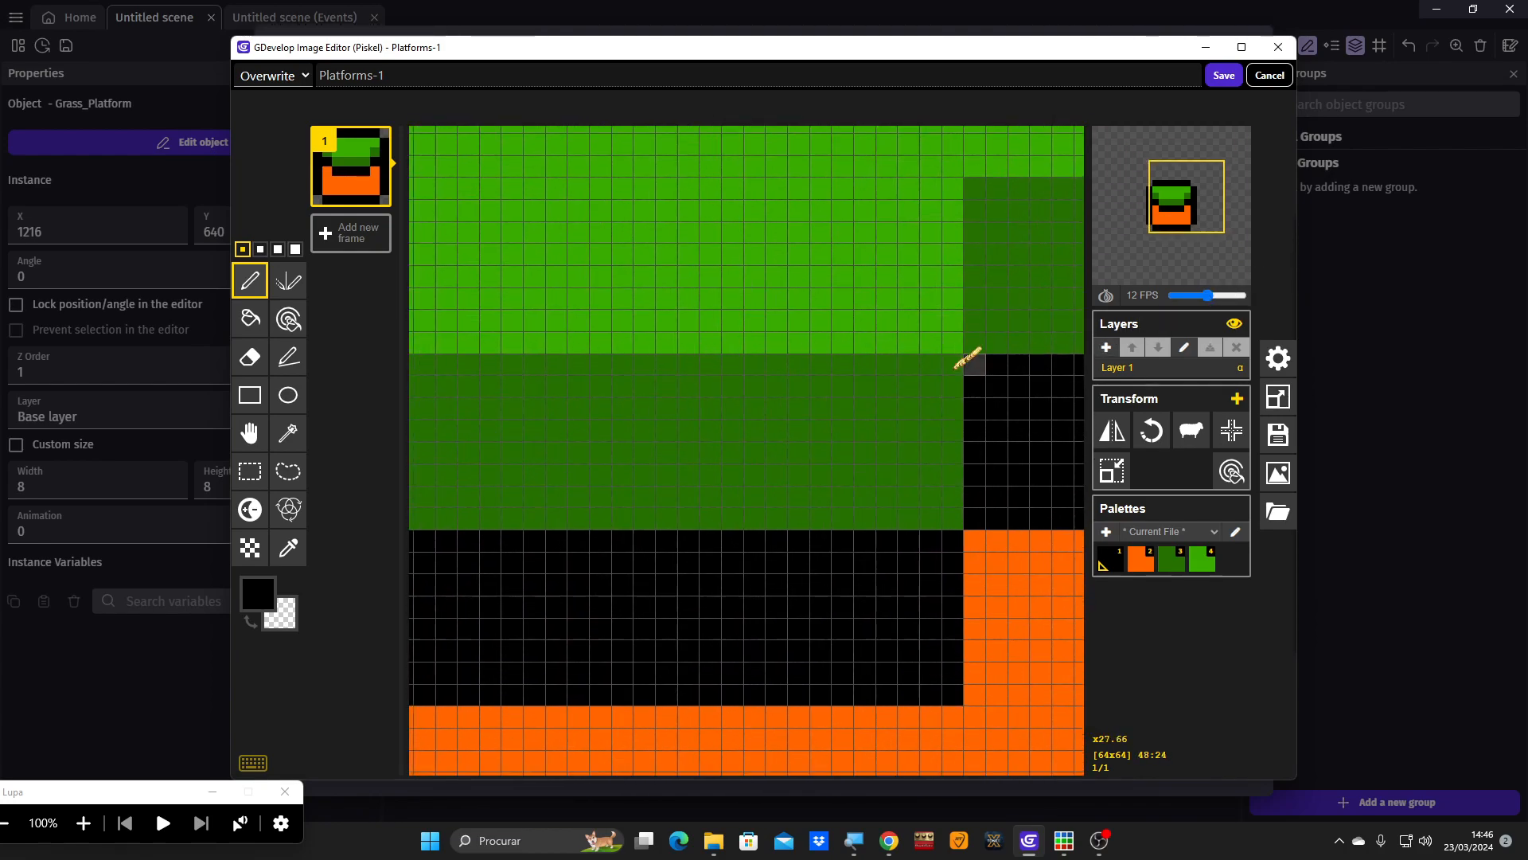
scroll(991, 328, up, 1)
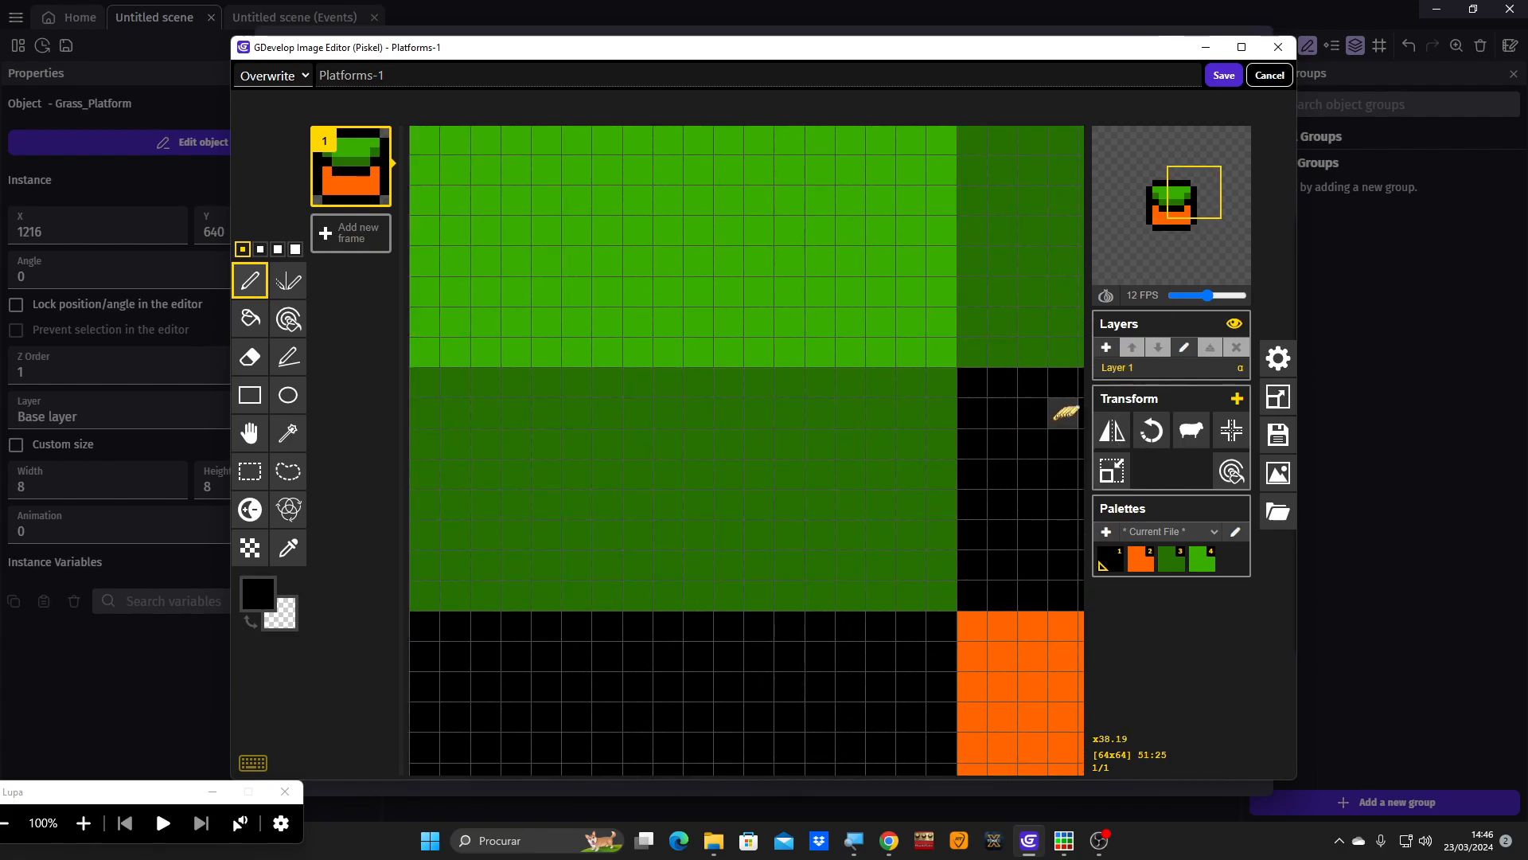
scroll(1005, 411, down, 2)
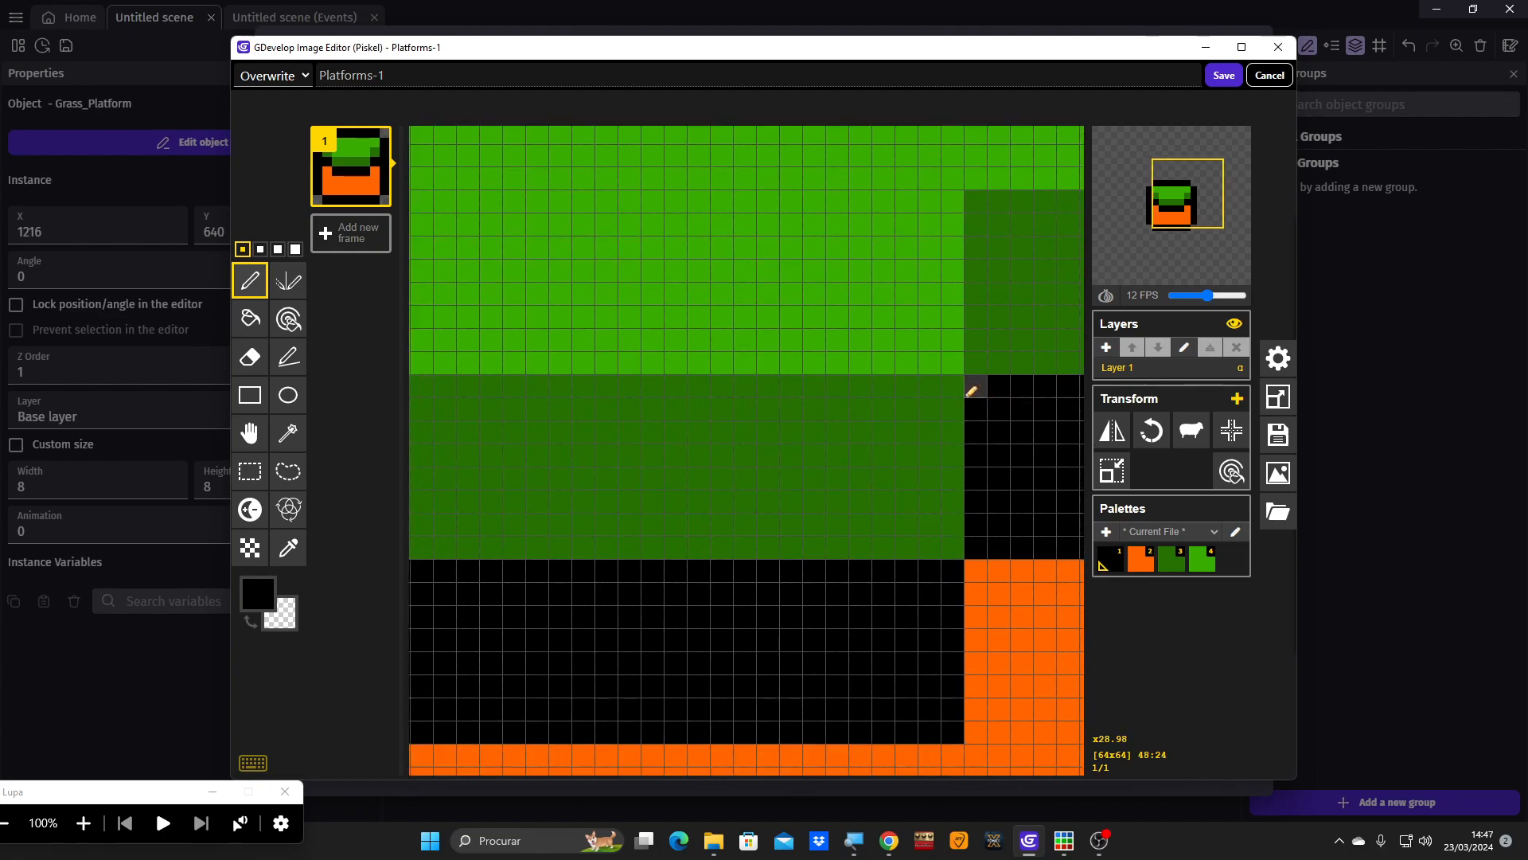
scroll(1014, 461, down, 3)
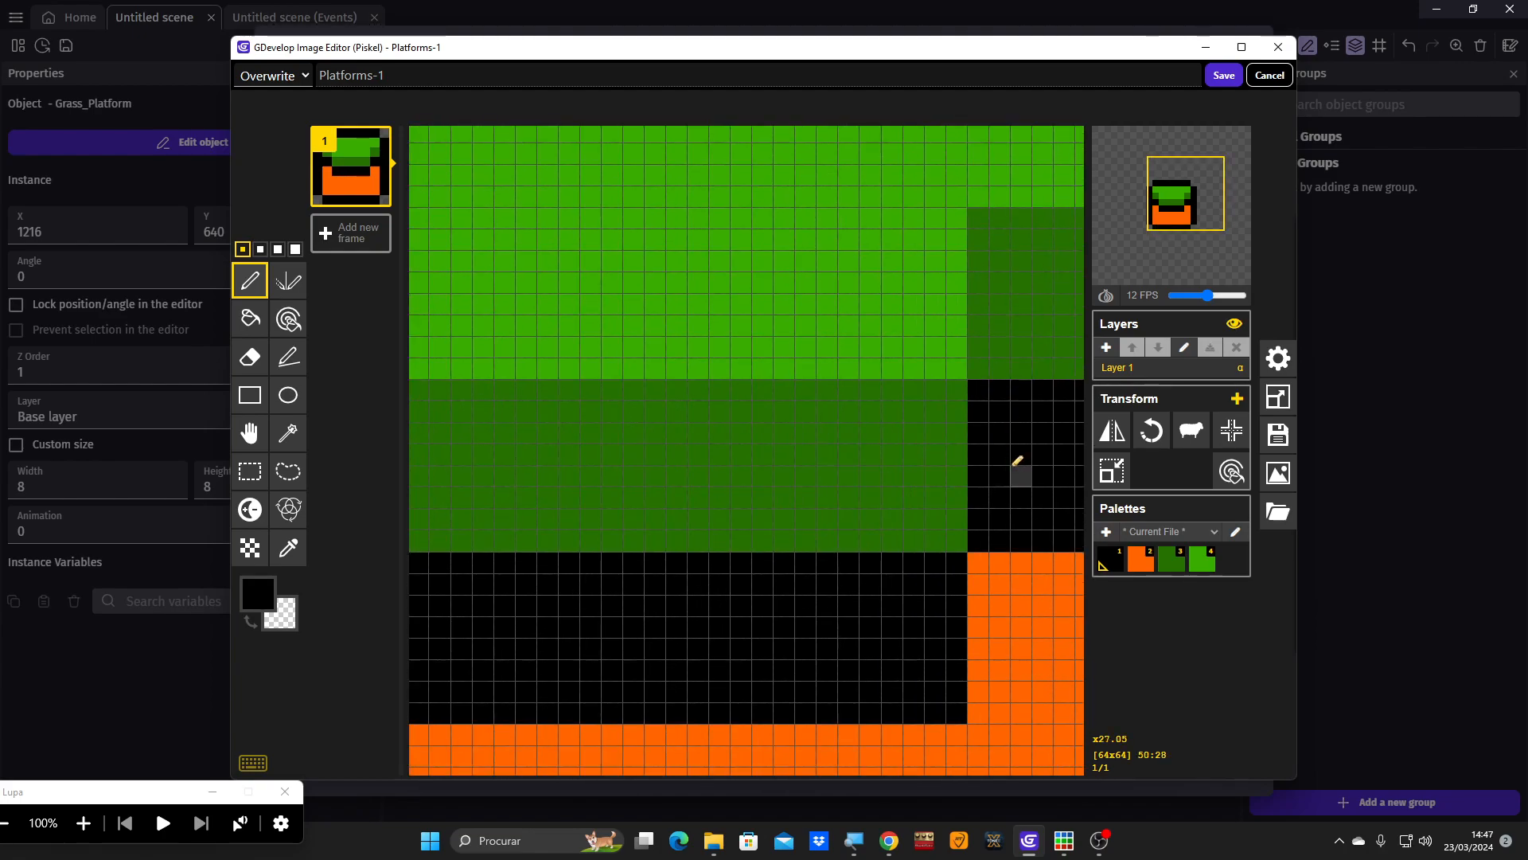
scroll(1013, 461, down, 4)
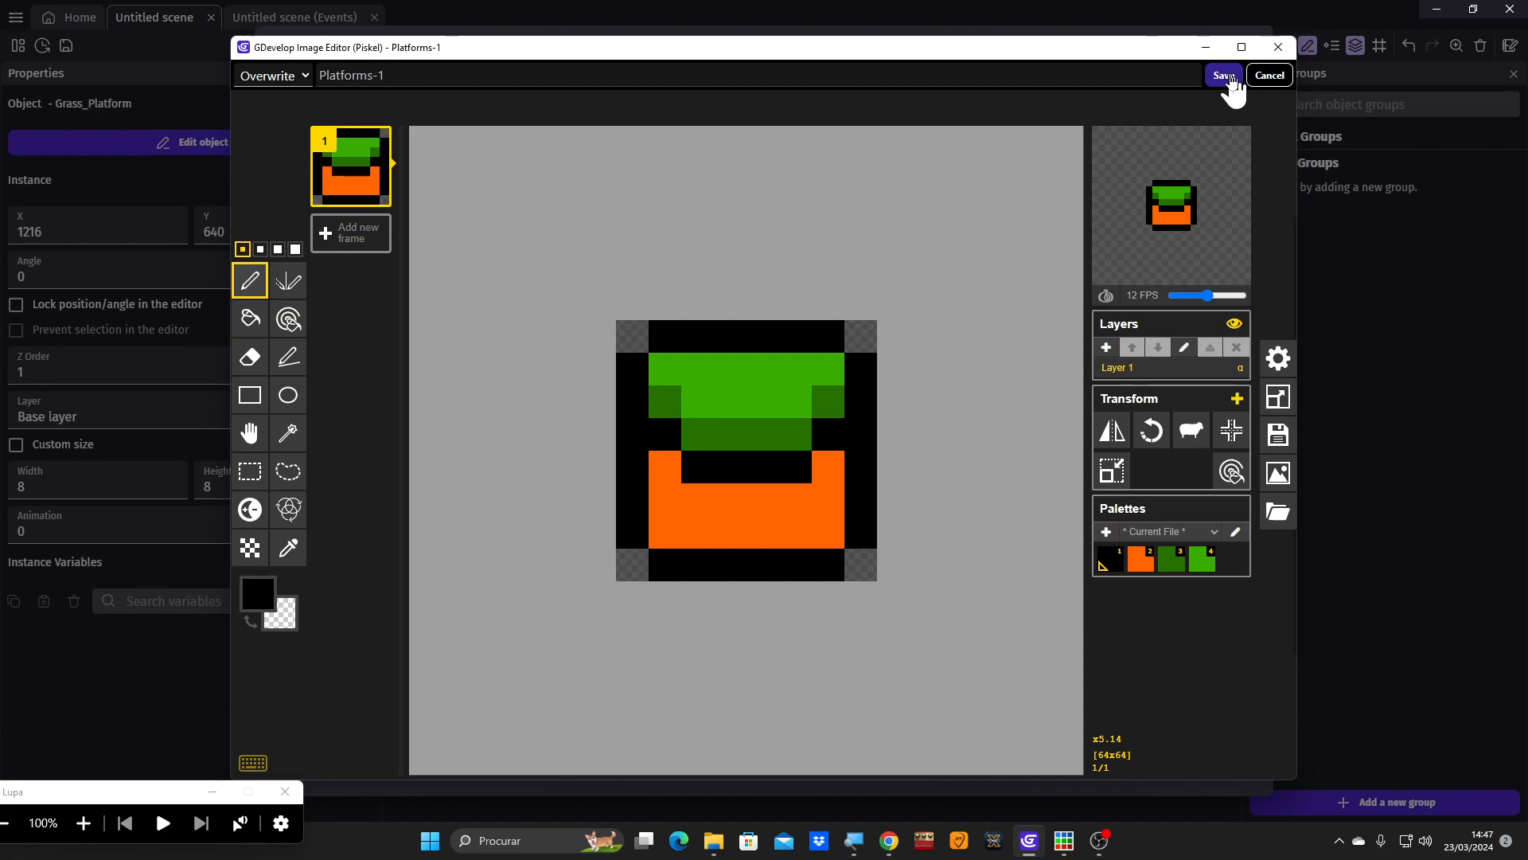
click(1225, 75)
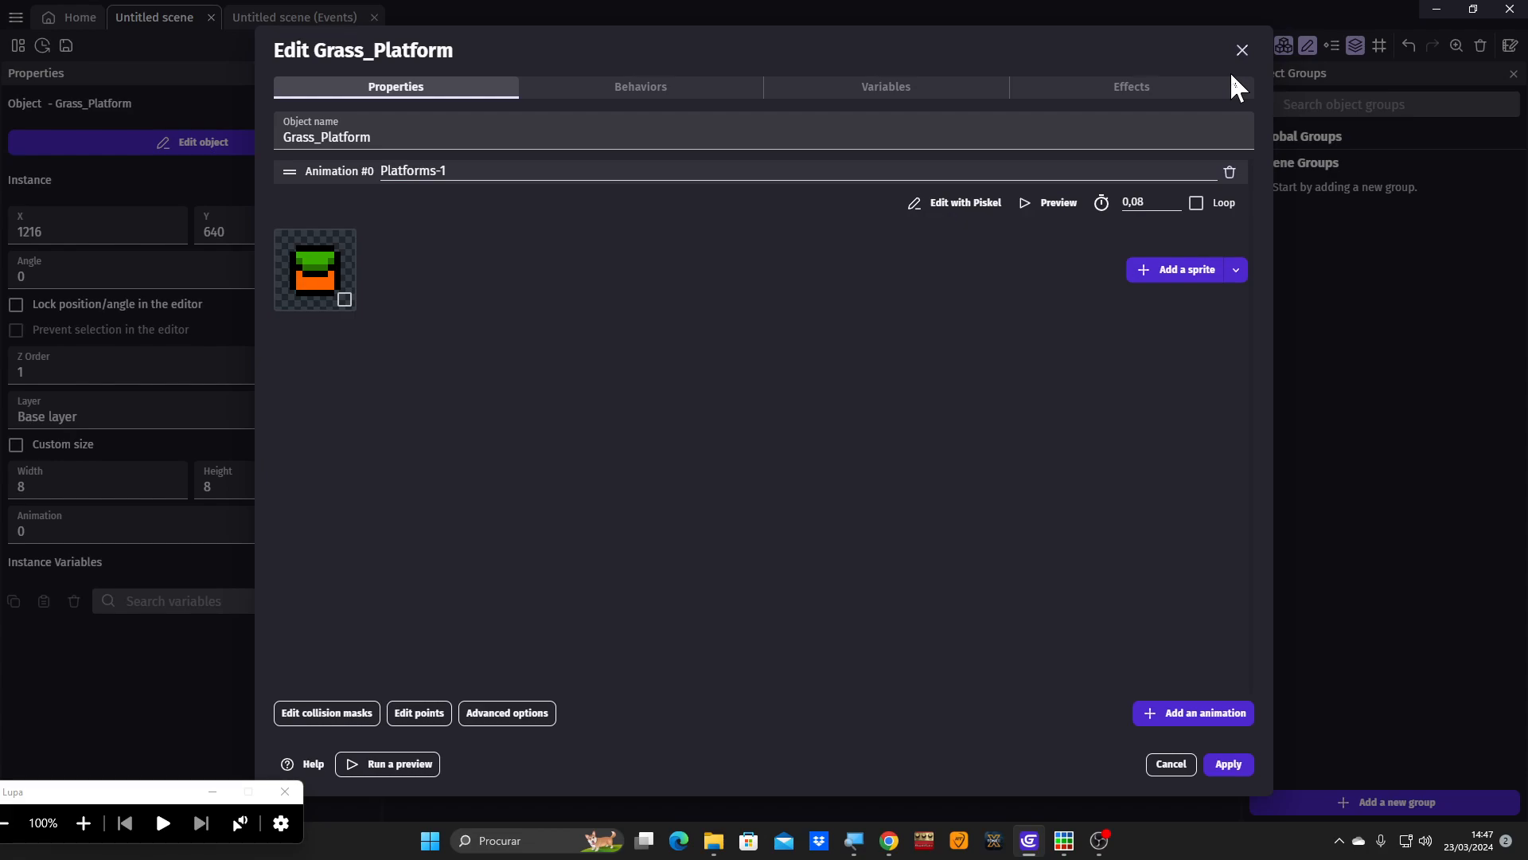
click(1228, 763)
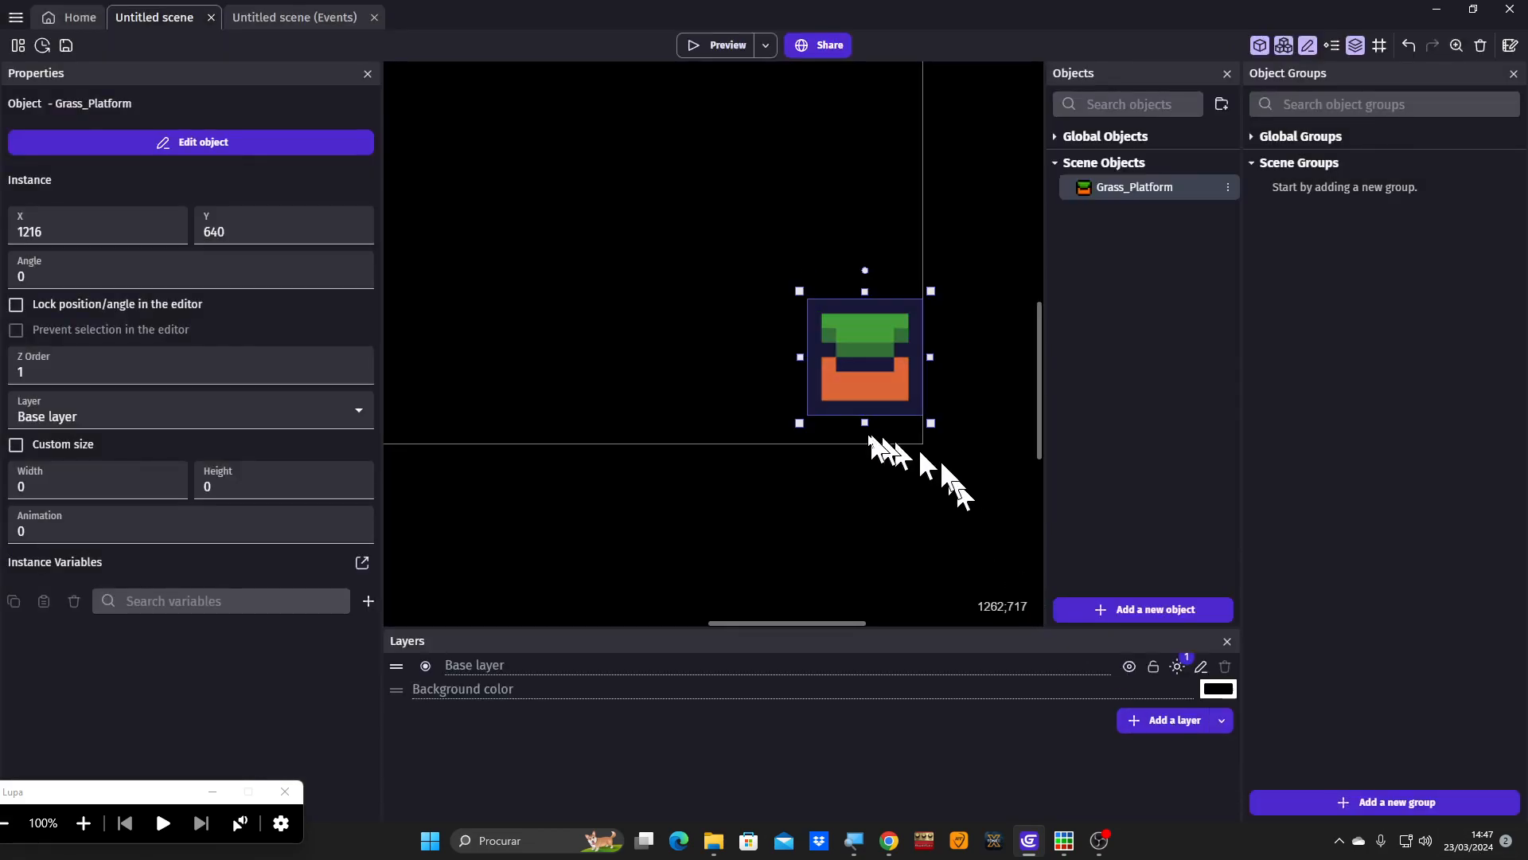
- Place four more Grass_Platform blocks side by side, extending the row leftward from the existing block to X 960 at Y 640
click(741, 409)
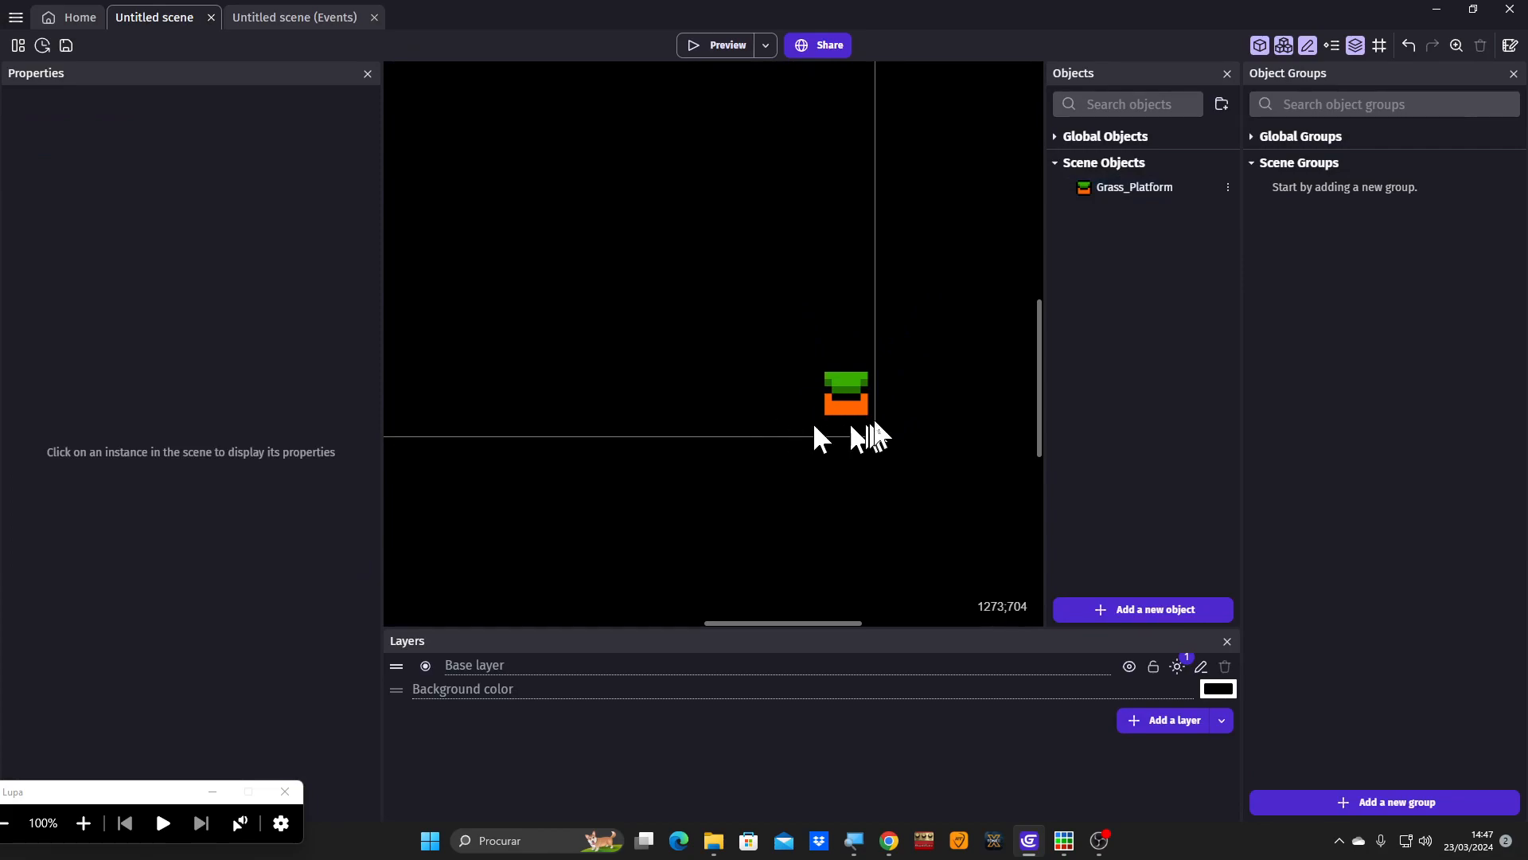
click(841, 410)
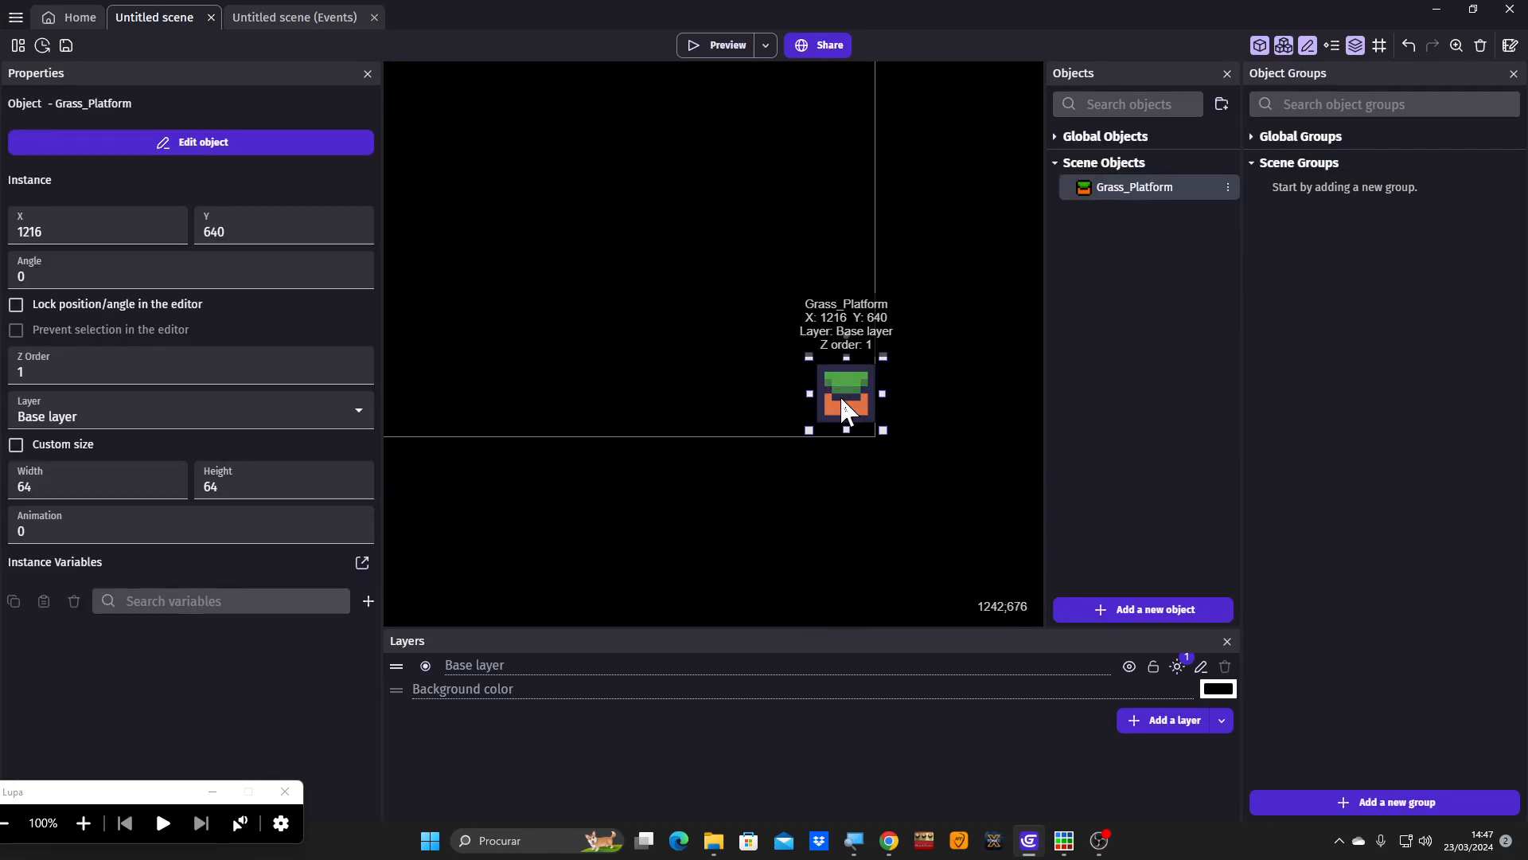
click(734, 386)
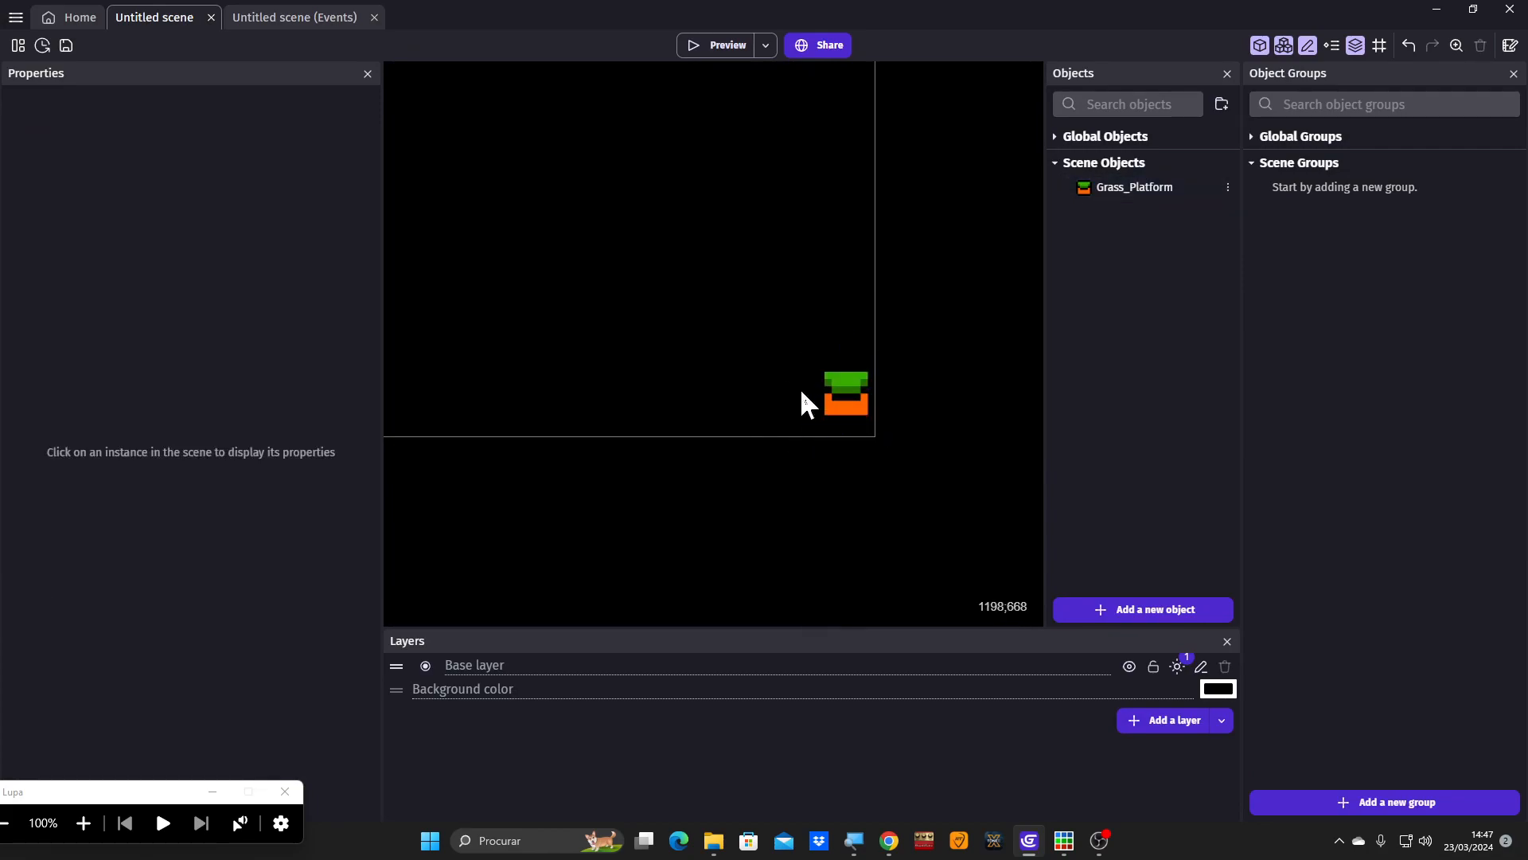
click(800, 388)
click(753, 386)
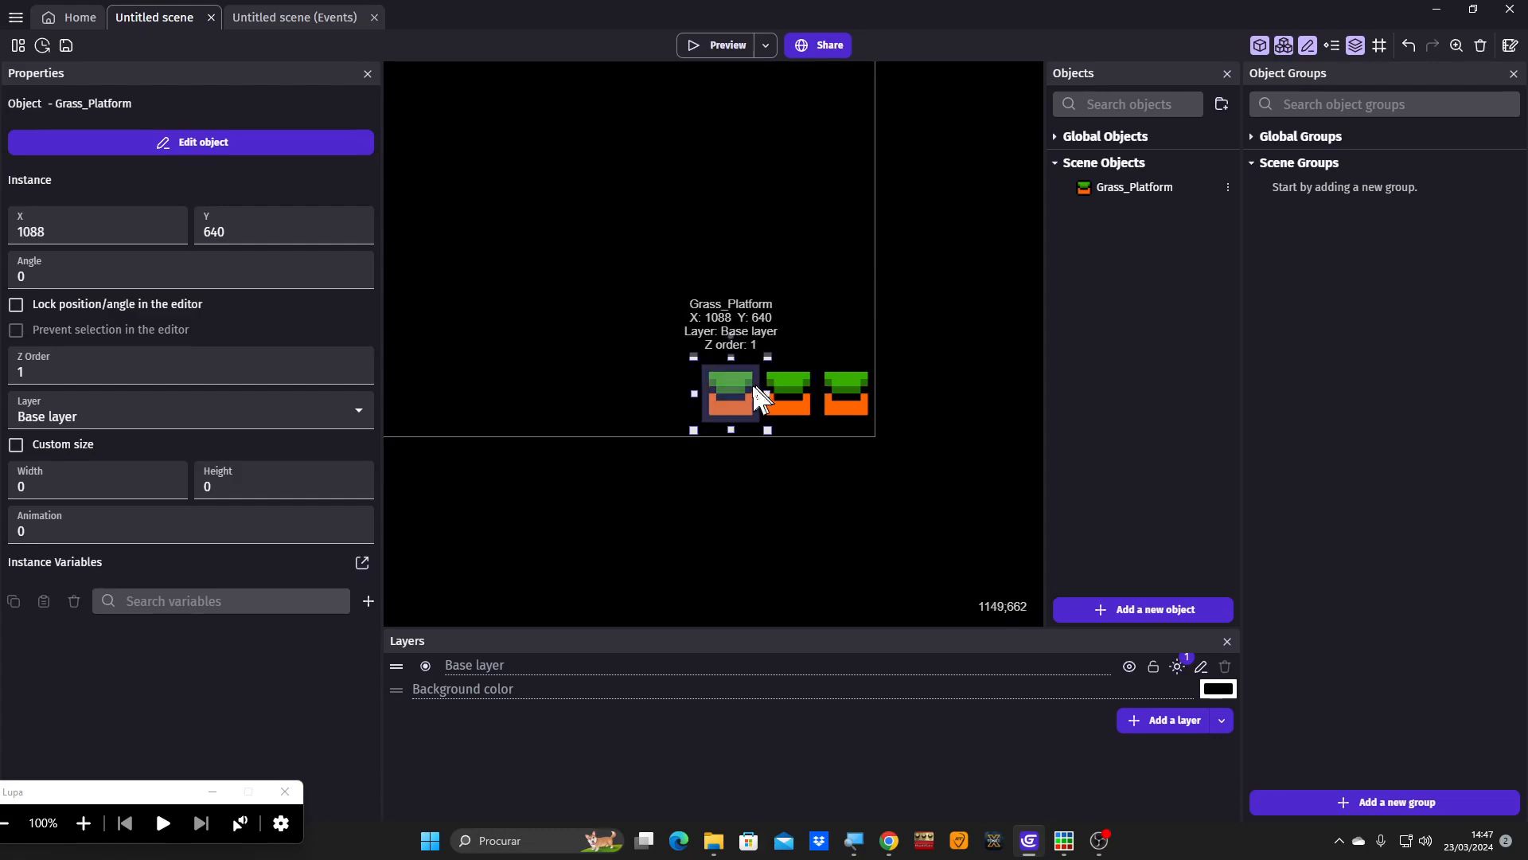
click(673, 394)
click(630, 392)
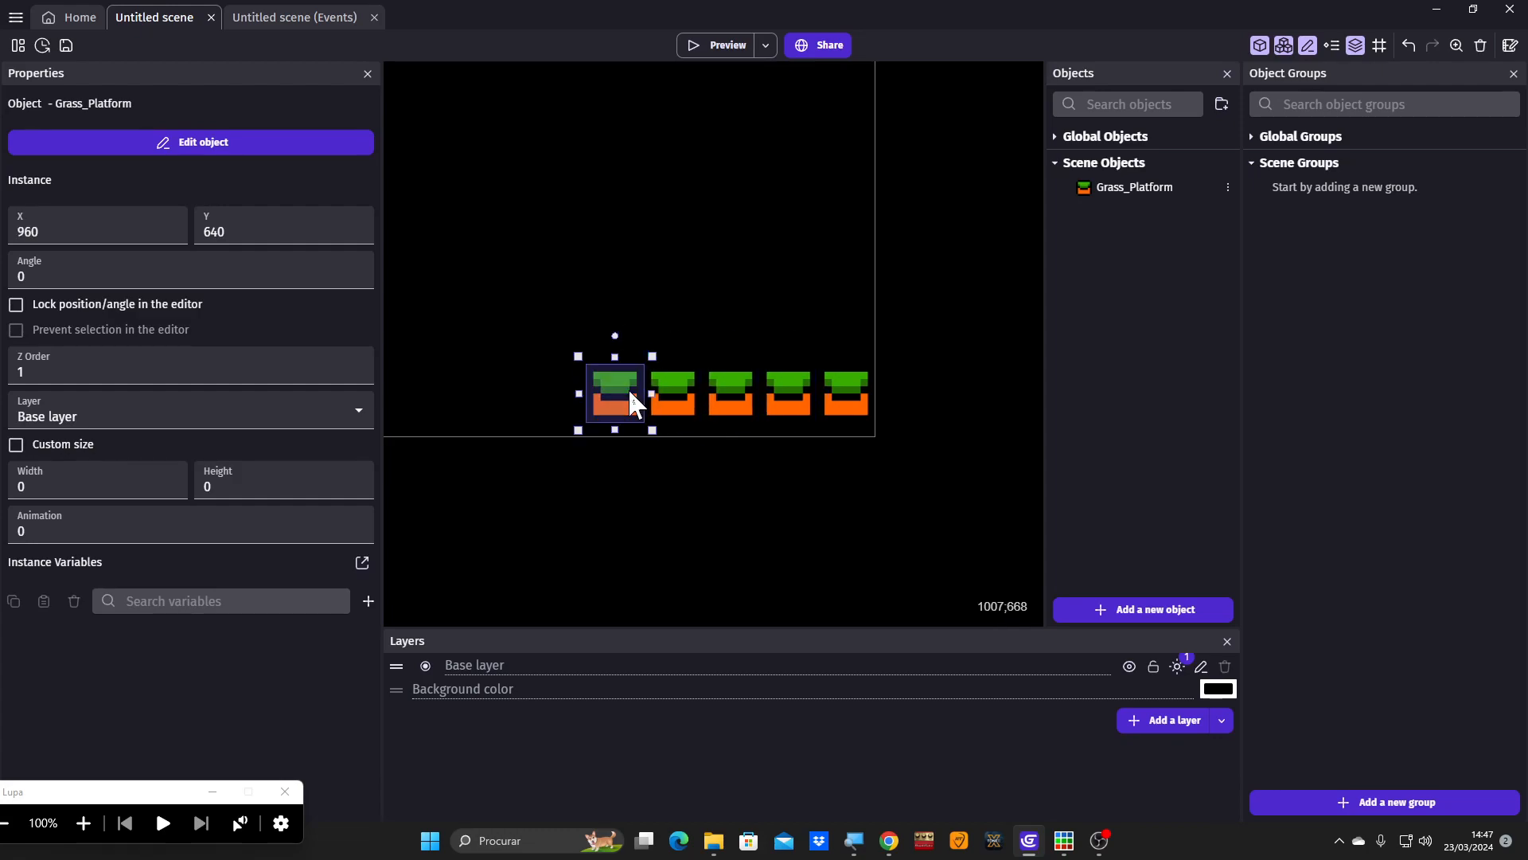
- Examine the Grass_Platform row up close, checking the gaps between neighbouring blocks and the leftmost block's 64 x 64 bounds
click(731, 285)
scroll(667, 349, up, 3)
scroll(667, 351, up, 4)
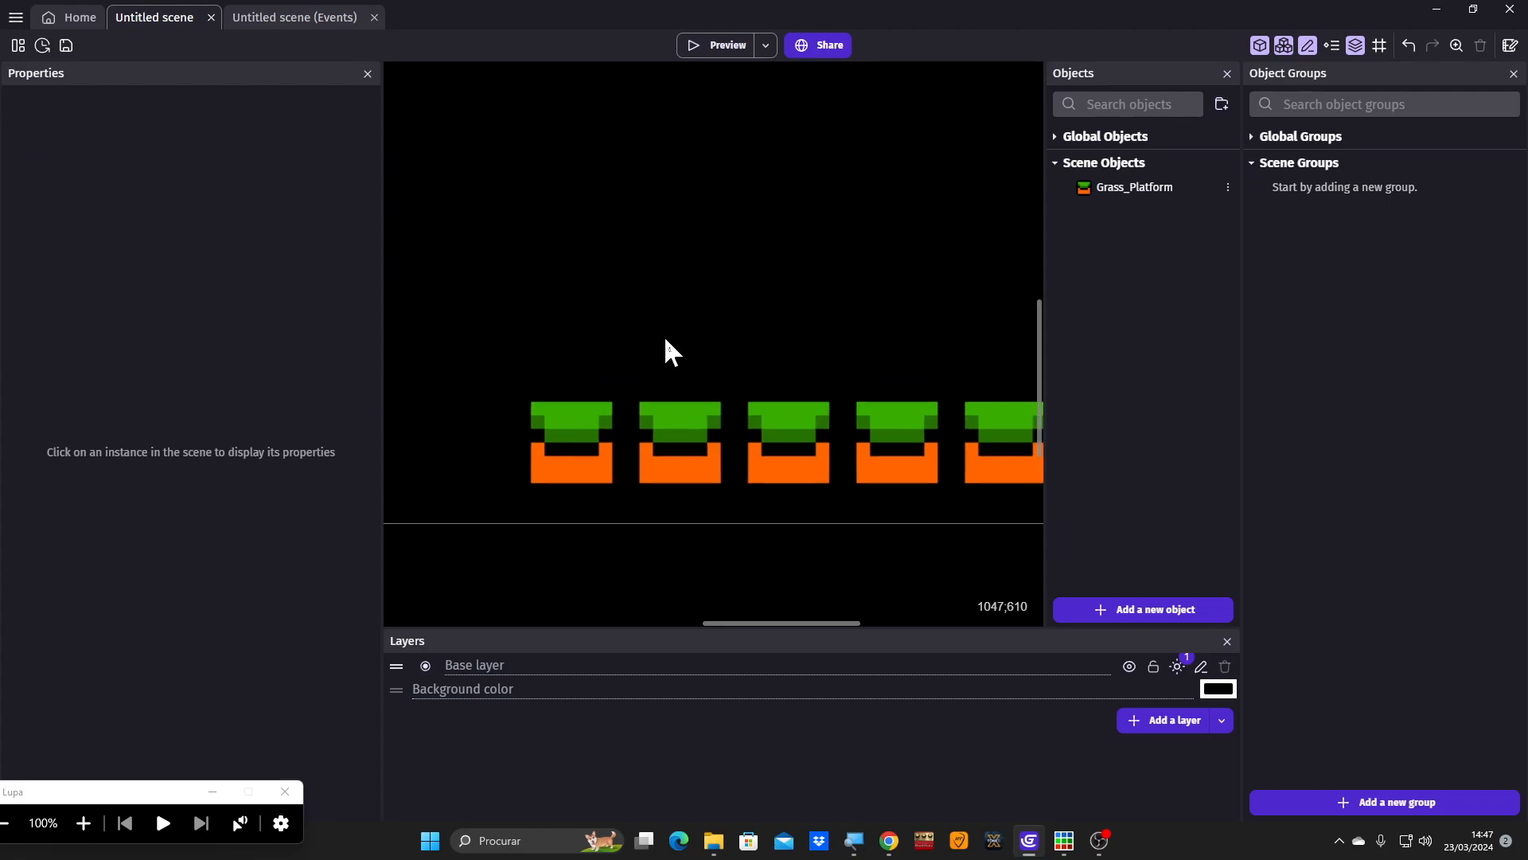
scroll(791, 415, up, 4)
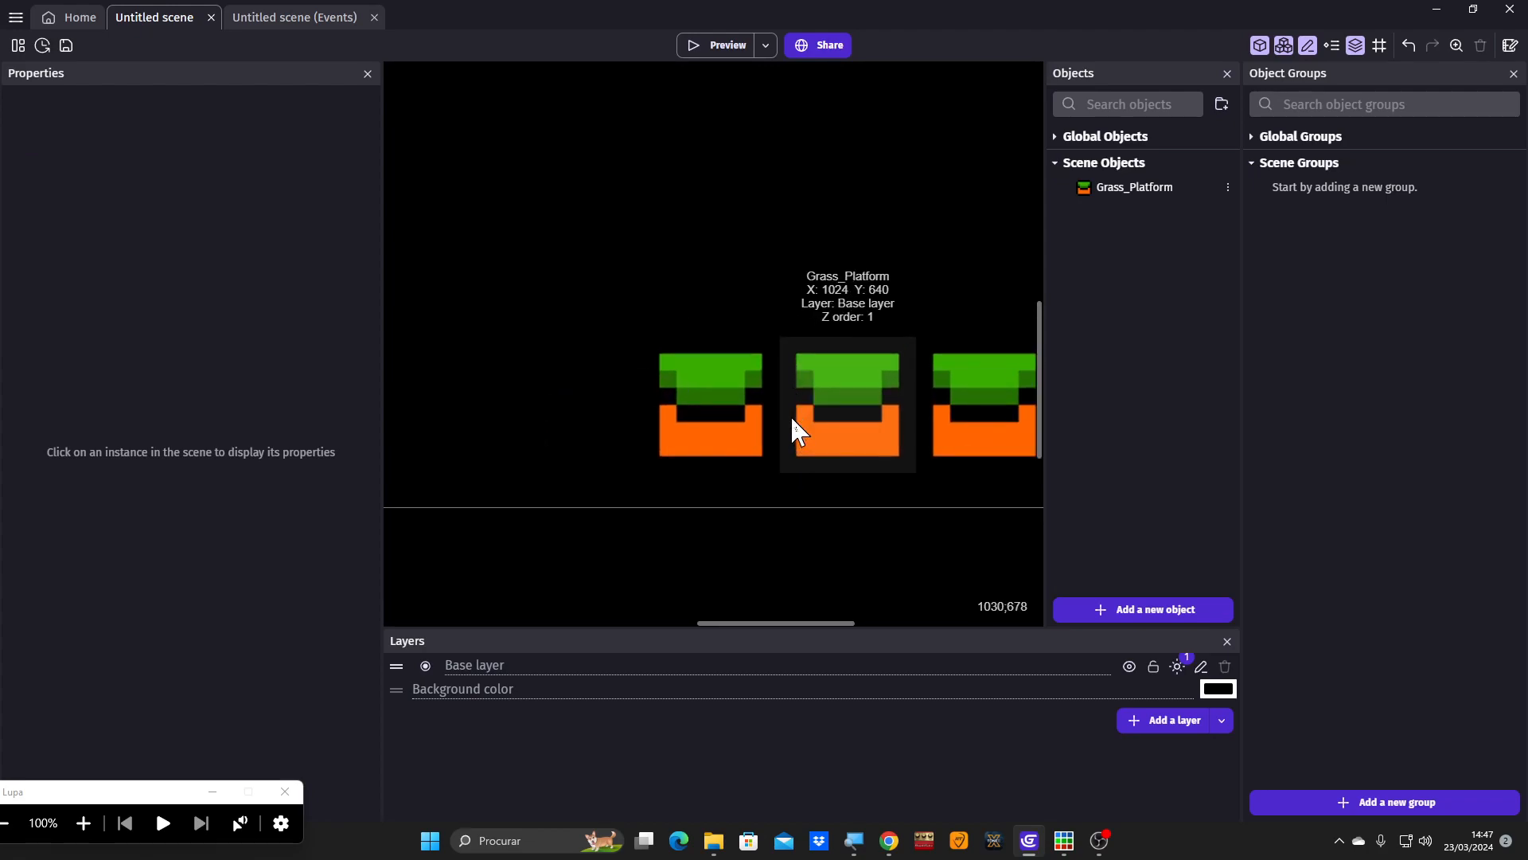
click(793, 404)
click(736, 397)
click(788, 403)
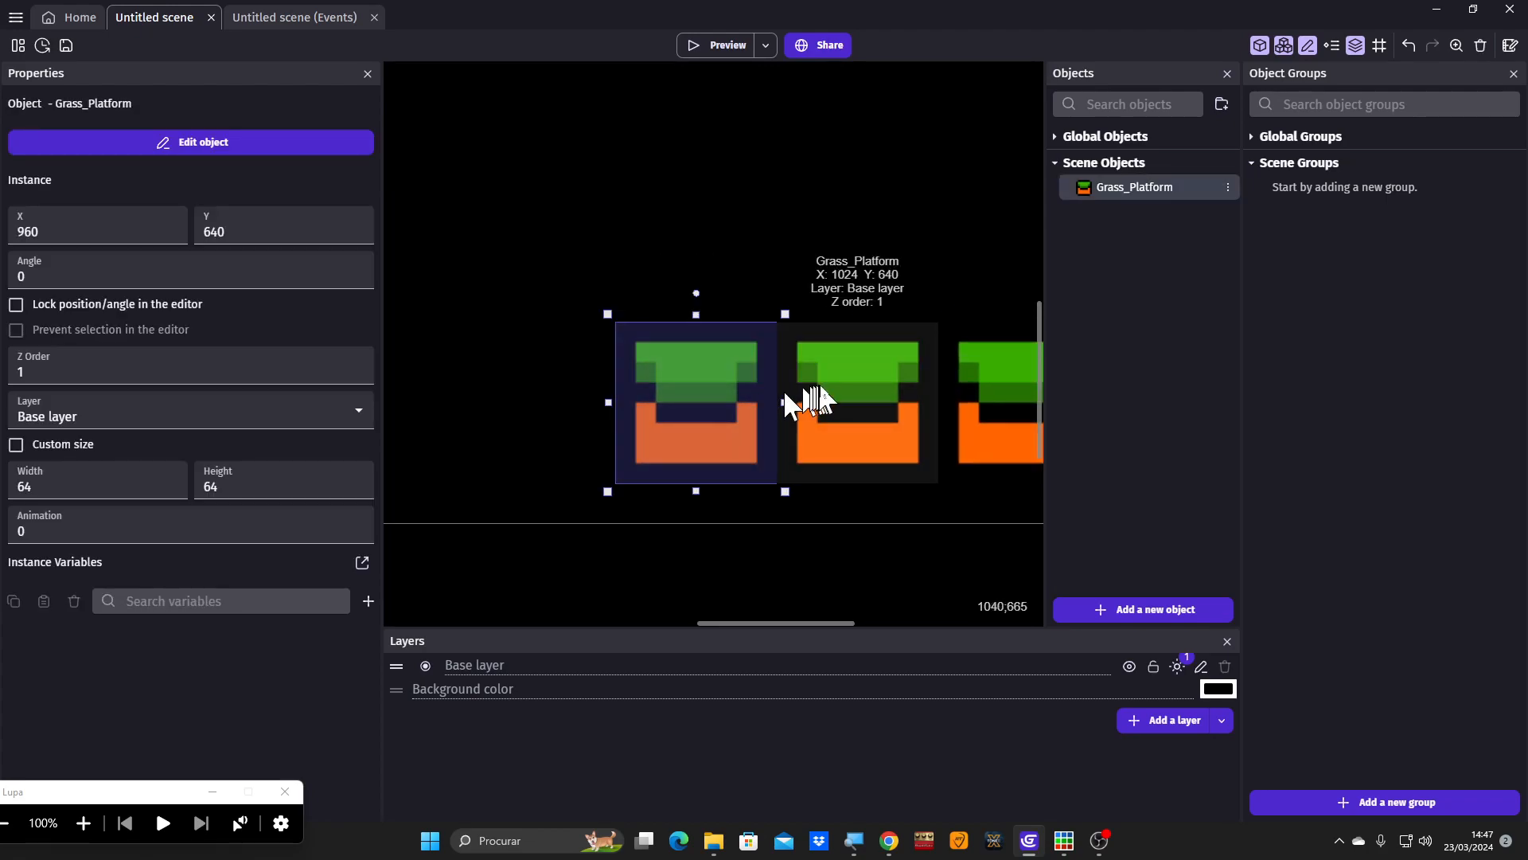
scroll(827, 199, down, 3)
click(825, 186)
scroll(781, 366, down, 4)
scroll(777, 360, down, 1)
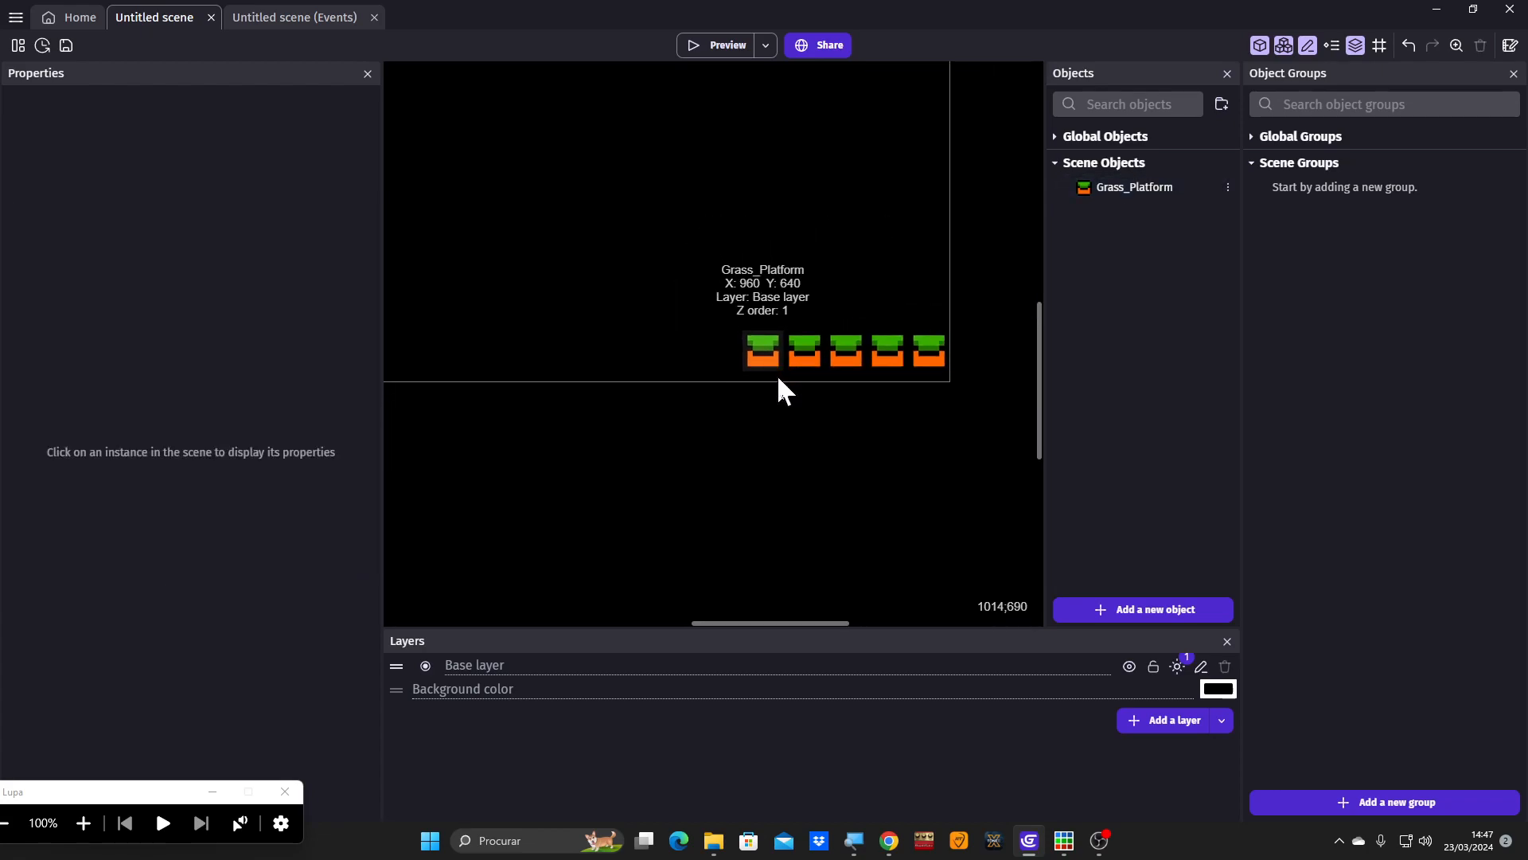
- Preview the scene to check how the platform row looks in the game, and close the preview
middle_drag(777, 406, 764, 488)
scroll(783, 498, down, 1)
scroll(782, 496, down, 1)
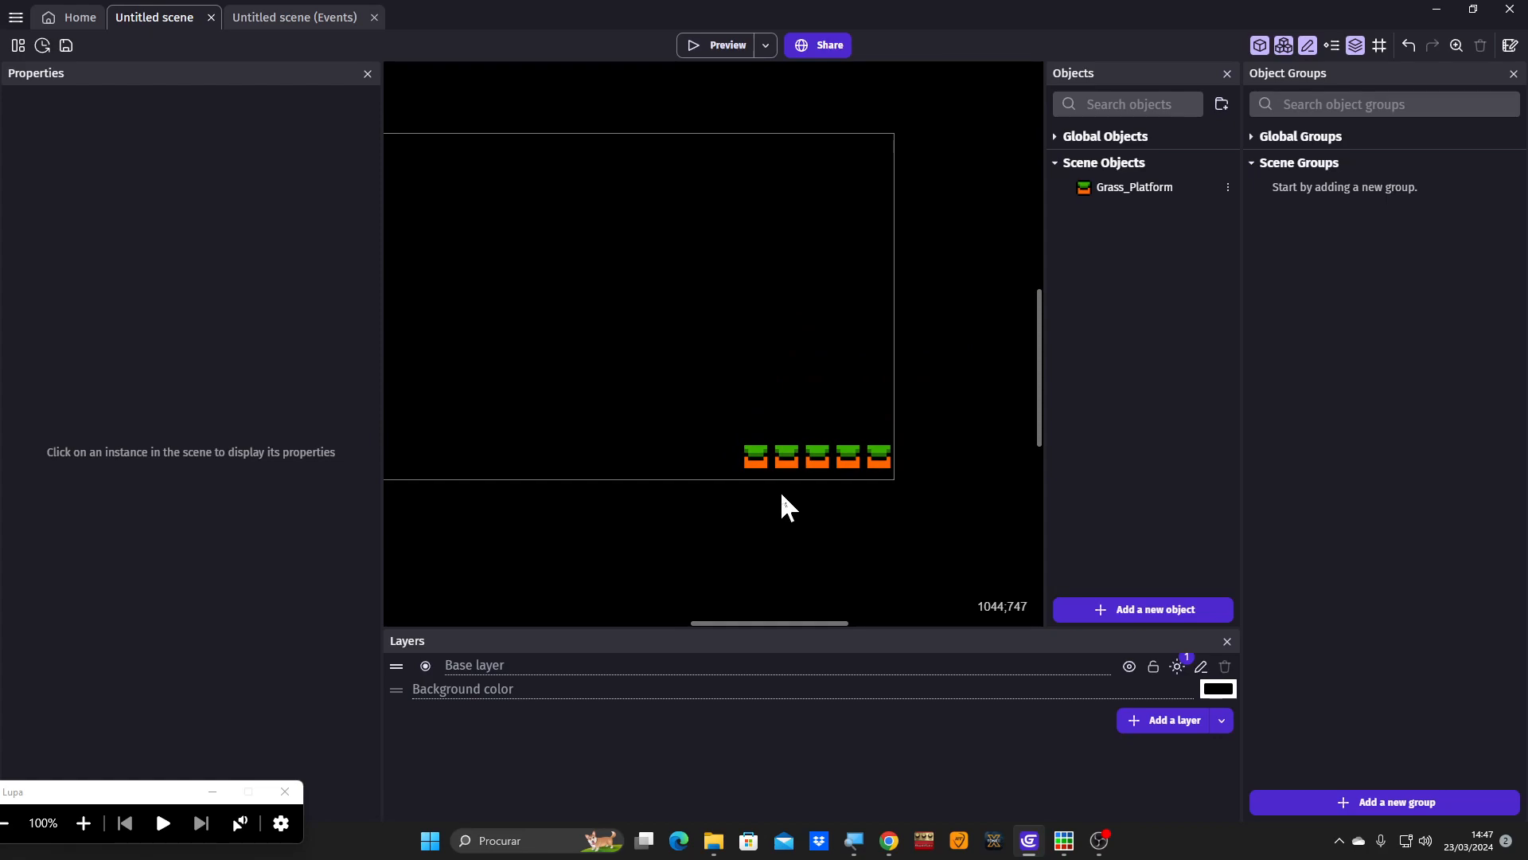
scroll(782, 495, down, 1)
middle_drag(820, 382, 810, 251)
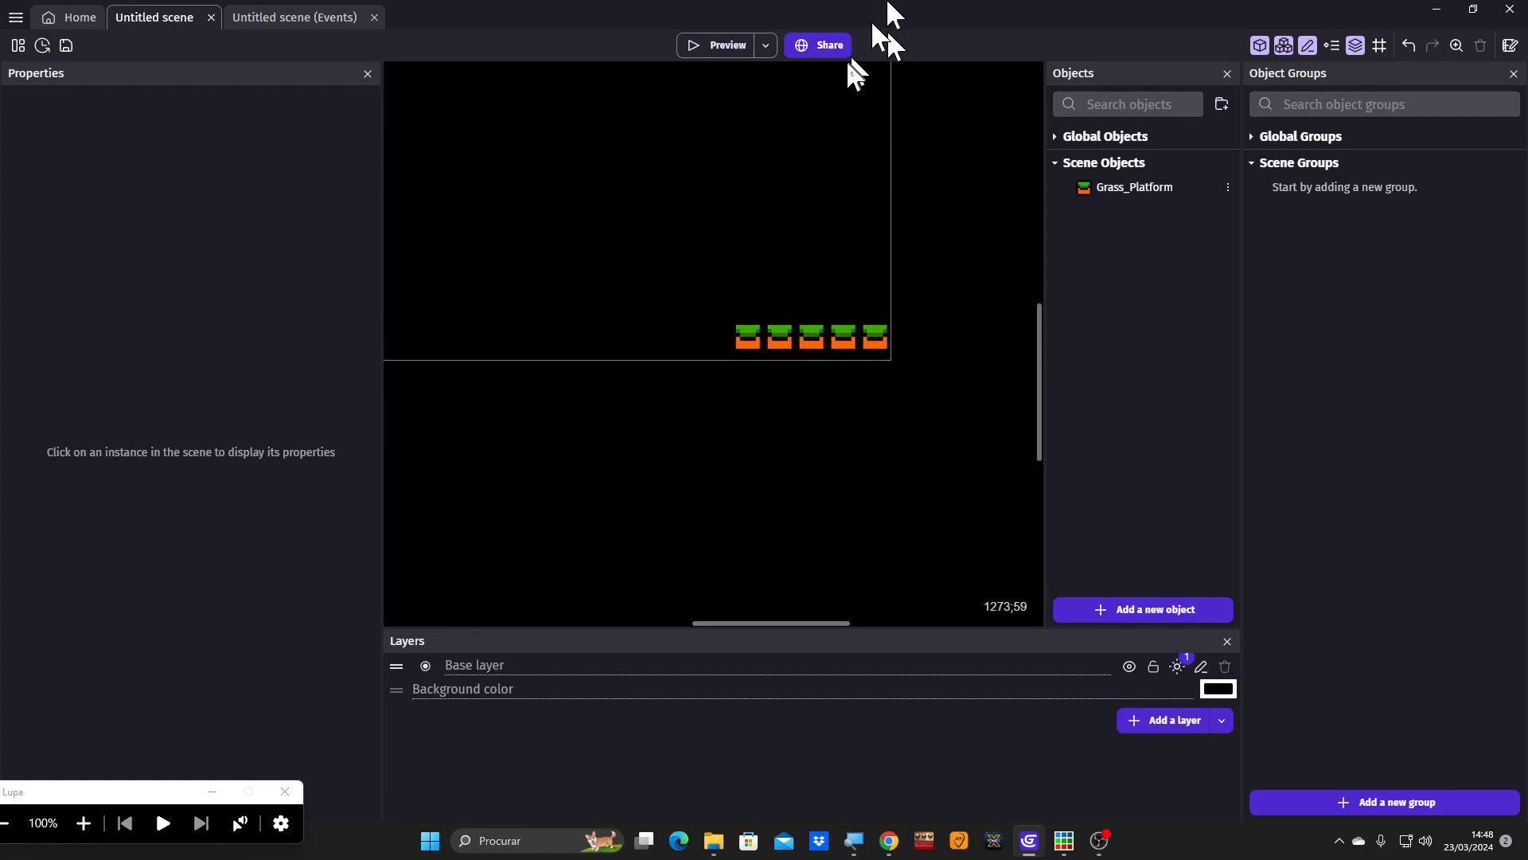
click(721, 56)
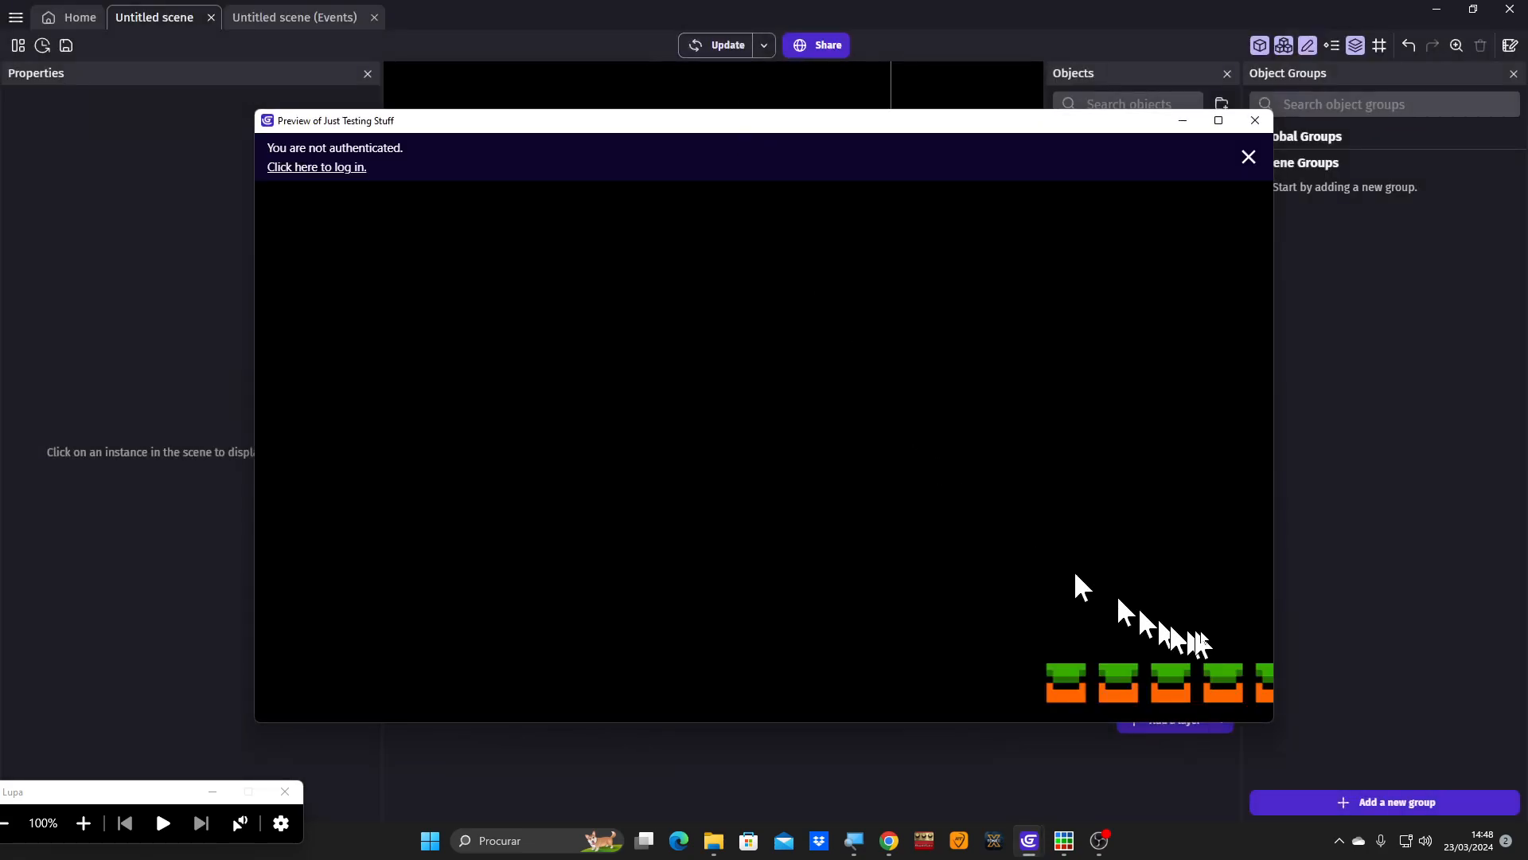
click(1257, 121)
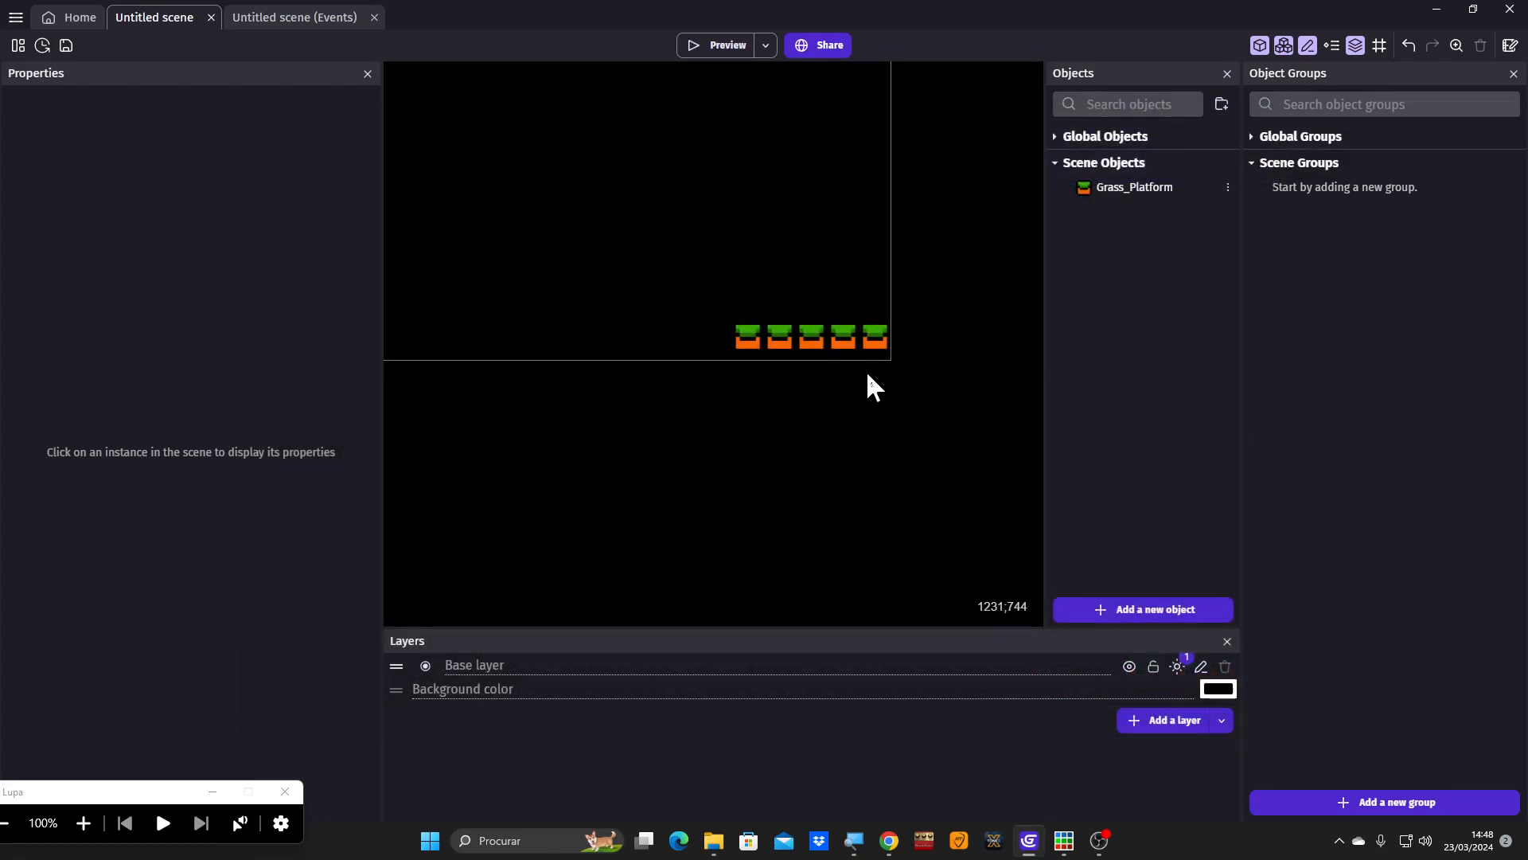
- Move the rightmost Grass_Platform block to the row's left end, at X 896, Y 640
drag(874, 318, 656, 319)
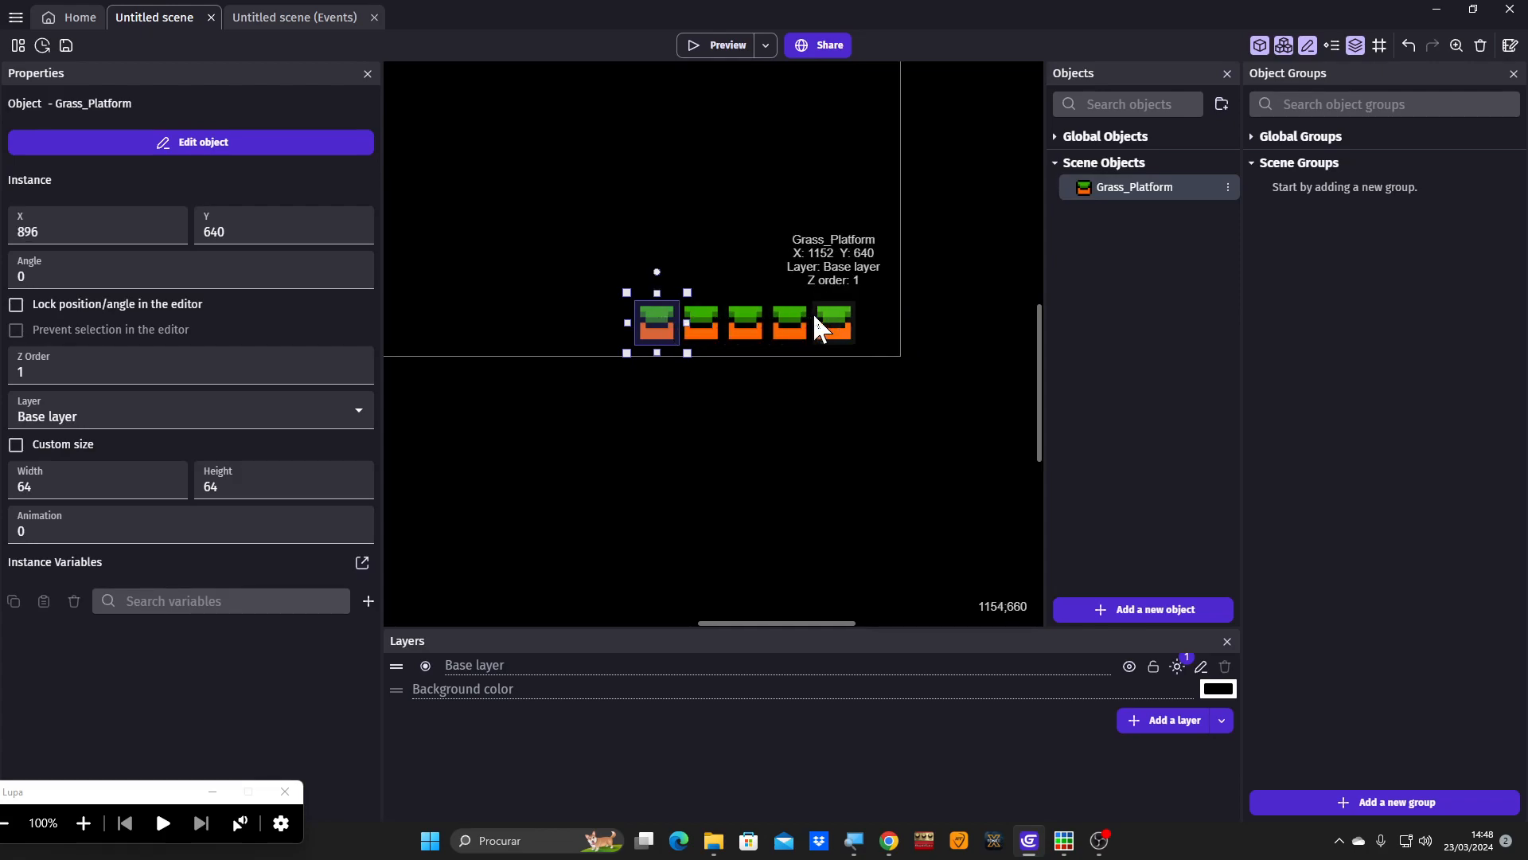
click(731, 398)
scroll(804, 418, down, 3)
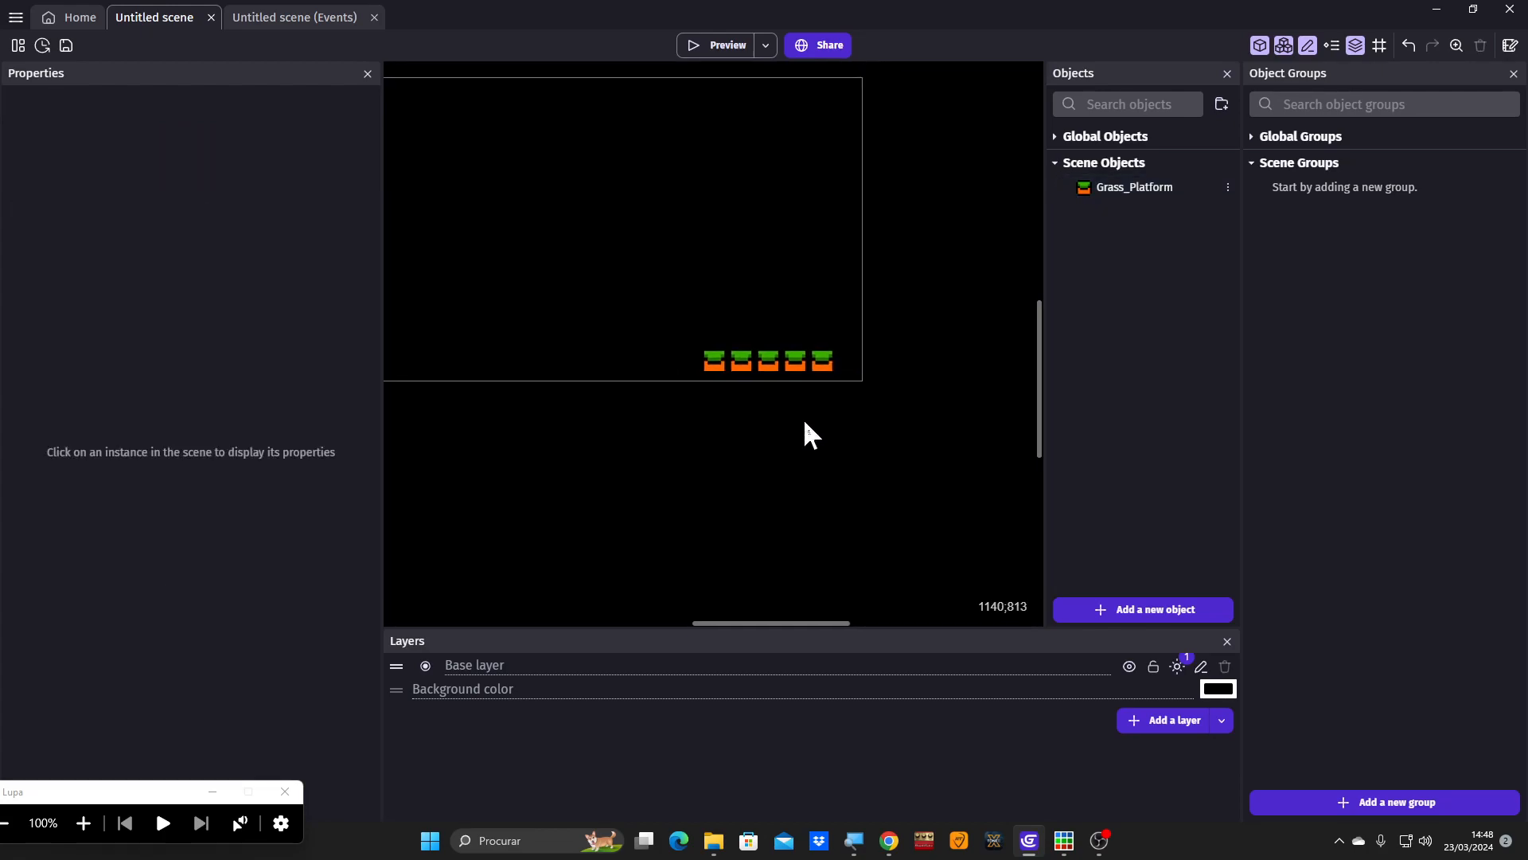
- Select all five Grass_Platform blocks and move the row one block width left and three block heights up
mouse_move(861, 402)
mouse_down()
mouse_move(760, 325)
mouse_move(633, 283)
mouse_up()
drag(710, 350, 680, 270)
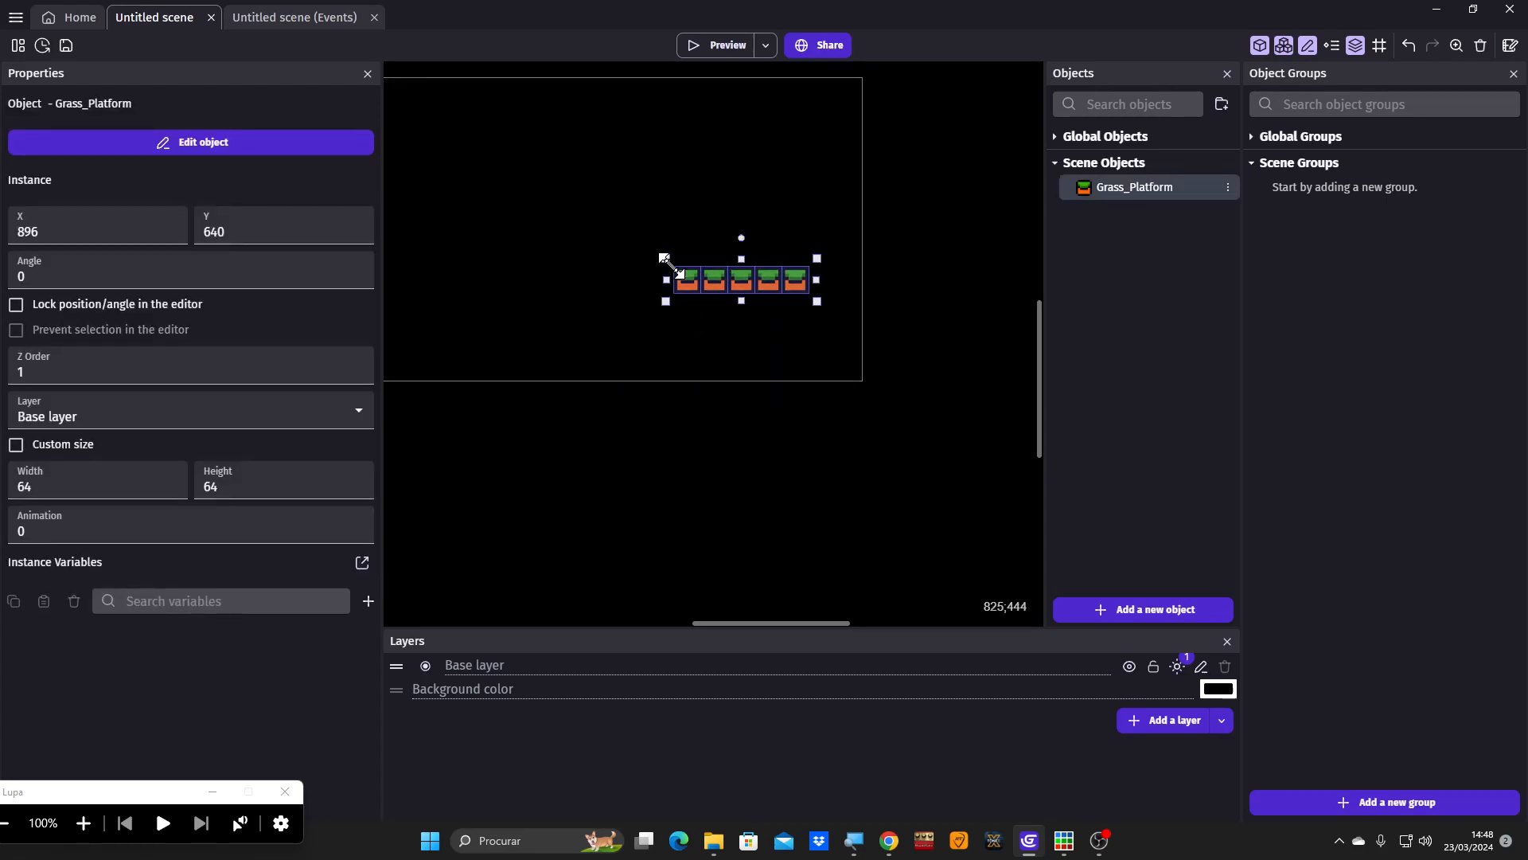
click(772, 445)
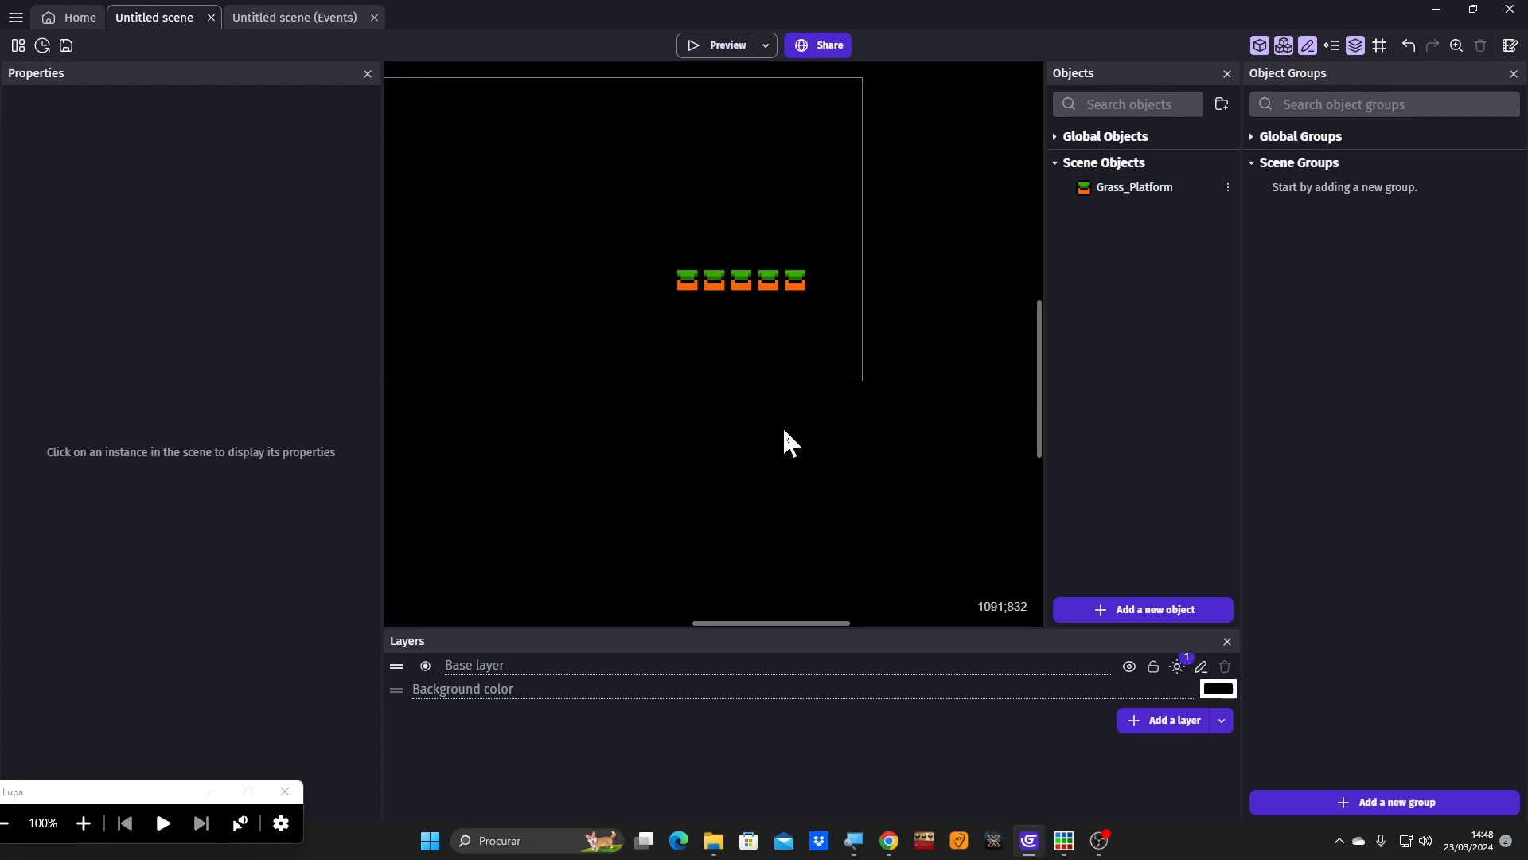
ctrl+scroll(605, 318, up, 5)
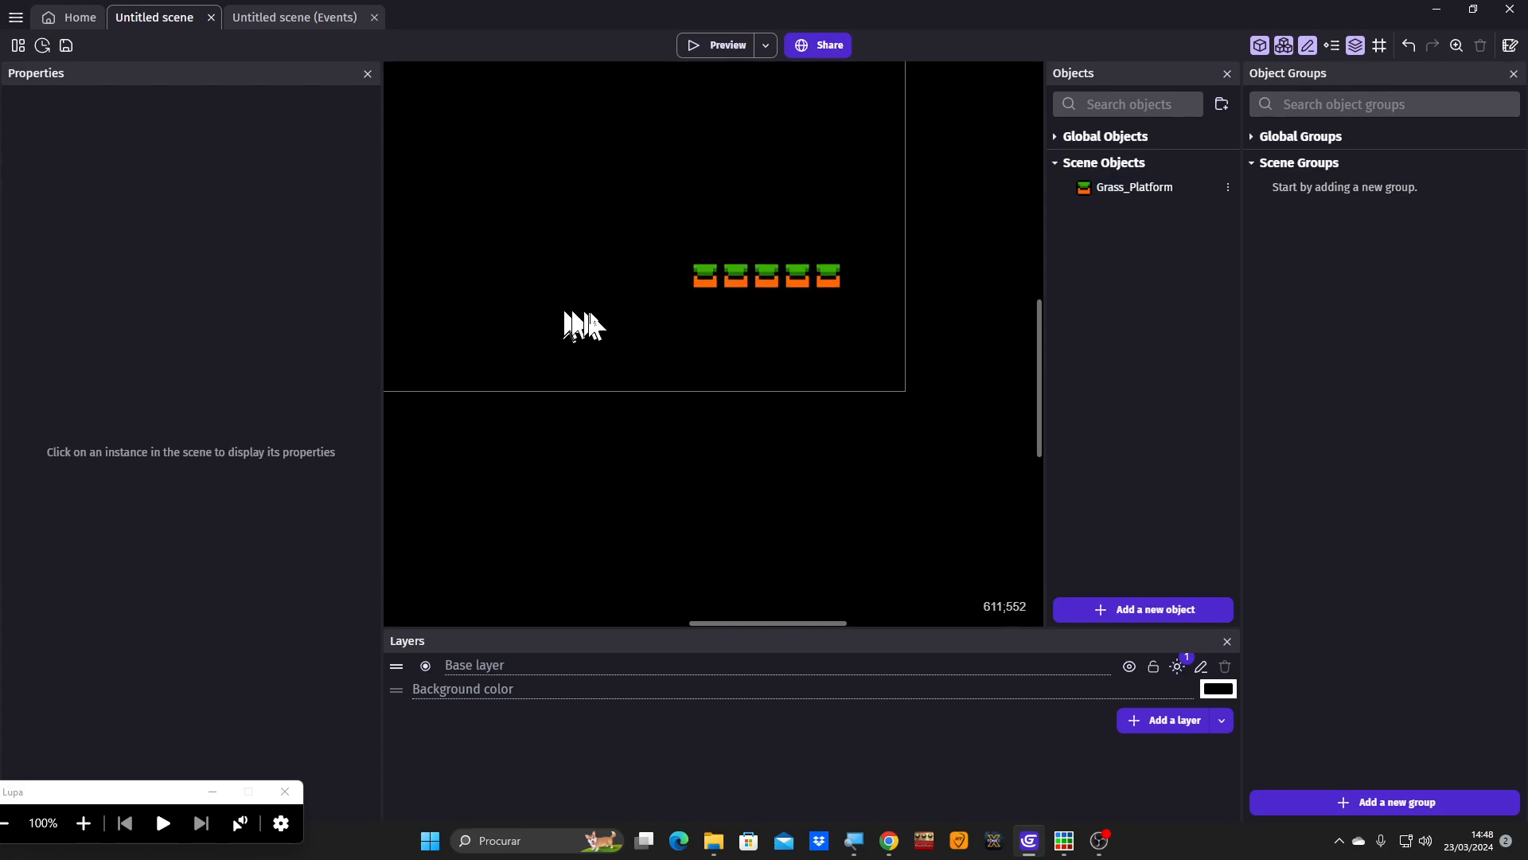
middle_drag(708, 282, 667, 413)
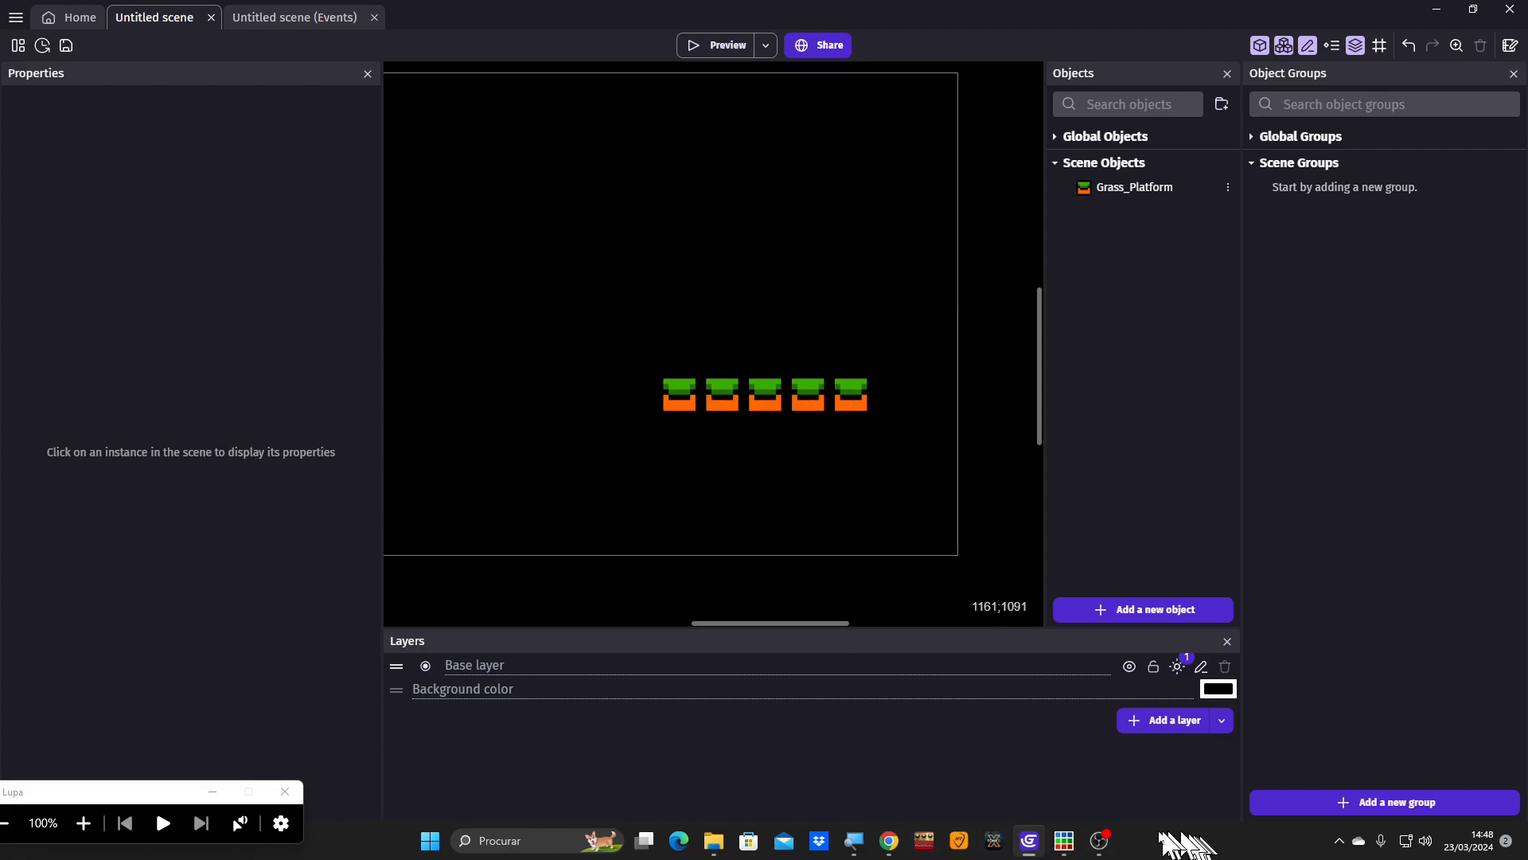
- Switch to the Platforms sprite in Piskel and duplicate its single block frame
click(1068, 852)
scroll(725, 501, up, 5)
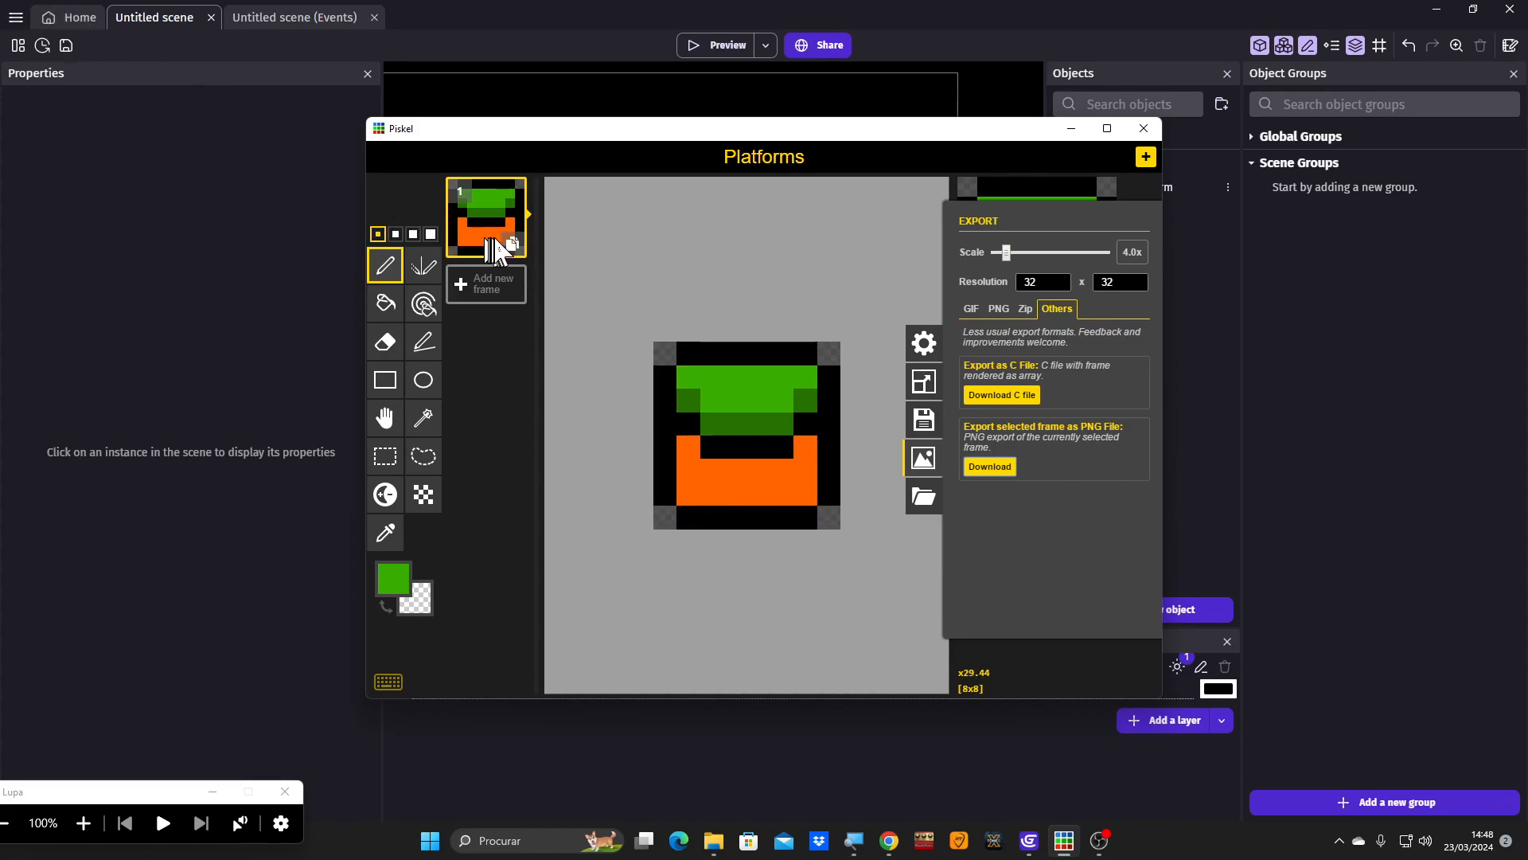
click(511, 247)
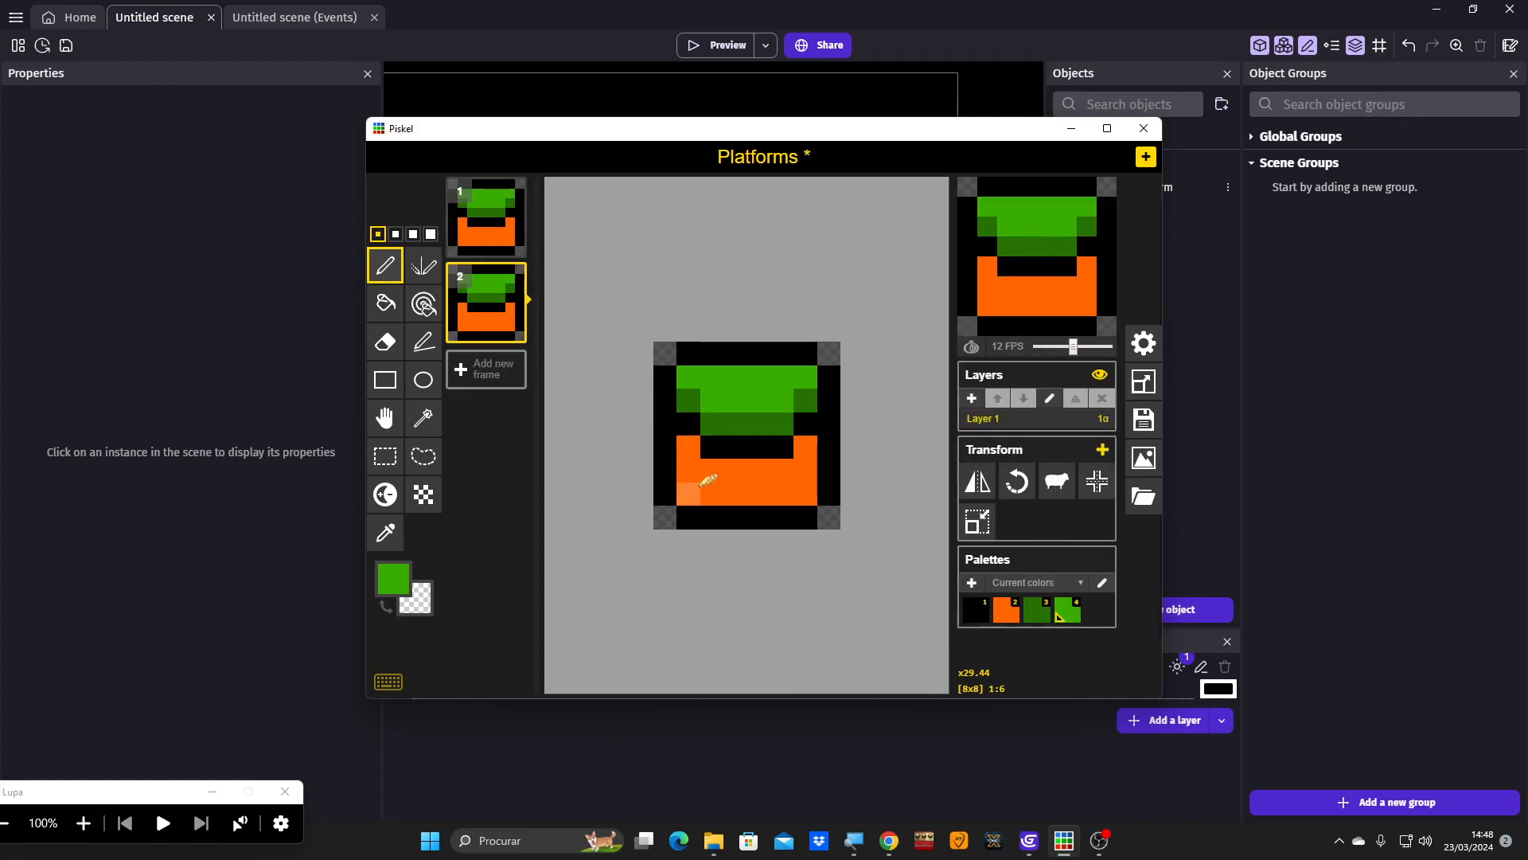
- Repaint the duplicate frame so the bright green, dark green and middle black bands span the full width
scroll(693, 458, up, 4)
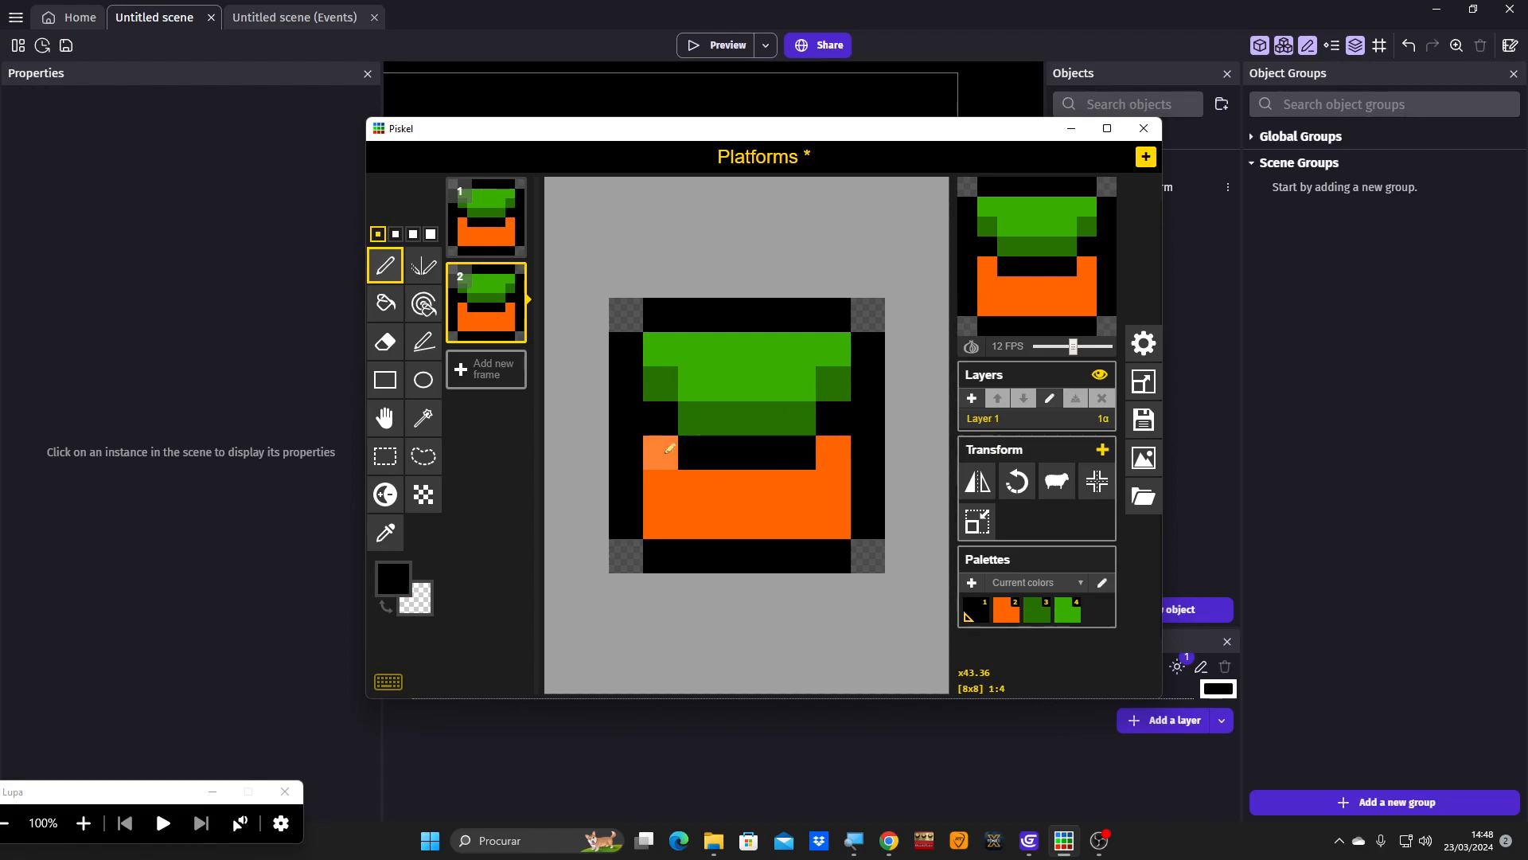
click(670, 448)
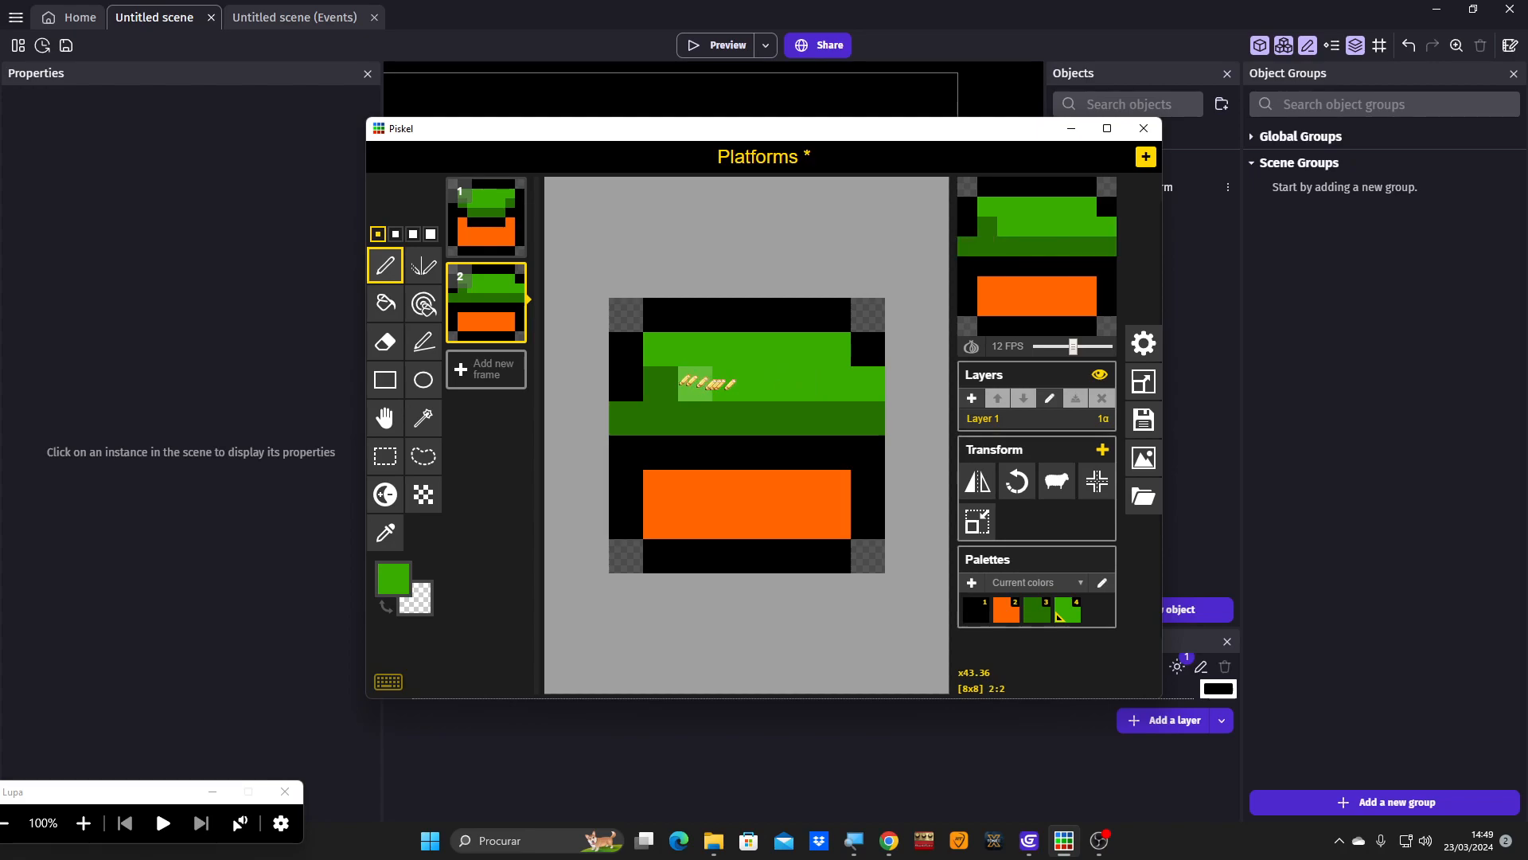
click(657, 379)
click(639, 380)
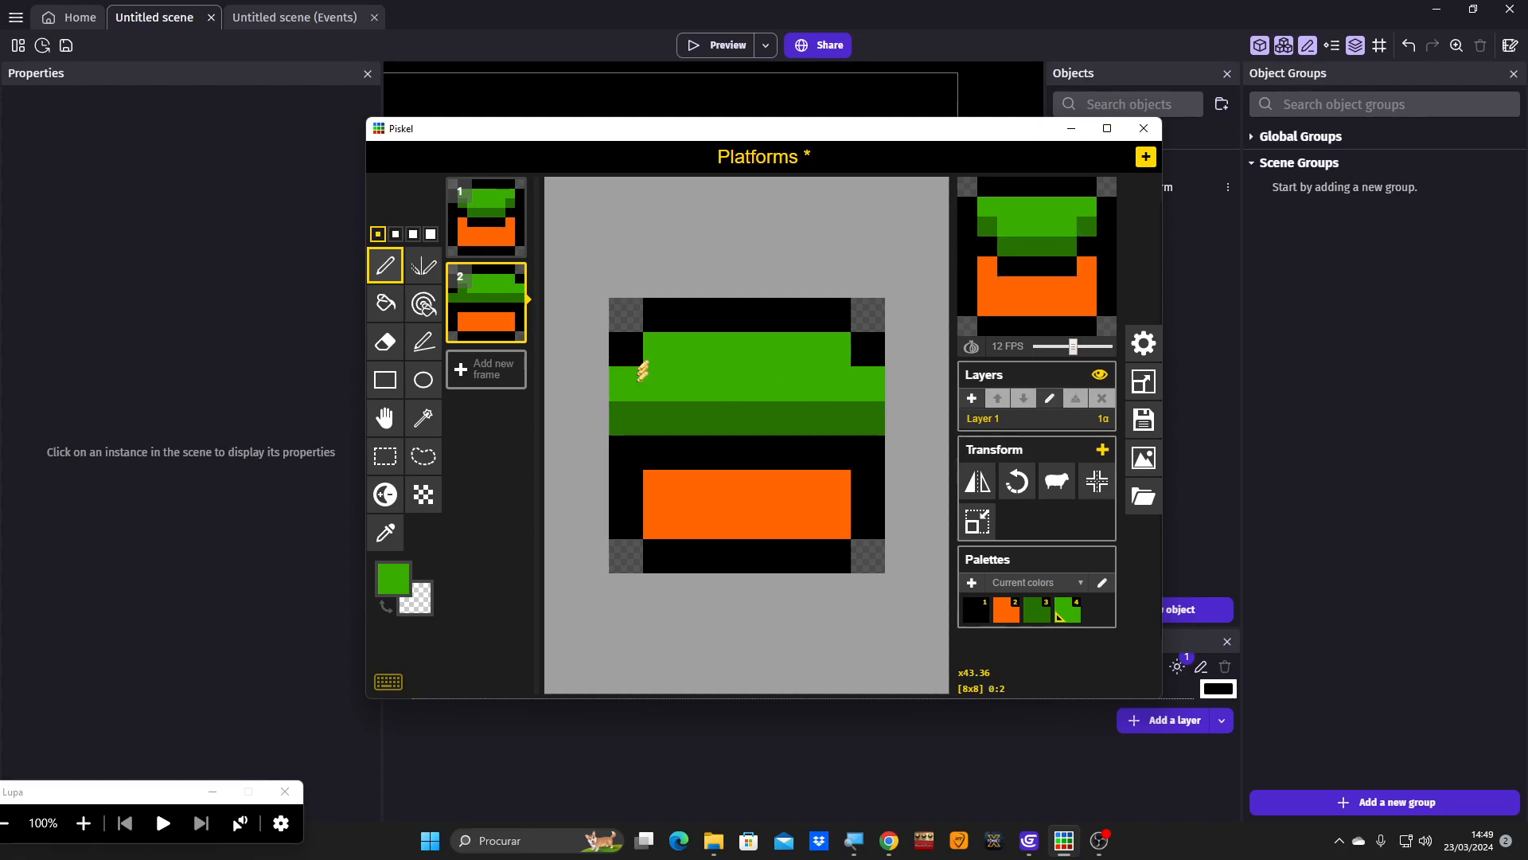
click(875, 350)
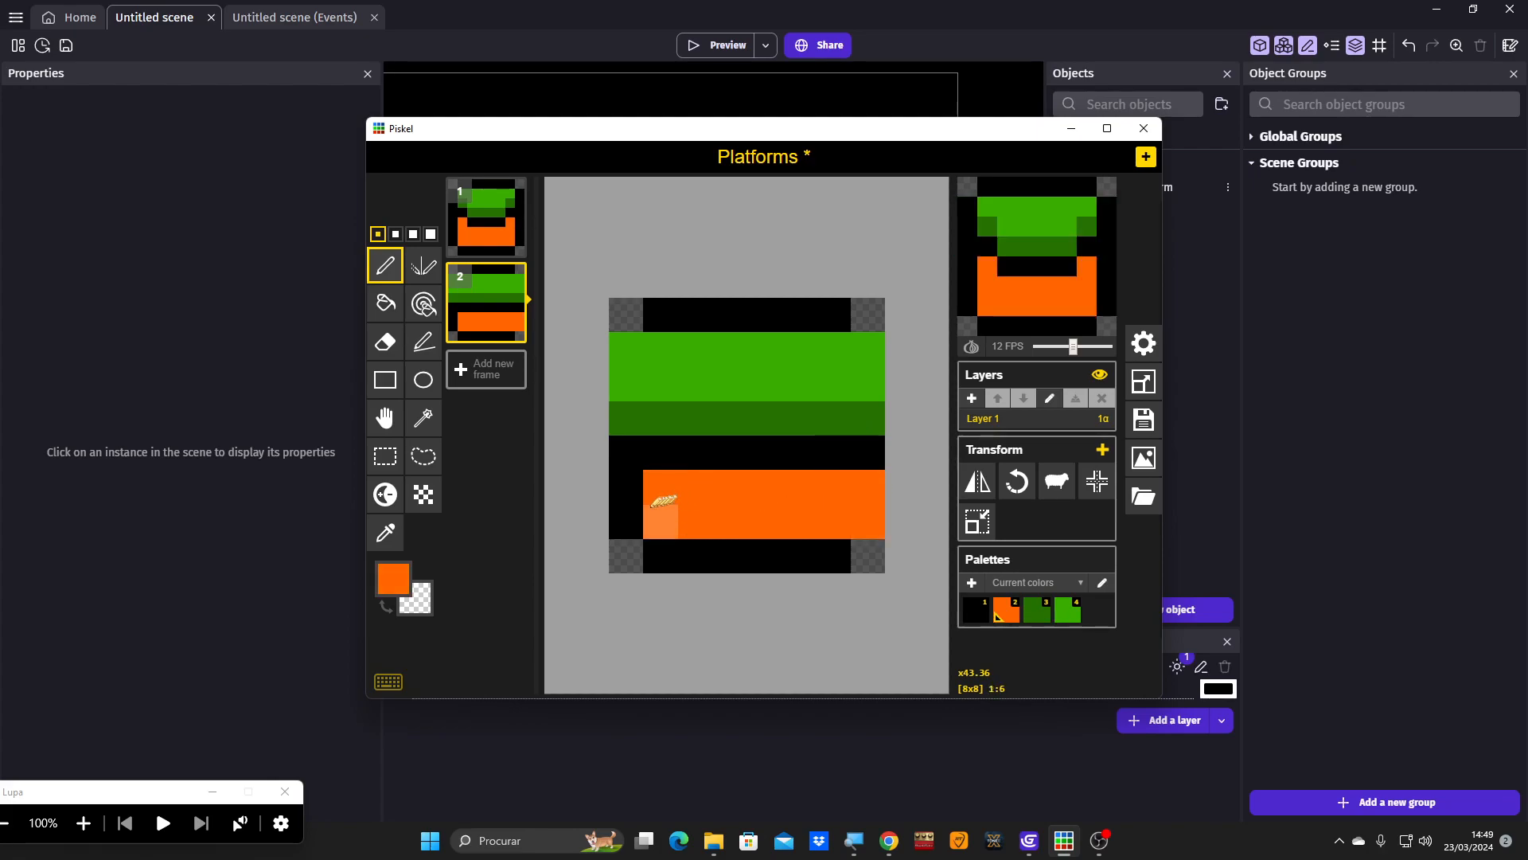
- Extend frame 2's orange band to the left edge and fill its transparent corner pixels with black
drag(640, 517, 640, 482)
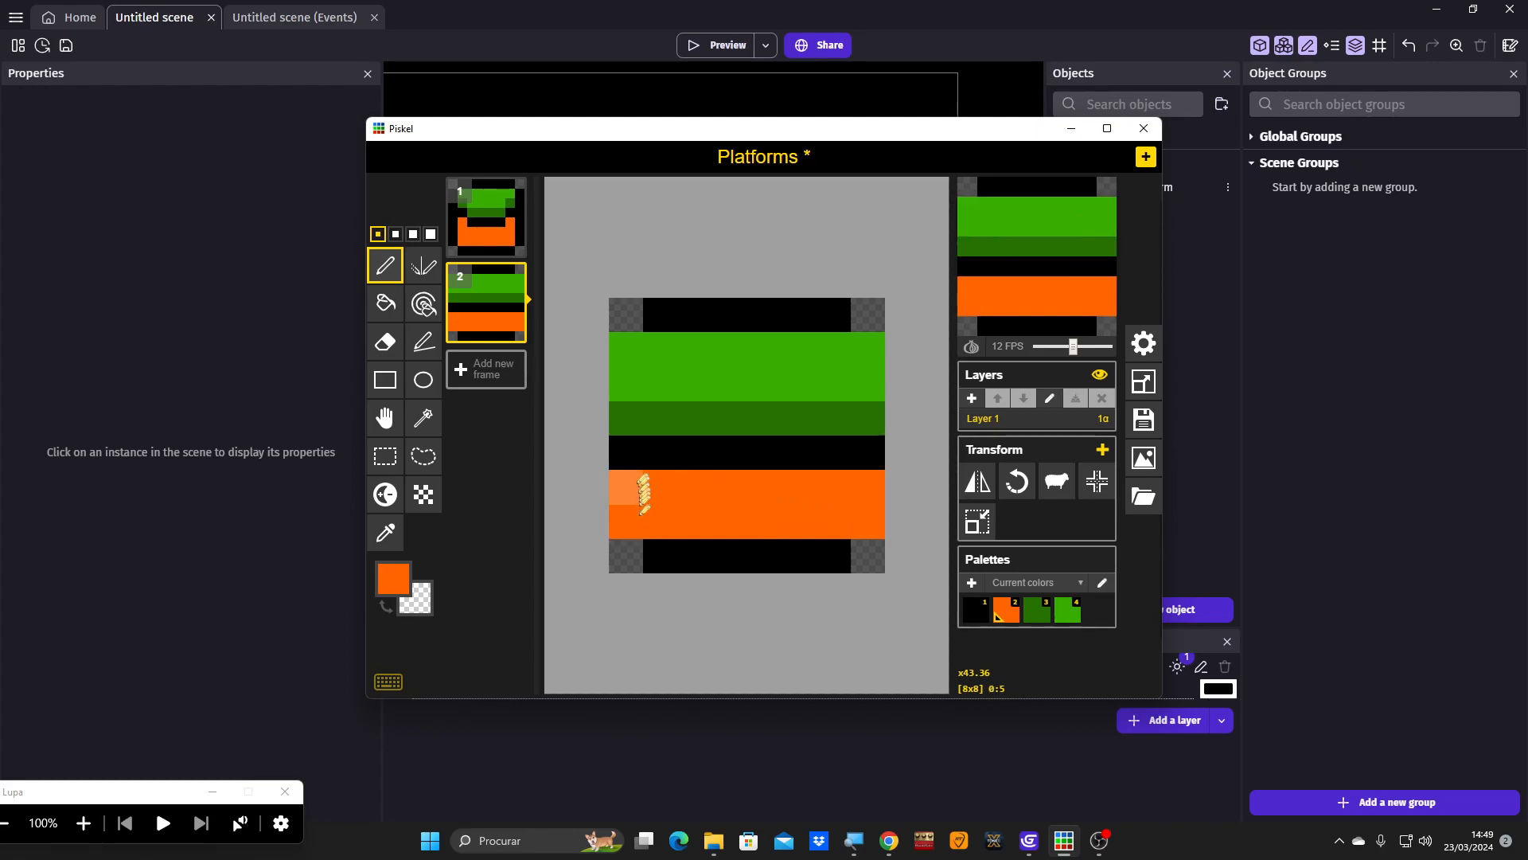
key(1)
click(629, 555)
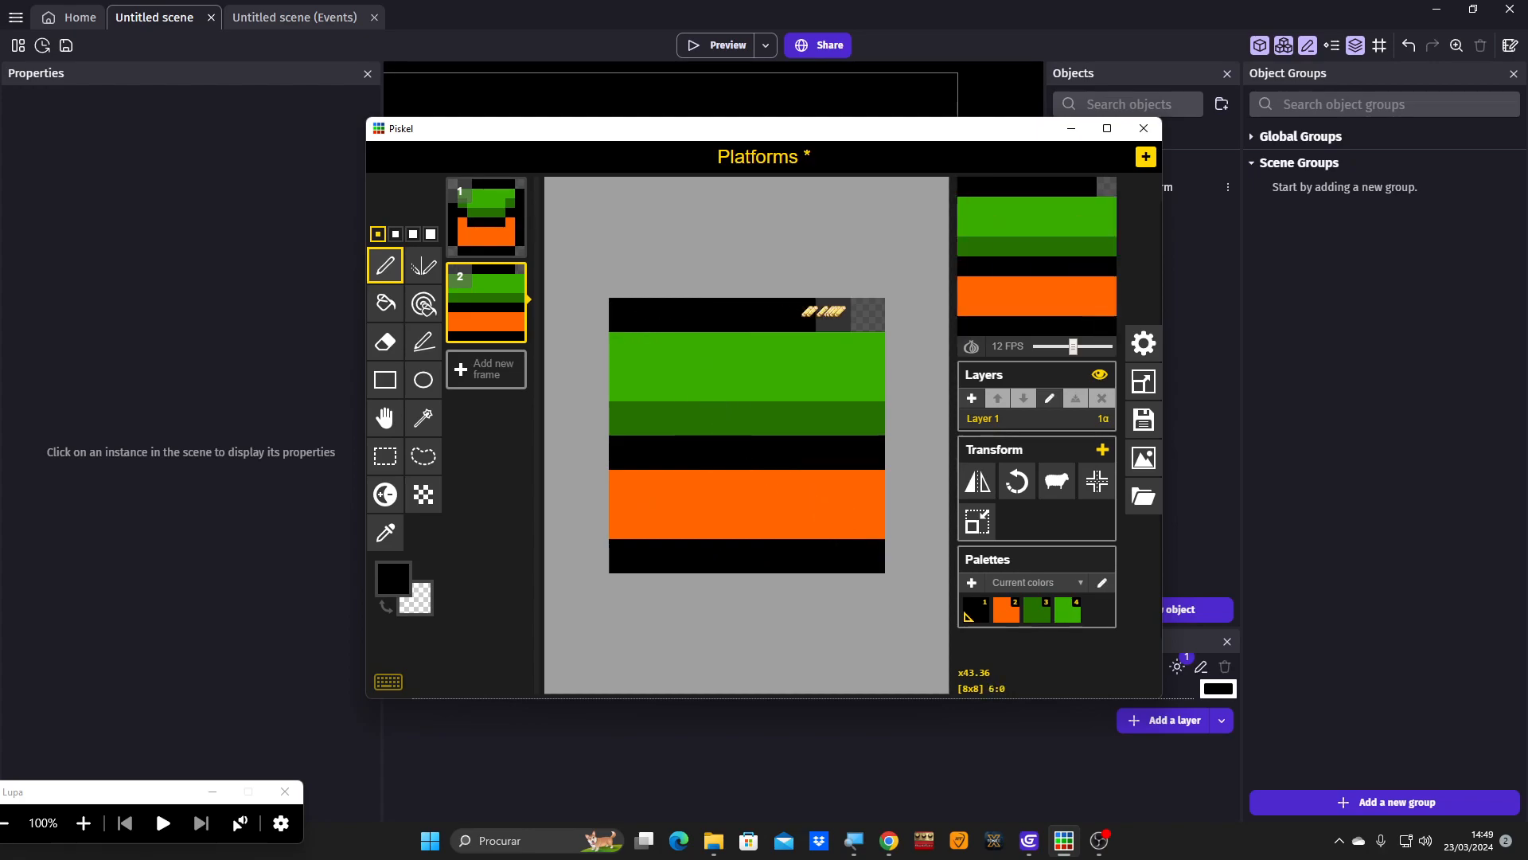
scroll(752, 434, down, 3)
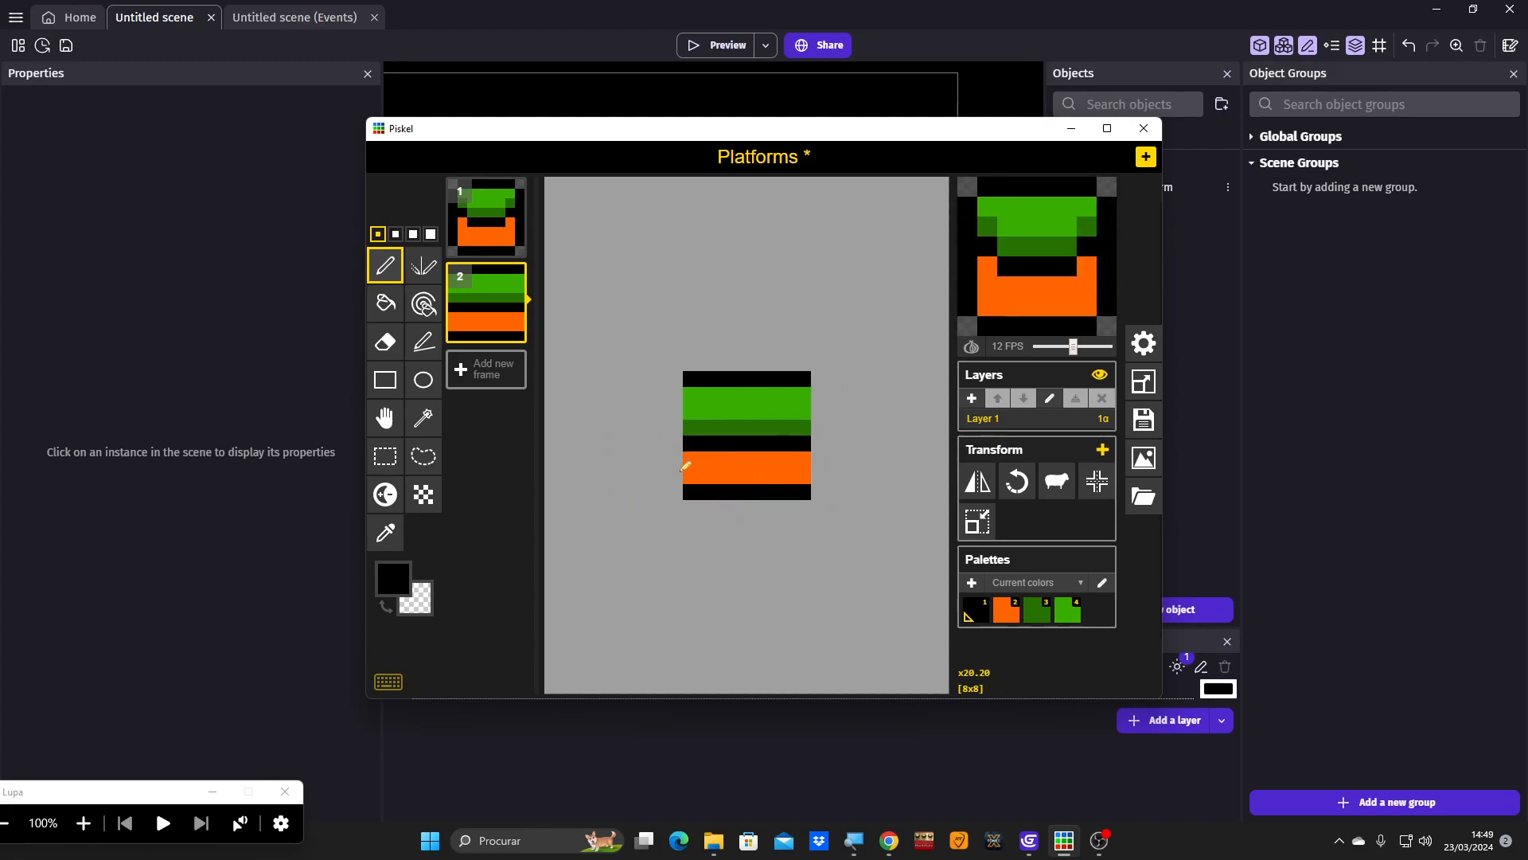
scroll(685, 465, up, 2)
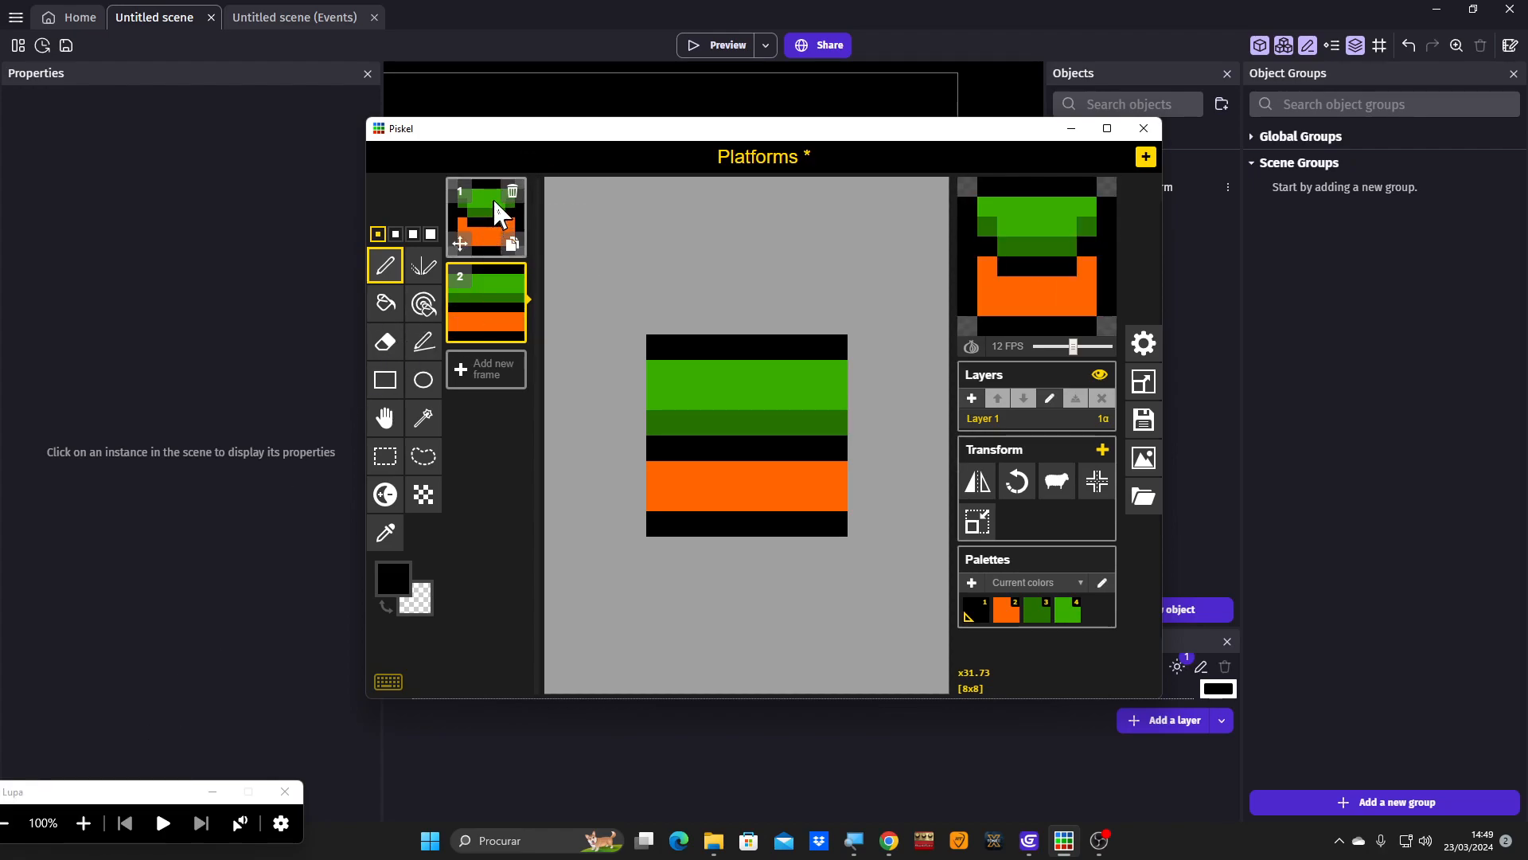
- Duplicate frame 1 and extend the copy's black gap, dark green and bright green bands to its right edge
click(511, 242)
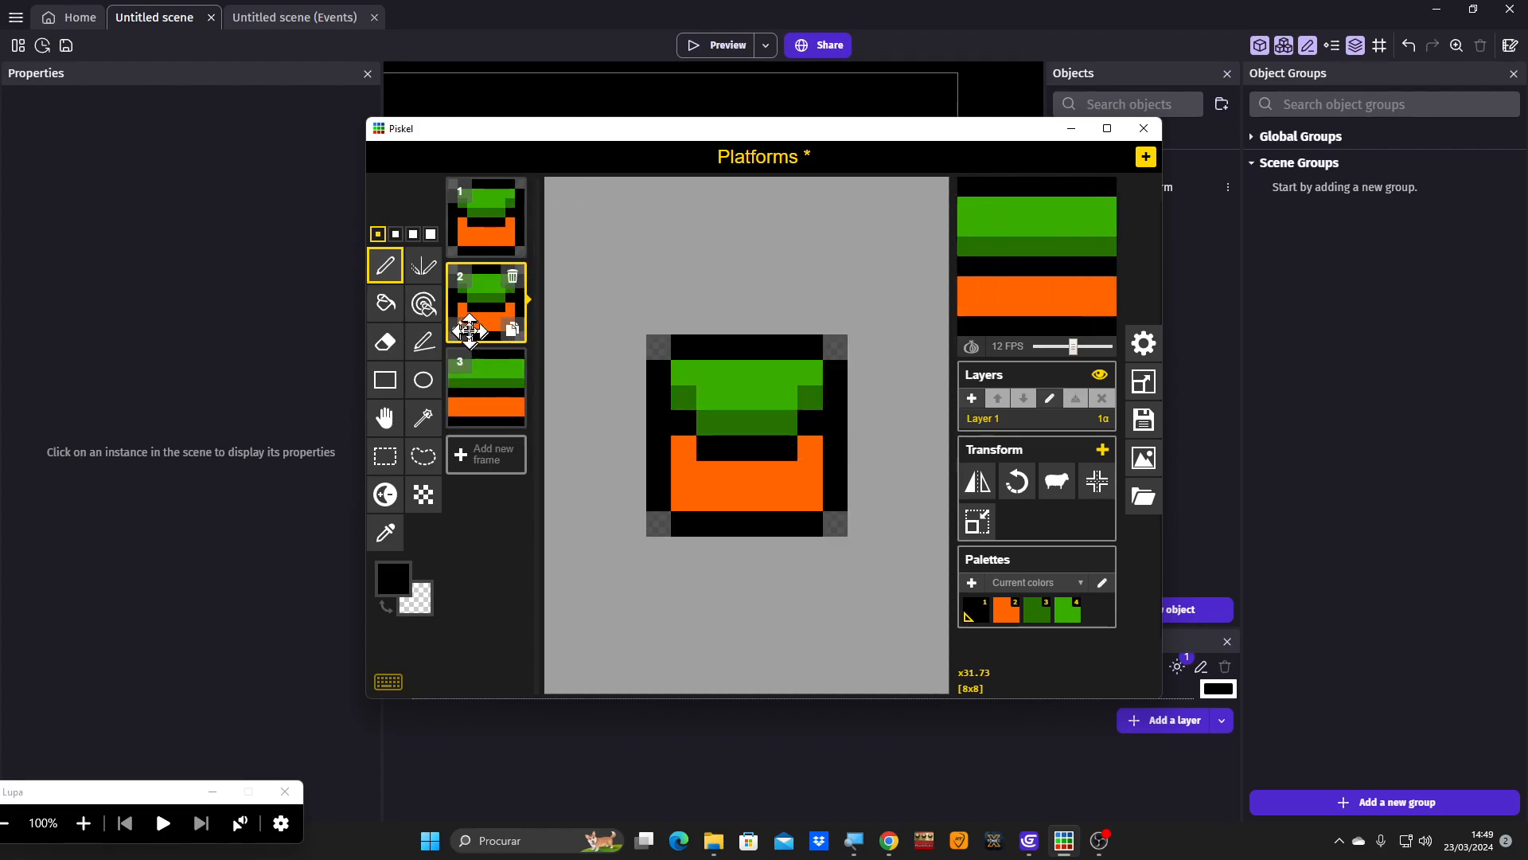
scroll(825, 471, up, 1)
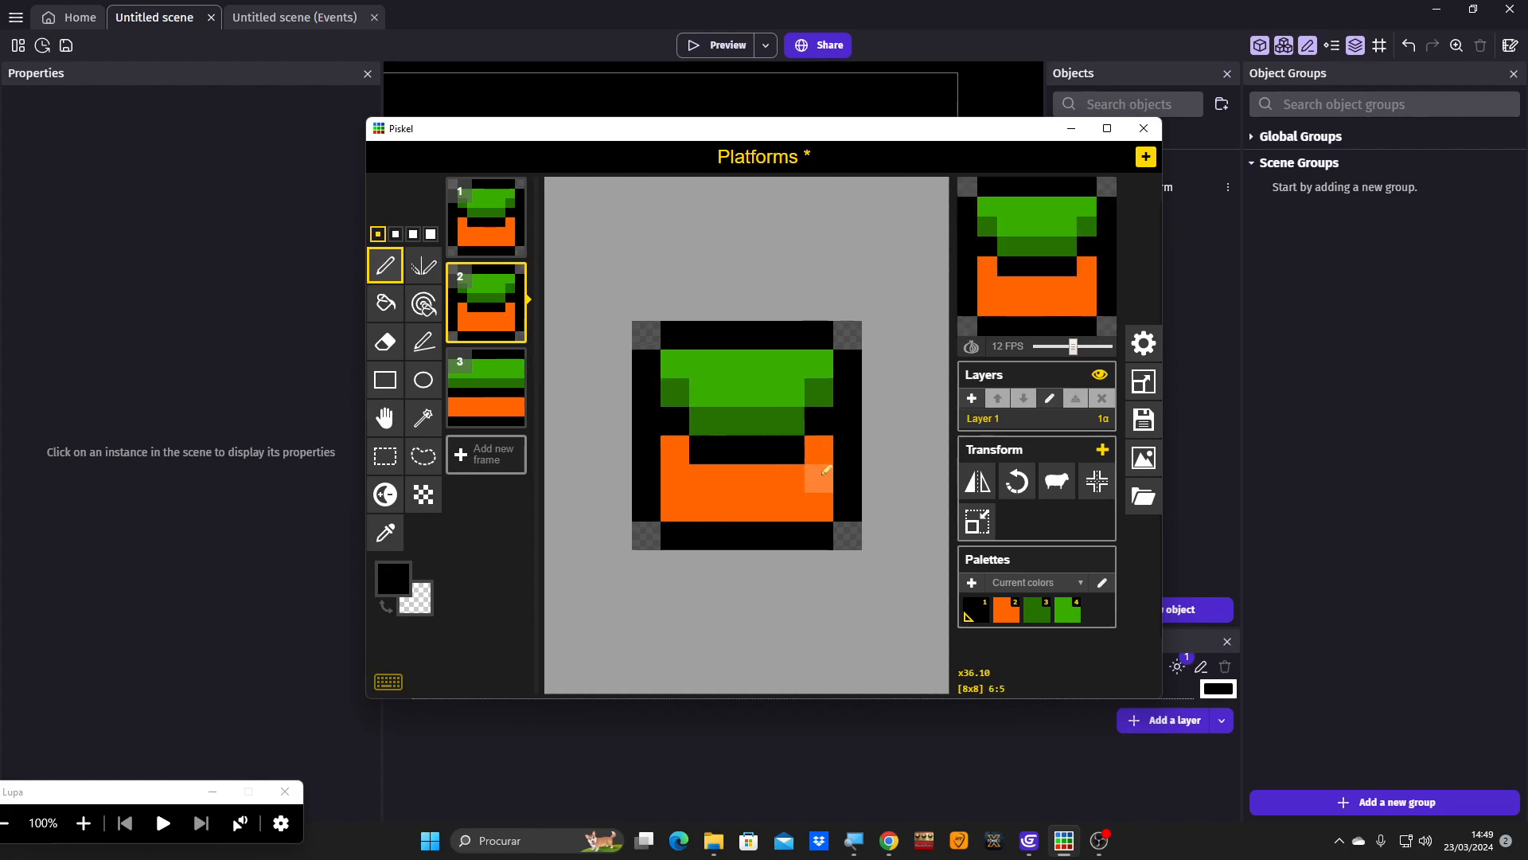
scroll(826, 471, up, 2)
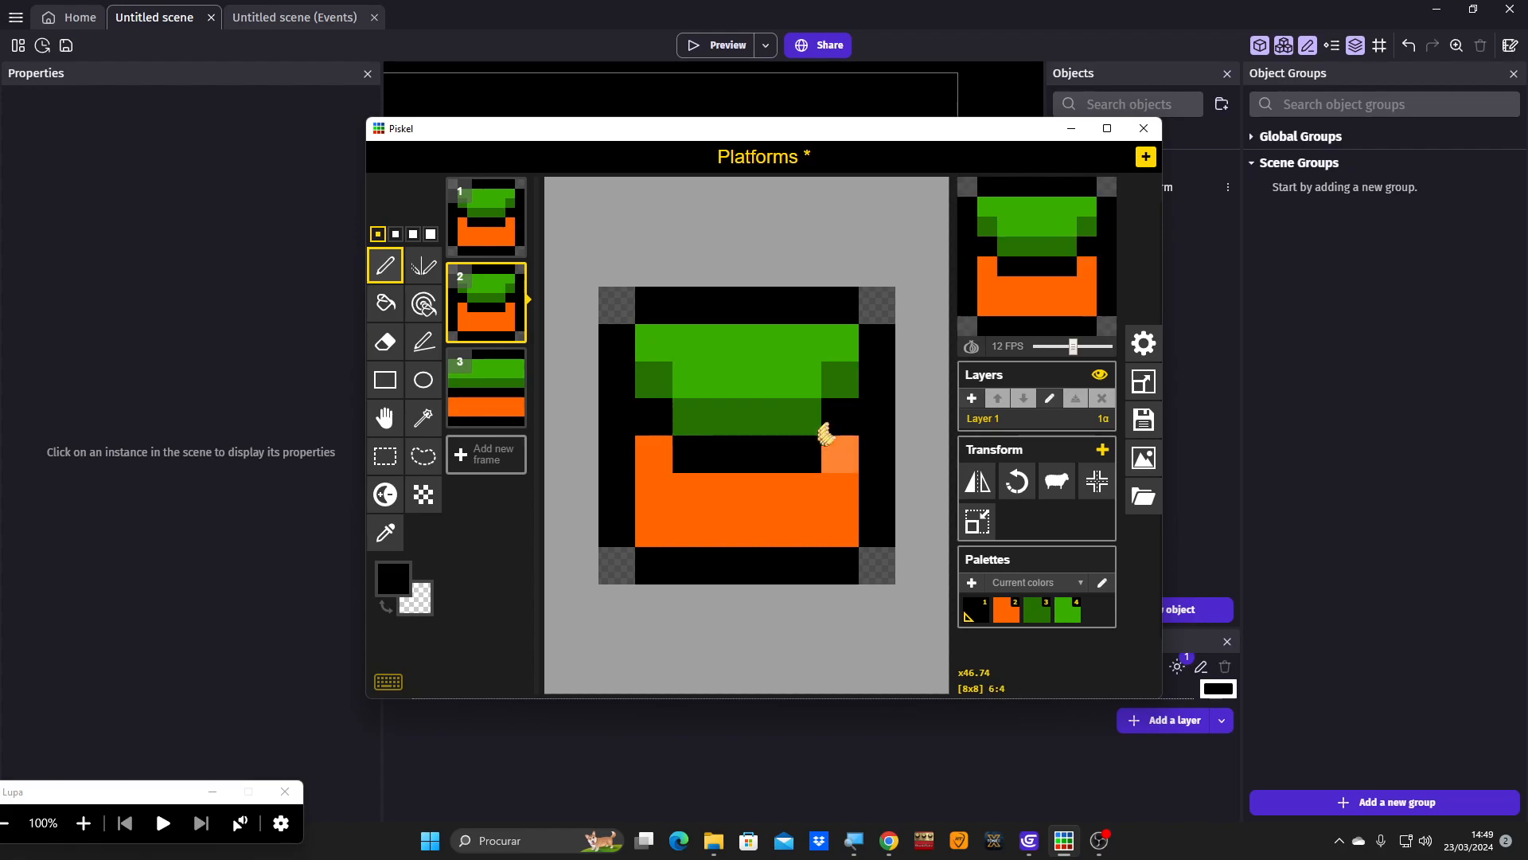
click(848, 417)
key(3)
click(849, 417)
mouse_move(848, 417)
mouse_down()
mouse_move(872, 417)
mouse_move(833, 383)
mouse_up()
key(4)
click(873, 353)
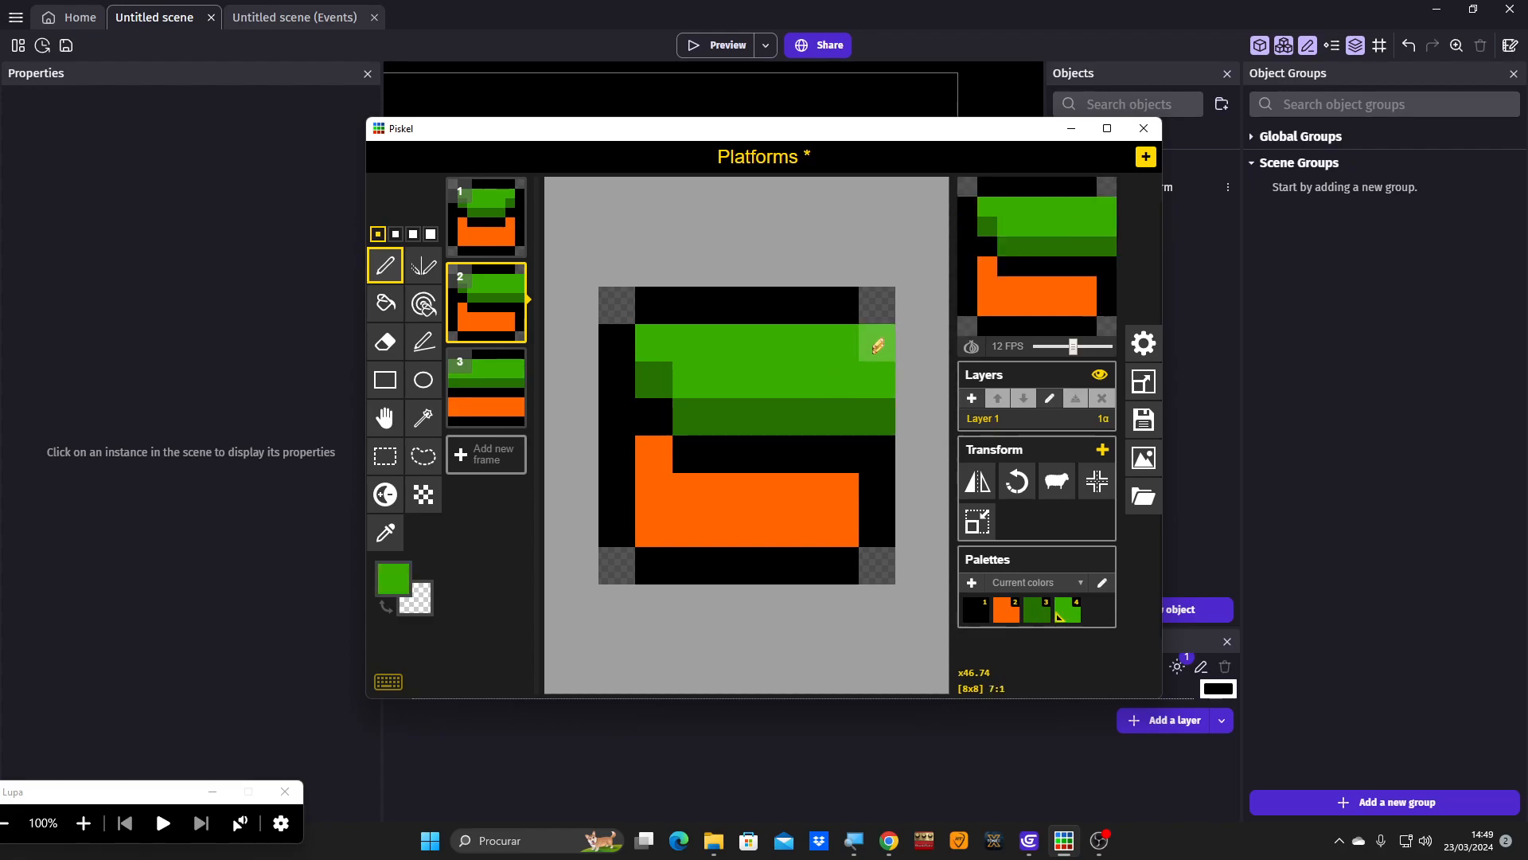
- Fill frame 2's two right corner pixels with black and extend its orange band to the right edge
key(1)
click(875, 307)
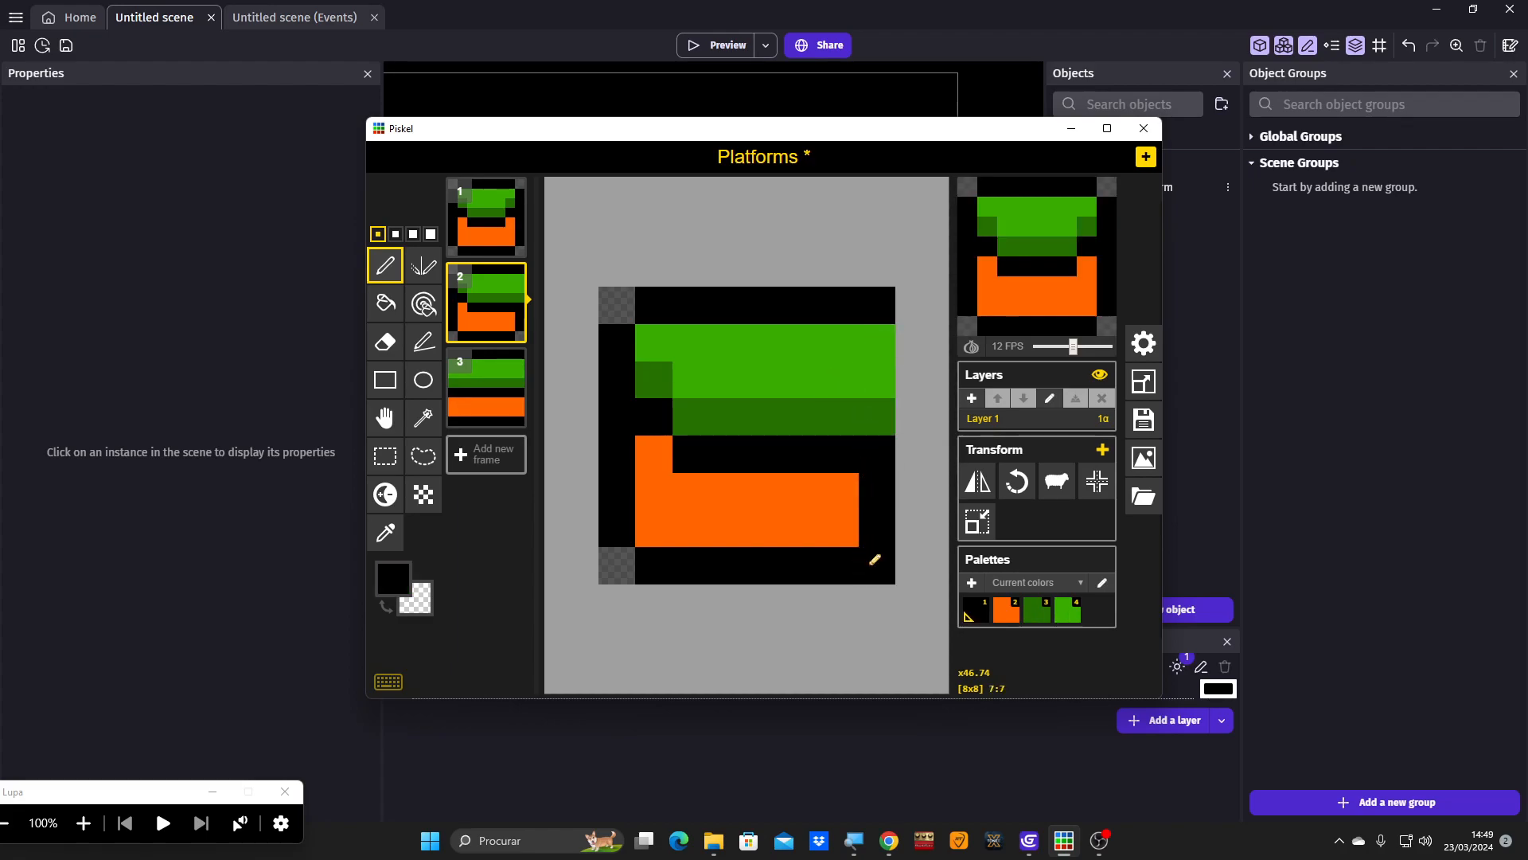
key(2)
drag(875, 527, 873, 491)
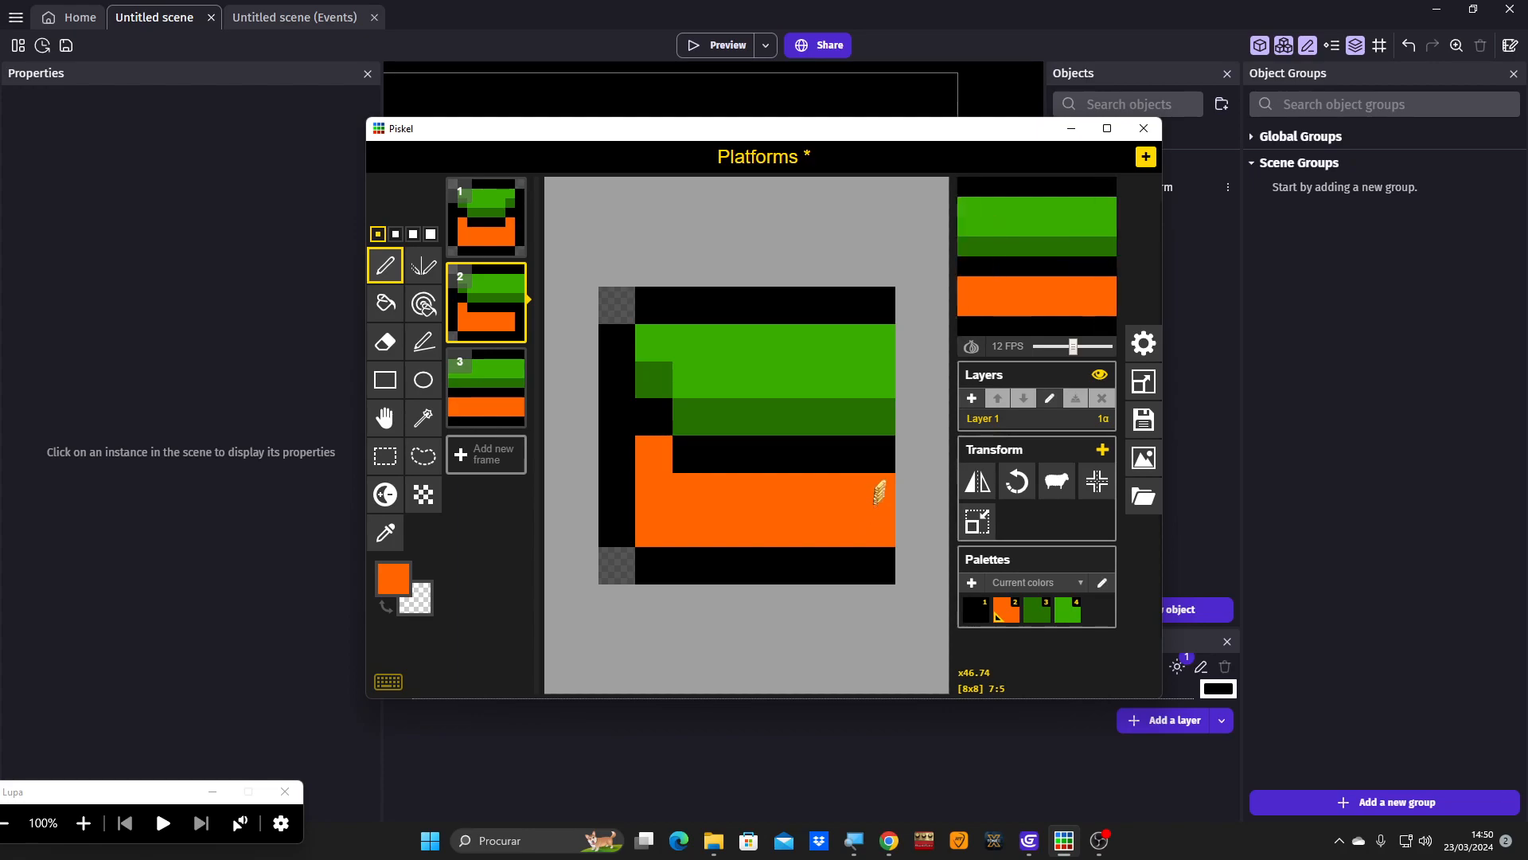
scroll(723, 513, down, 2)
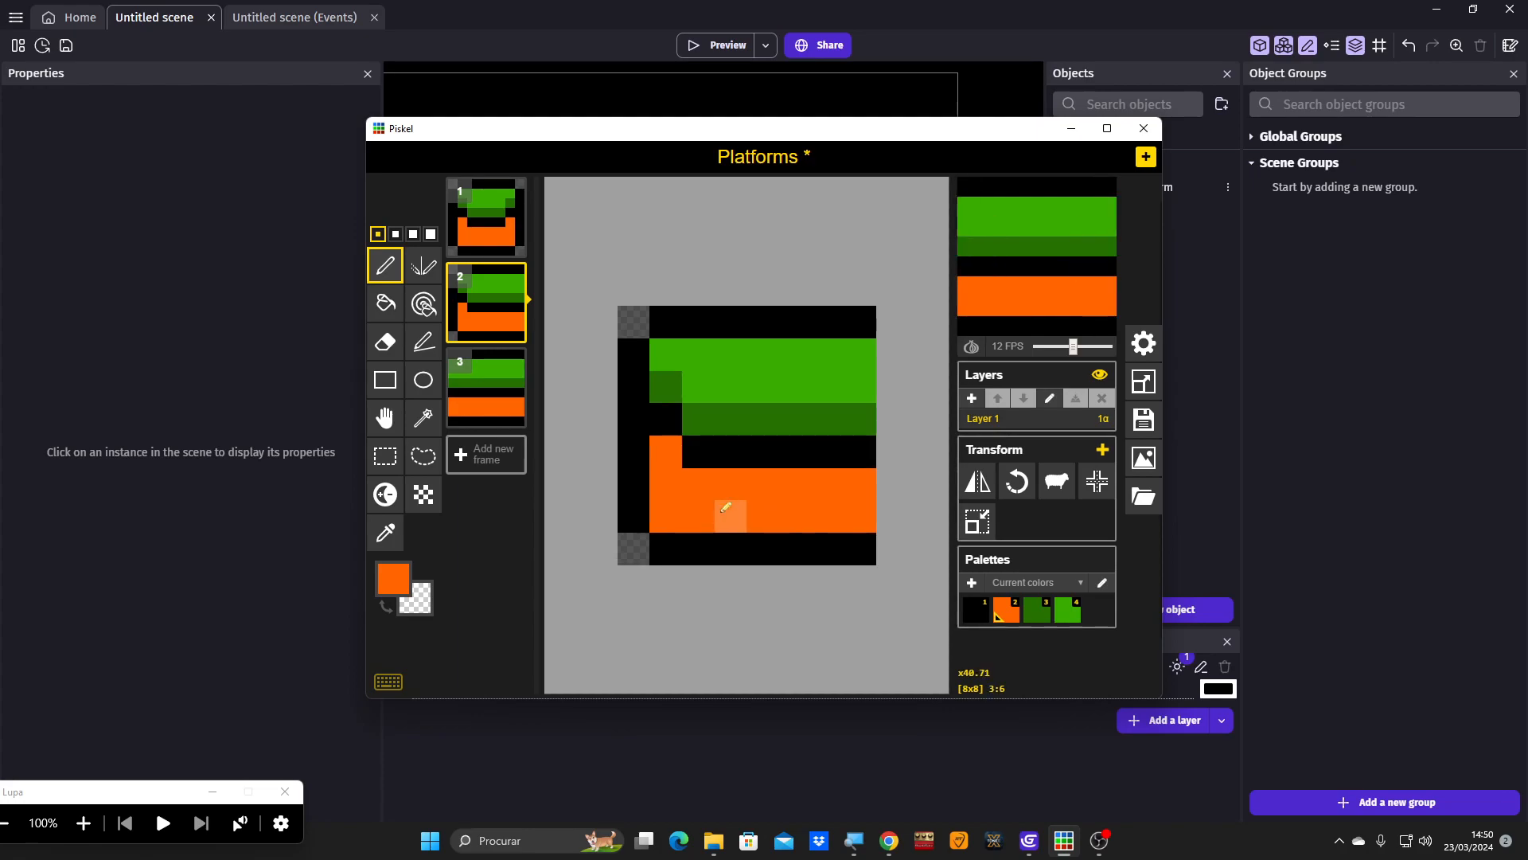
scroll(776, 437, down, 1)
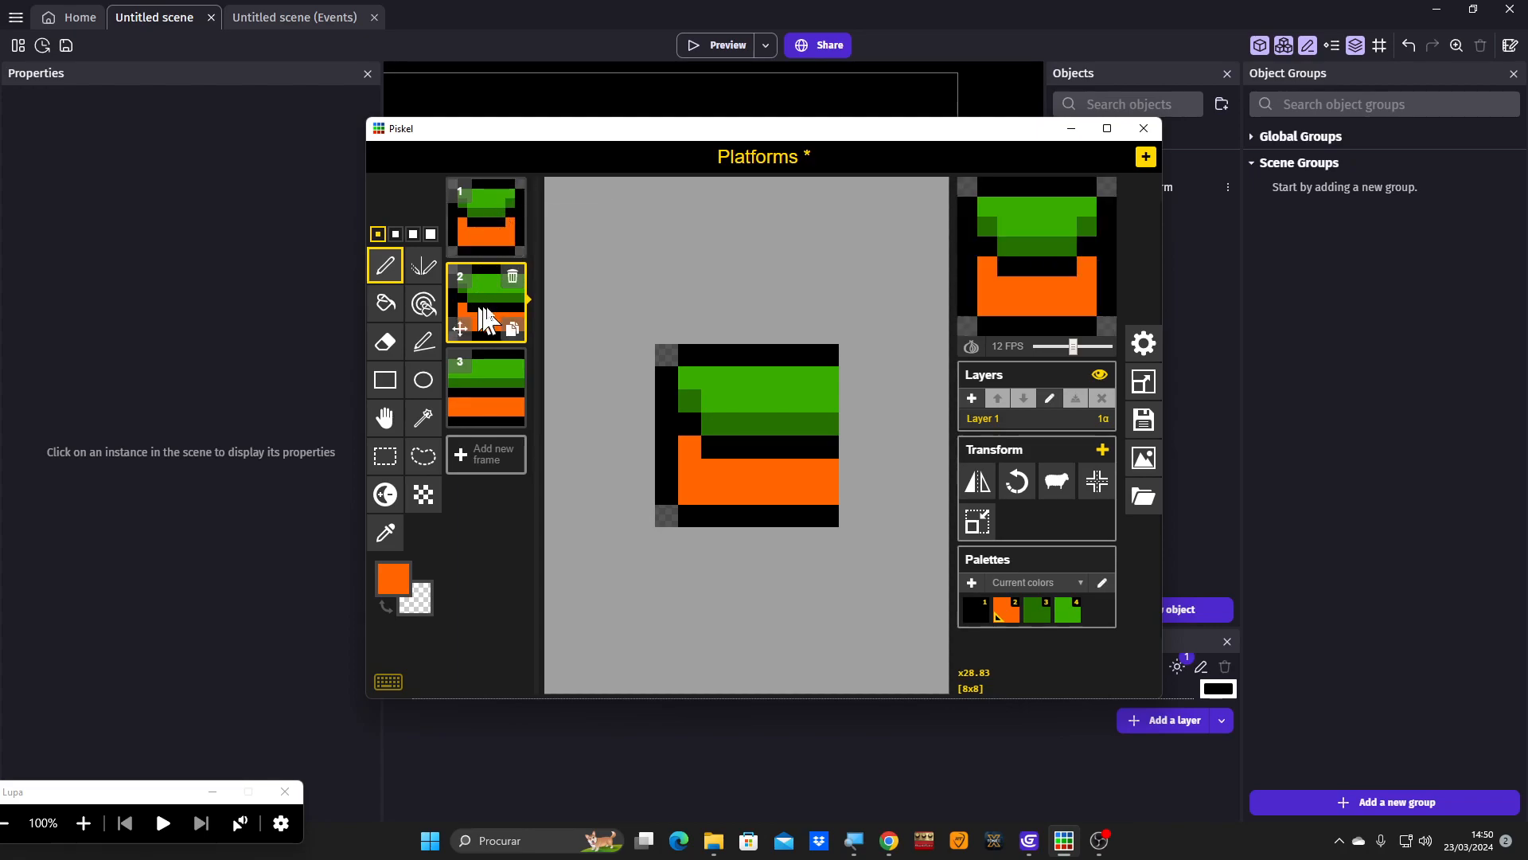
- Duplicate the left-end frame, flip the copy horizontally to form a right-end piece, and reselect frame 2
click(511, 331)
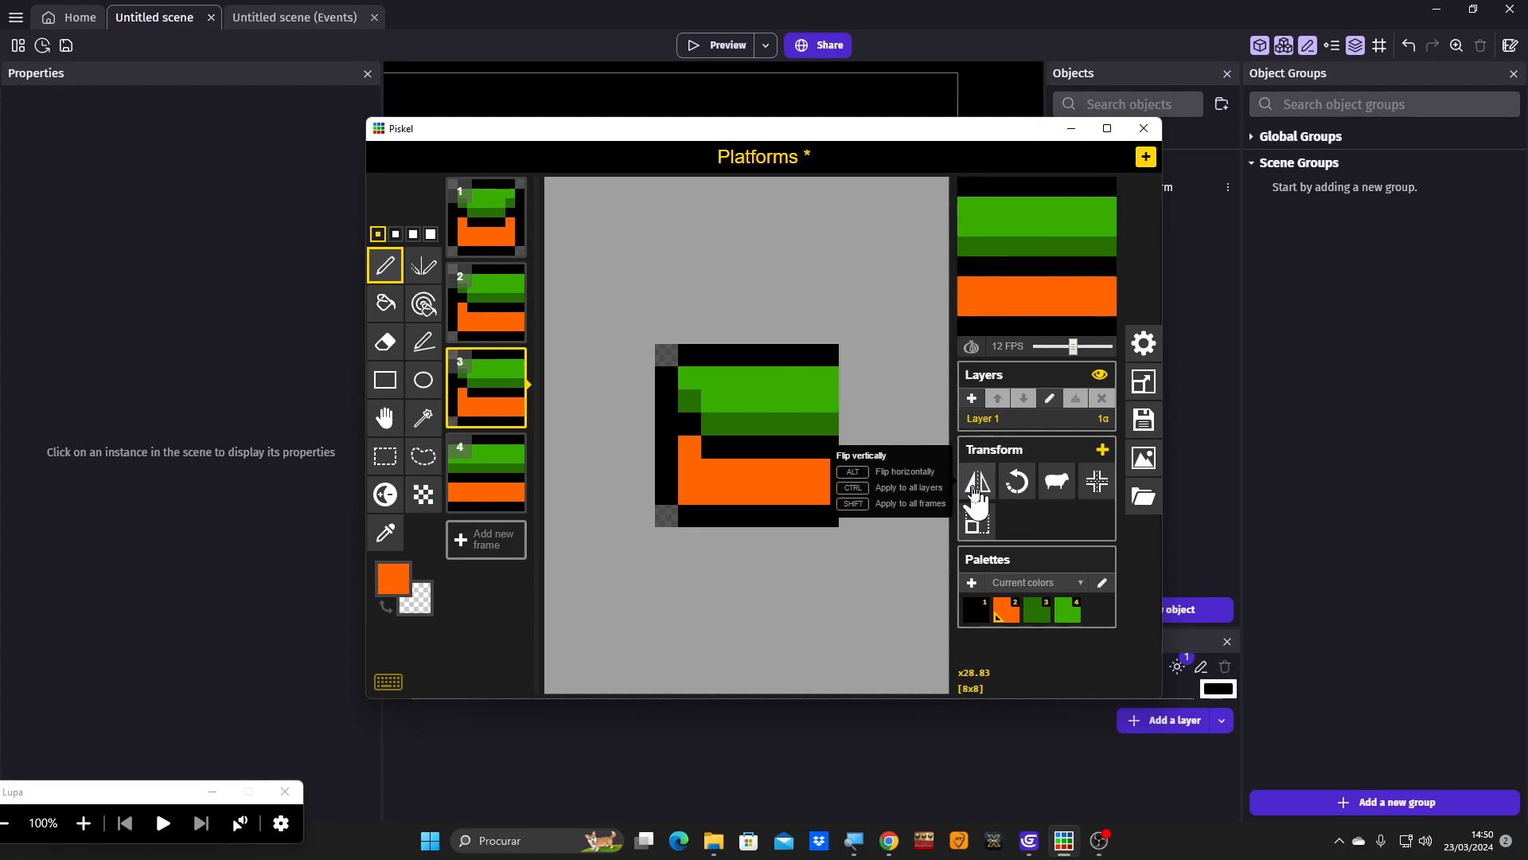
alt+click(975, 492)
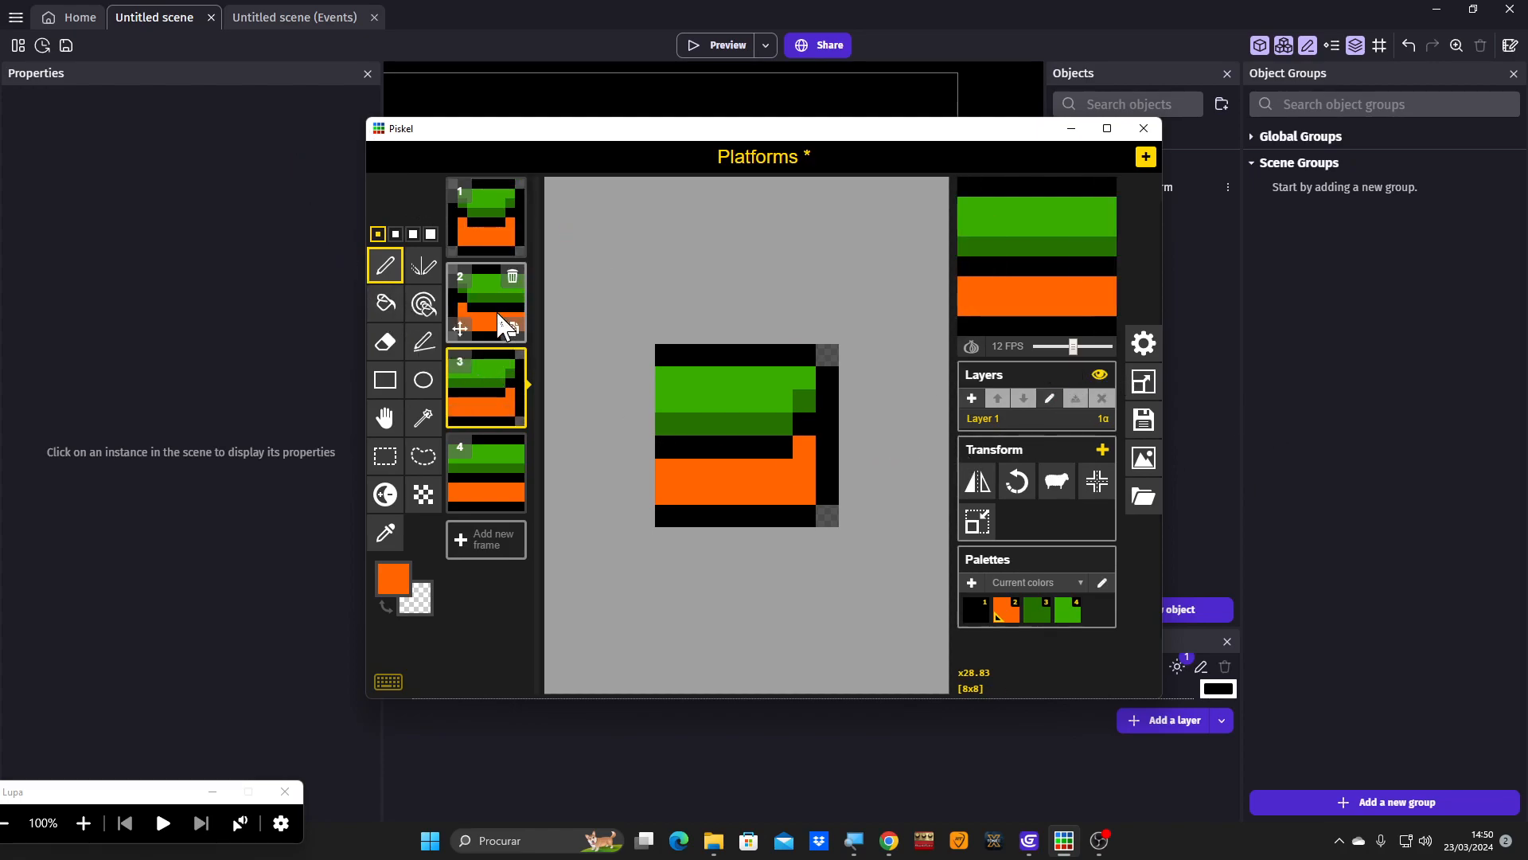
click(500, 325)
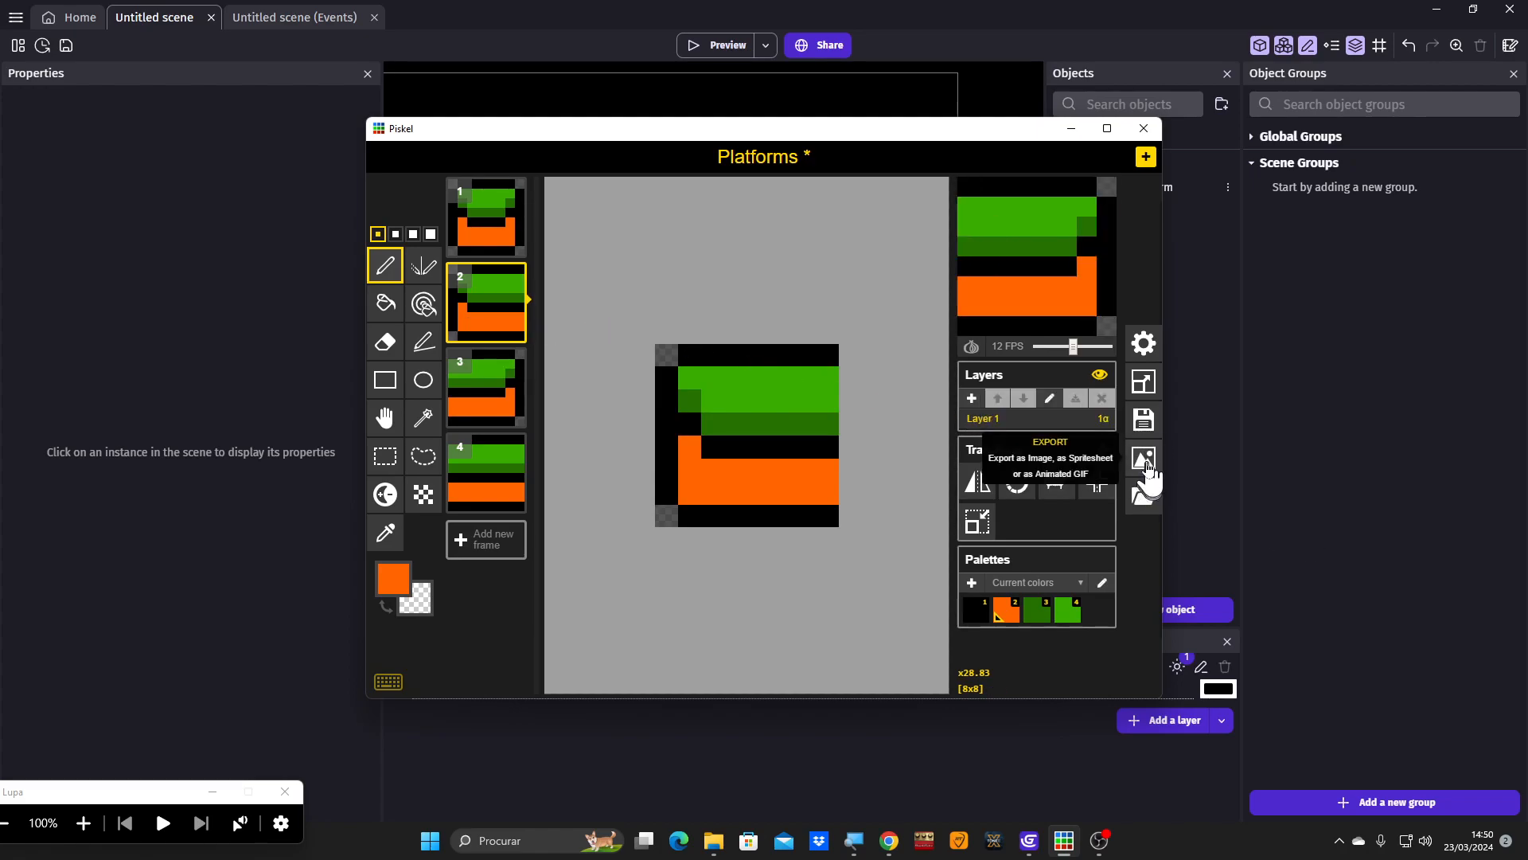
- Export frames 2, 3 and 4 as individual PNG files named Platforms-2, Platforms-3 and Platforms-4
click(1145, 461)
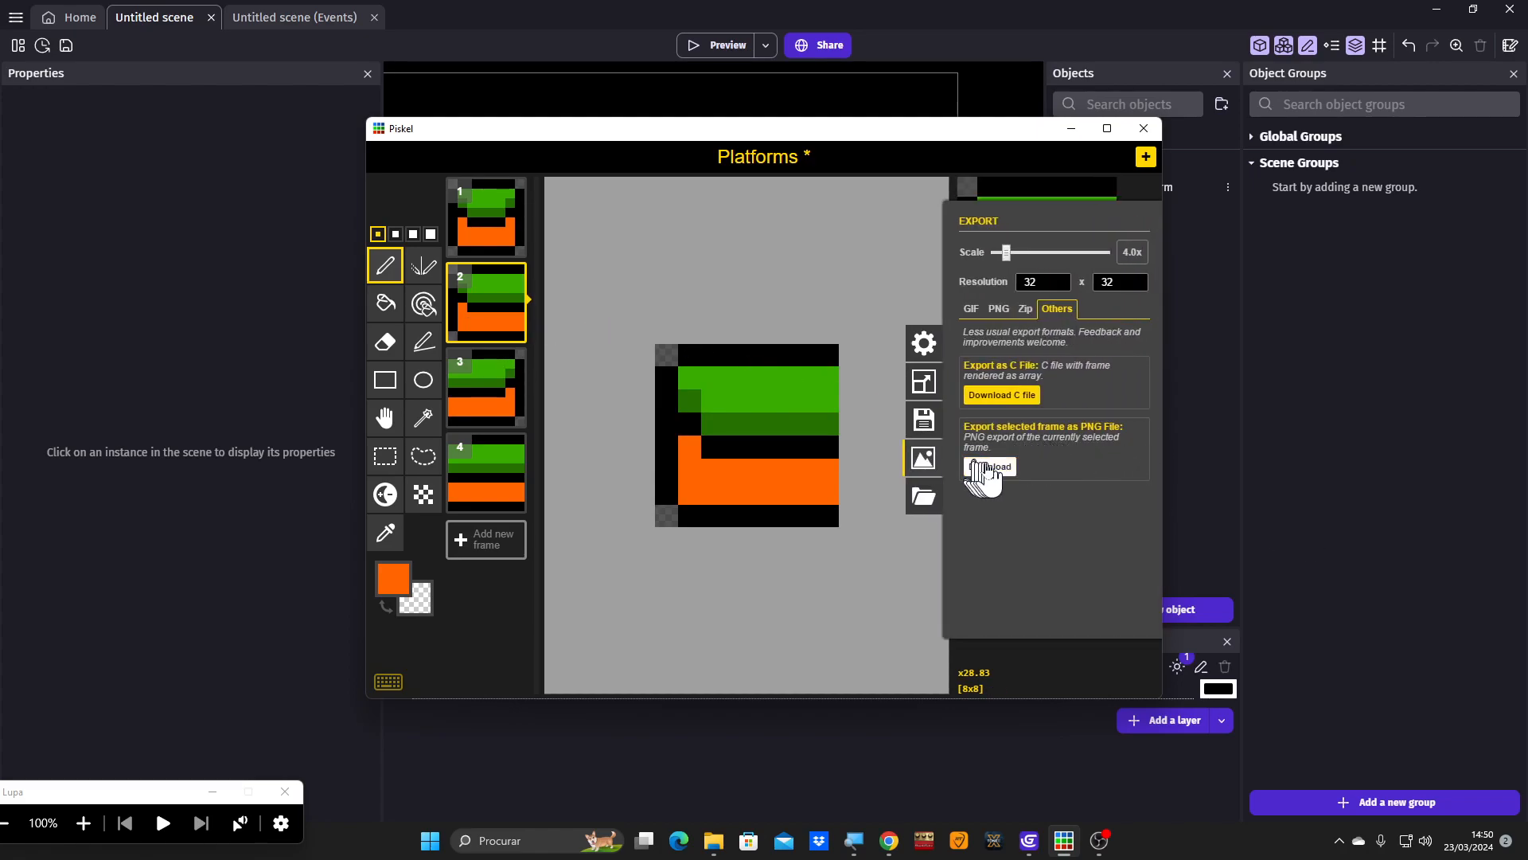
click(989, 467)
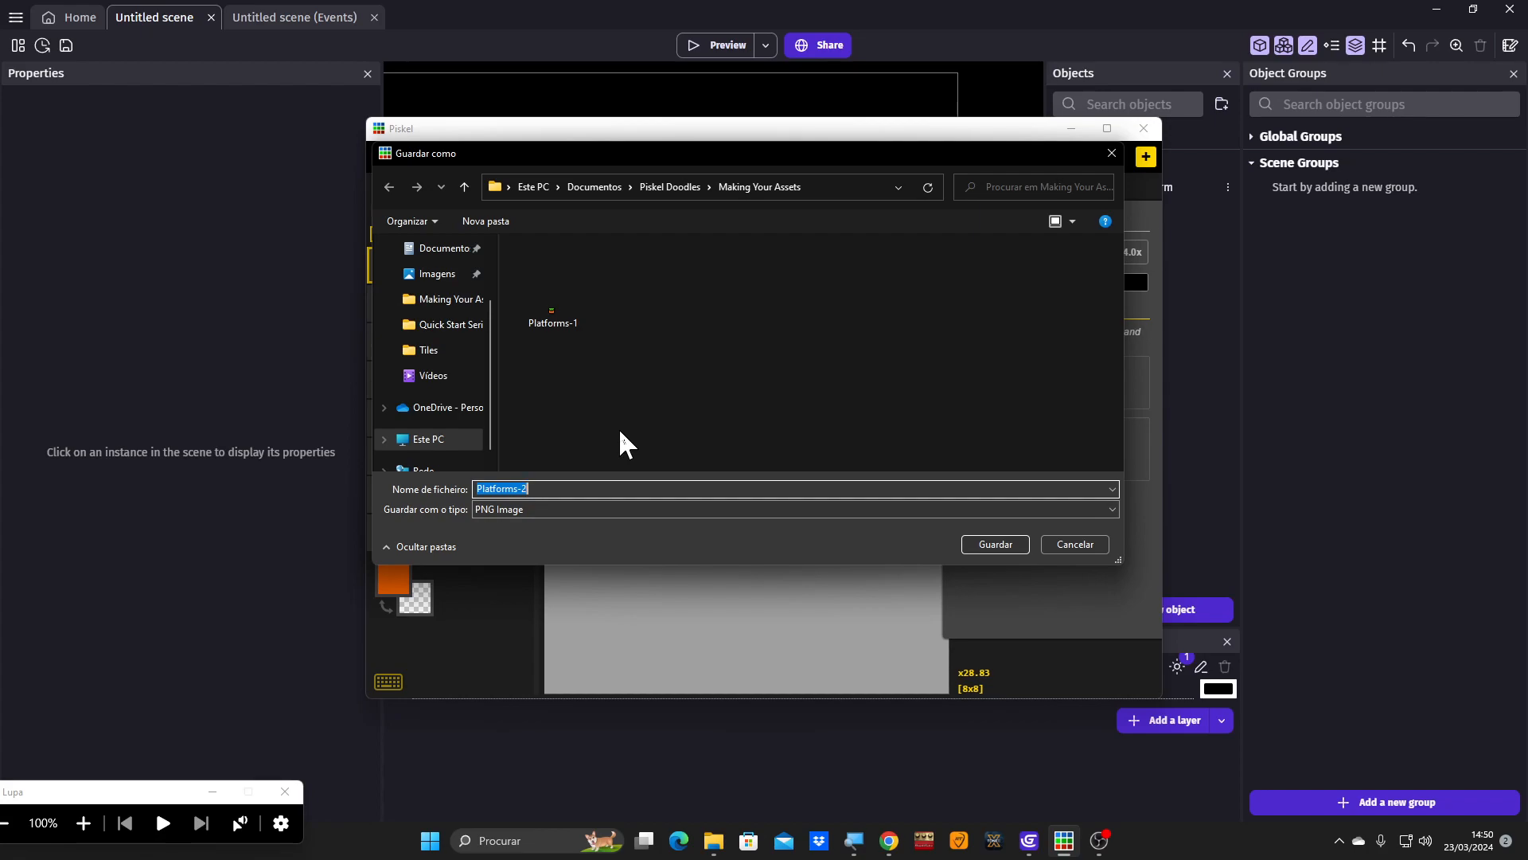
key(Return)
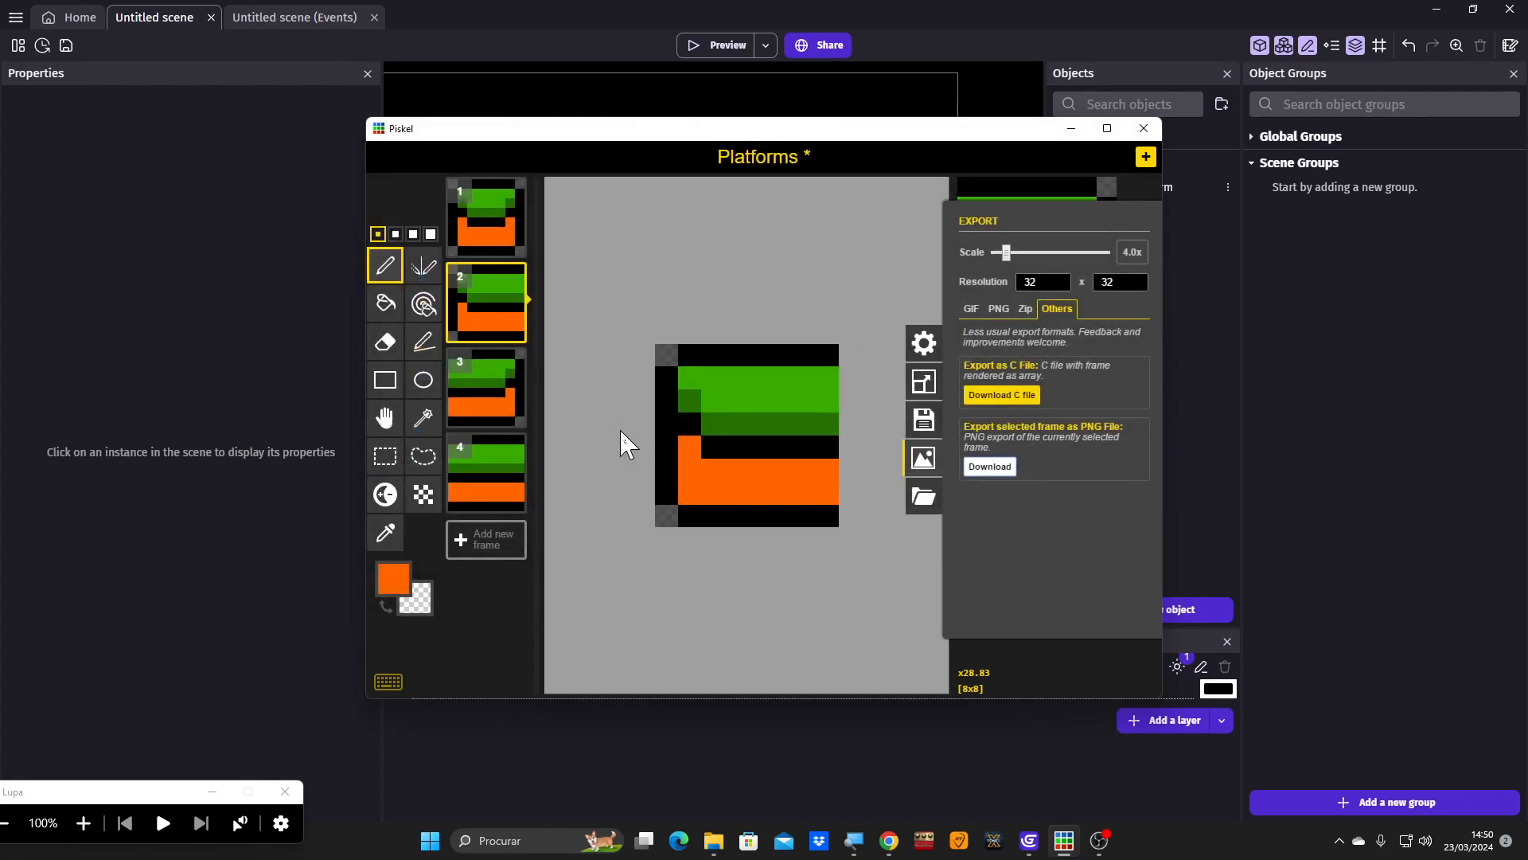
click(487, 383)
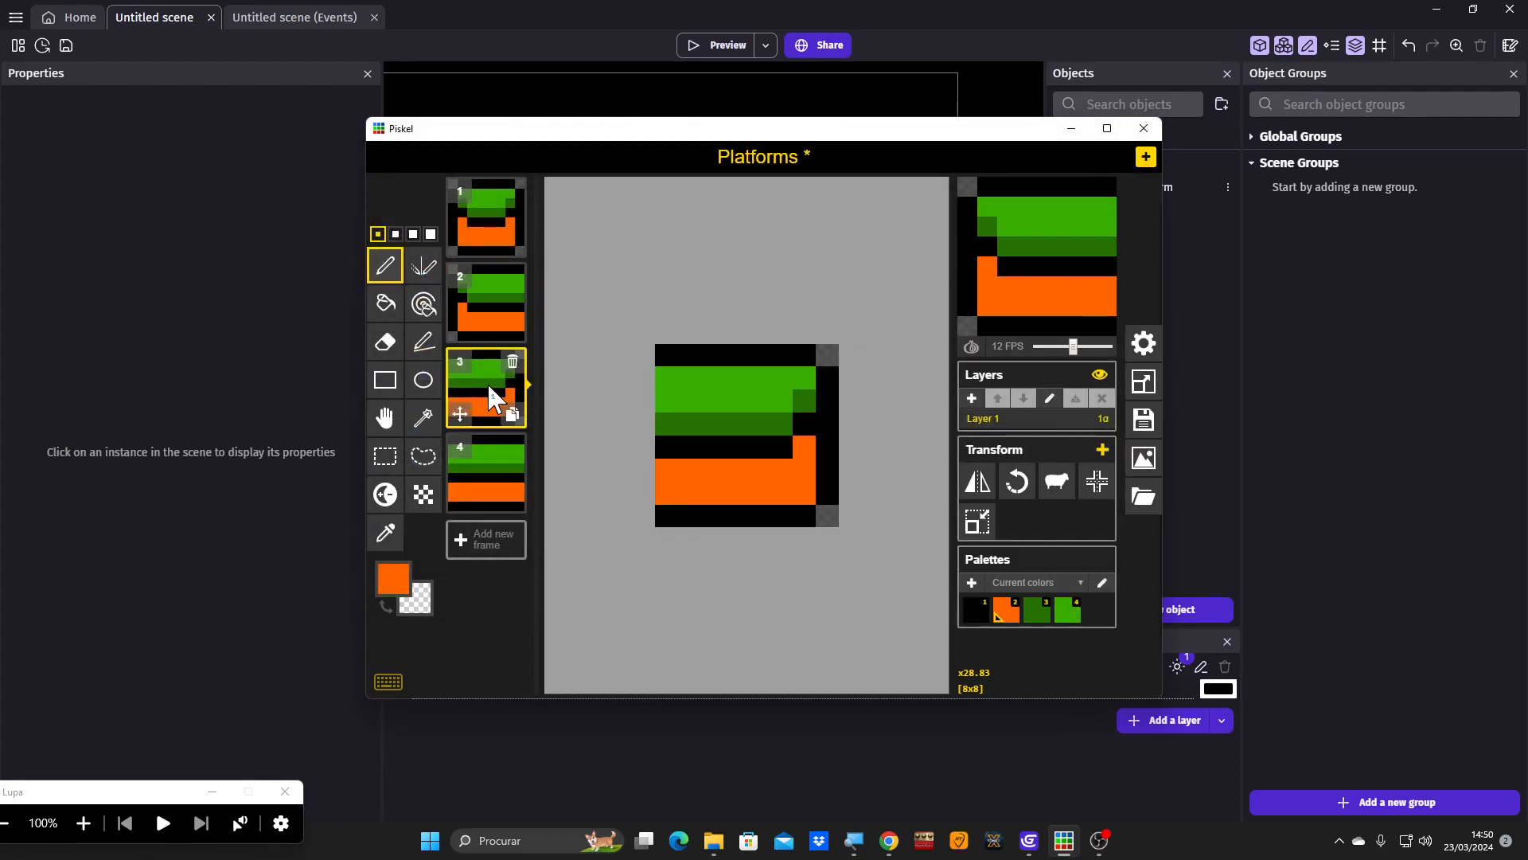
click(1143, 466)
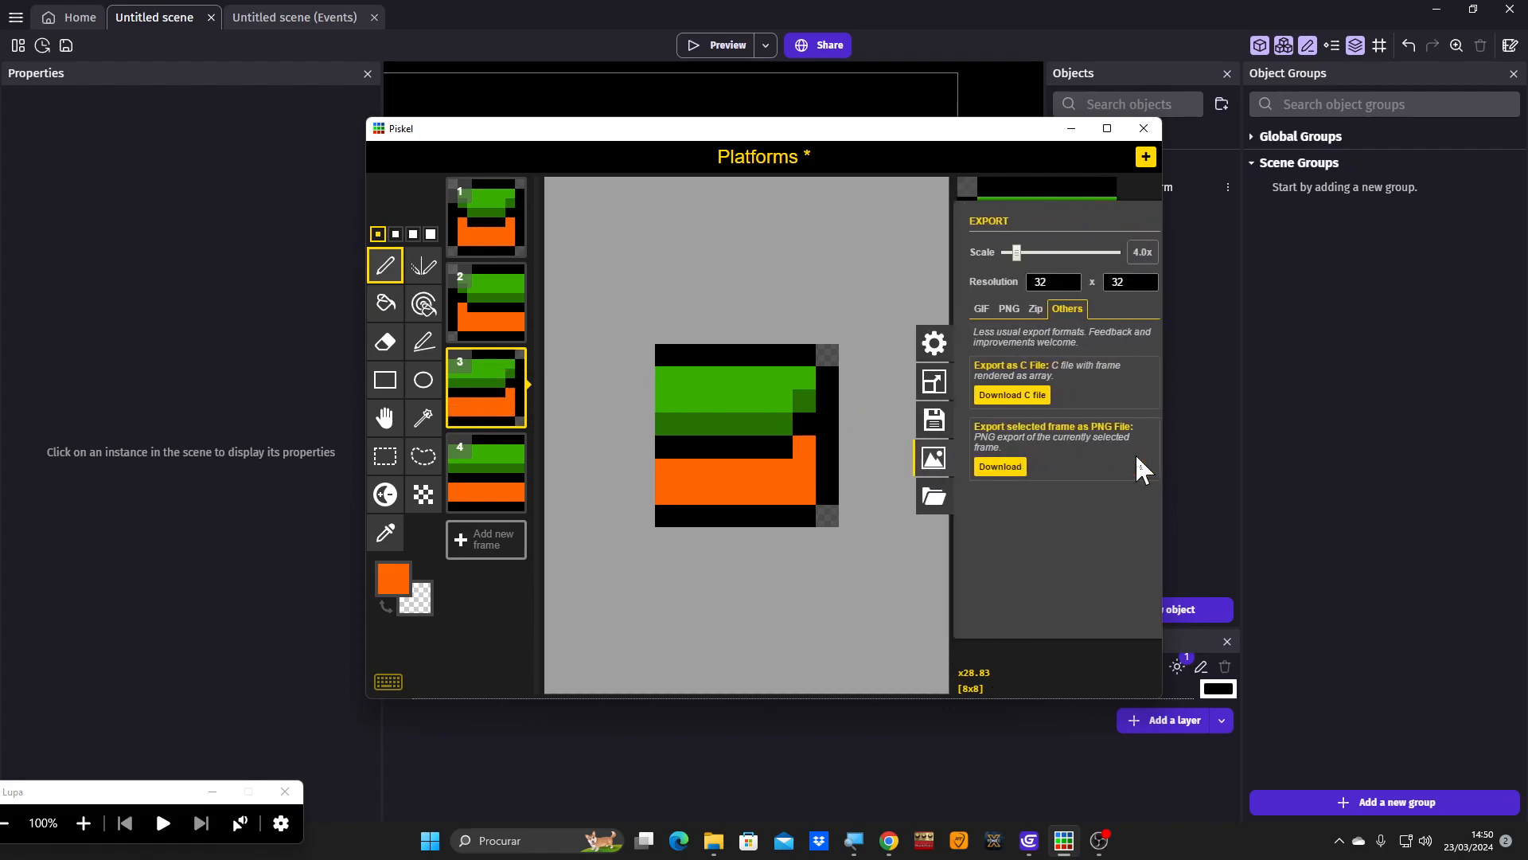
click(990, 467)
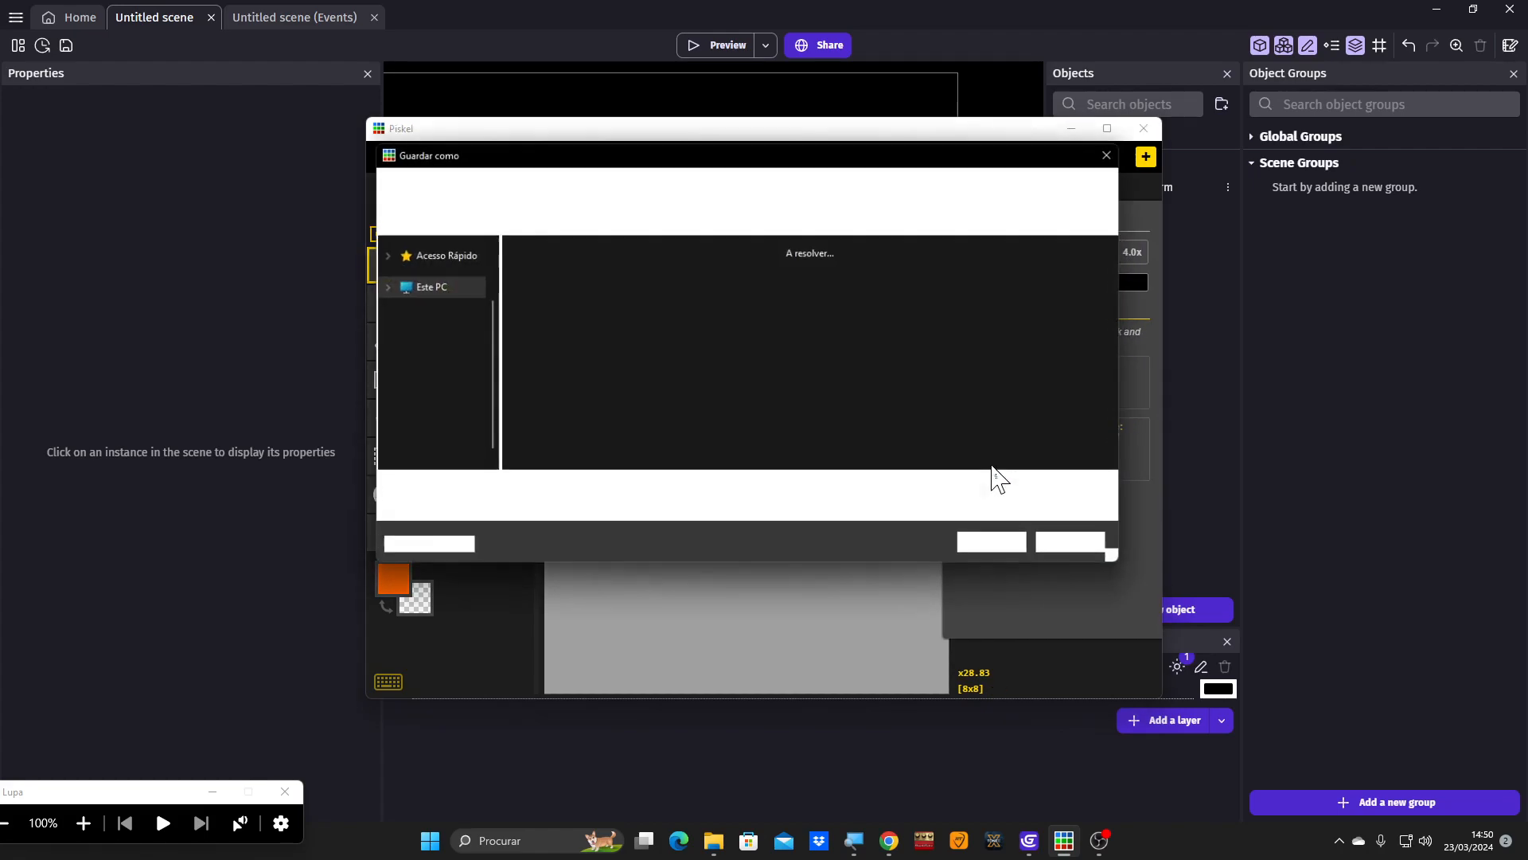
key(Return)
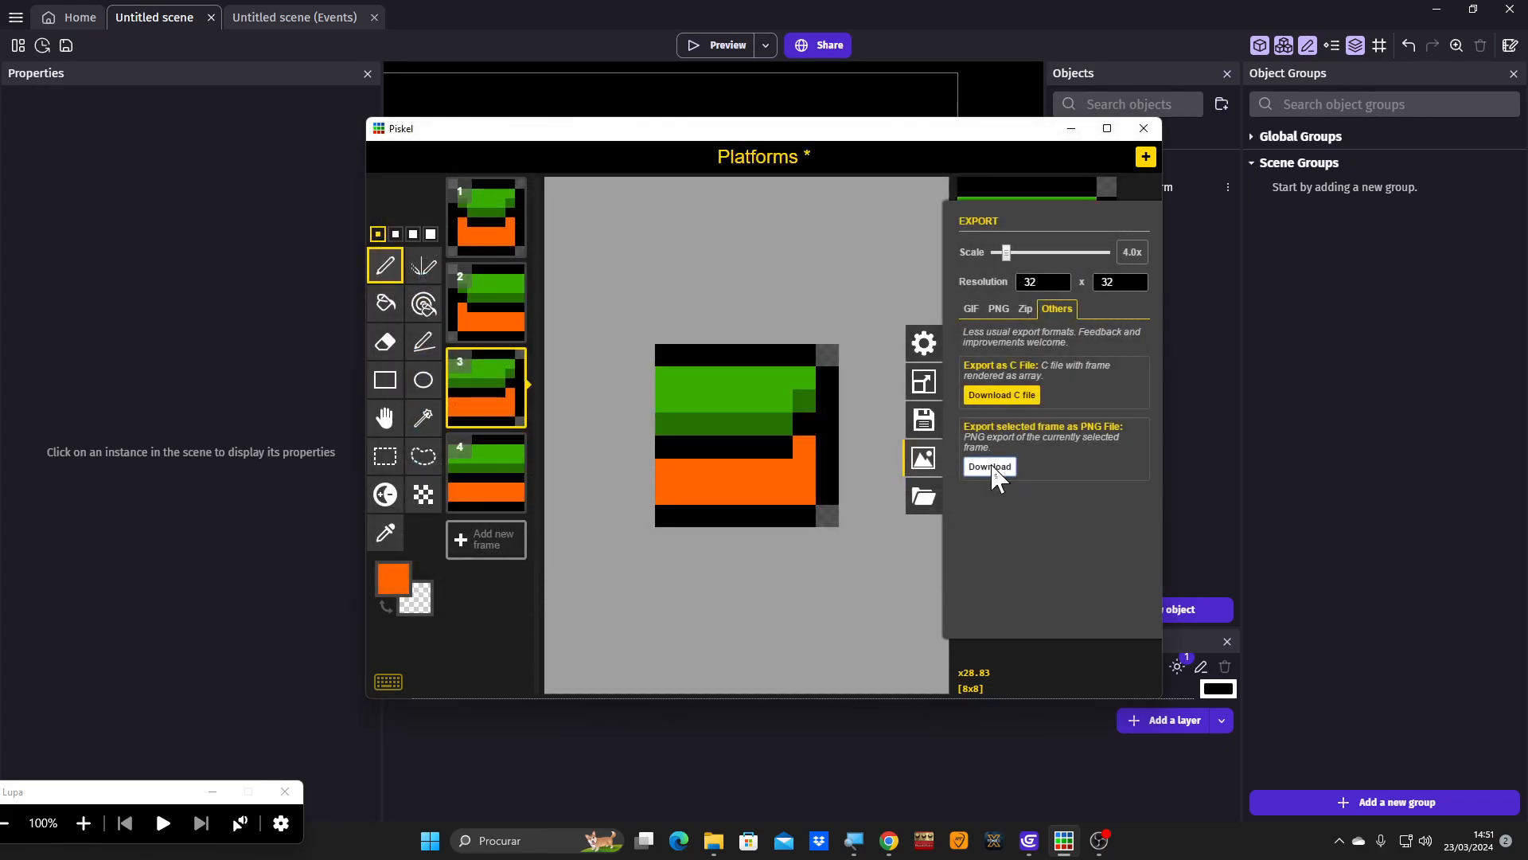
key(Down)
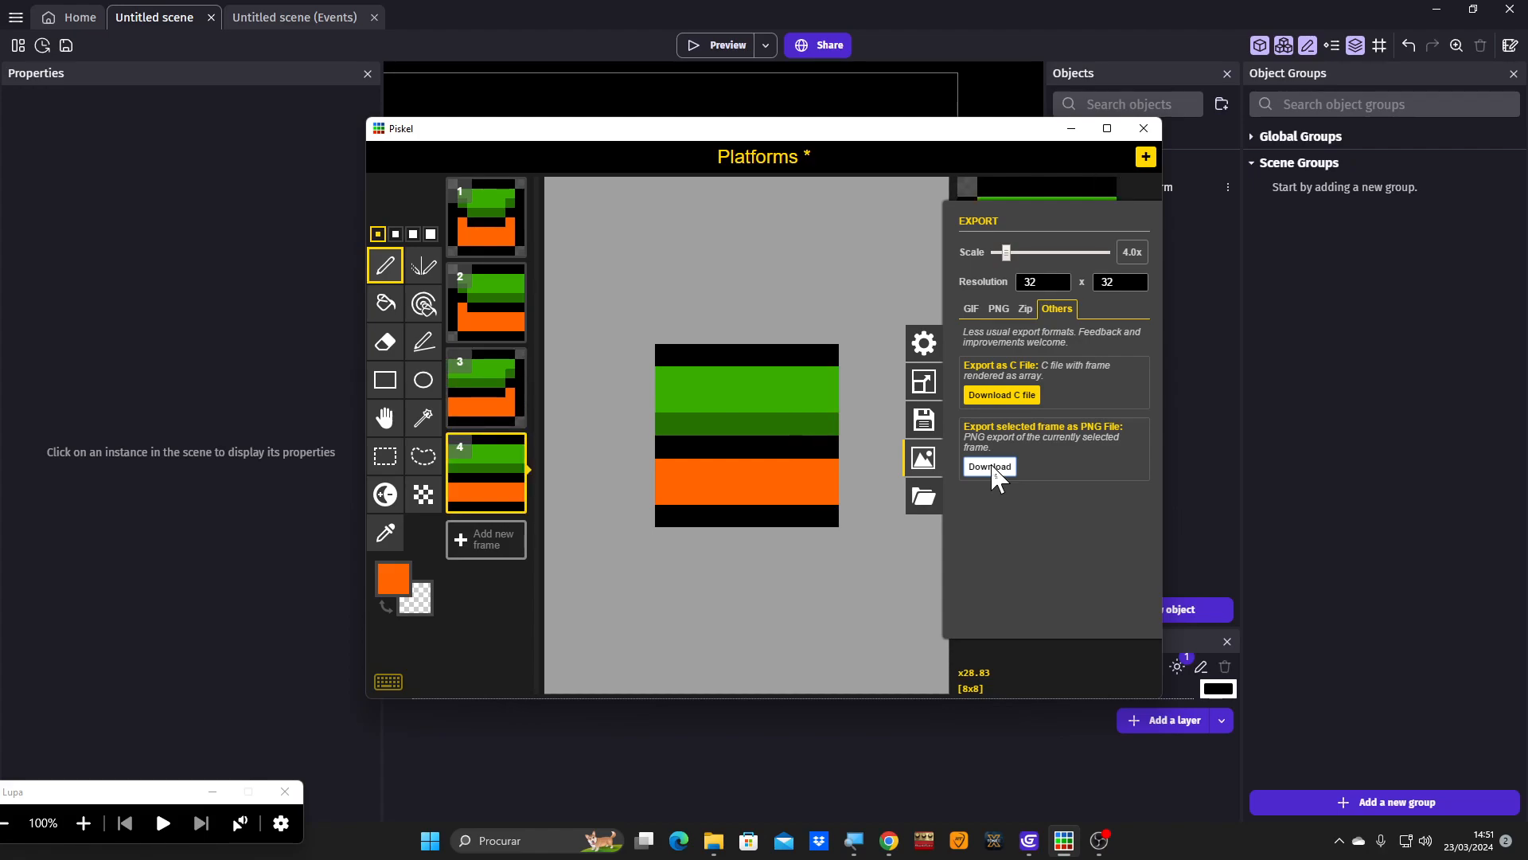
click(990, 468)
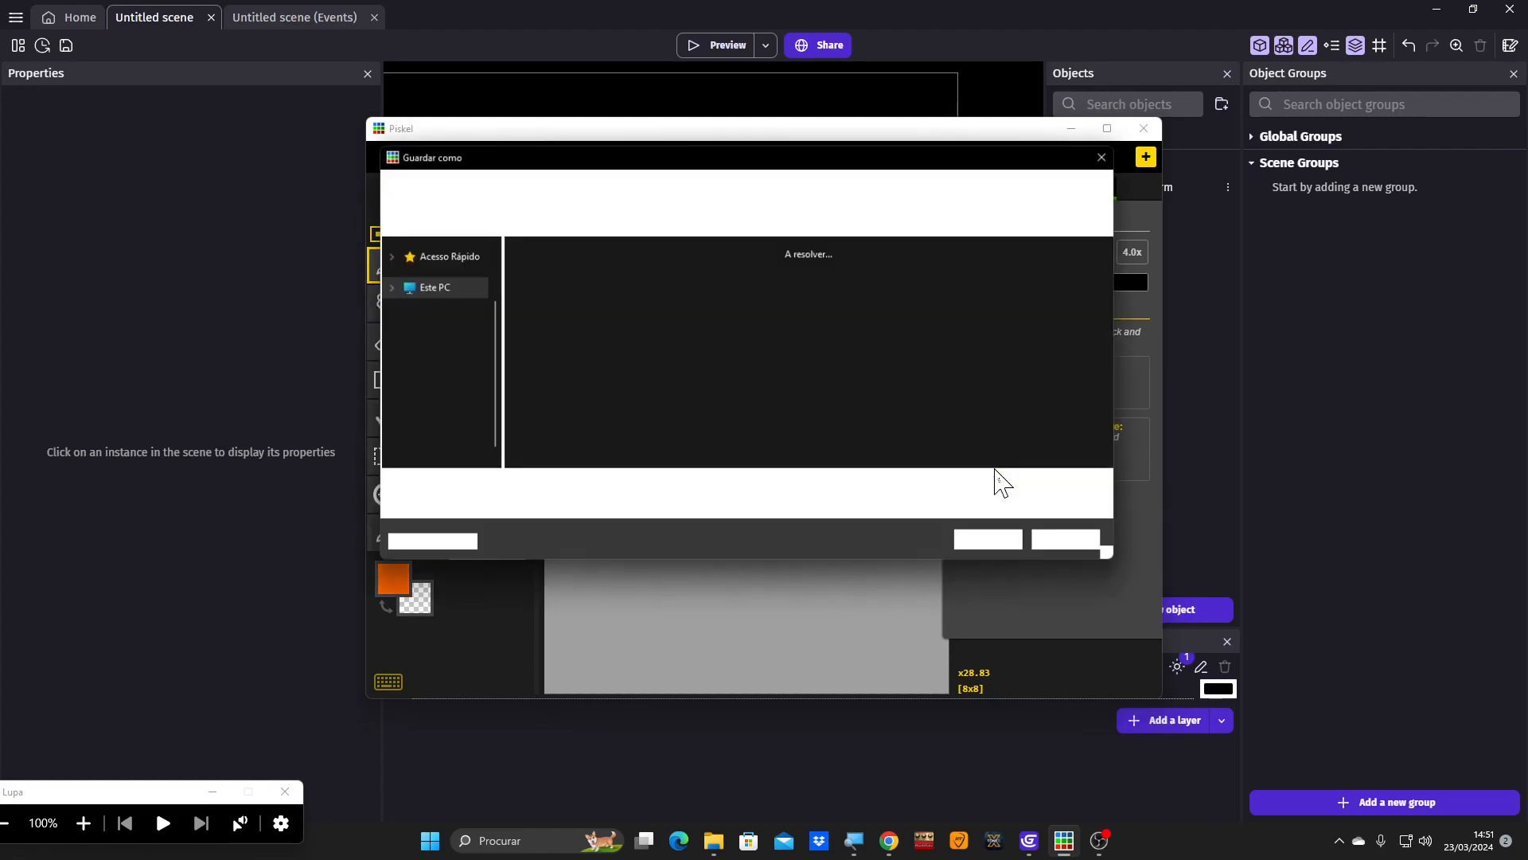
key(Return)
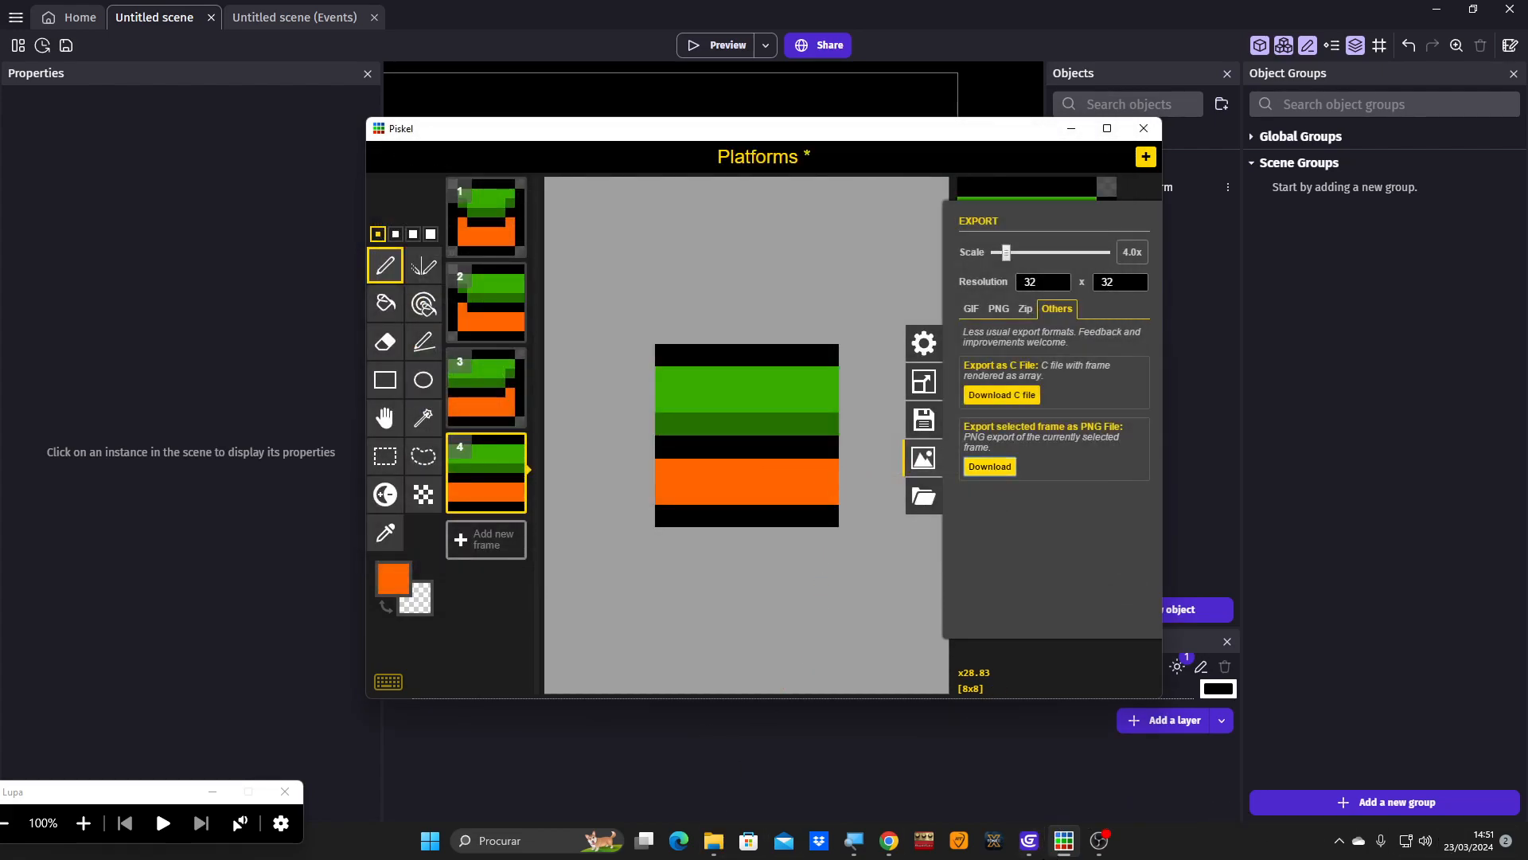
- Switch to GDevelop, move three Grass_Platform instances up into a row with gaps between them, and delete the two remaining ones
click(1026, 855)
scroll(700, 417, up, 1)
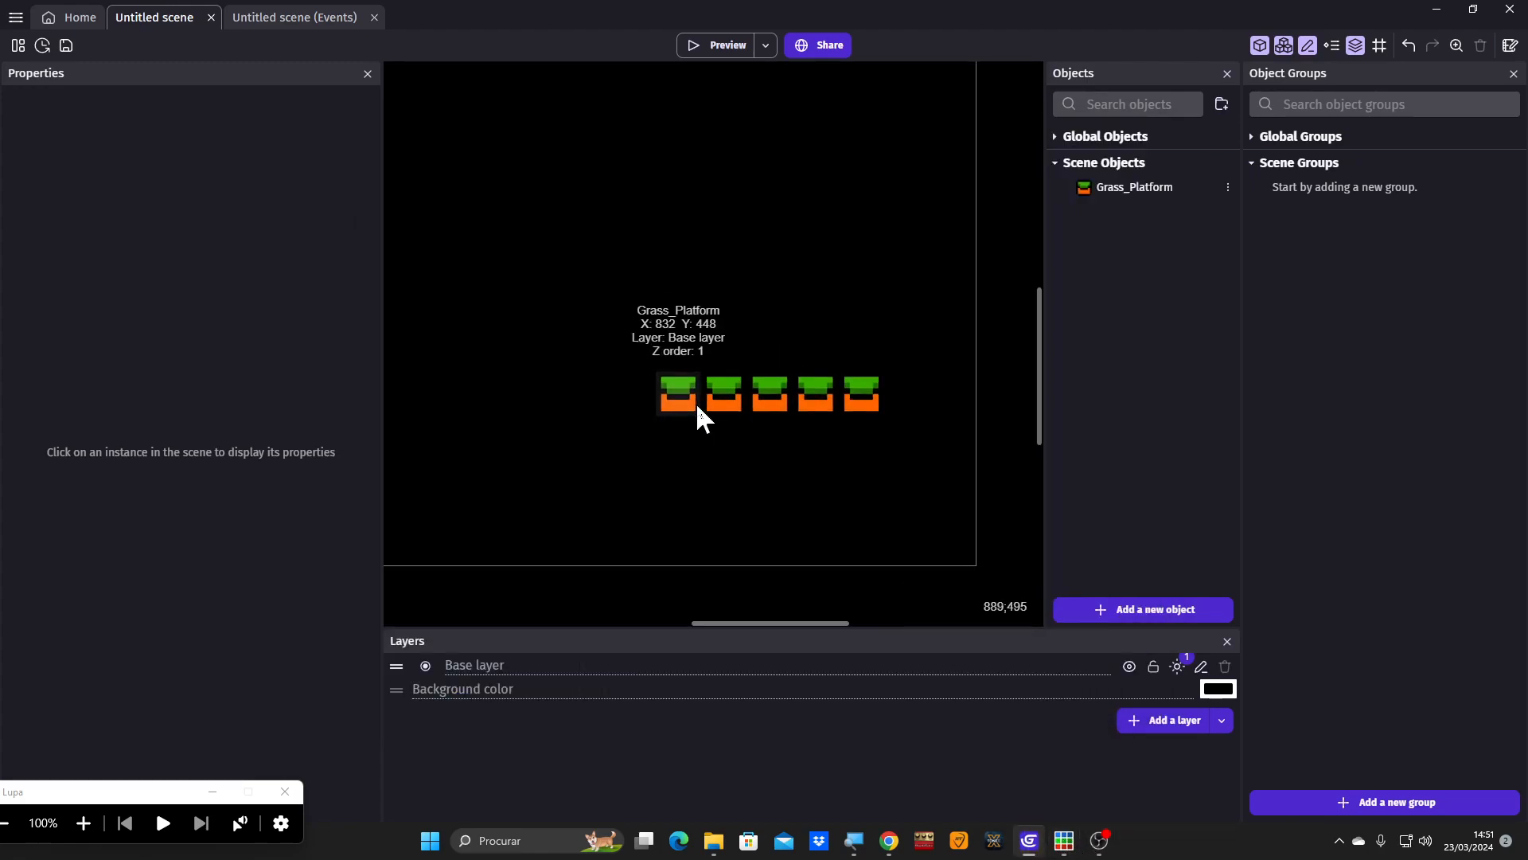
drag(671, 401, 671, 237)
drag(722, 390, 780, 255)
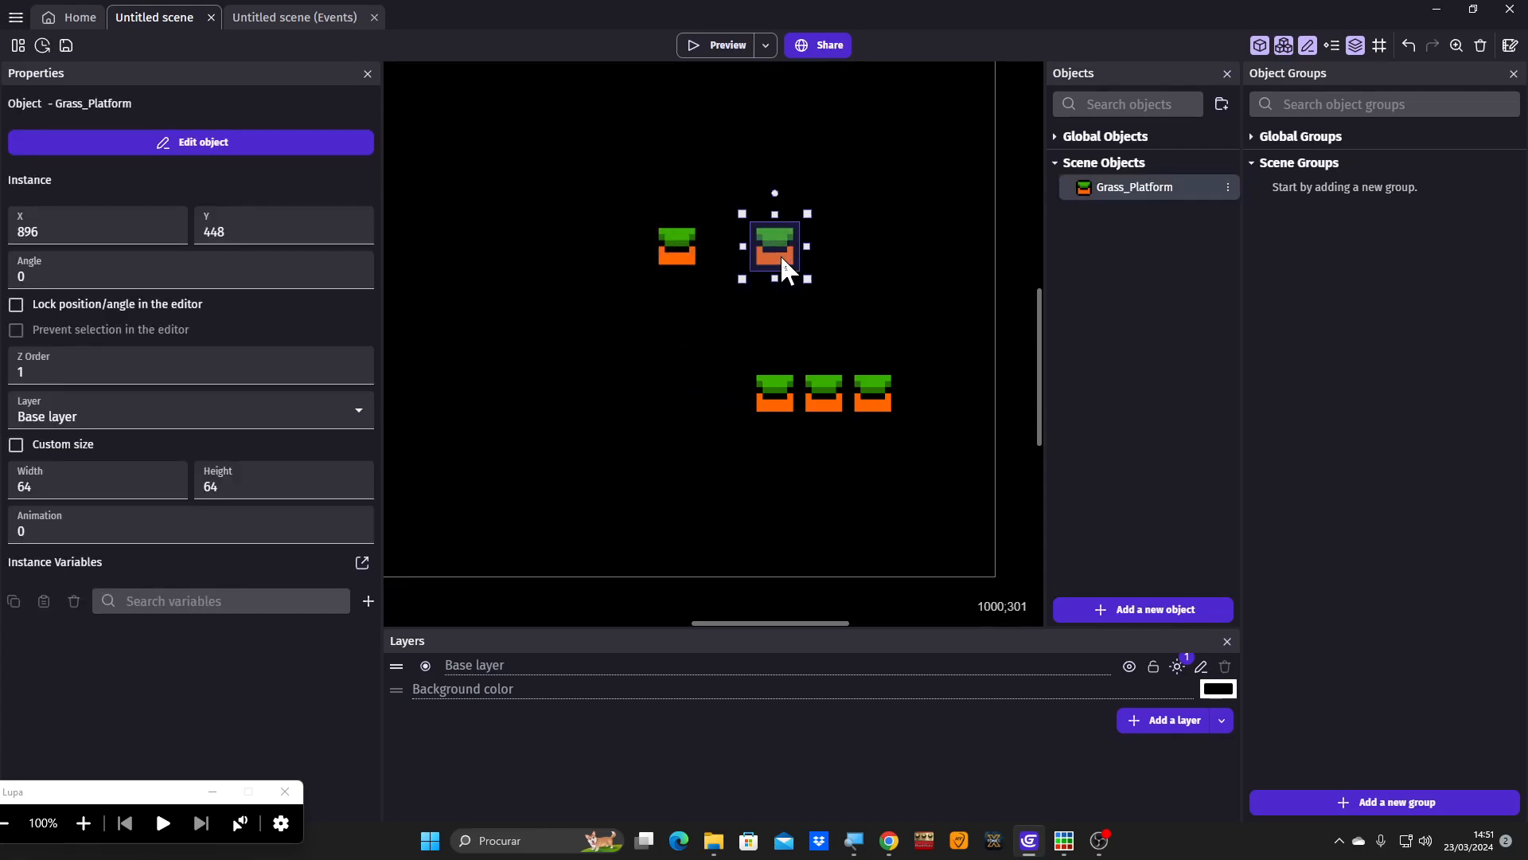
click(782, 394)
drag(781, 381, 879, 233)
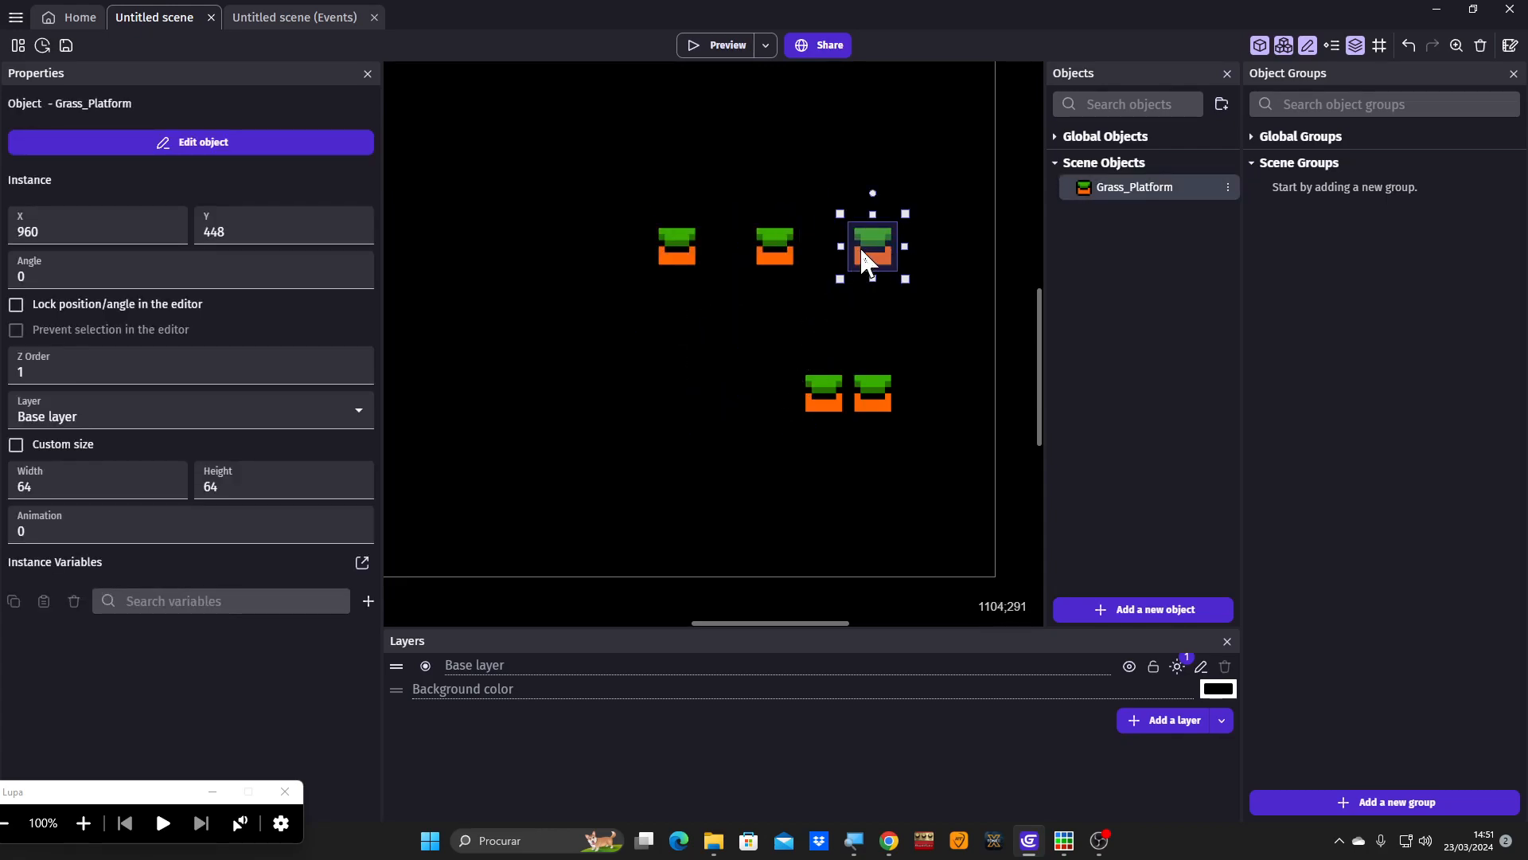
drag(948, 436, 765, 358)
key(Delete)
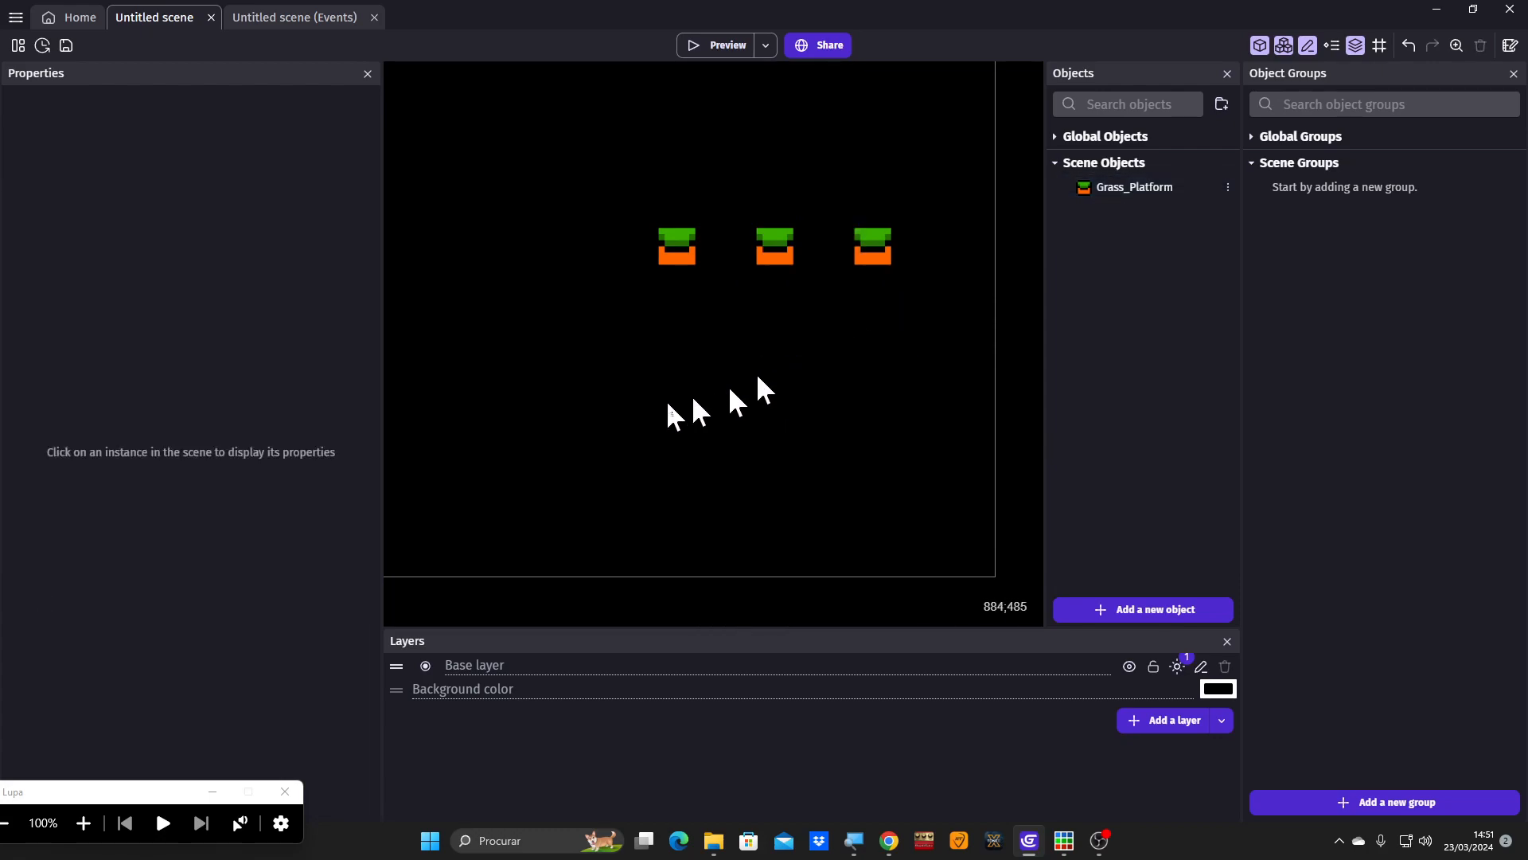
- Add a layer to the scene and create a new sprite object for the left-end grass piece, replacing its default name
click(1149, 721)
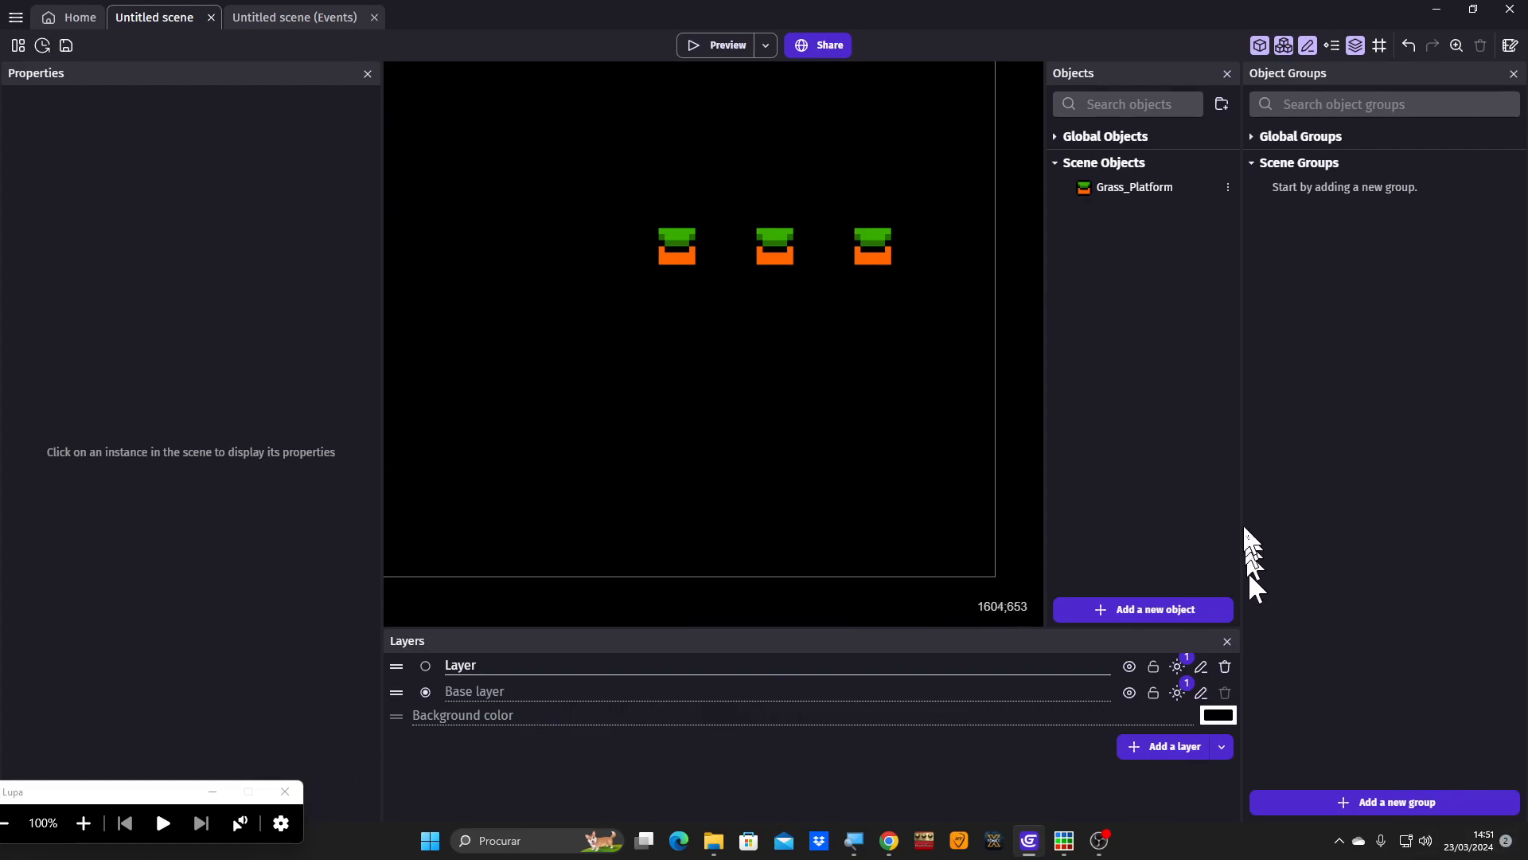
click(1146, 610)
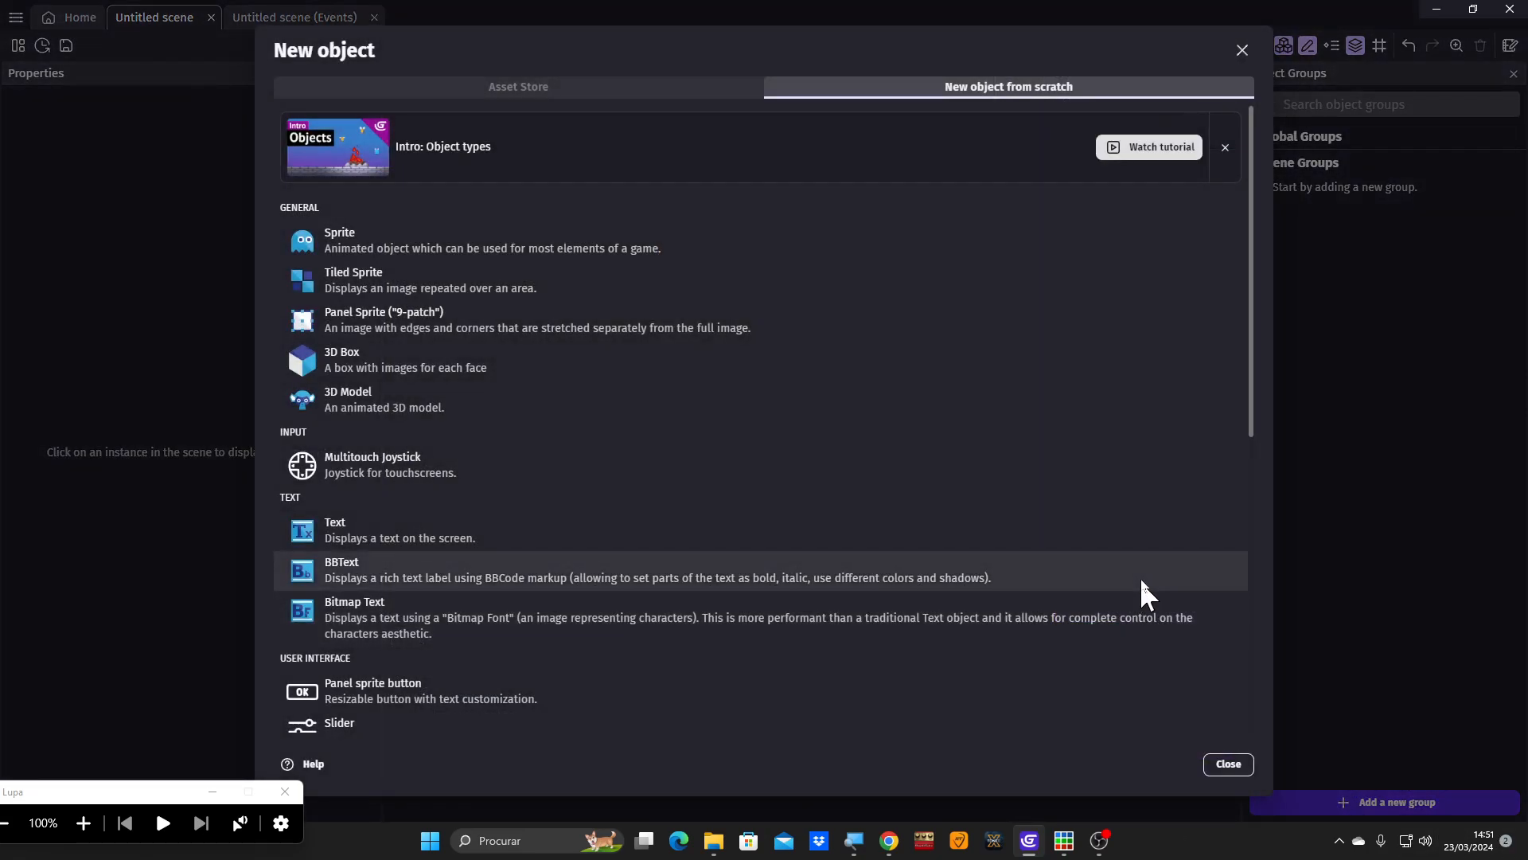
click(347, 236)
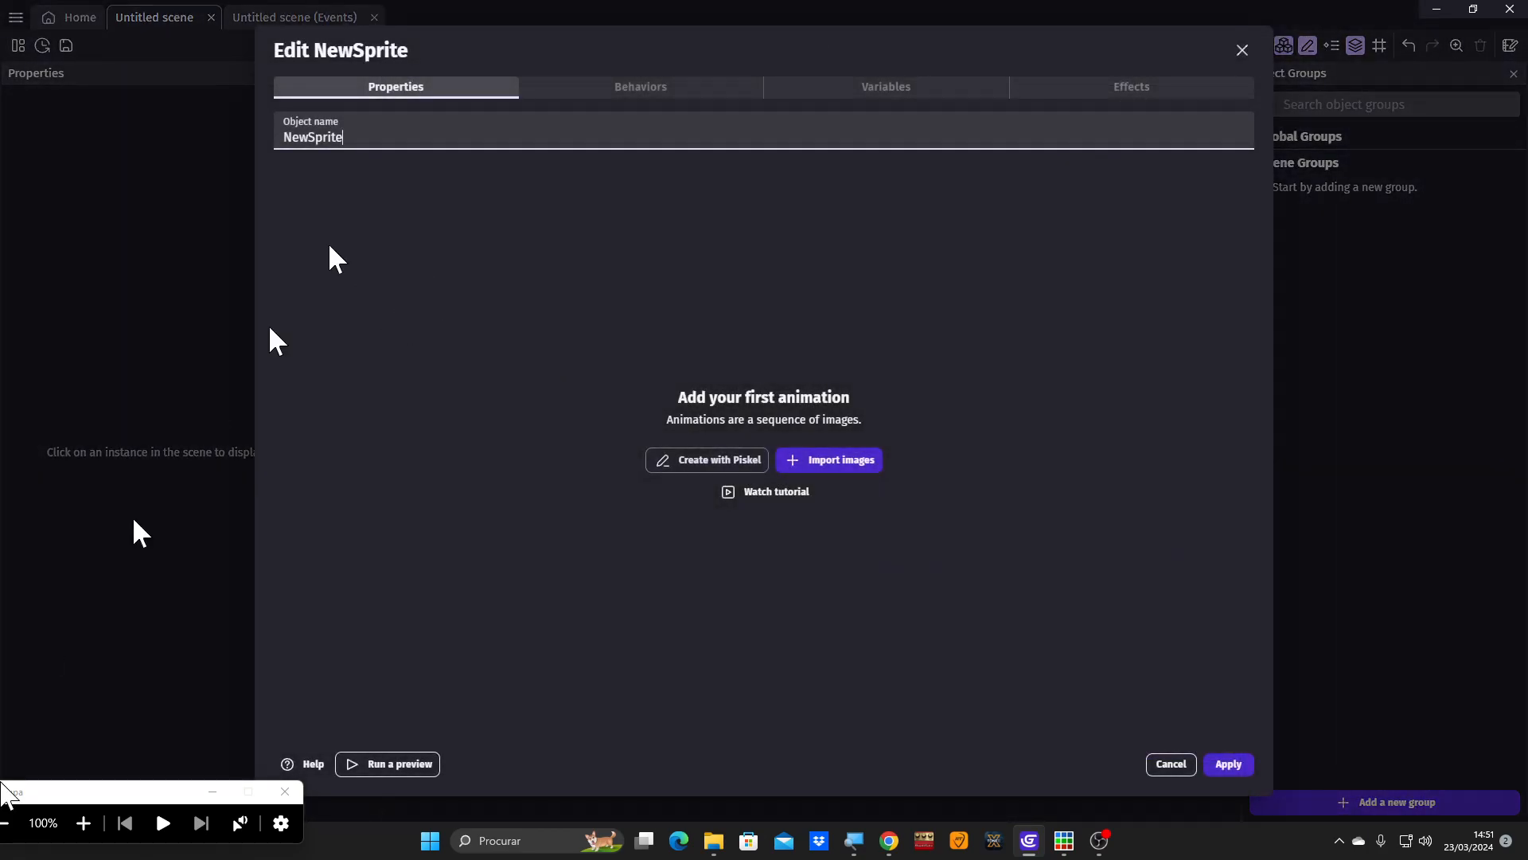
click(84, 823)
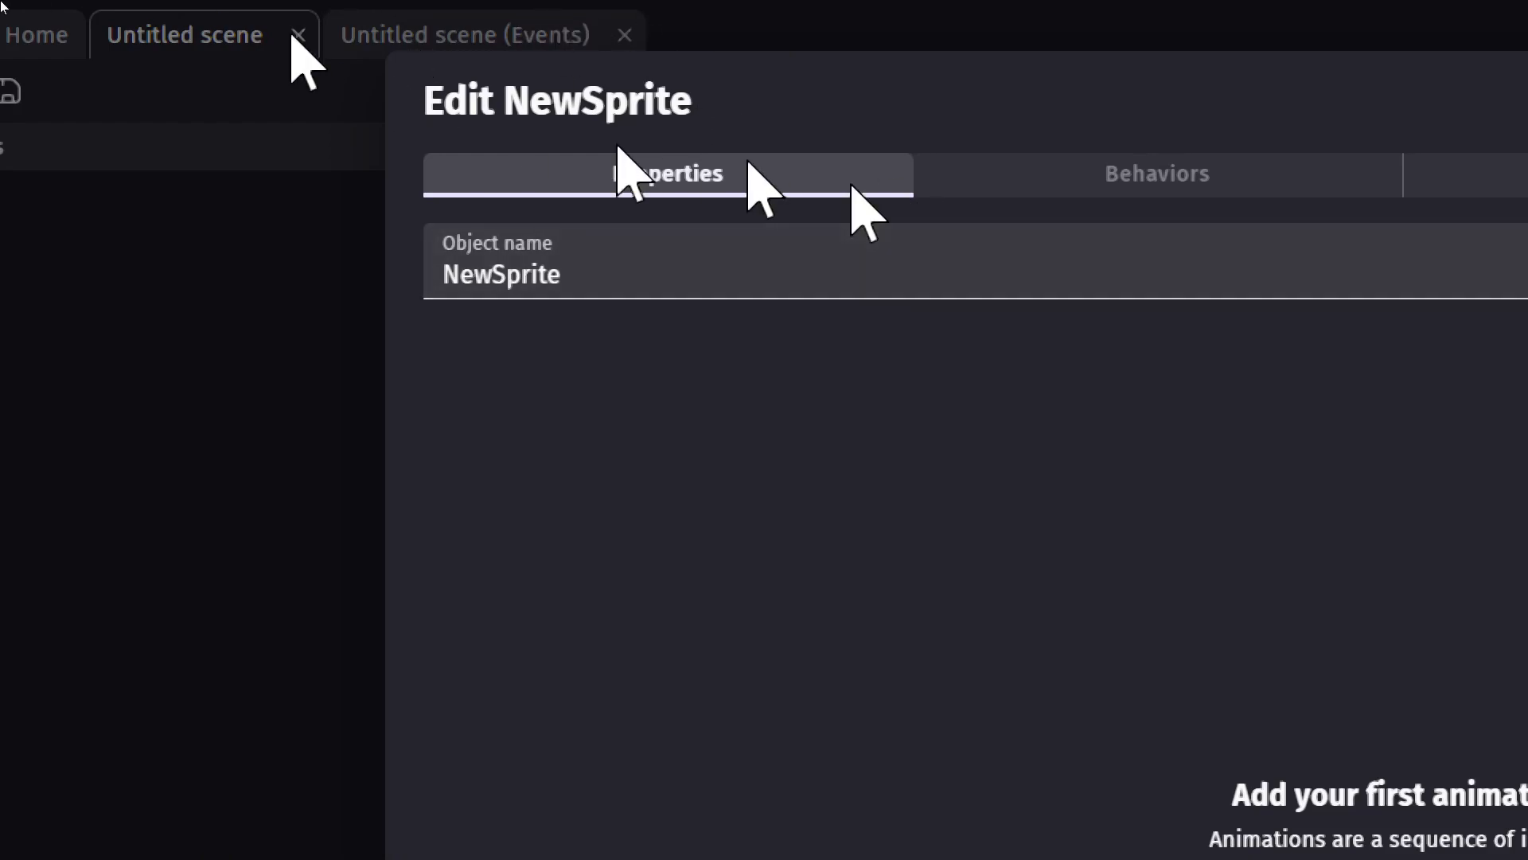
double_click(742, 287)
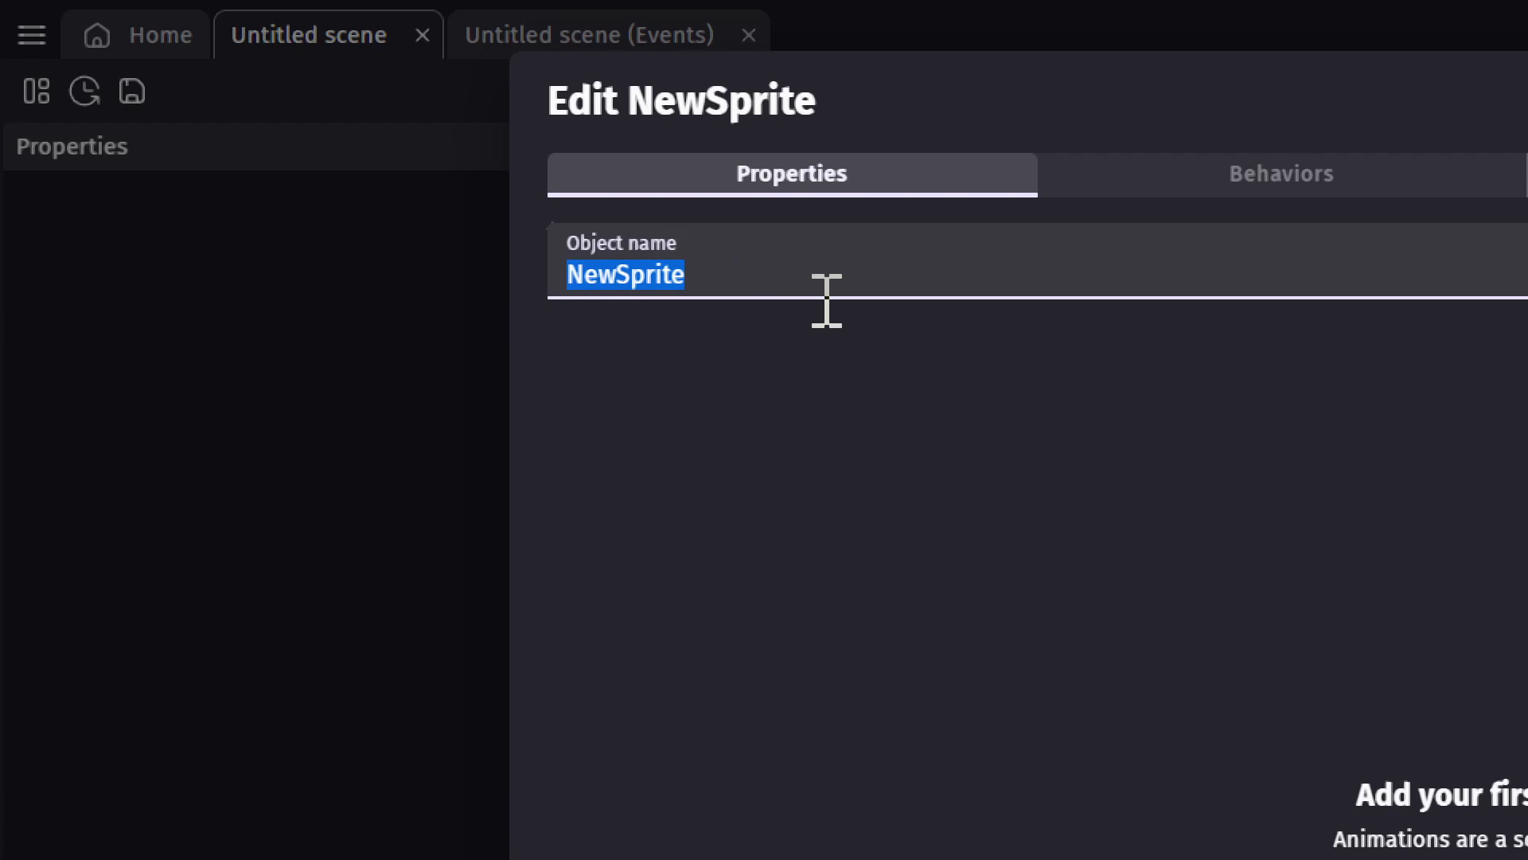
text(G)
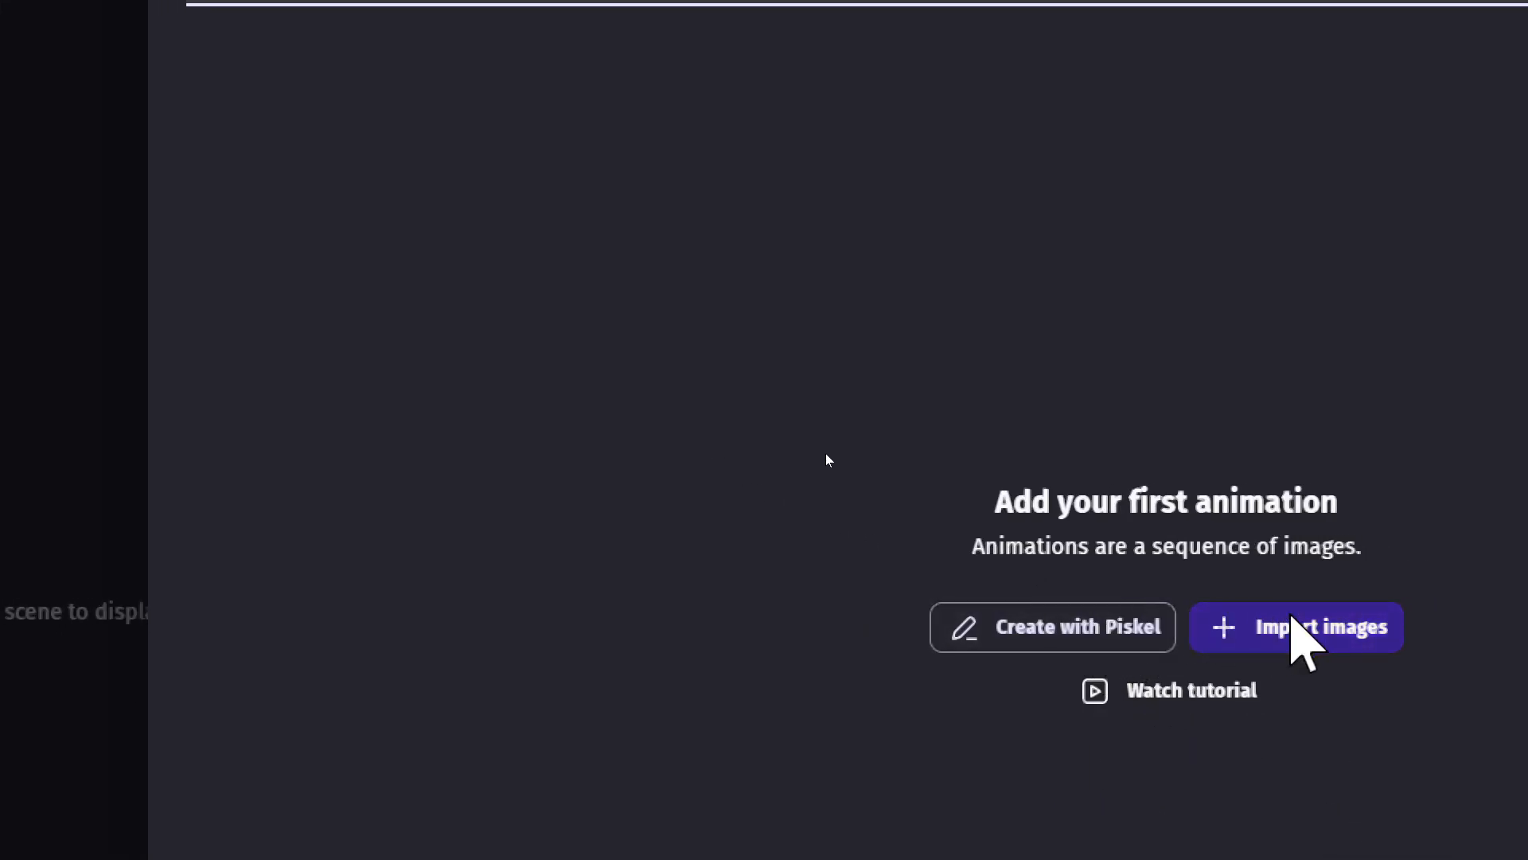
- Import the Platforms-2 image as the new sprite's first animation, copying the file into the project folder
click(1289, 625)
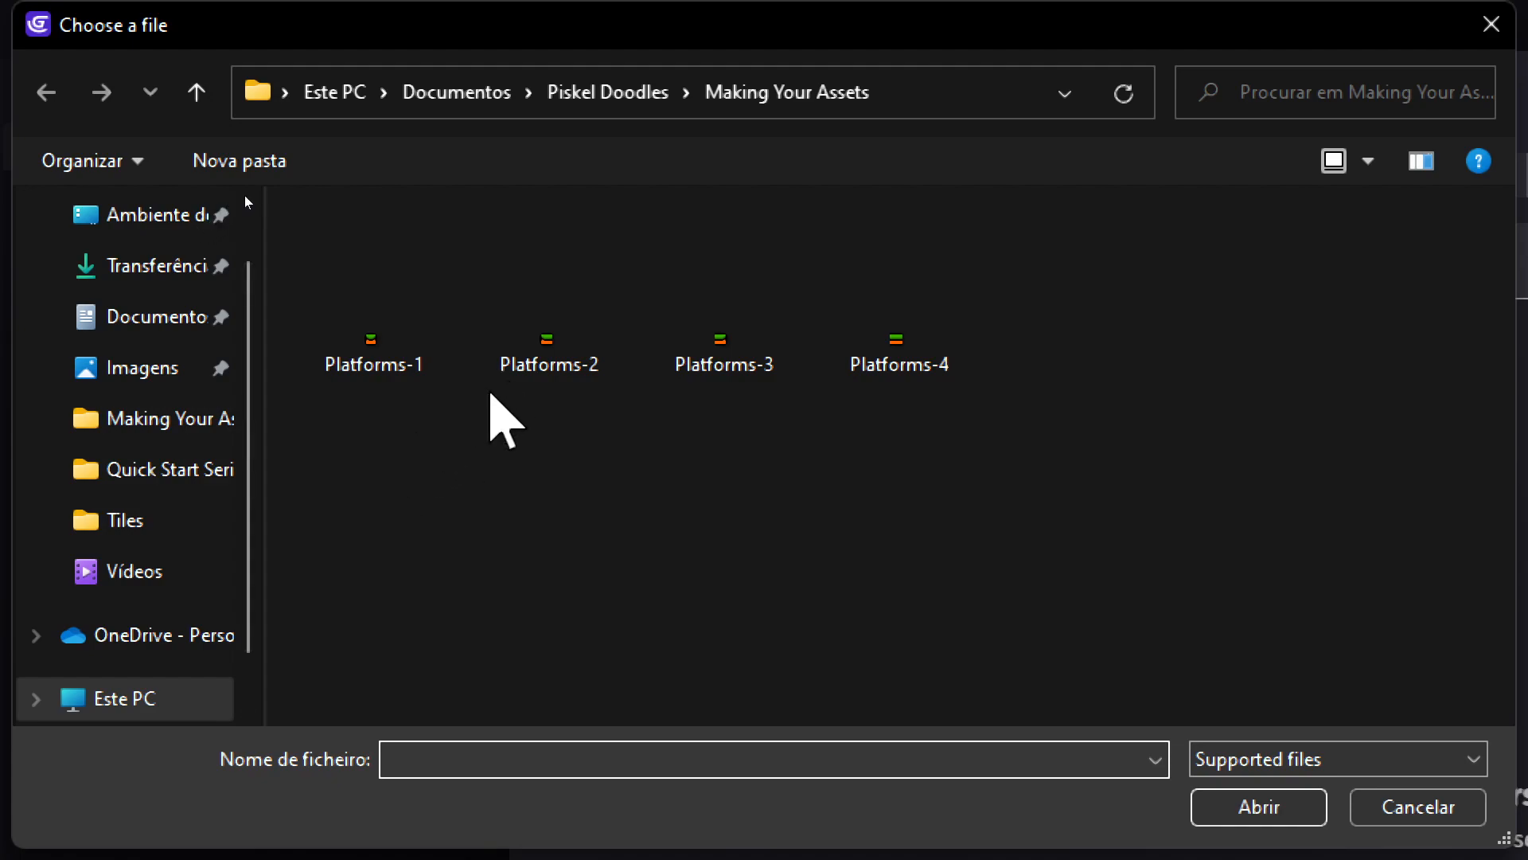
double_click(529, 354)
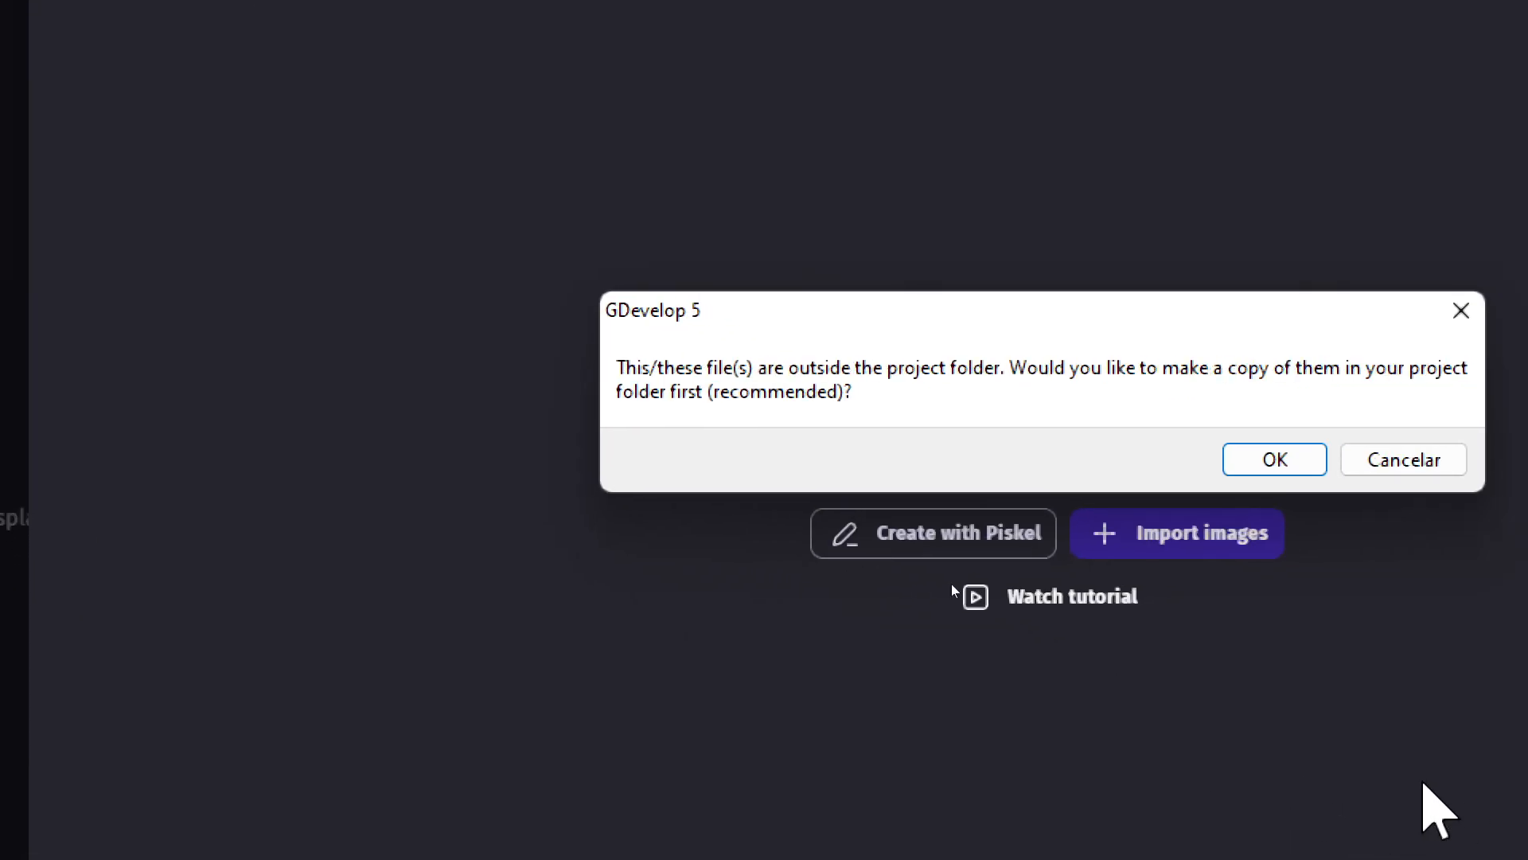
key(Return)
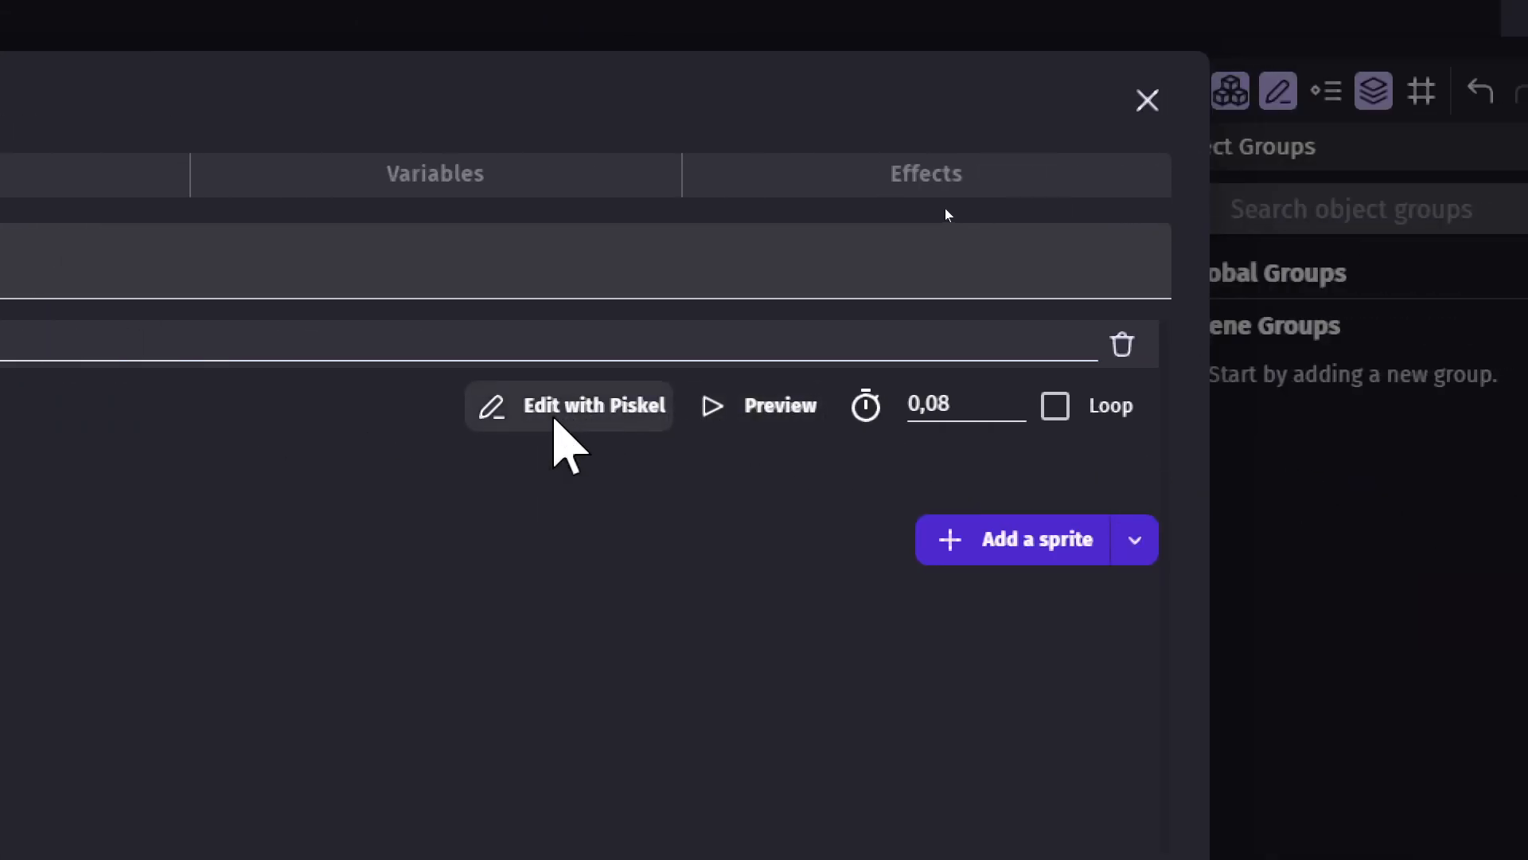
- Open the imported sprite image in Piskel, resize it with its content to 64 × 64 px, save it and apply the object
click(558, 408)
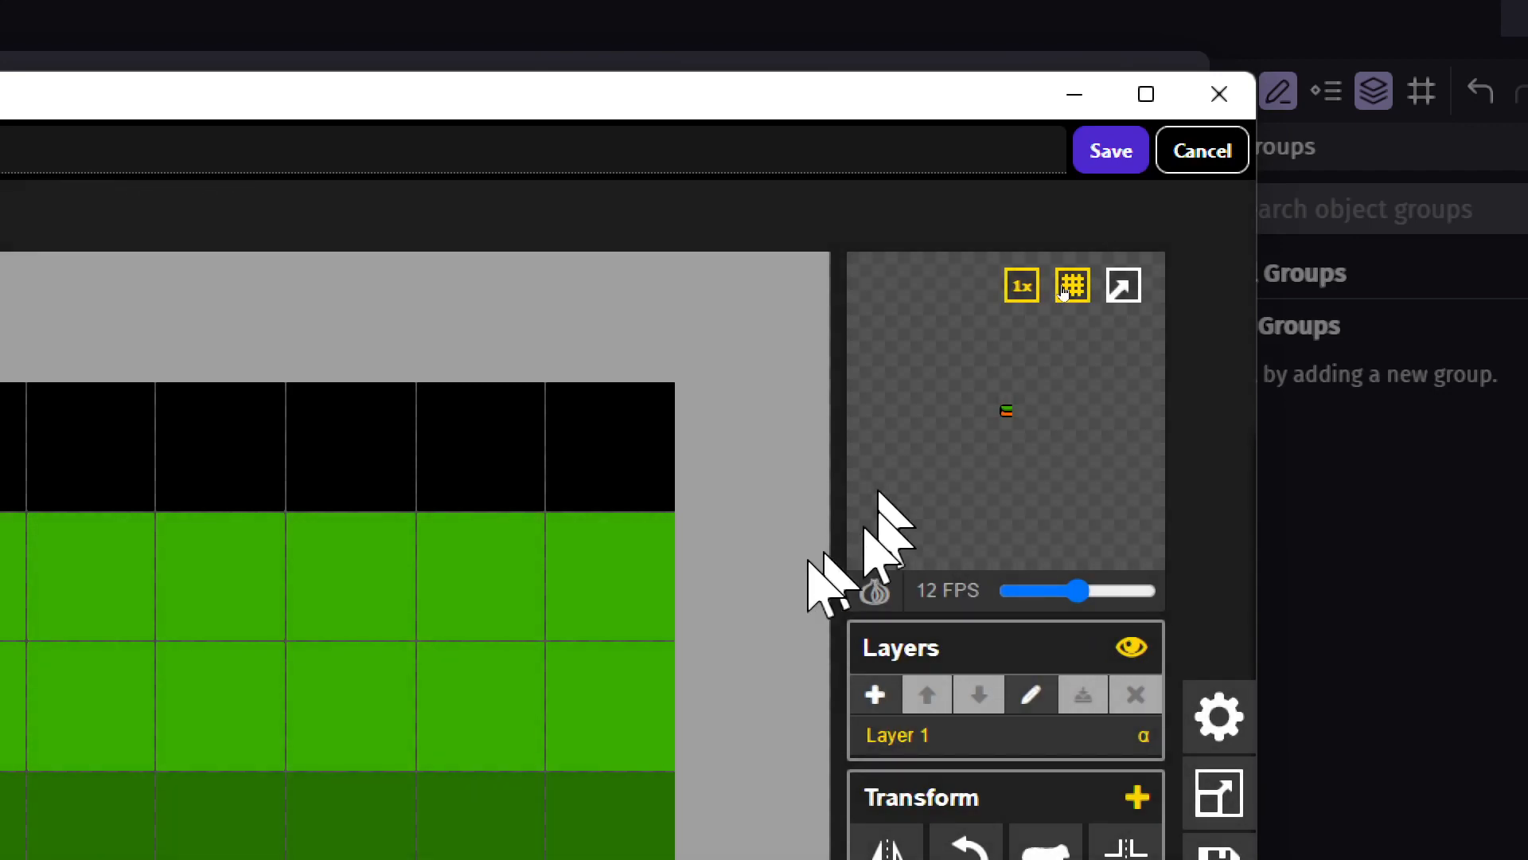
scroll(562, 625, down, 5)
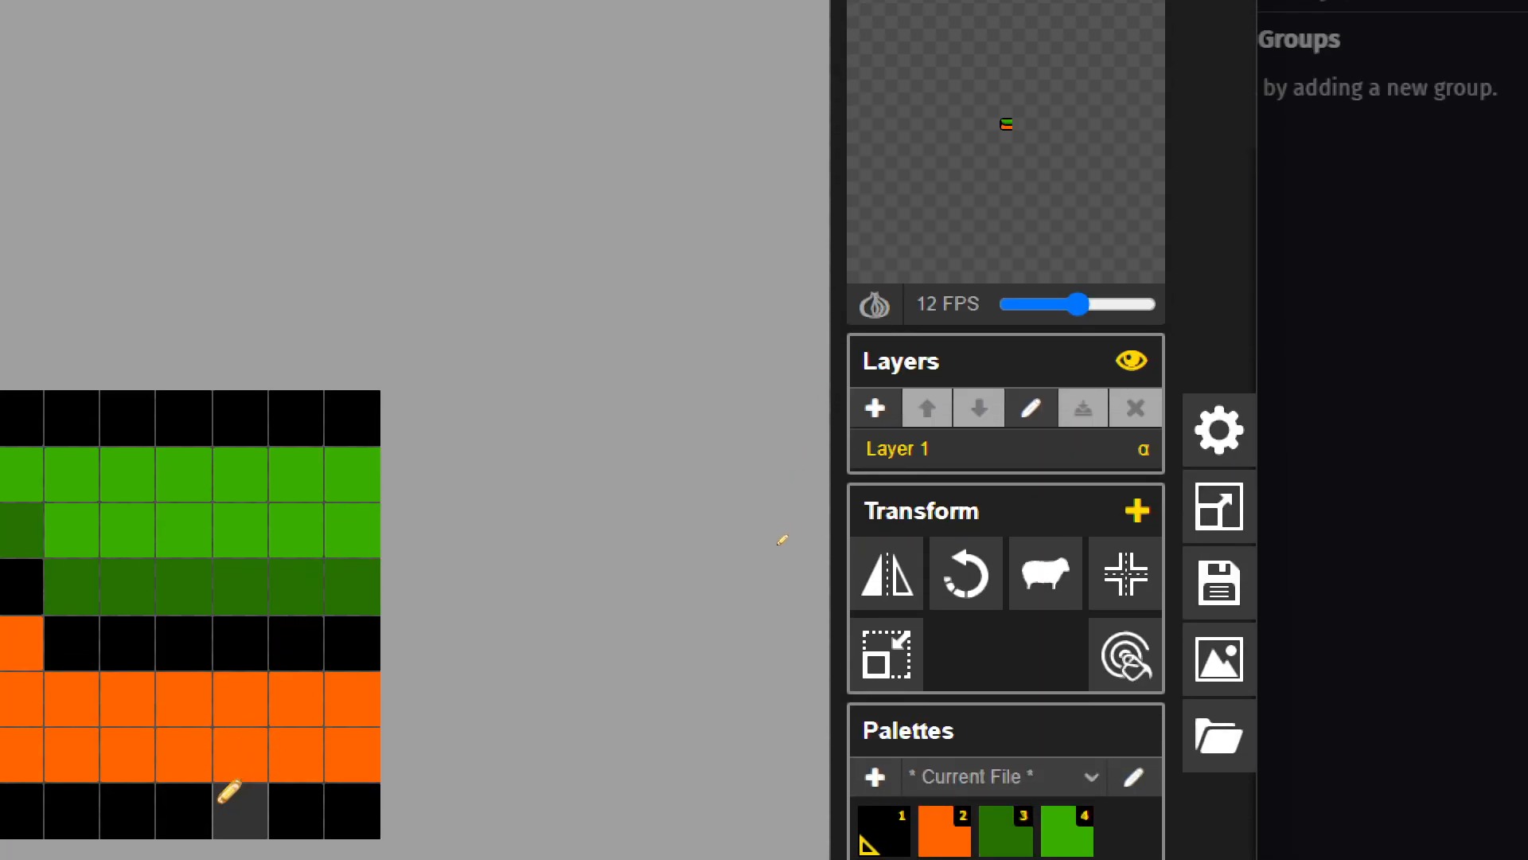
scroll(260, 638, down, 4)
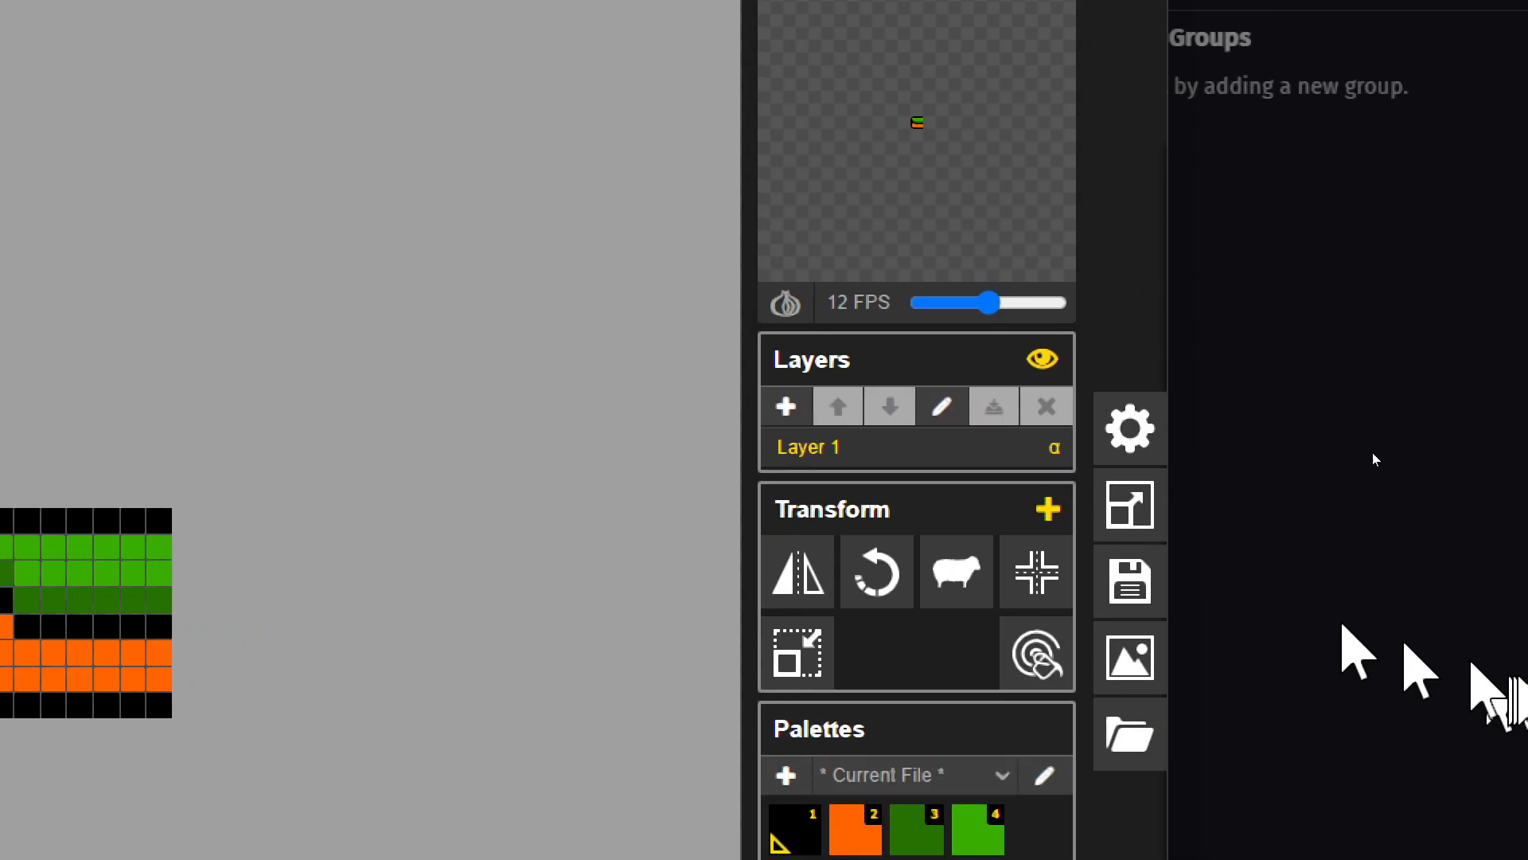
click(1134, 500)
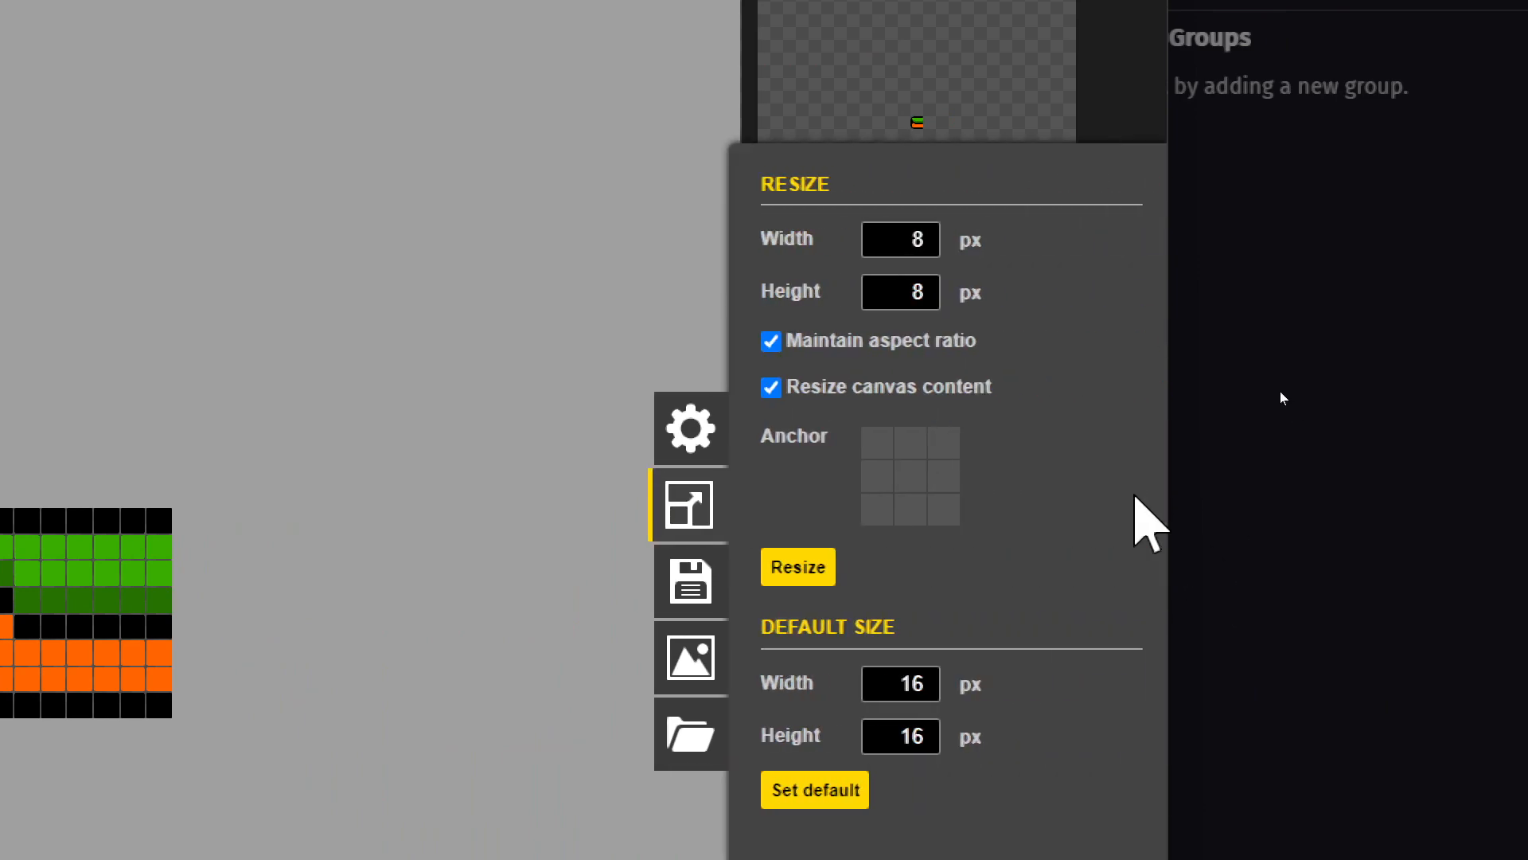
double_click(919, 243)
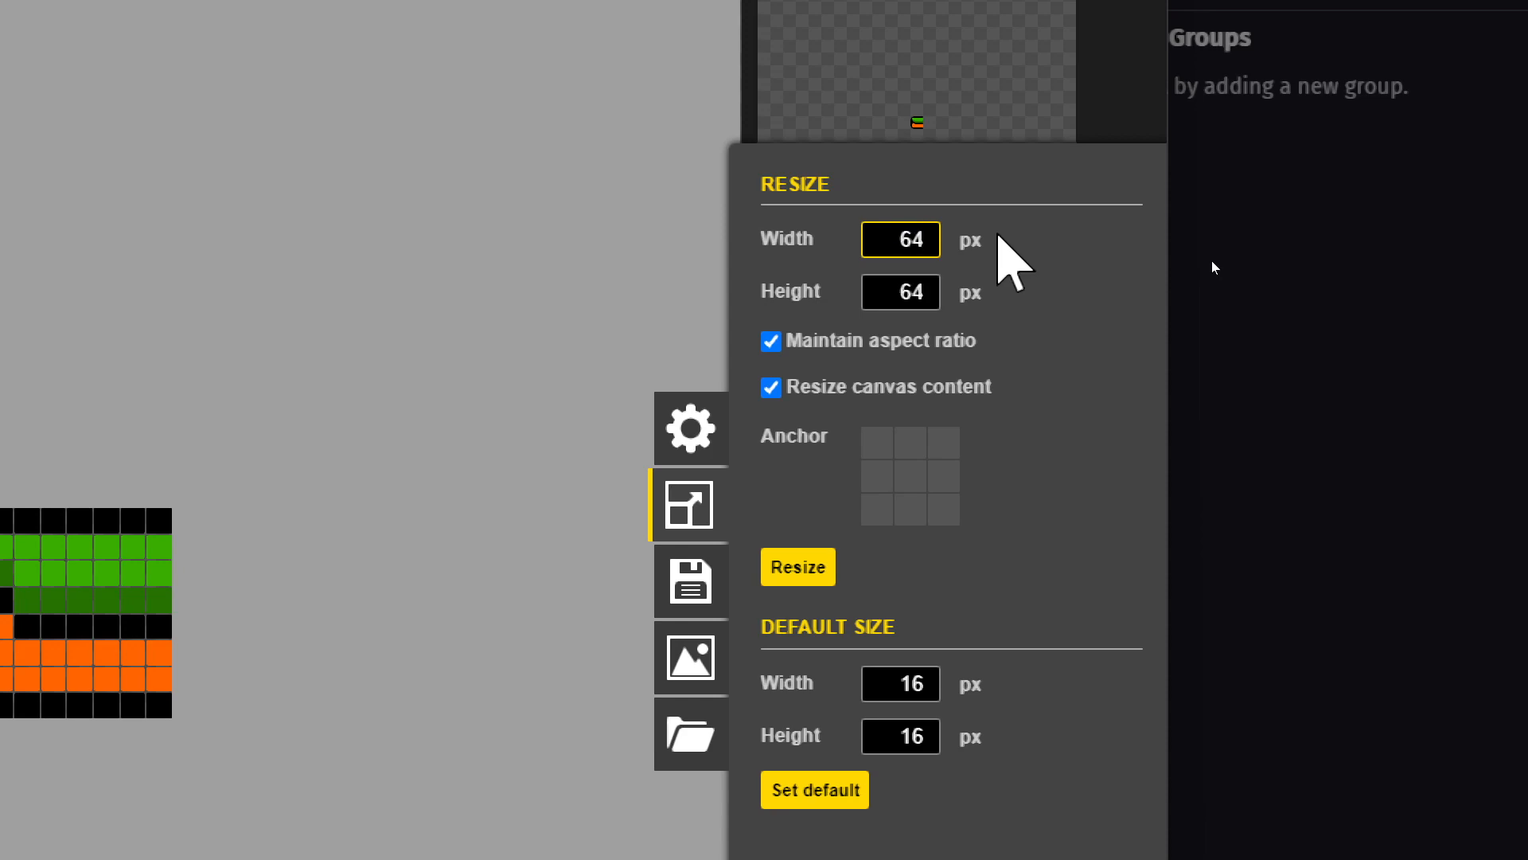
key(Return)
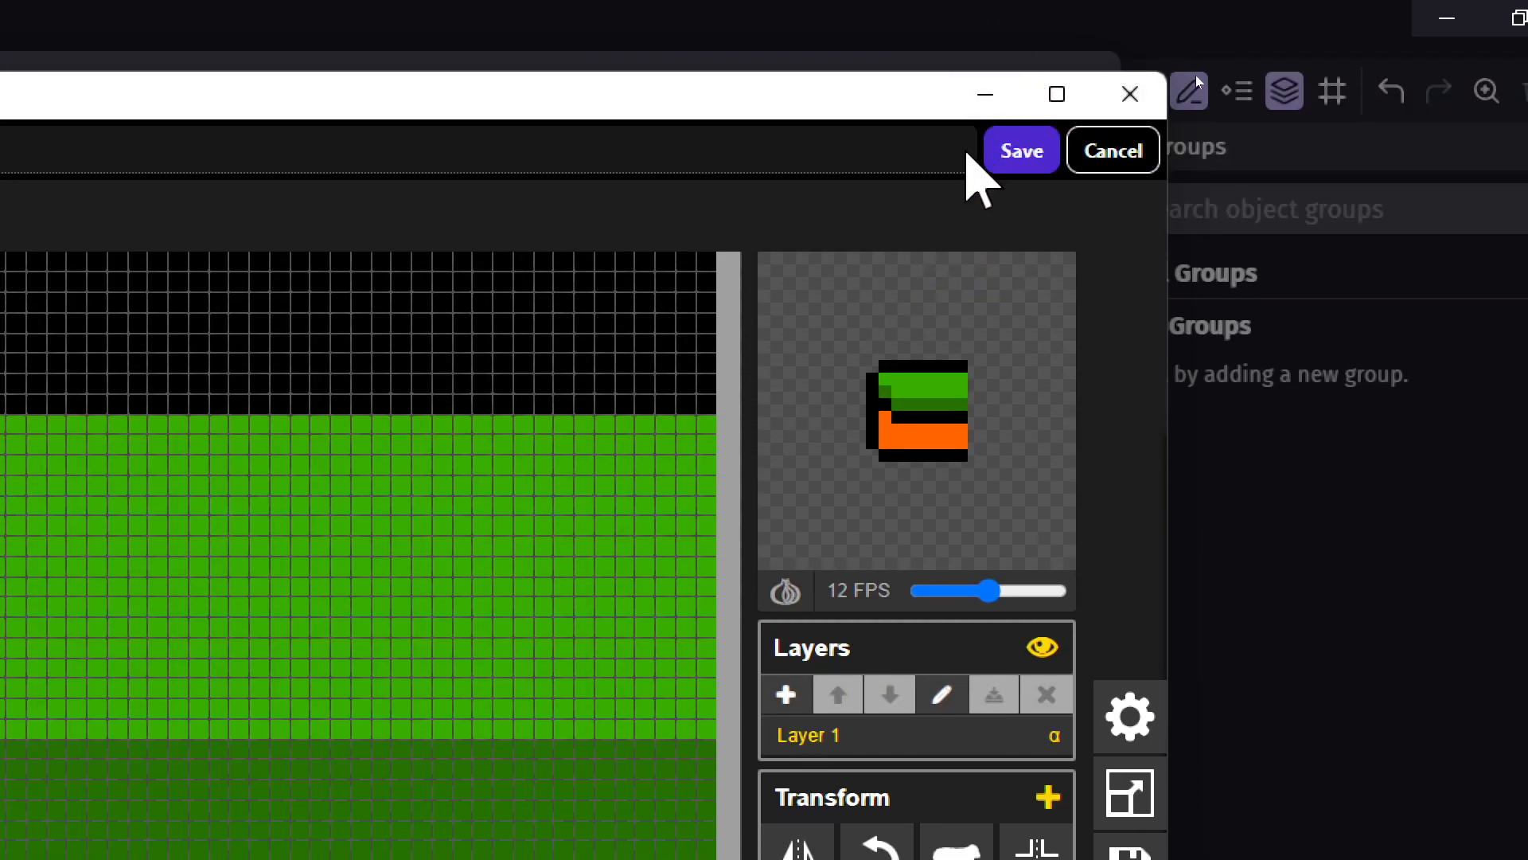
click(1020, 152)
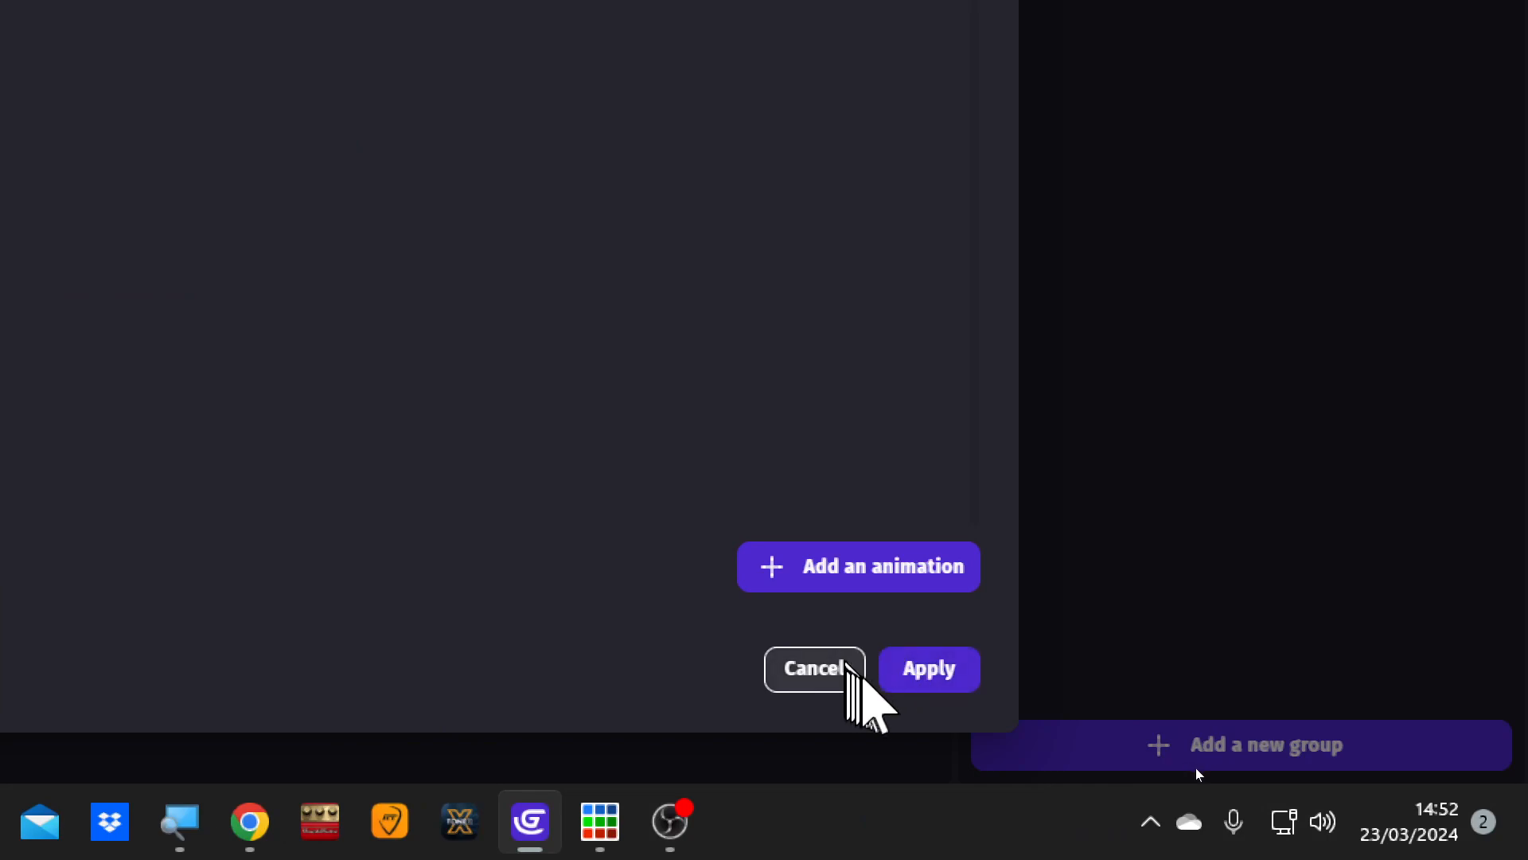
click(923, 668)
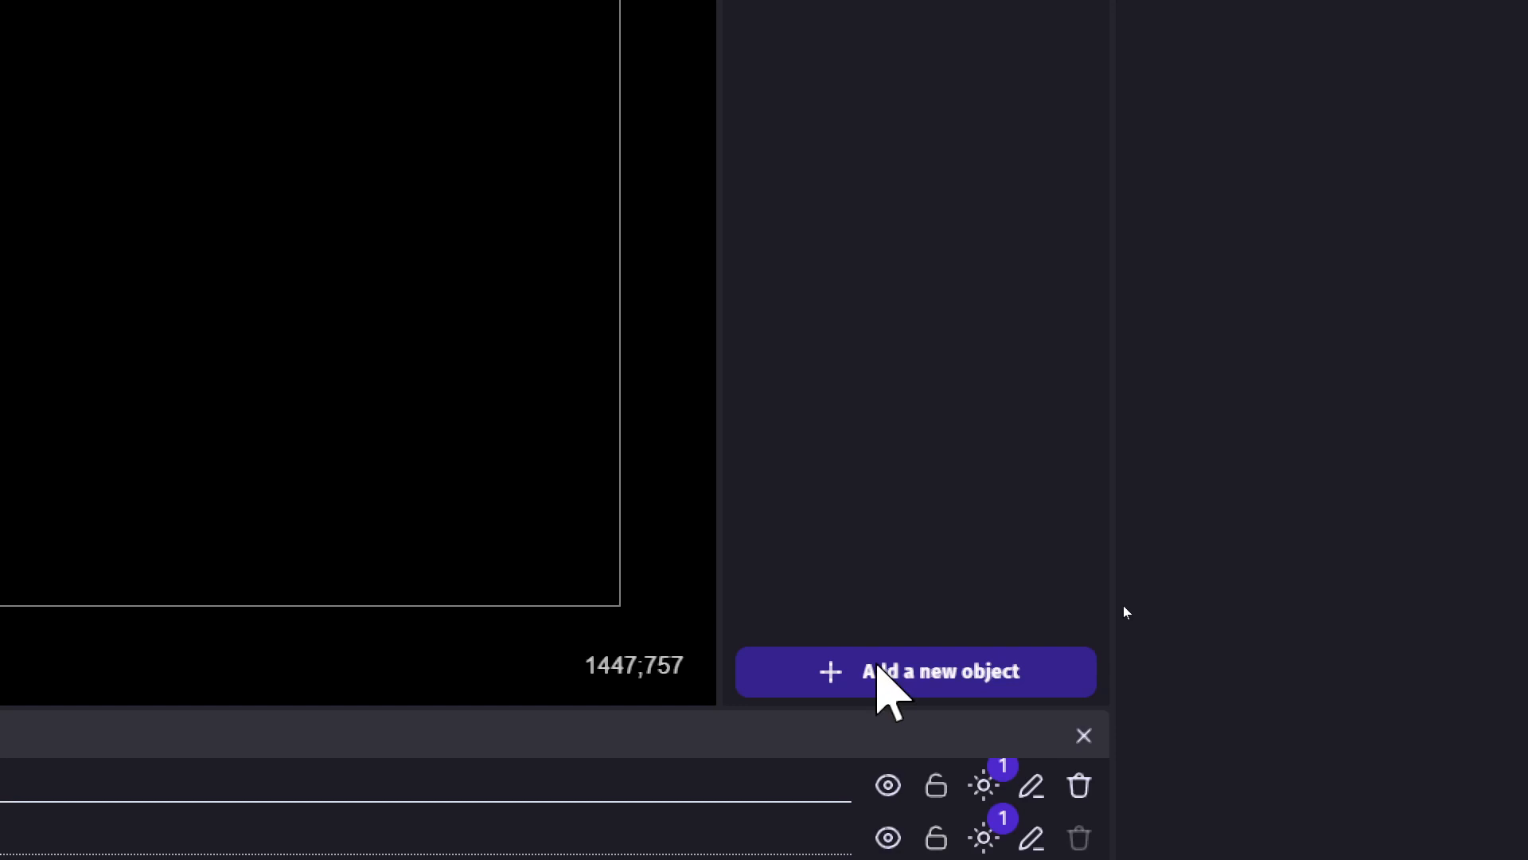
- Create another new sprite object and name it GrassRight
click(878, 669)
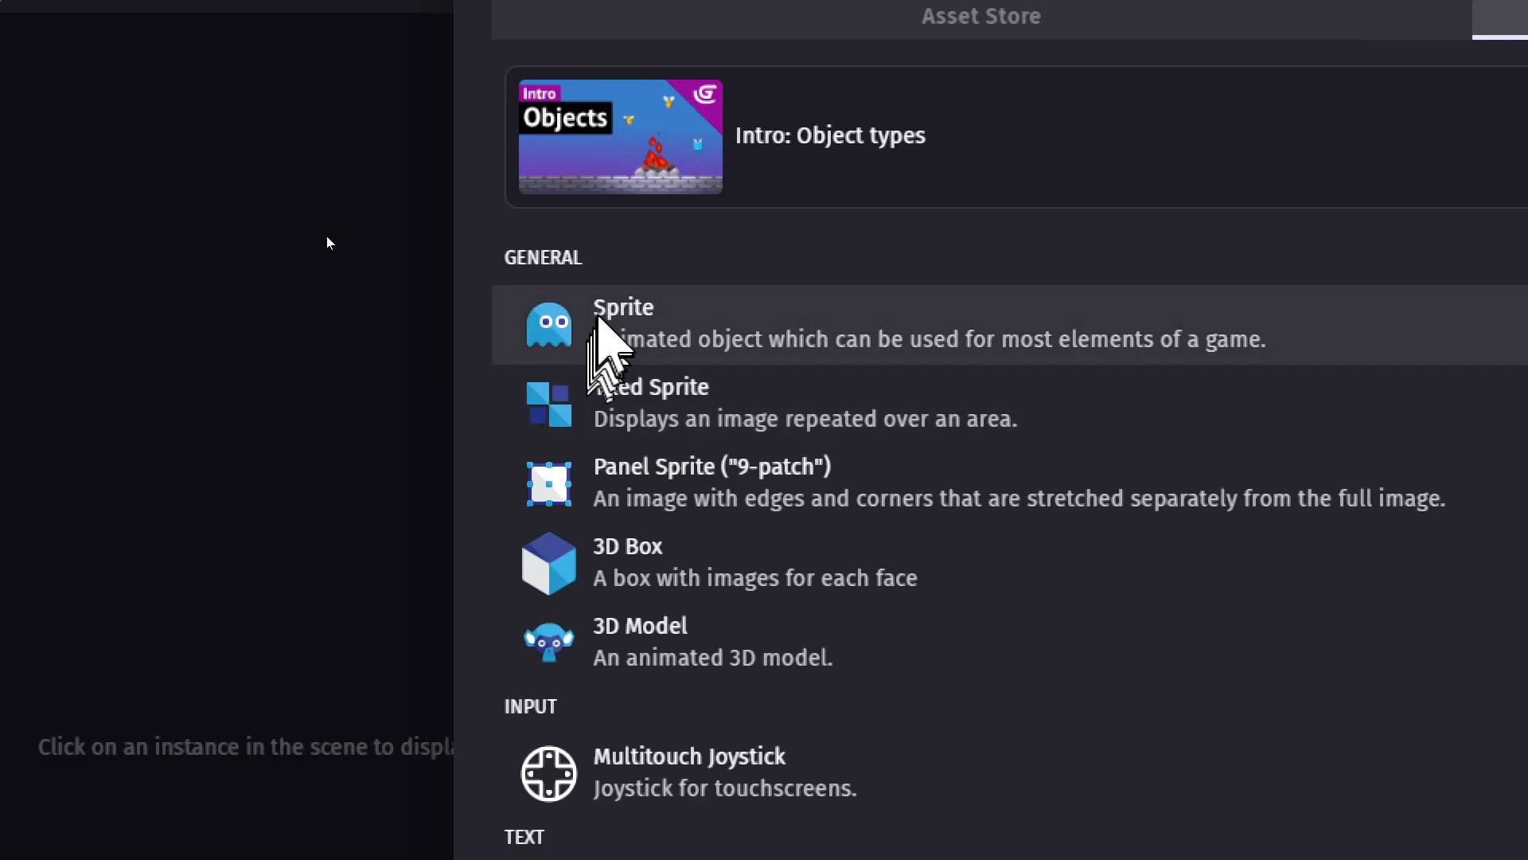
click(605, 327)
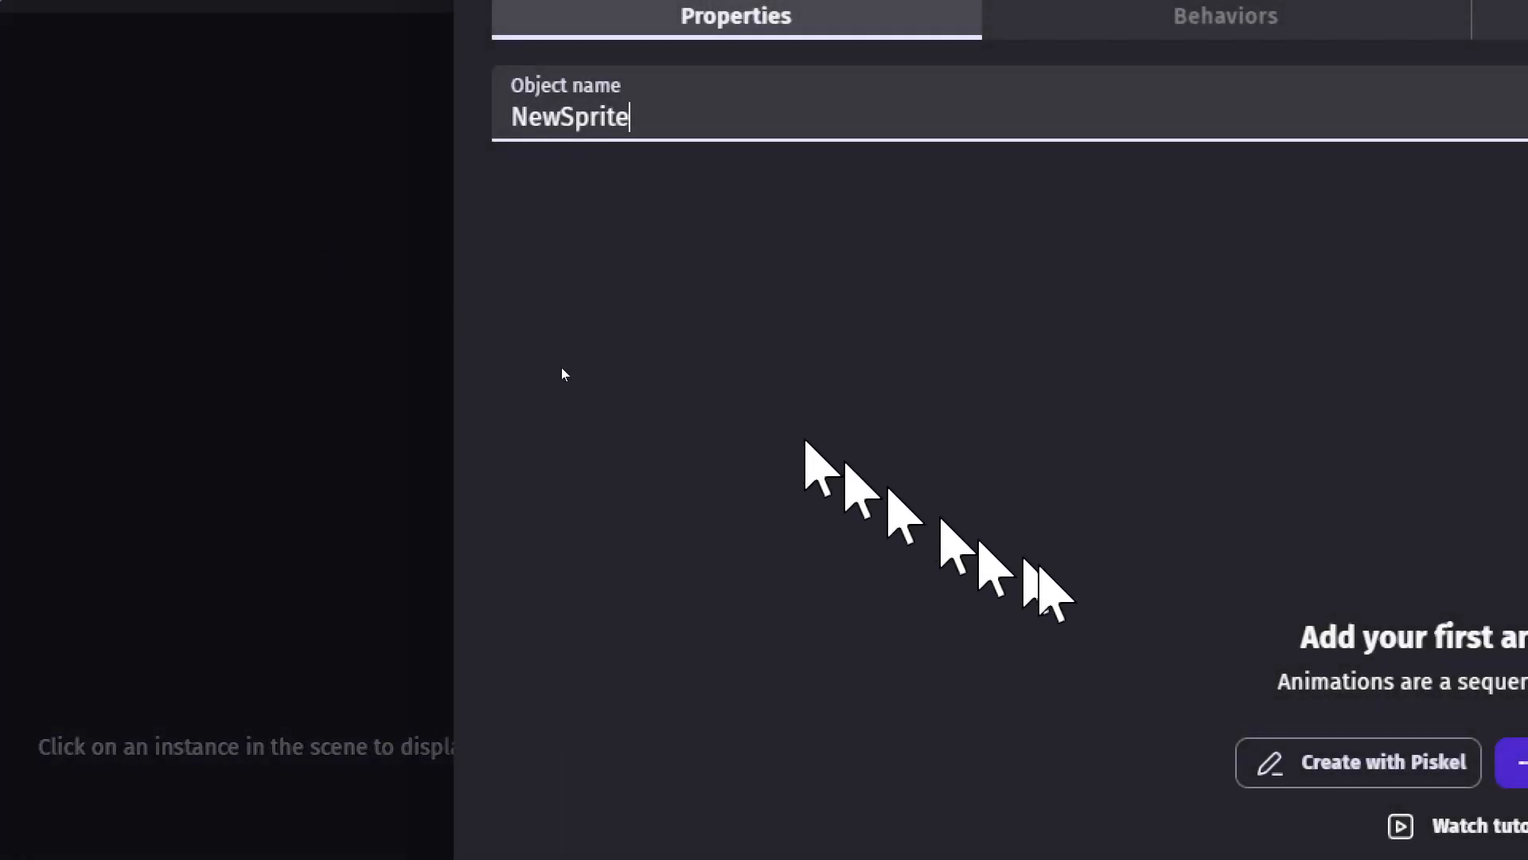
double_click(681, 128)
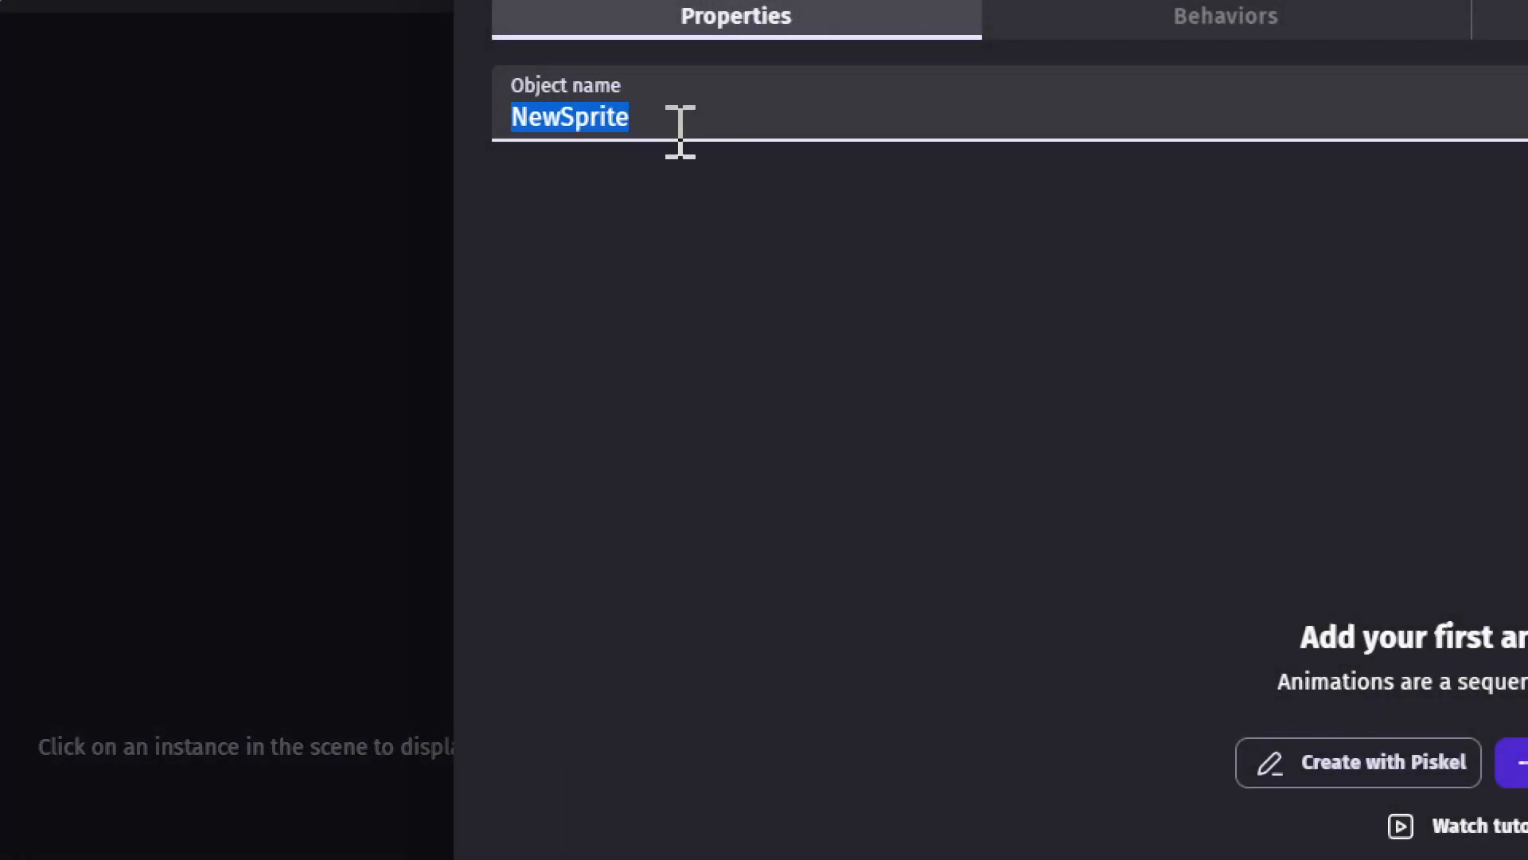
text(R)
key(BackSpace)
text(GrassRight)
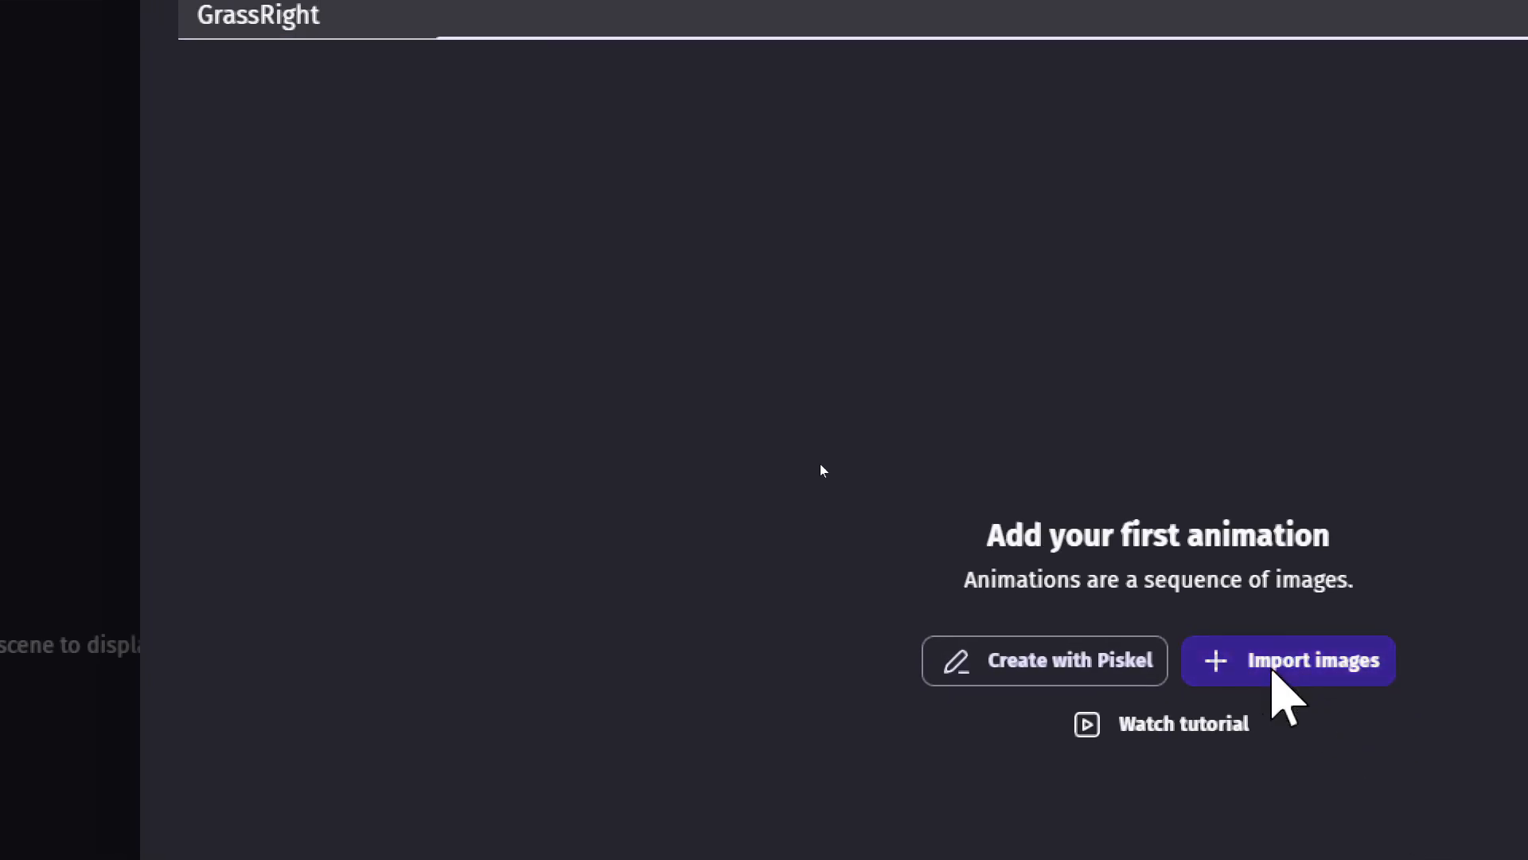
- Import the Platforms-3 image as GrassRight's first animation, copying the file into the project folder
click(1281, 661)
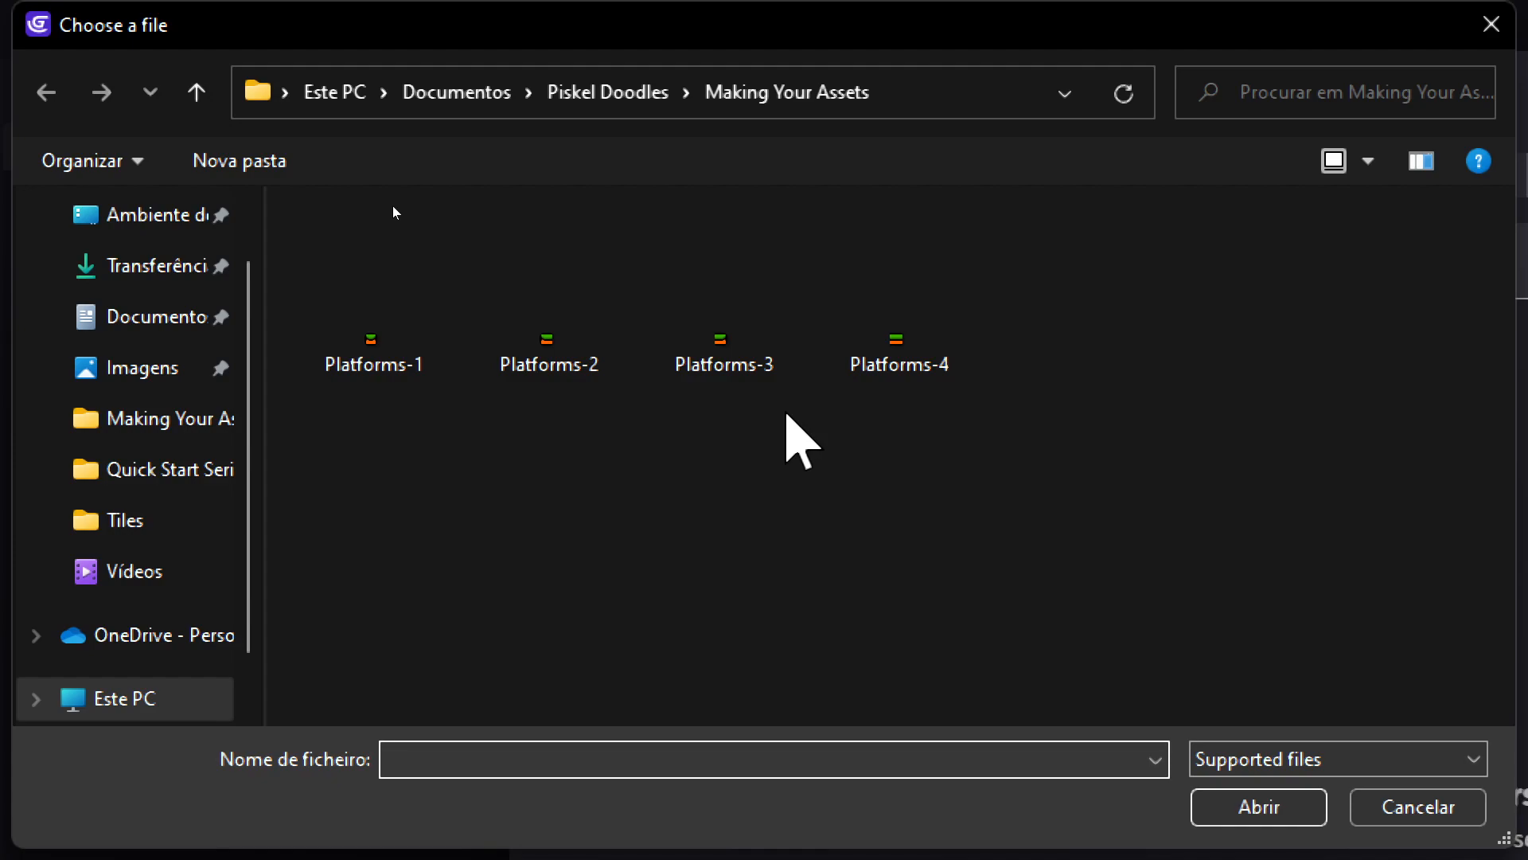
double_click(748, 366)
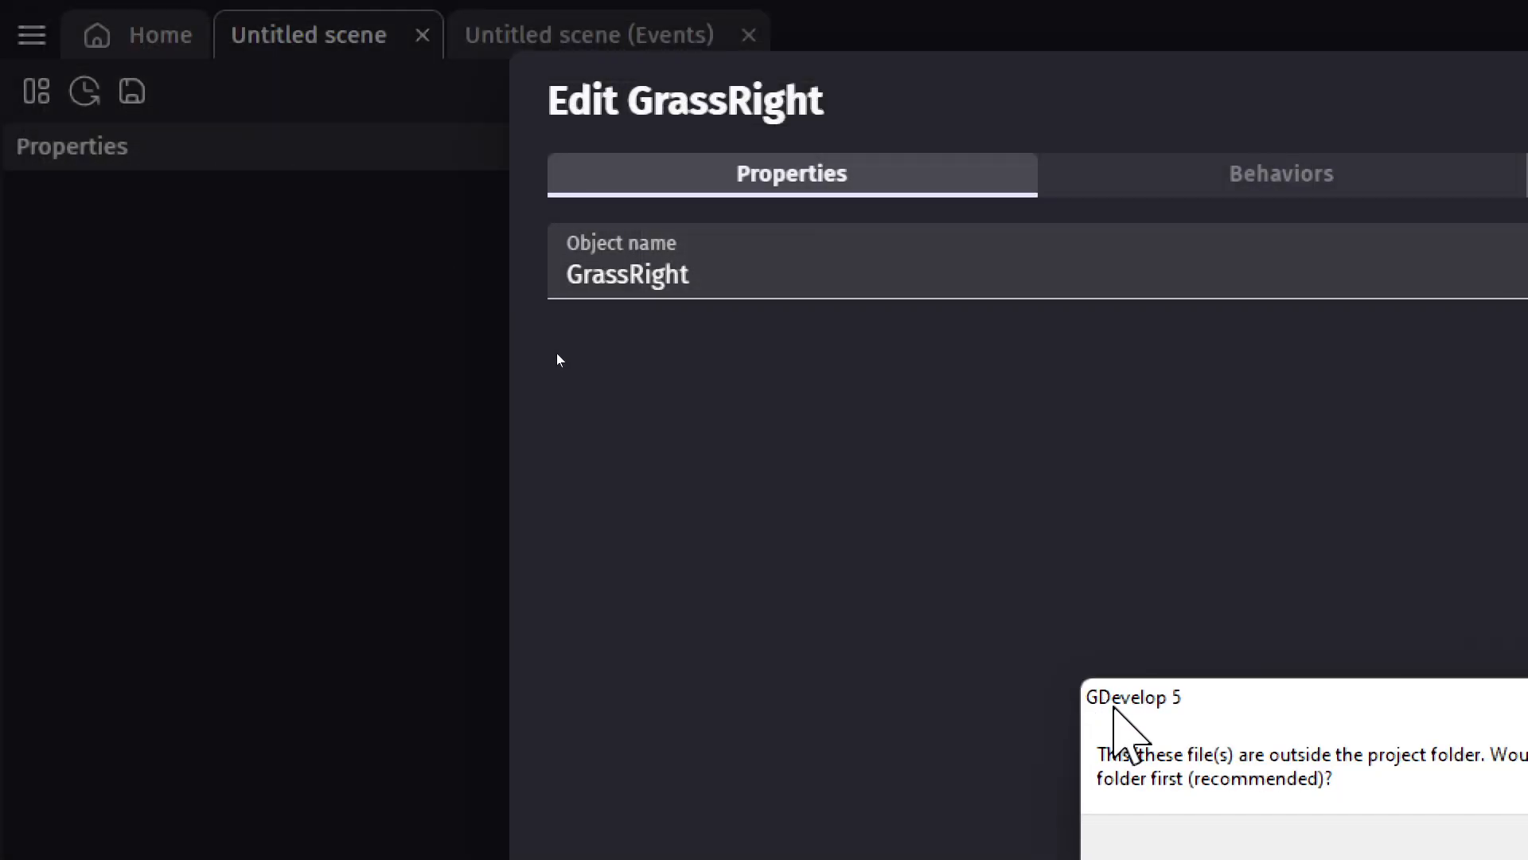
key(Return)
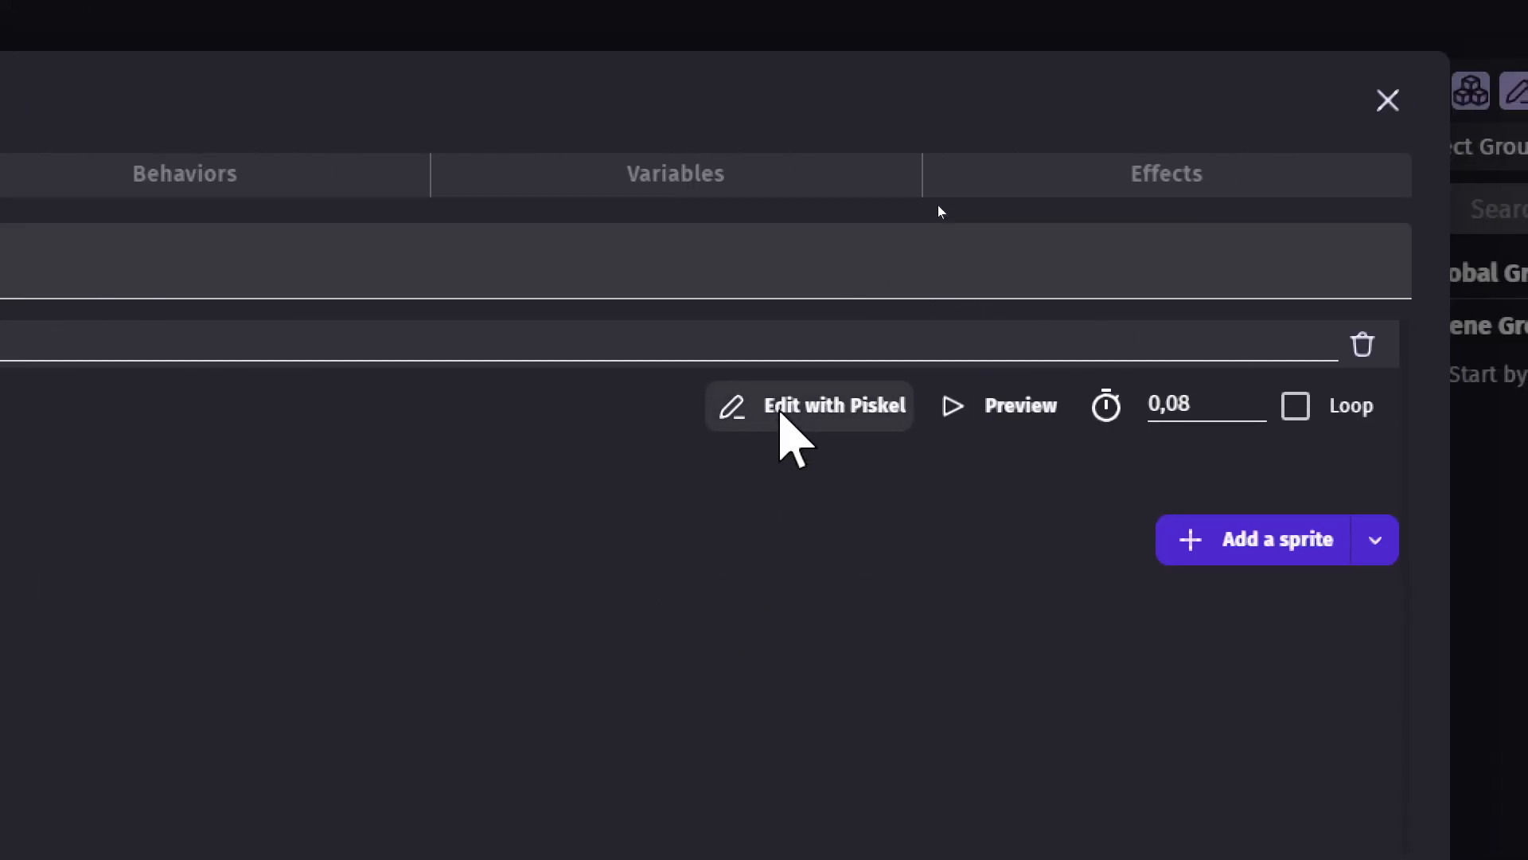
- Open the GrassRight image in Piskel, resize it with its content to 64 × 64 px, save it and apply the object
click(782, 414)
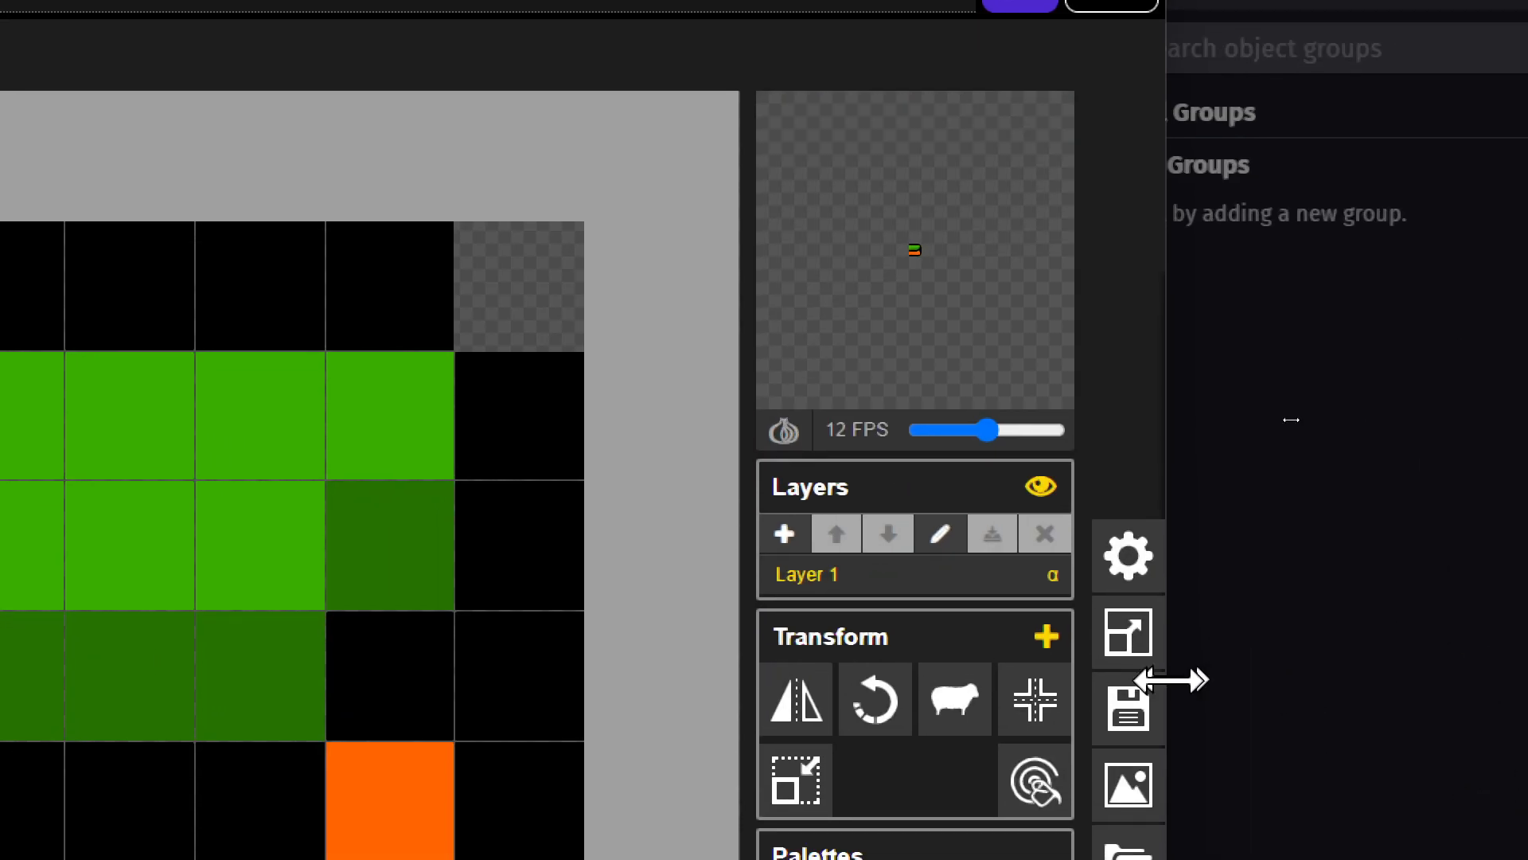
click(1127, 634)
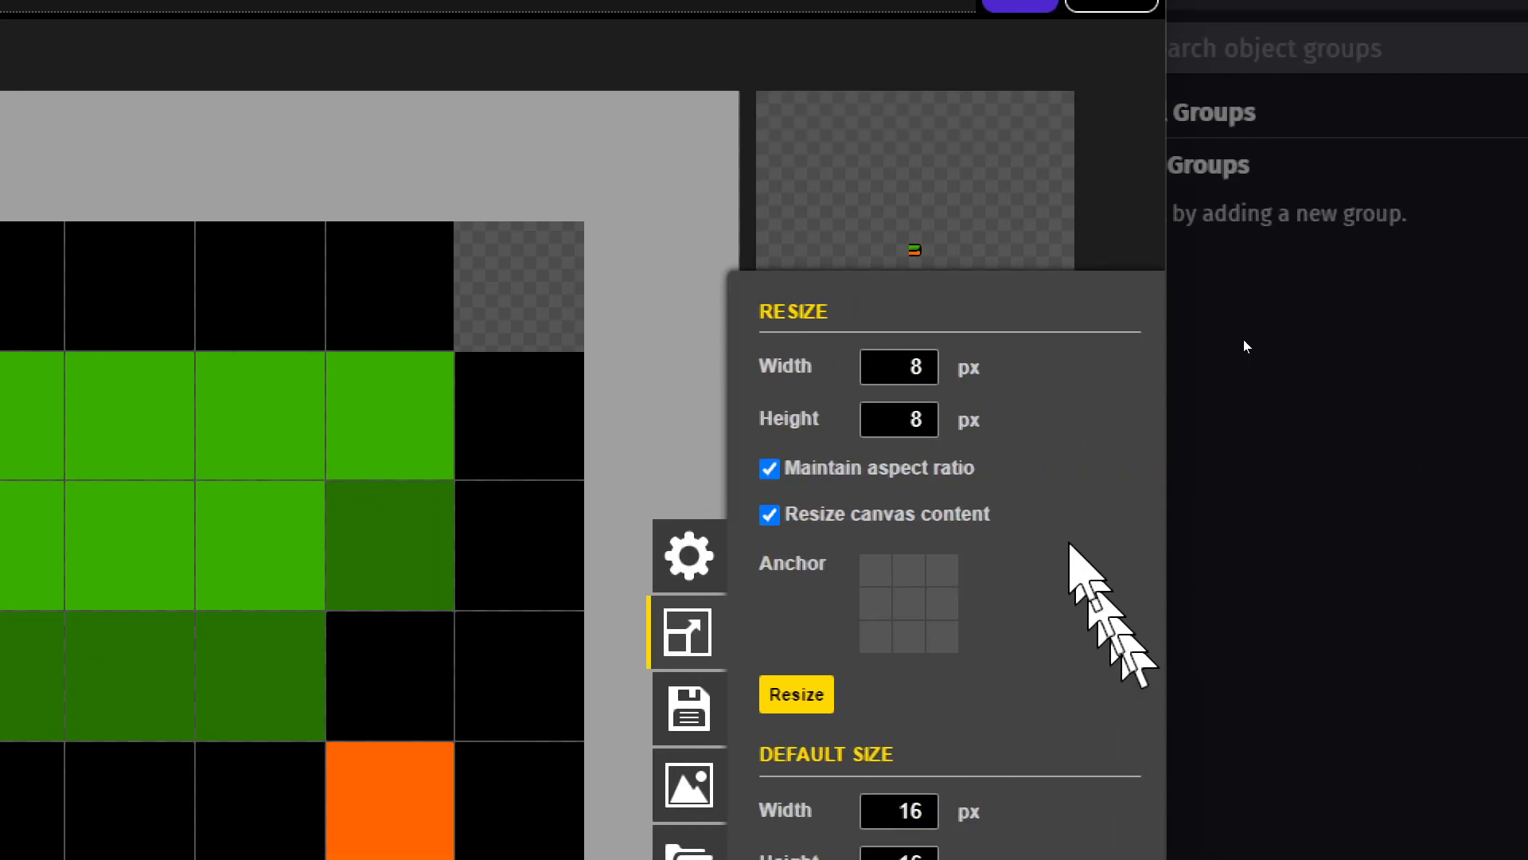
double_click(931, 366)
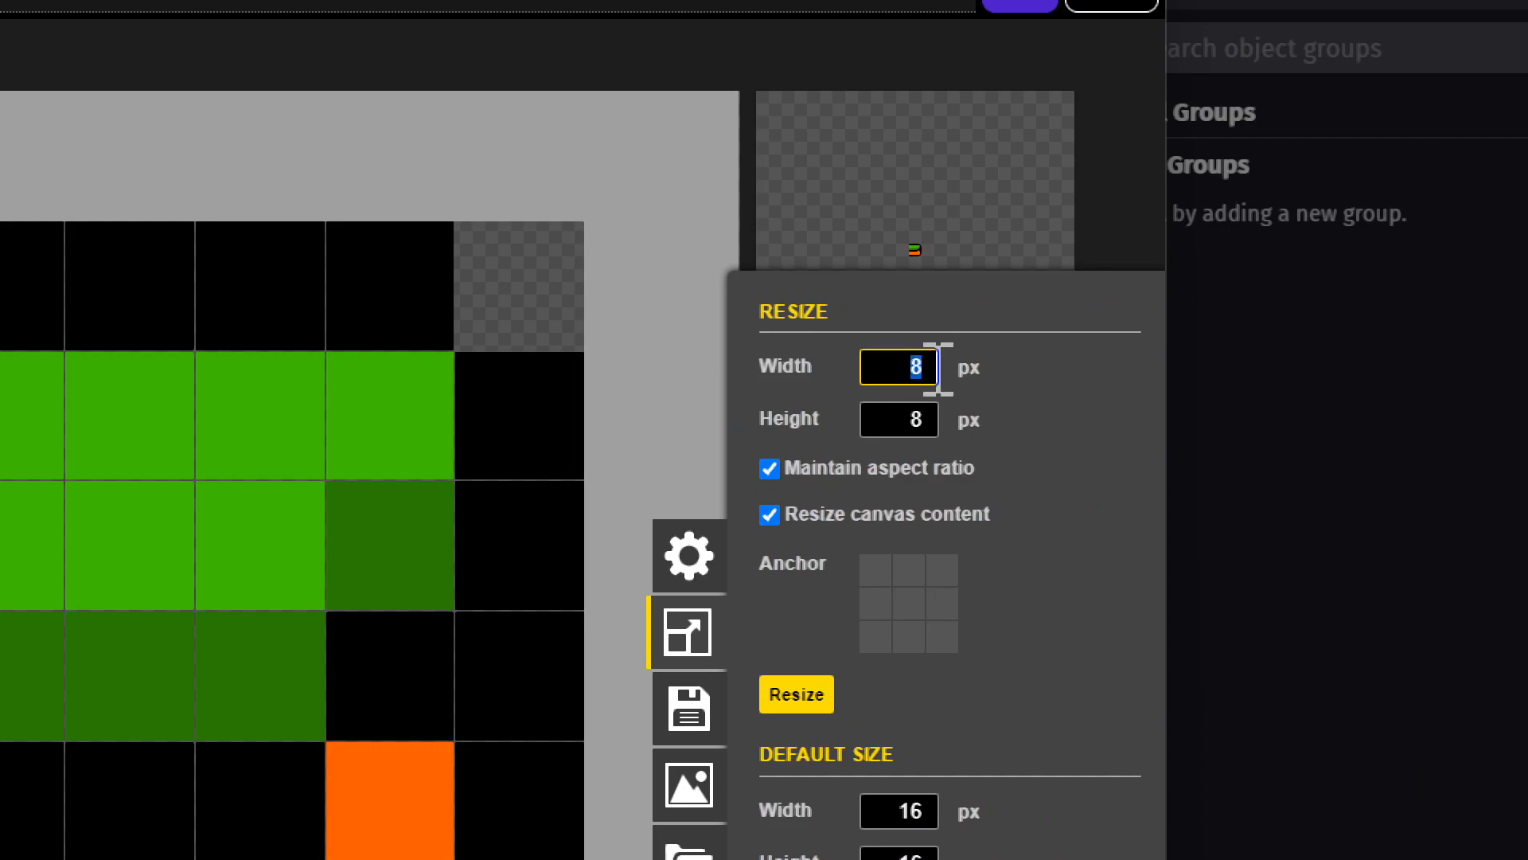
key(Return)
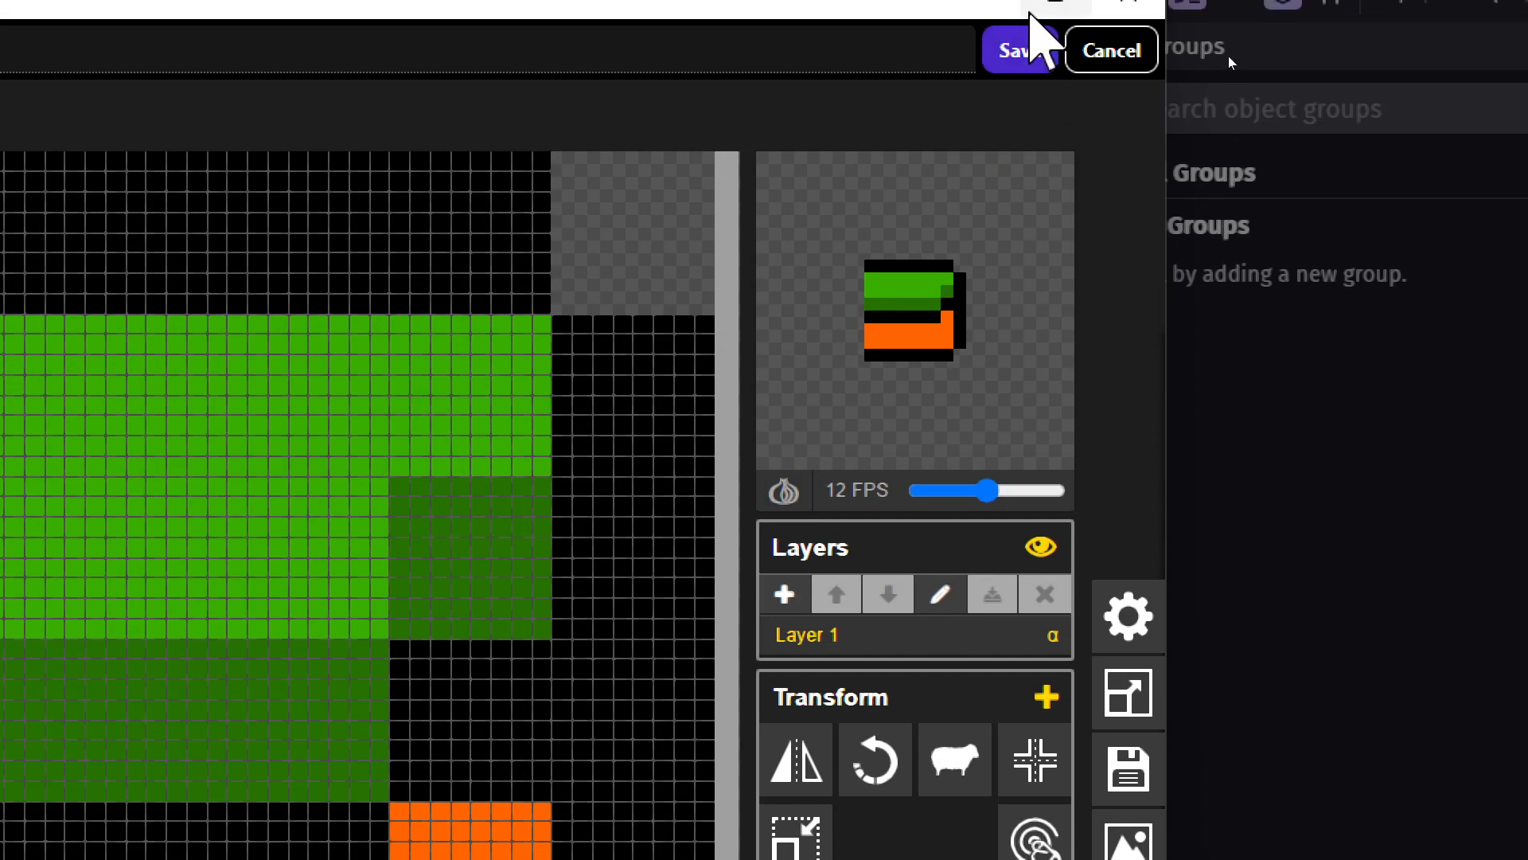
click(1020, 5)
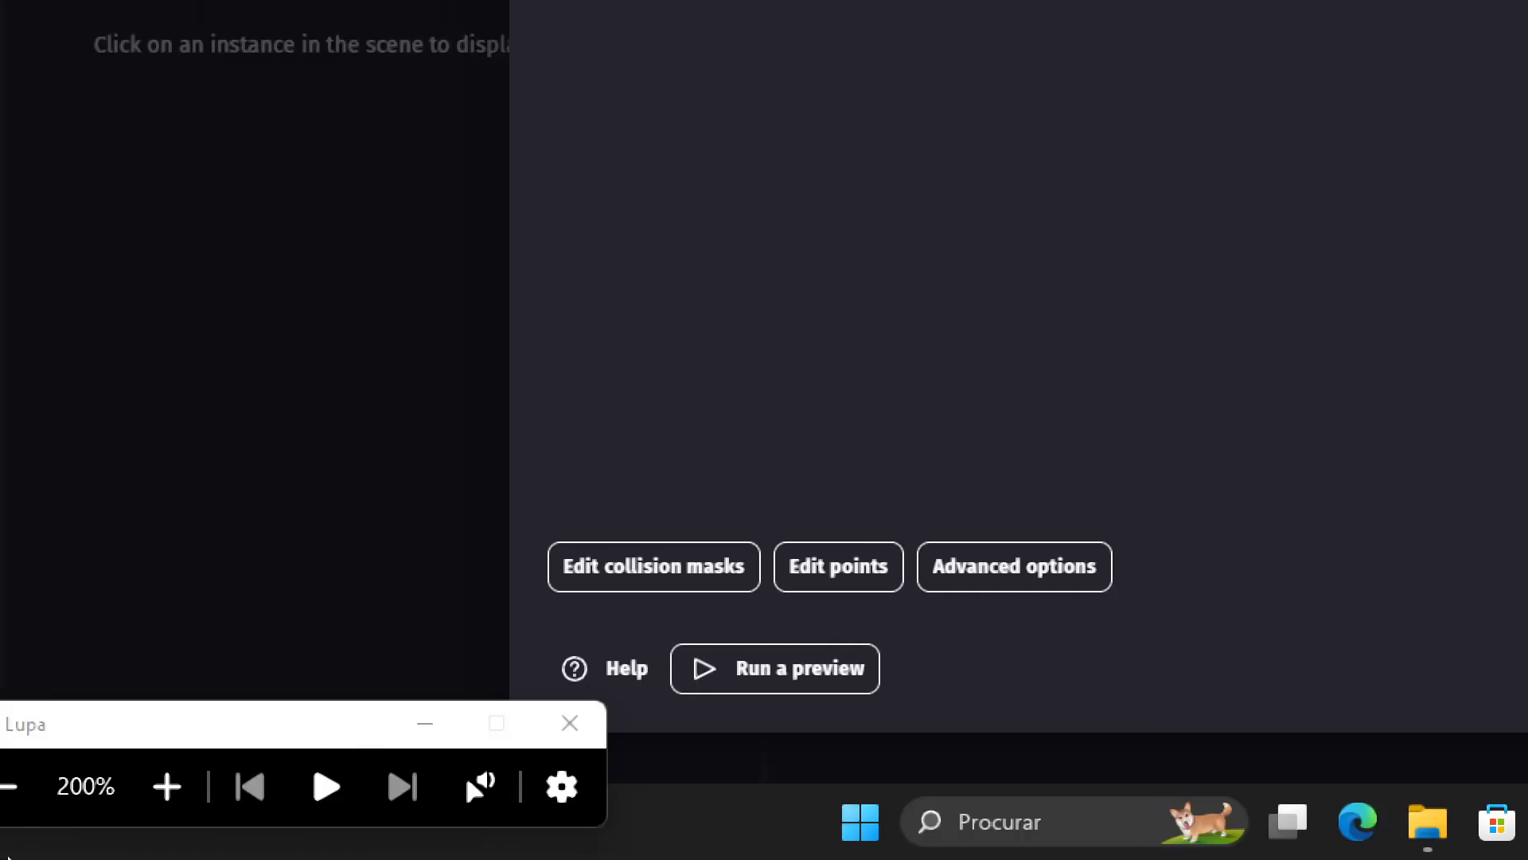
click(20, 789)
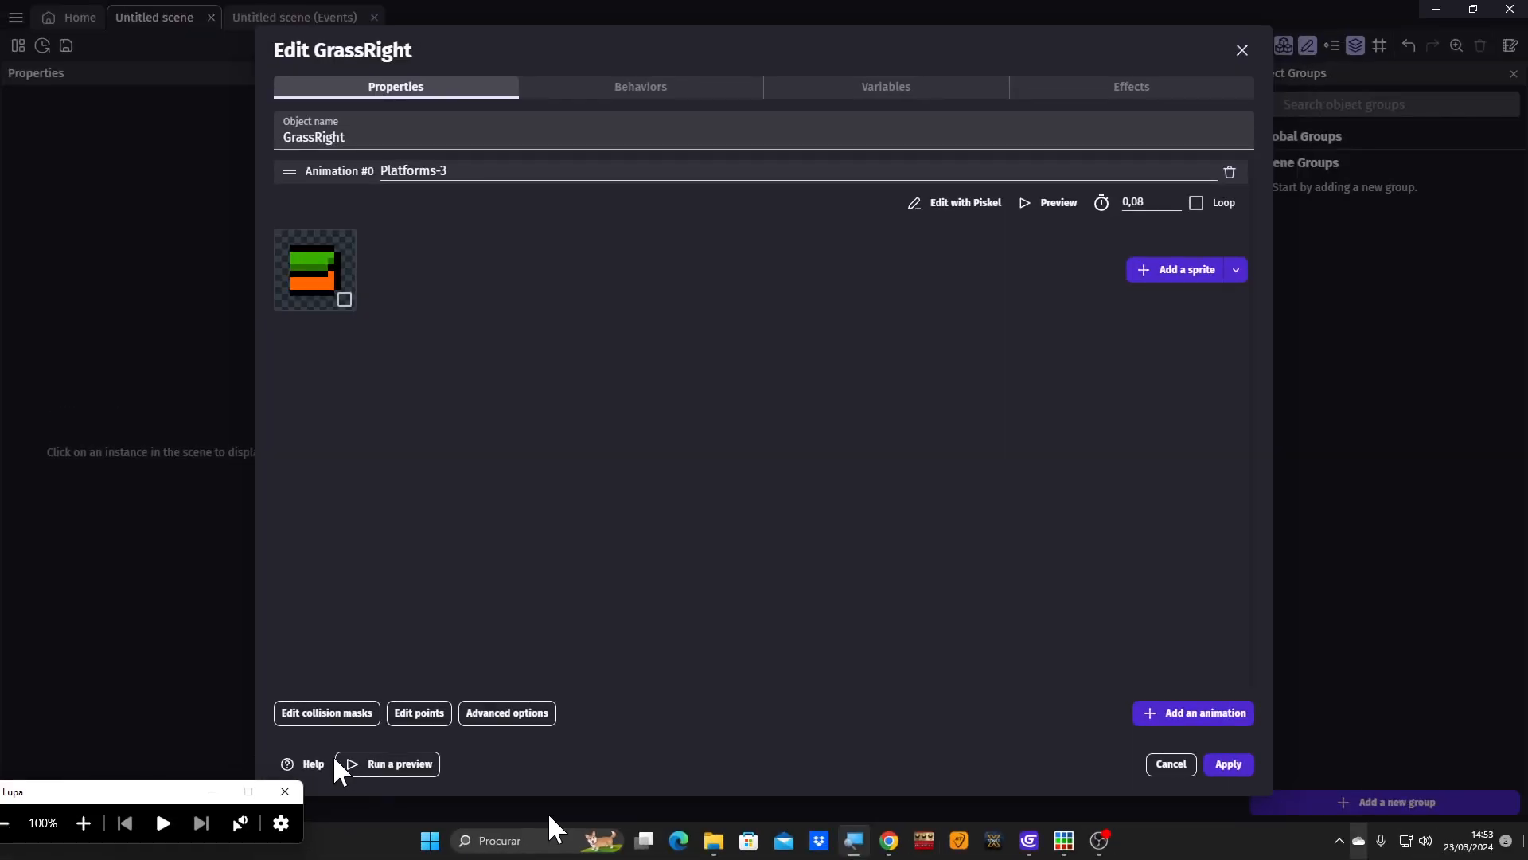
click(1227, 764)
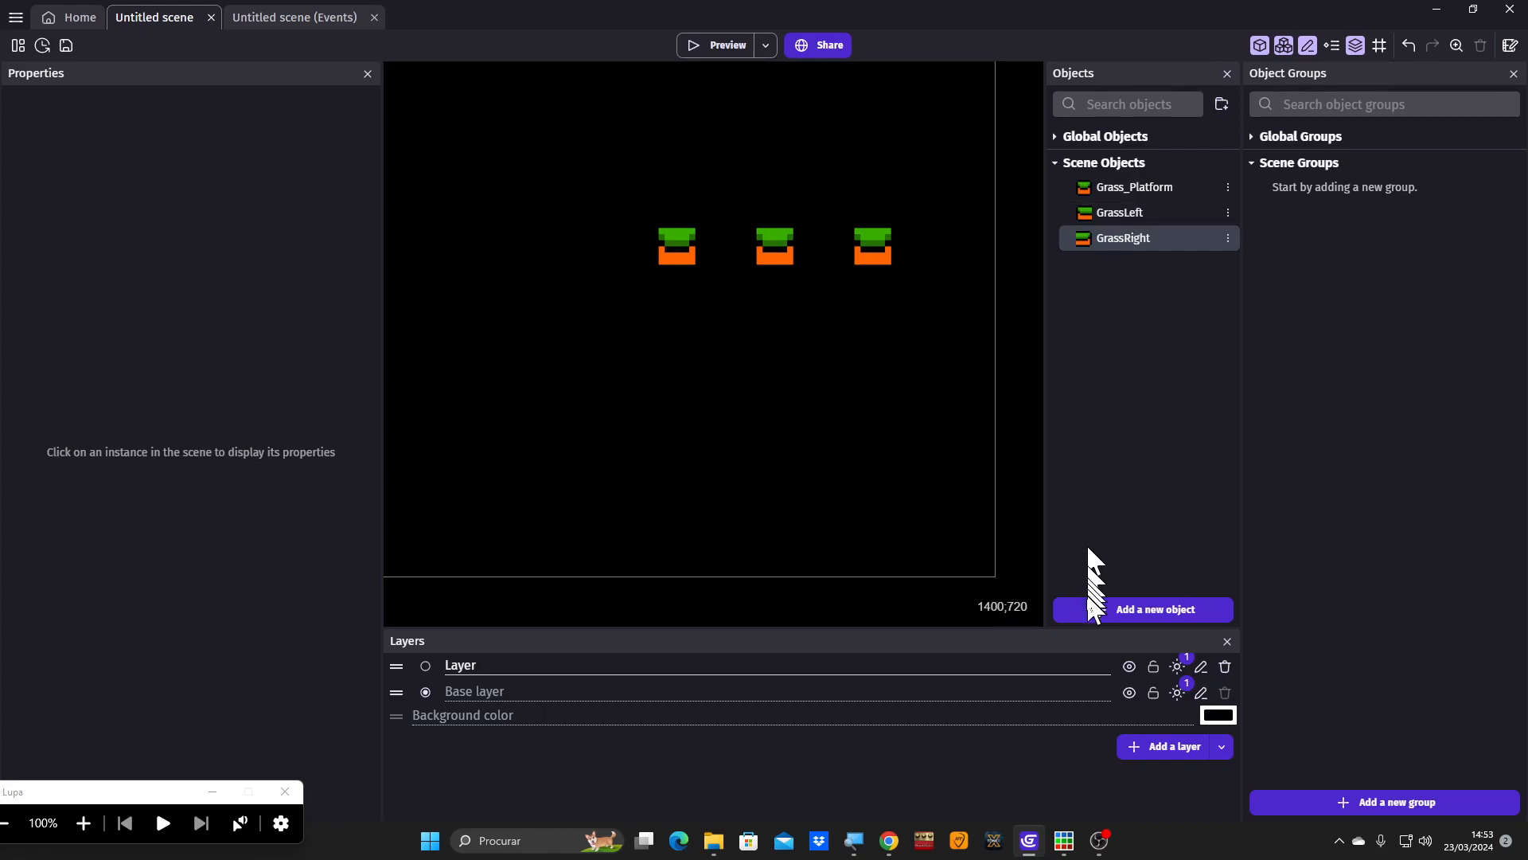
- Create a new sprite object for the middle grass piece and name it GrassCenter
click(1117, 612)
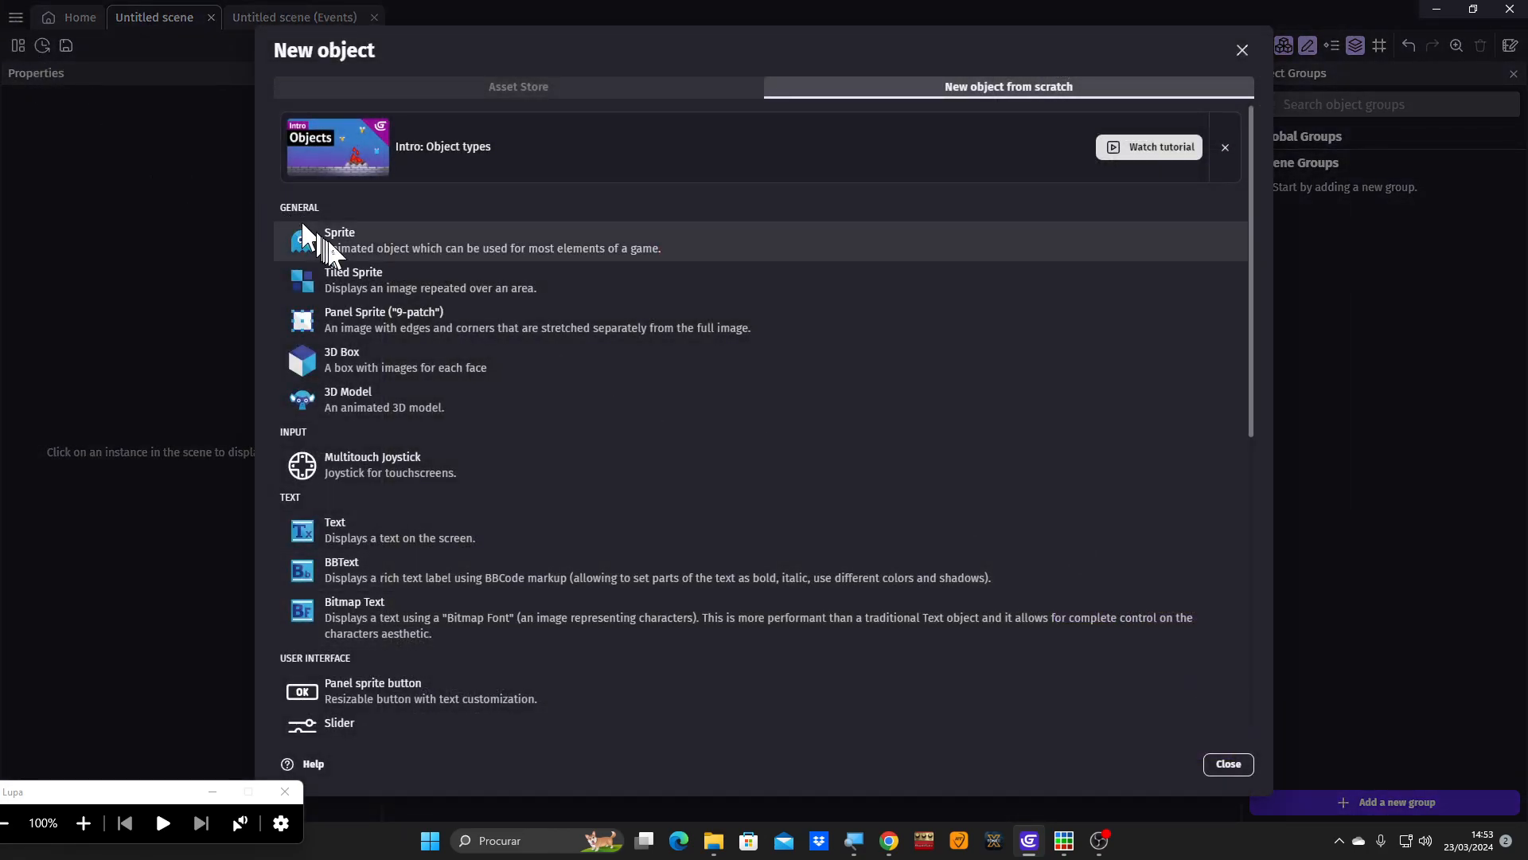
click(315, 235)
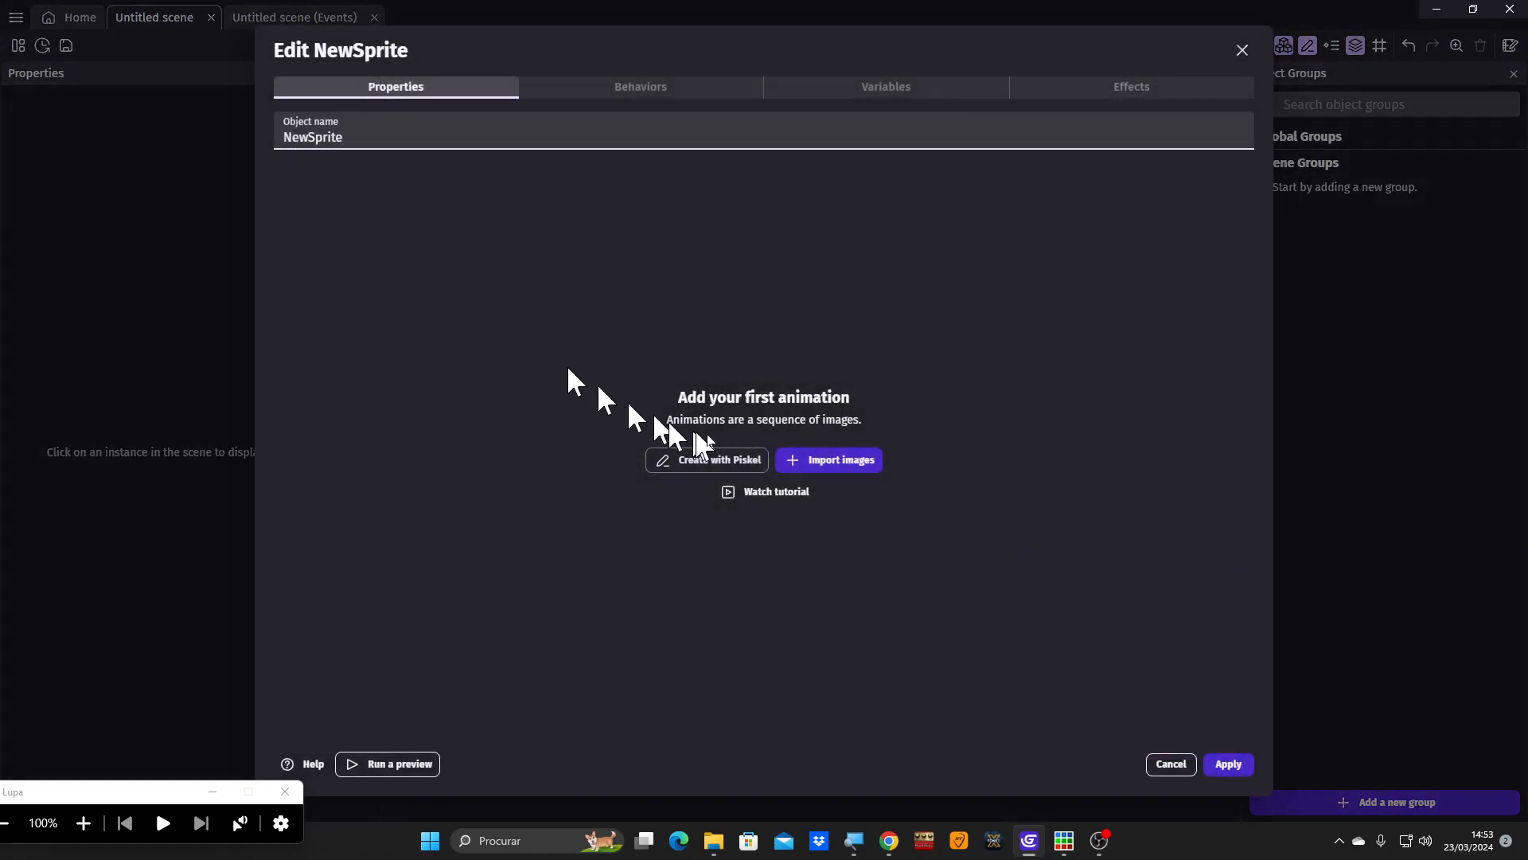
click(83, 823)
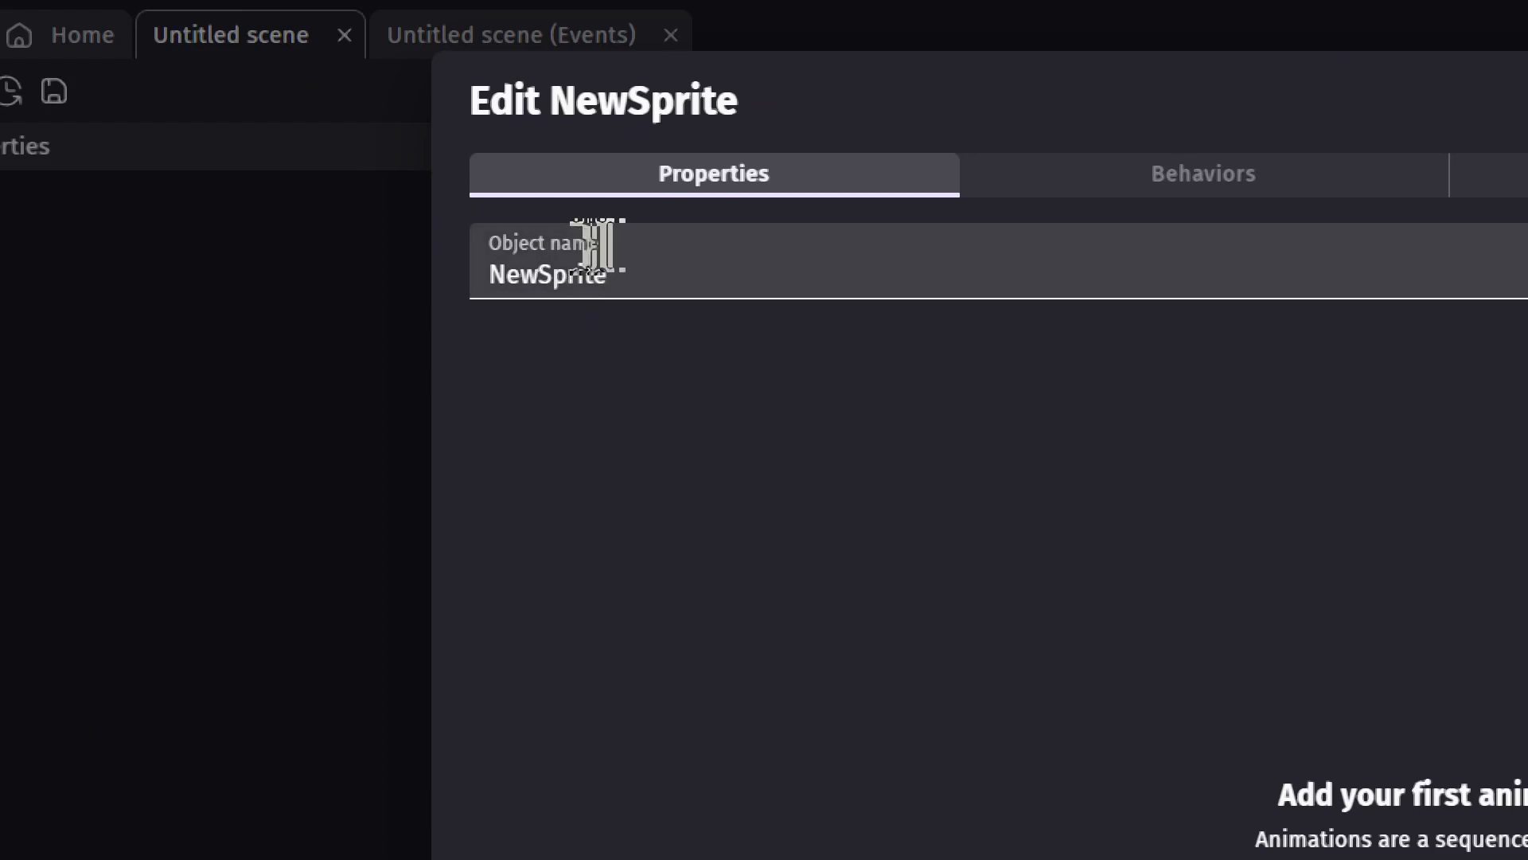
double_click(660, 282)
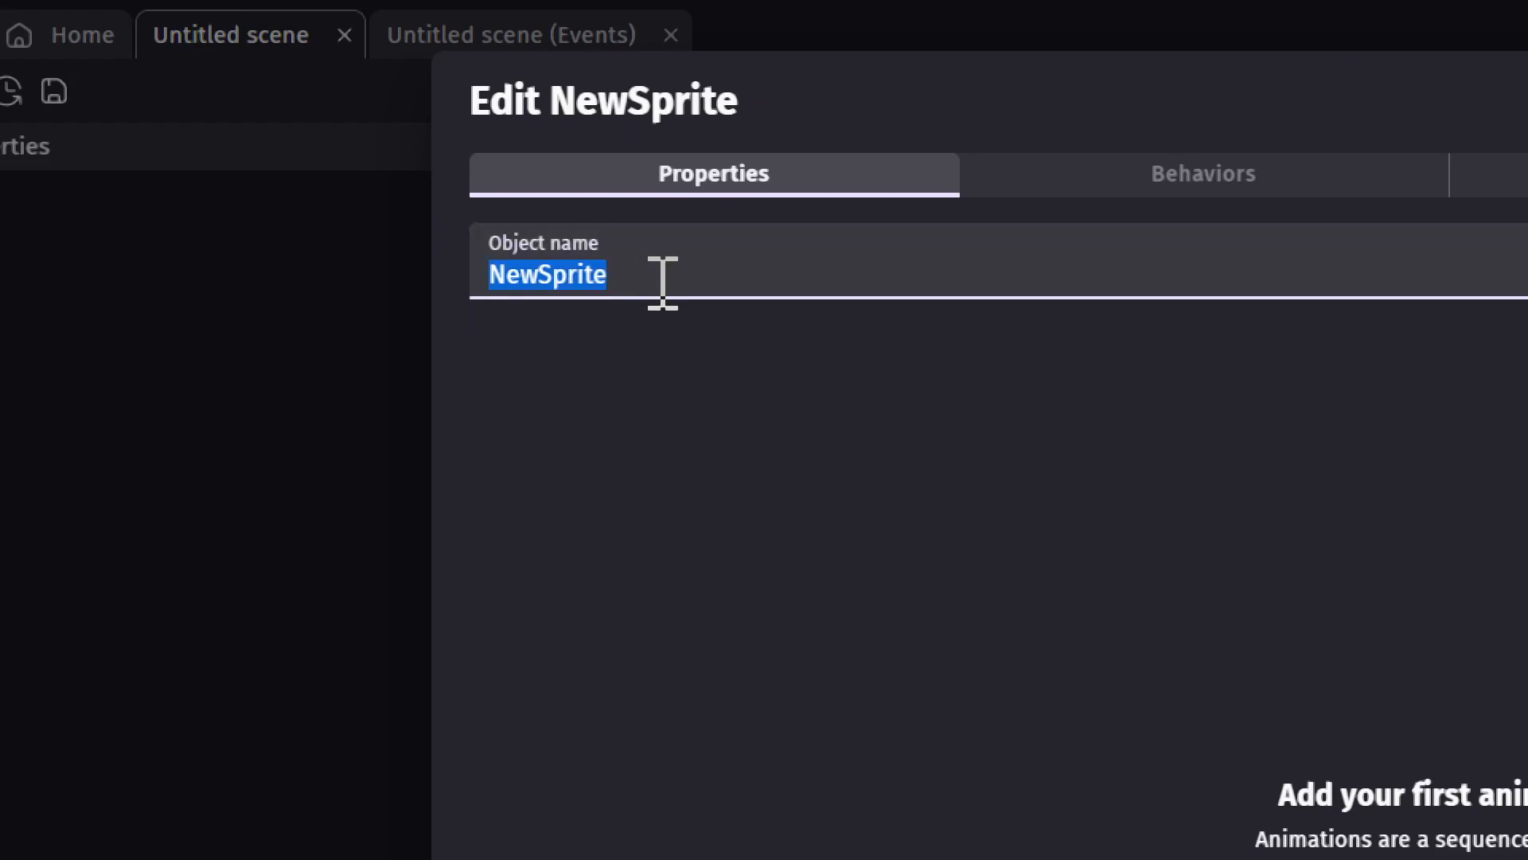
text(GrassCenter)
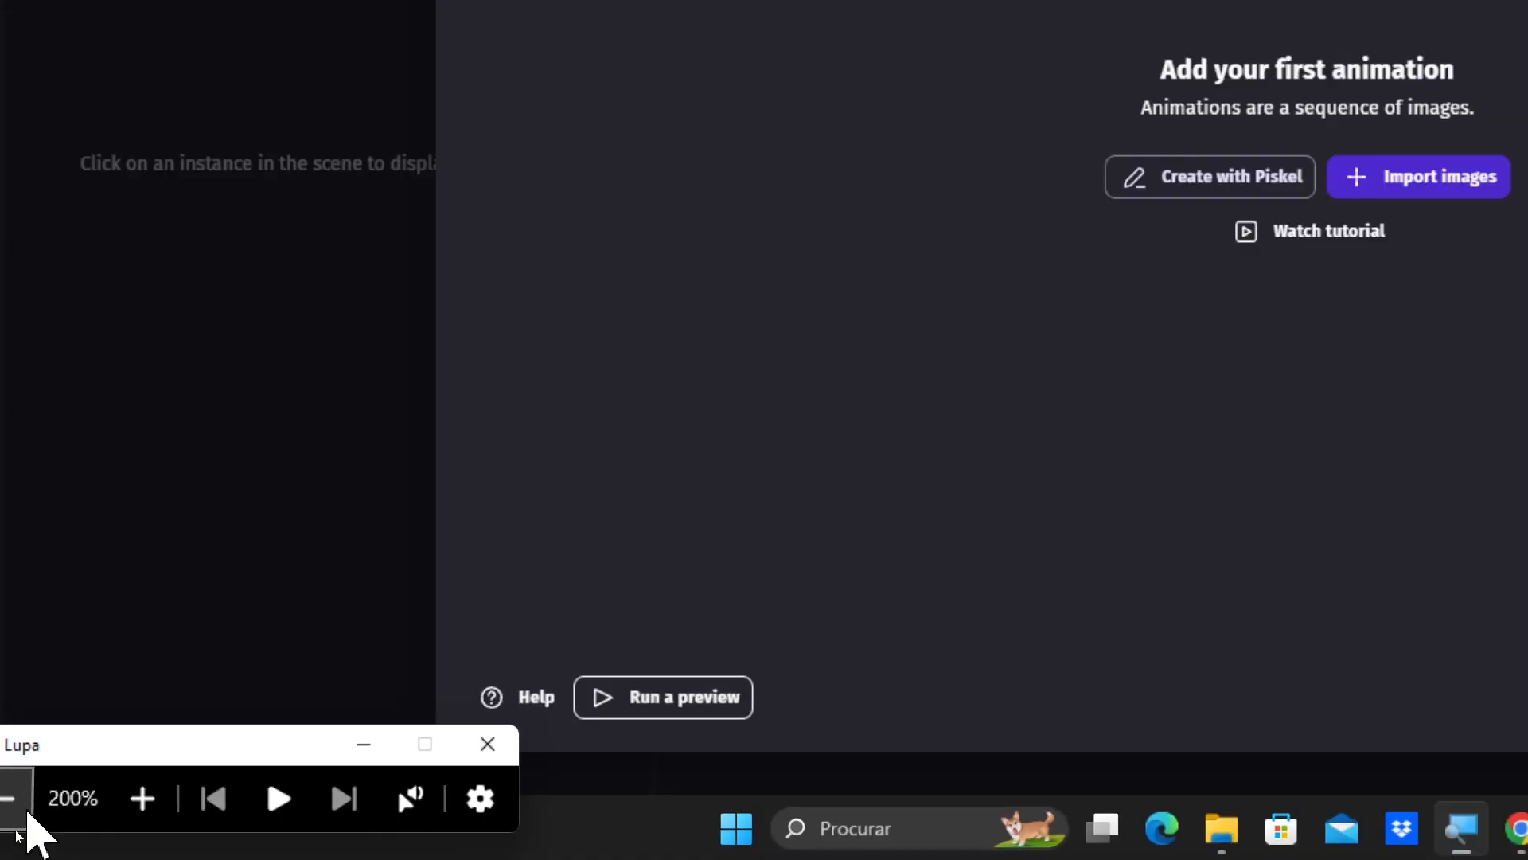
click(10, 796)
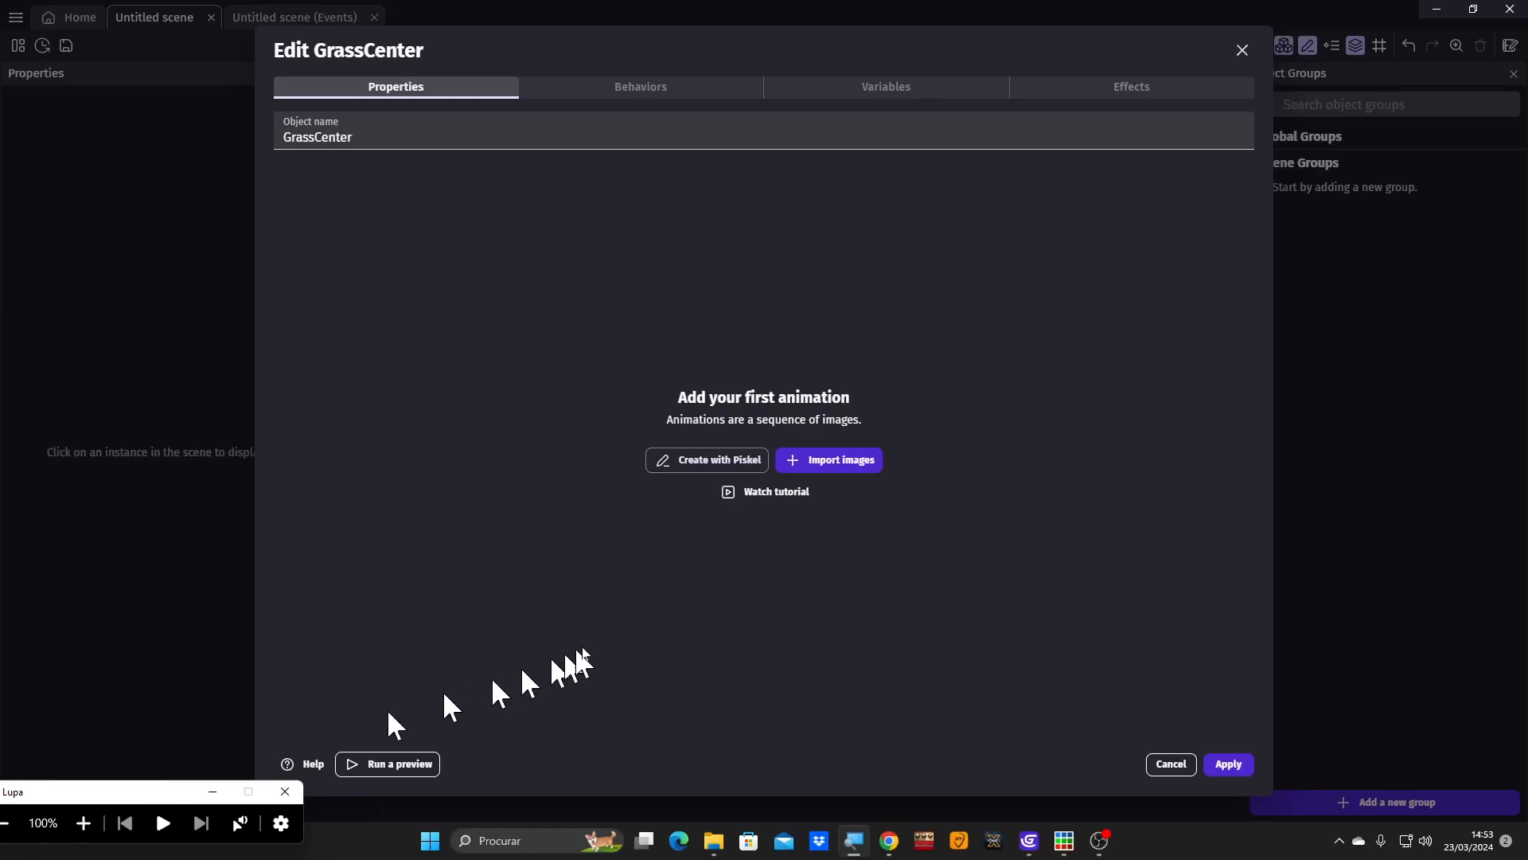
- Import the Platforms-4 image as GrassCenter's first animation, copying the file into the project folder
click(837, 469)
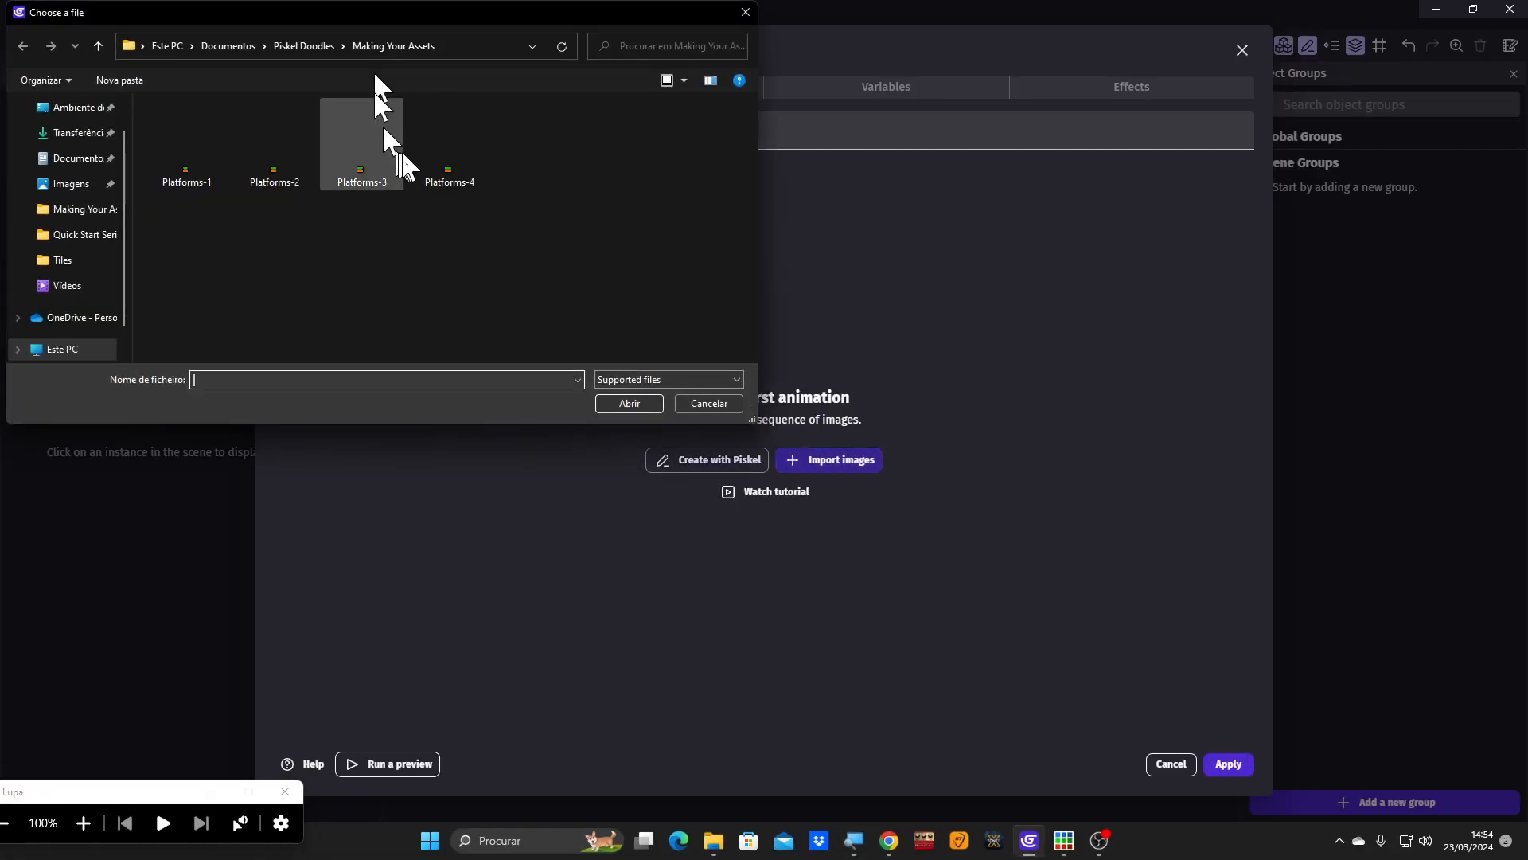
double_click(476, 178)
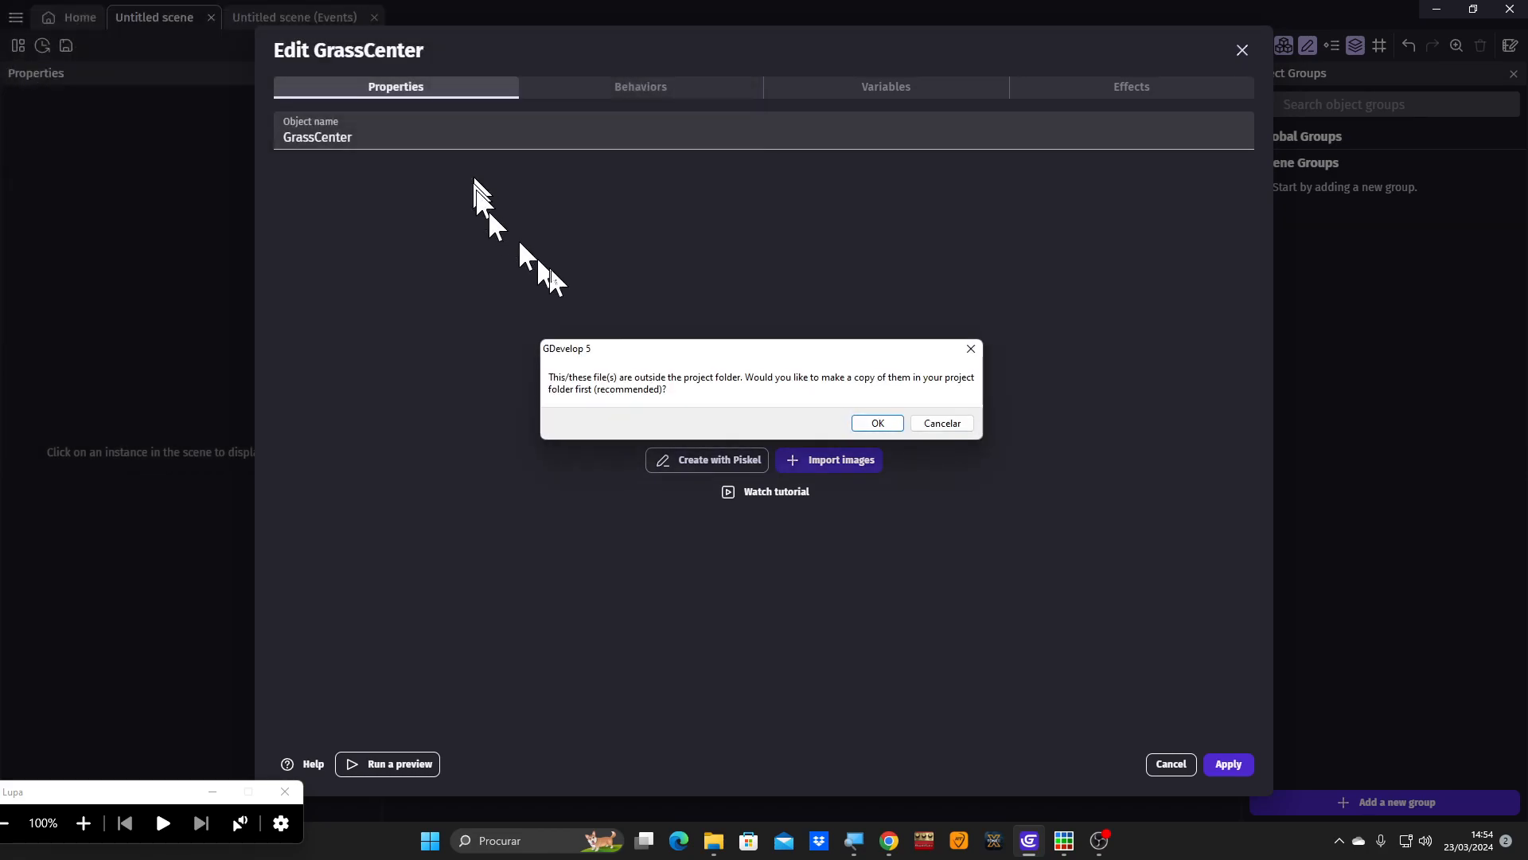
key(Return)
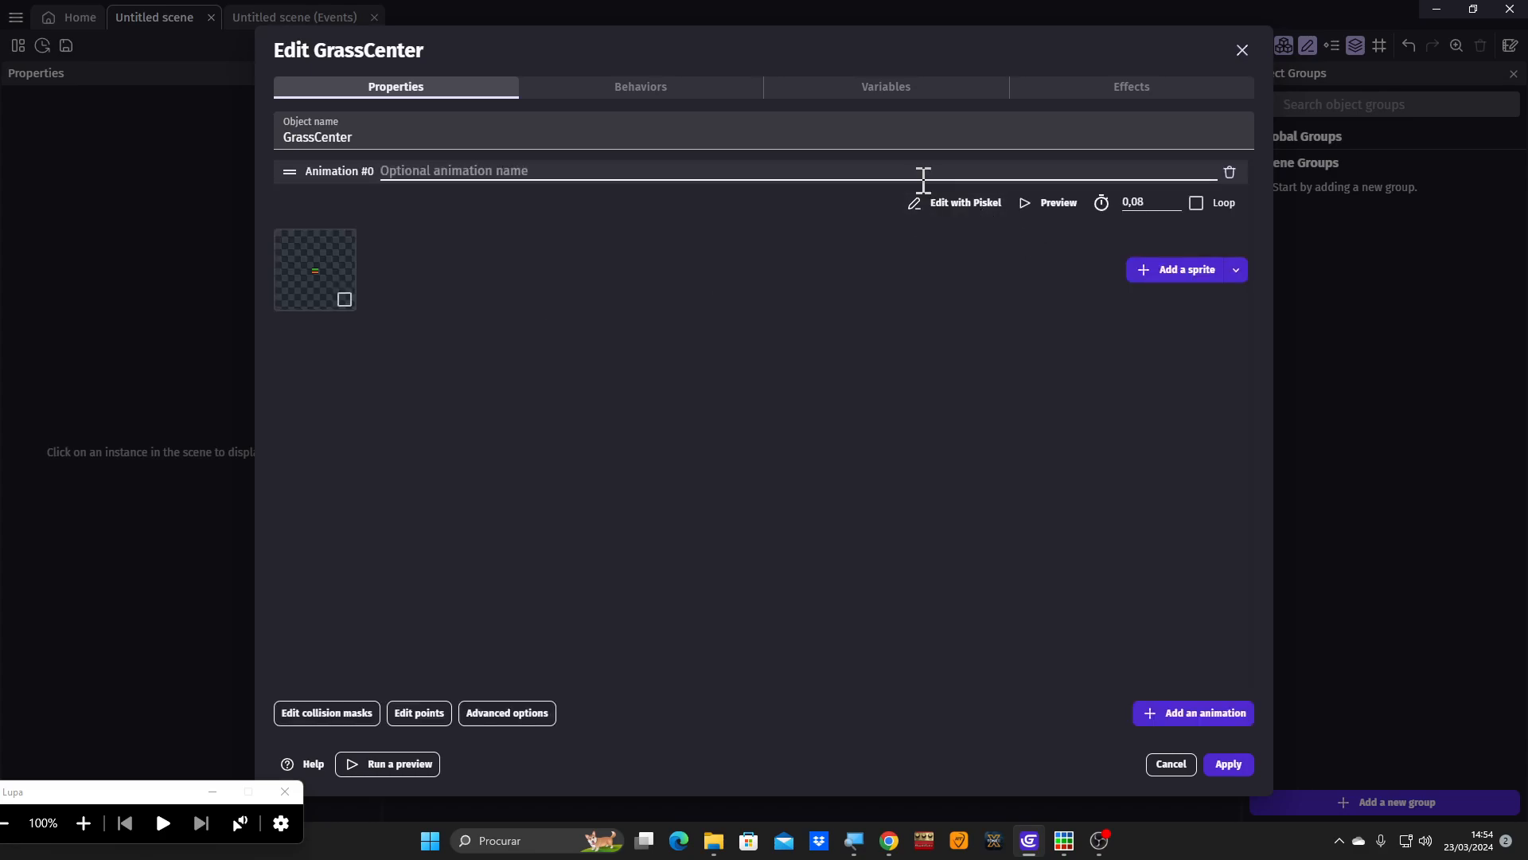
- Open the GrassCenter image in Piskel, resize it with its content to 64 × 64 px, save it and apply the object
click(931, 205)
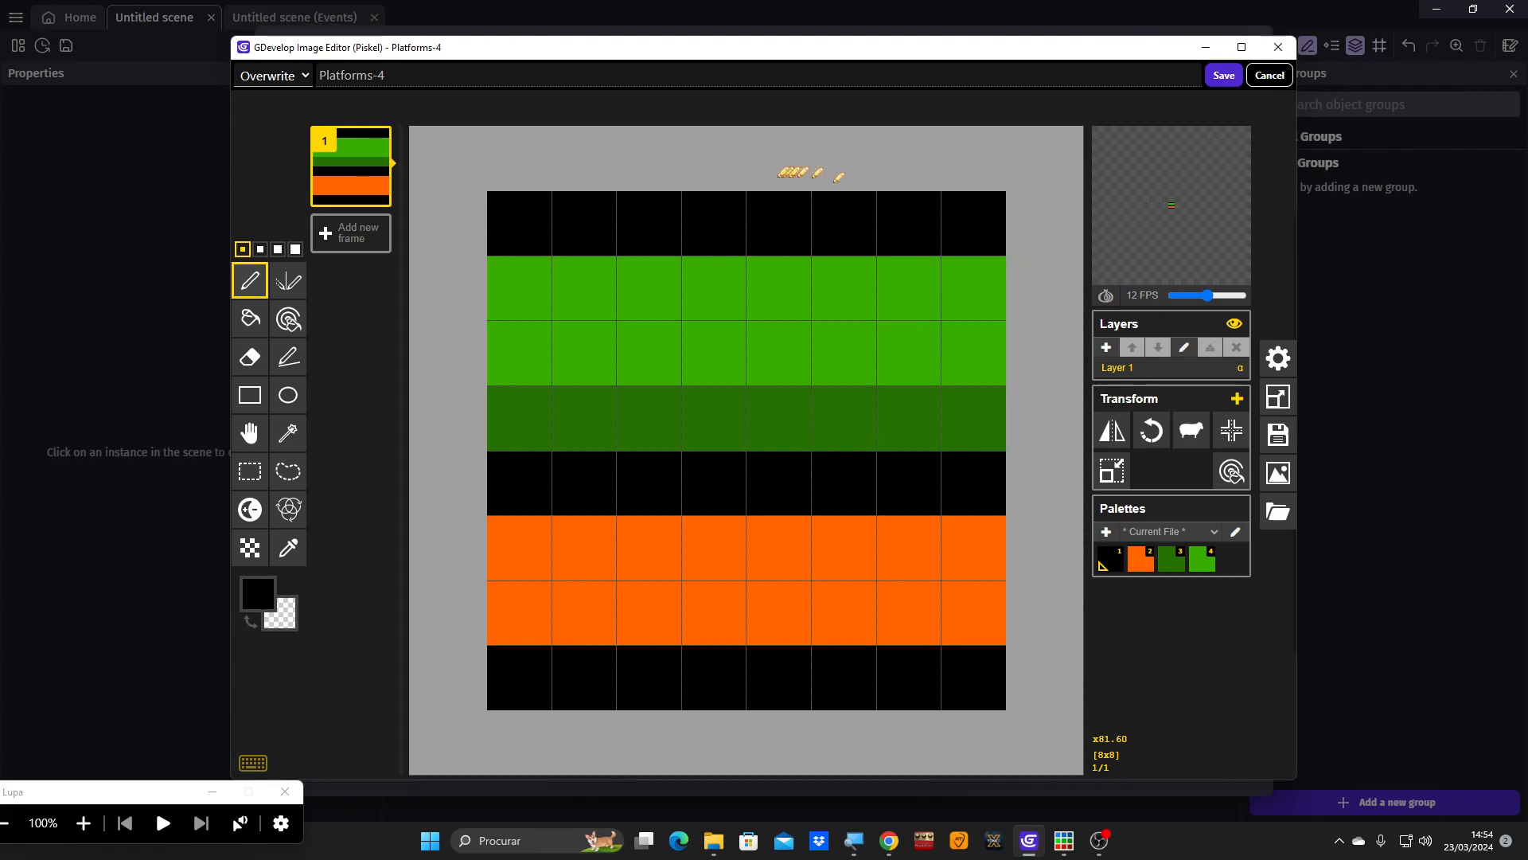
click(1285, 398)
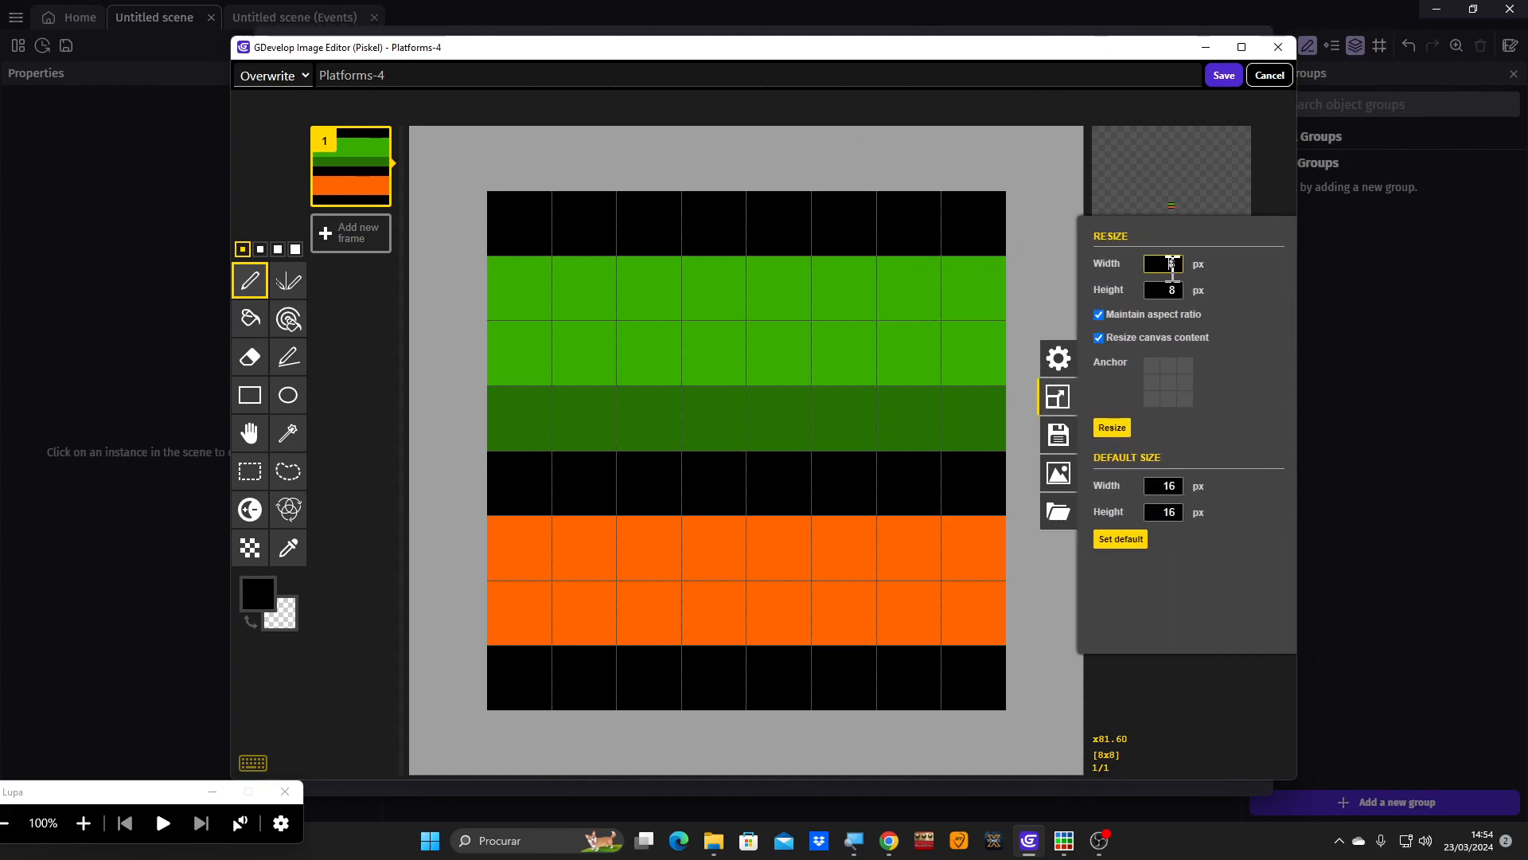
text(64)
key(Return)
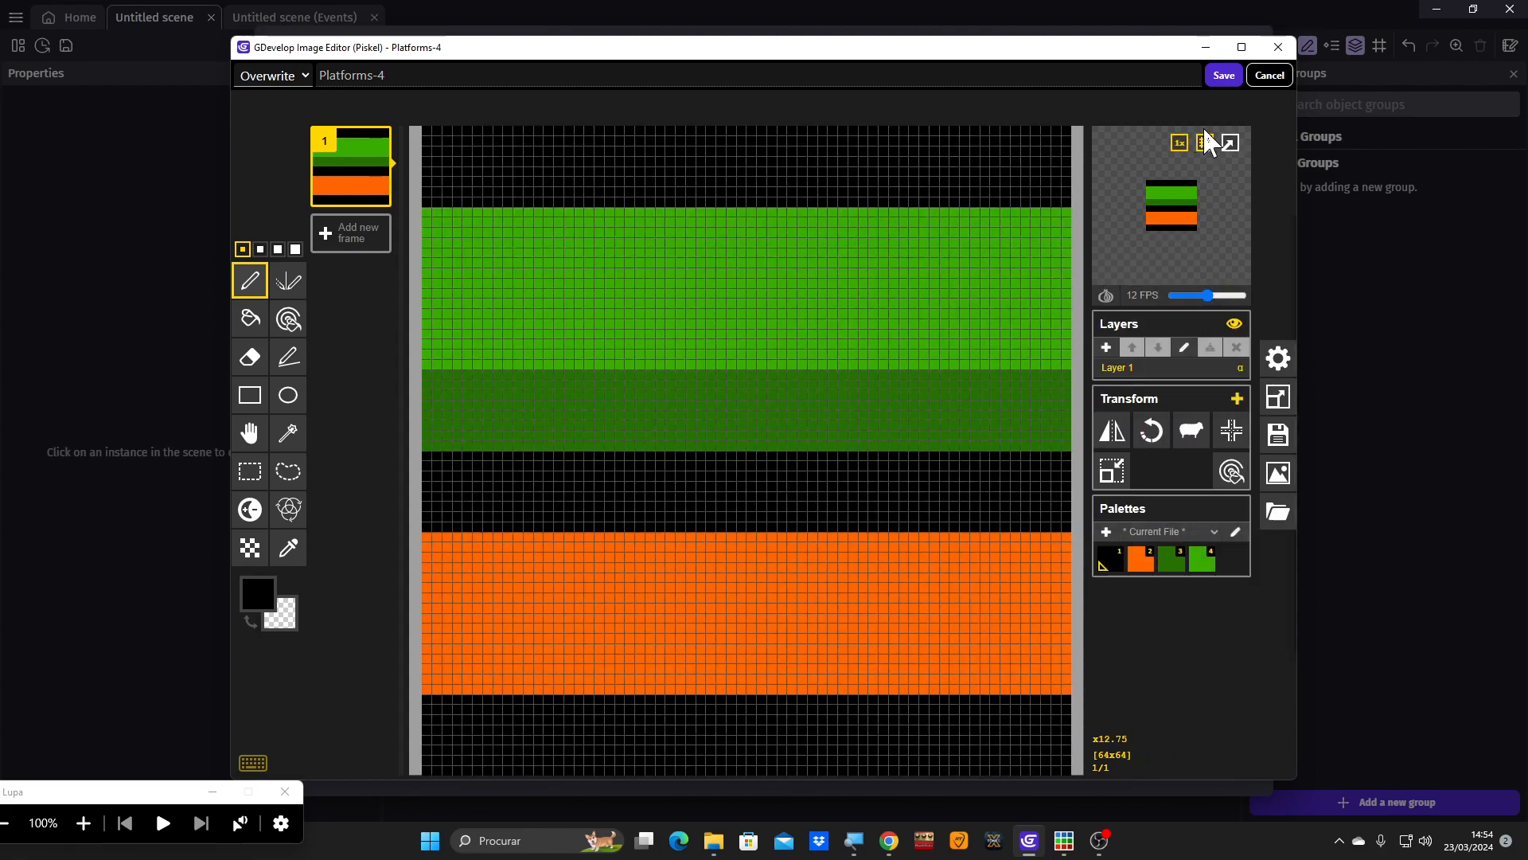
click(1224, 75)
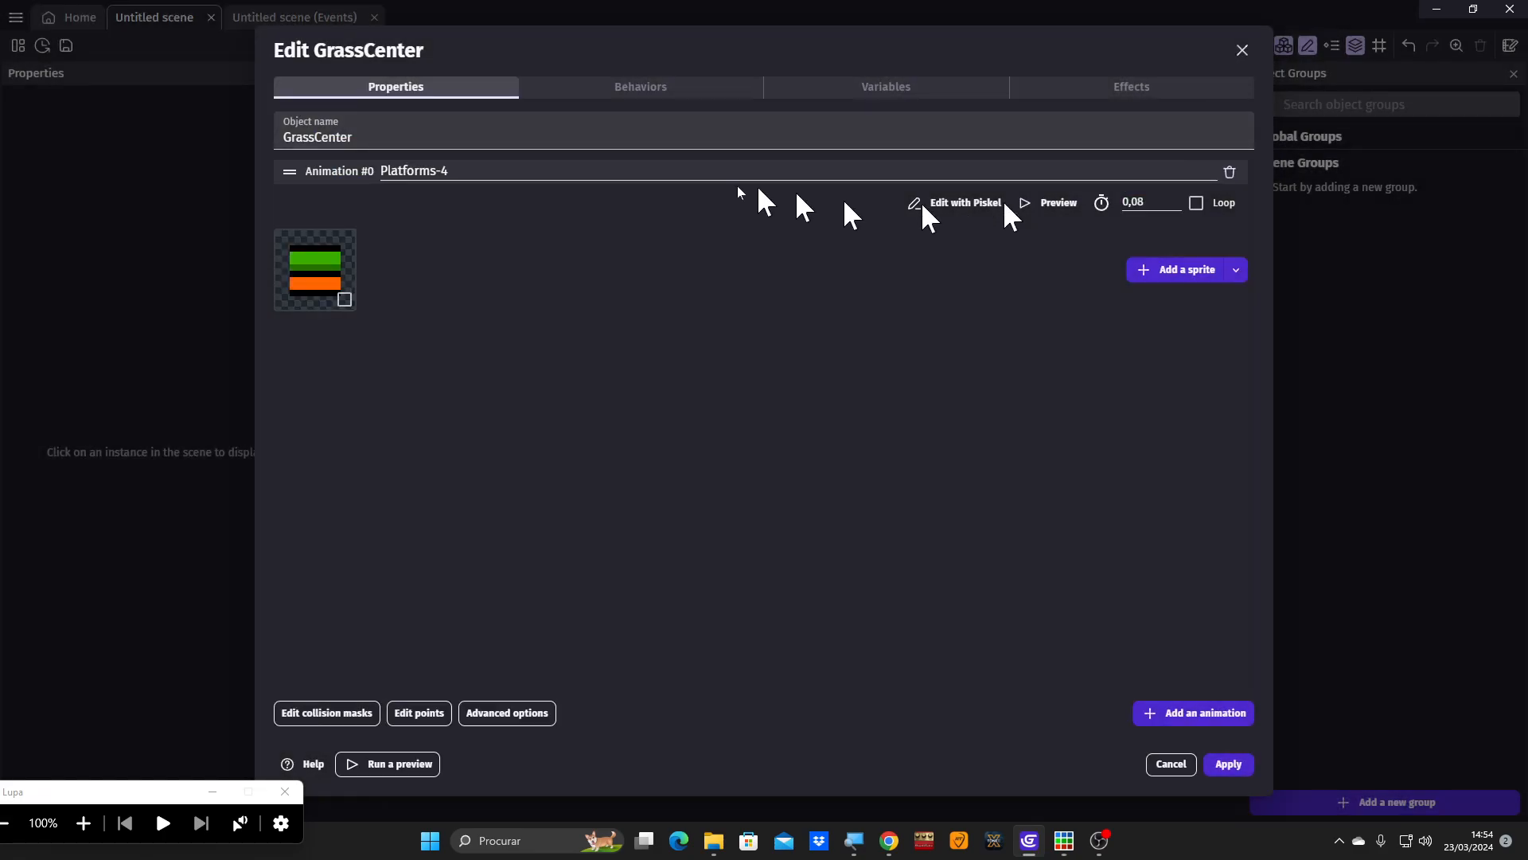
click(1232, 765)
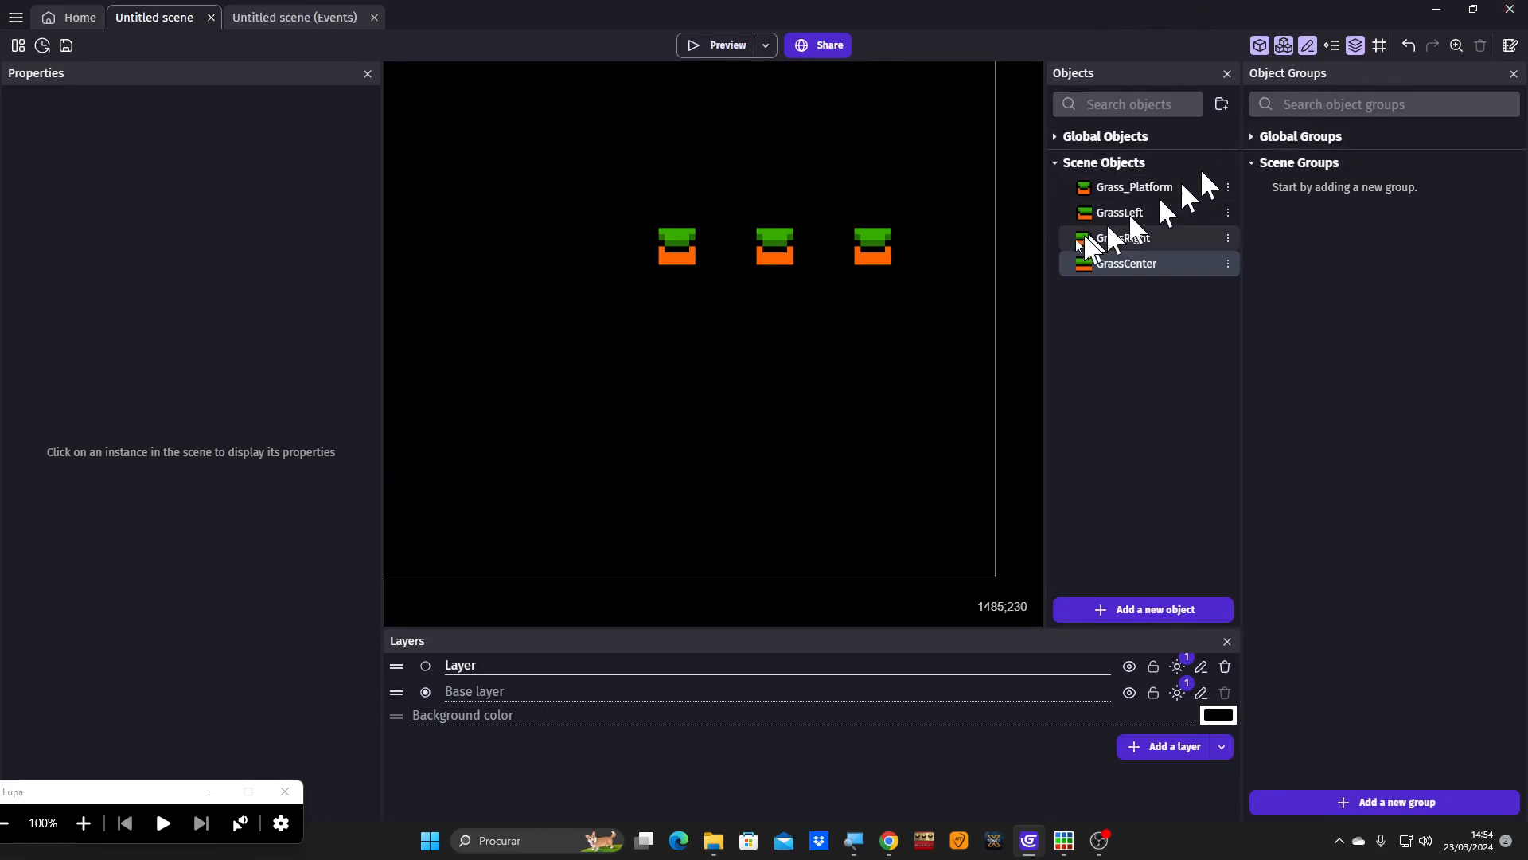
- Place GrassLeft and GrassRight in one row below the single platforms, with a GrassCenter directly beside GrassLeft
drag(1105, 212, 591, 327)
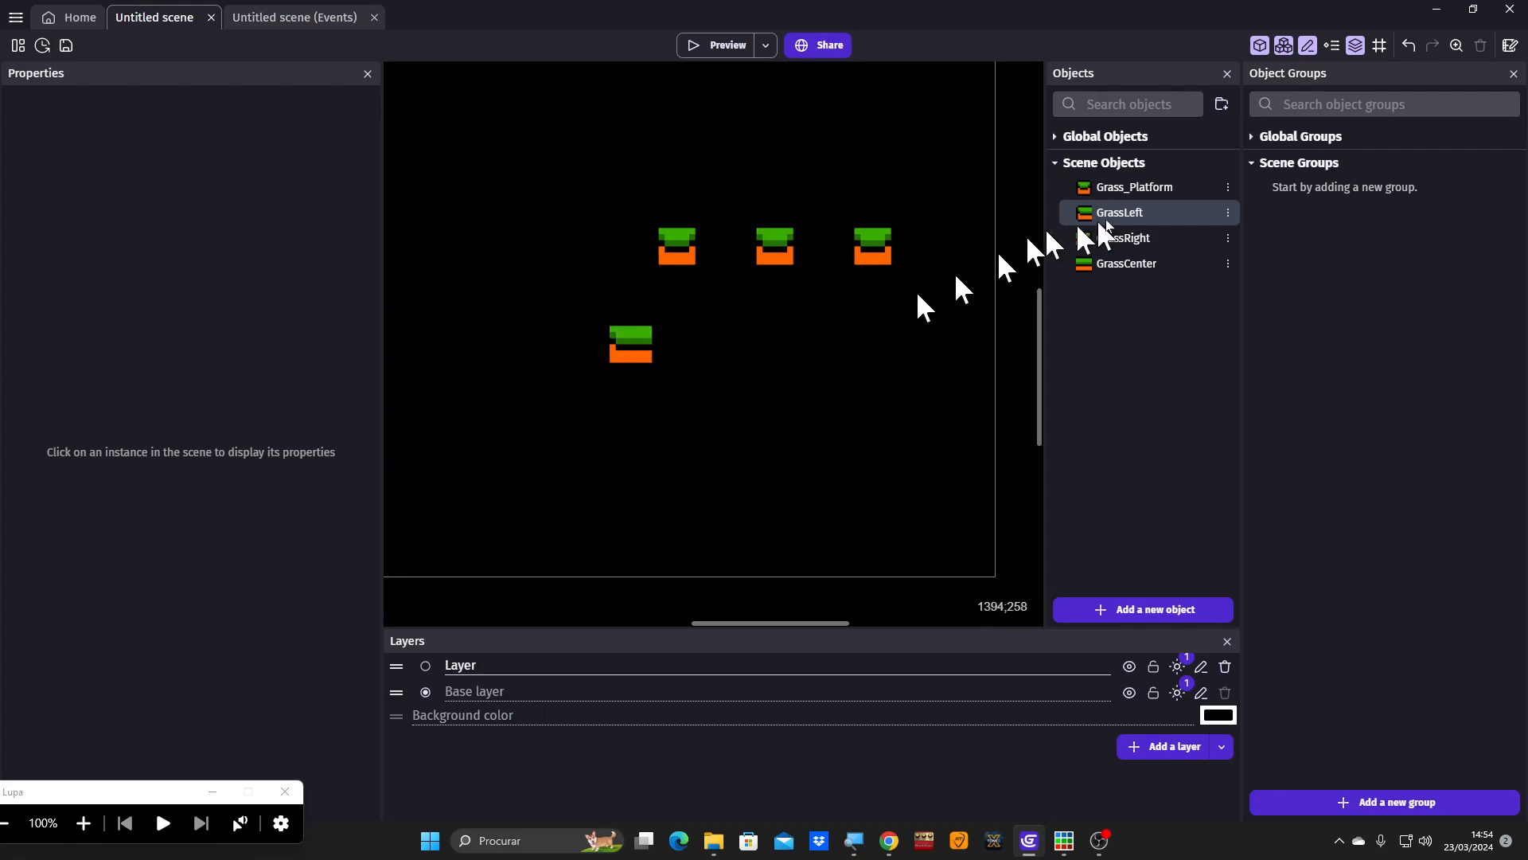
drag(1103, 238, 833, 332)
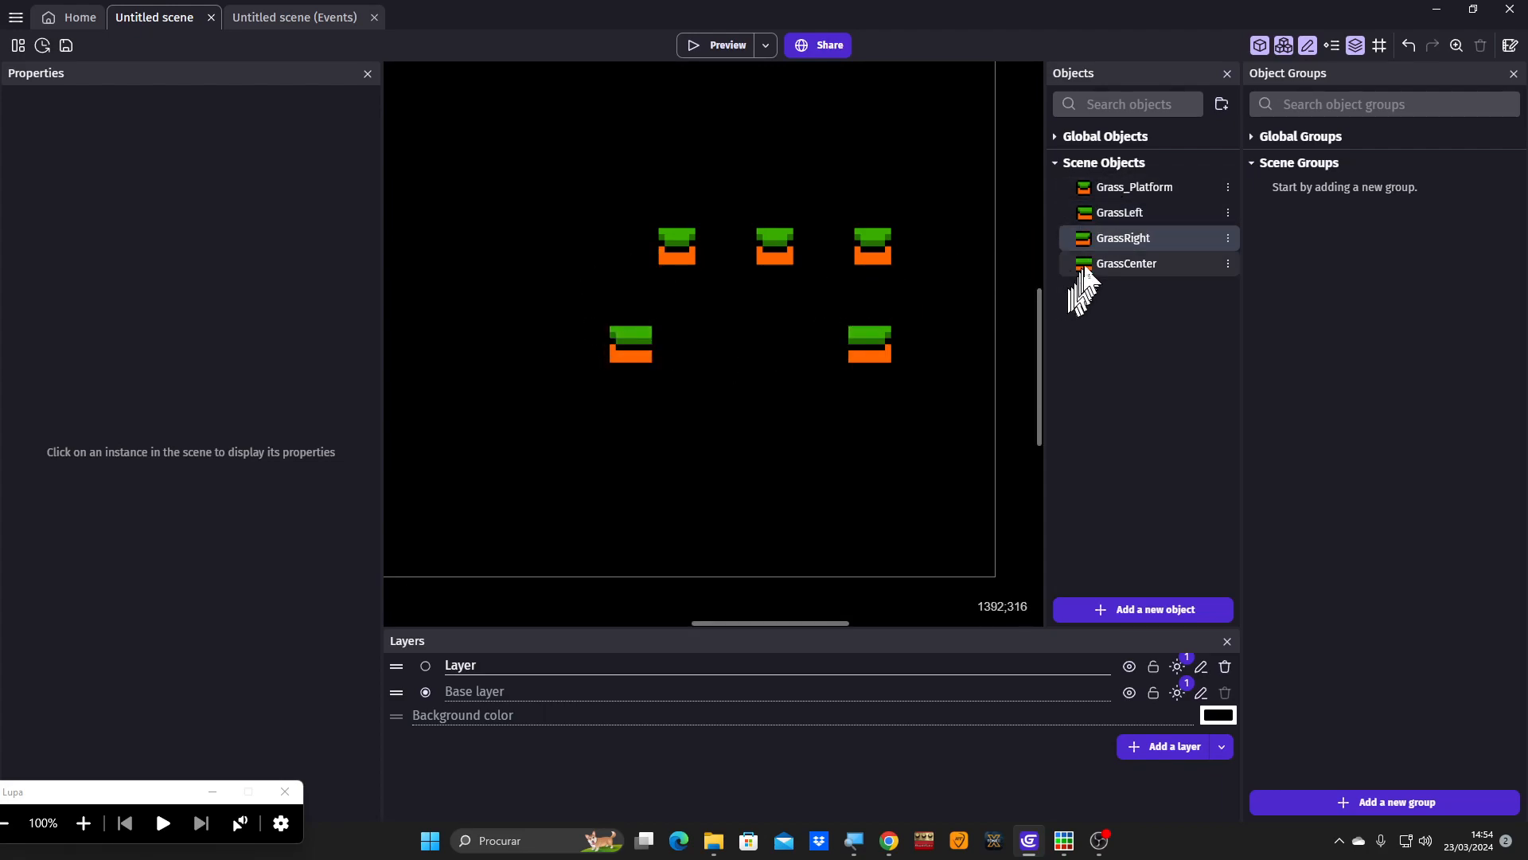
drag(1099, 263, 667, 333)
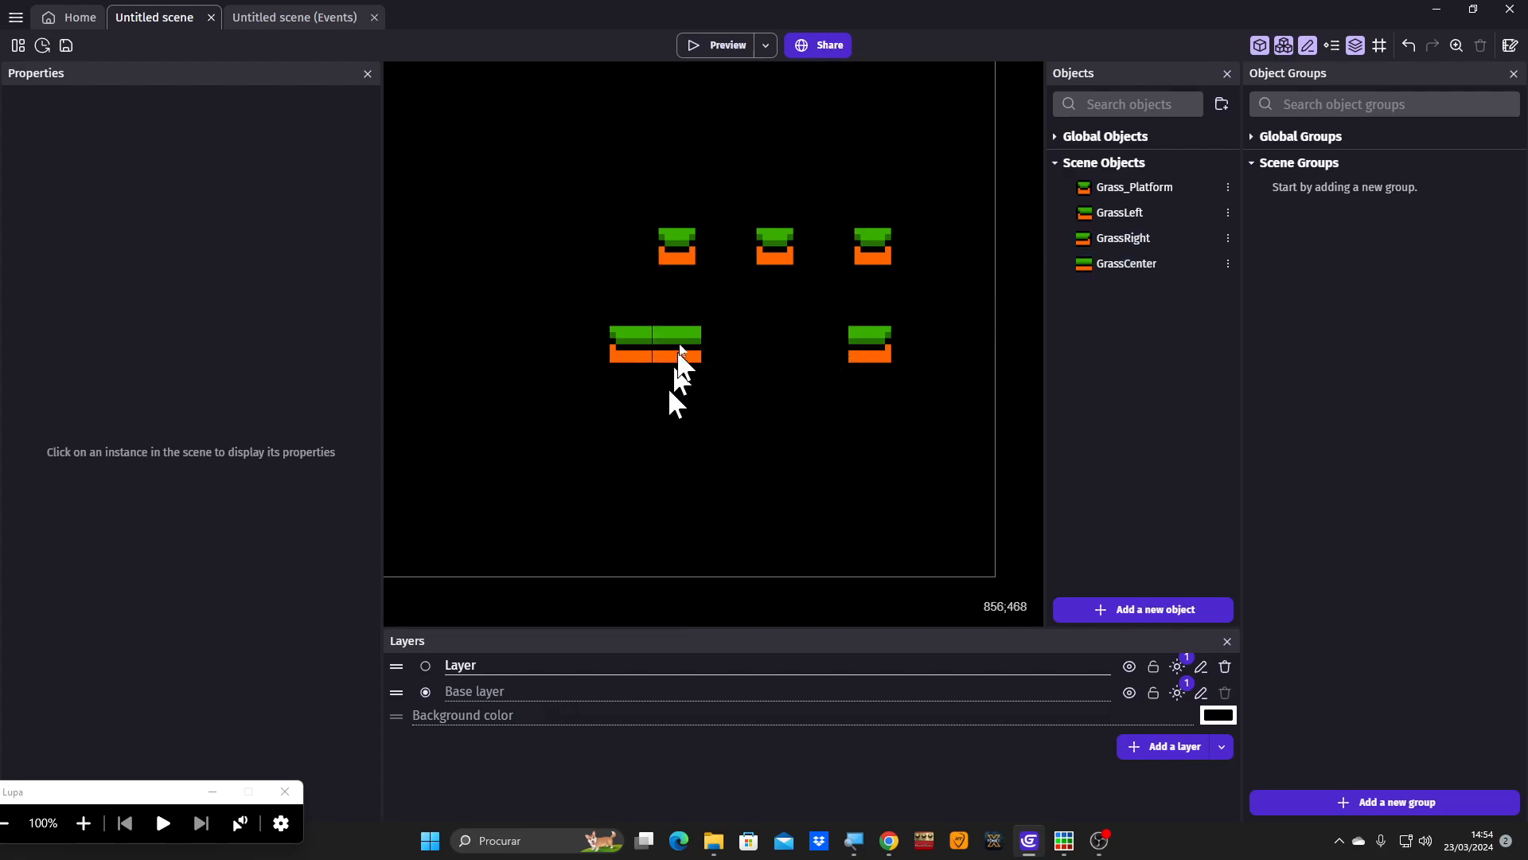
- Fill the gap between the placed GrassCenter and GrassRight with three copies of the GrassCenter tile
click(678, 353)
click(726, 341)
key(ctrl+v)
key(ctrl+v)
key(ctrl+v)
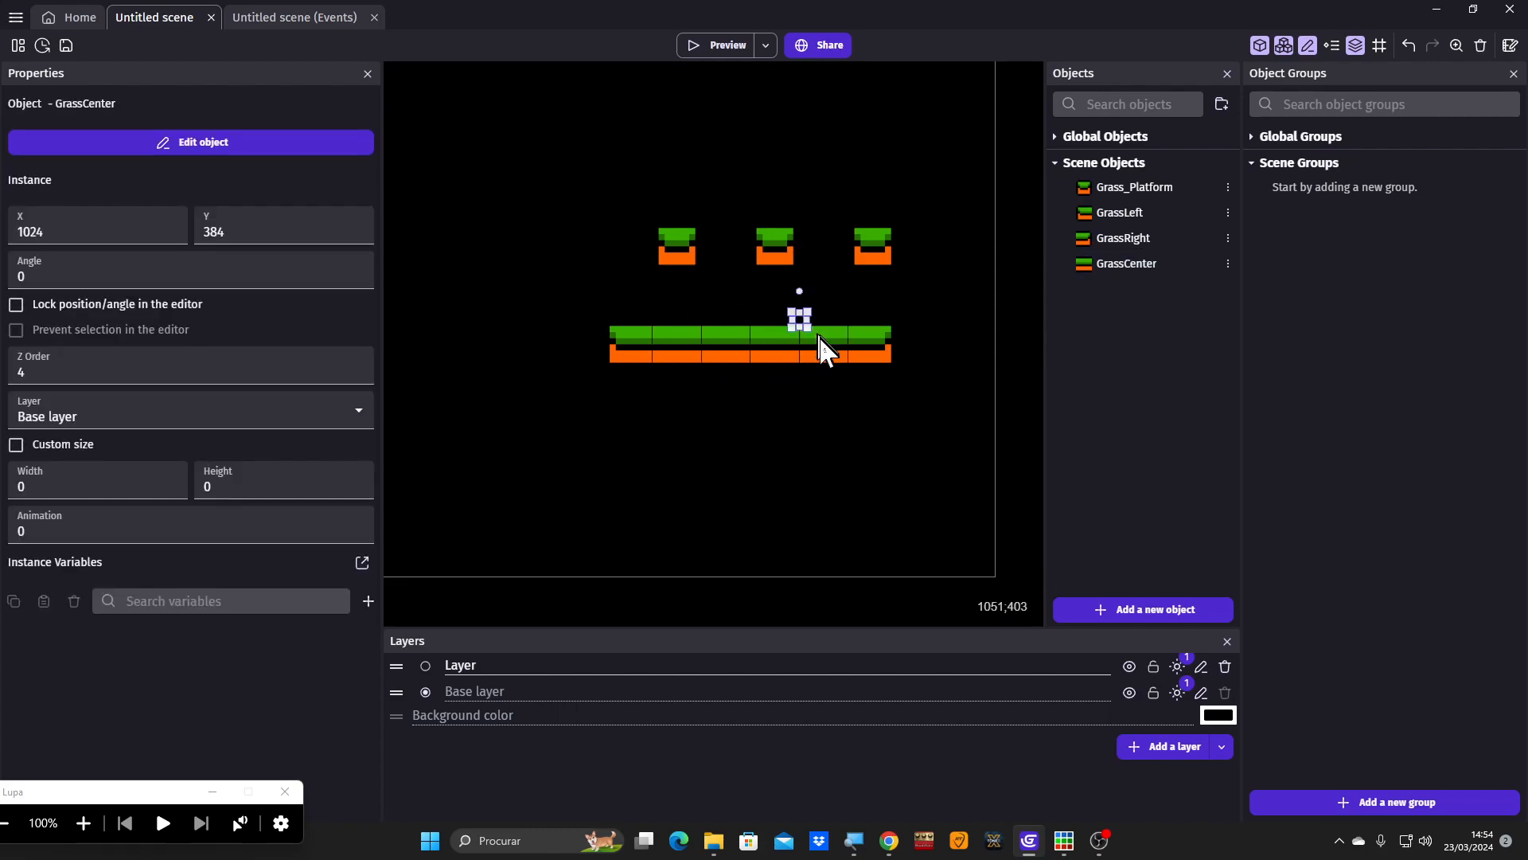
click(785, 428)
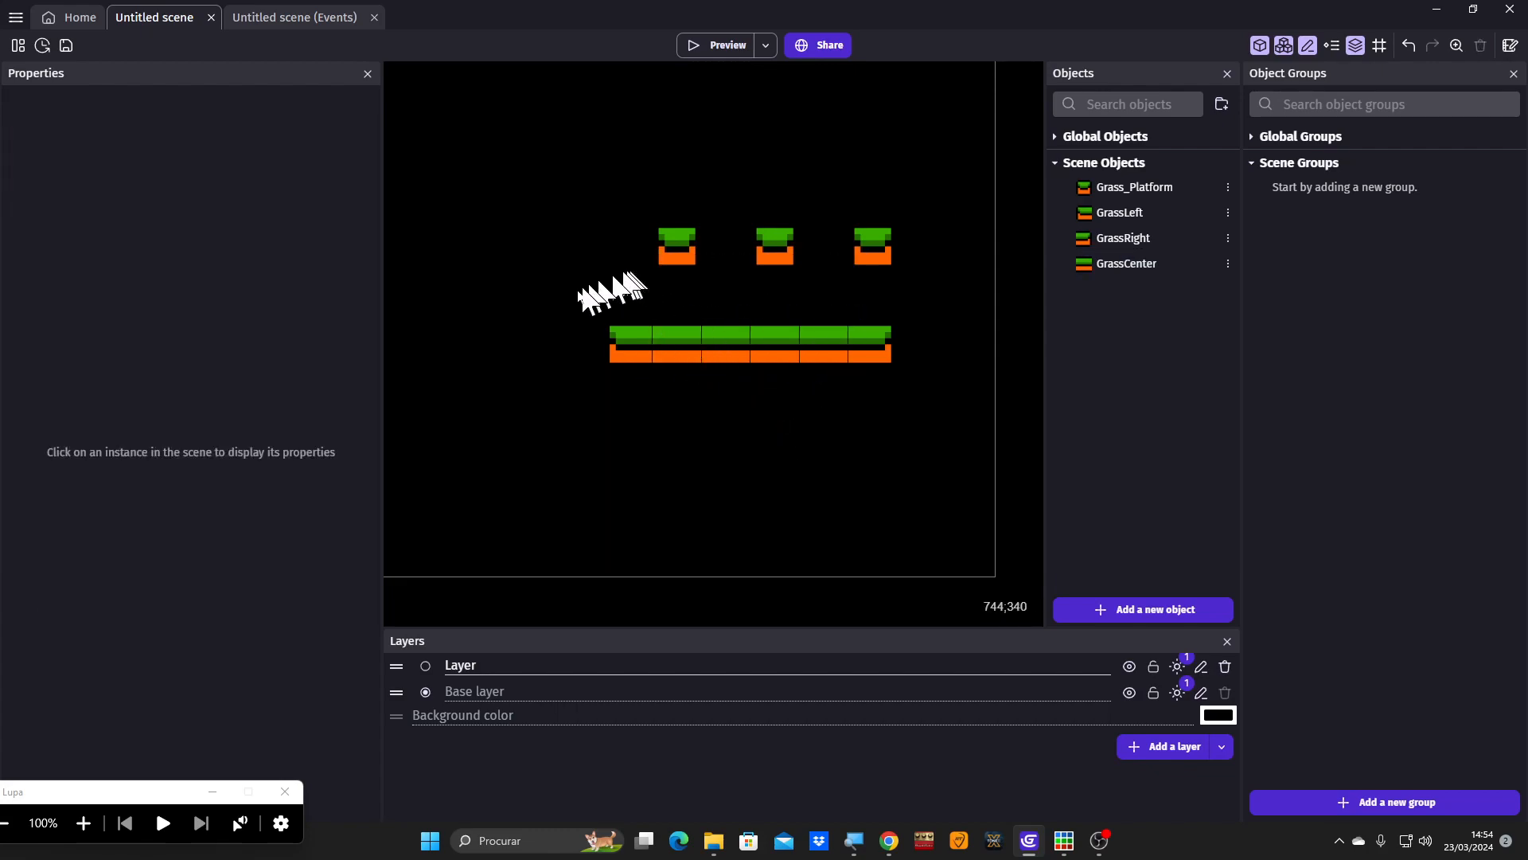
- Move the leftmost single grass platform into the long platform's row, one tile's gap to the left of it
middle_drag(555, 312, 812, 348)
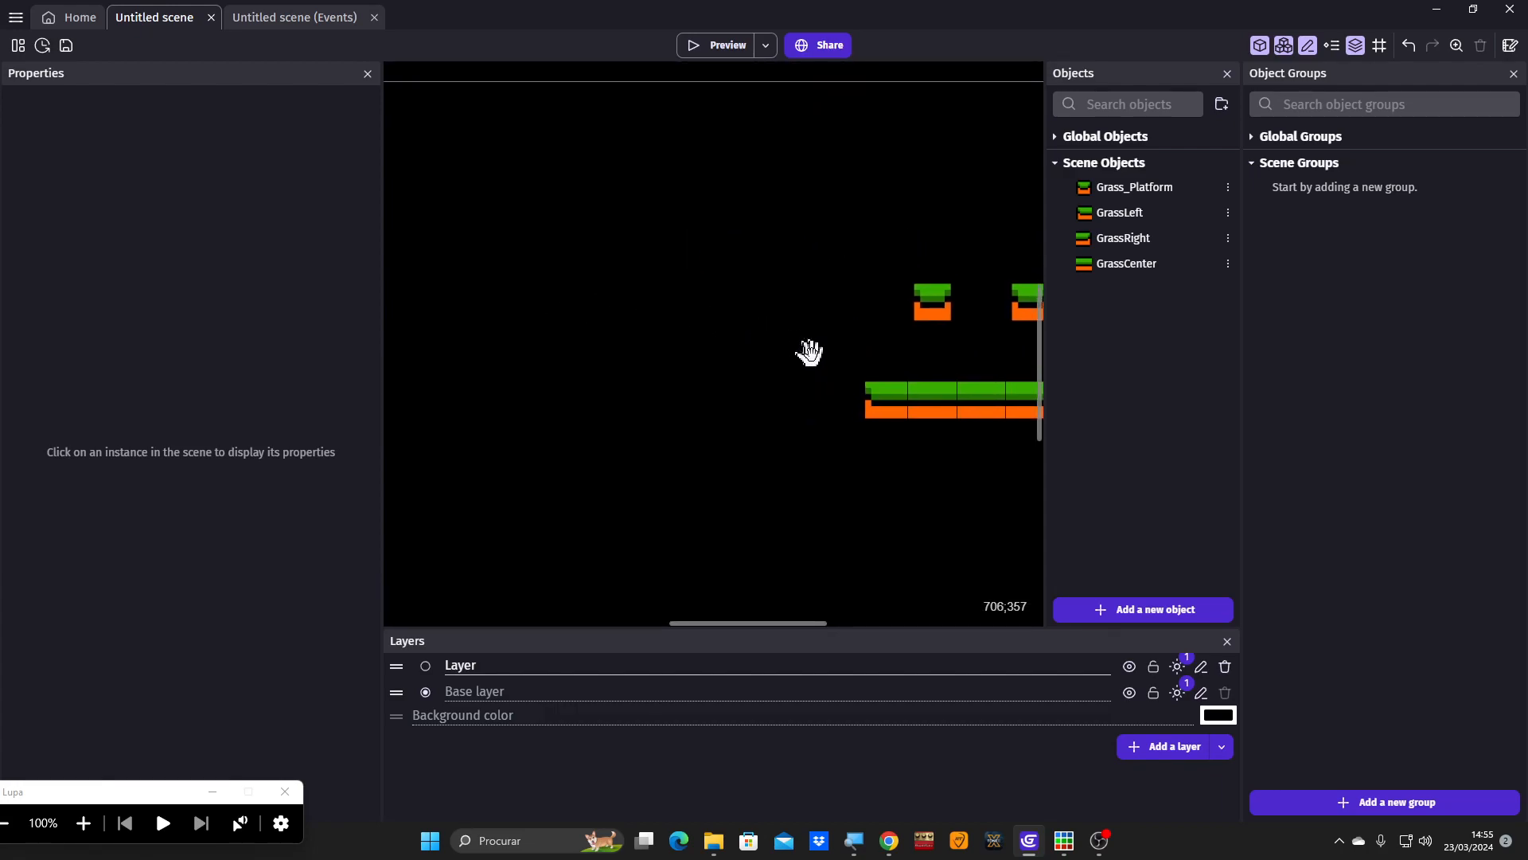
drag(940, 300, 790, 408)
click(828, 286)
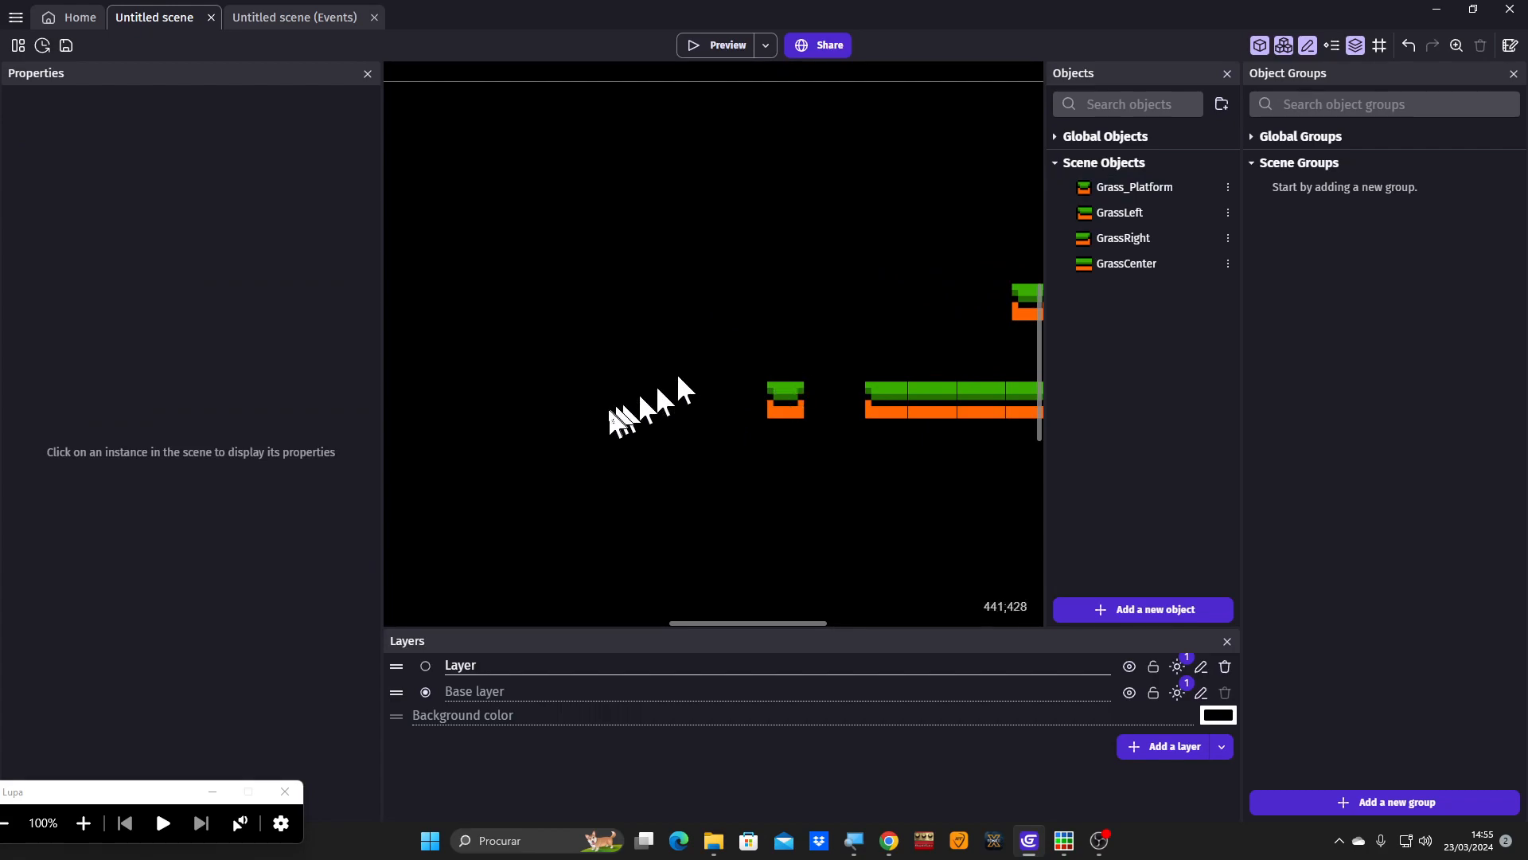
- Copy the long platform's GrassLeft and adjacent GrassCenter together and paste them in the same row, starting at X 384, Y 384
scroll(609, 414, down, 1)
middle_drag(619, 404, 642, 443)
click(820, 422)
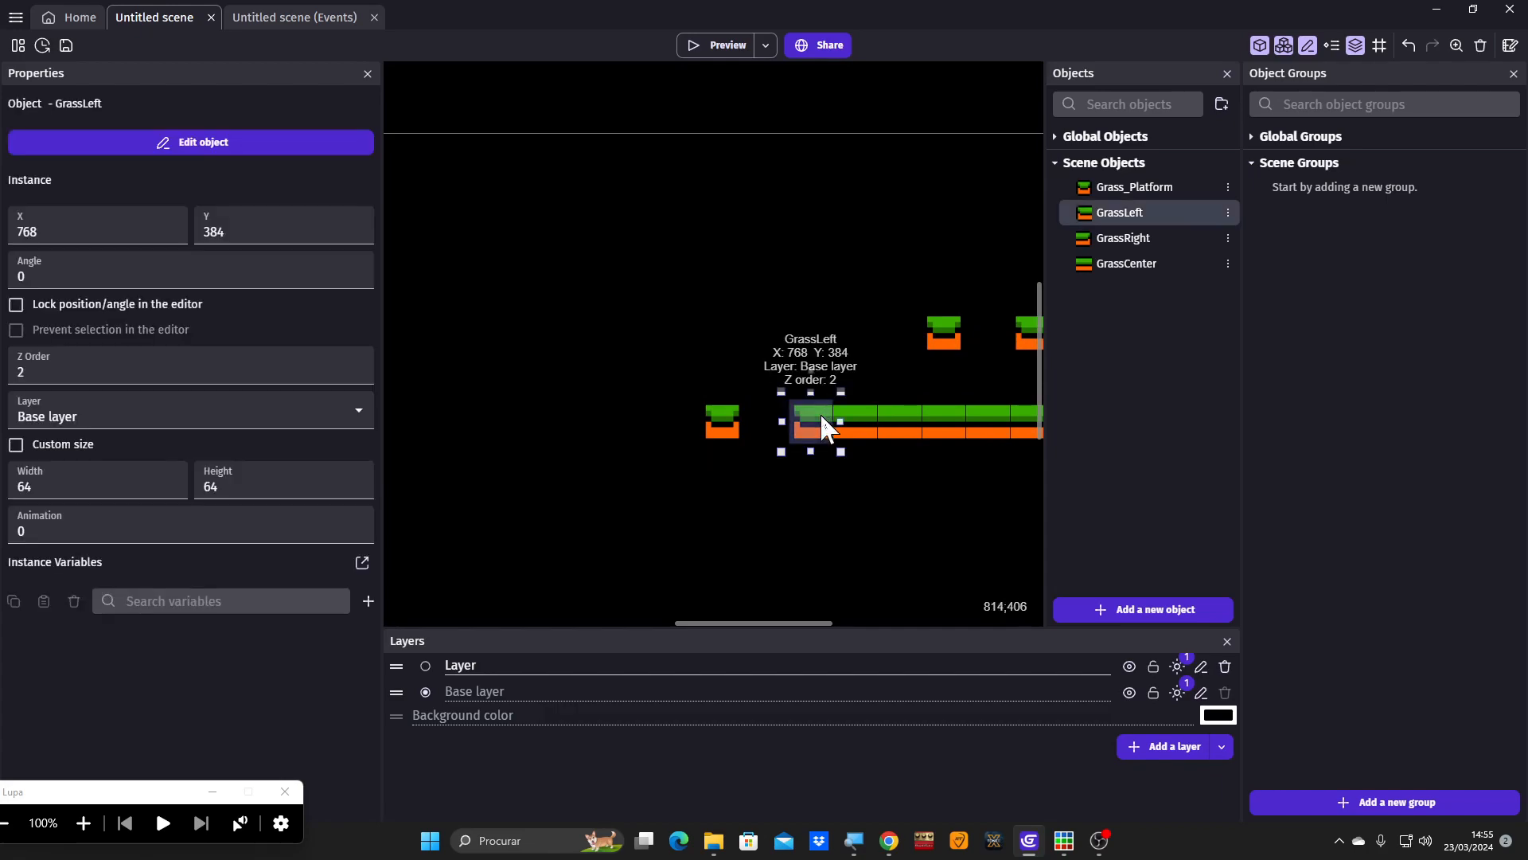
shift+click(863, 428)
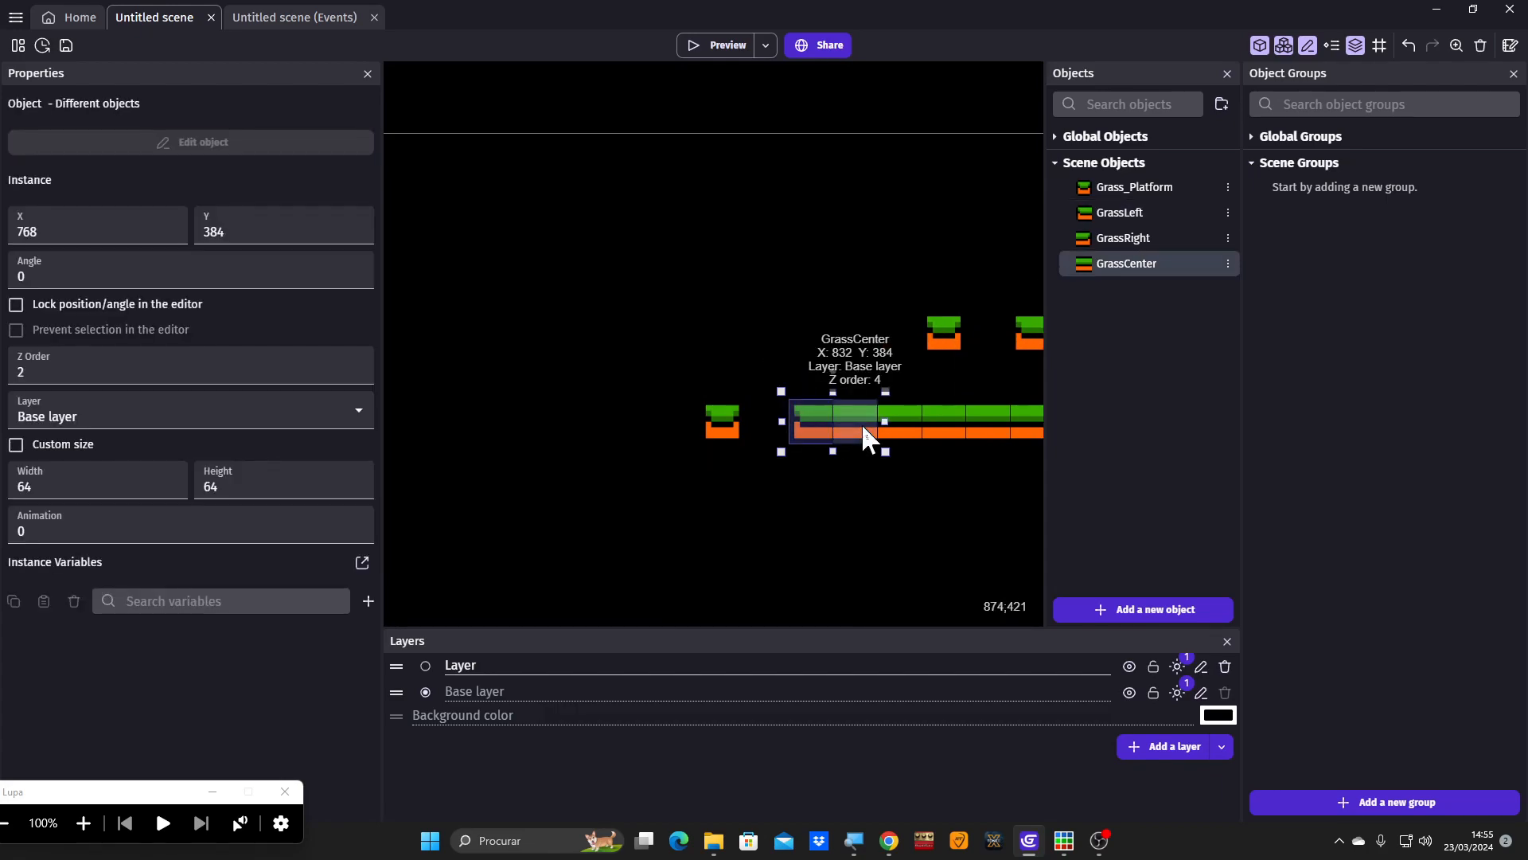
click(561, 398)
key(ctrl+v)
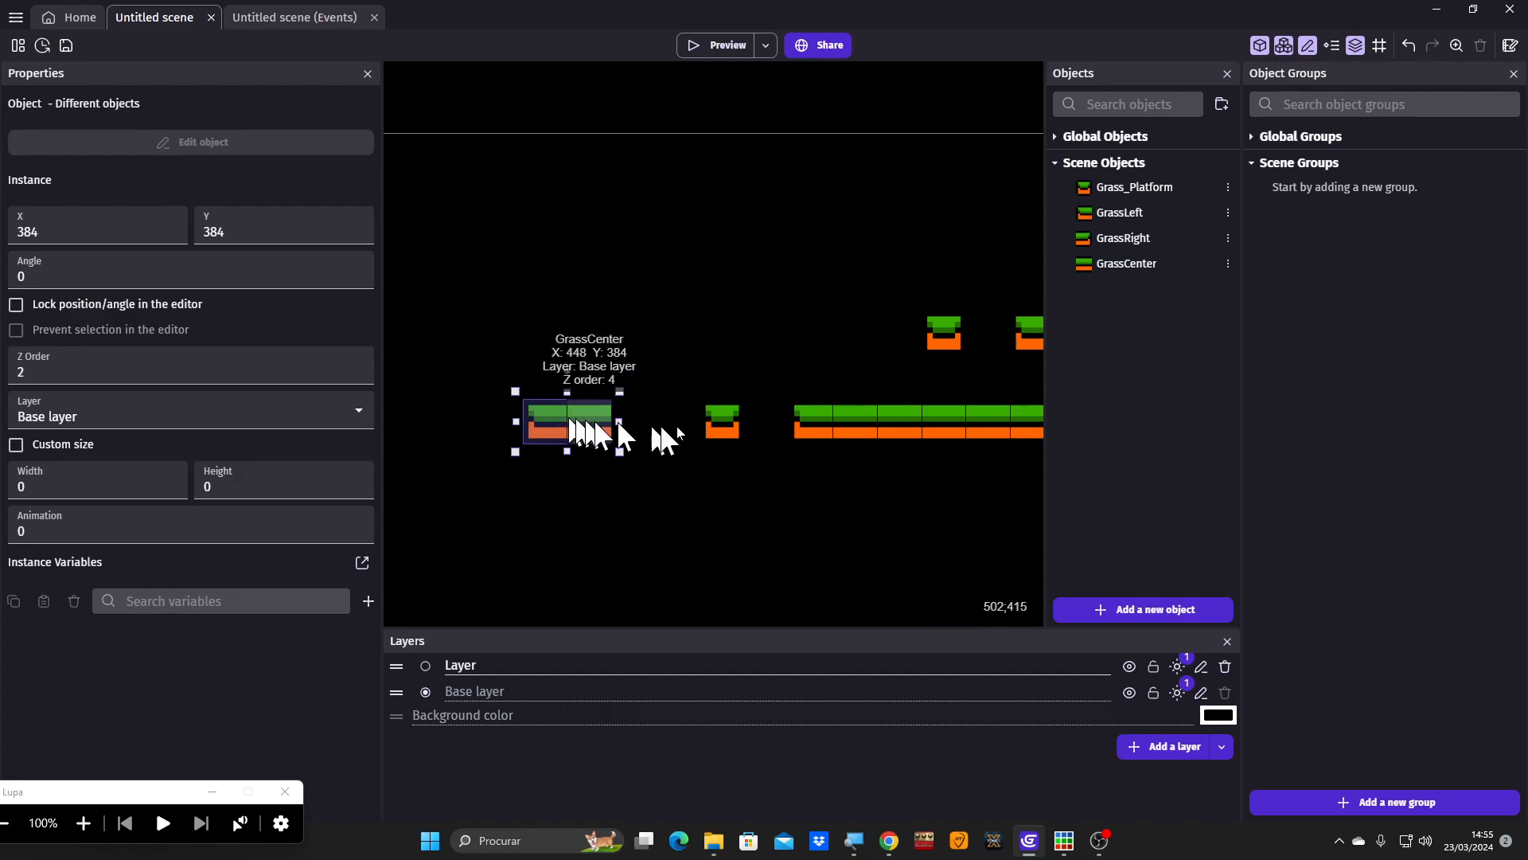
middle_drag(829, 488, 632, 516)
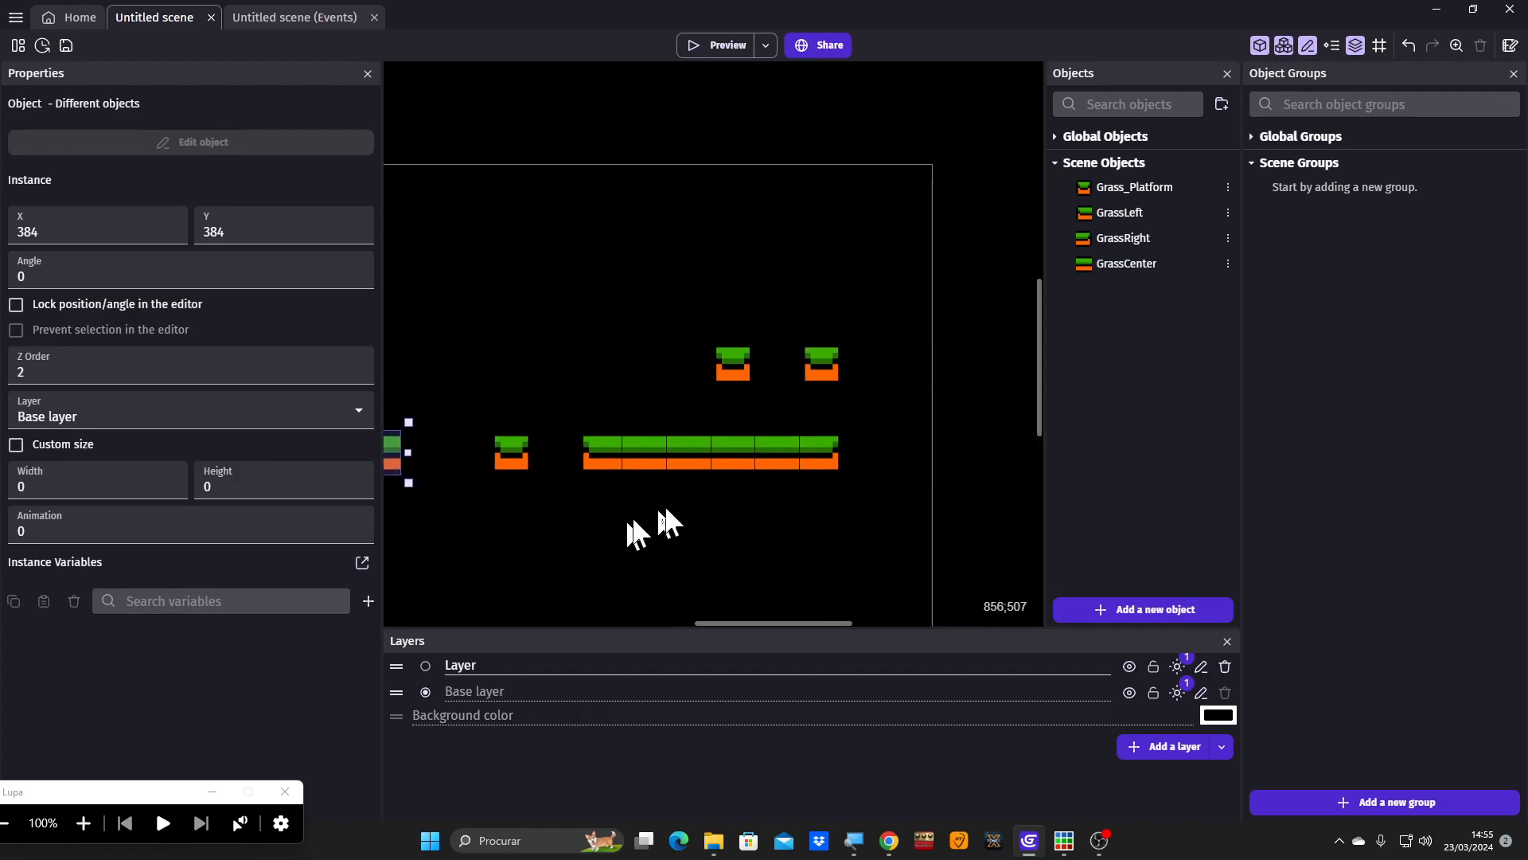
- Copy the long platform's GrassRight and paste it at X 512, Y 384, closing off the short platform in the same row
click(813, 449)
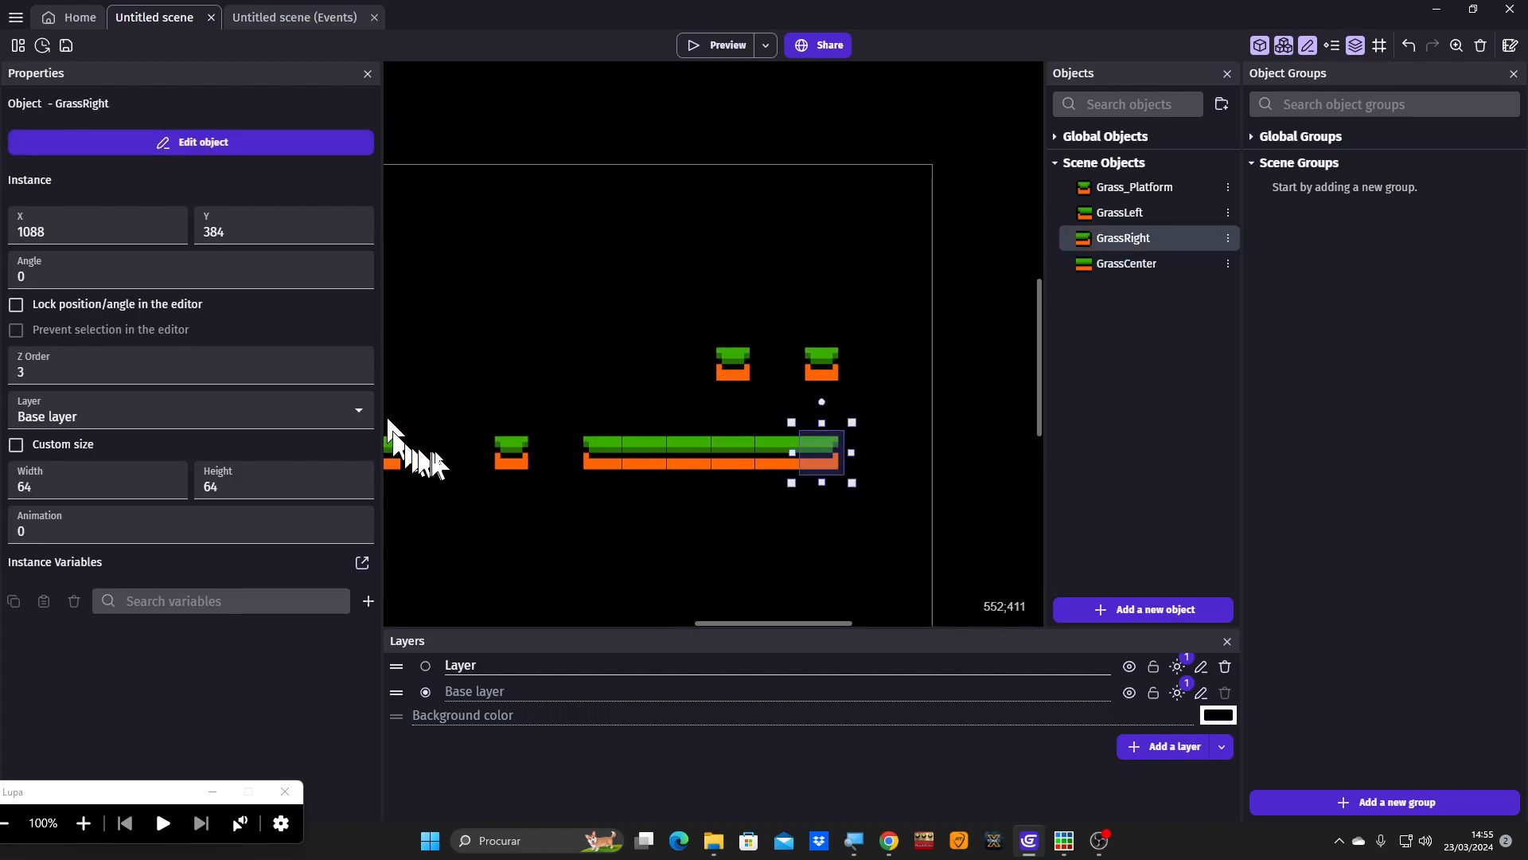
key(ctrl+v)
click(473, 378)
middle_drag(539, 372, 697, 400)
ctrl+scroll(729, 360, down, 3)
click(884, 387)
click(697, 390)
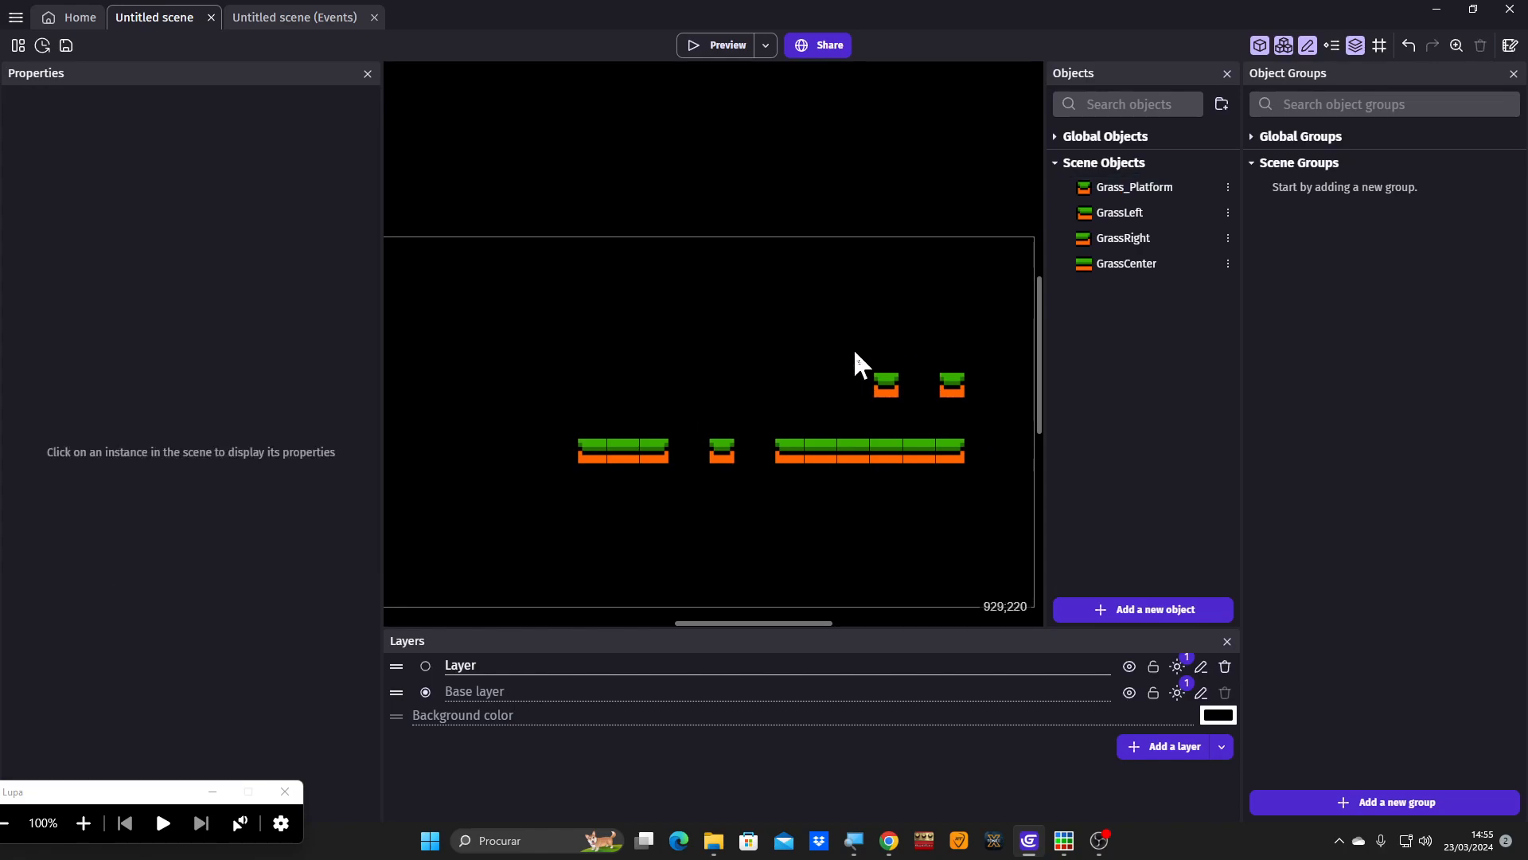
- Copy a single Grass_Platform and place two copies stepping upward, at X 832, Y 192 and at X 704, Y 128
click(888, 386)
click(761, 368)
key(ctrl+v)
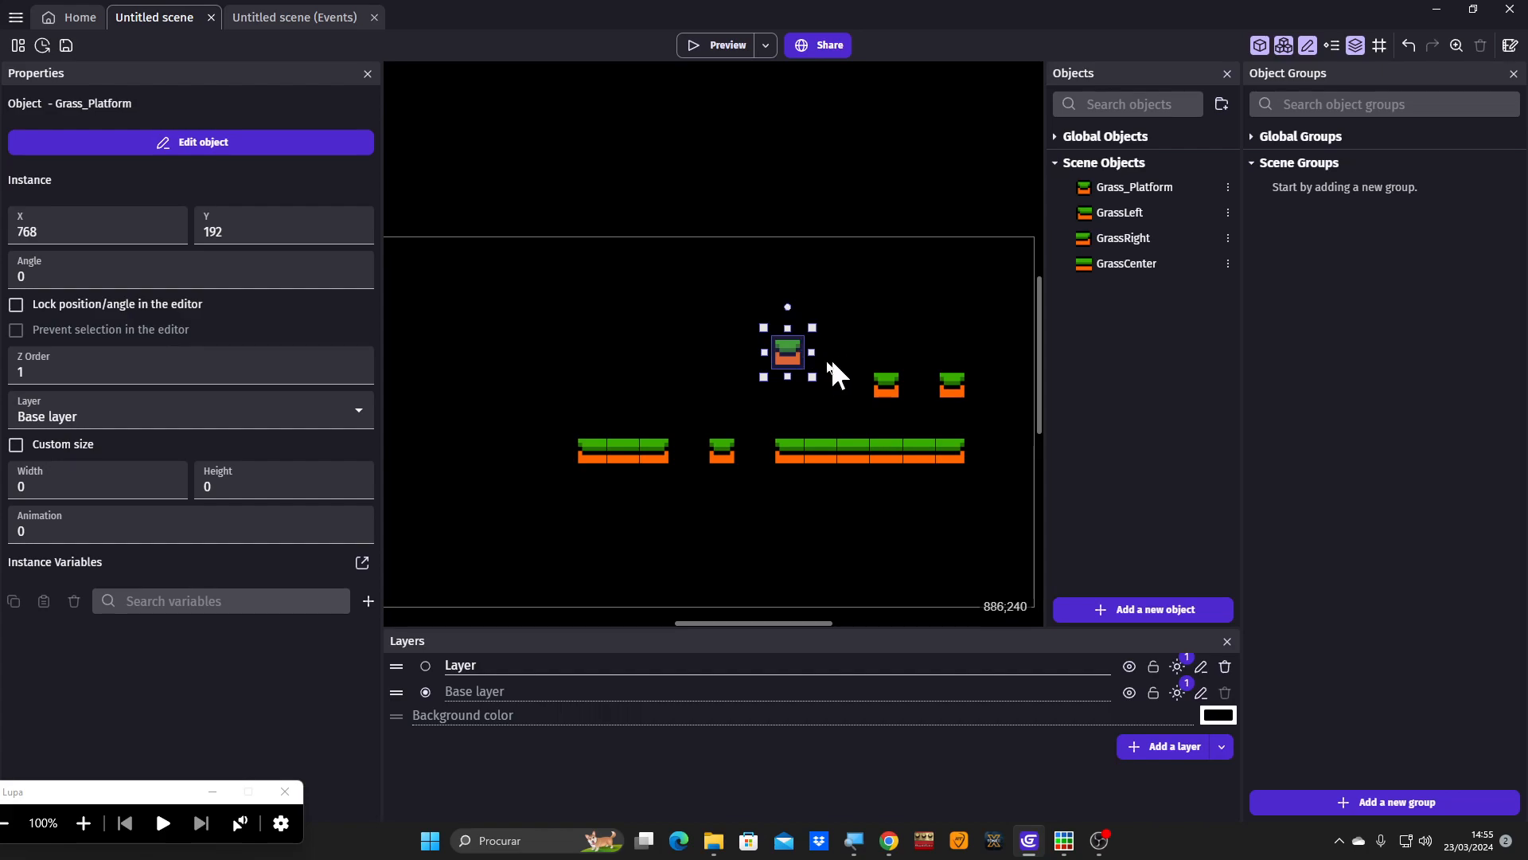
click(661, 358)
drag(795, 360, 828, 359)
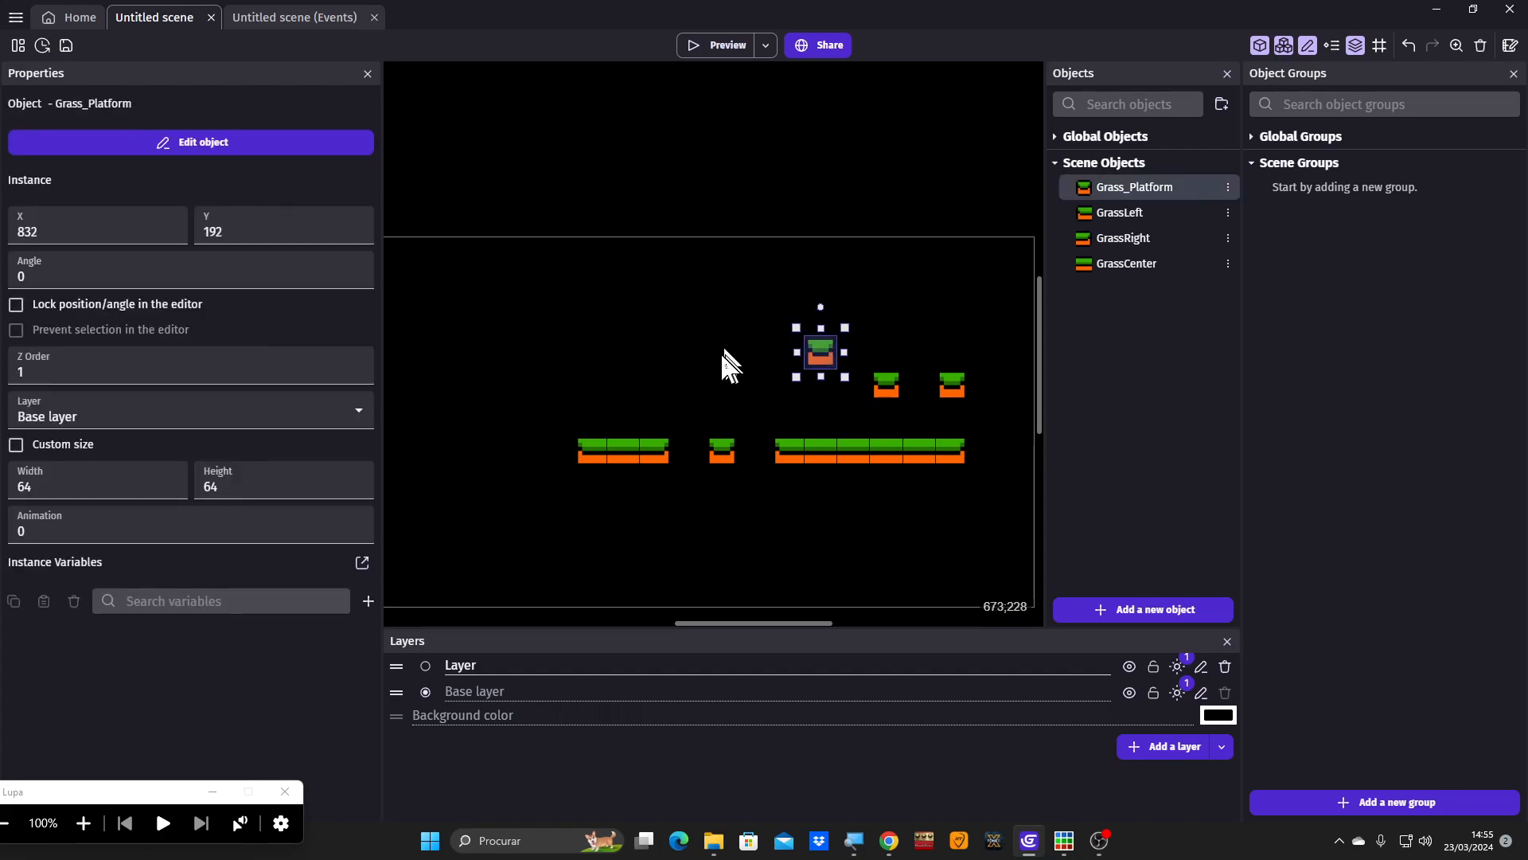
click(724, 352)
key(ctrl+v)
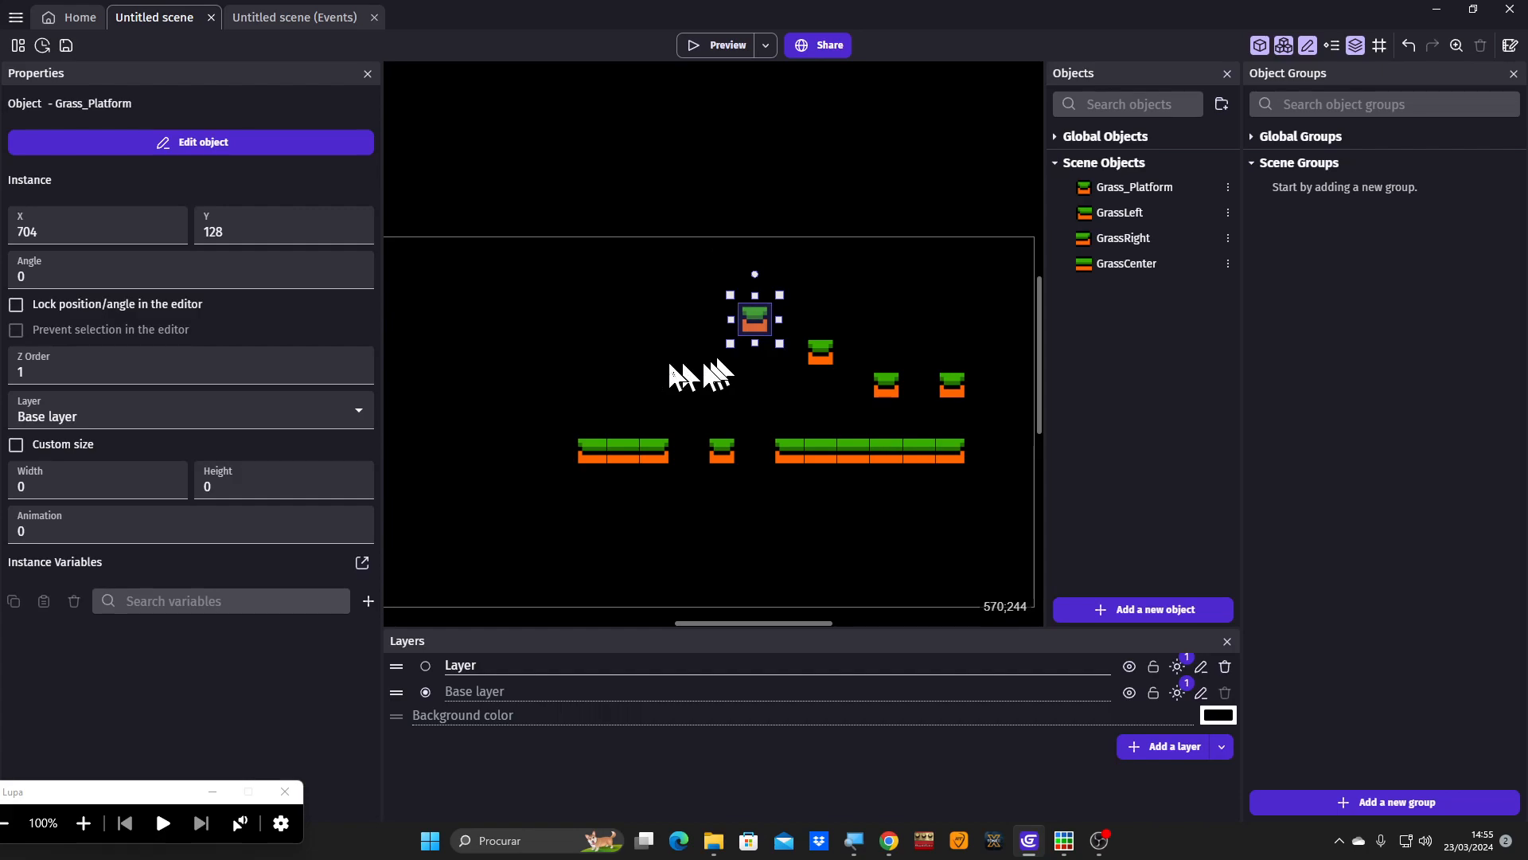
click(675, 365)
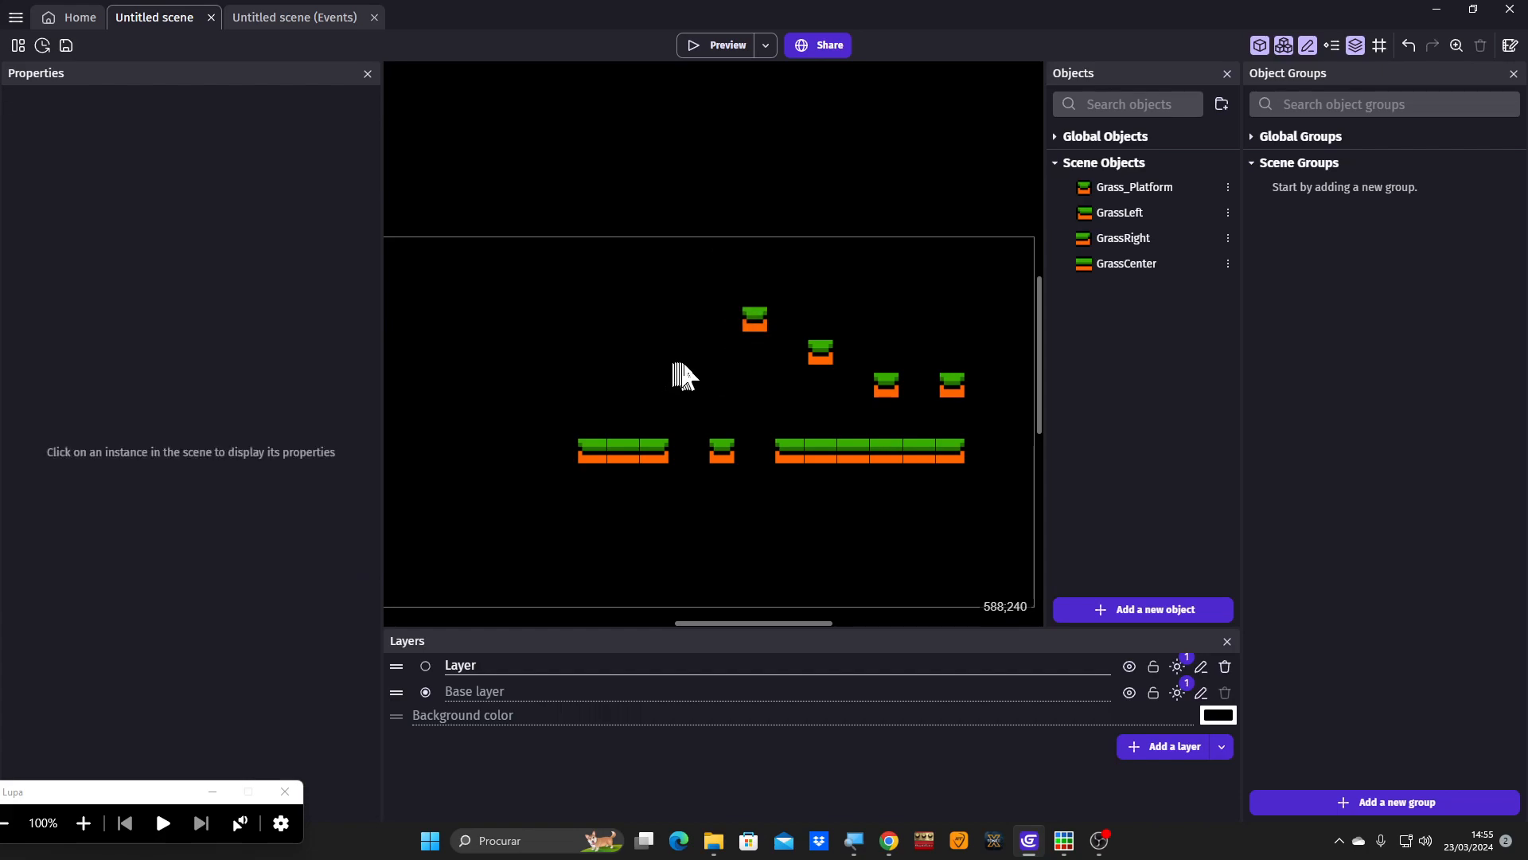
- Copy the complete three-tile platform and paste it in the highest single platform's row, one tile's gap to its left
click(603, 450)
shift+click(635, 452)
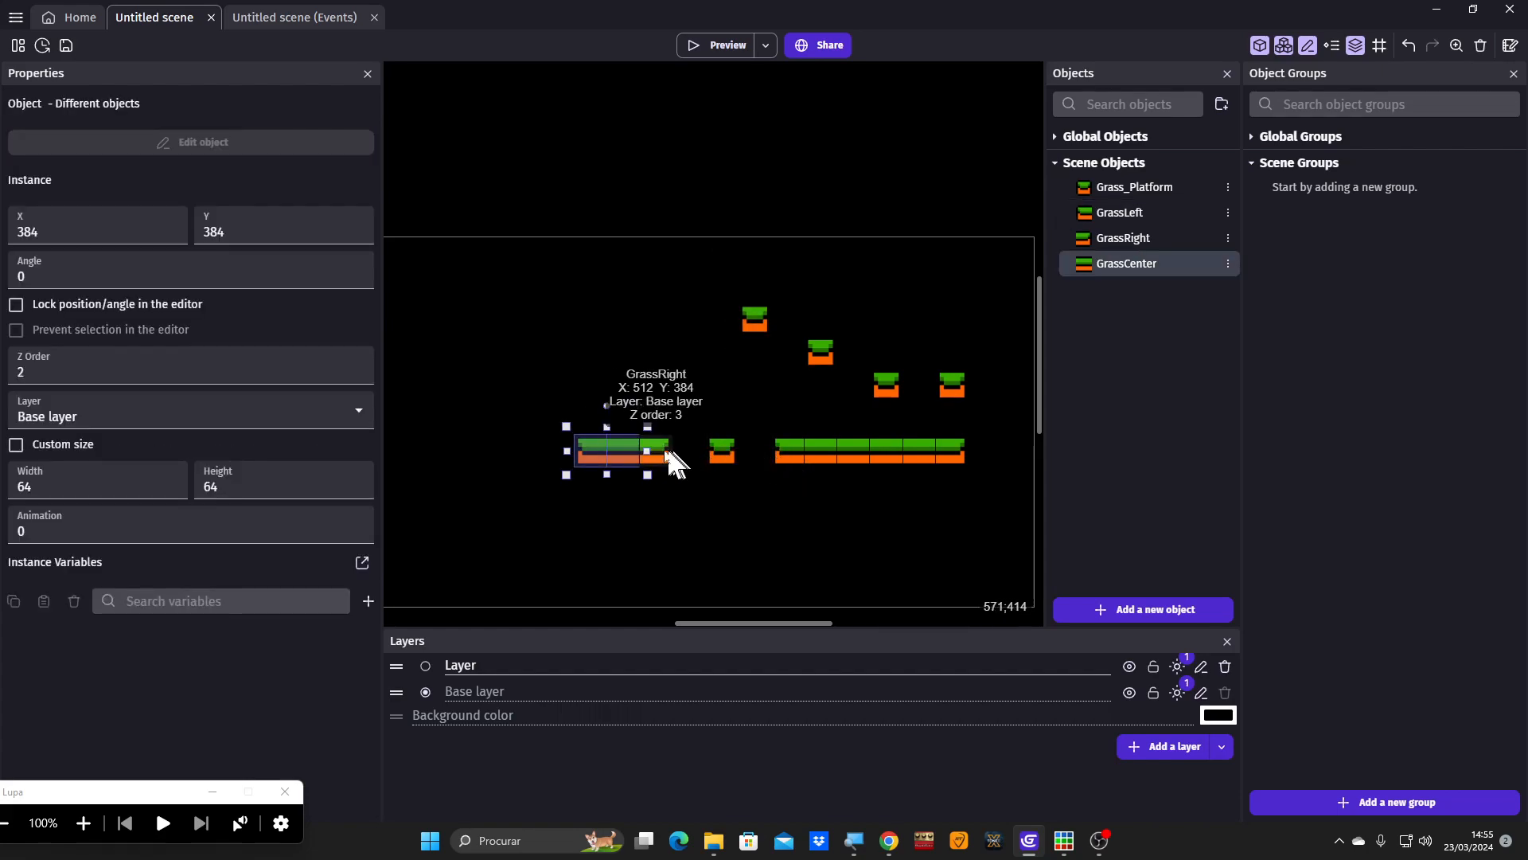
shift+click(663, 452)
key(ctrl+c)
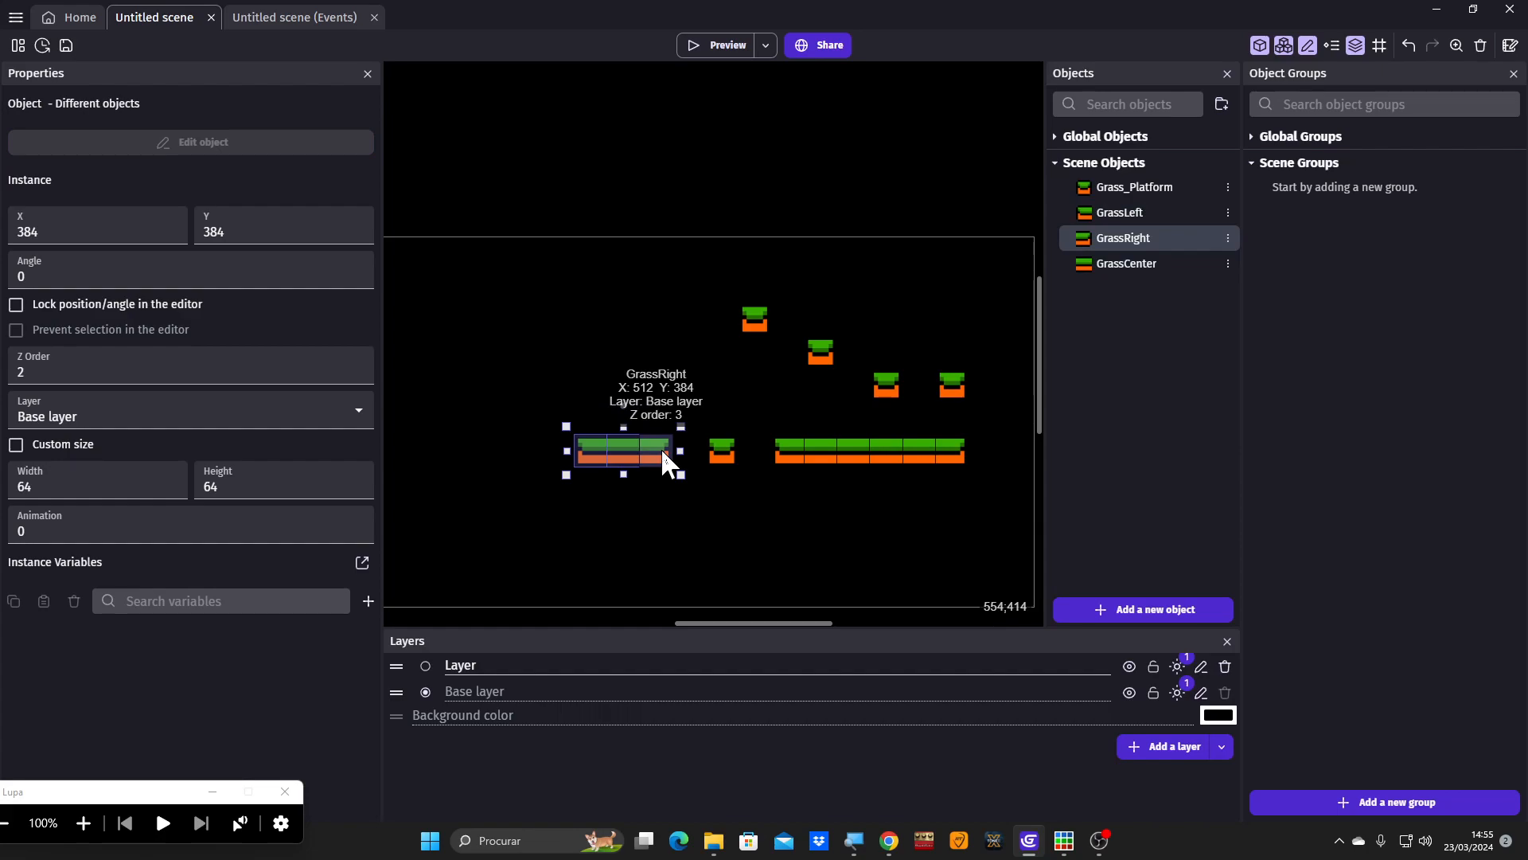
click(725, 350)
key(ctrl+v)
click(707, 382)
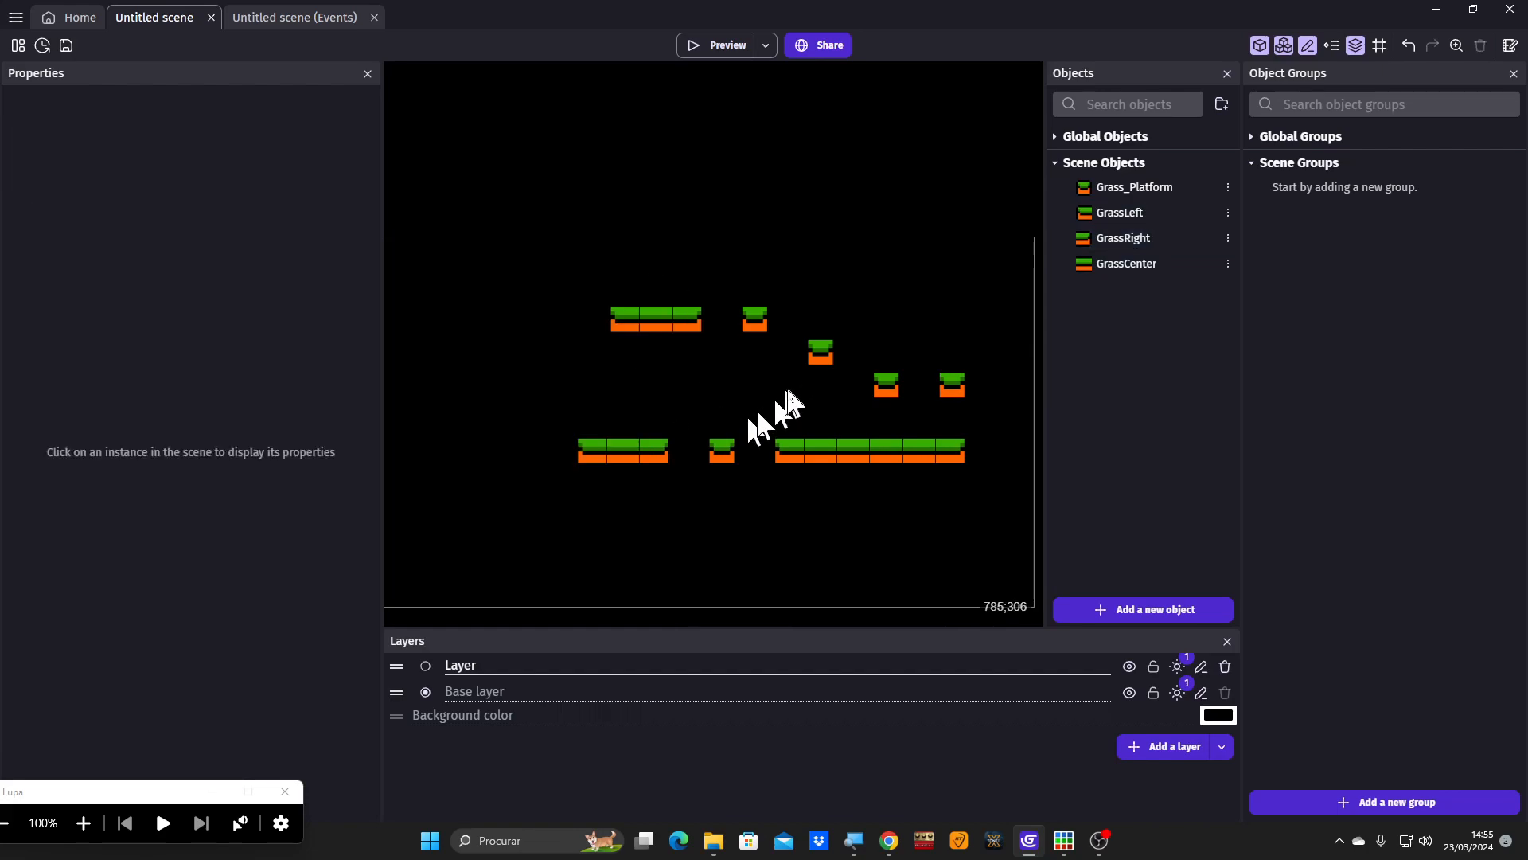
- Preview the scene maximized, inspect the assembled platforms magnified, and close the preview
scroll(787, 385, down, 3)
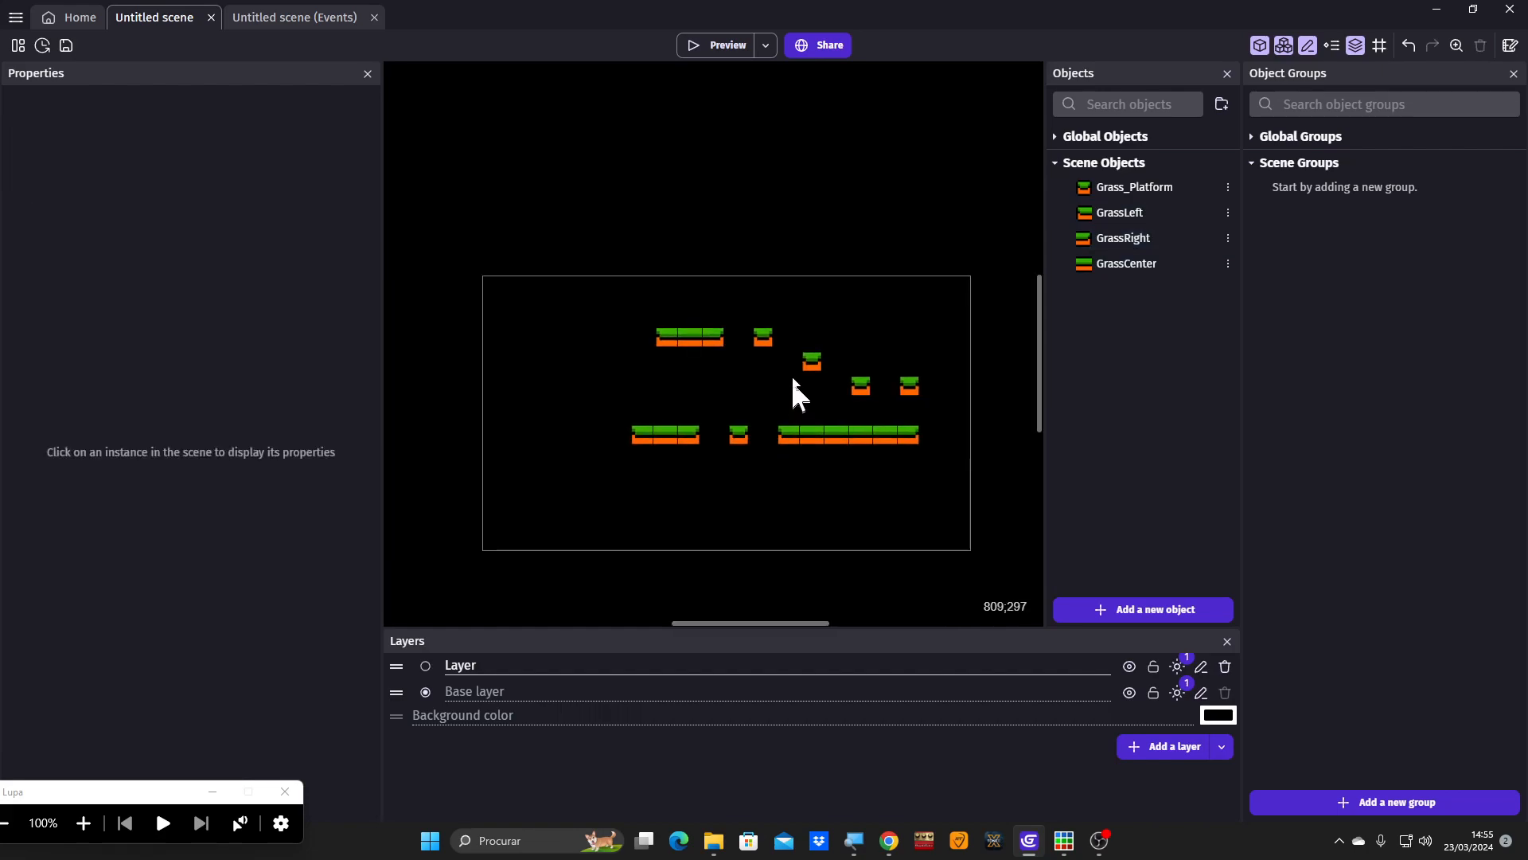
click(722, 45)
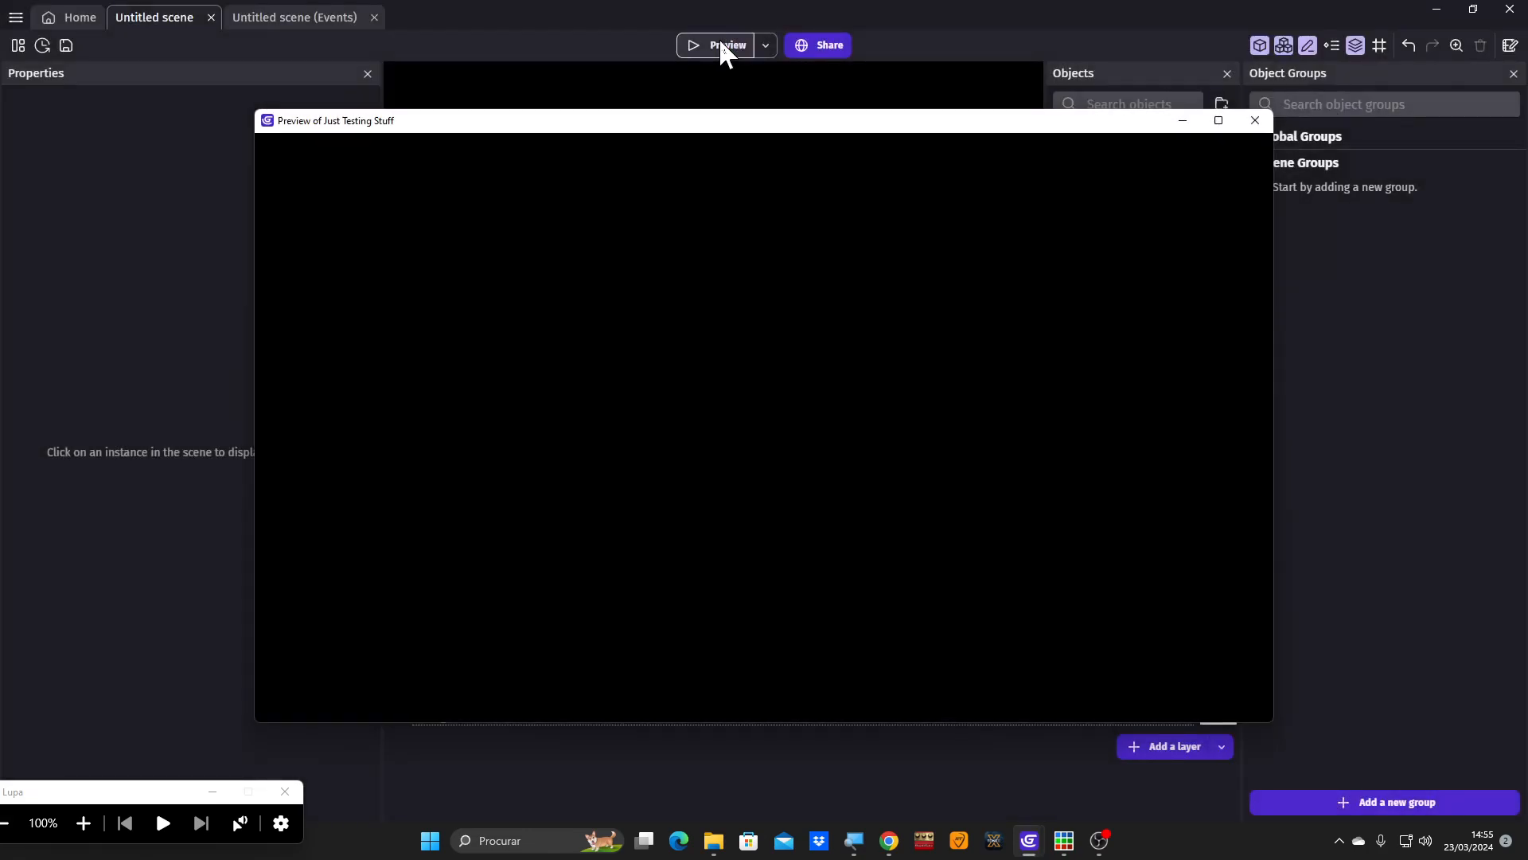
click(1230, 124)
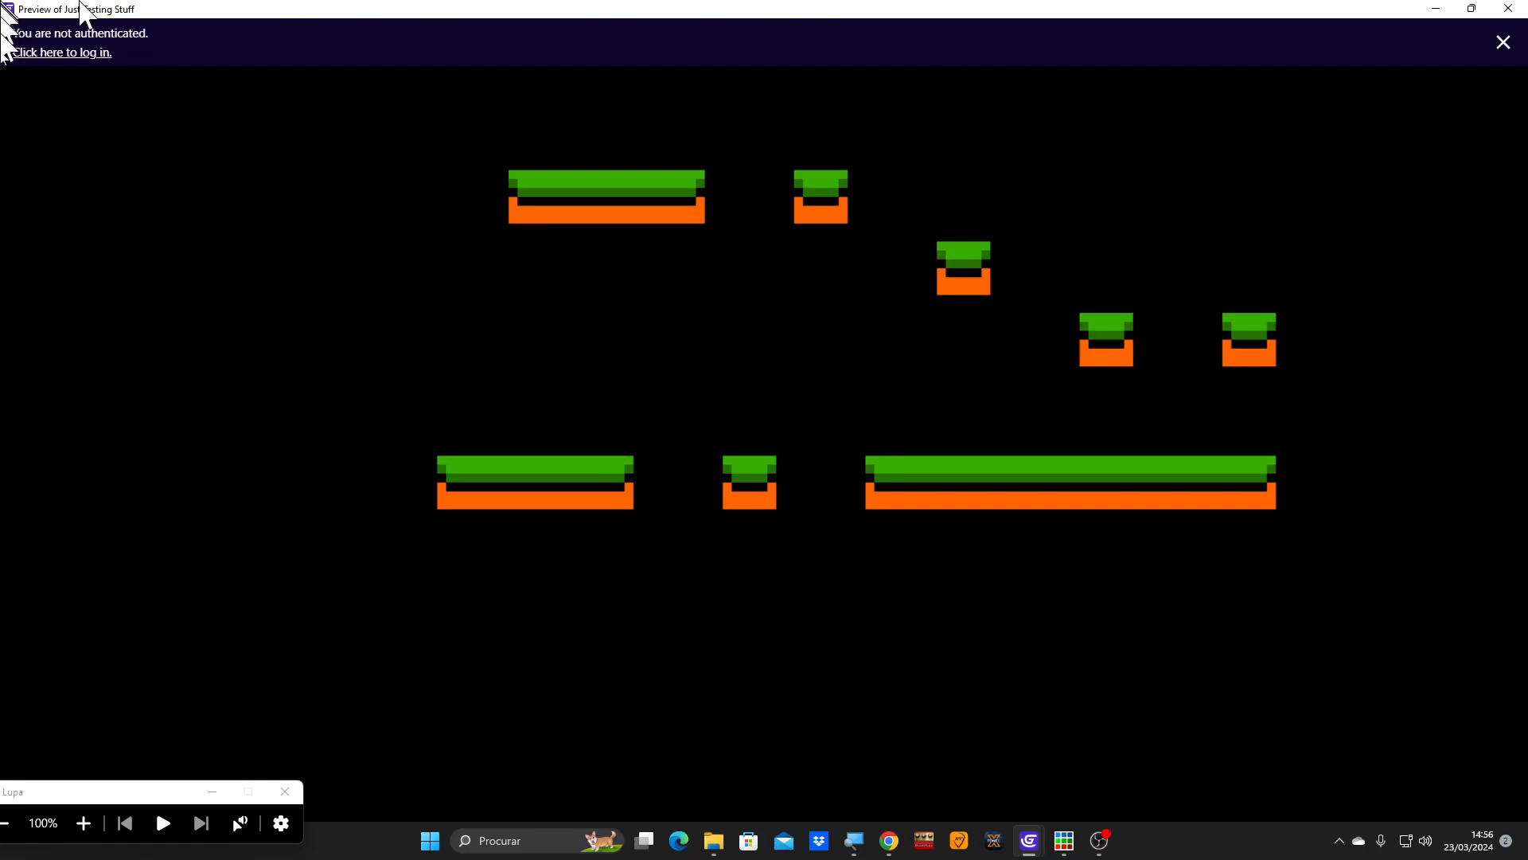
click(84, 823)
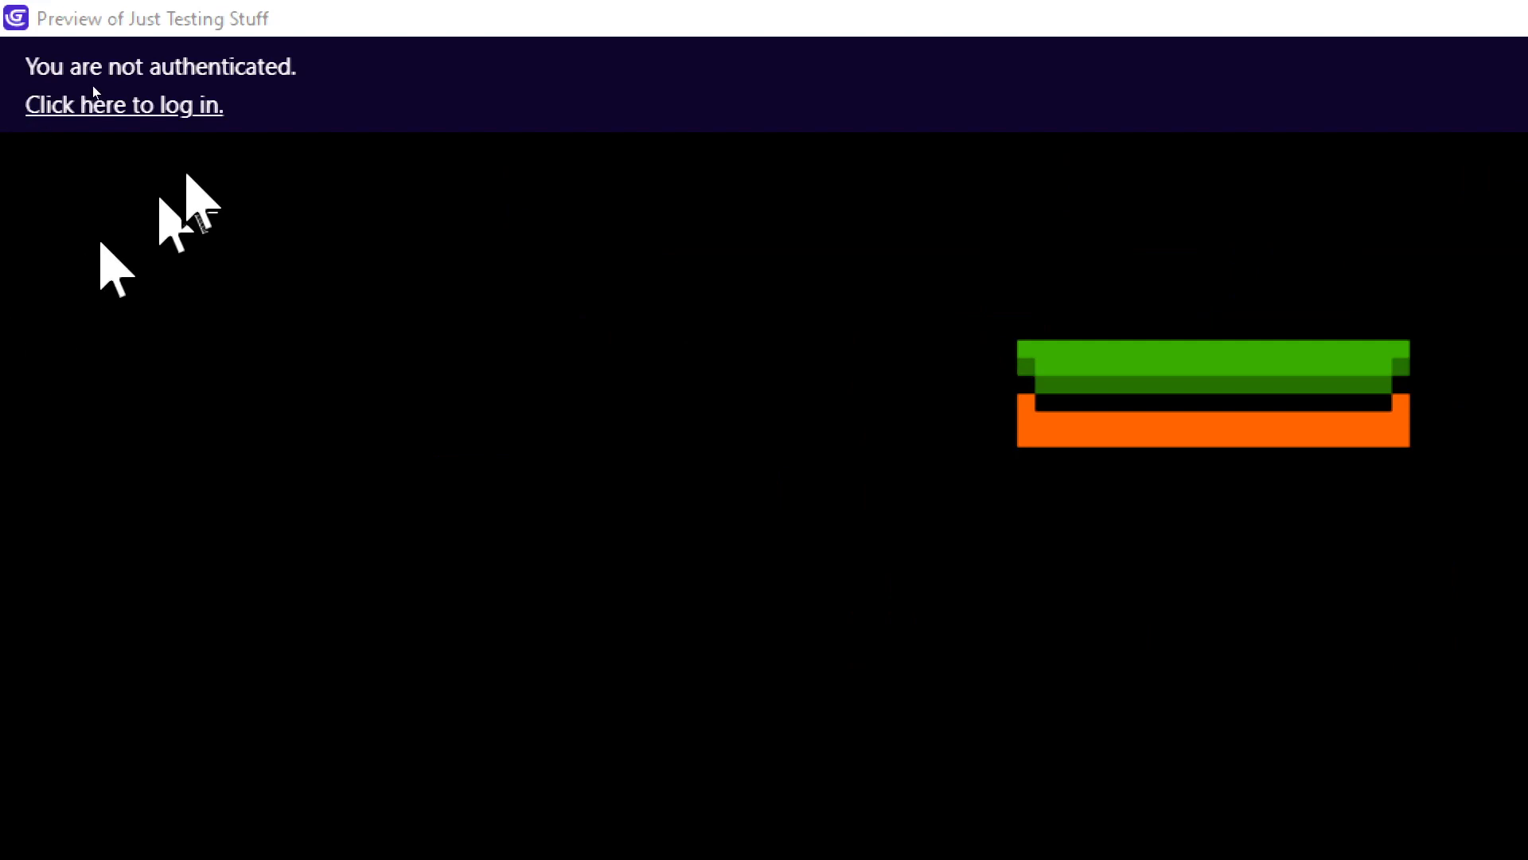
click(20, 796)
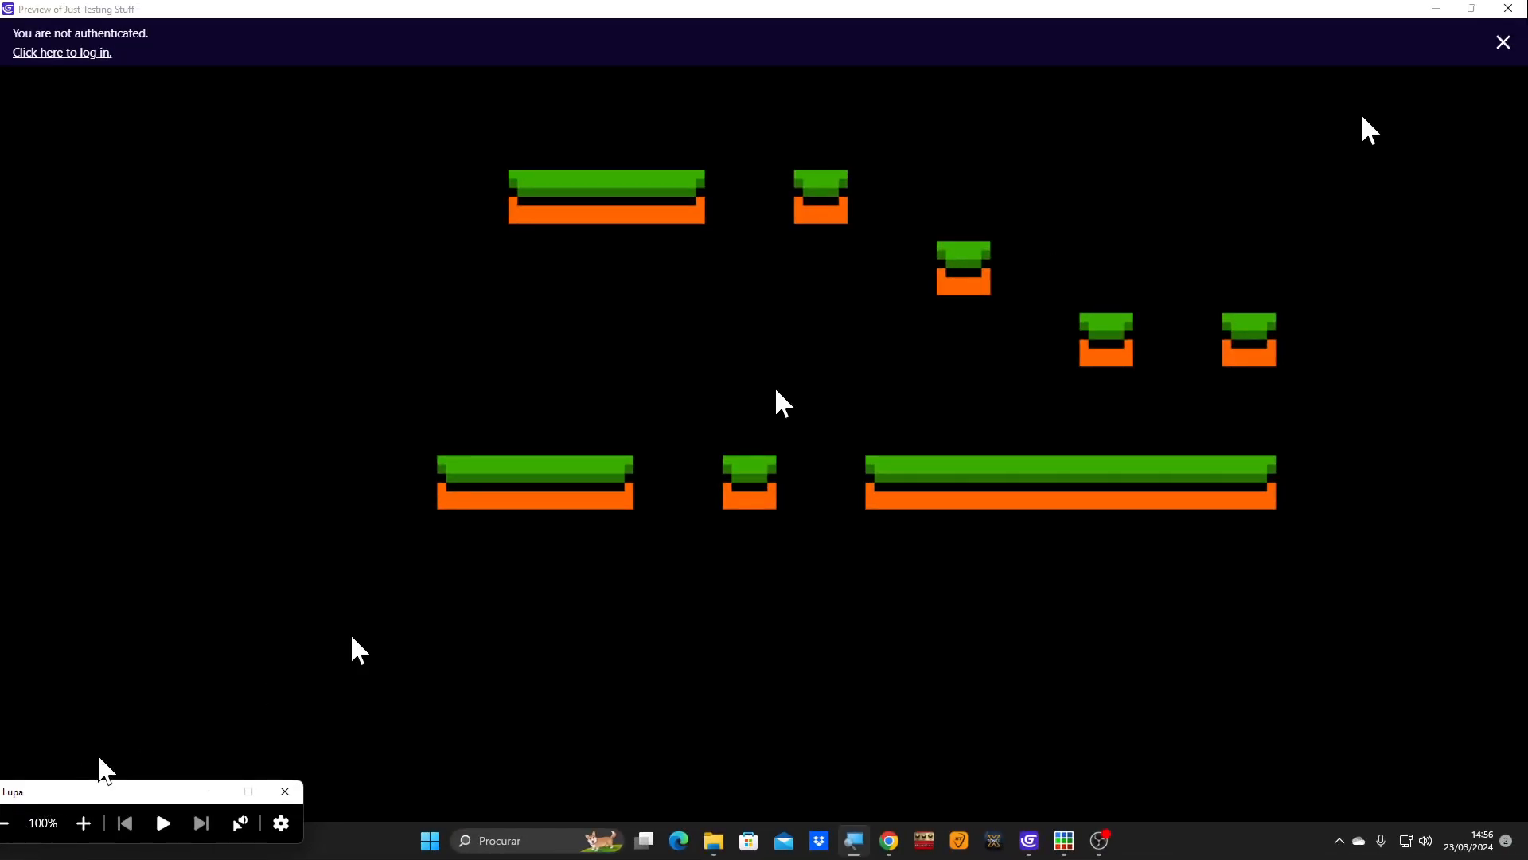
click(1510, 8)
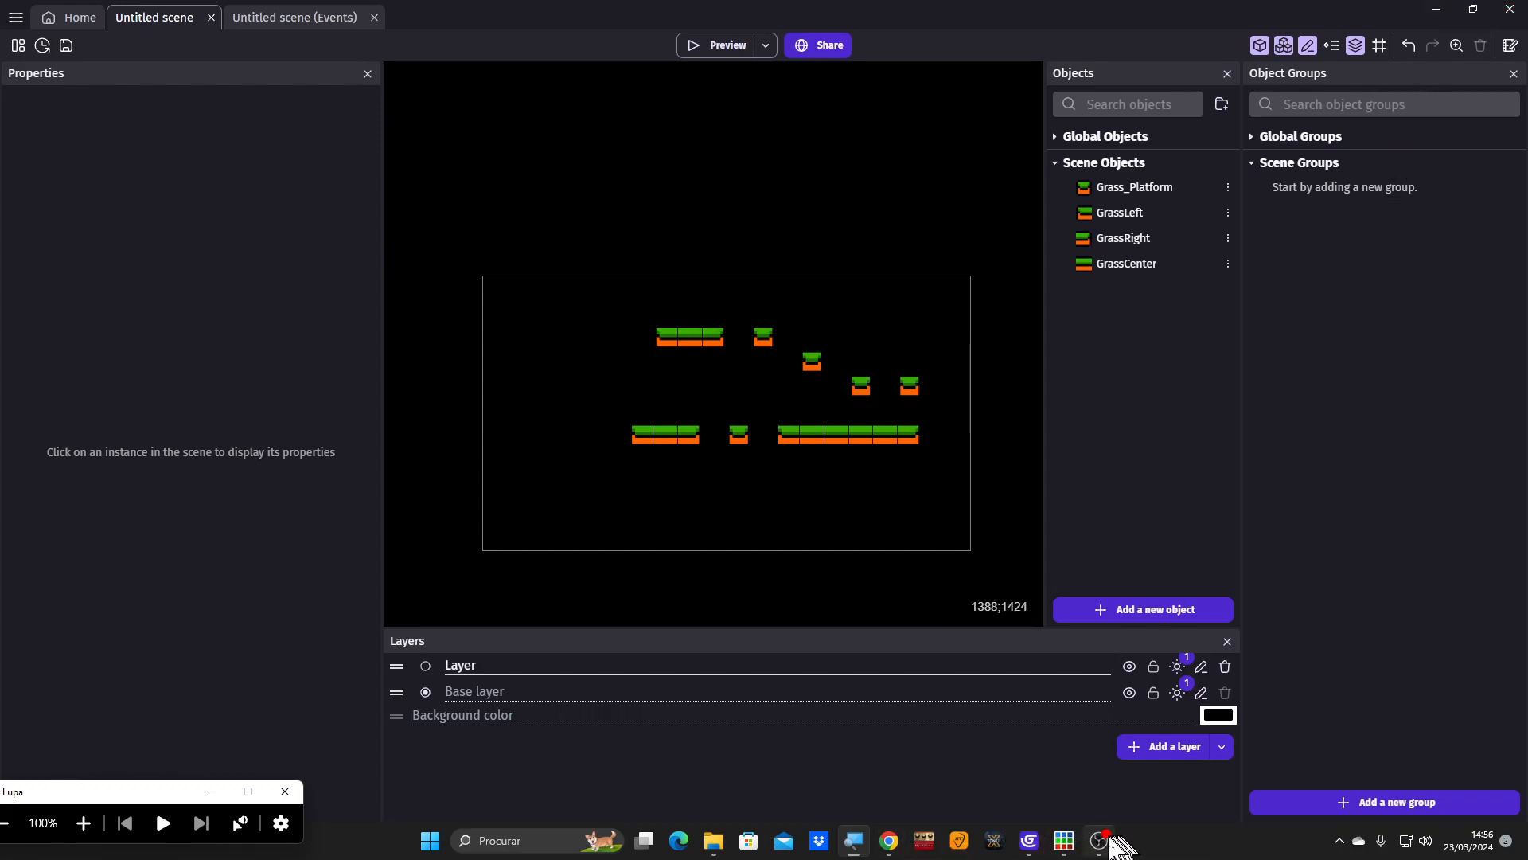
- Switch to Piskel, duplicate frame 1 and move the copy to the end as frame 5, and save the Platforms sprite
click(1066, 848)
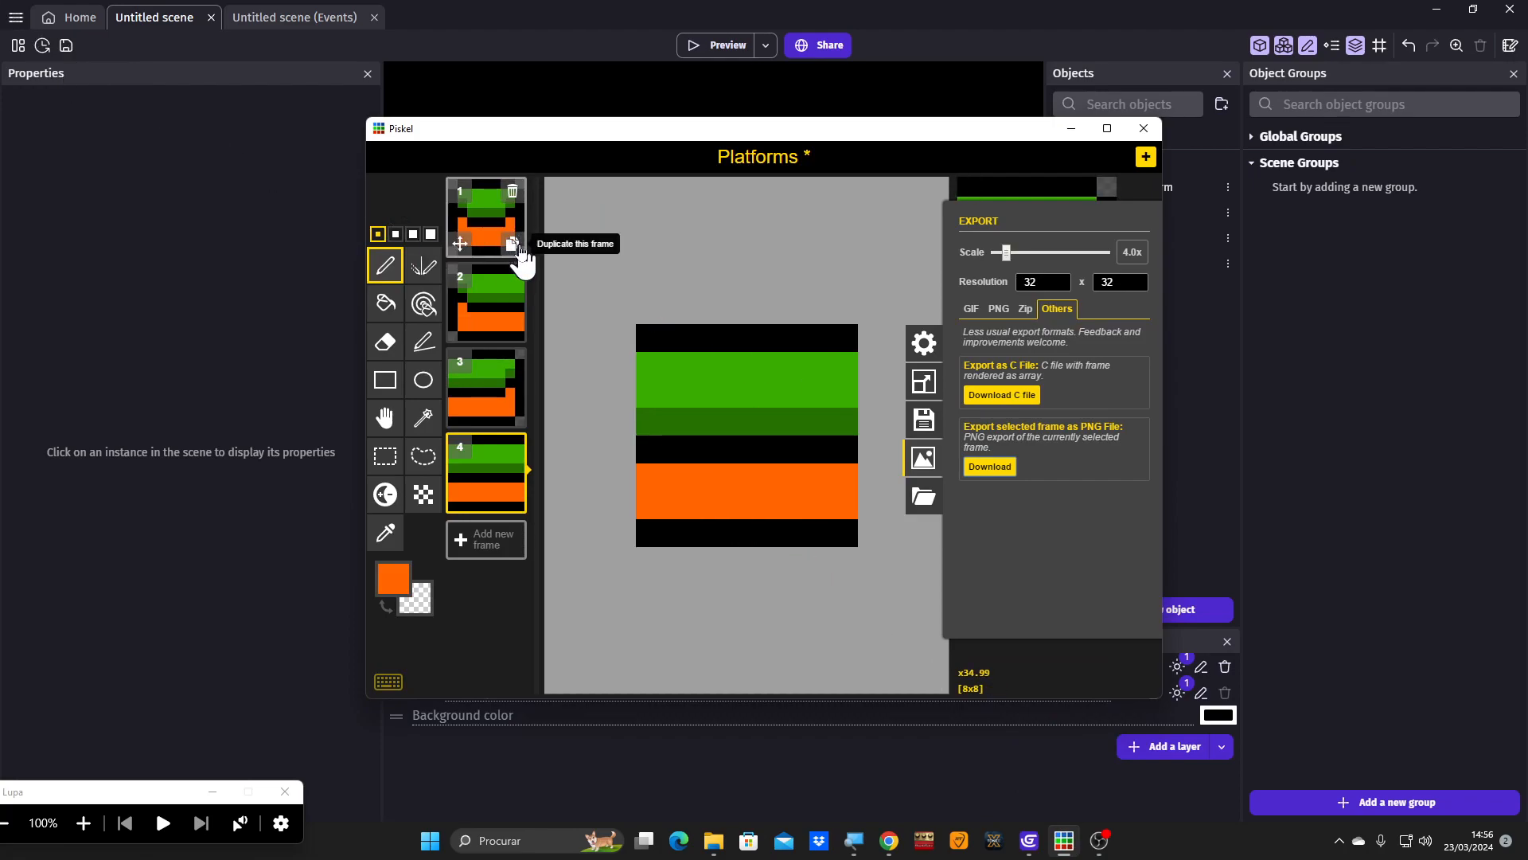
click(513, 246)
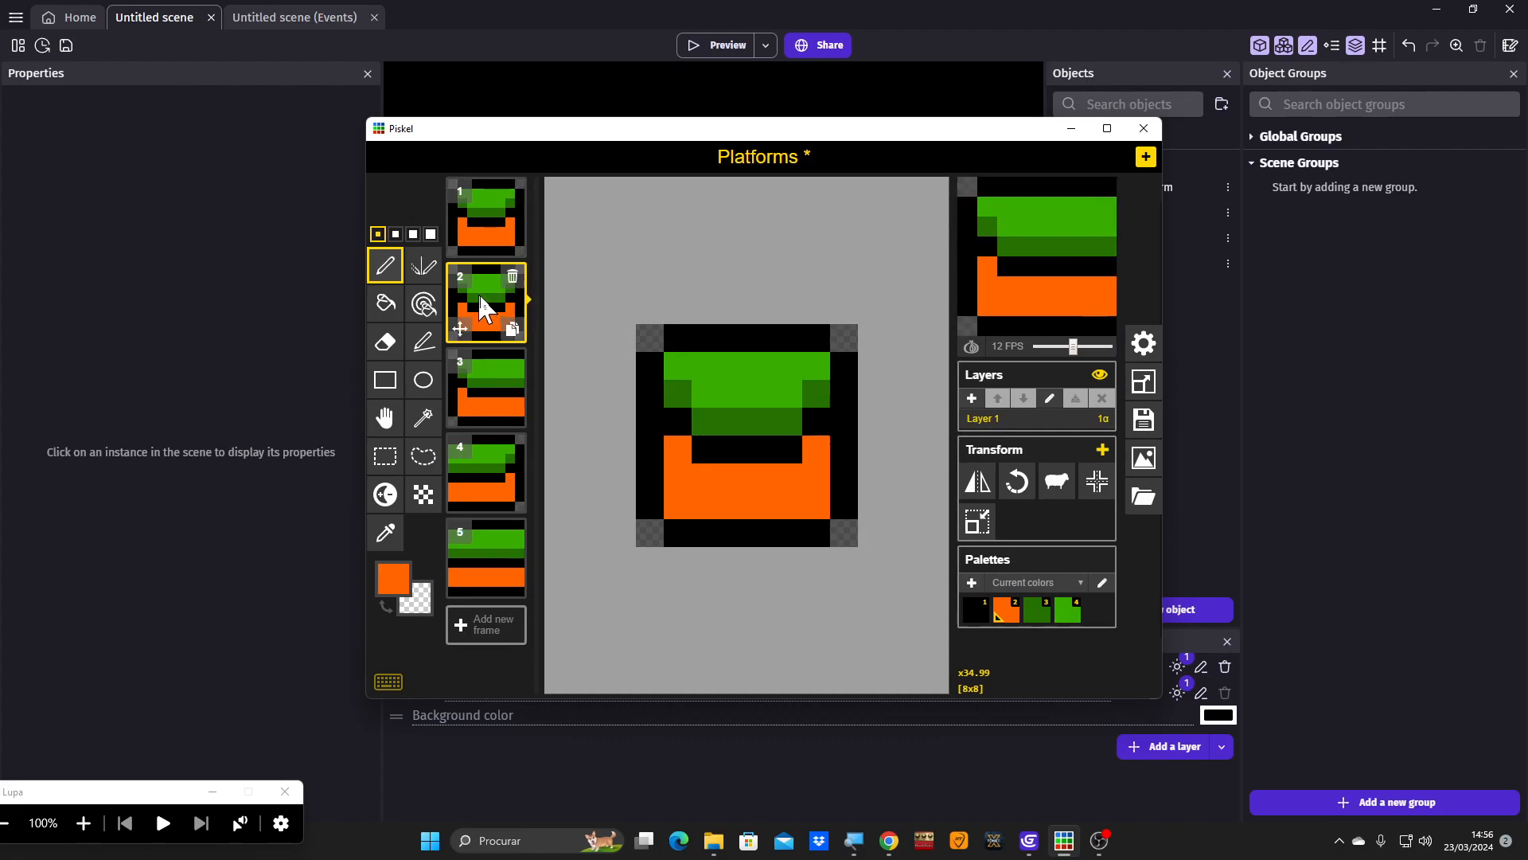
drag(486, 306, 484, 589)
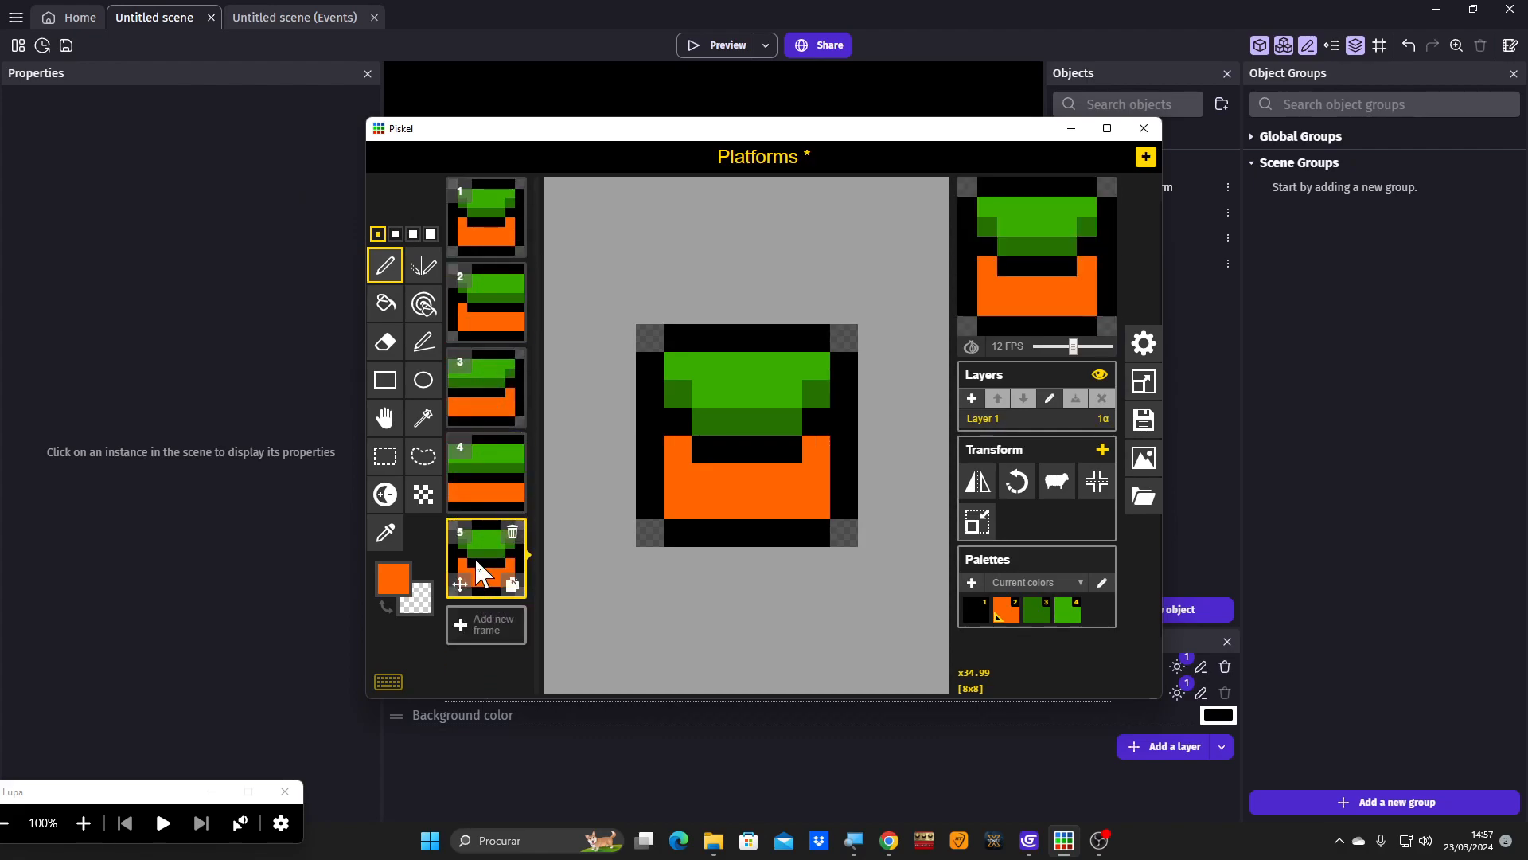
click(1145, 425)
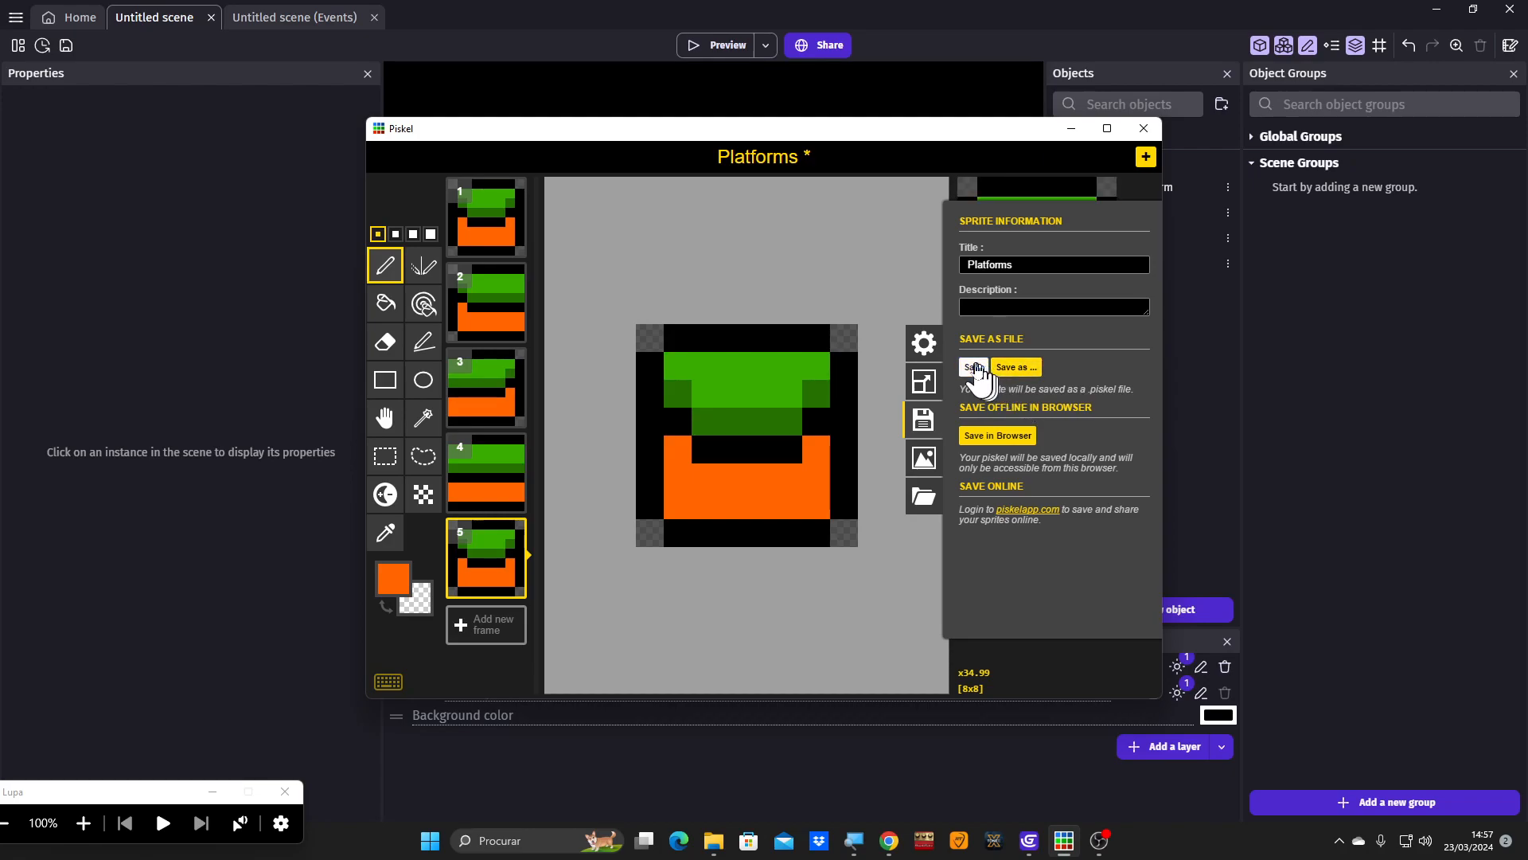
click(975, 367)
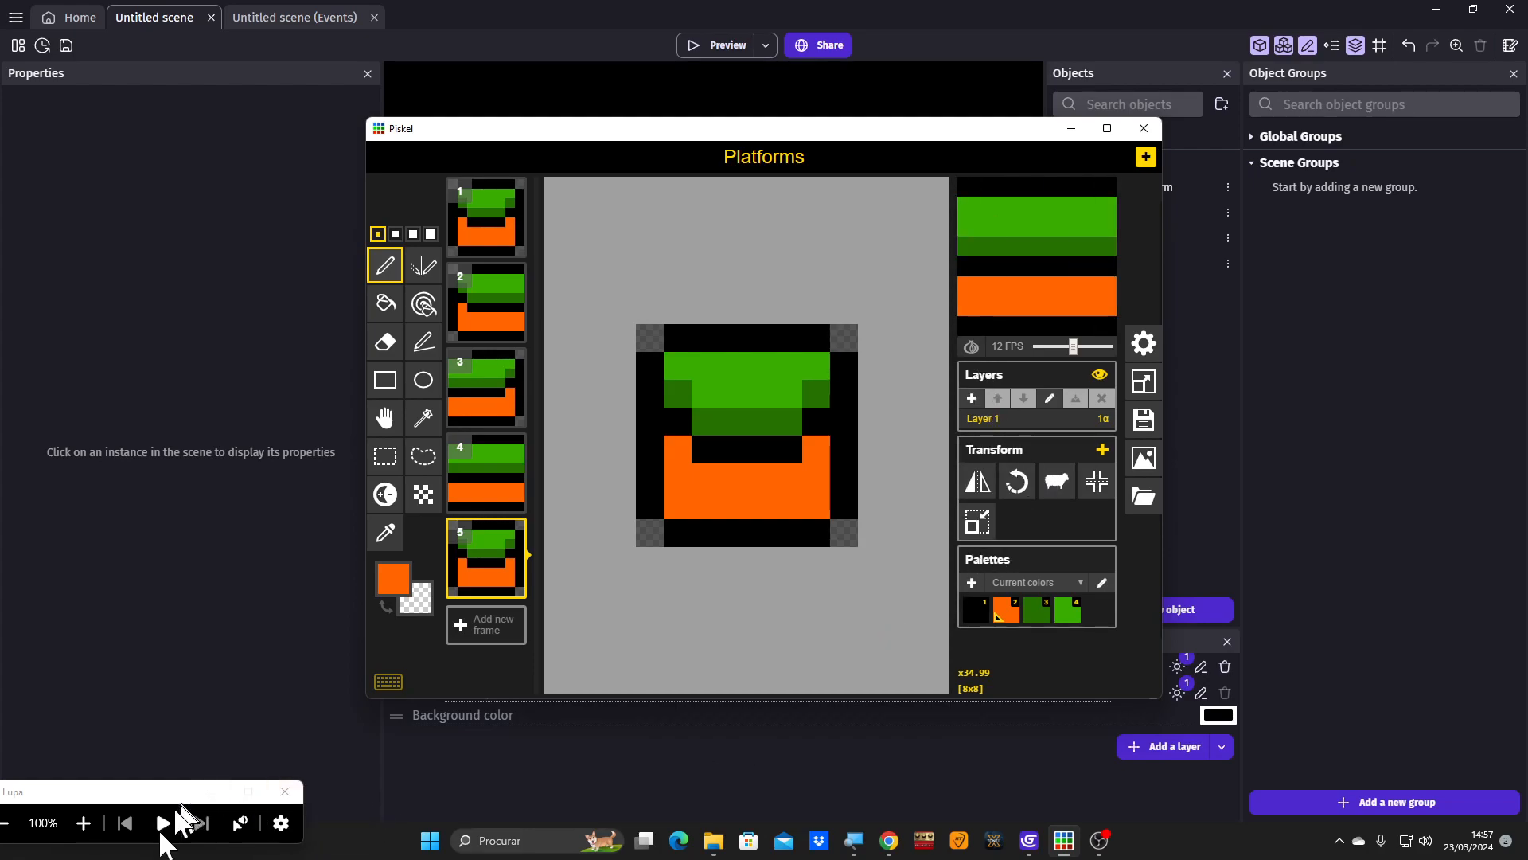
- Fill the orange base of the platform in frame 5 with blue #0035ff using the Paint bucket tool
click(82, 823)
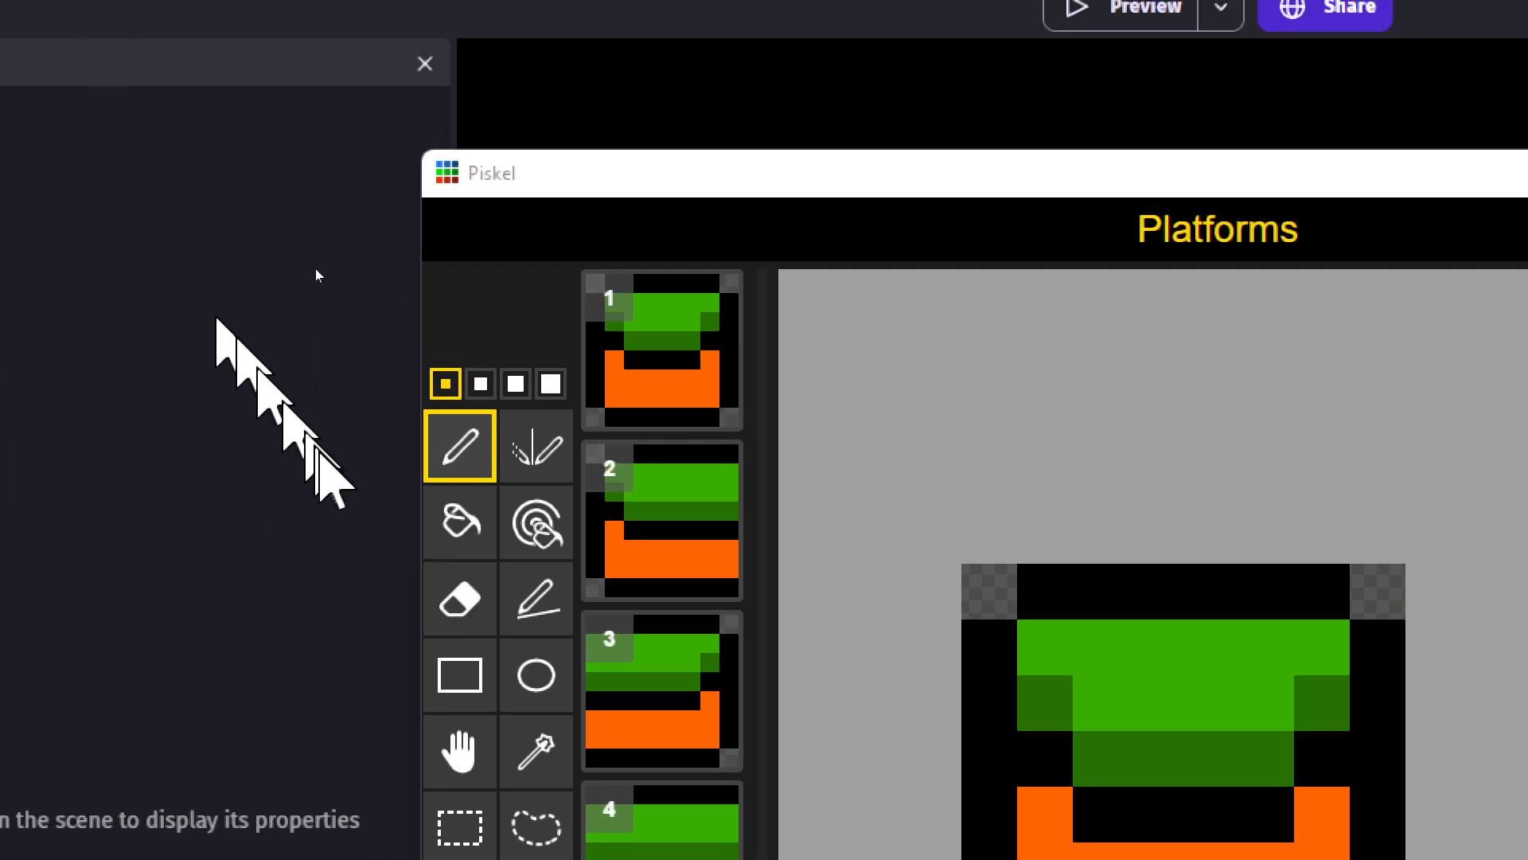
click(459, 519)
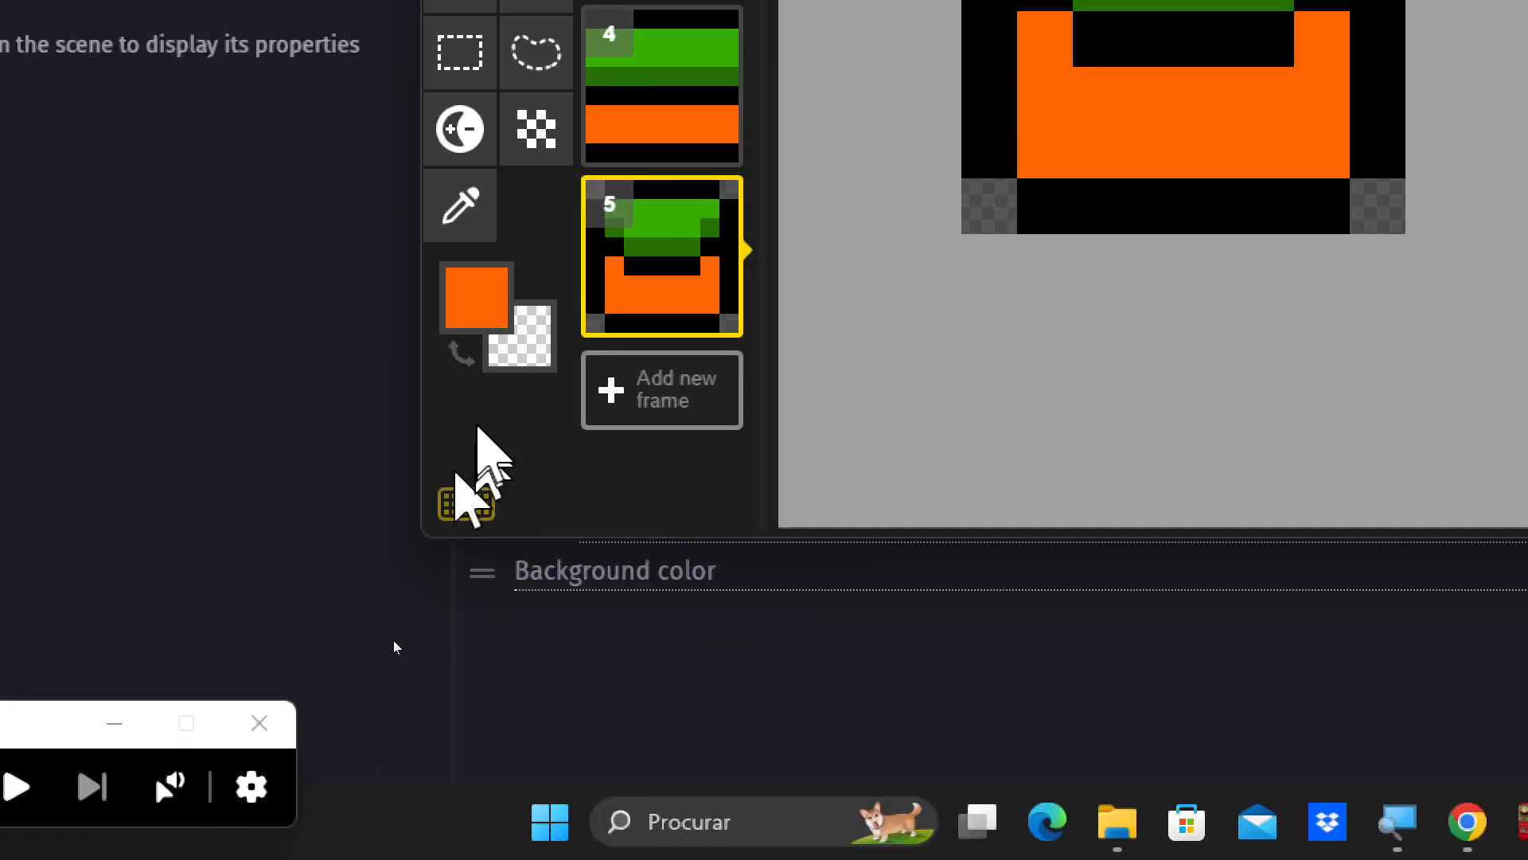
click(466, 298)
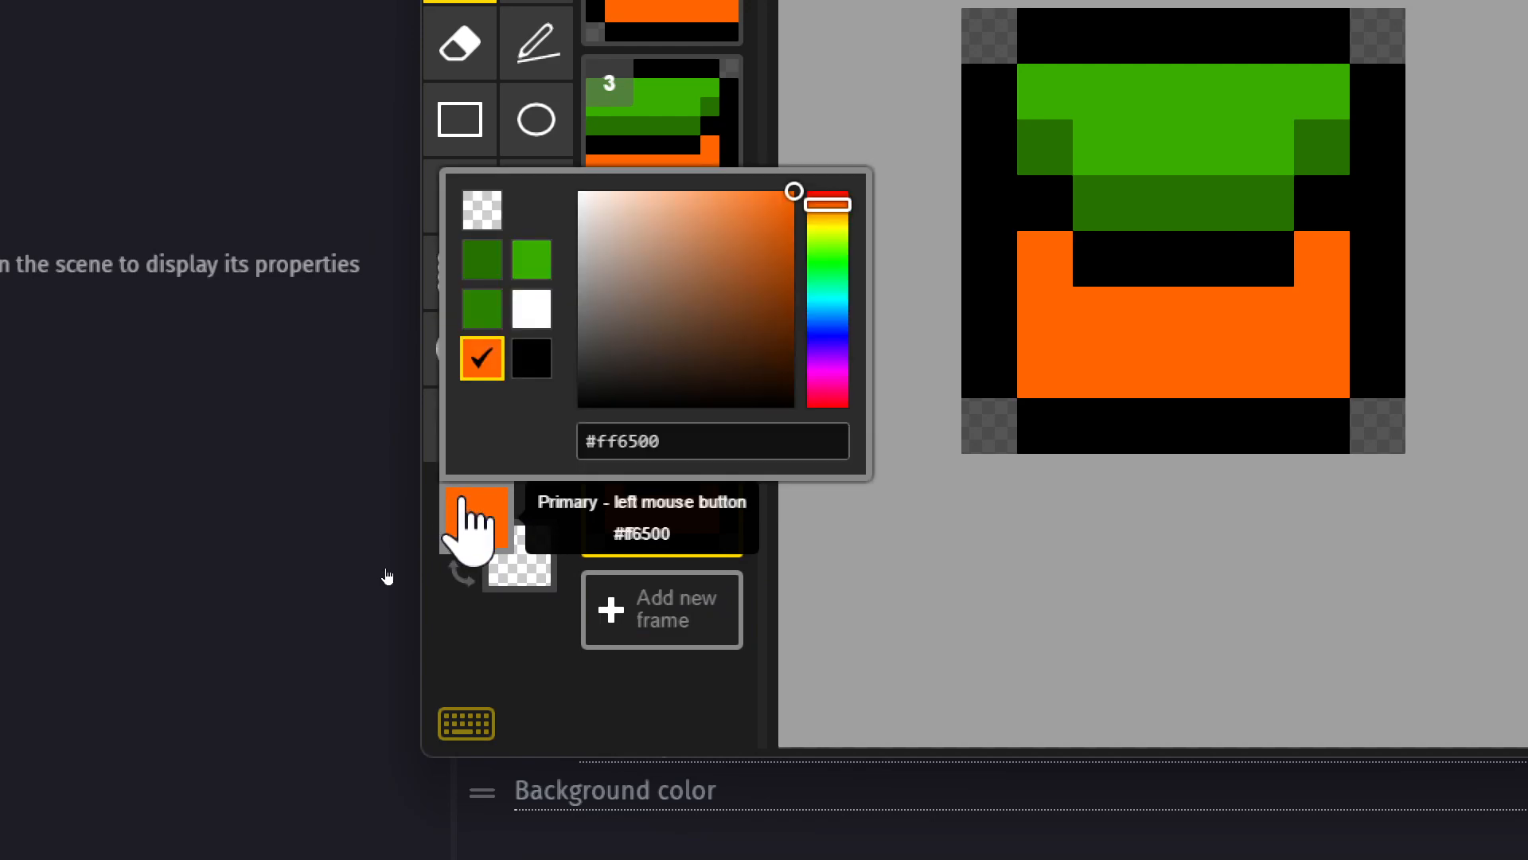
click(468, 525)
click(468, 525)
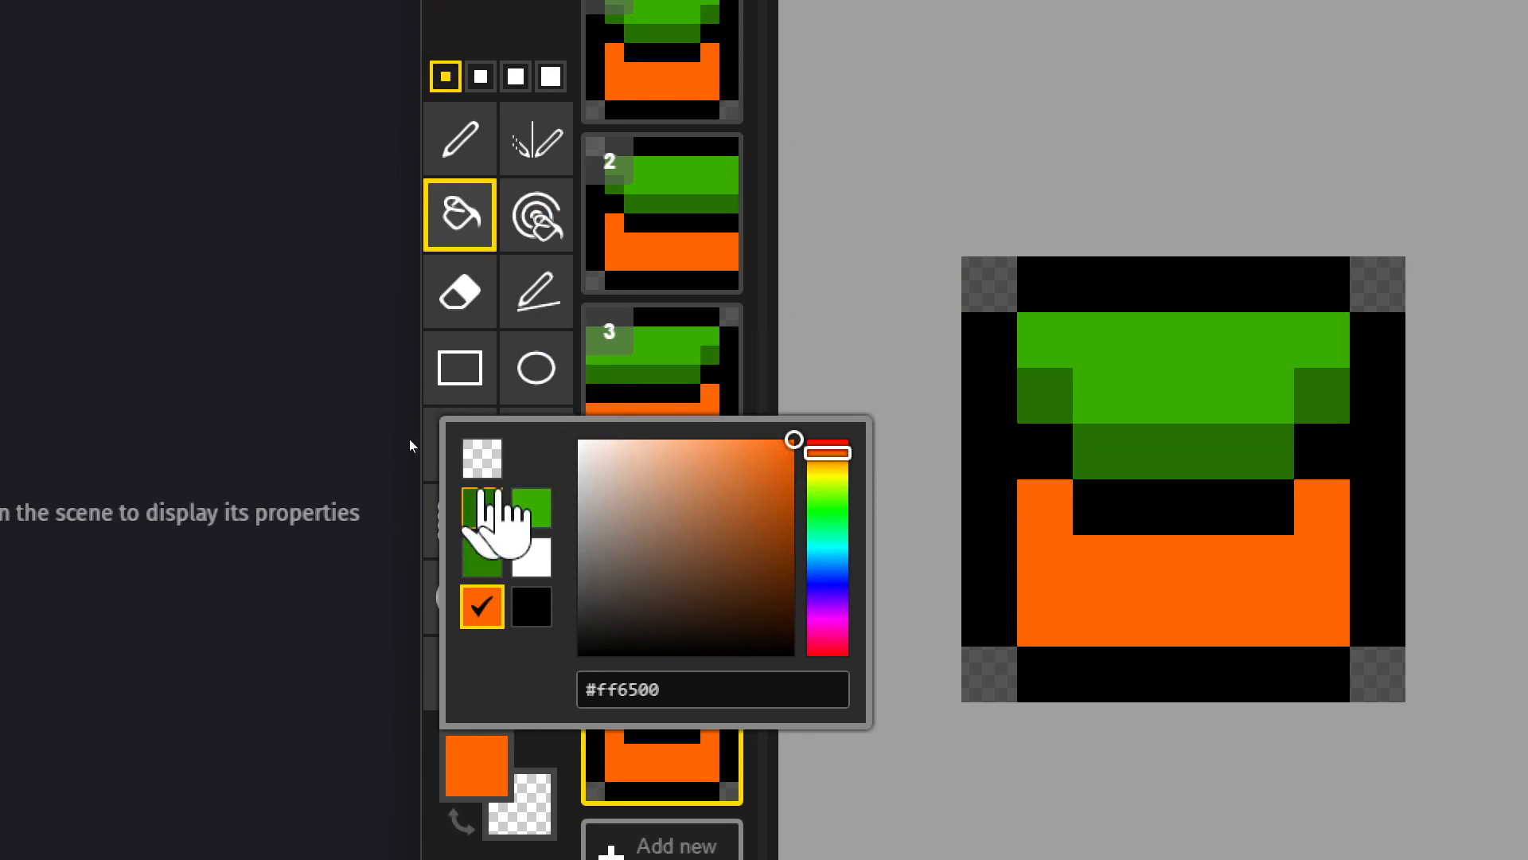
click(836, 527)
drag(837, 528, 845, 576)
click(760, 537)
drag(761, 537, 793, 540)
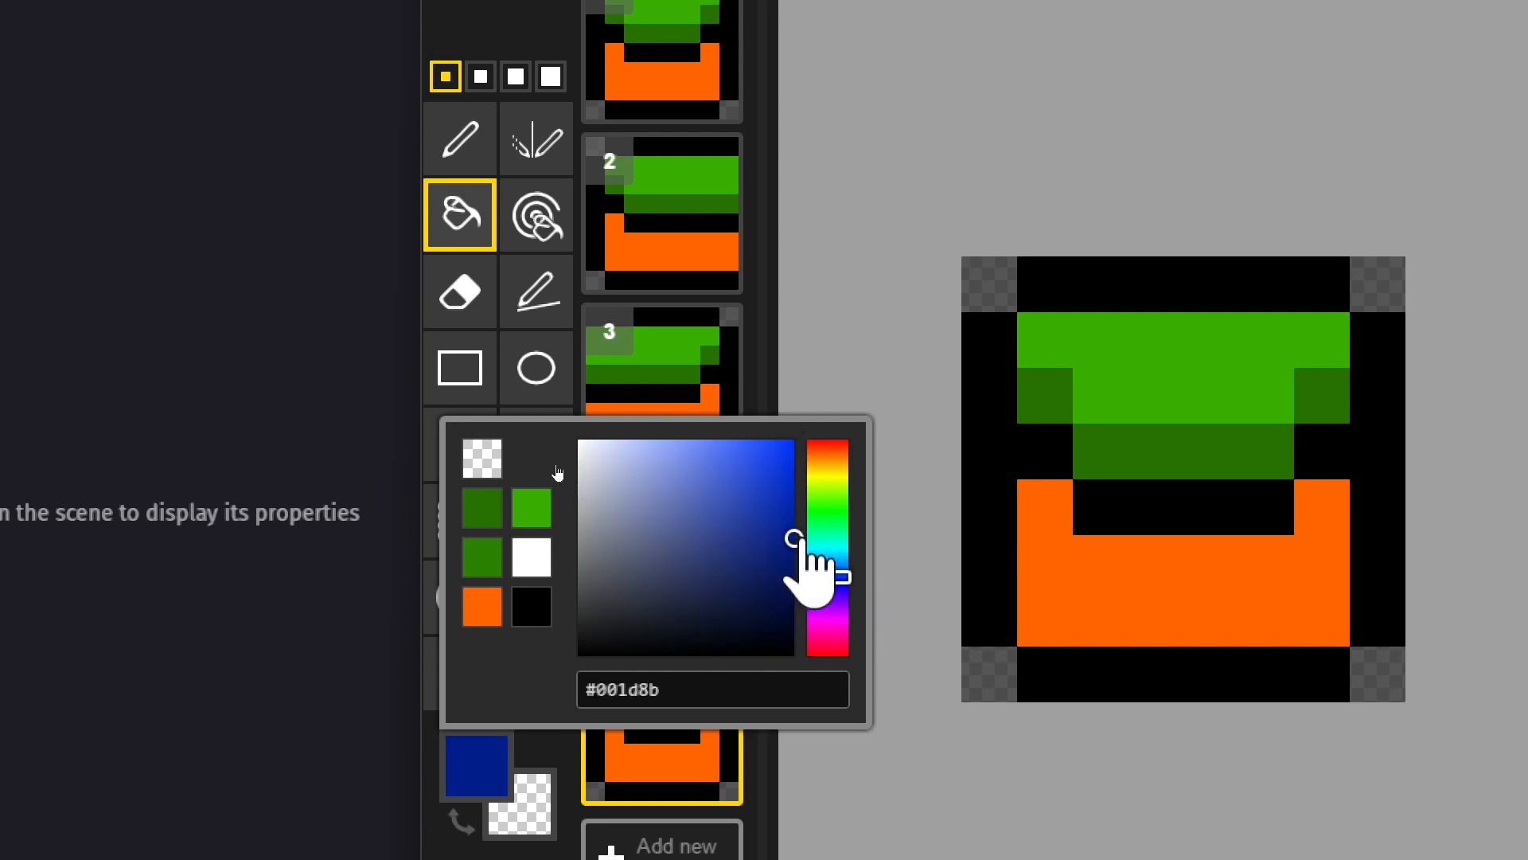
mouse_move(810, 538)
mouse_down()
mouse_move(826, 531)
mouse_move(830, 549)
mouse_move(876, 430)
mouse_up()
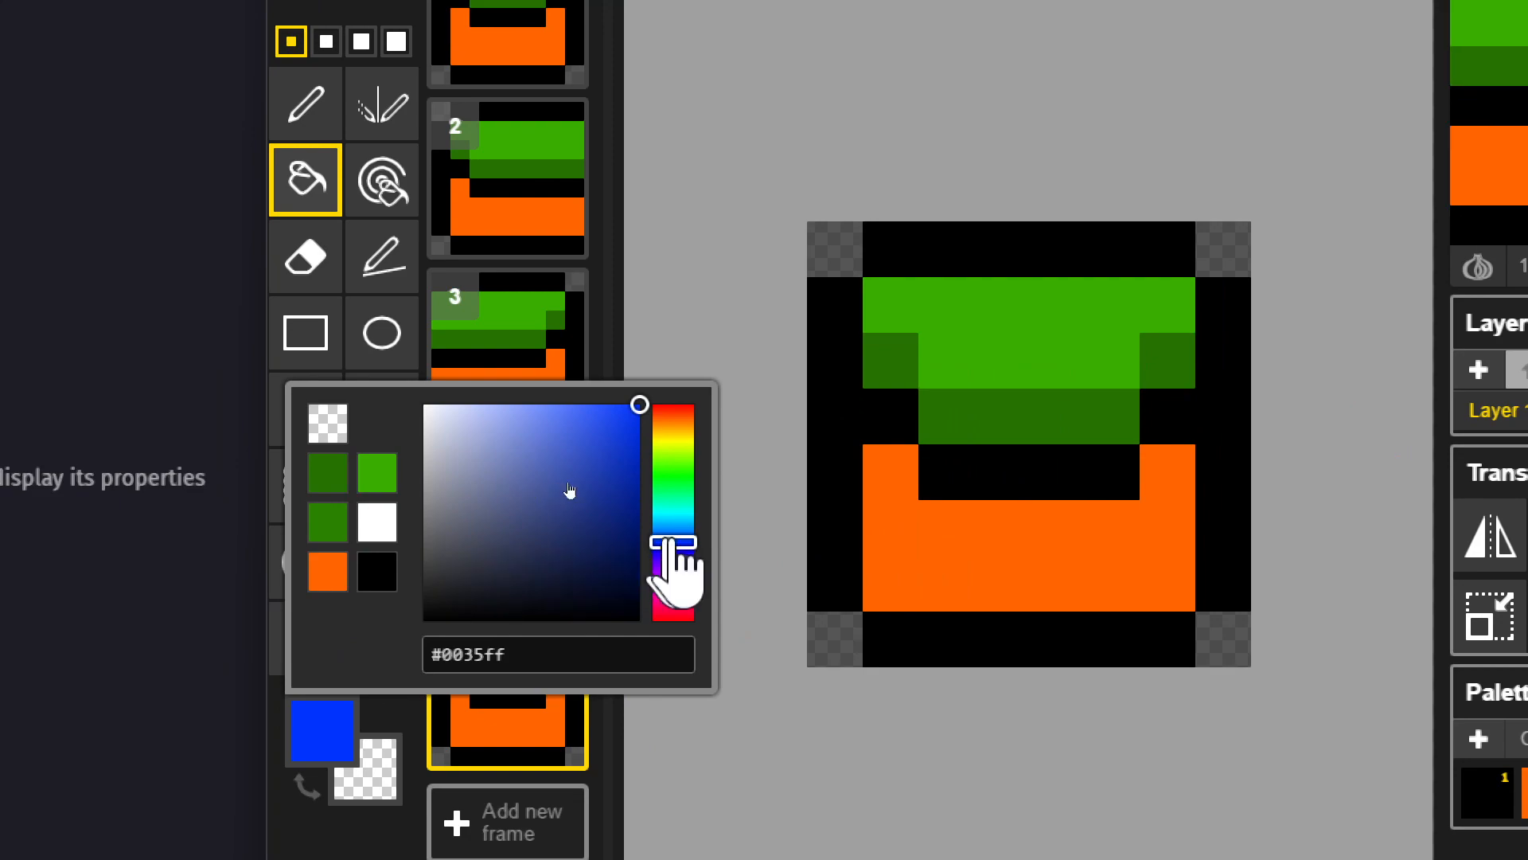
click(968, 528)
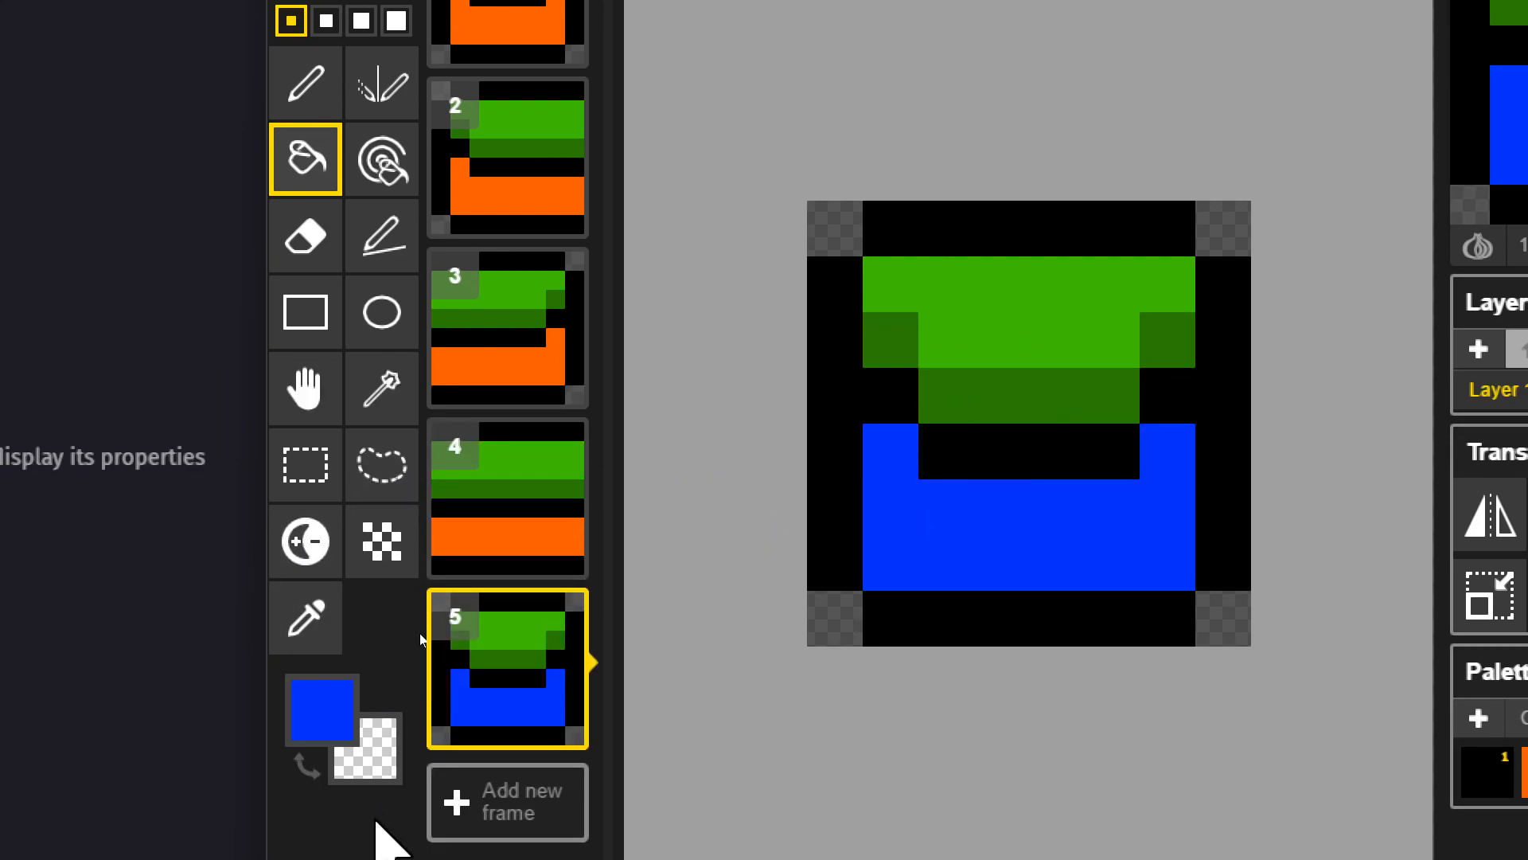
- Fill the bright green top of the platform in frame 5 with light blue #0083ff
click(343, 721)
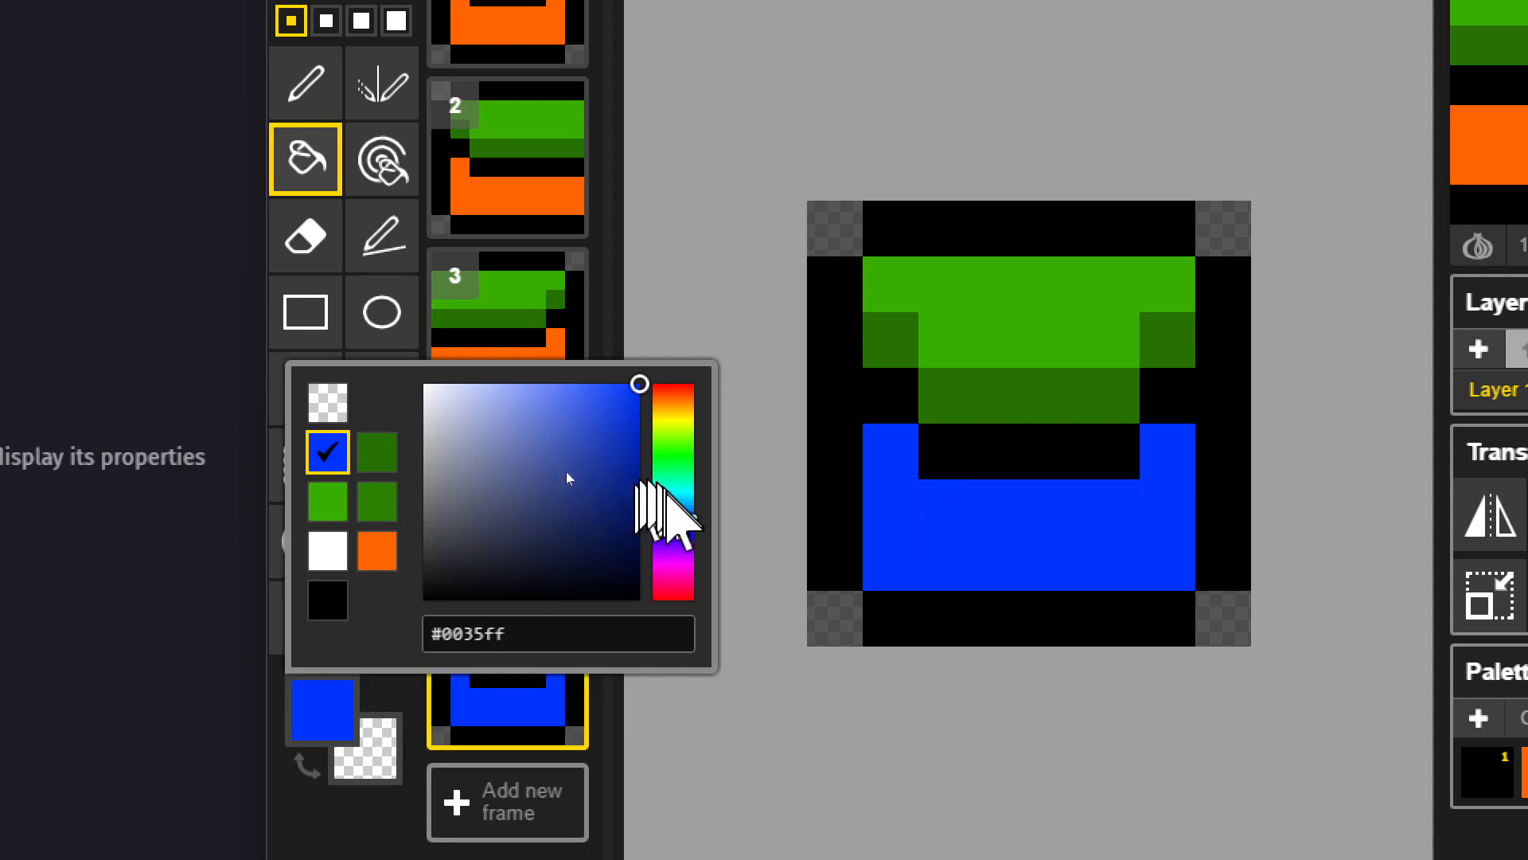
drag(675, 522, 678, 506)
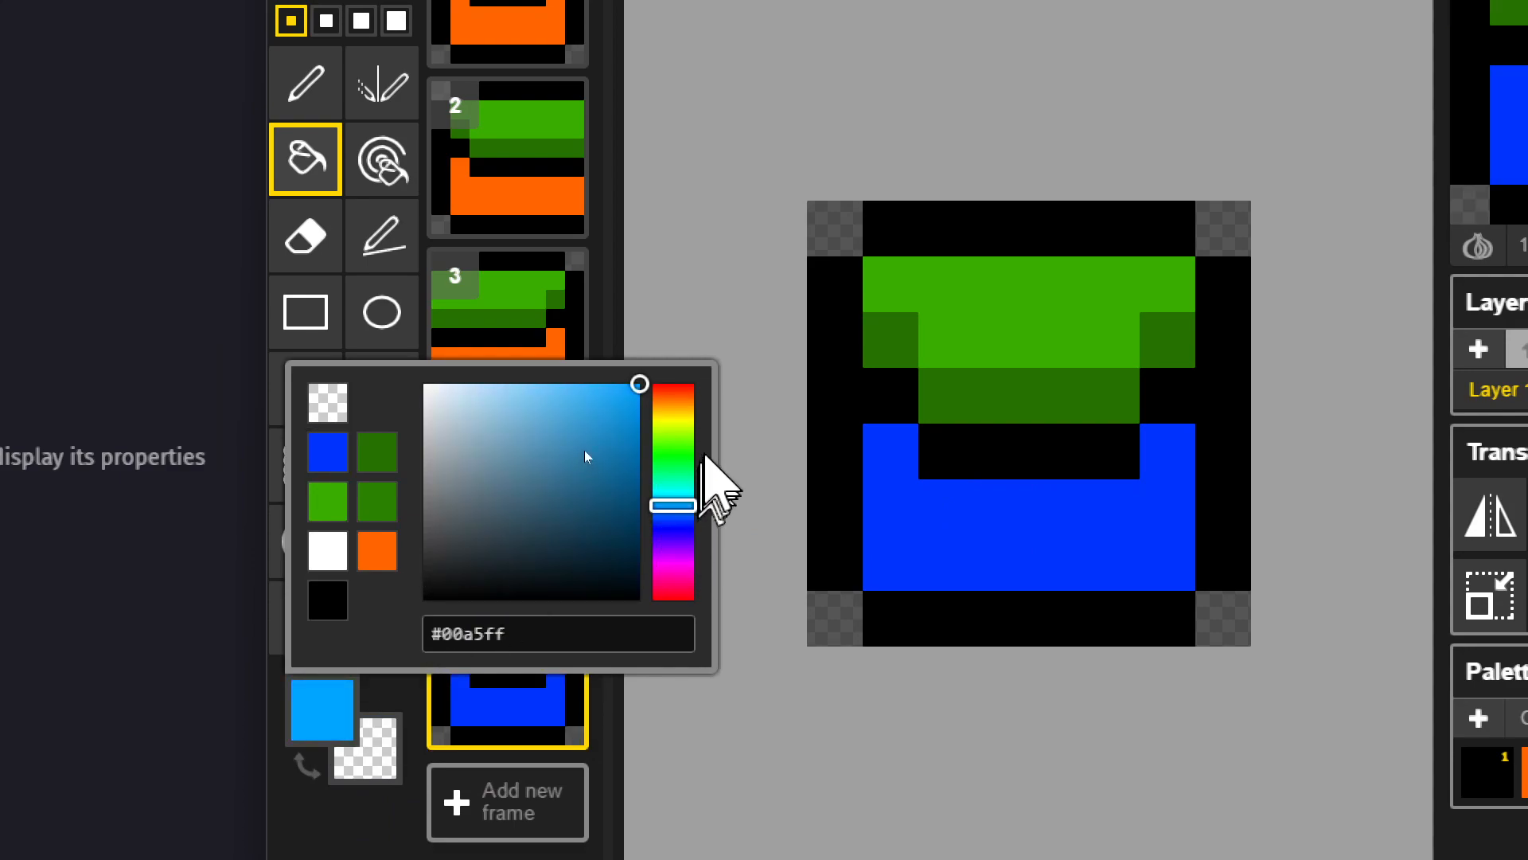
drag(679, 506, 678, 510)
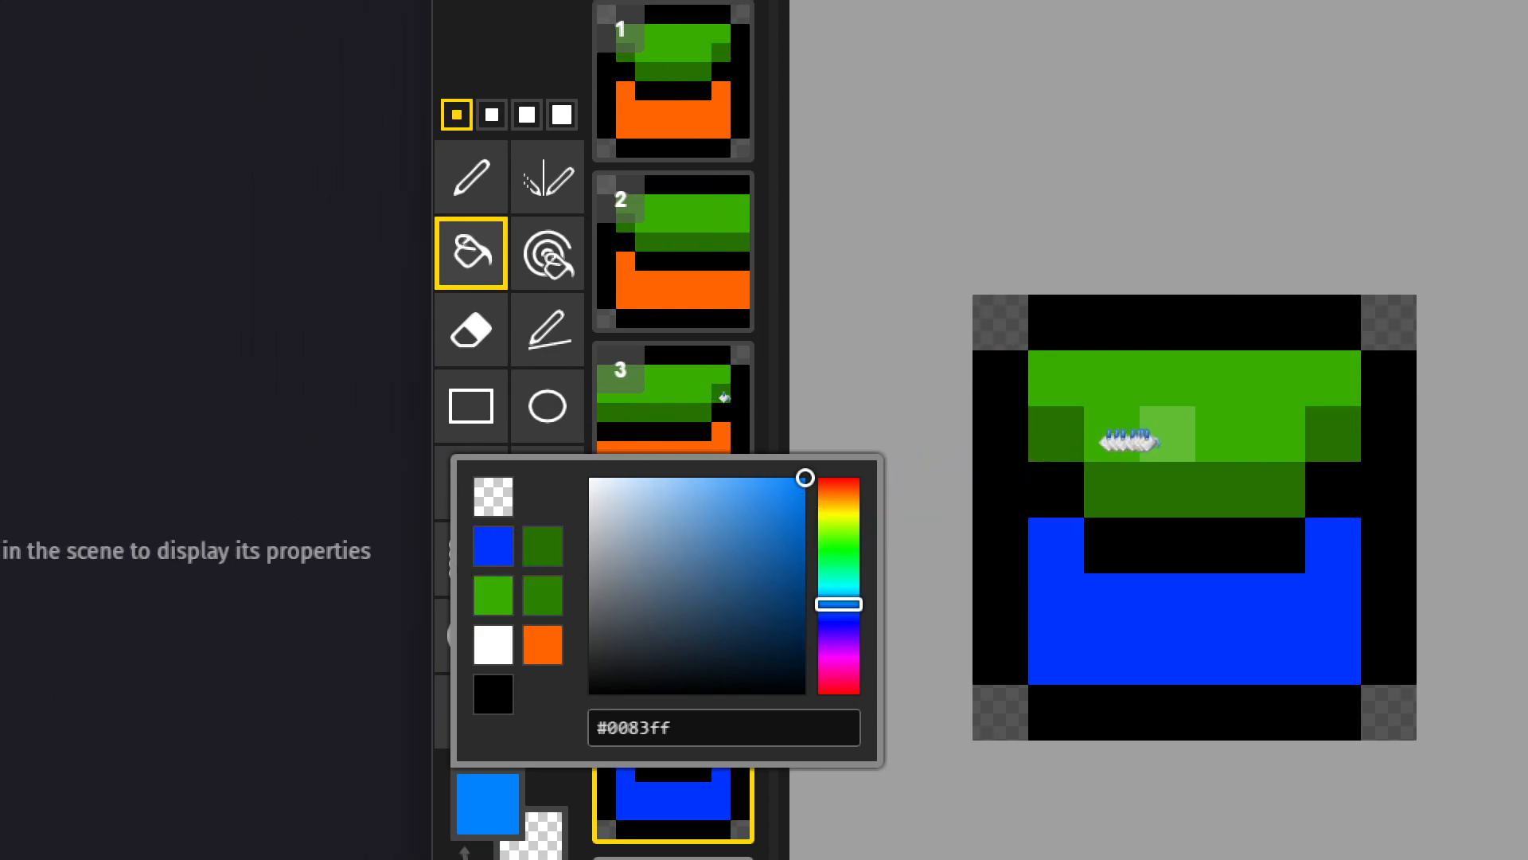
click(1212, 412)
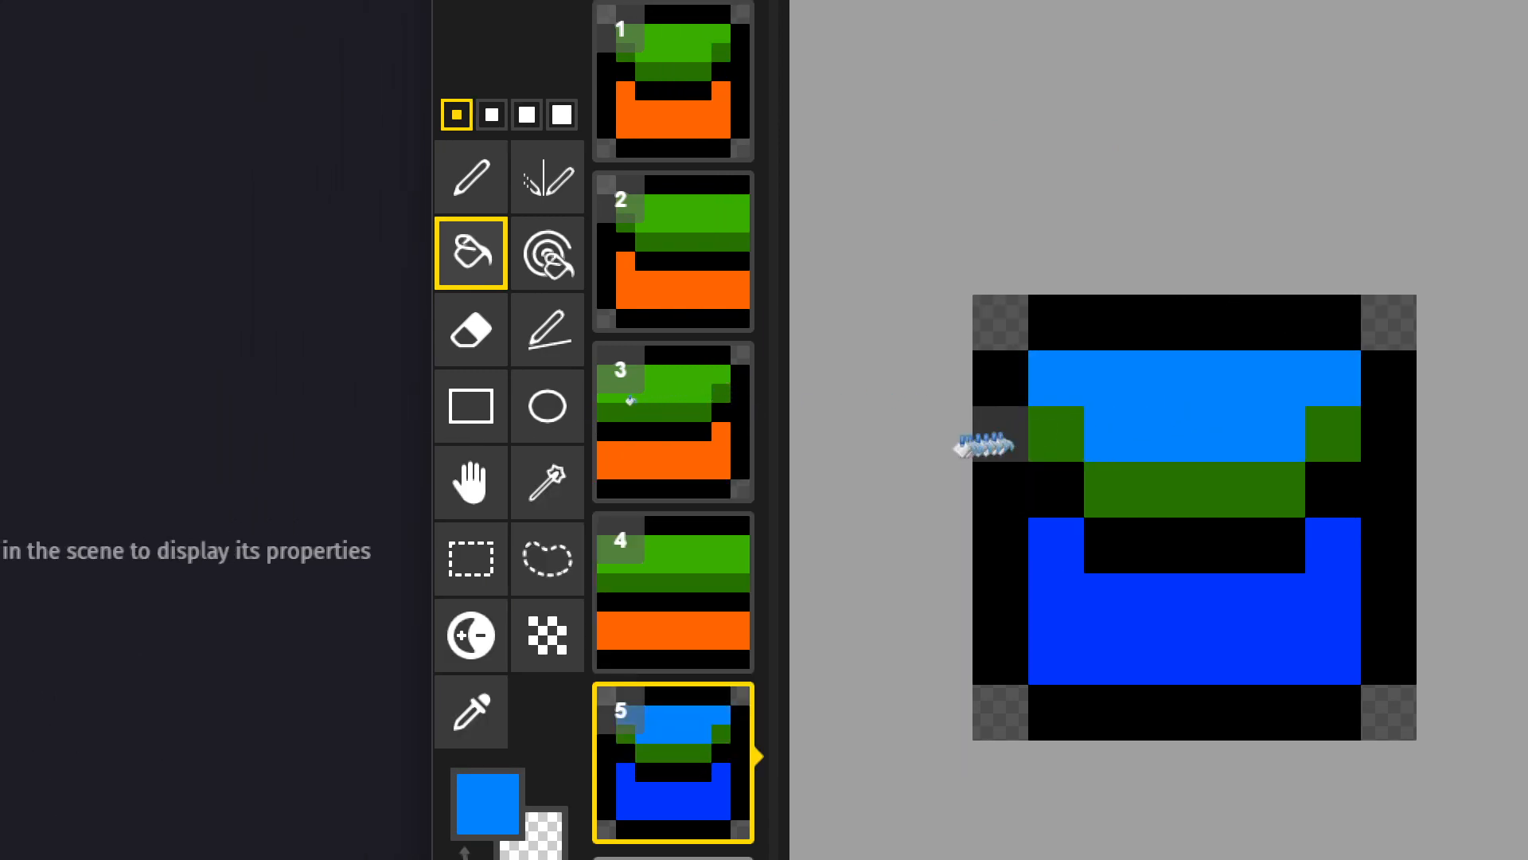
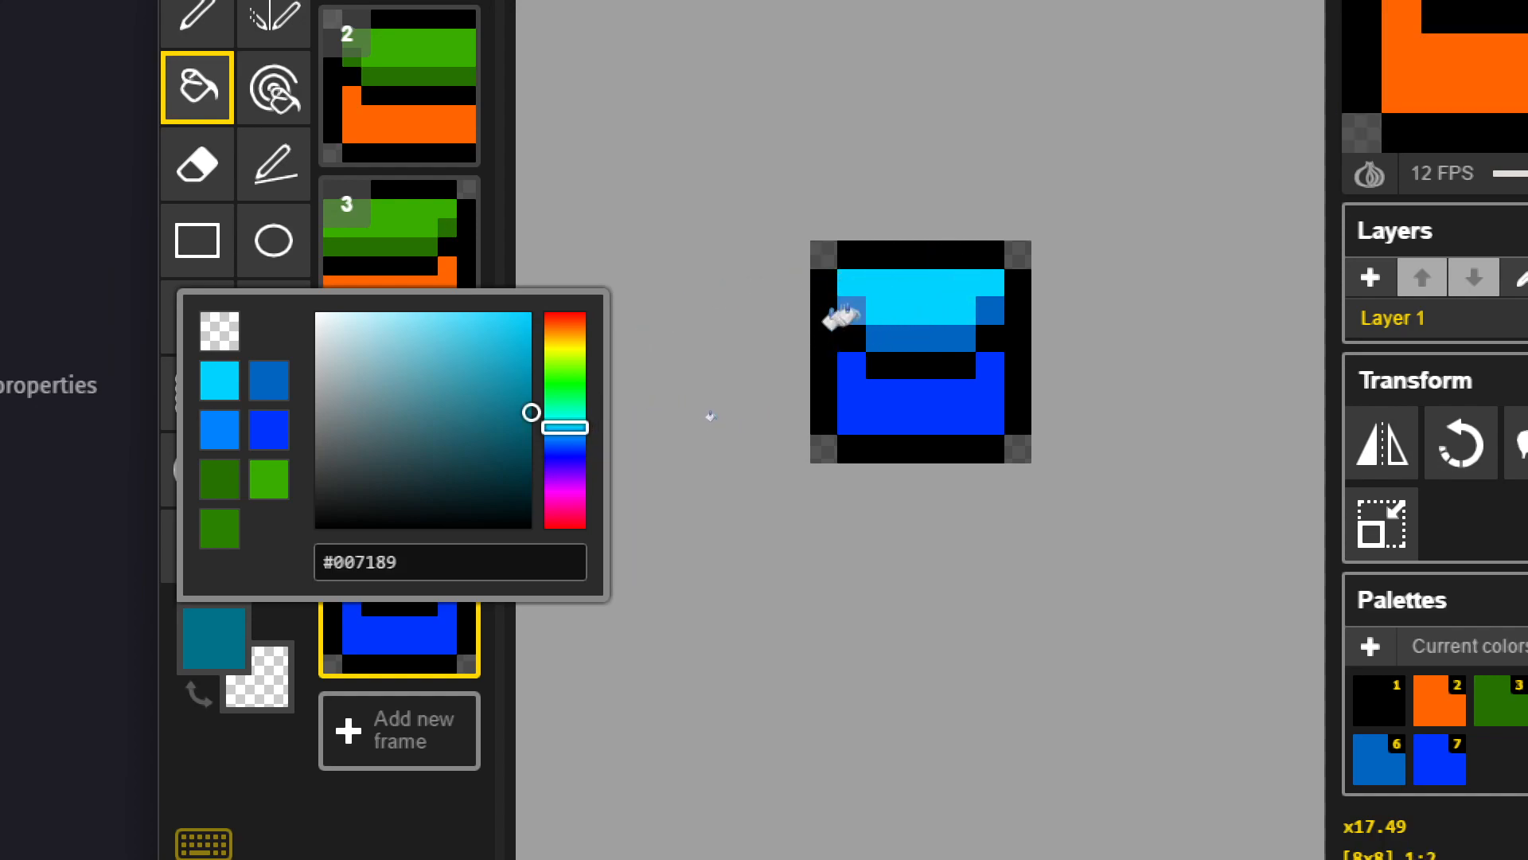
- Fill both side shading pixels and the strip beneath the cyan top in frame 5 with dark teal #007189
scroll(828, 317, up, 5)
click(816, 282)
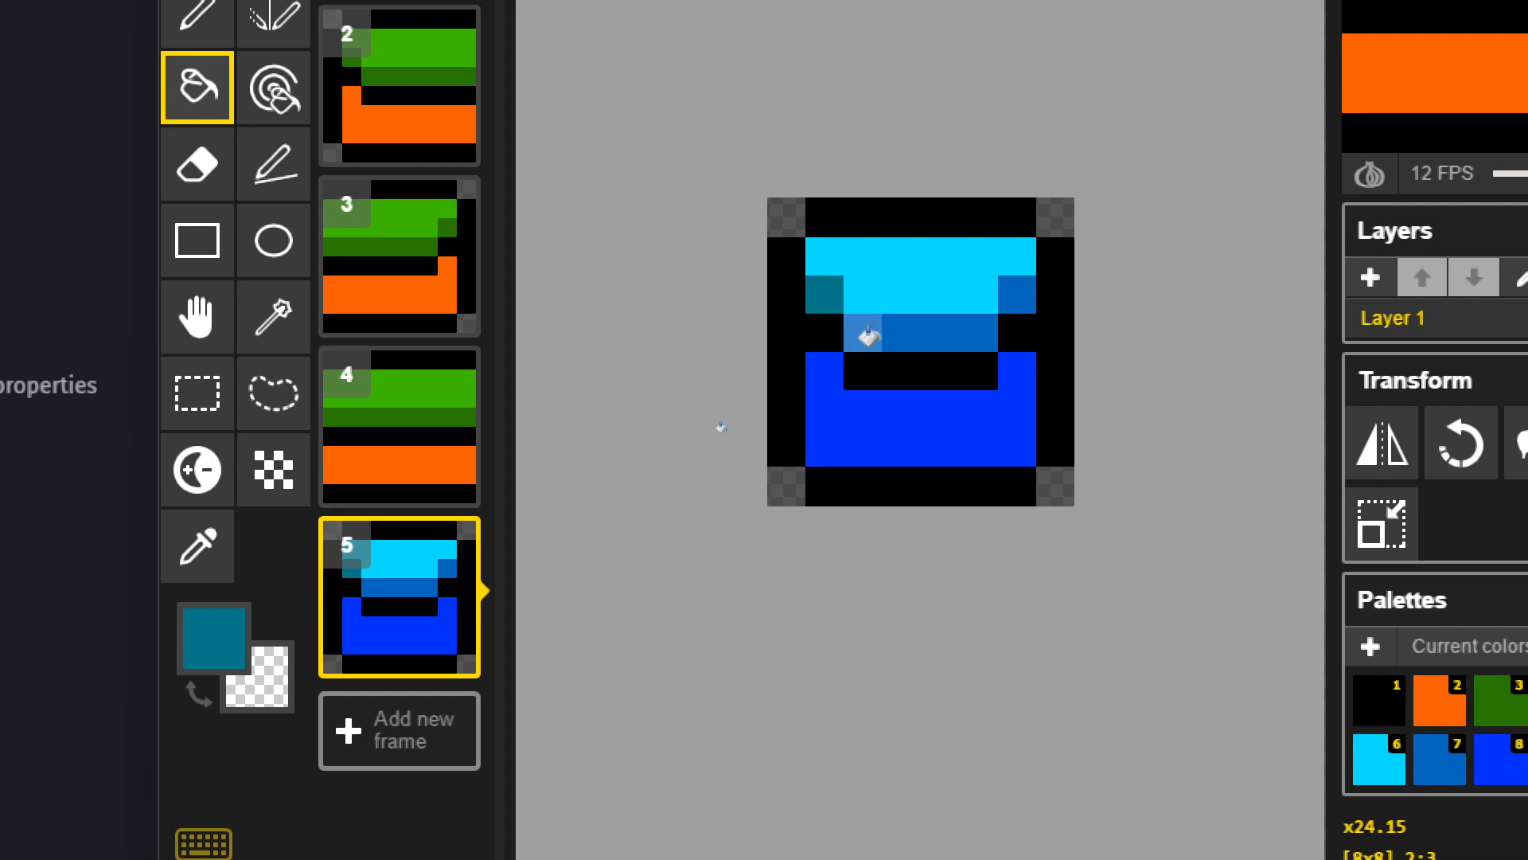
click(997, 288)
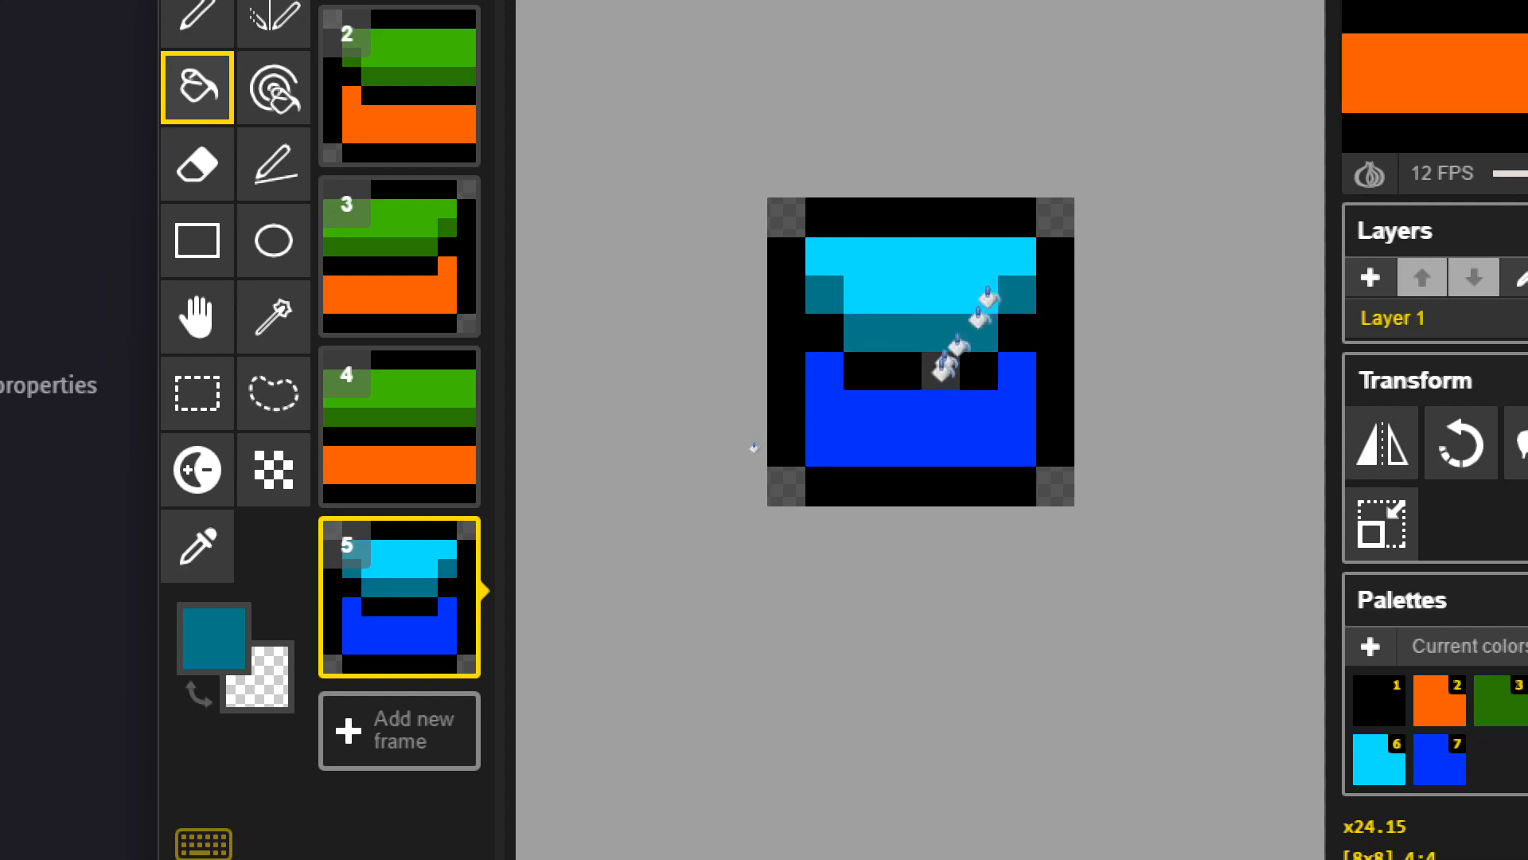
scroll(882, 485, down, 6)
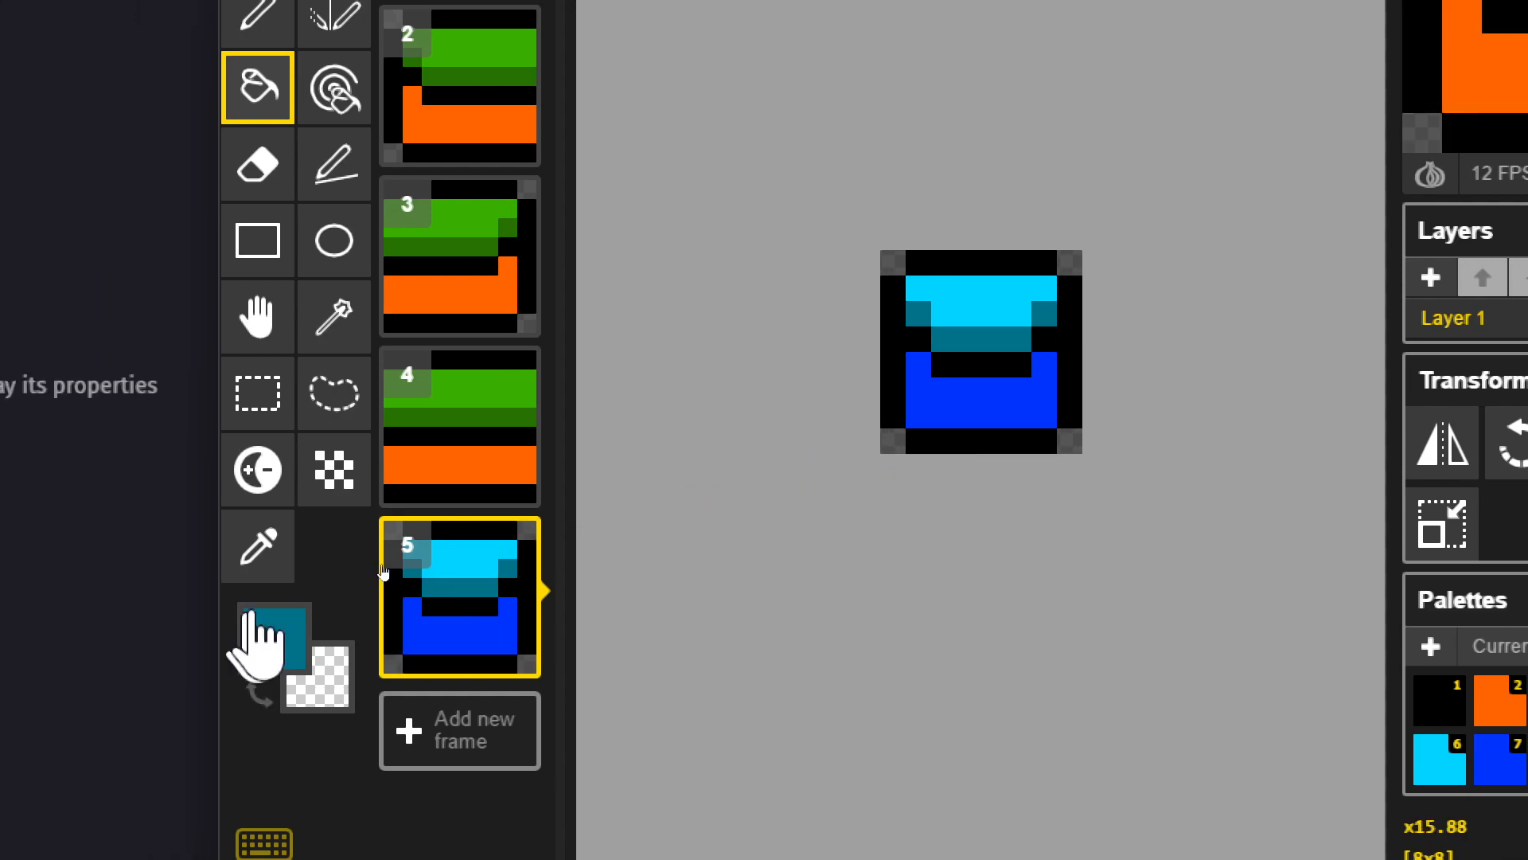
- Set the primary colour to the lighter teal #0097b8 for the shading beneath the cyan top in frame 5
click(263, 646)
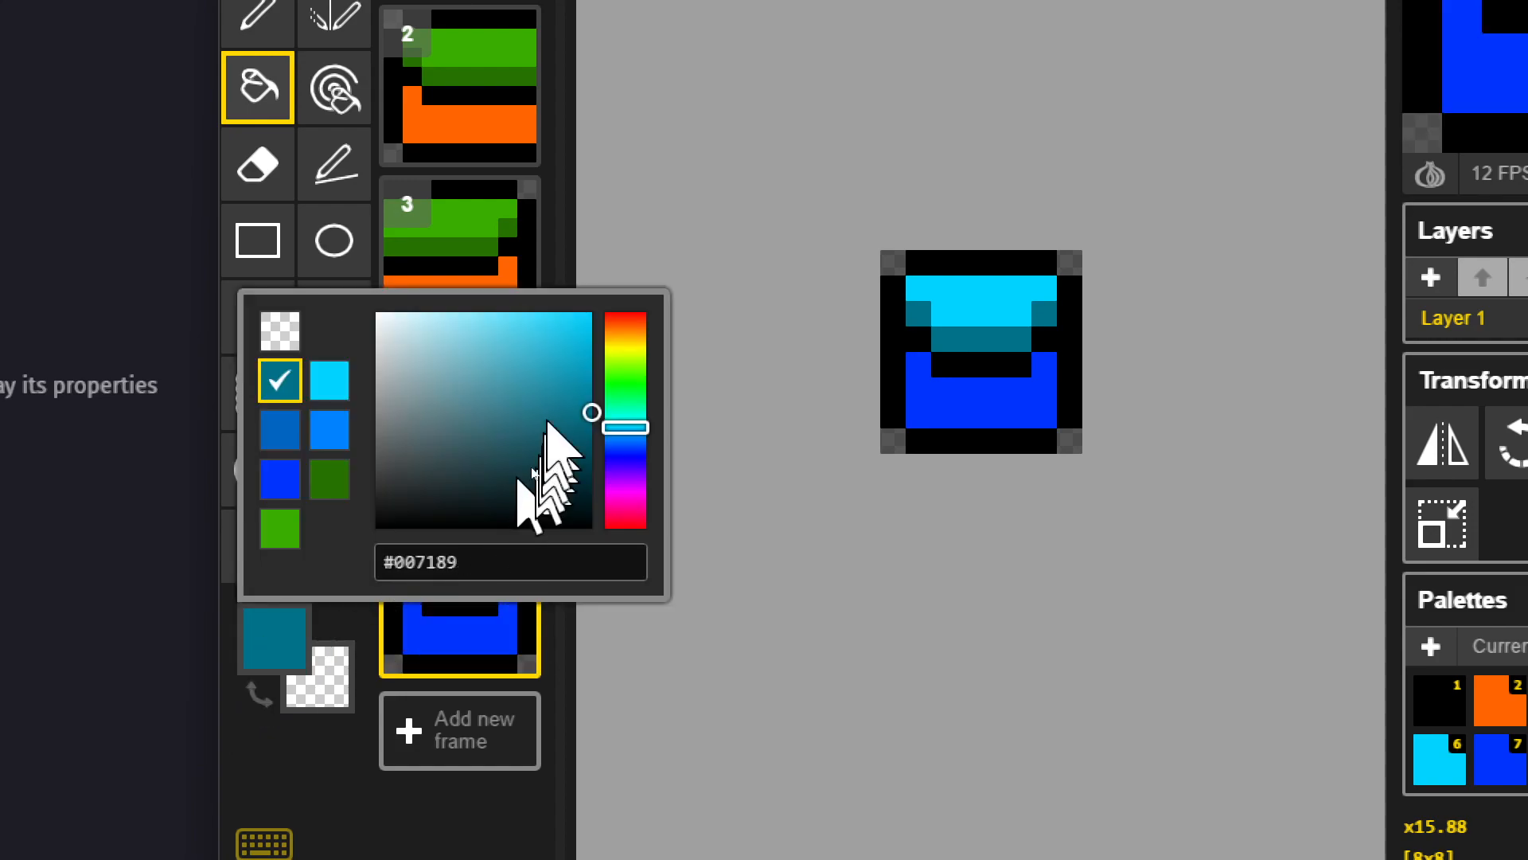
click(591, 372)
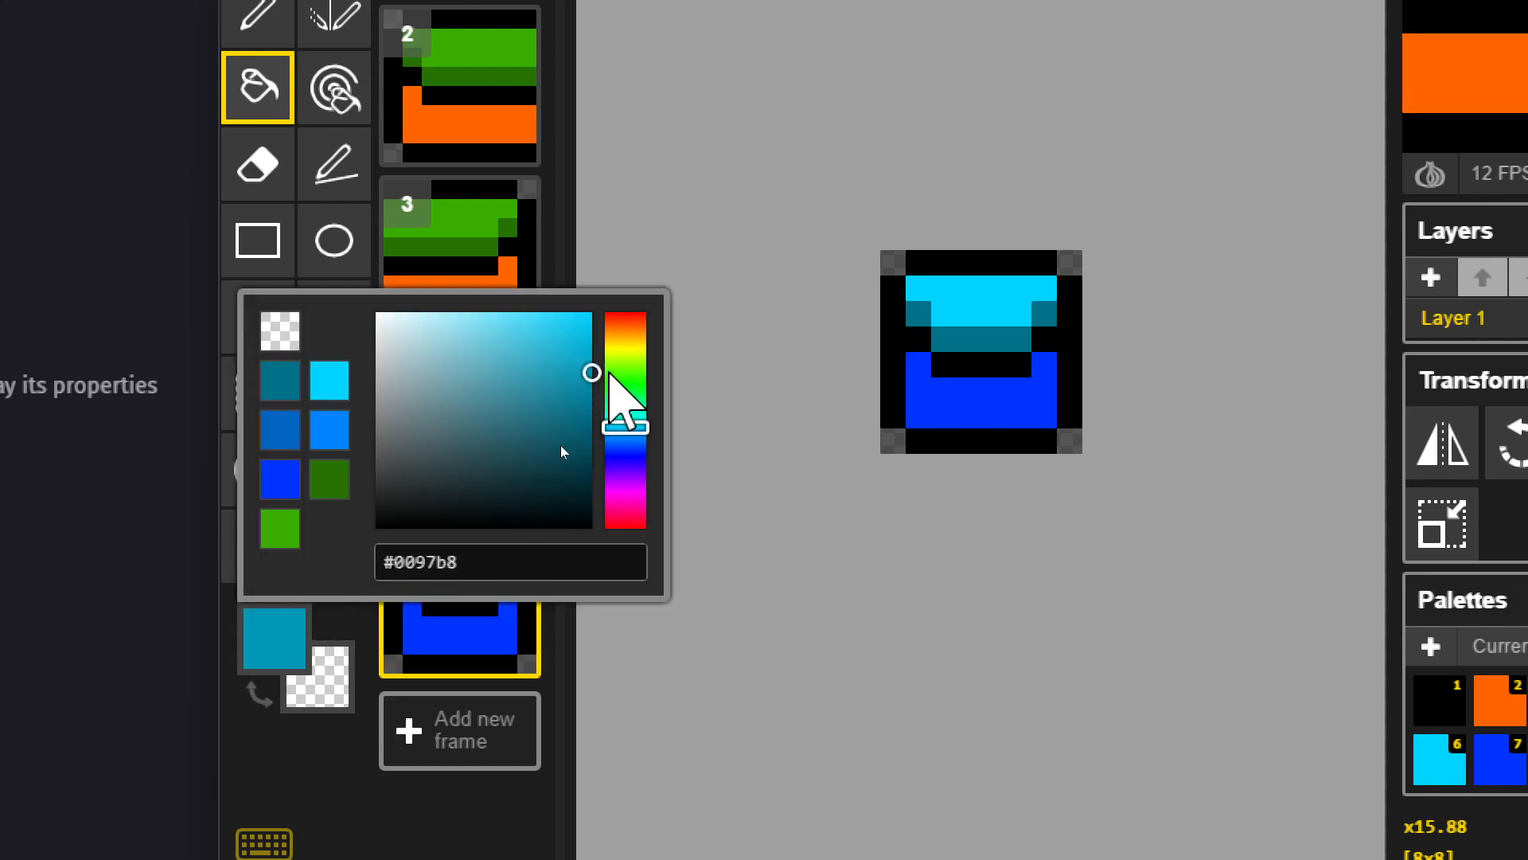
scroll(993, 348, up, 2)
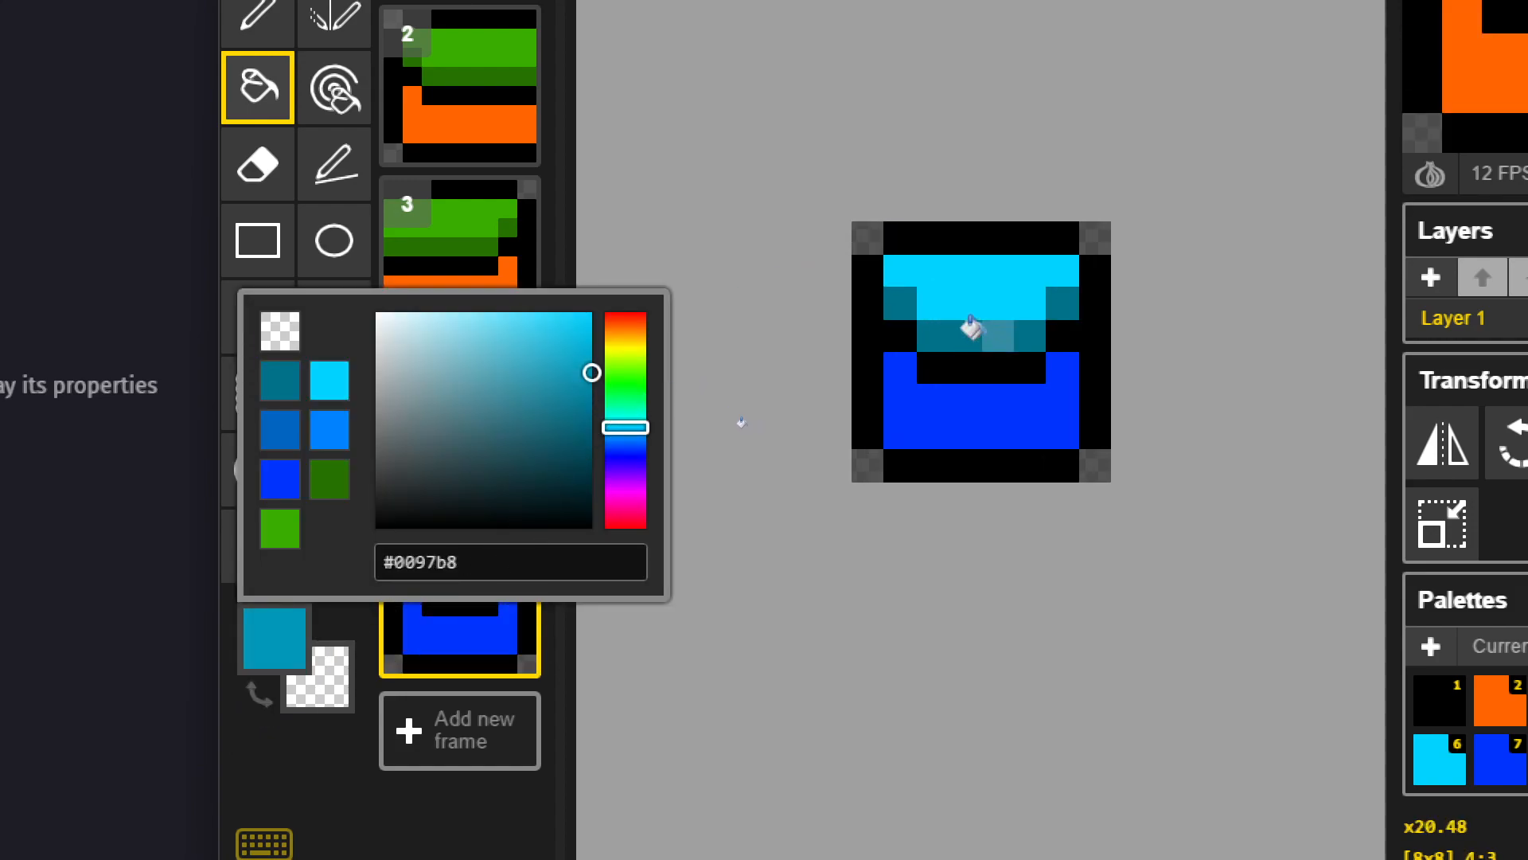
- Fill the shaded strip and its two side pixels on frame 5 with teal #0097b8
click(971, 326)
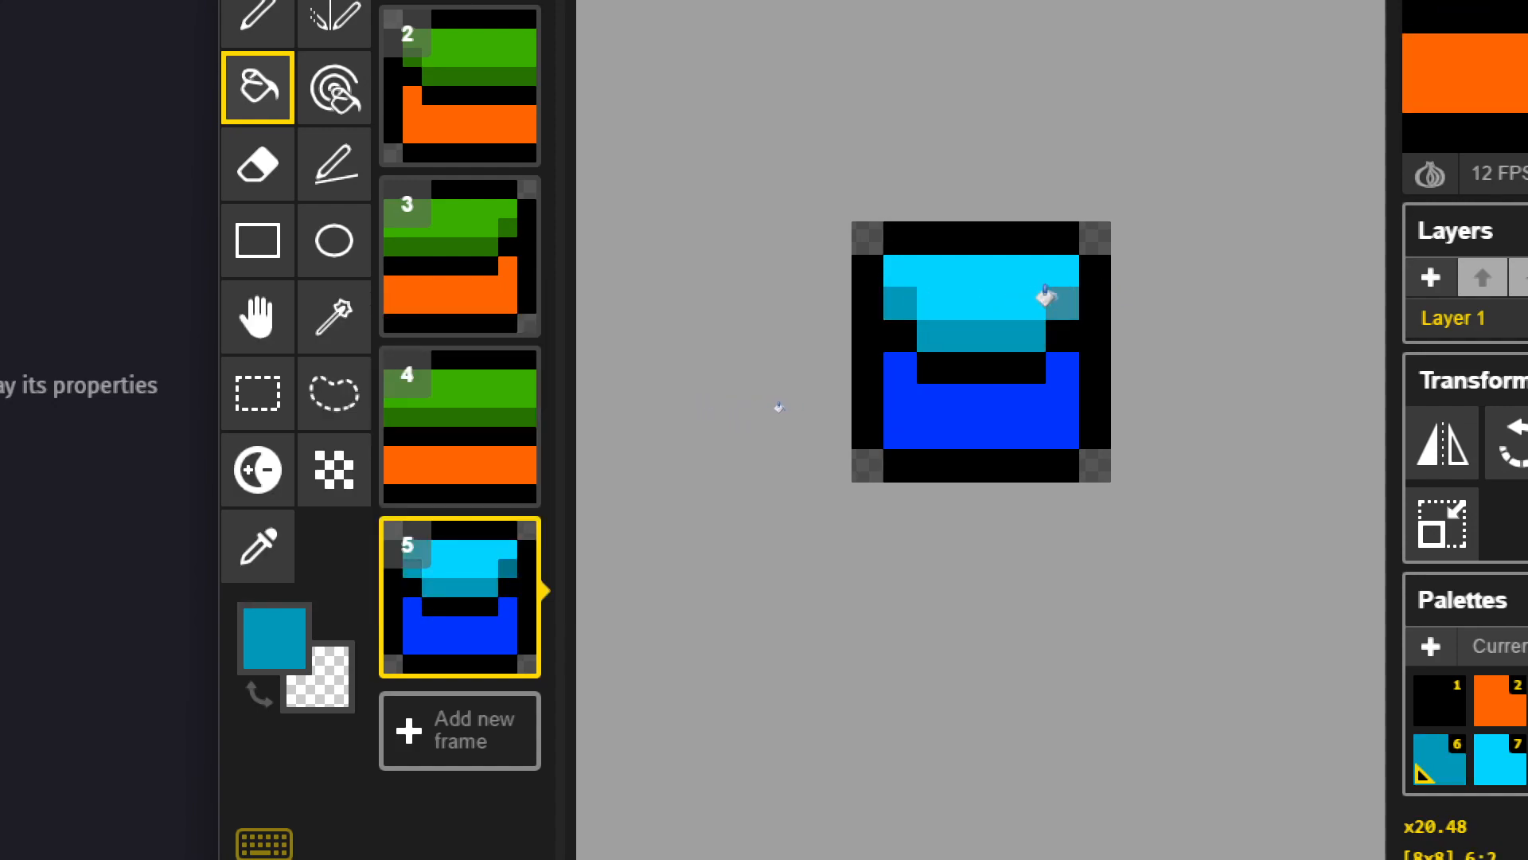
scroll(966, 525, down, 3)
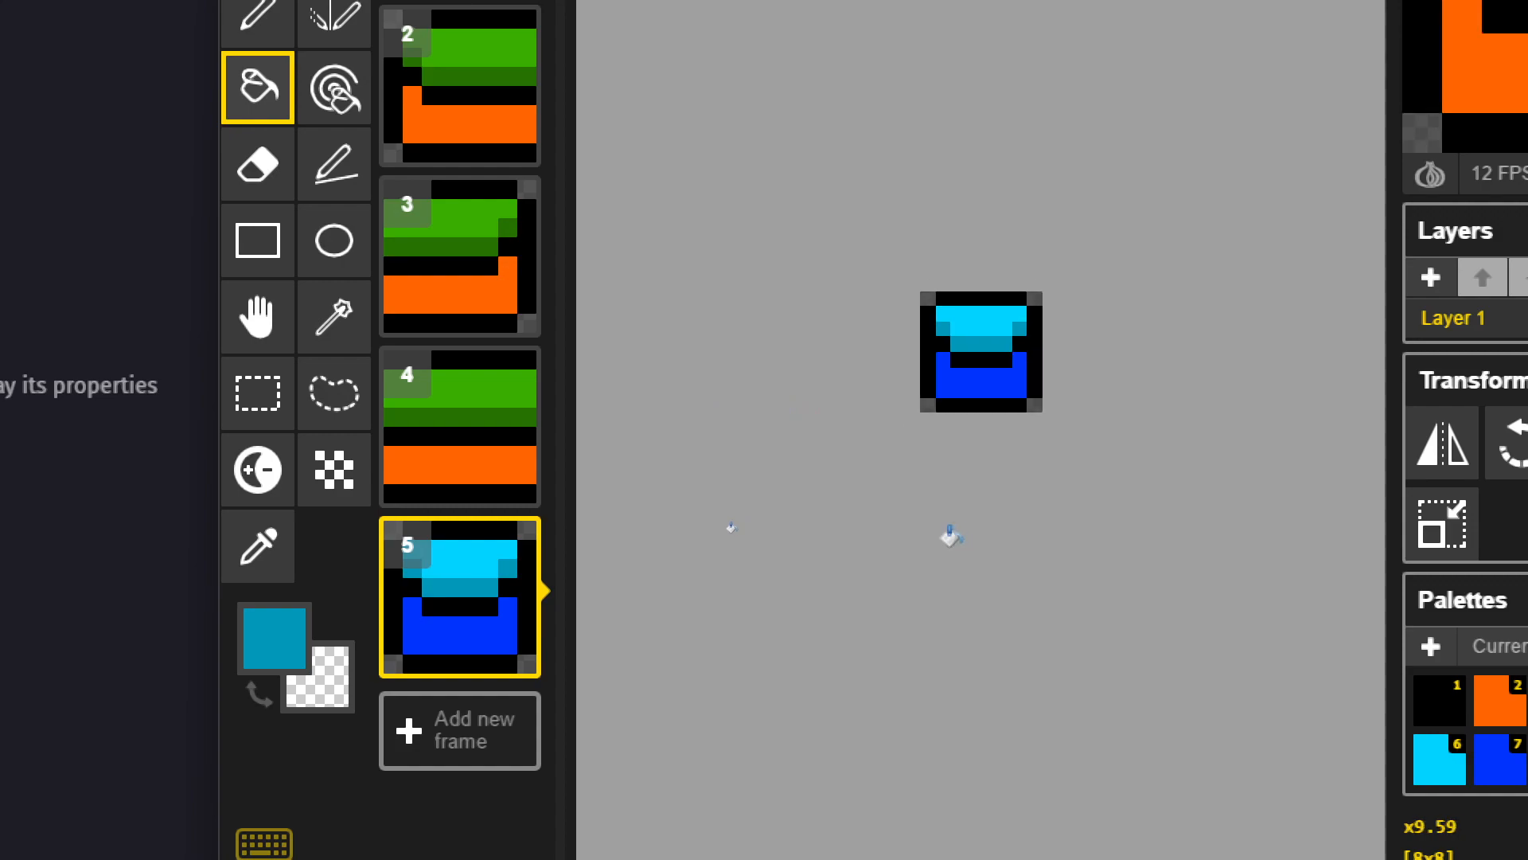
scroll(923, 390, up, 1)
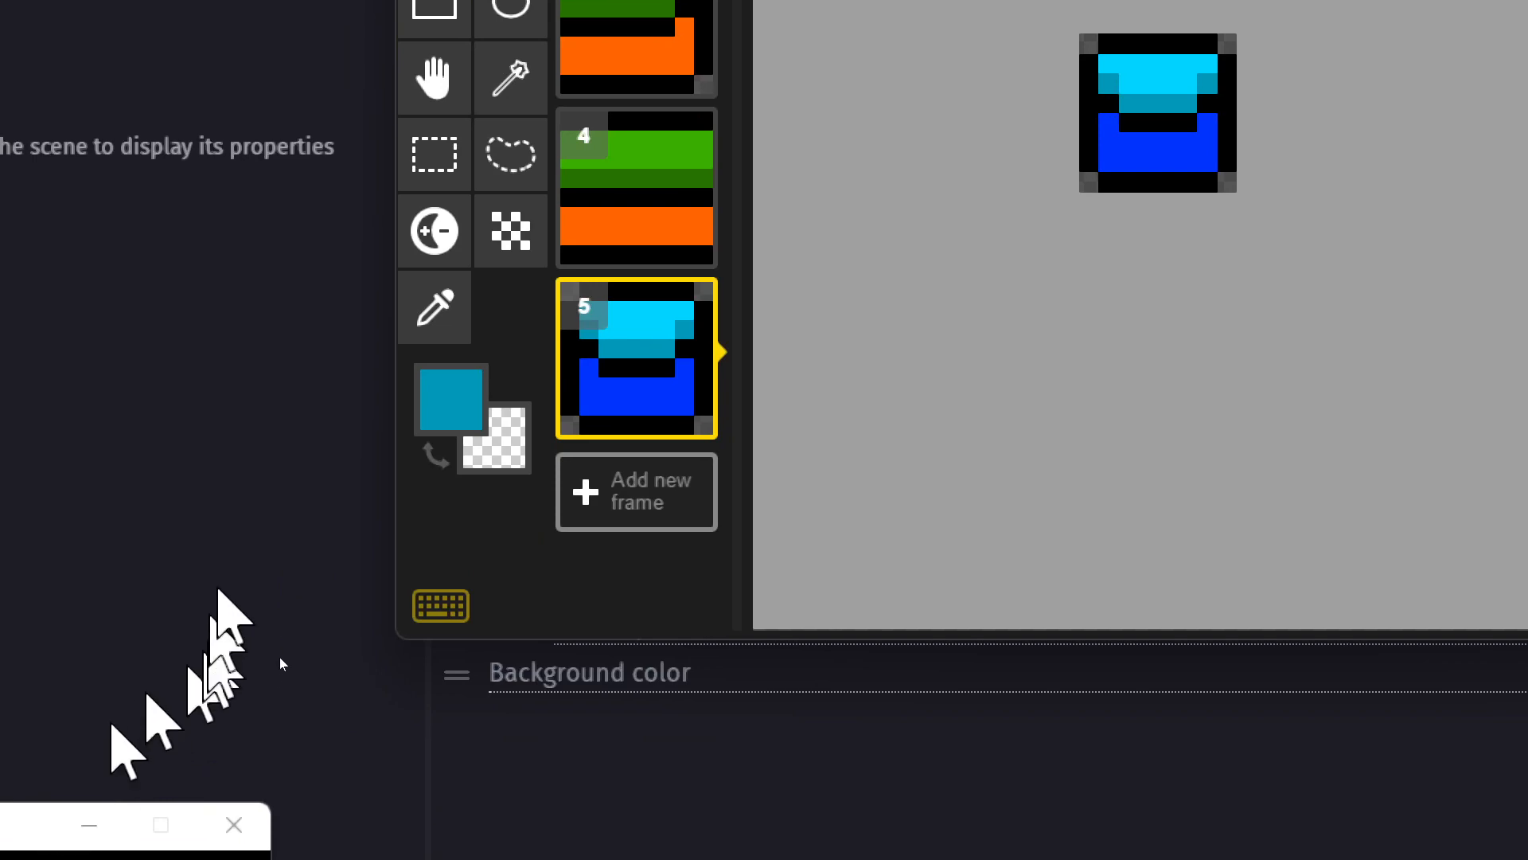
- Fill the bright cyan area in the upper part of frame 5 with light grey #cacaca
click(446, 401)
drag(597, 109, 487, 28)
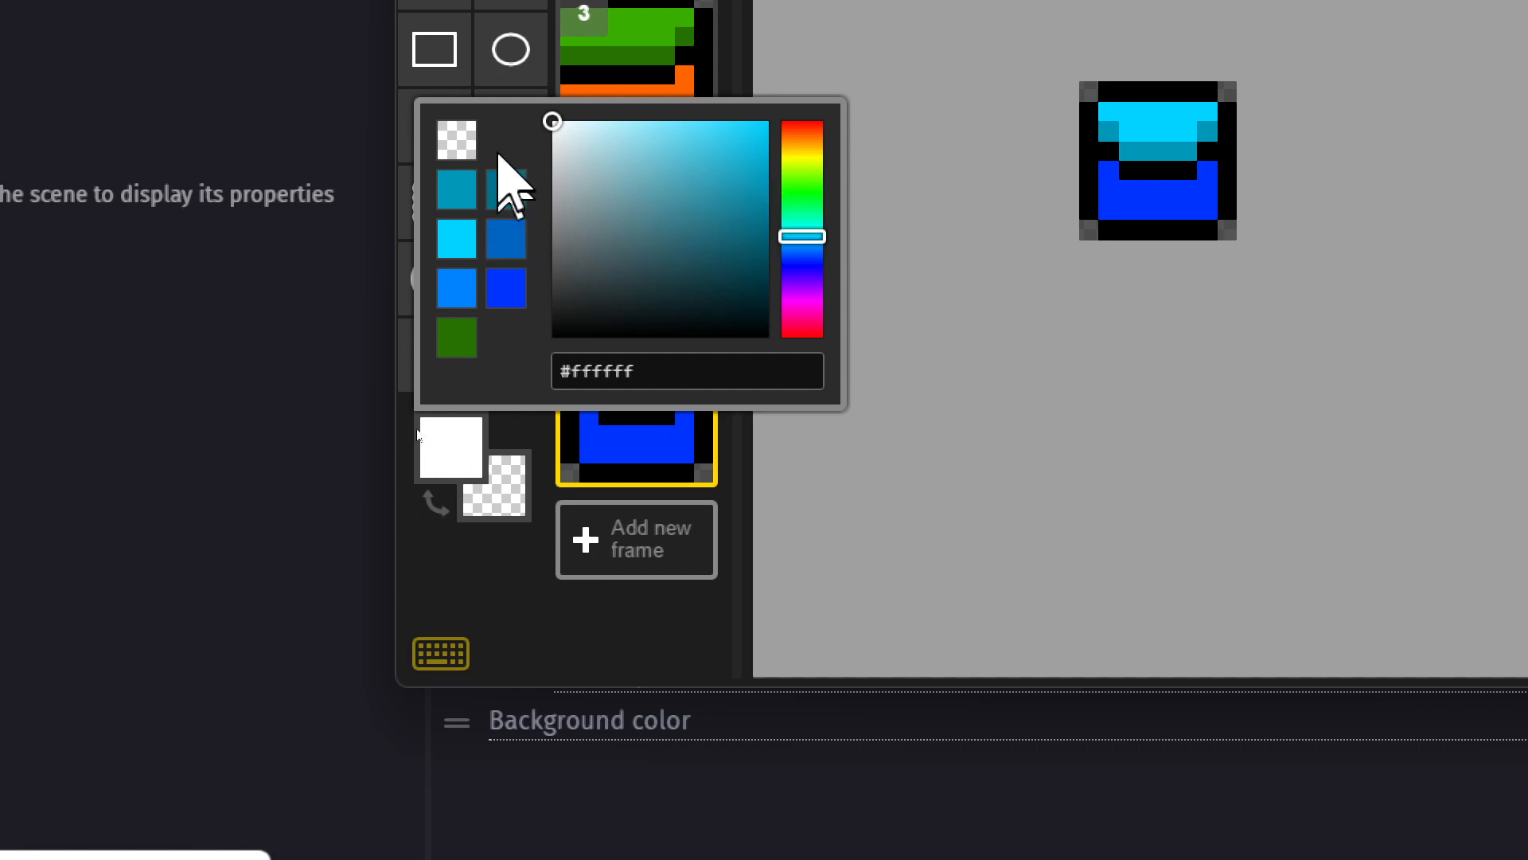
click(554, 153)
drag(554, 153, 552, 166)
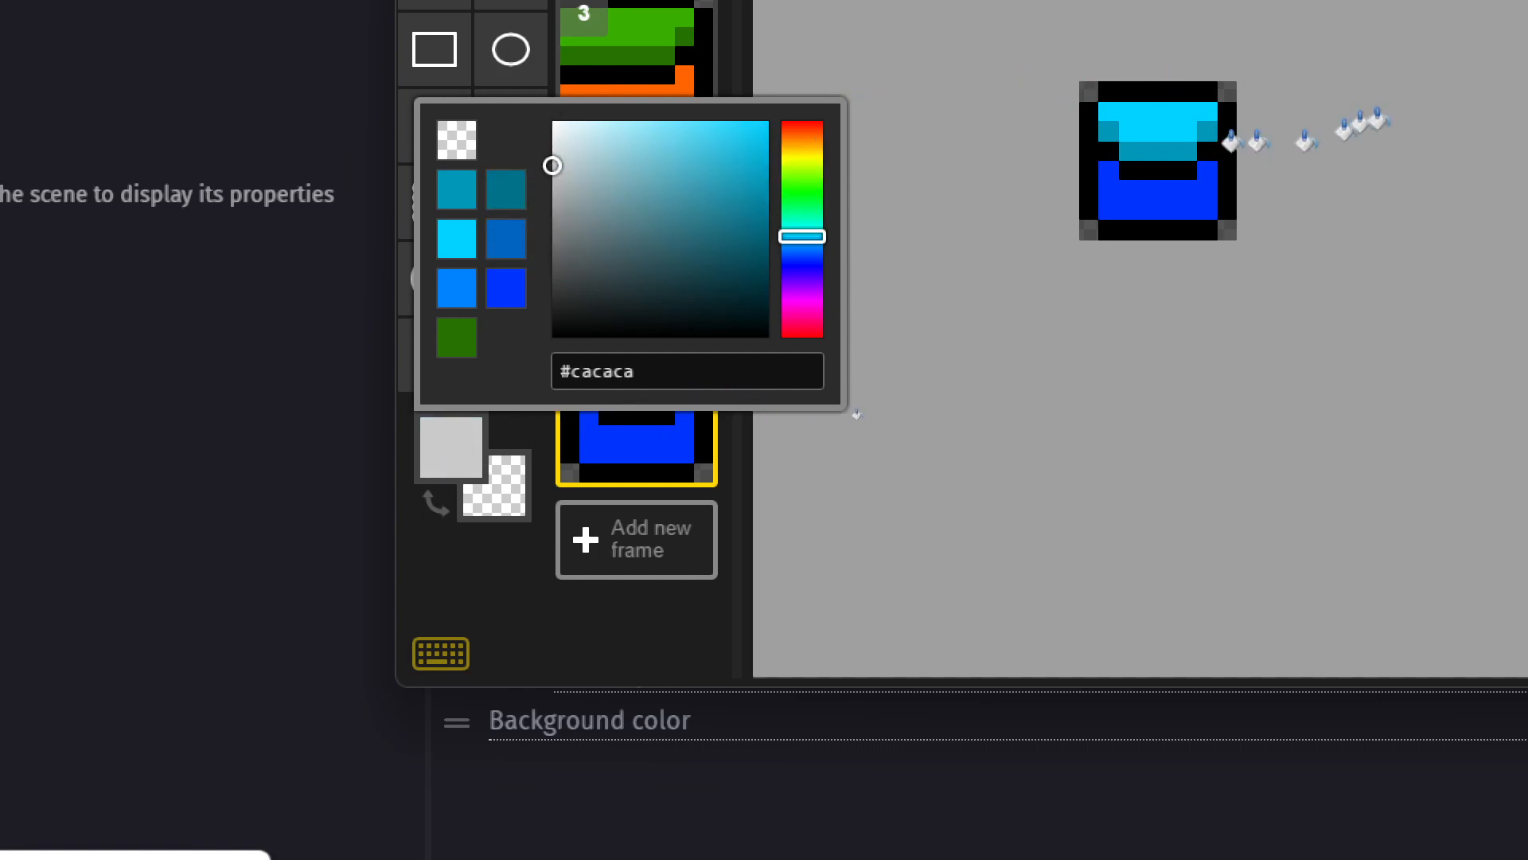
scroll(1387, 191, up, 9)
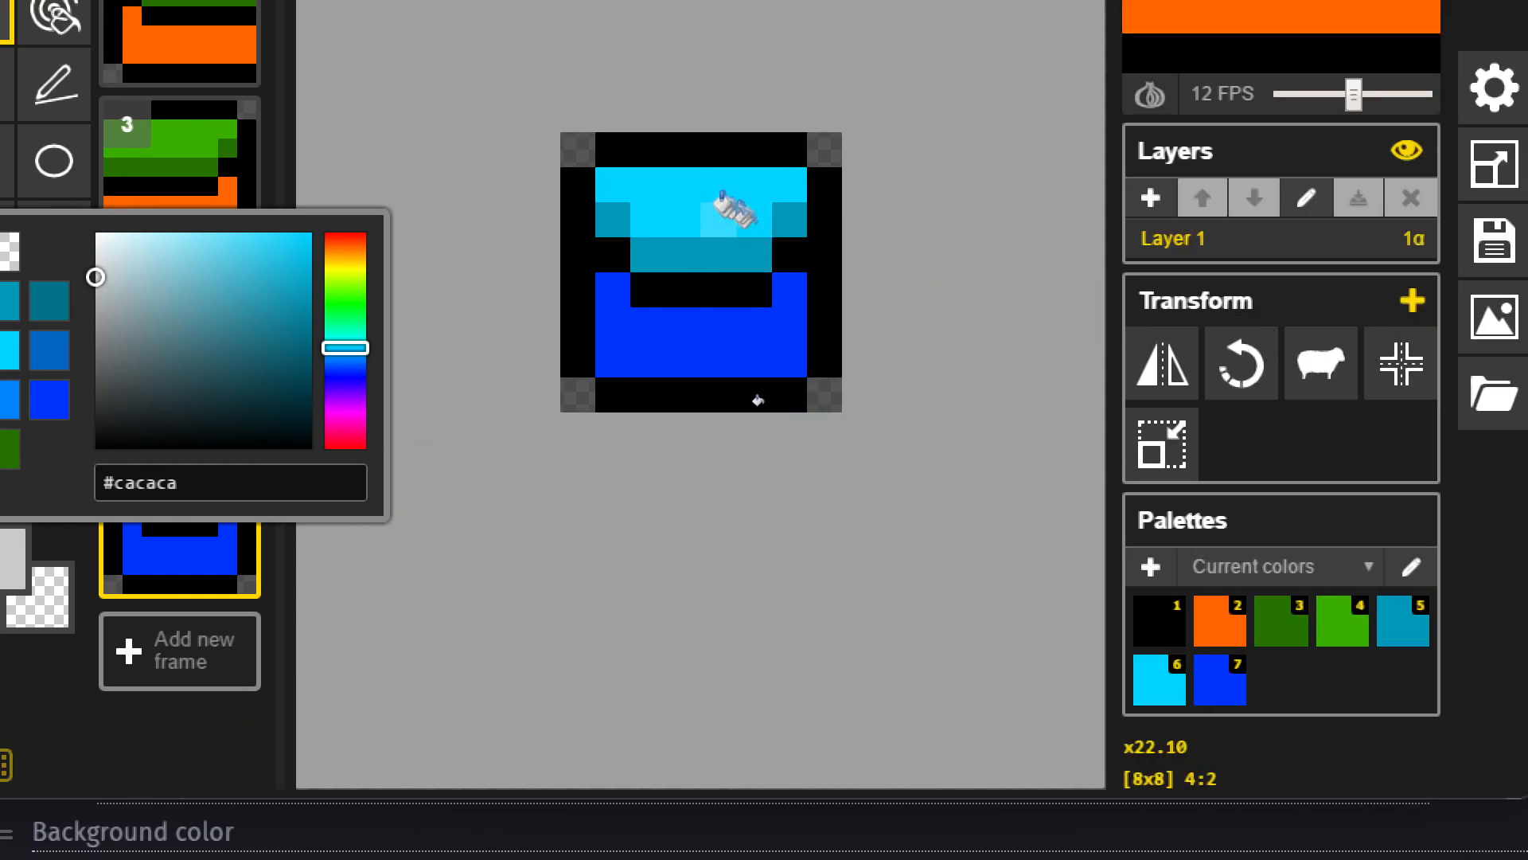
click(720, 215)
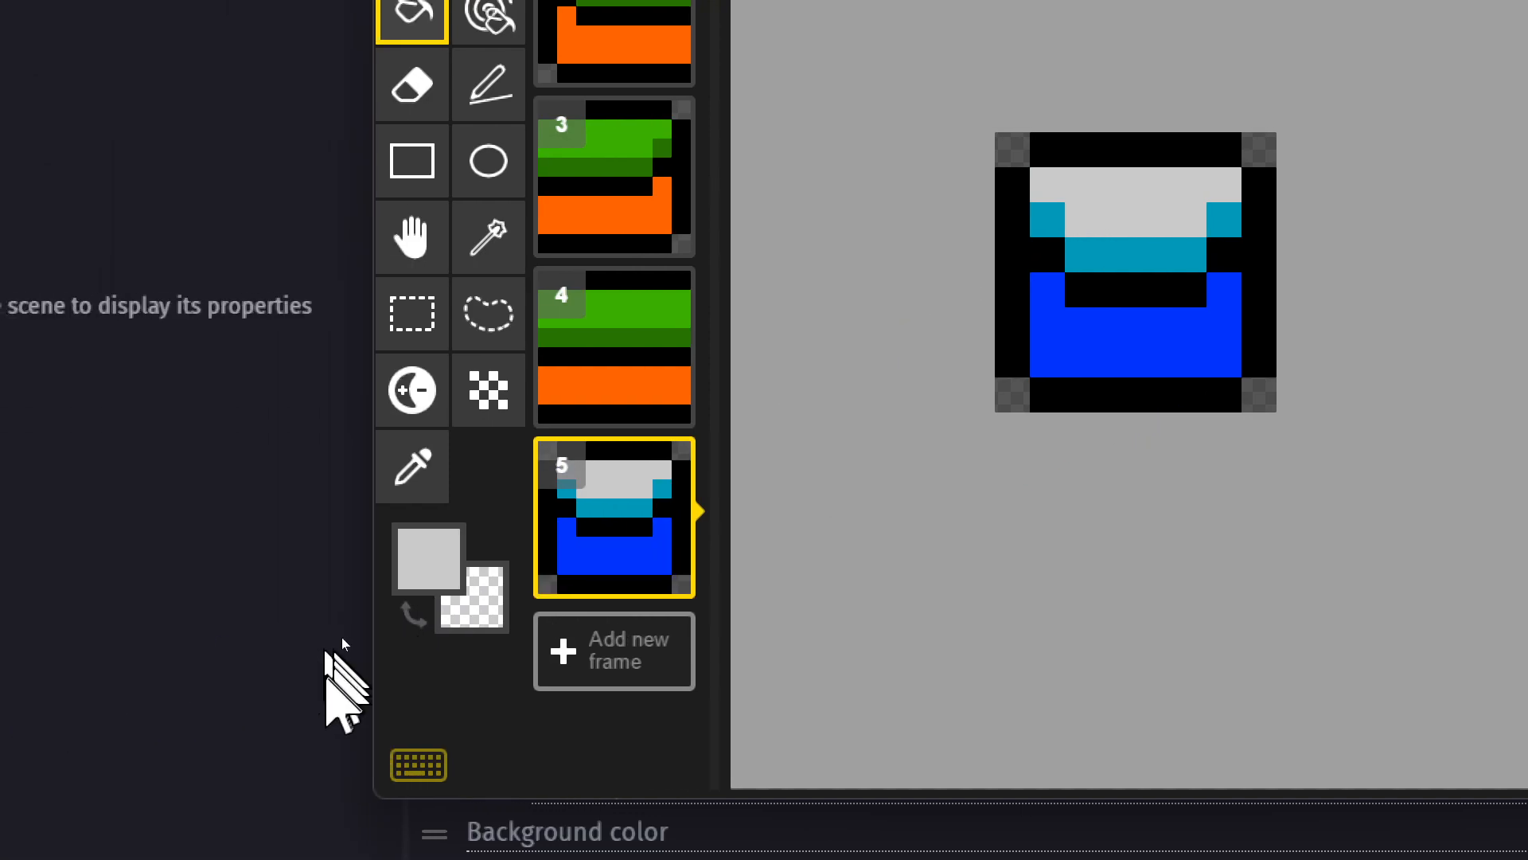
- Fill the upper light area of frame 5 with near-white #eaeaea
click(409, 573)
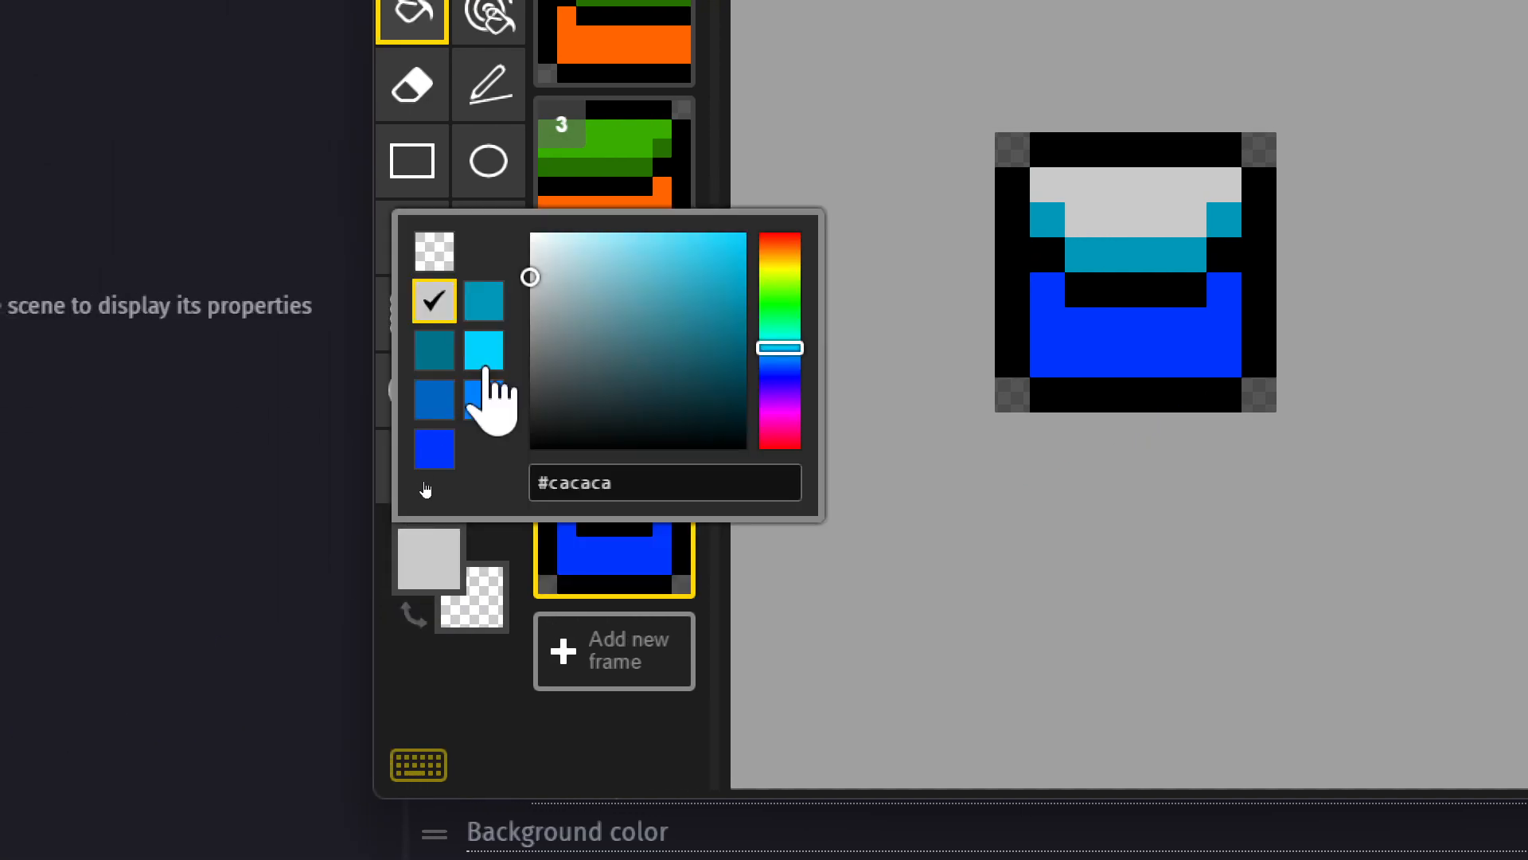
drag(529, 269, 529, 259)
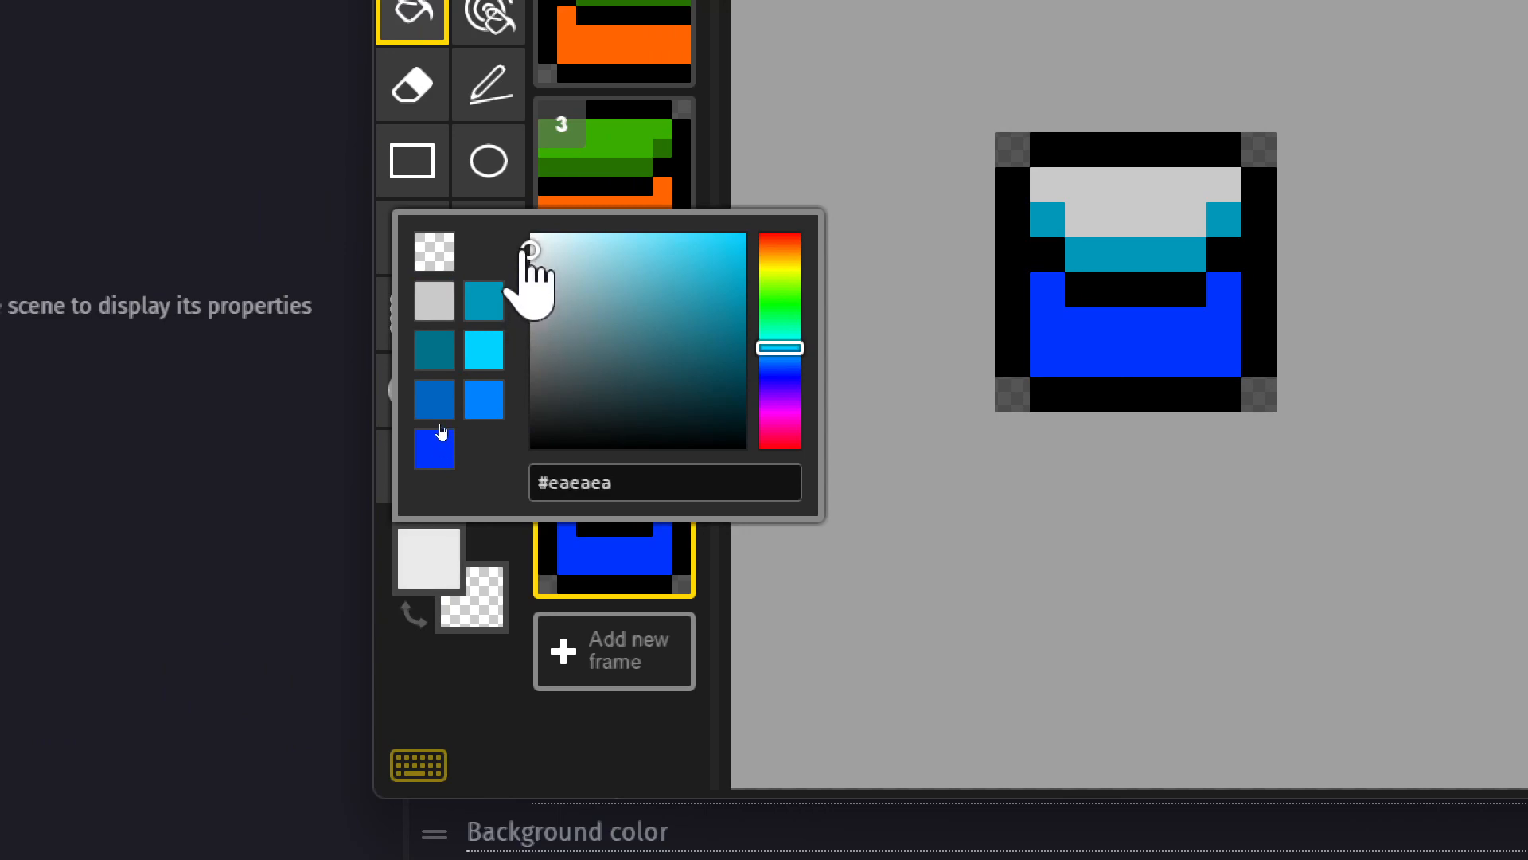
click(1105, 204)
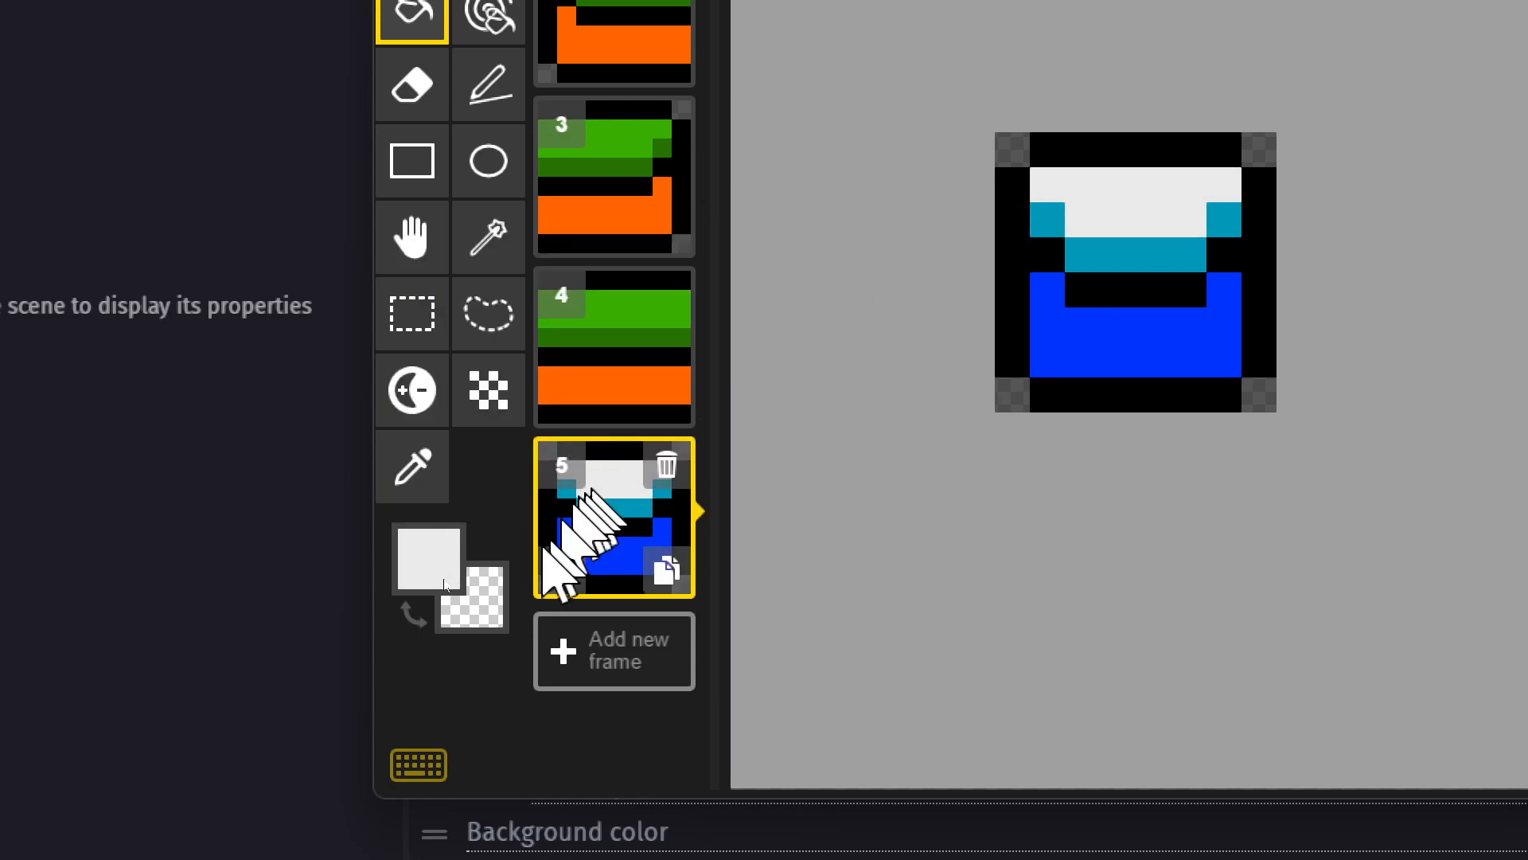
- Recolour the shaded strip and both side pixels on frame 5 with grey #bababa
click(428, 557)
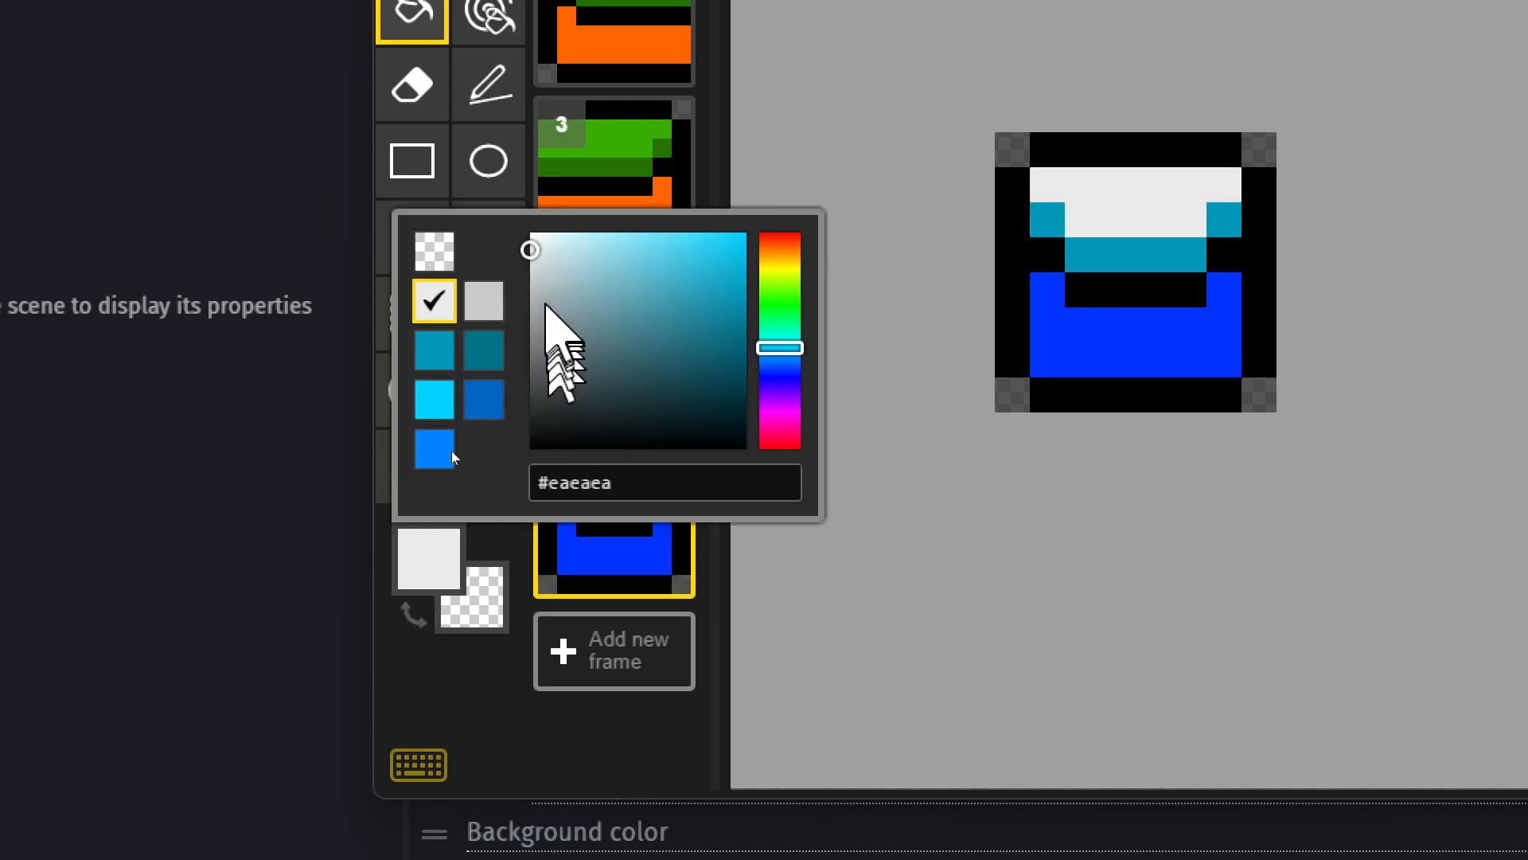
click(530, 292)
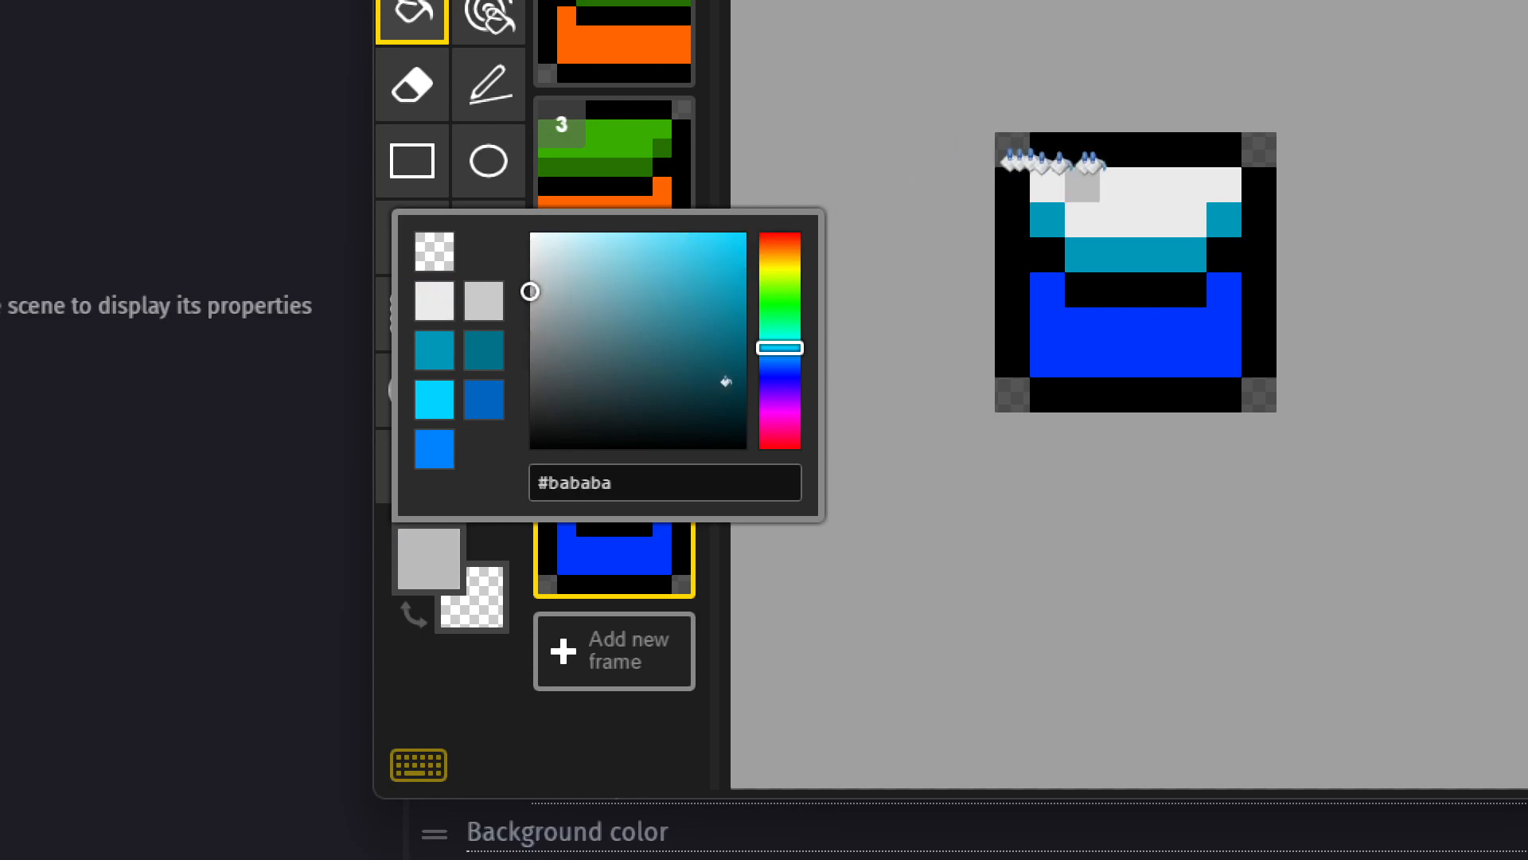
click(1038, 216)
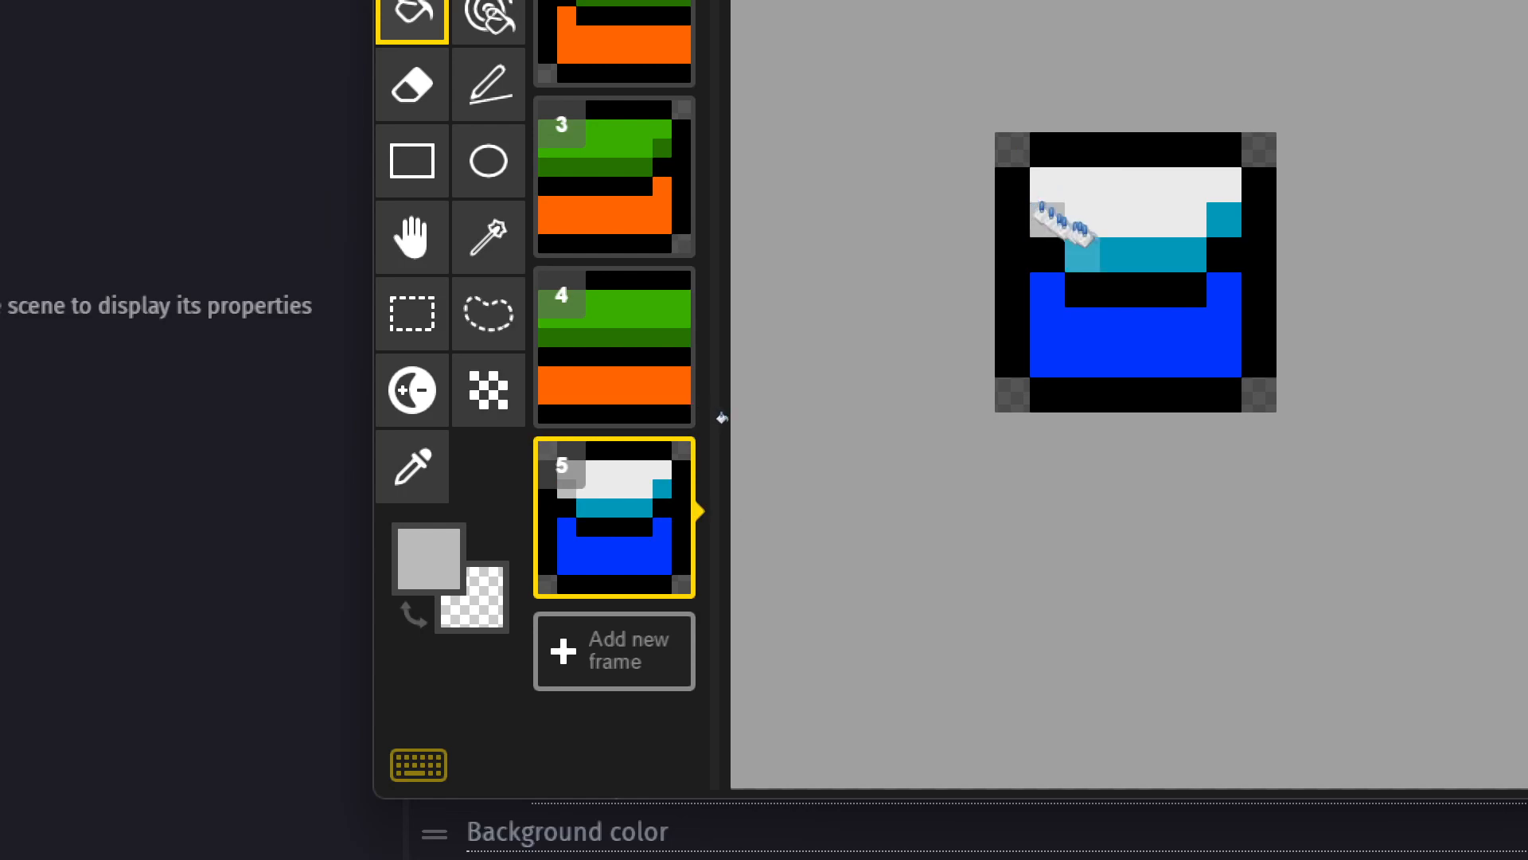
click(1115, 251)
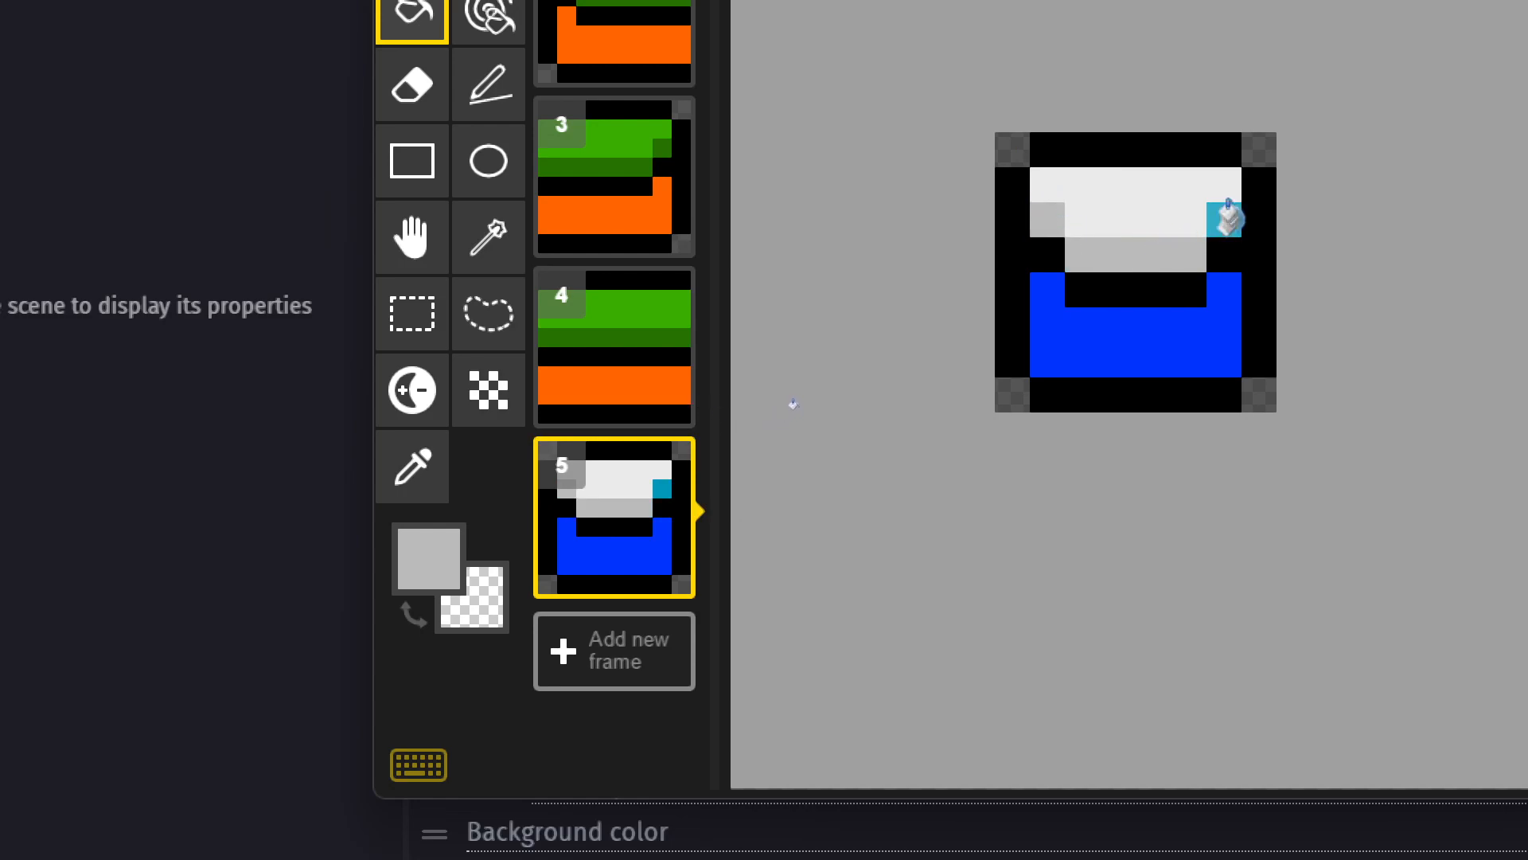
scroll(1159, 390, down, 3)
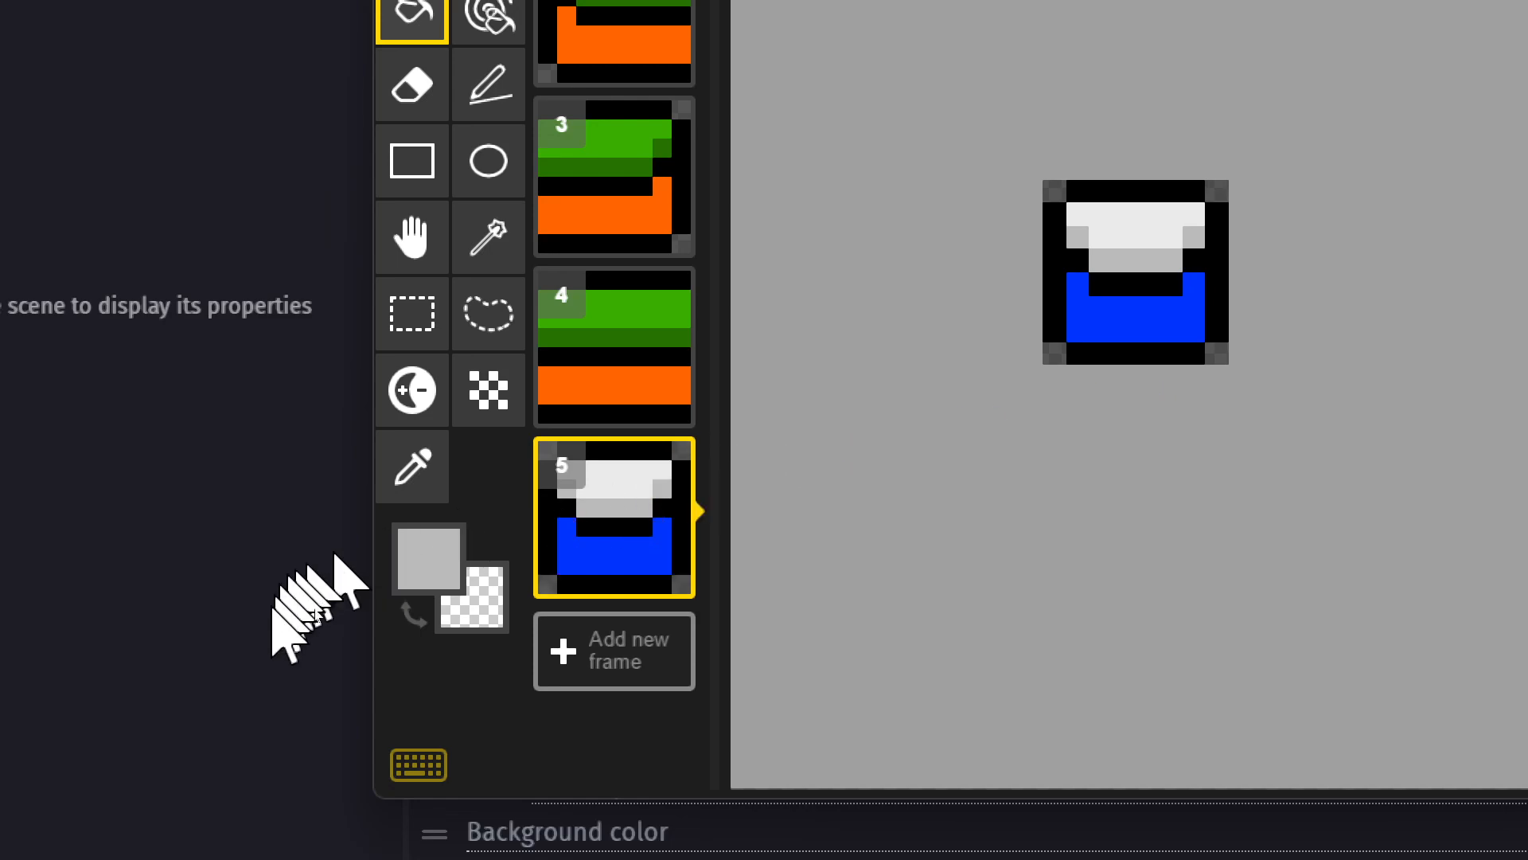
- Fill the blue lower body of frame 5 with orange #ff6500
click(429, 573)
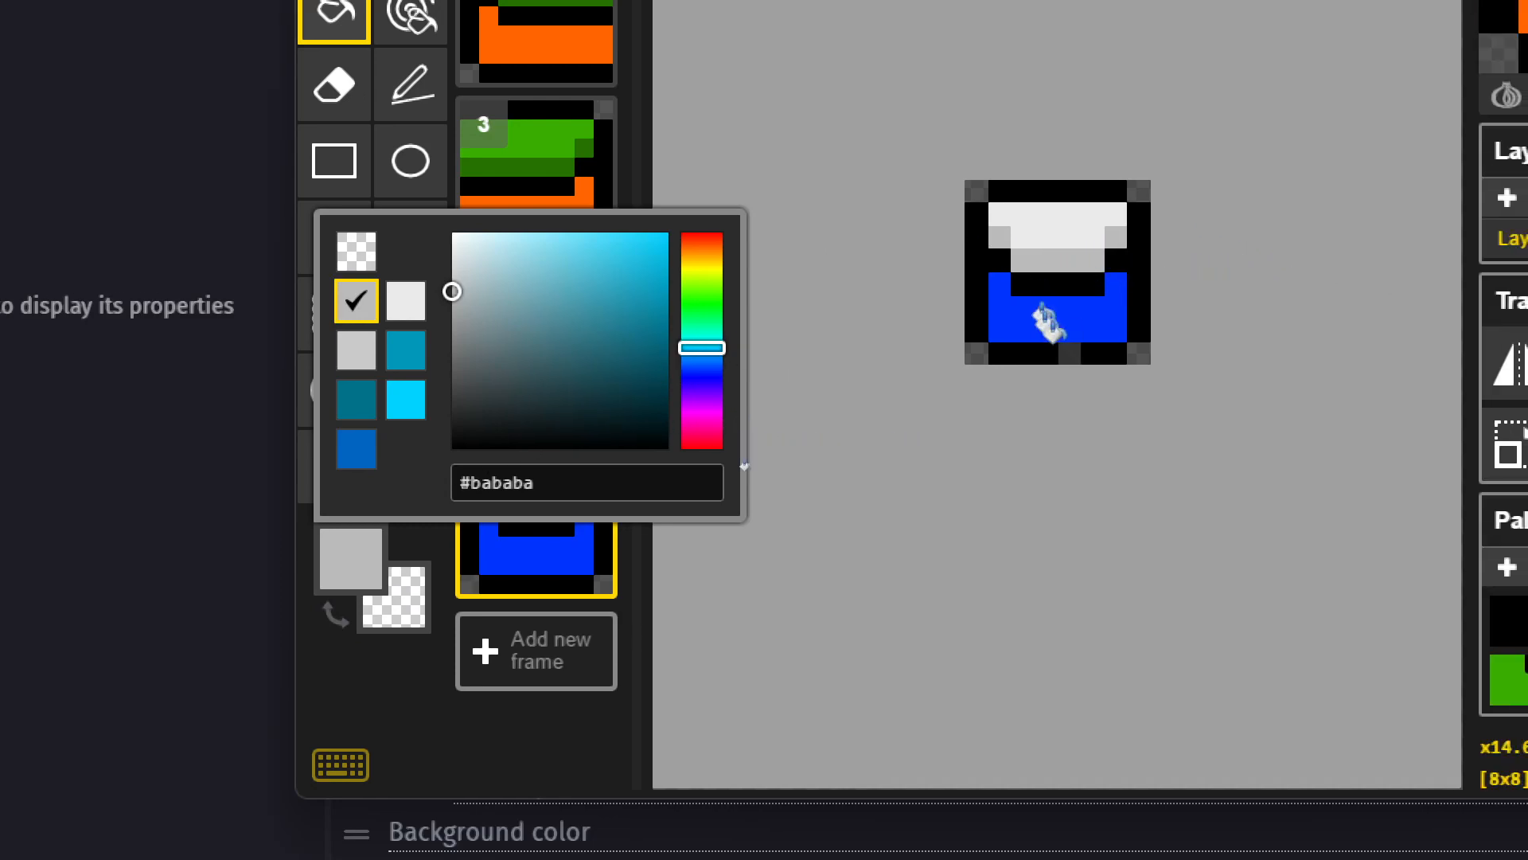
key(2)
key(3)
key(4)
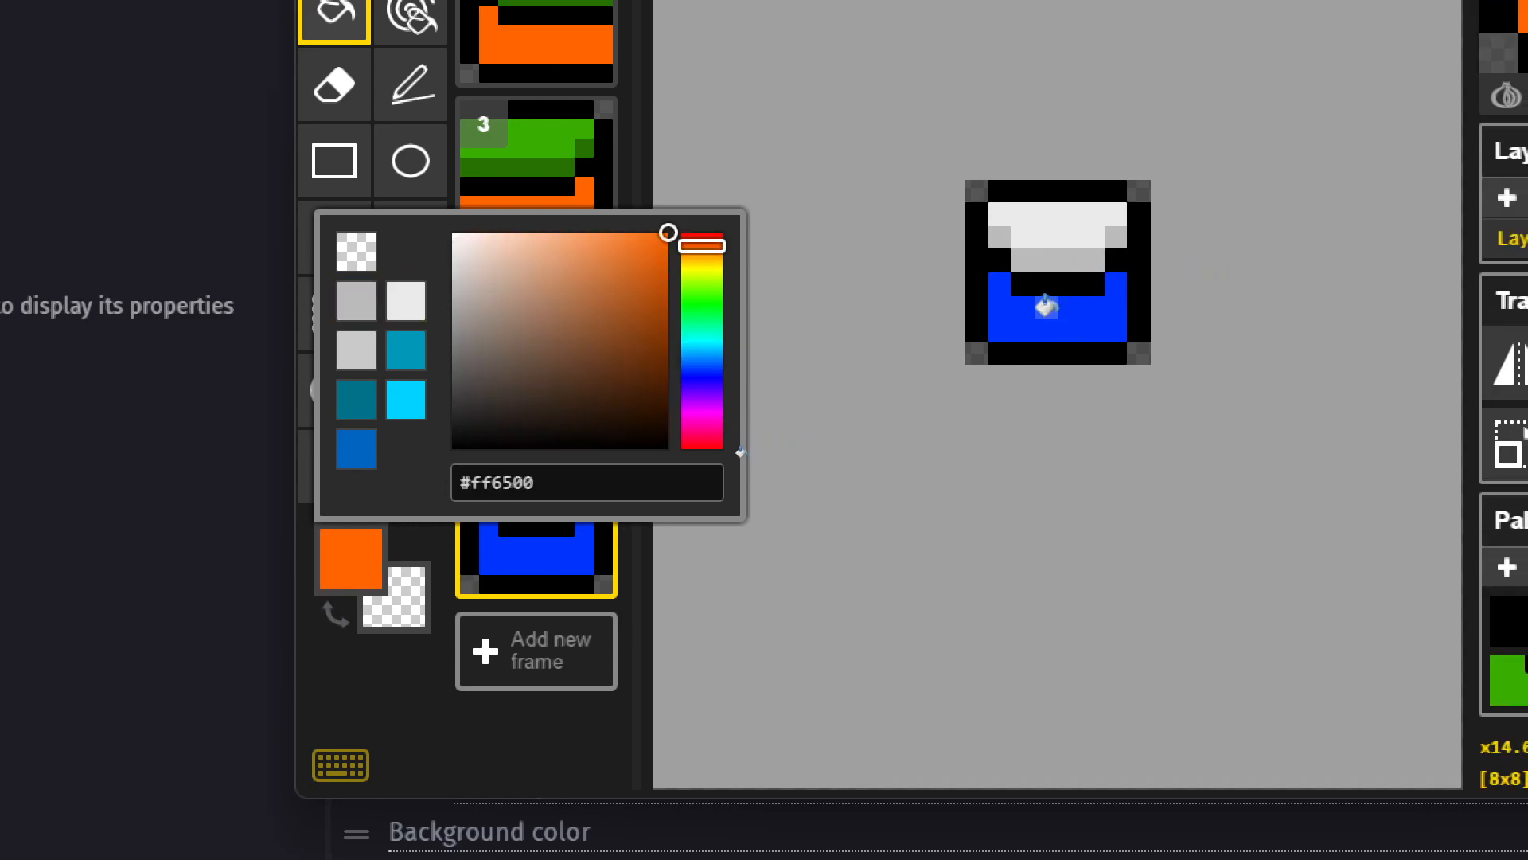
click(1045, 305)
scroll(1035, 363, down, 3)
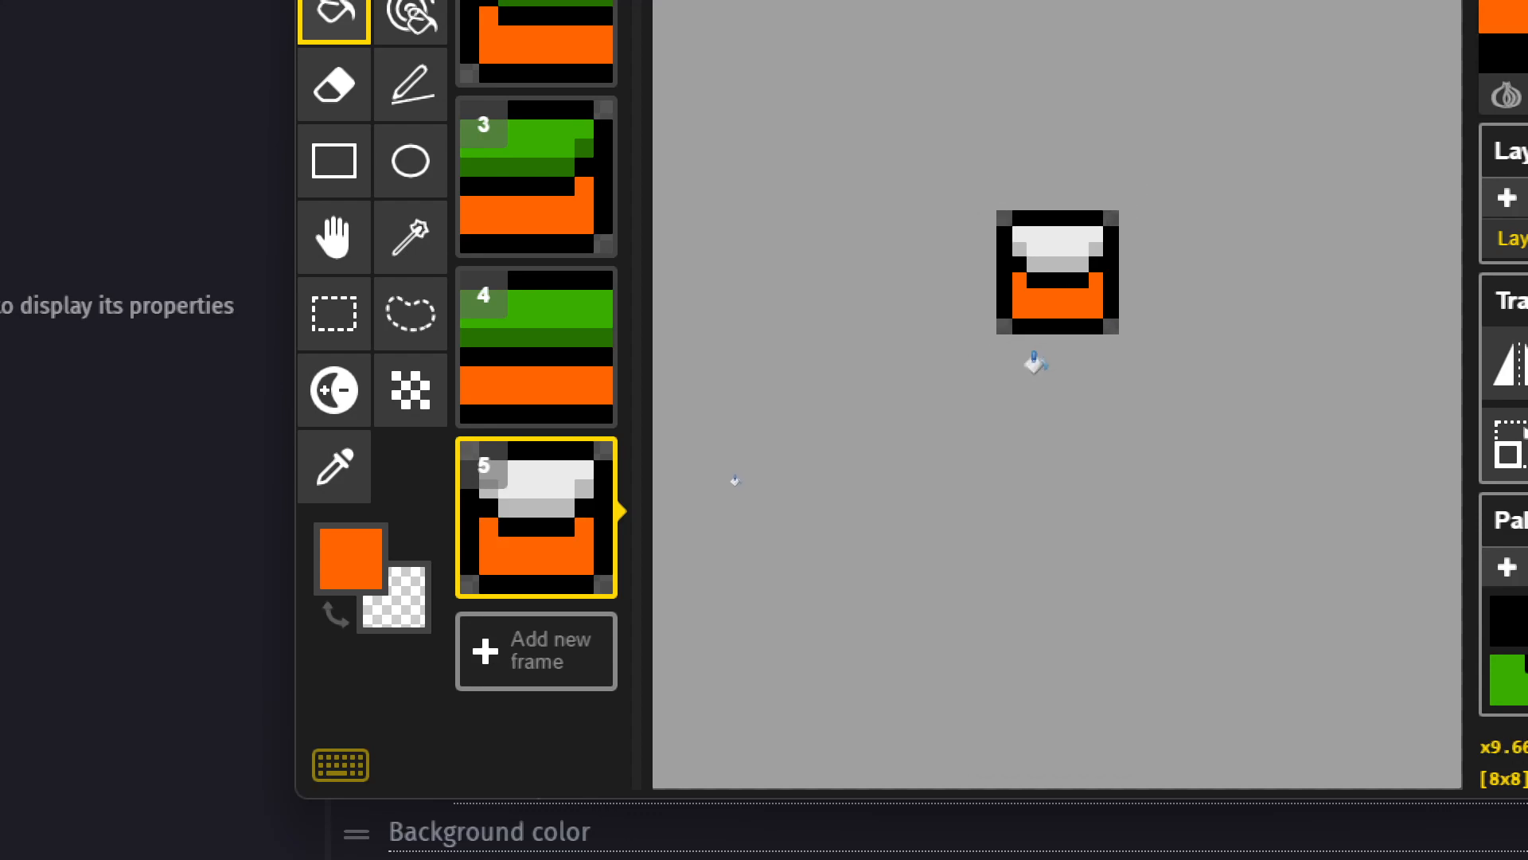
scroll(1035, 362, up, 5)
scroll(1035, 363, up, 1)
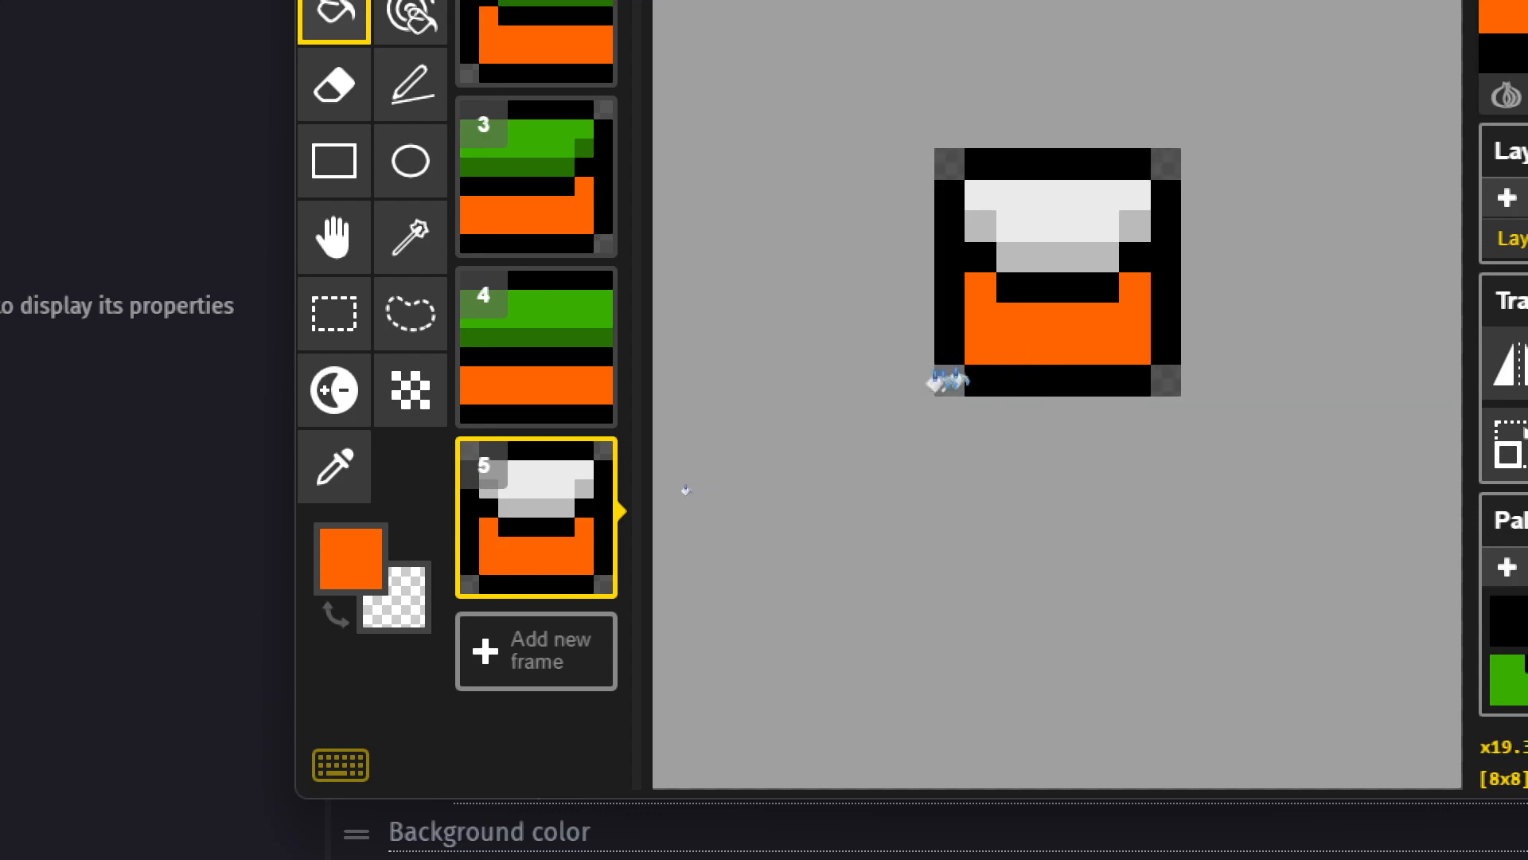
- Fill the lower body of frame 5 with teal #0097b8
key(2)
key(3)
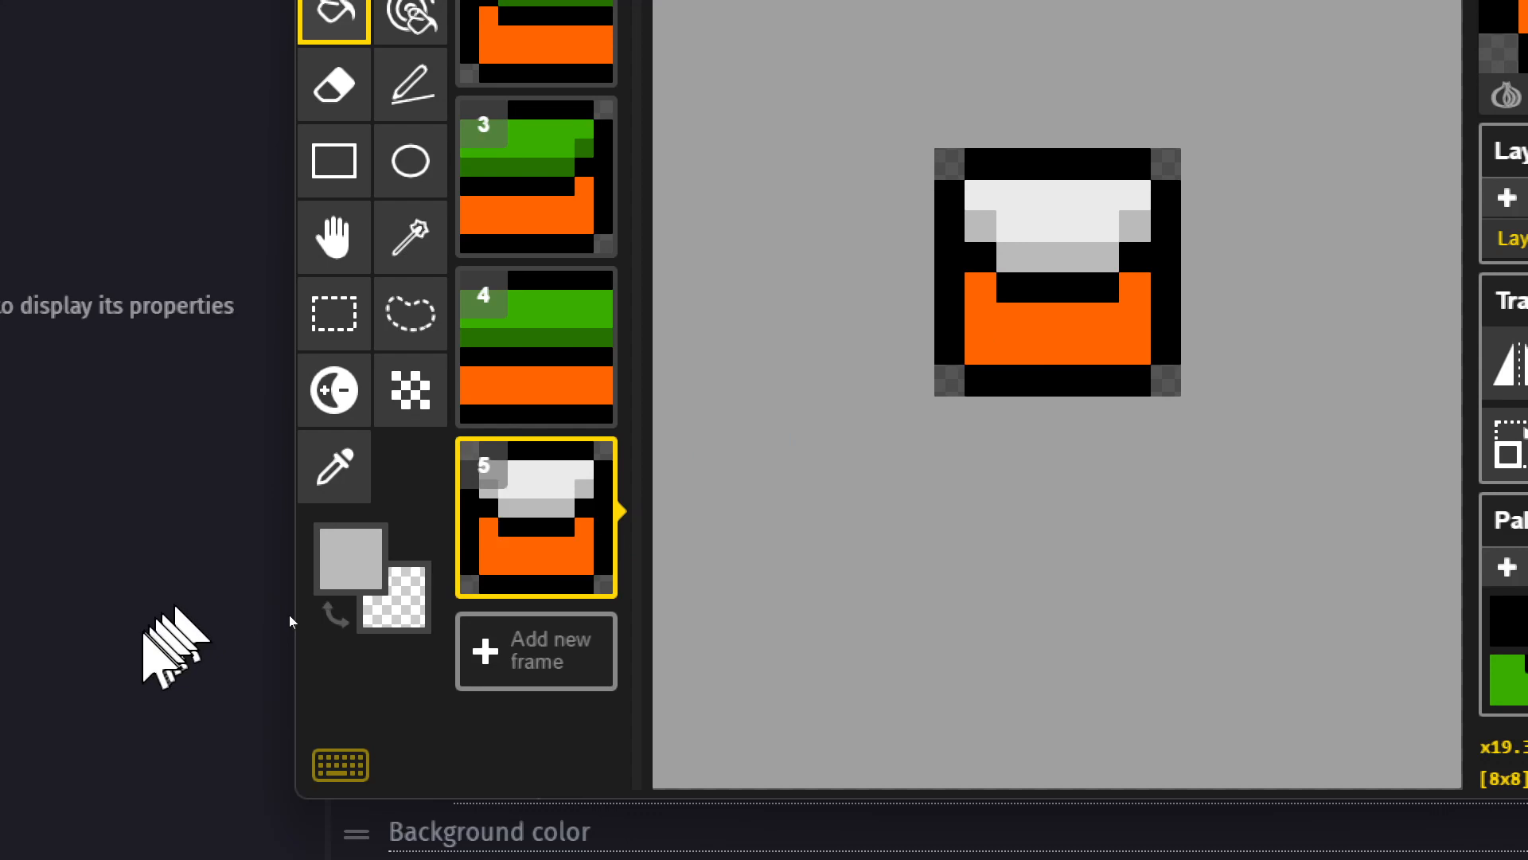
click(342, 579)
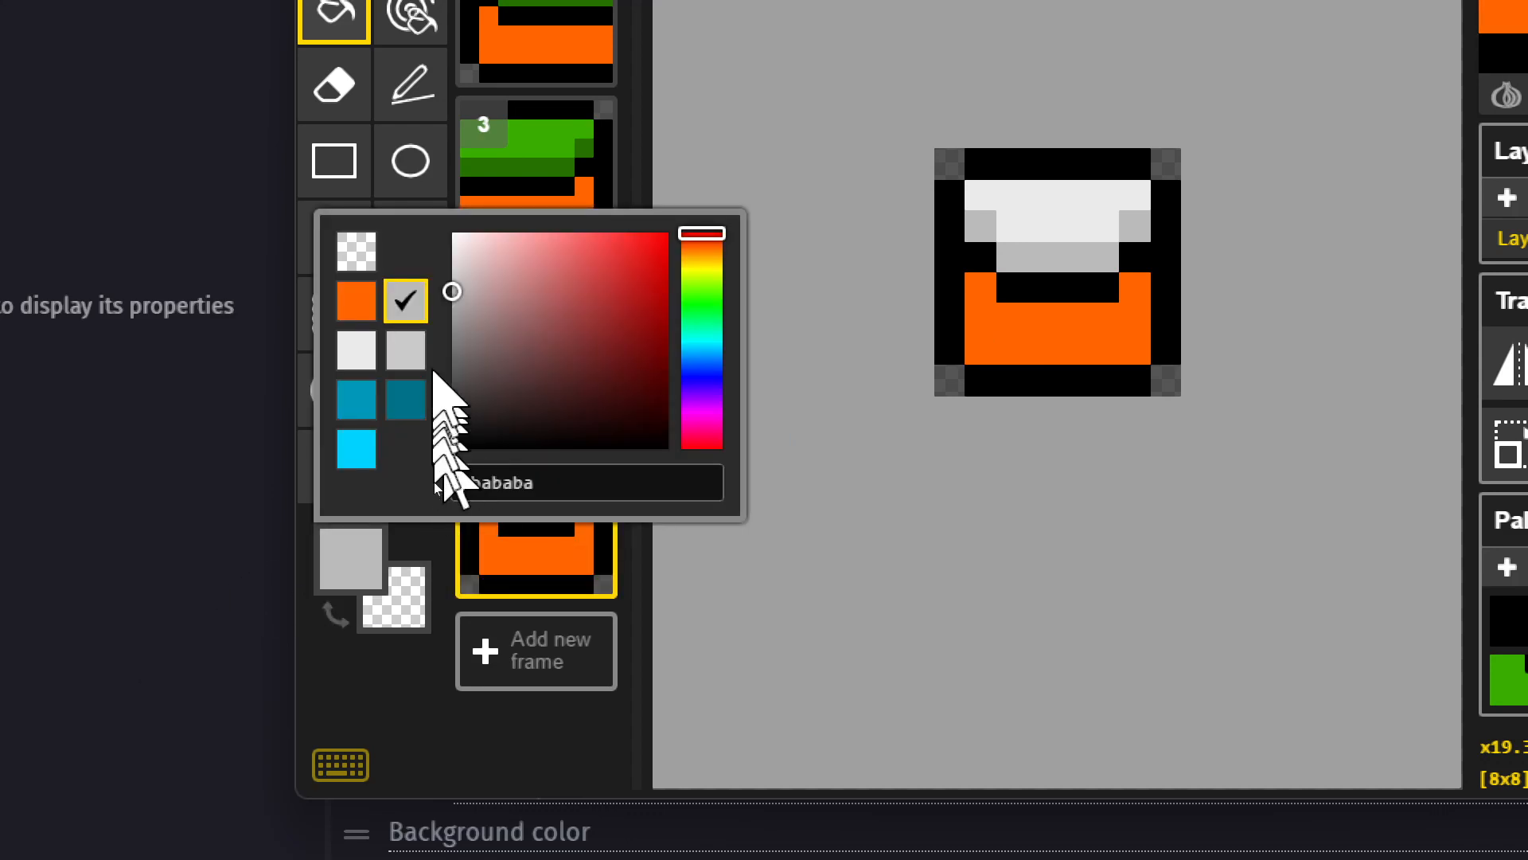
click(368, 399)
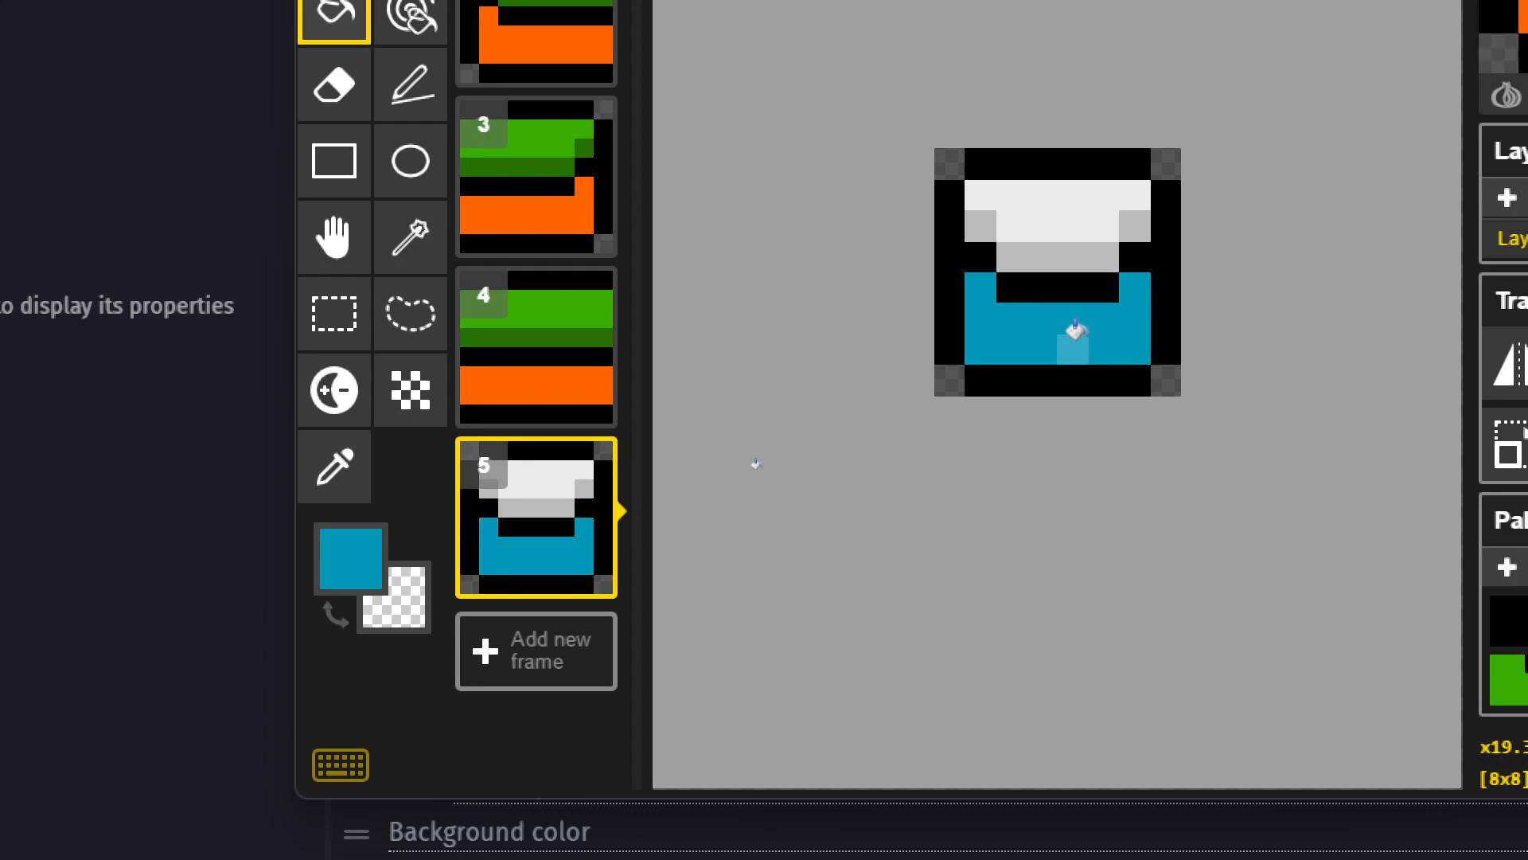
scroll(1070, 333, down, 5)
scroll(1043, 347, up, 2)
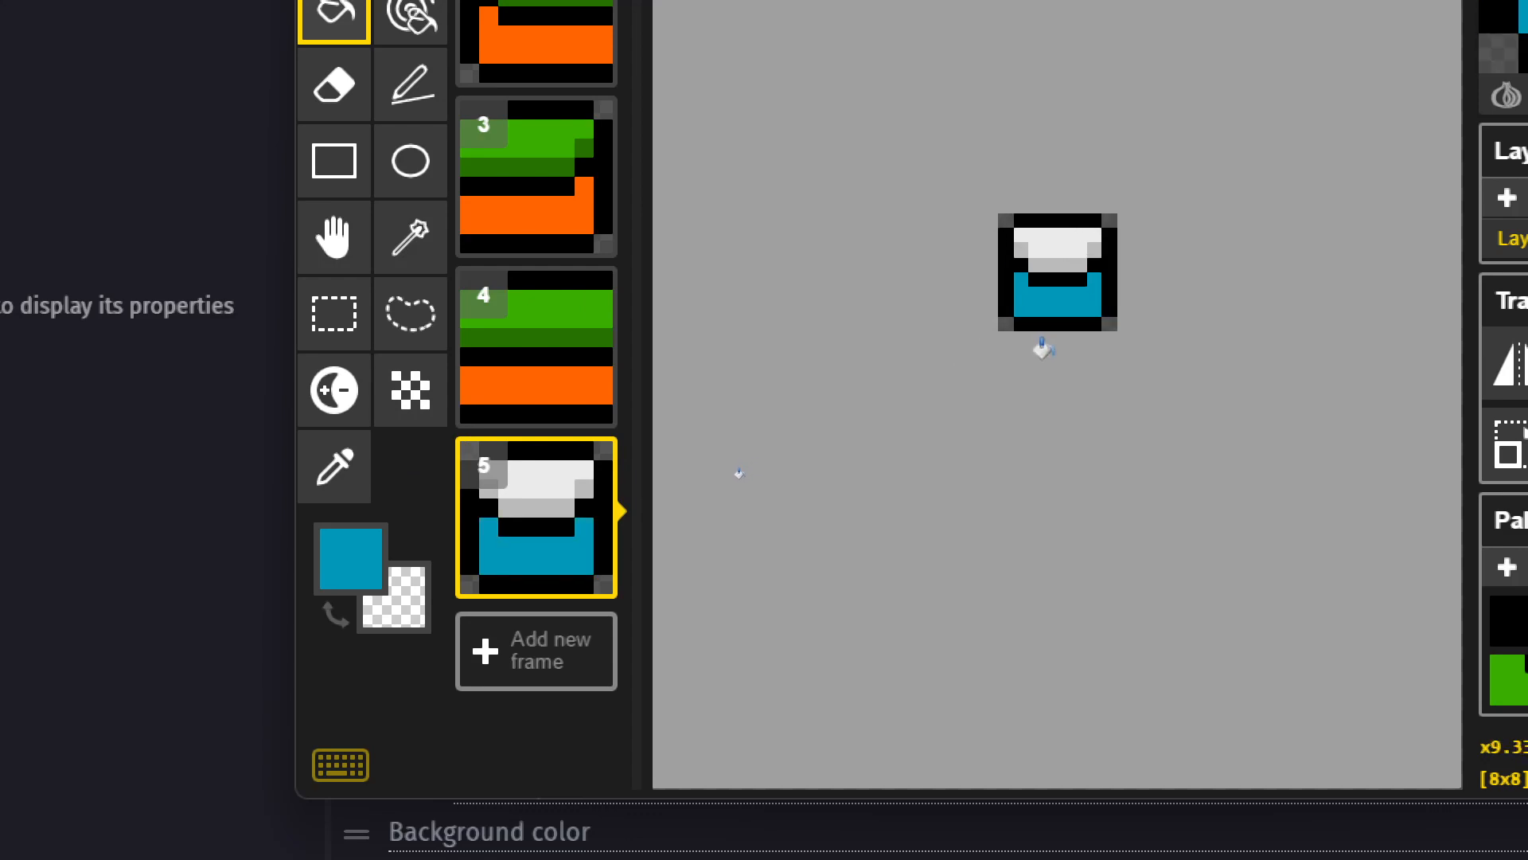
scroll(1043, 347, up, 3)
scroll(995, 390, down, 1)
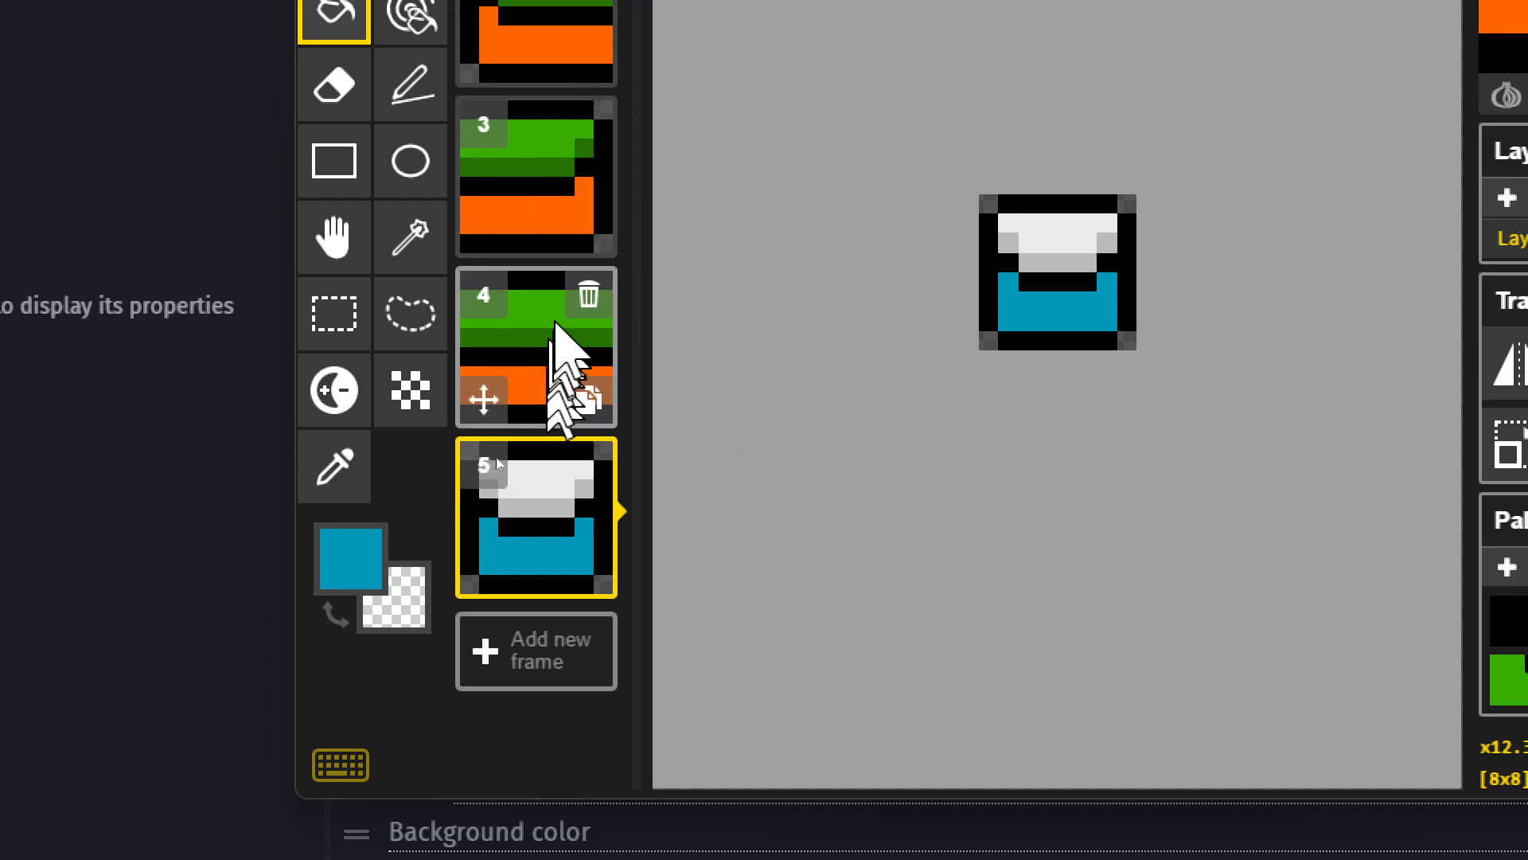
- Duplicate frame 4 and move the copy to the end, after the grey and teal frame
click(589, 400)
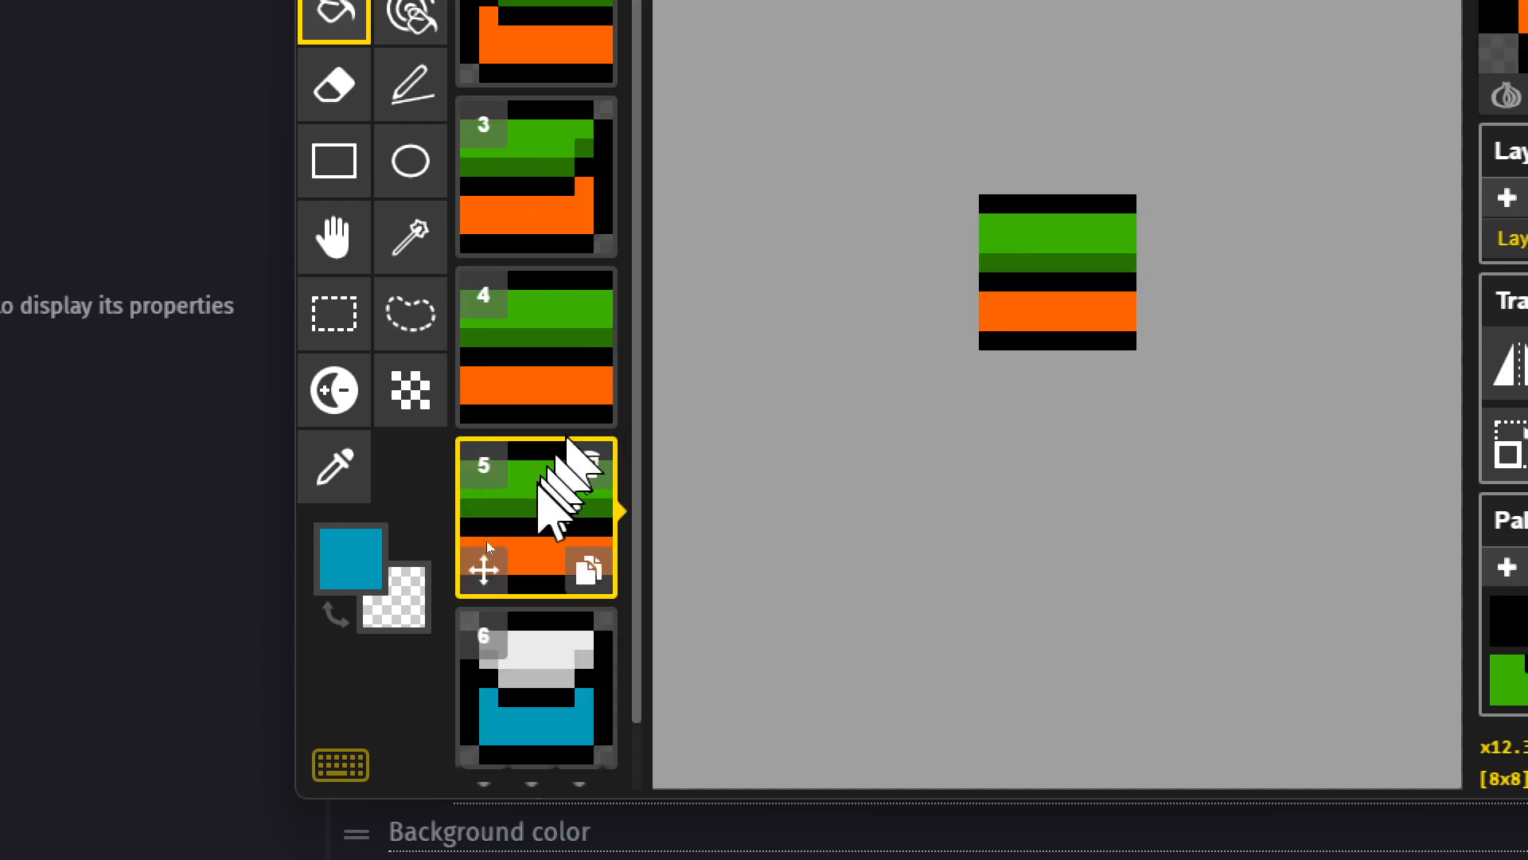
drag(522, 541, 512, 641)
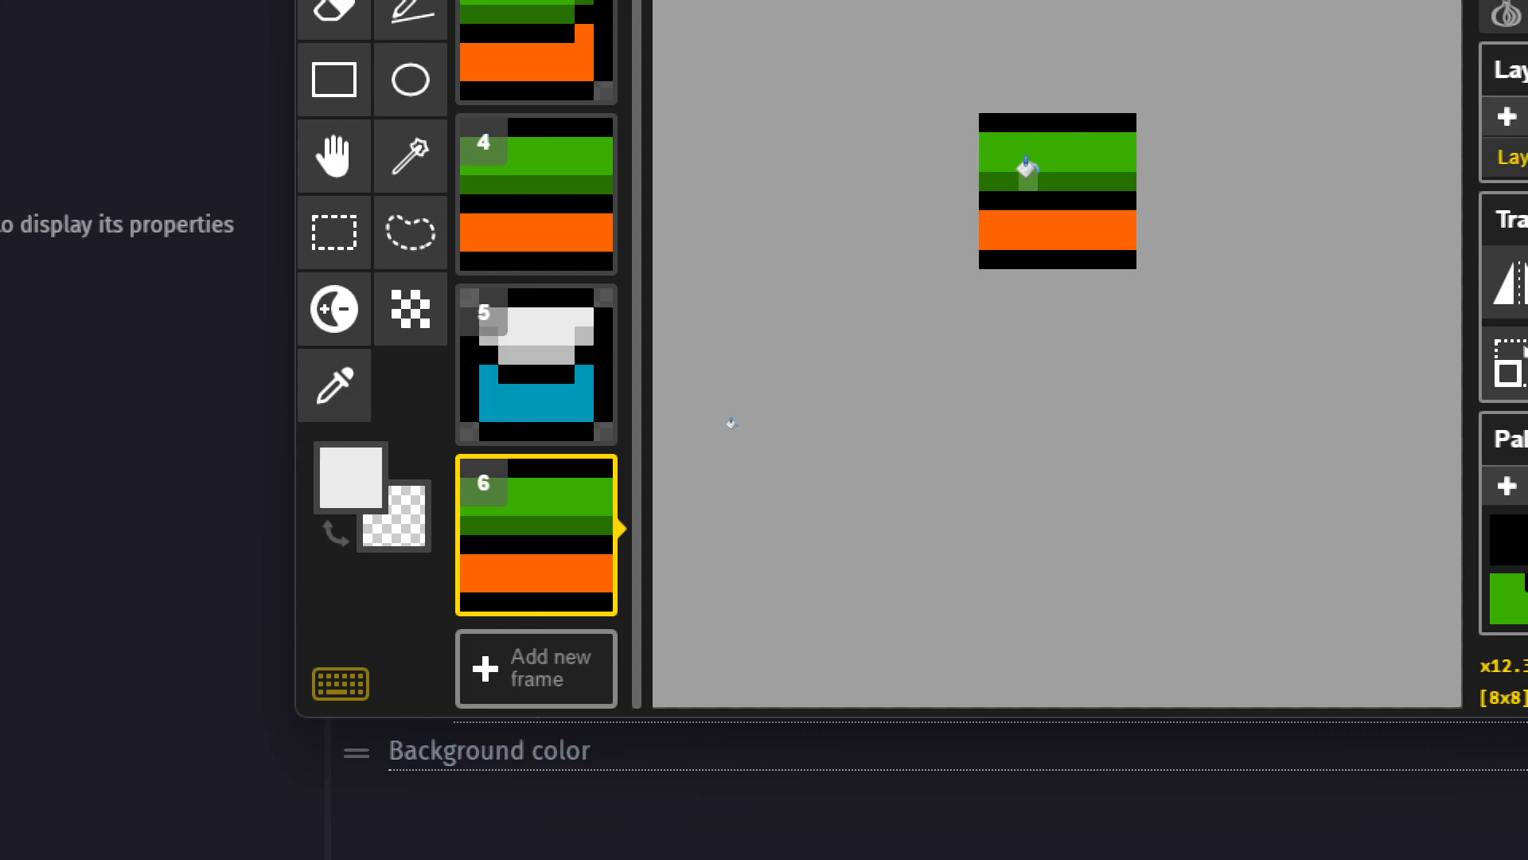
- Fill frame 6's light green stripe with the near-white and its dark green stripe with the grey from frame 5
scroll(1026, 167, up, 2)
click(1015, 139)
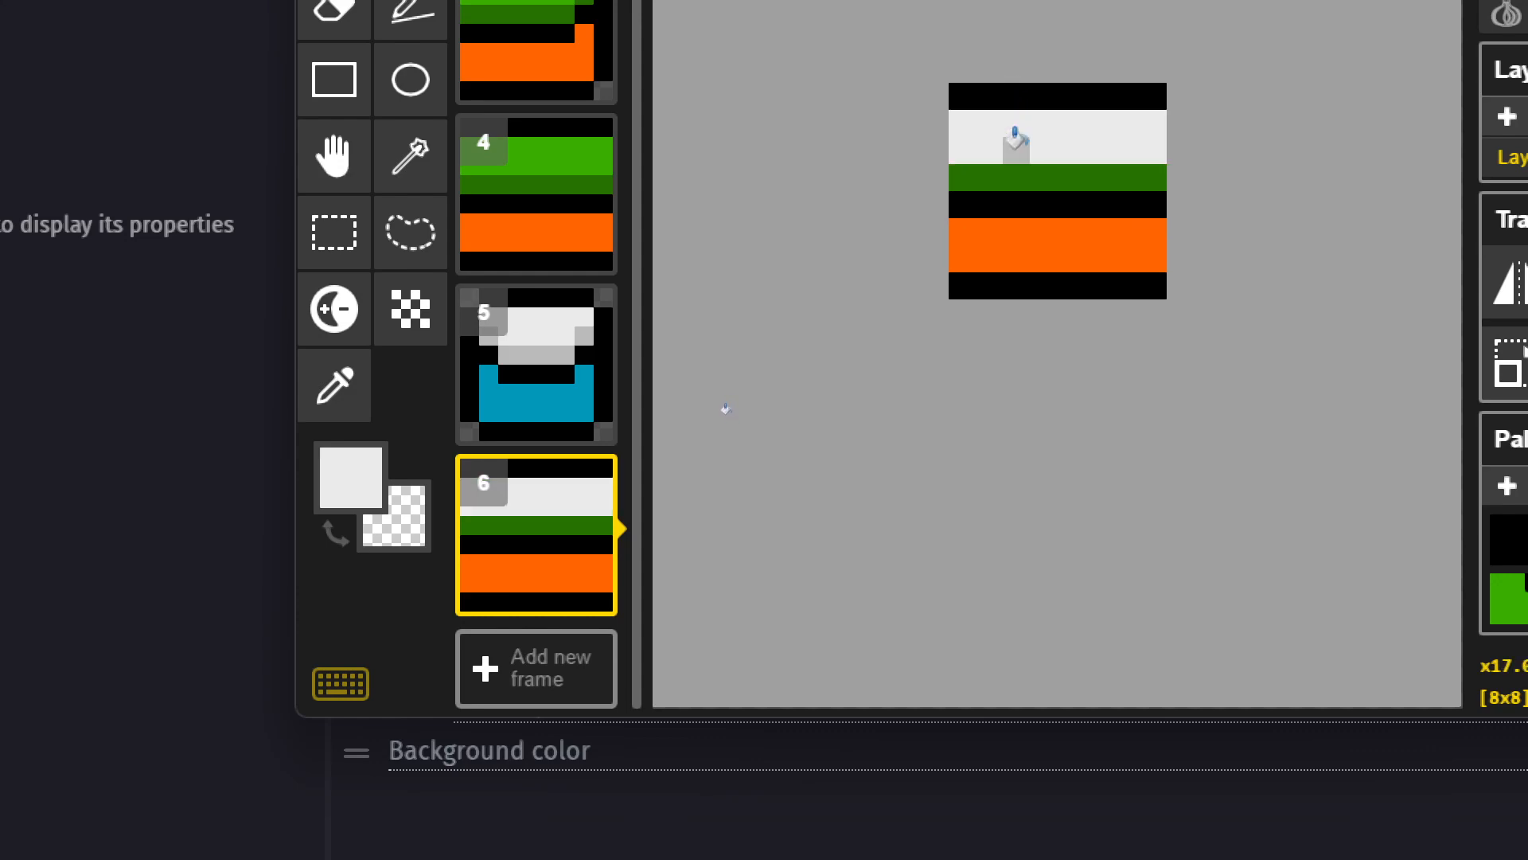
click(1013, 169)
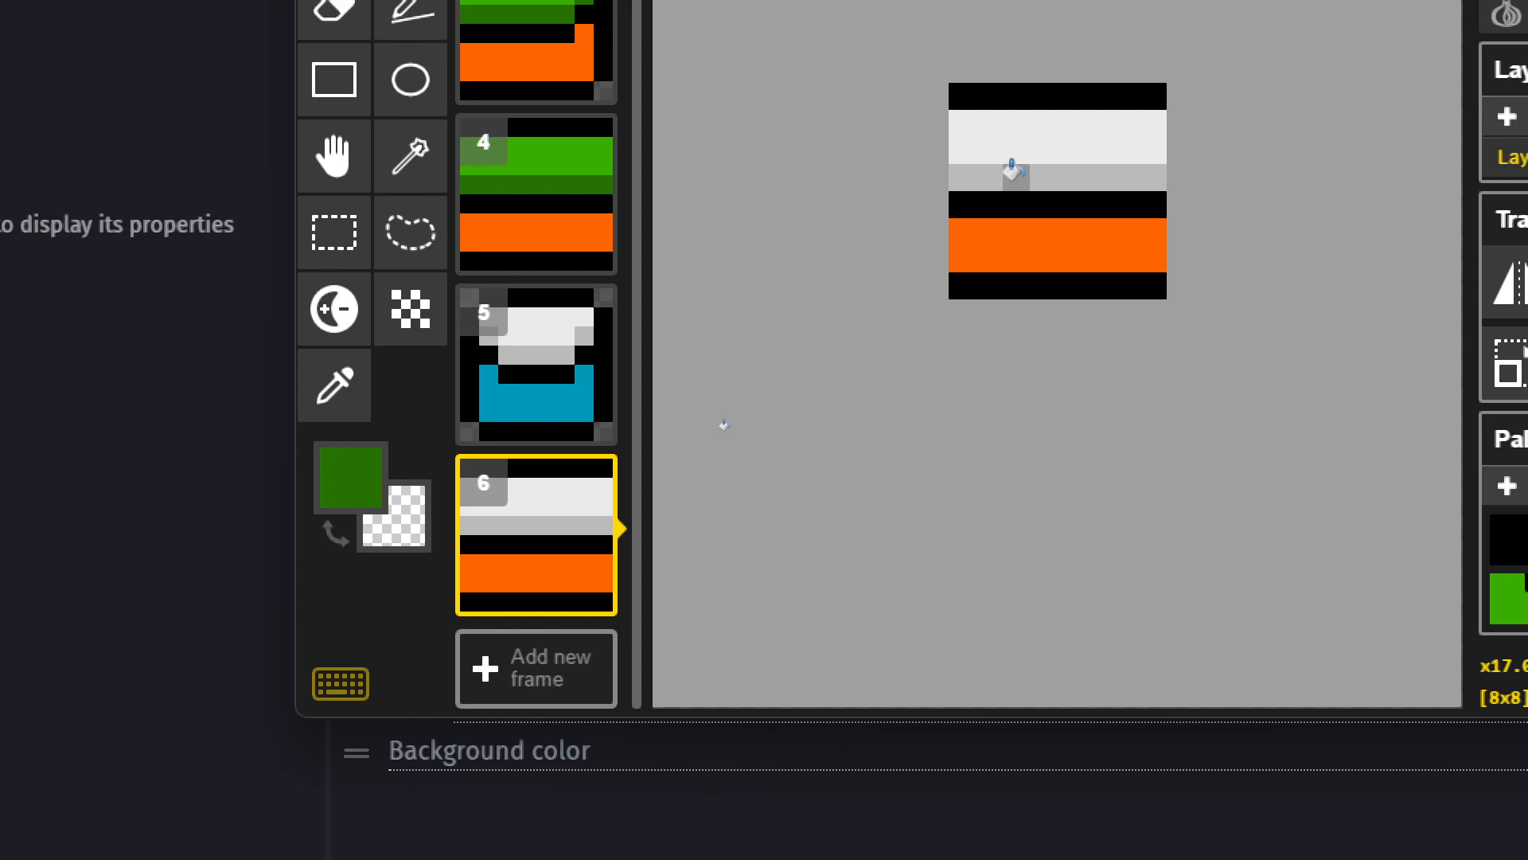
- Try dark green and bright green fills on the orange stripe of frame 6
key(6)
key(7)
click(1026, 231)
key(Up)
key(Down)
key(6)
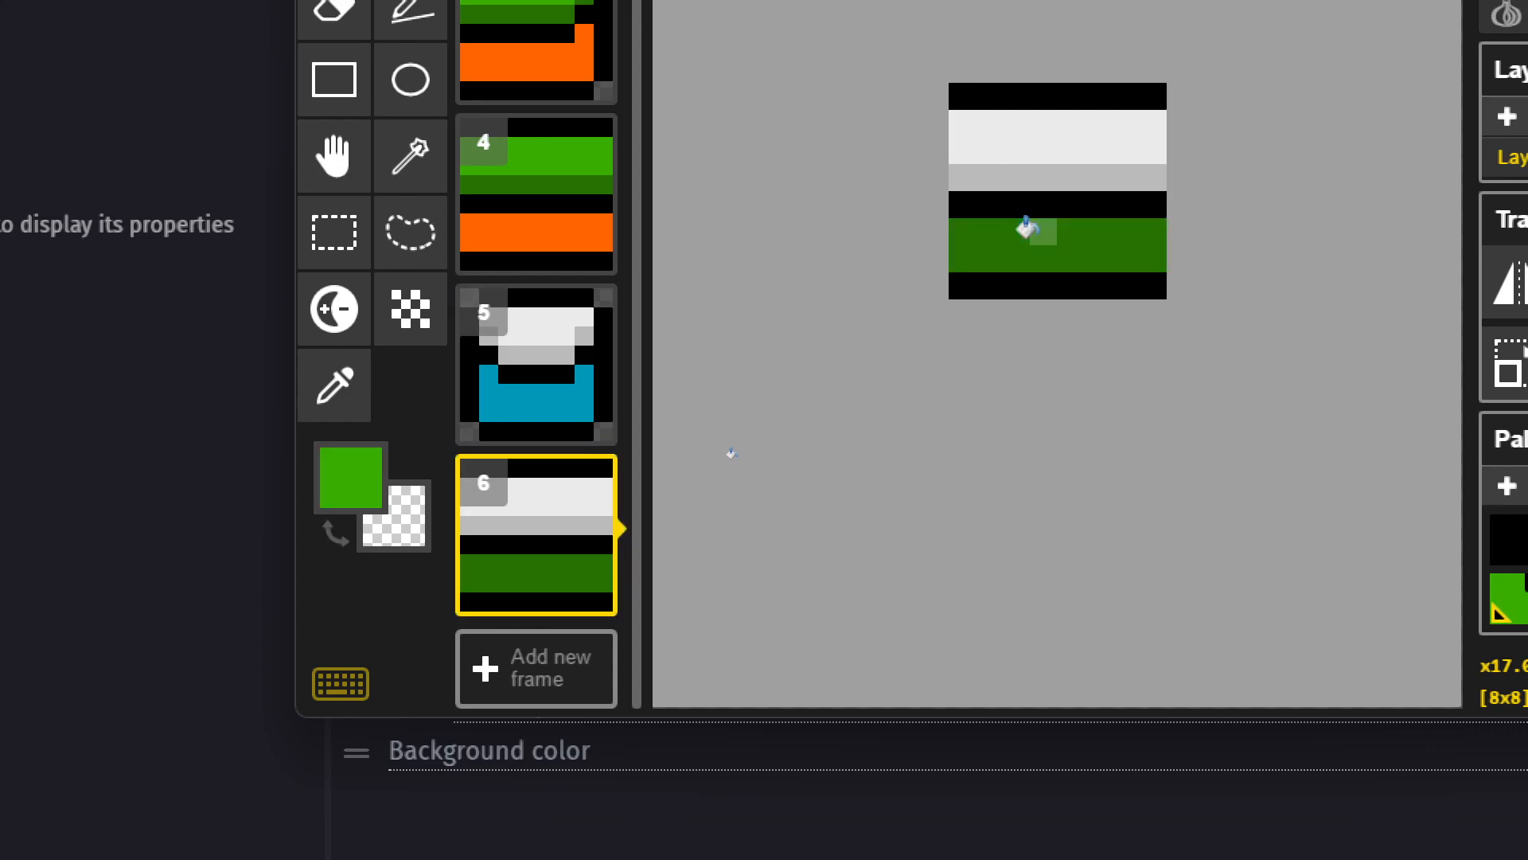
click(1027, 230)
key(5)
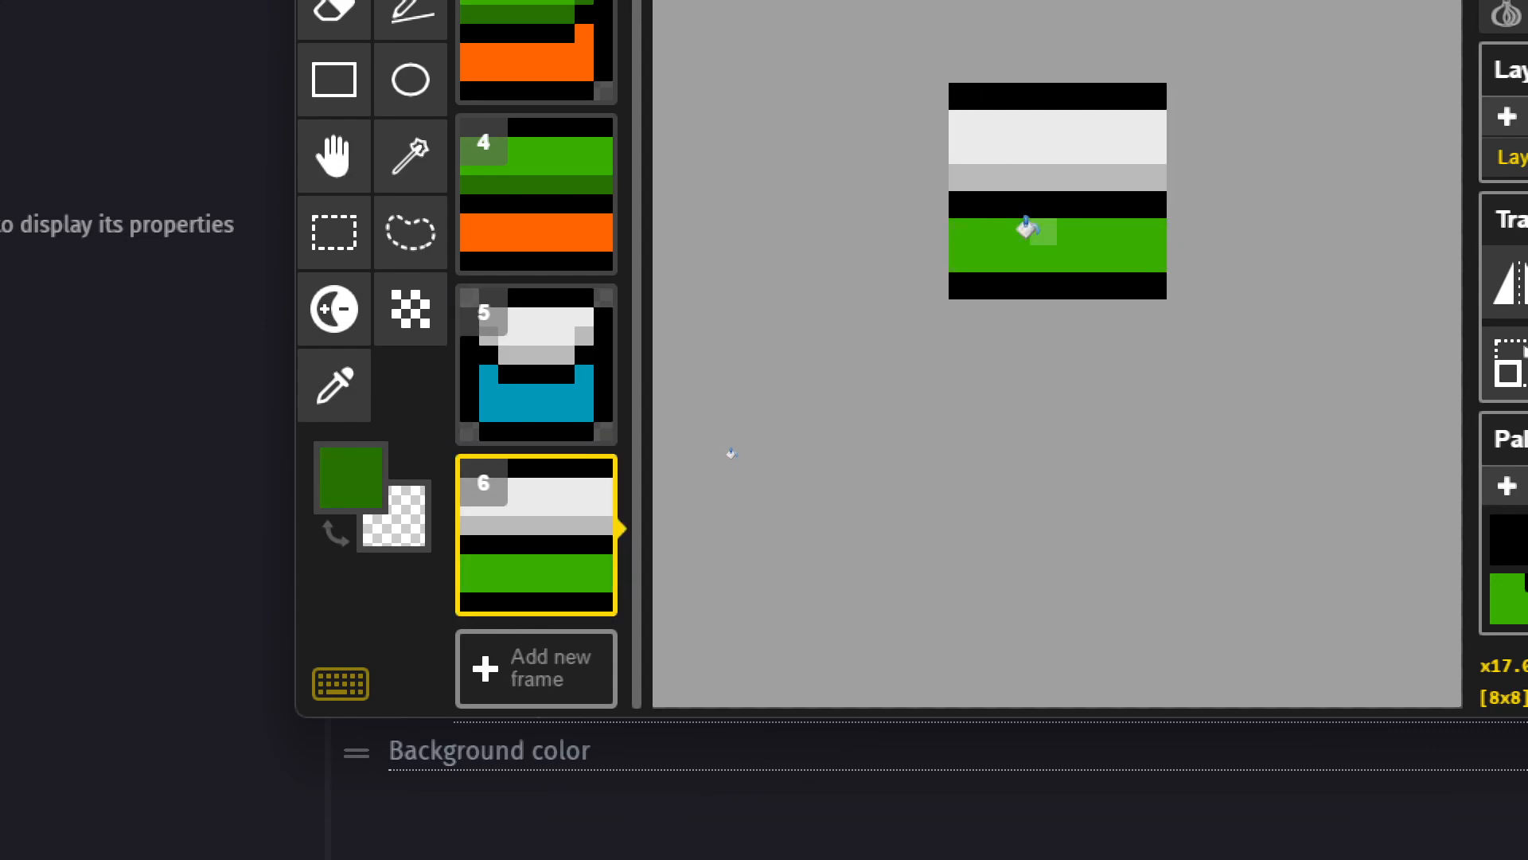
- Fill the lower stripe of frame 6 with the teal used on frame 5 and compare the two frames
key(6)
key(7)
click(1027, 230)
key(Up)
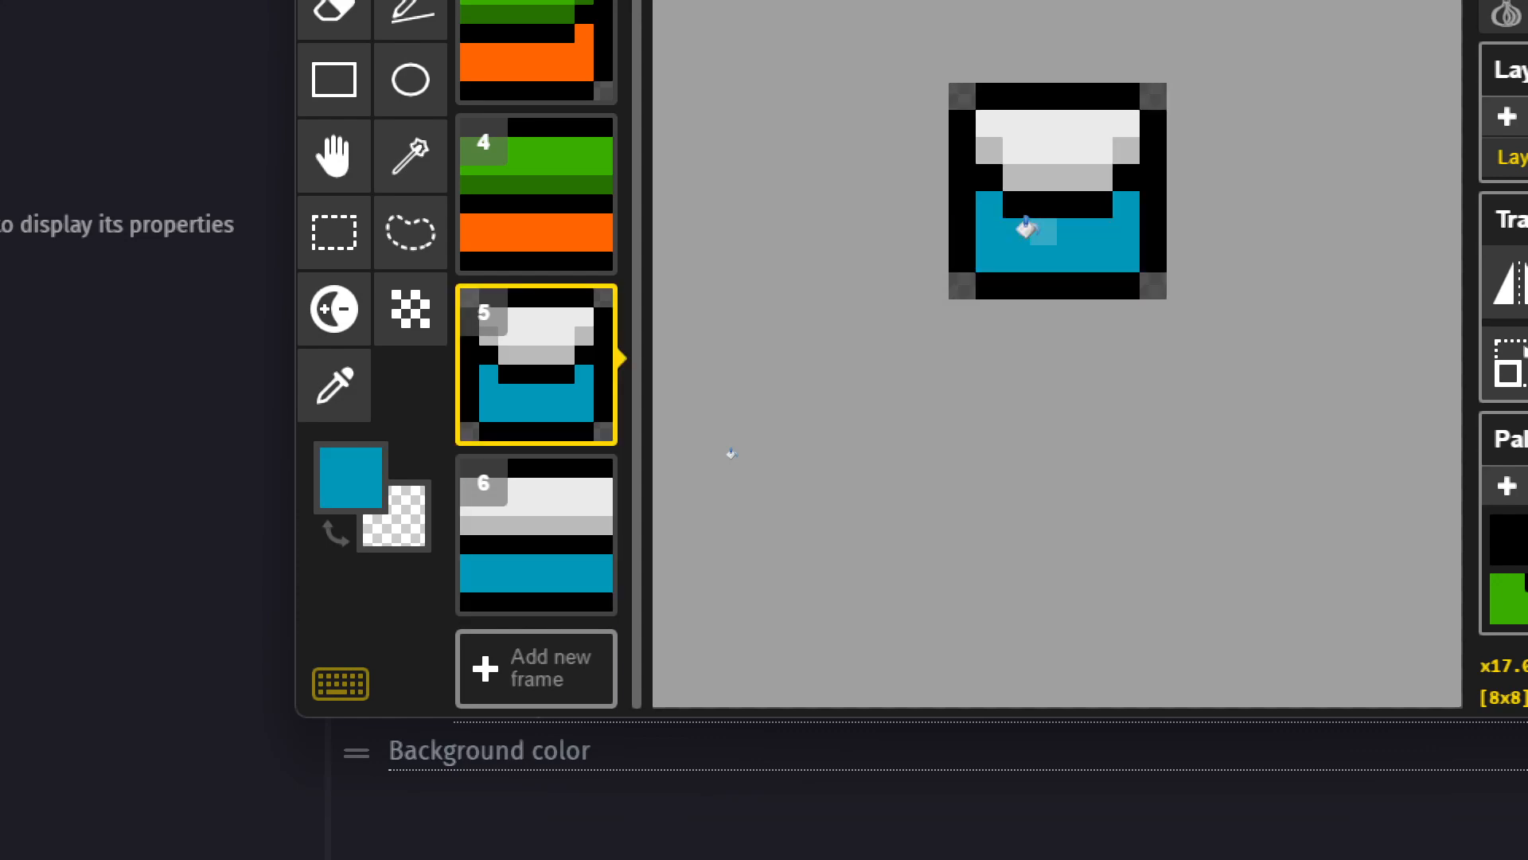
key(Down)
scroll(1027, 230, down, 2)
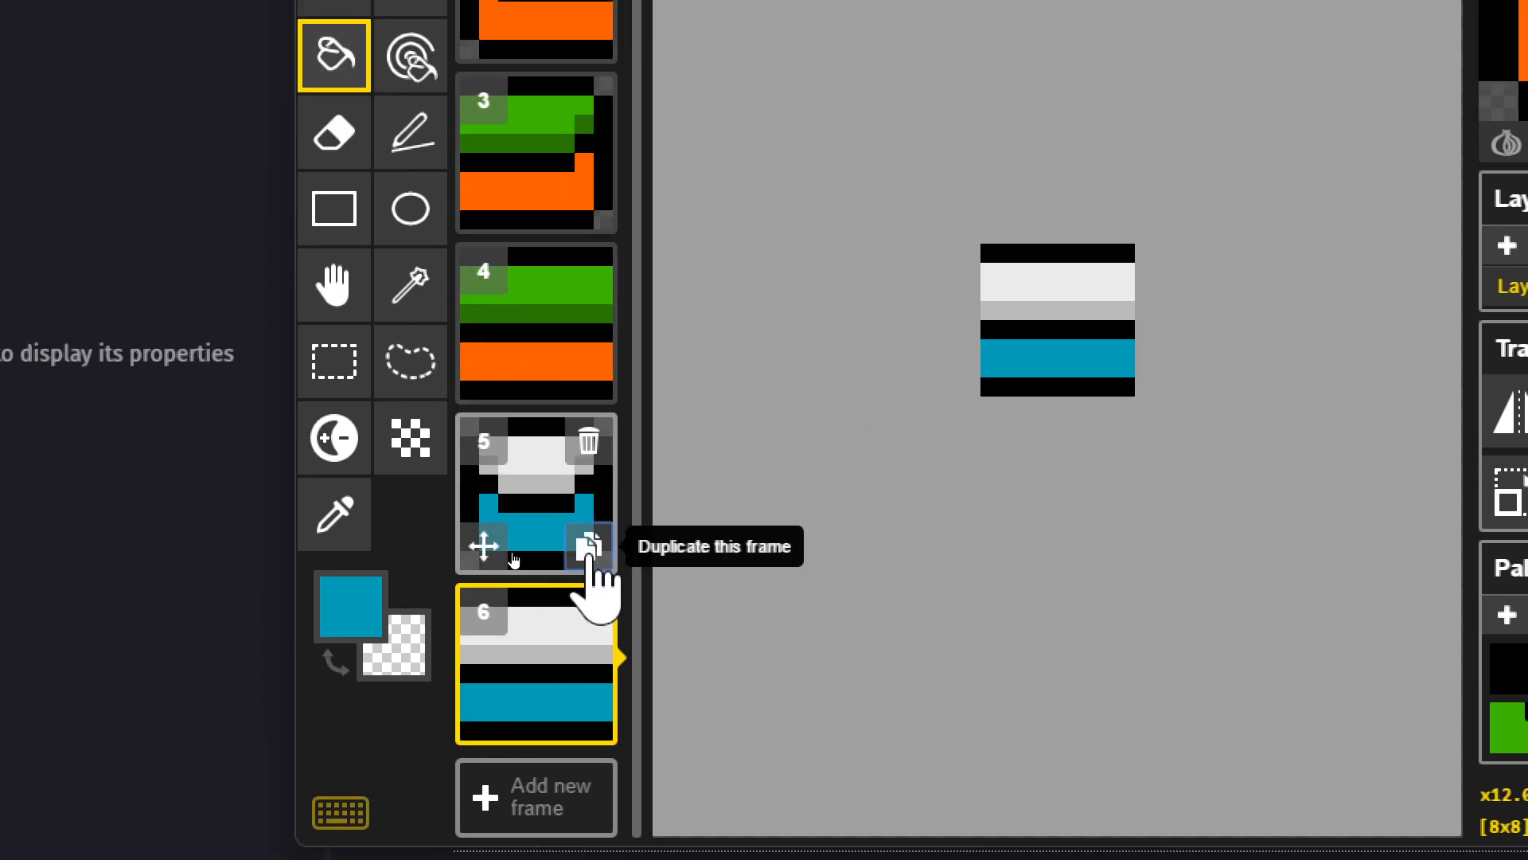
- Duplicate frame 5 and move the copy to the end as frame 7
click(589, 548)
drag(549, 482, 549, 547)
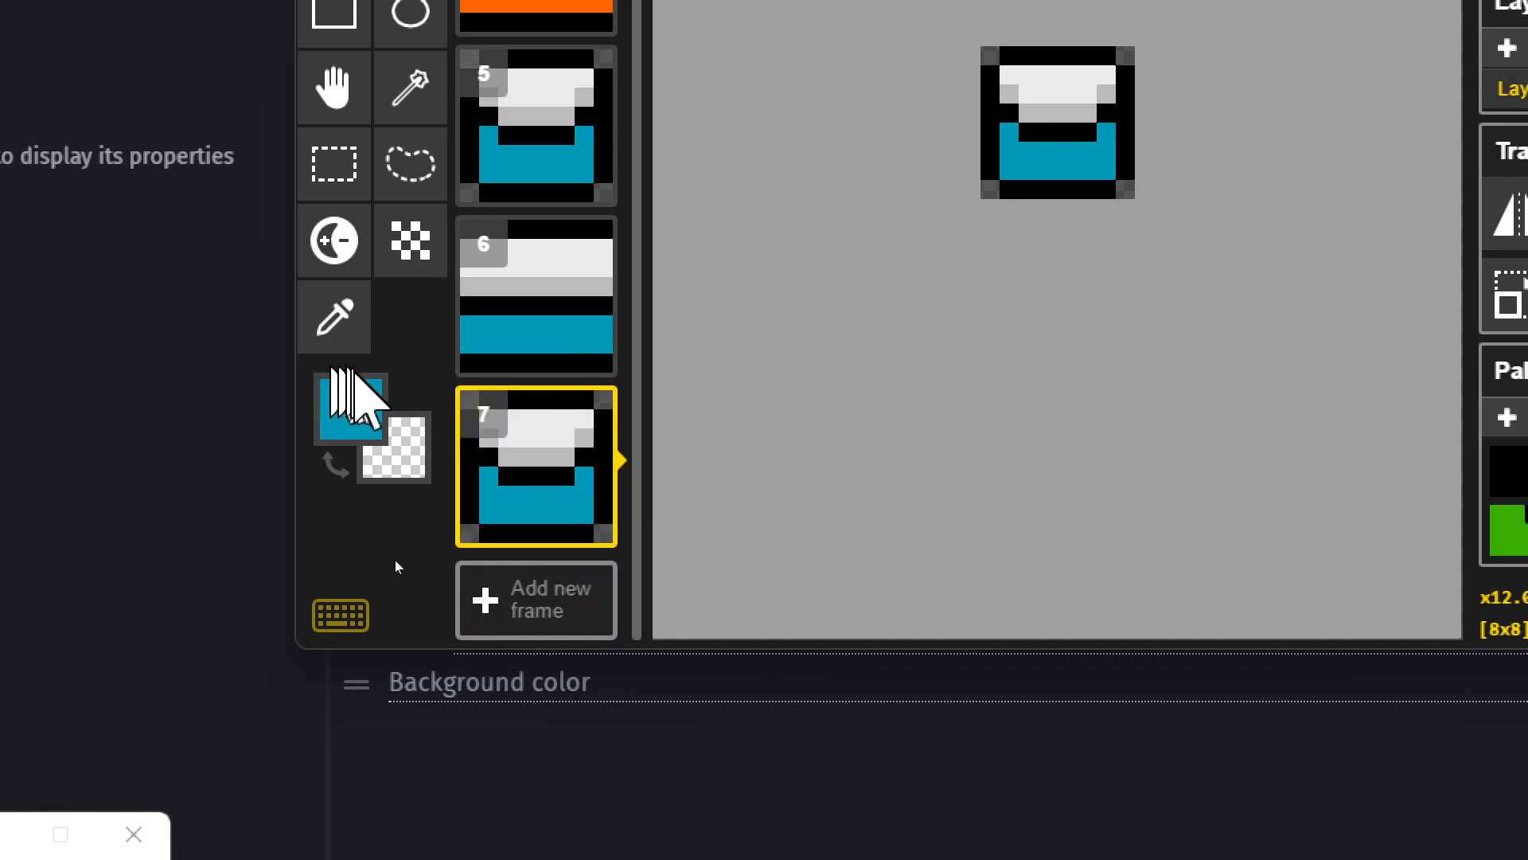
- Fill the near-white area of frame 7 with bright yellow #ffec00
click(351, 402)
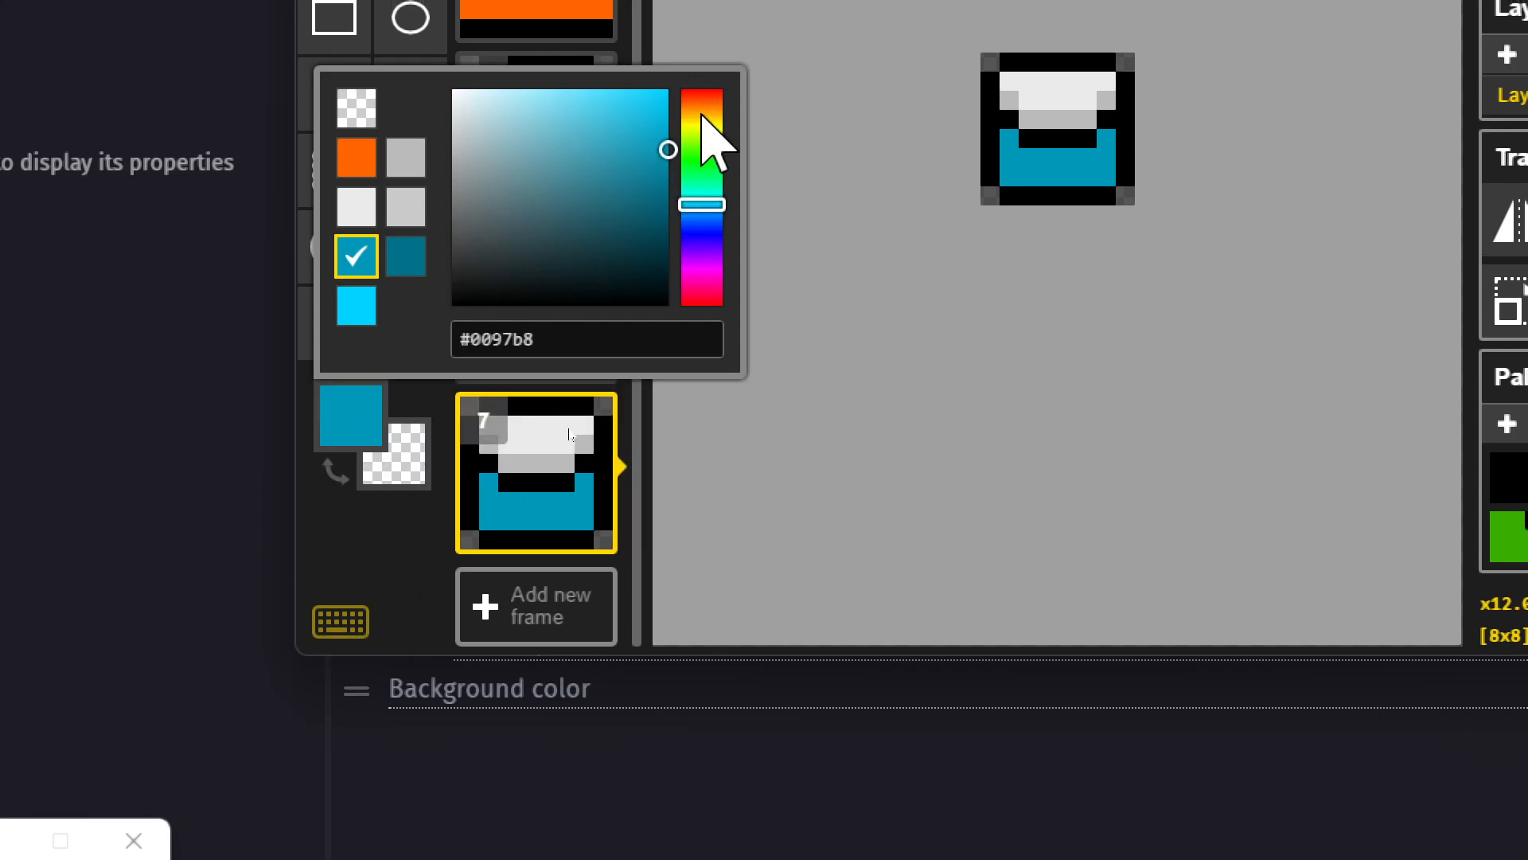
click(702, 116)
mouse_move(706, 116)
mouse_down()
mouse_move(713, 150)
mouse_move(721, 128)
mouse_up()
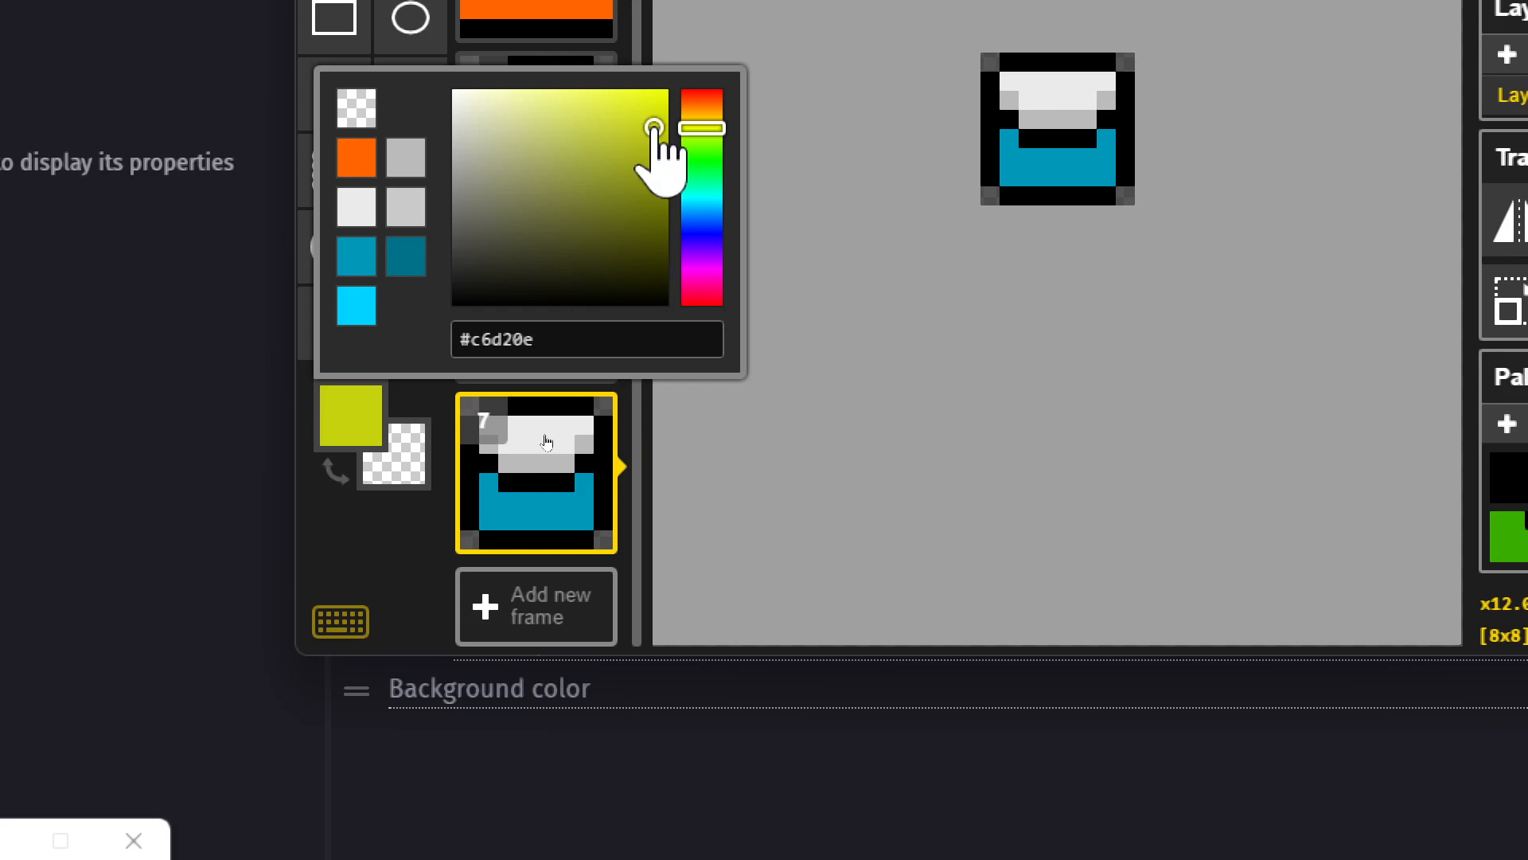
drag(646, 124, 700, 84)
click(714, 123)
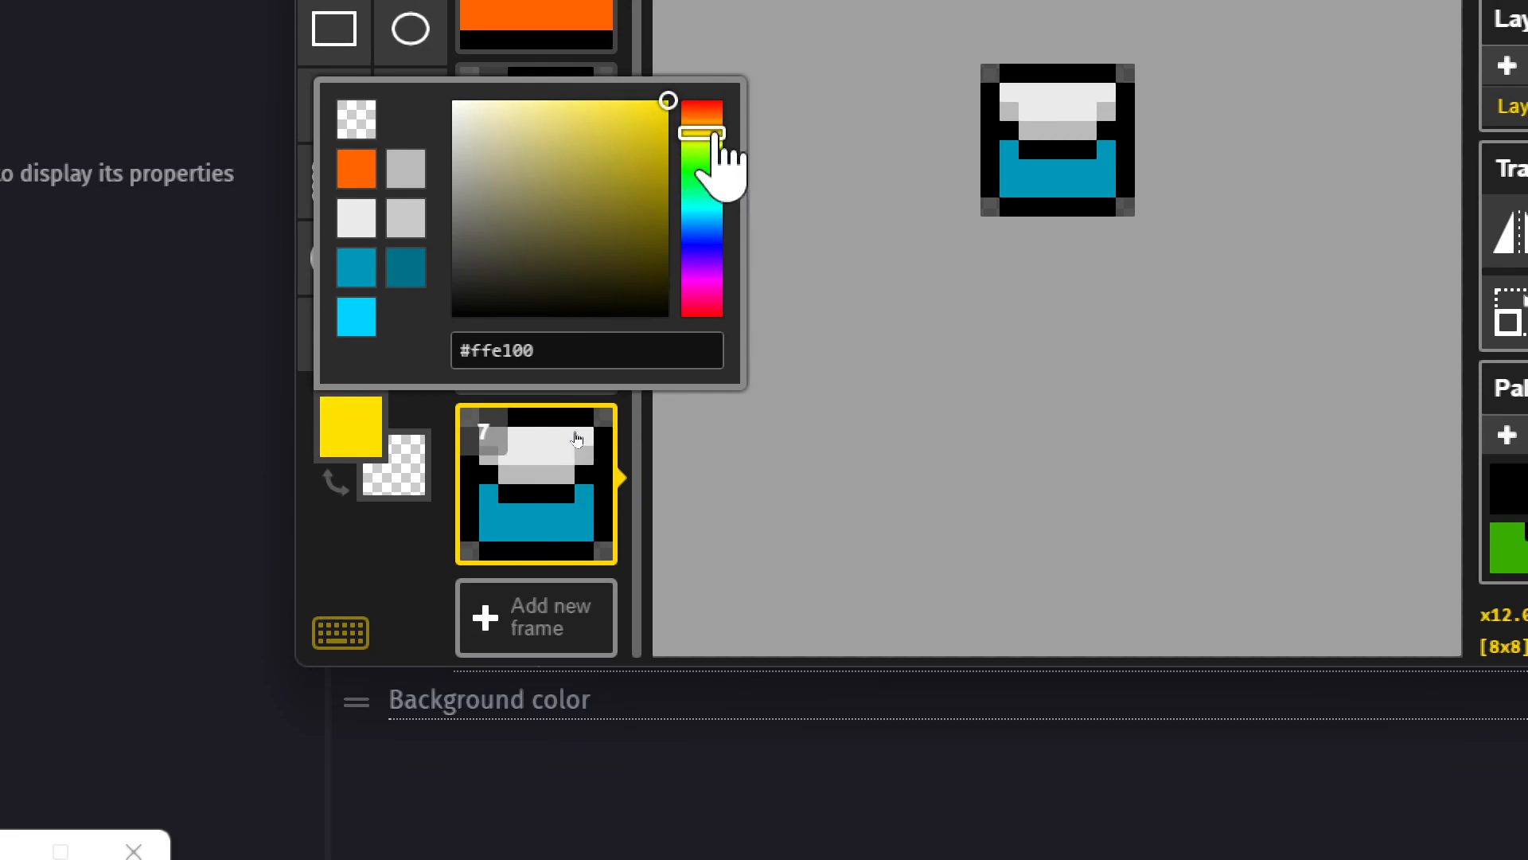
mouse_move(714, 136)
mouse_down()
mouse_move(708, 186)
mouse_move(704, 124)
mouse_move(710, 137)
mouse_up()
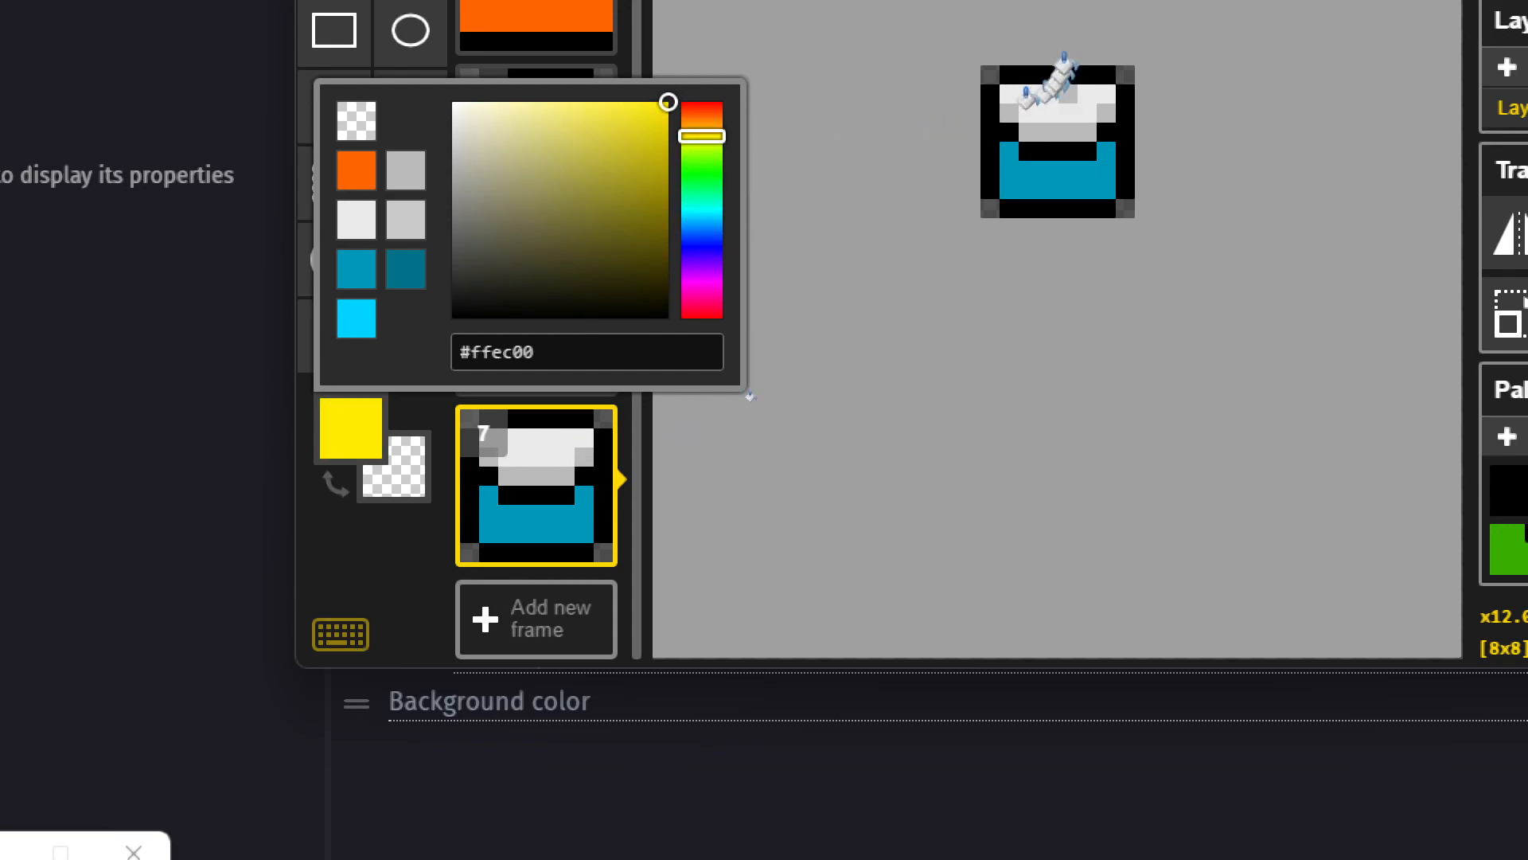
click(1055, 118)
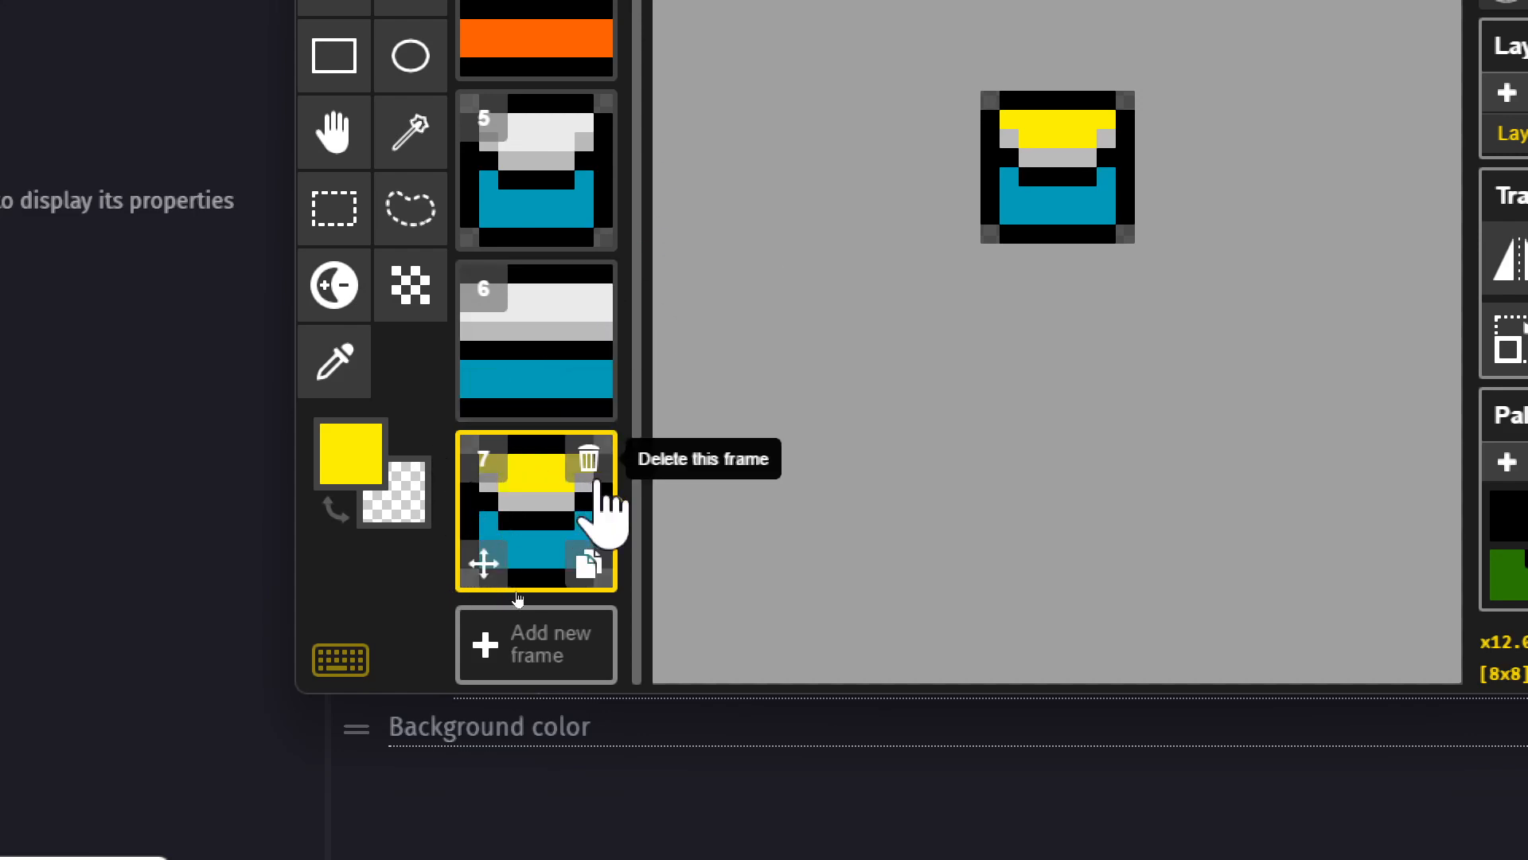
- Fill the grey band and the two grey side pixels of frame 7 with golden yellow #ffca00
click(354, 462)
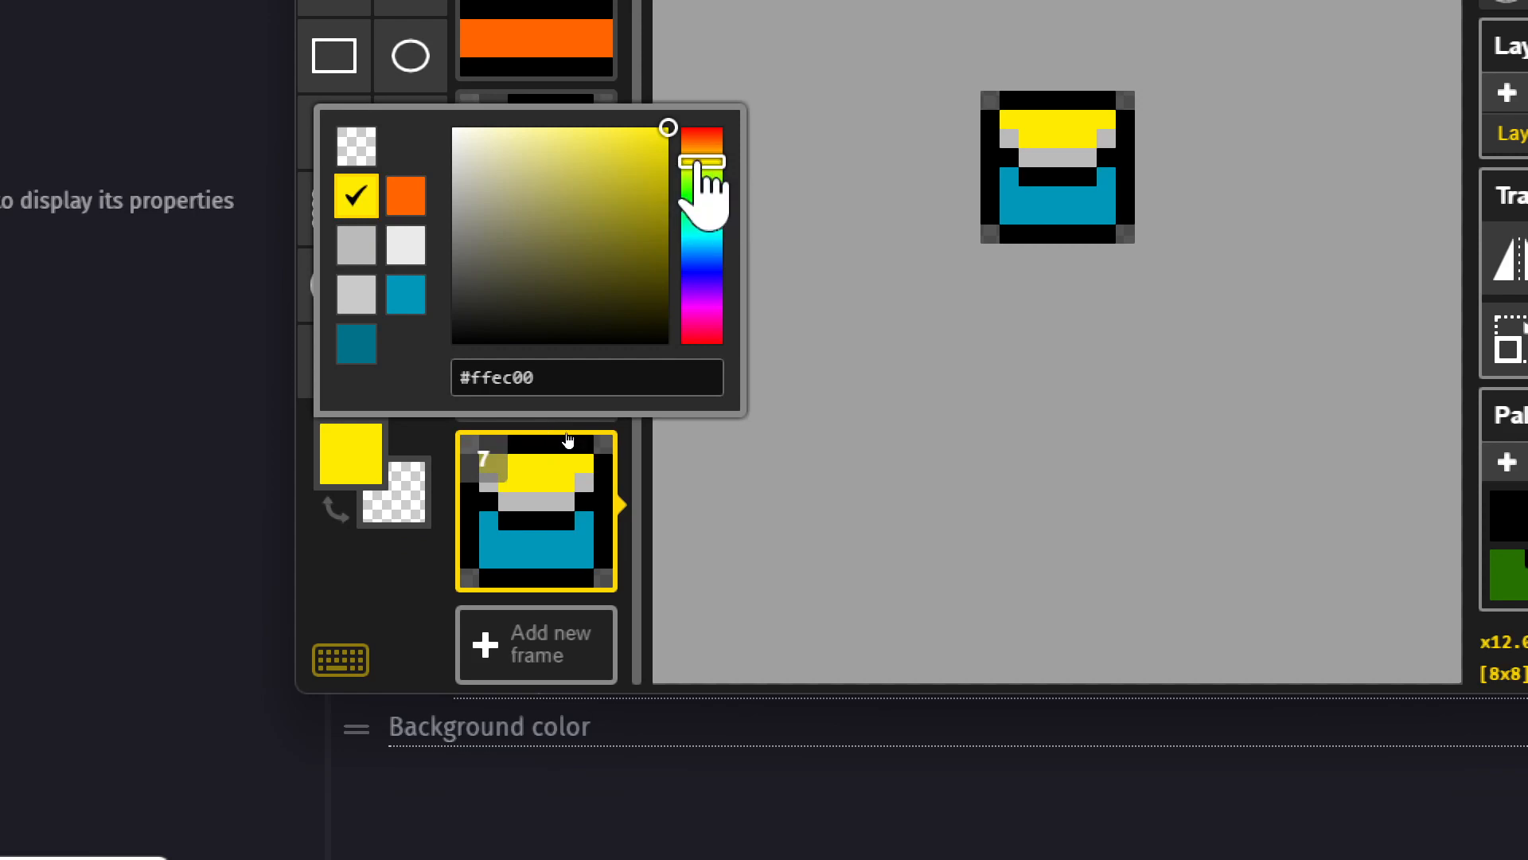
drag(698, 162, 697, 157)
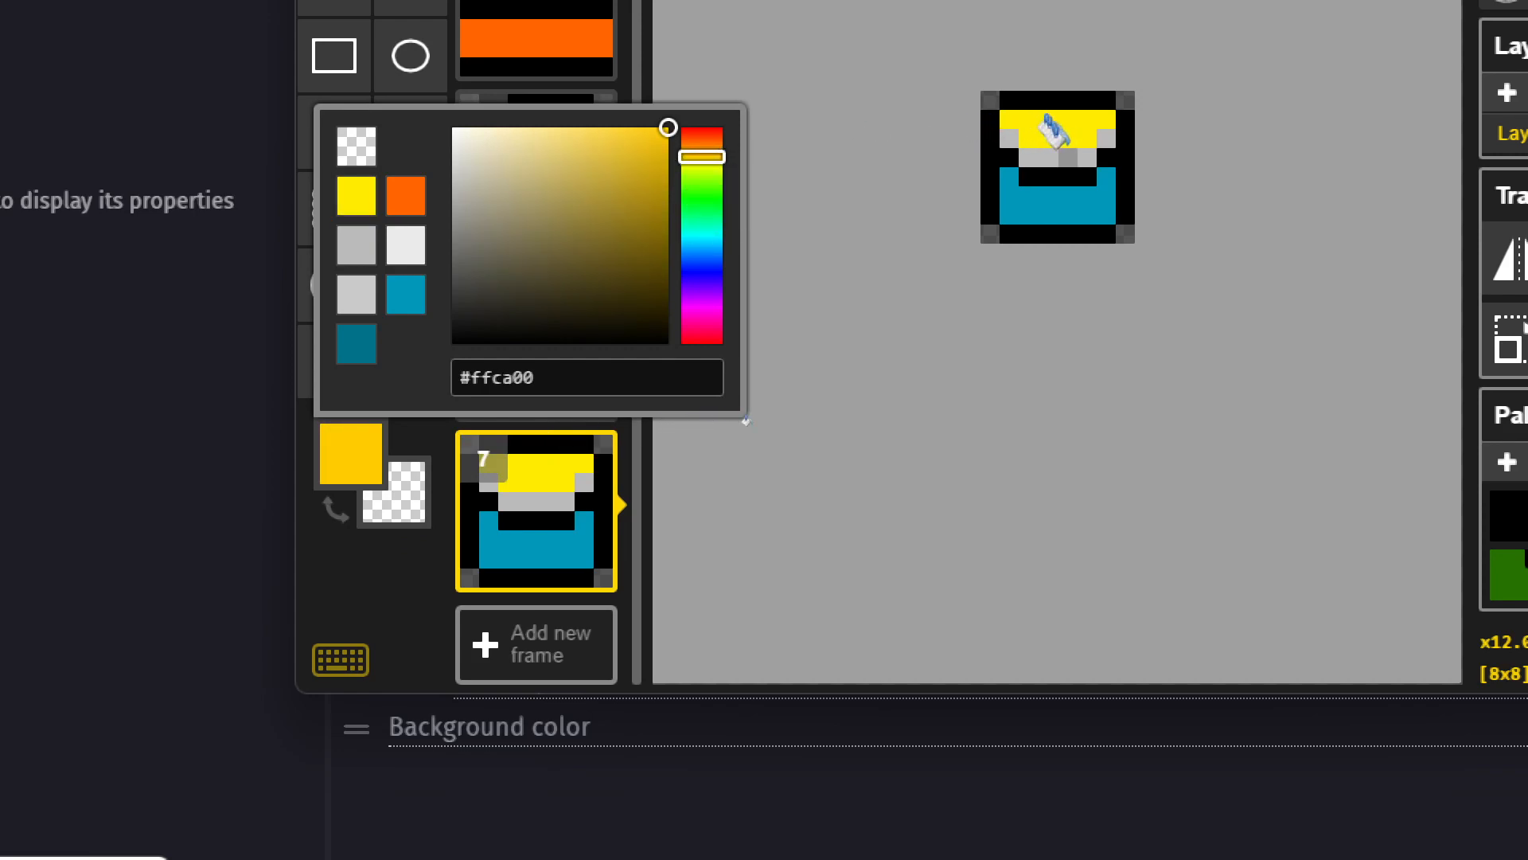
scroll(1050, 127, up, 3)
click(1030, 130)
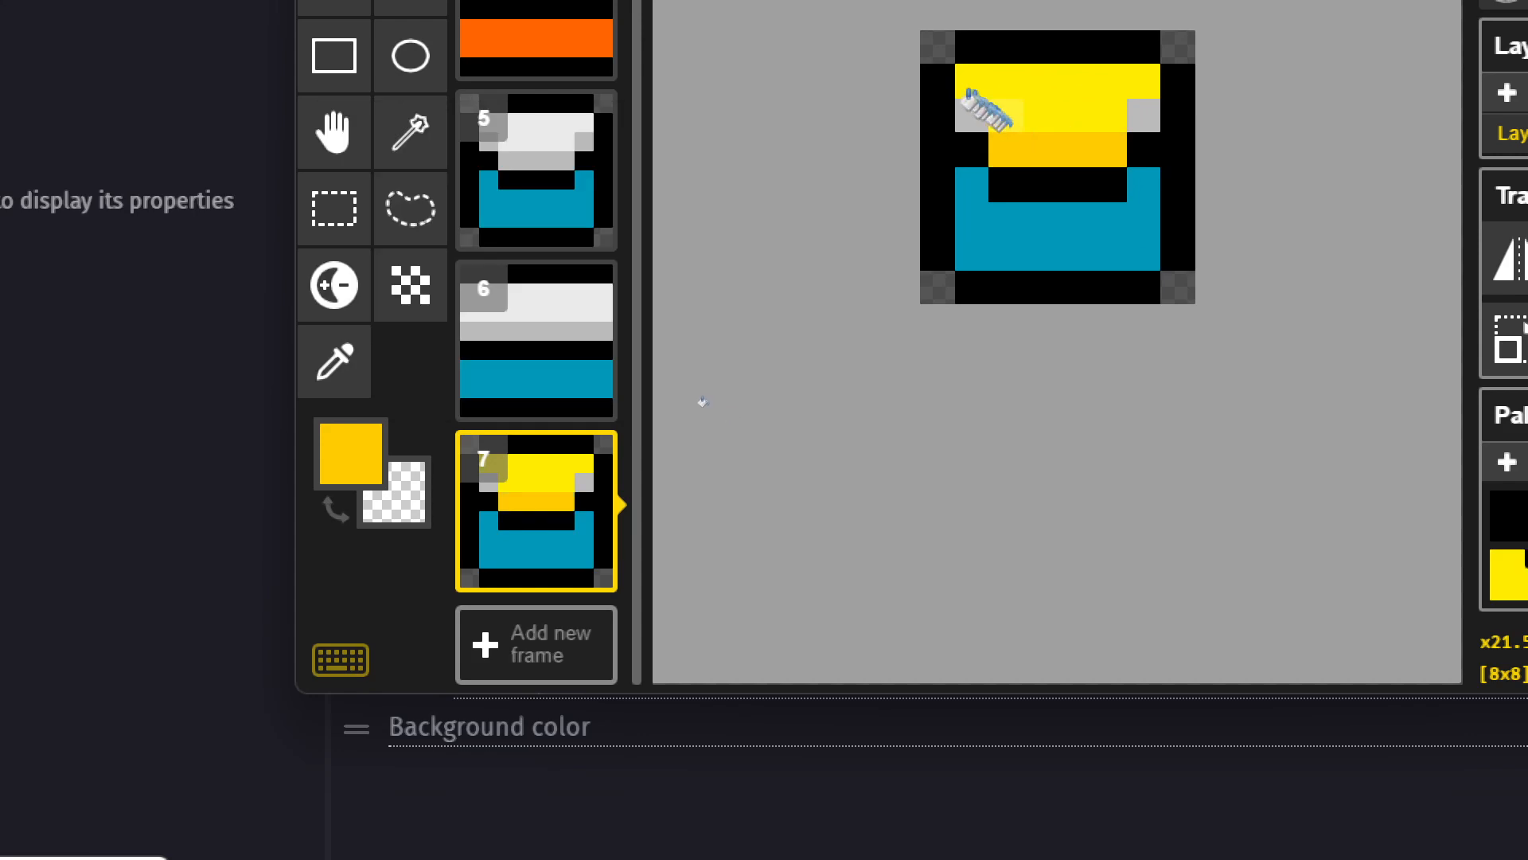
click(1134, 114)
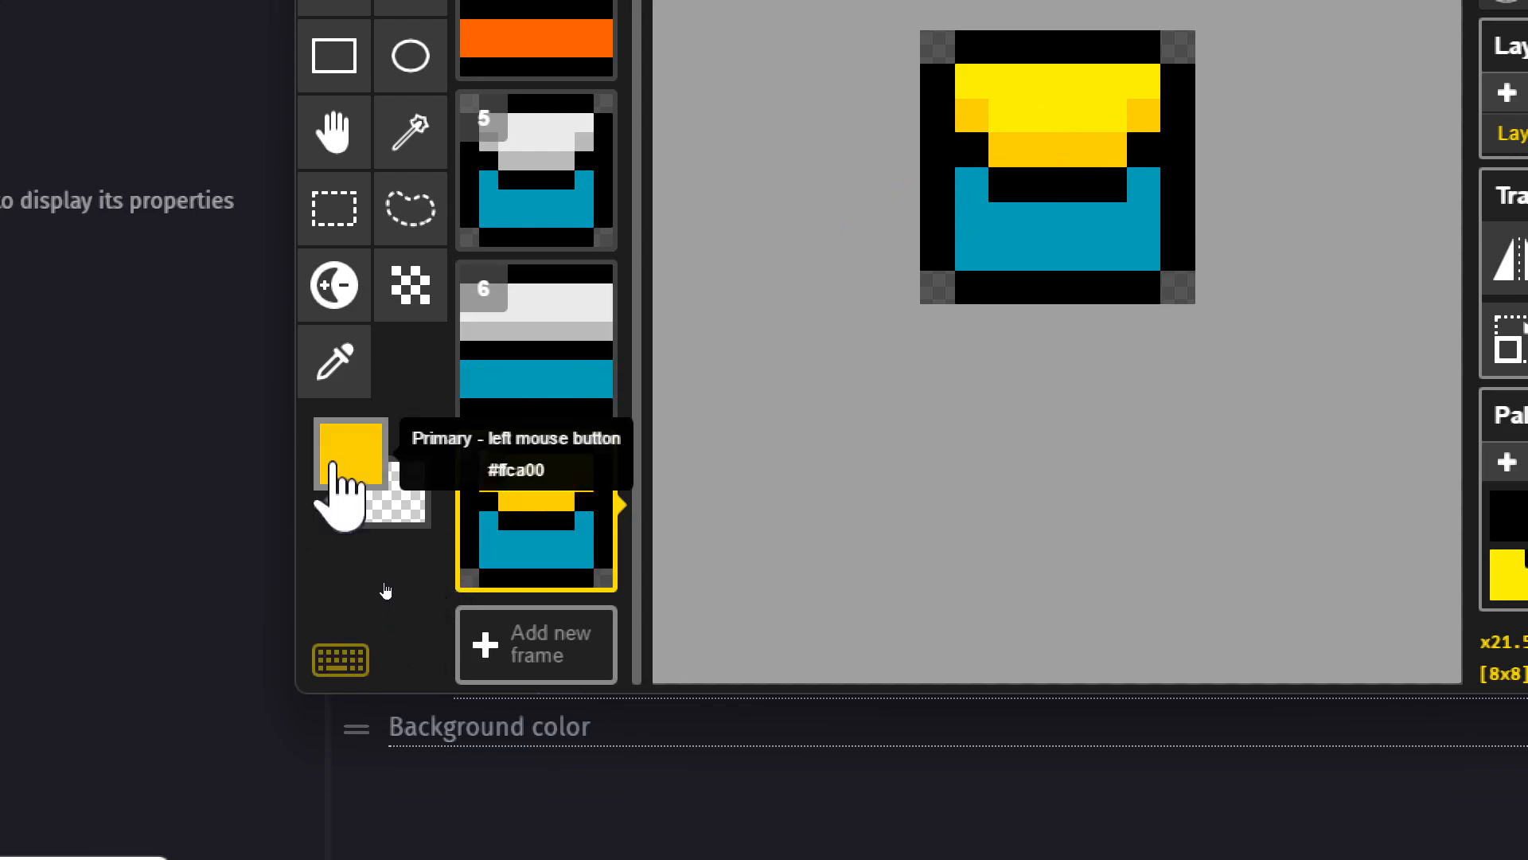
- Fill the teal lower area of frame 7 with orange #ff7c00
click(354, 452)
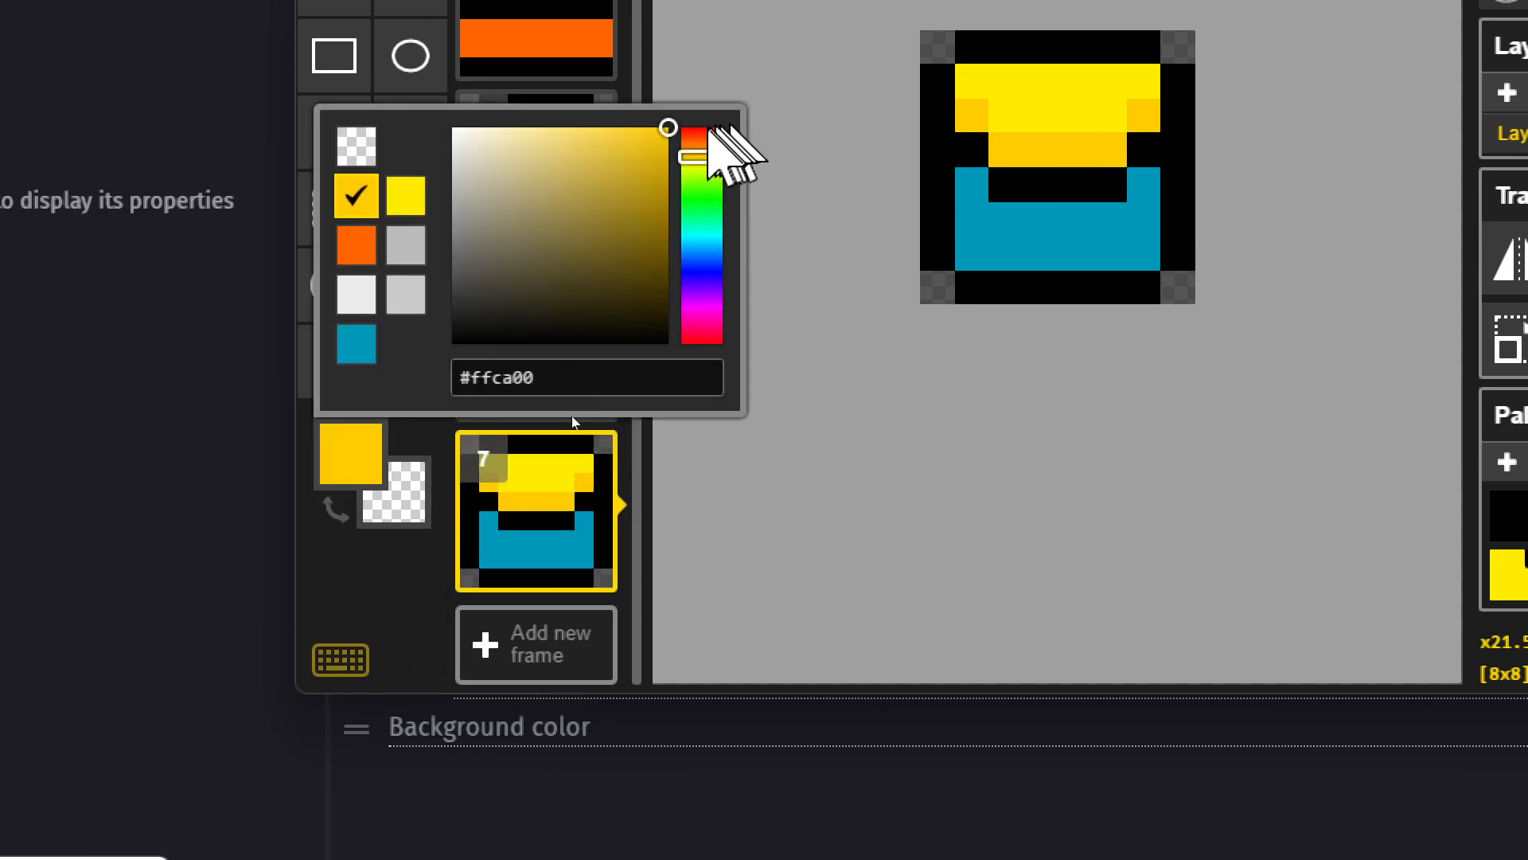
drag(702, 158, 707, 147)
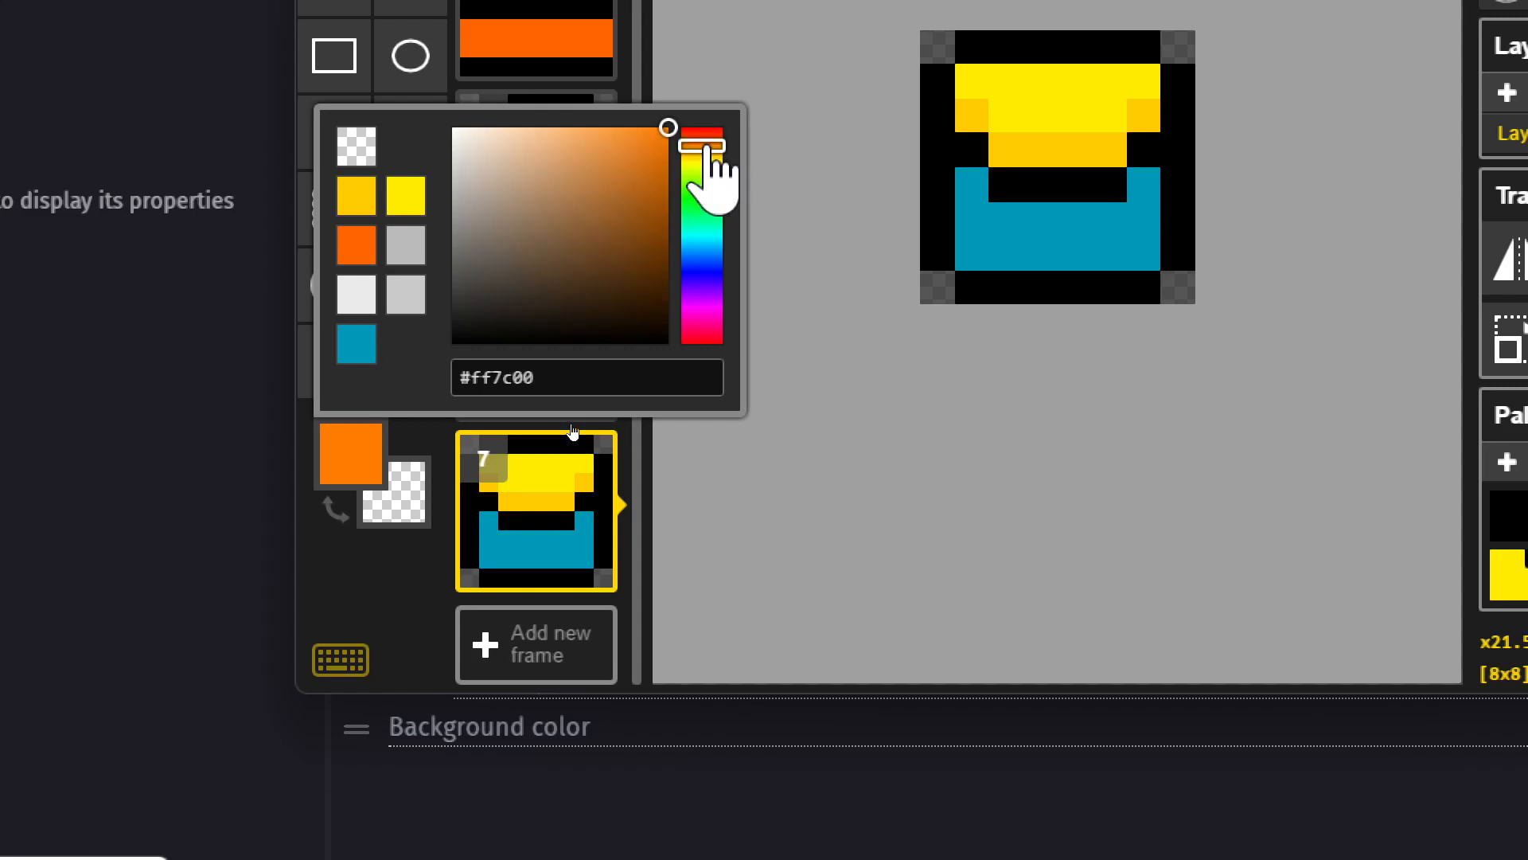
click(1004, 230)
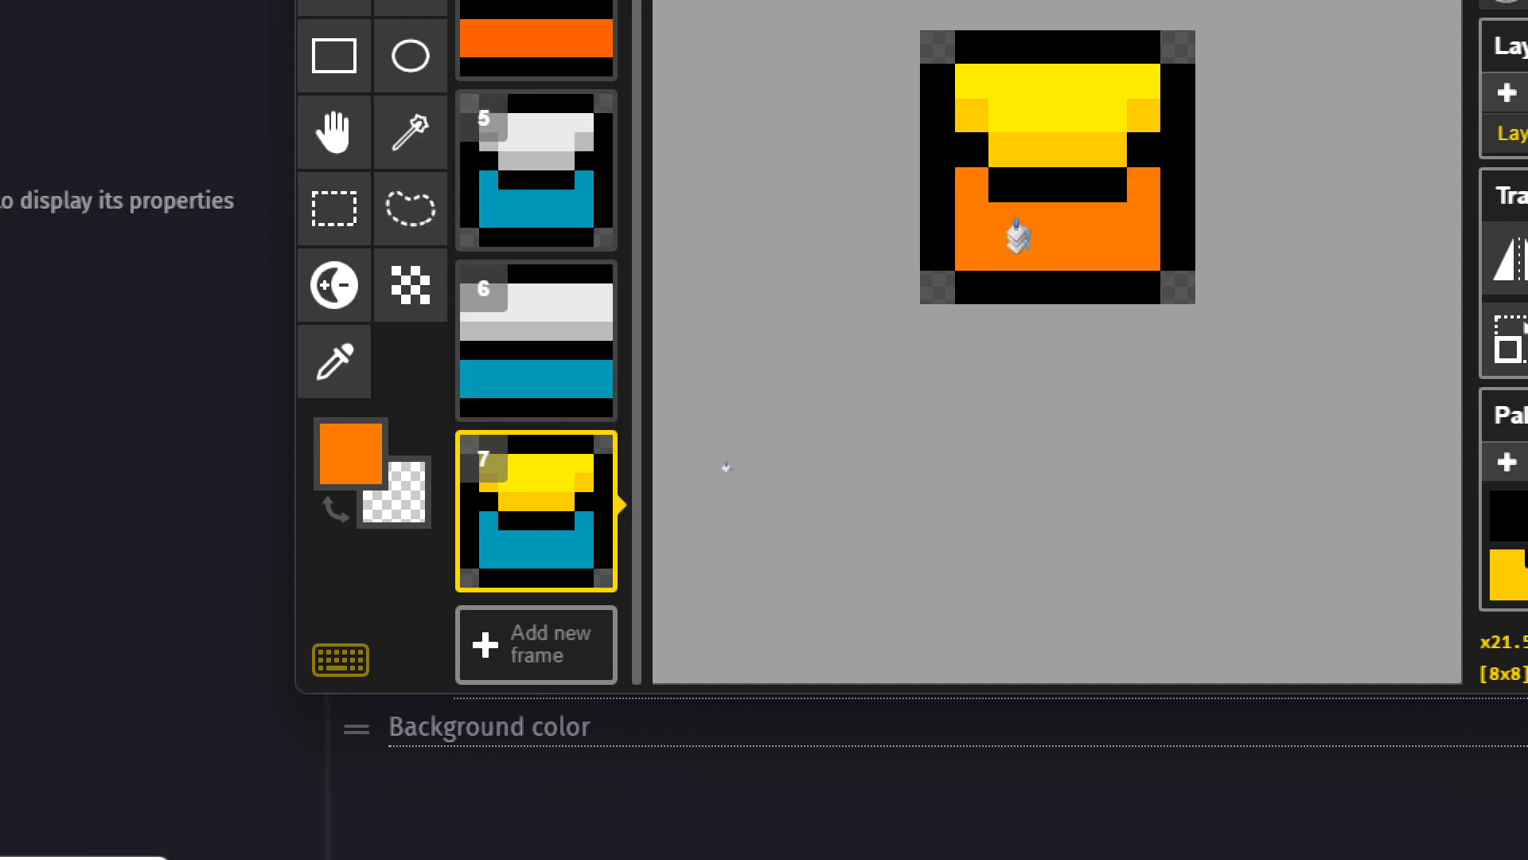
scroll(1001, 231, down, 3)
scroll(989, 232, up, 2)
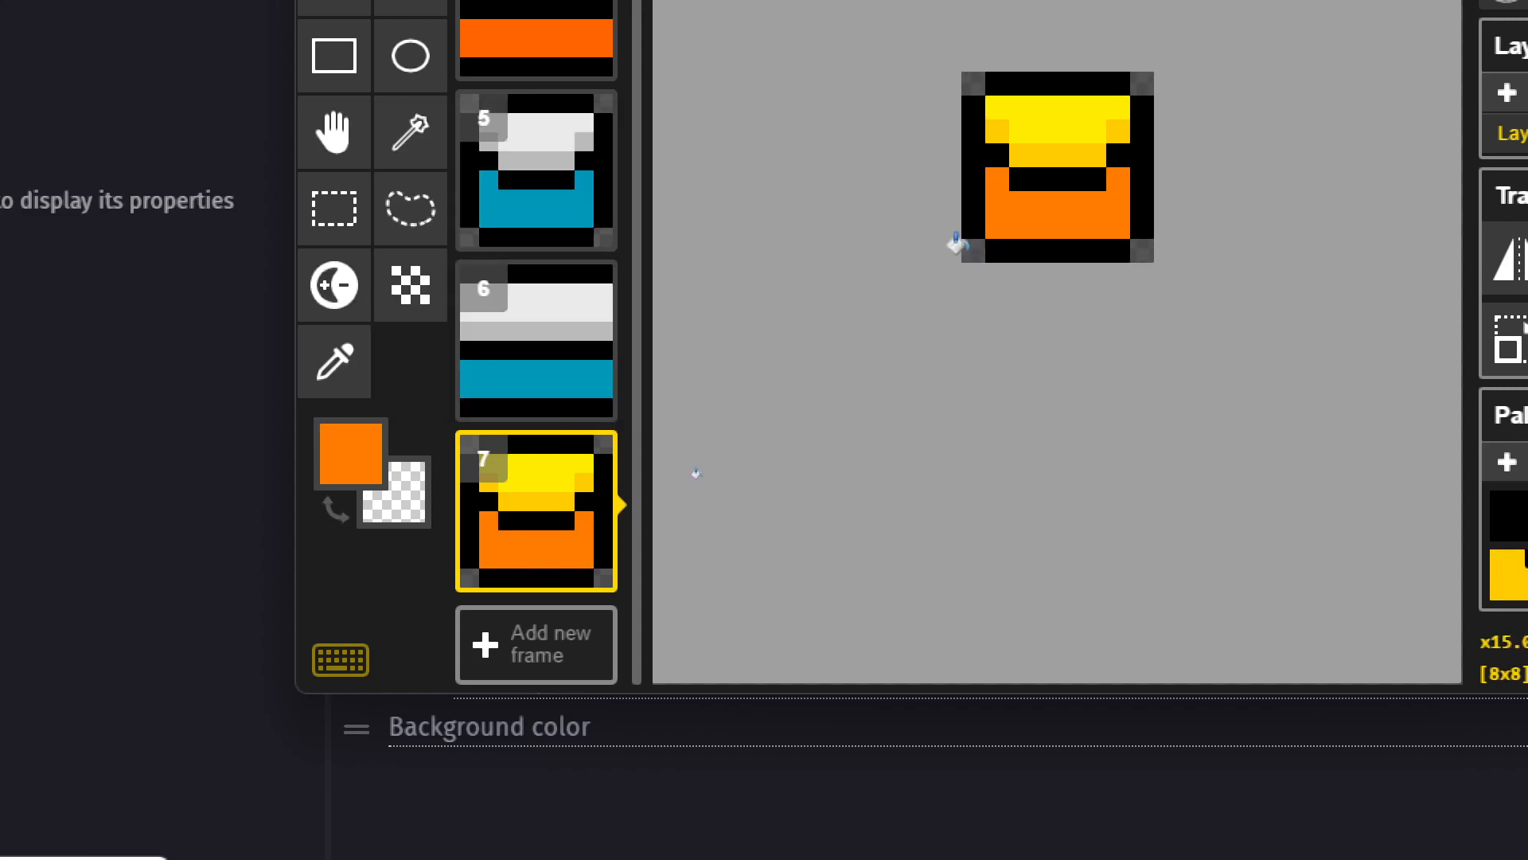
- Refill the darker yellow band and the two side pixels beside it with the deeper amber #ffbf00
click(350, 460)
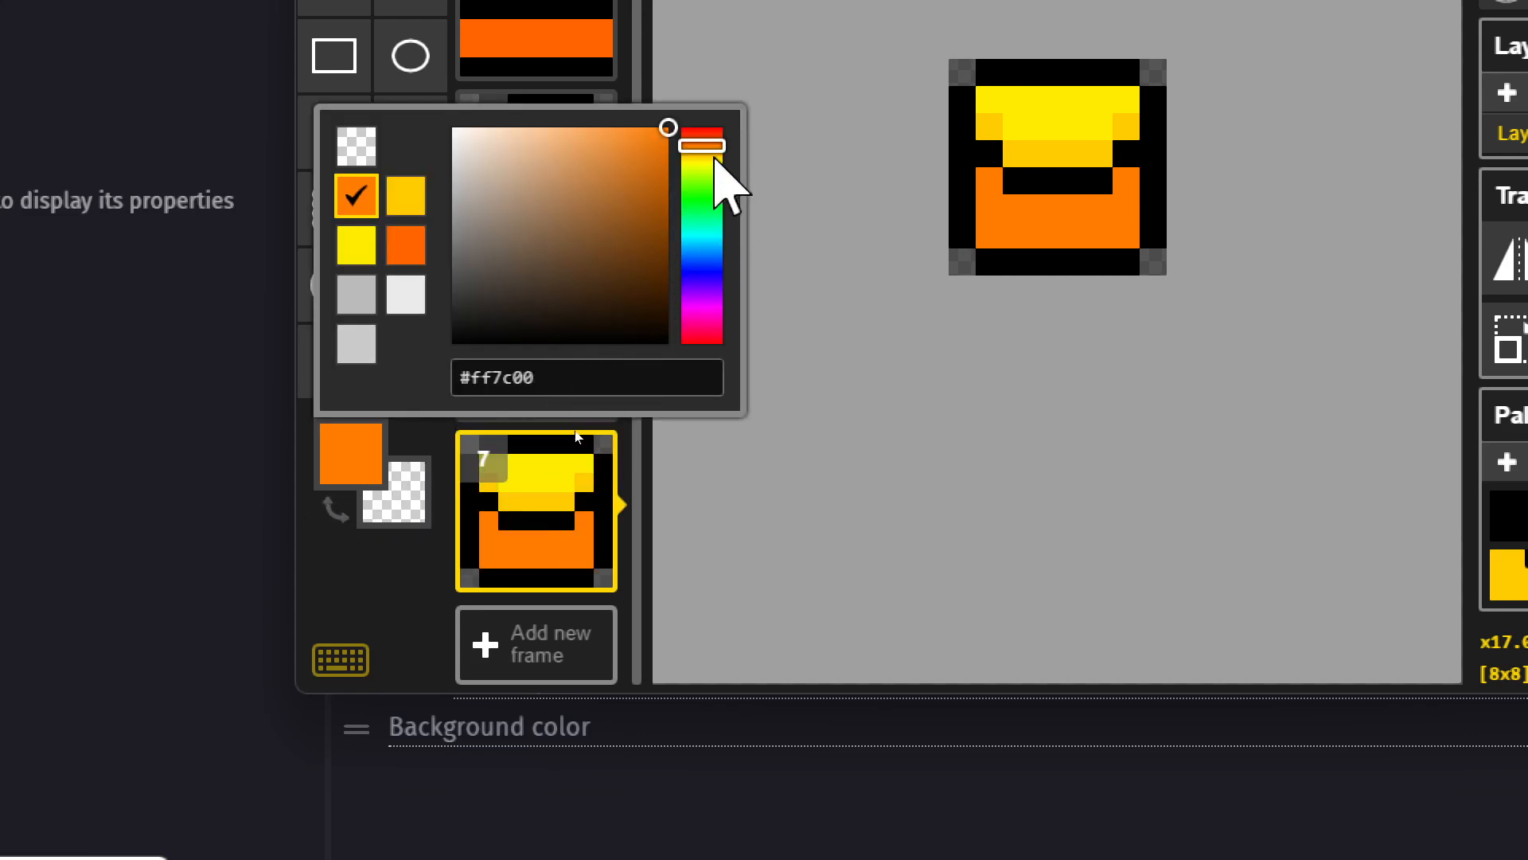
click(713, 159)
drag(713, 159, 714, 155)
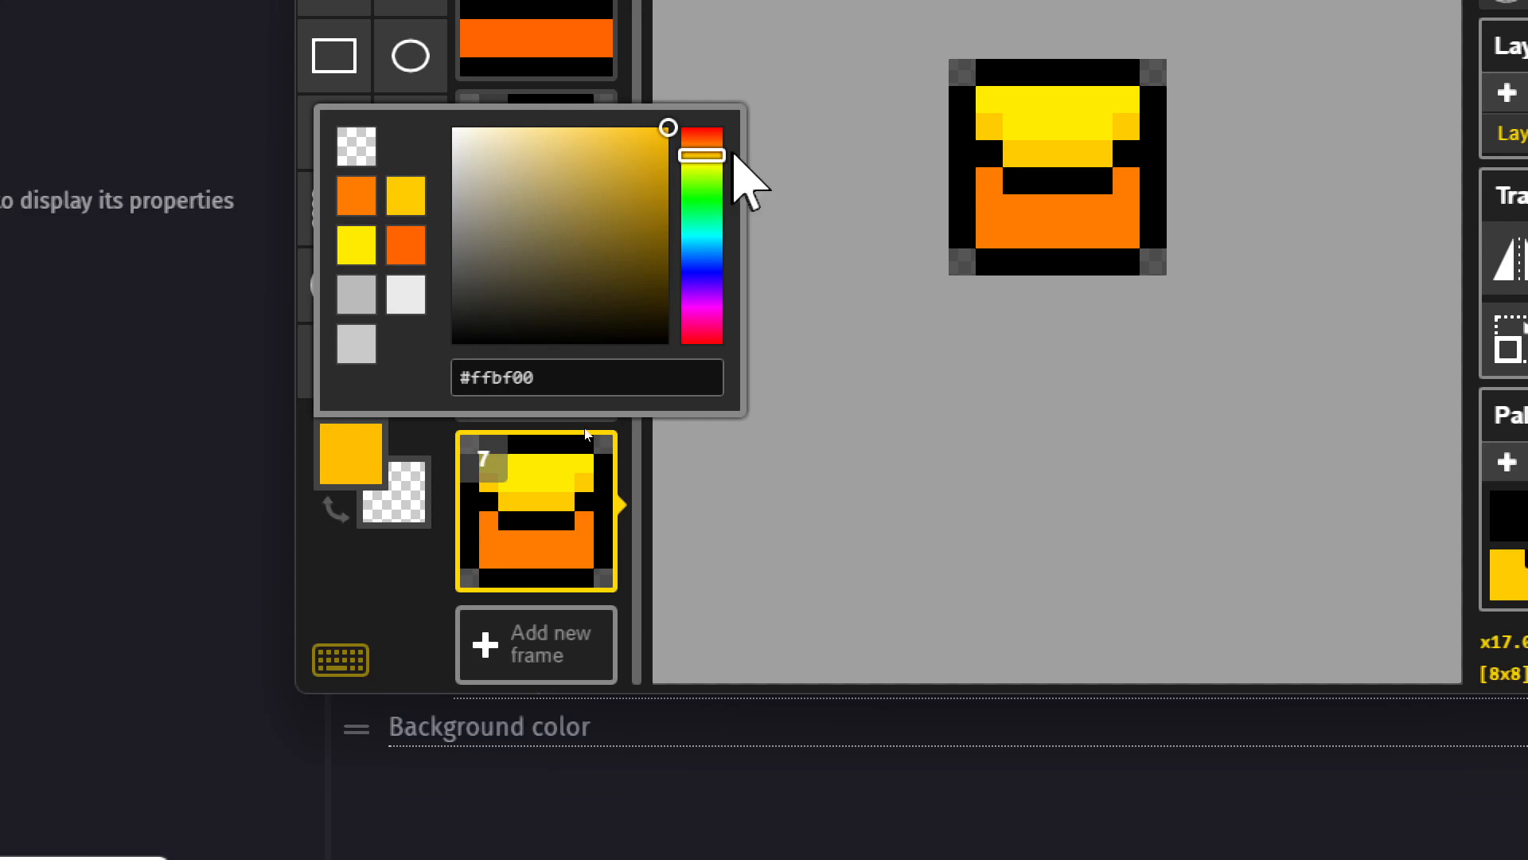
scroll(1041, 123, up, 2)
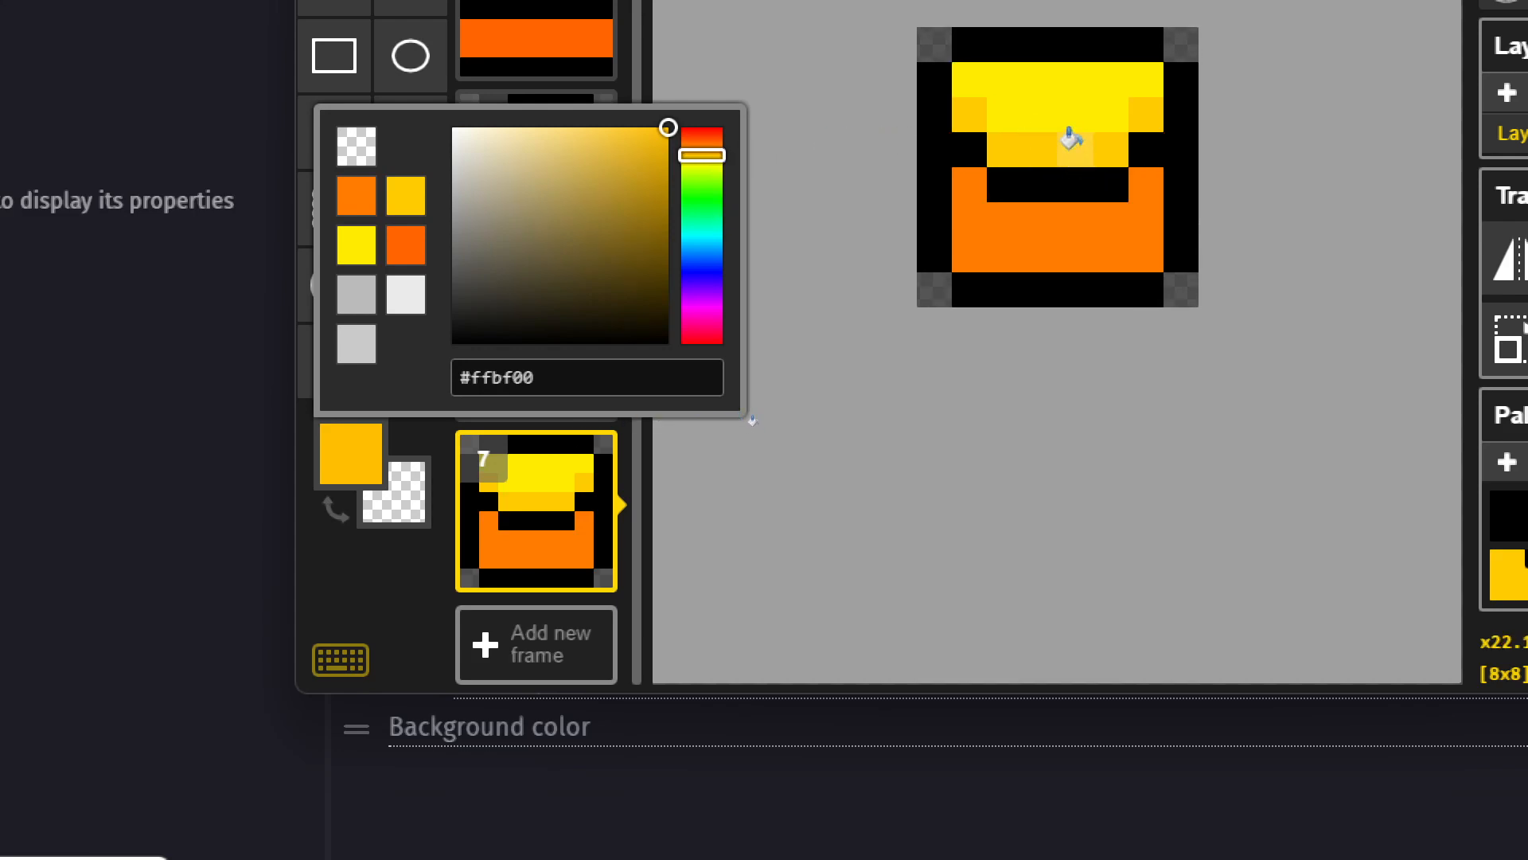
click(1071, 139)
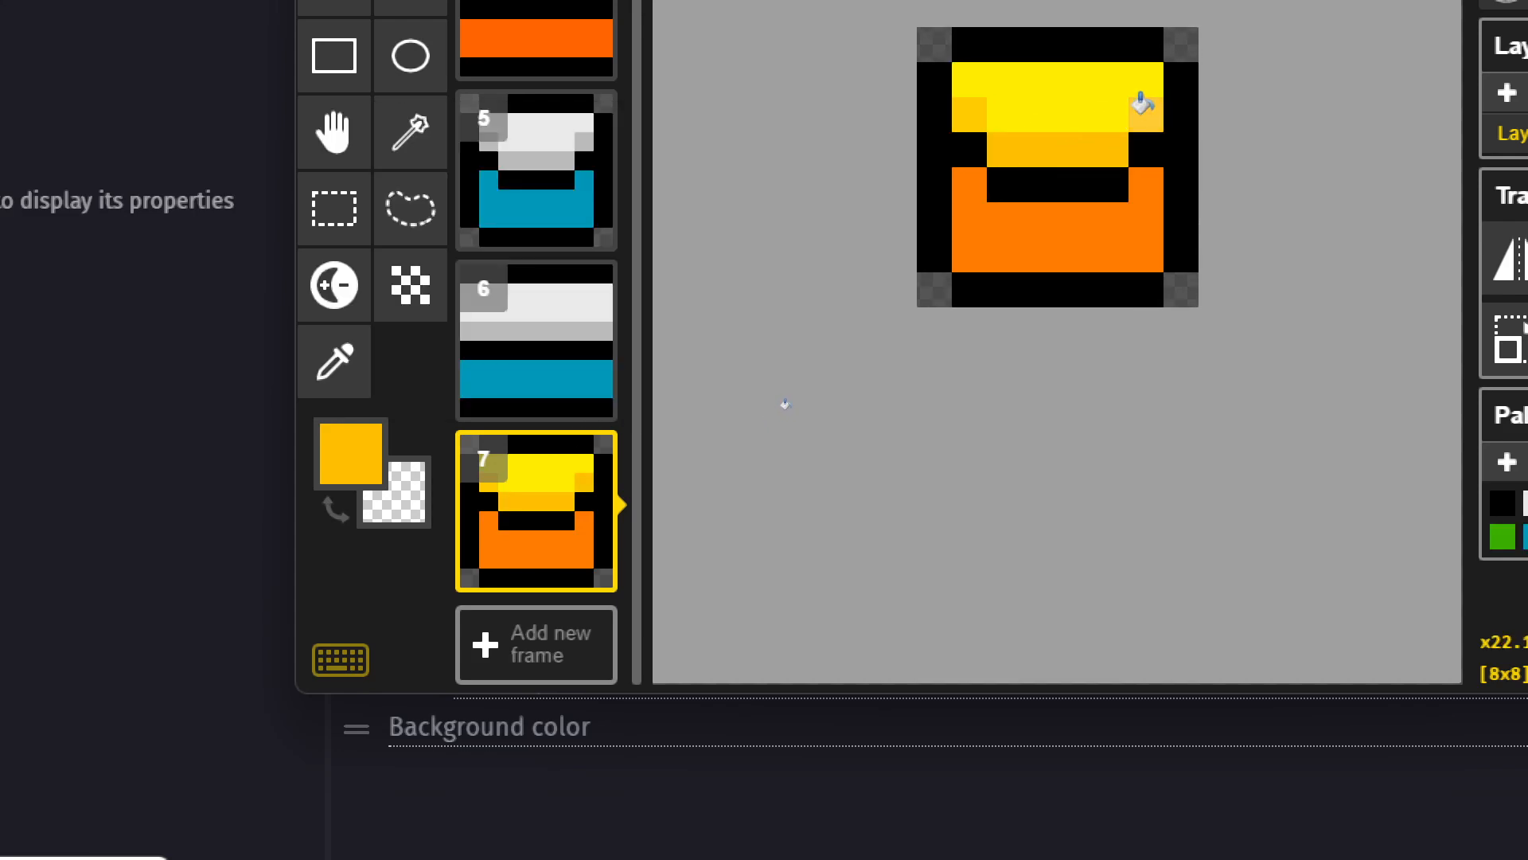
click(968, 116)
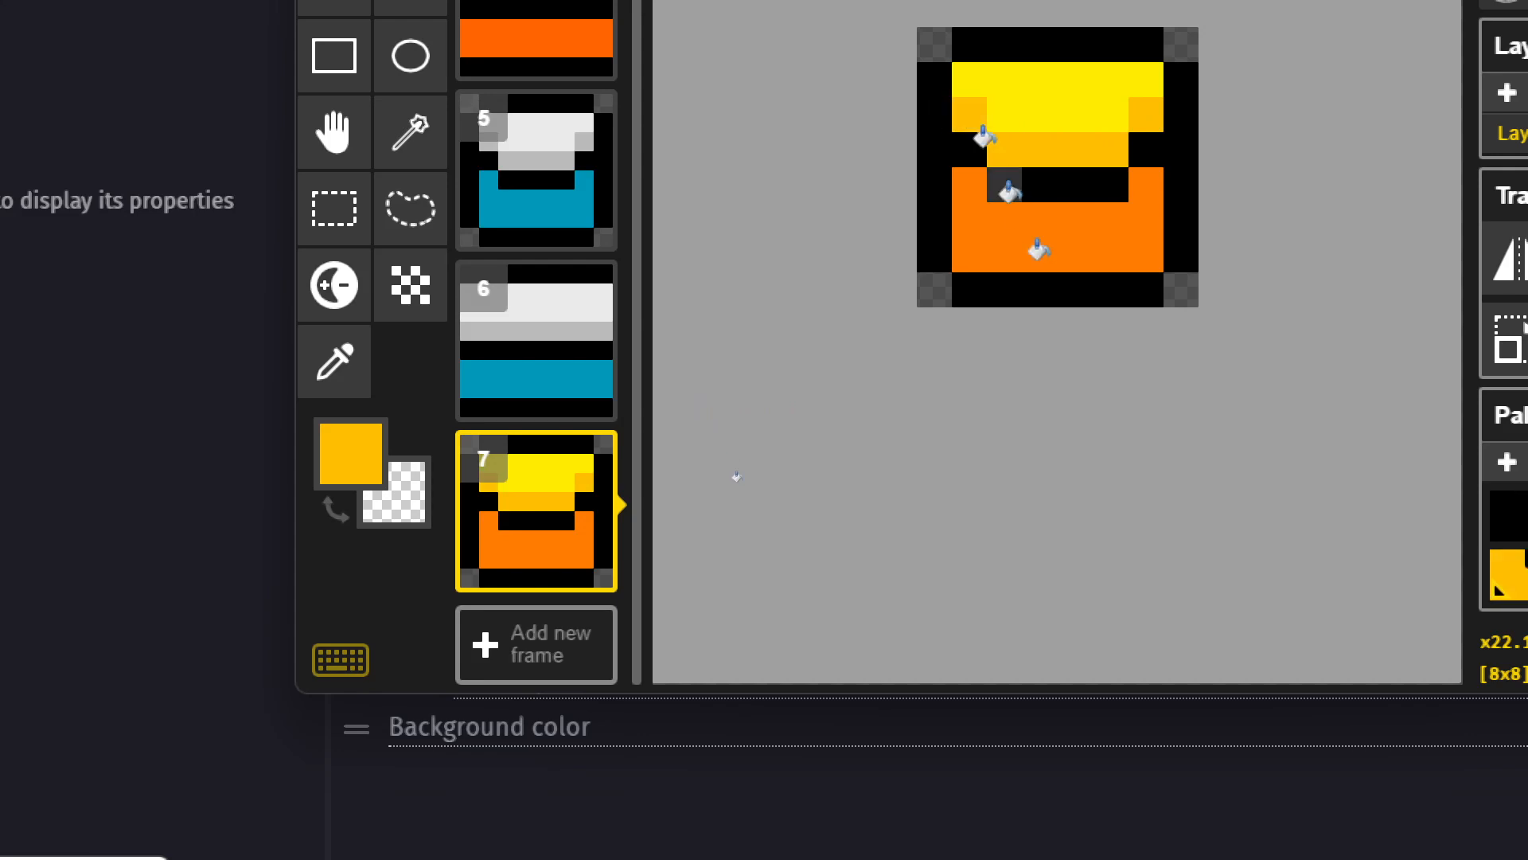
scroll(1097, 410, down, 8)
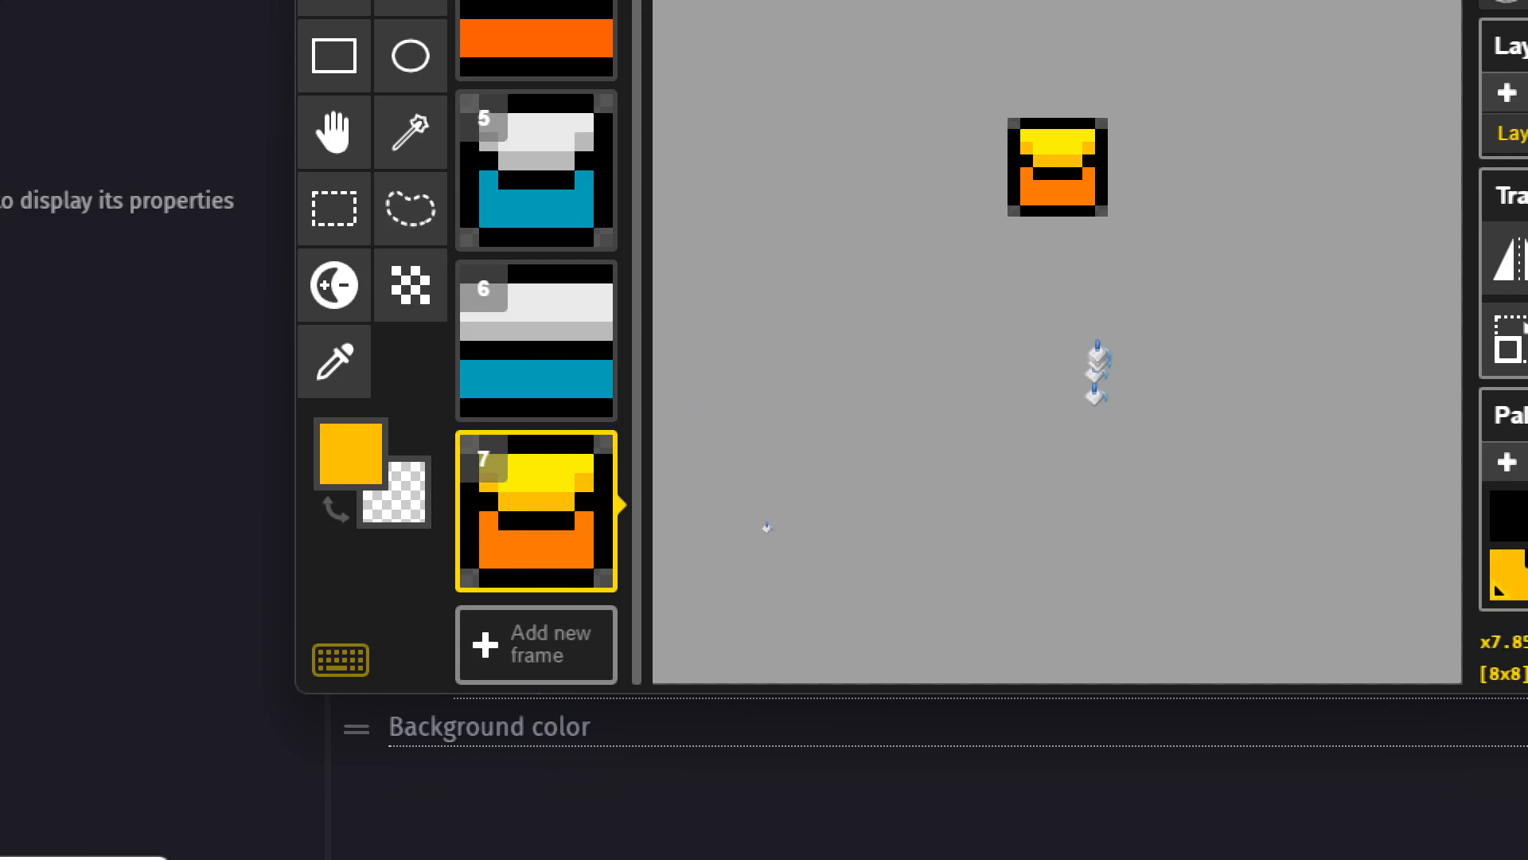
scroll(1098, 358, up, 2)
- Step back and forth through the frames to compare the tile colour variants, ending on frame 5
key(Up)
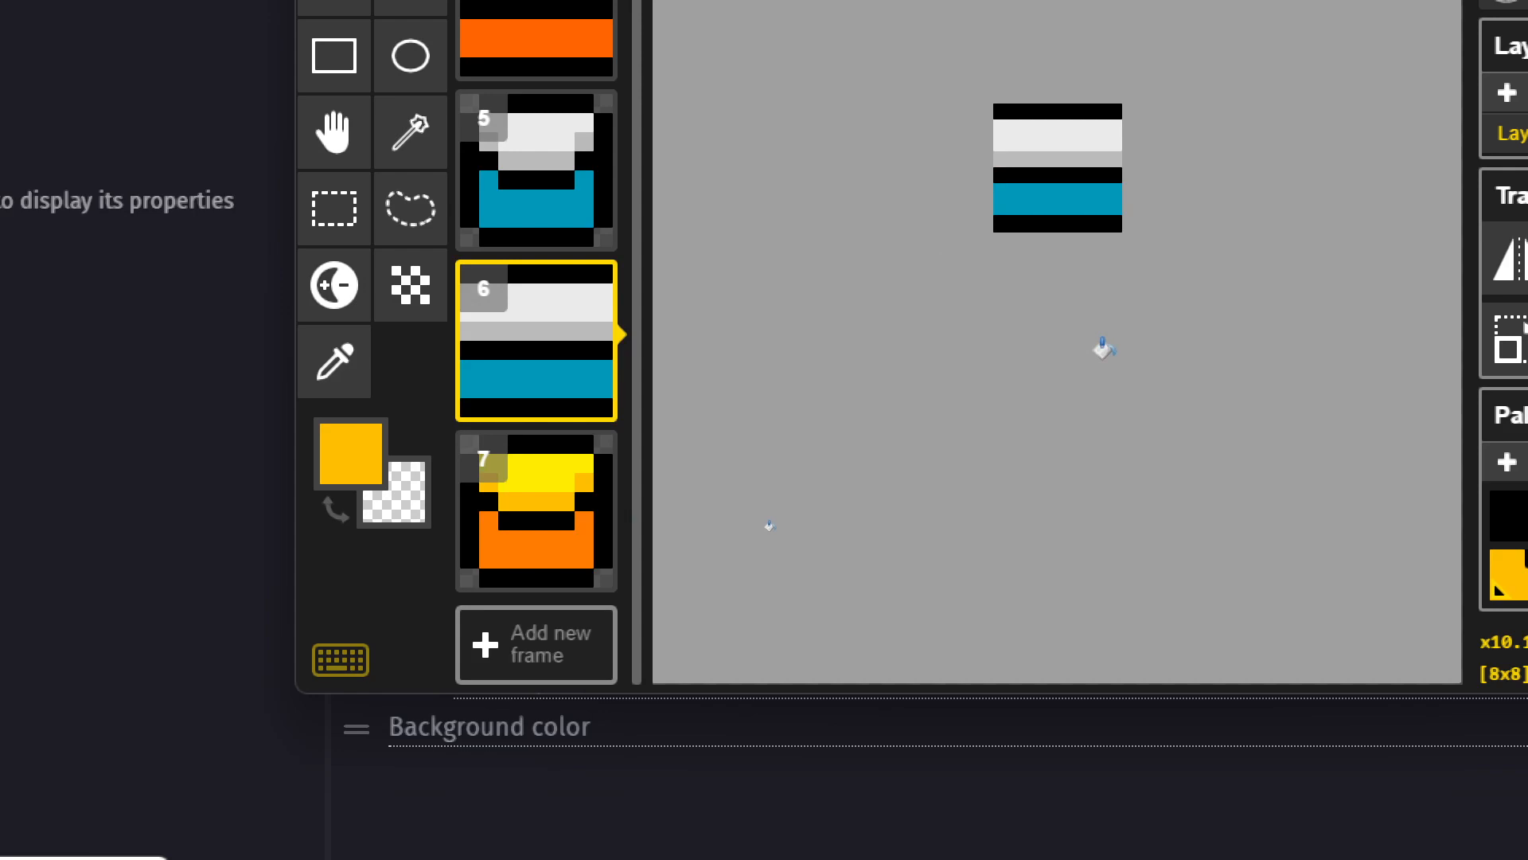
key(Up)
key(Up)
key(Up)
key(Up)
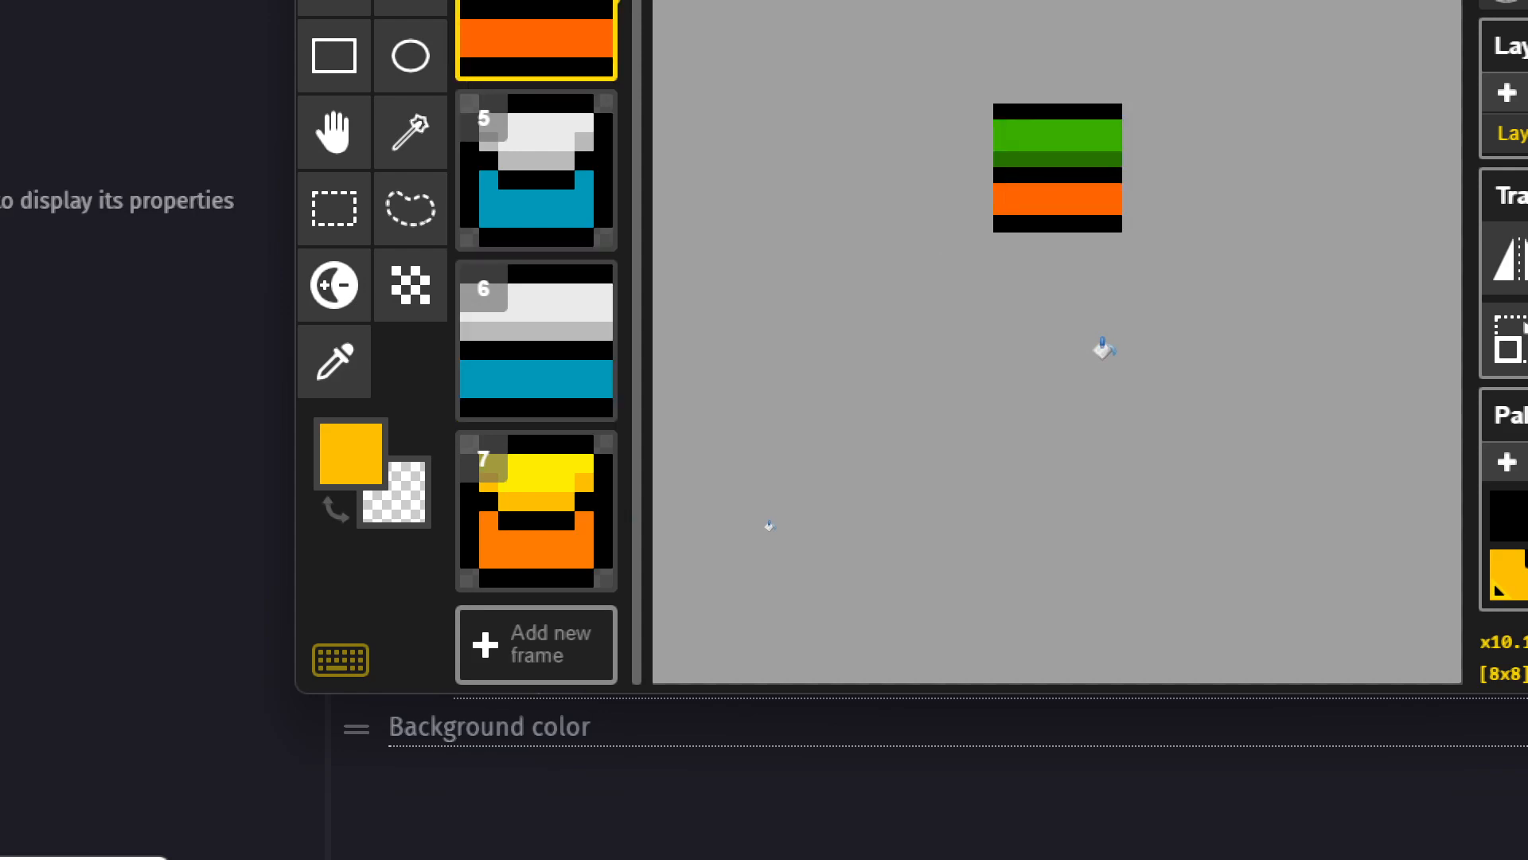
key(Down)
key(Down)
key(Down)
key(Down)
key(Down)
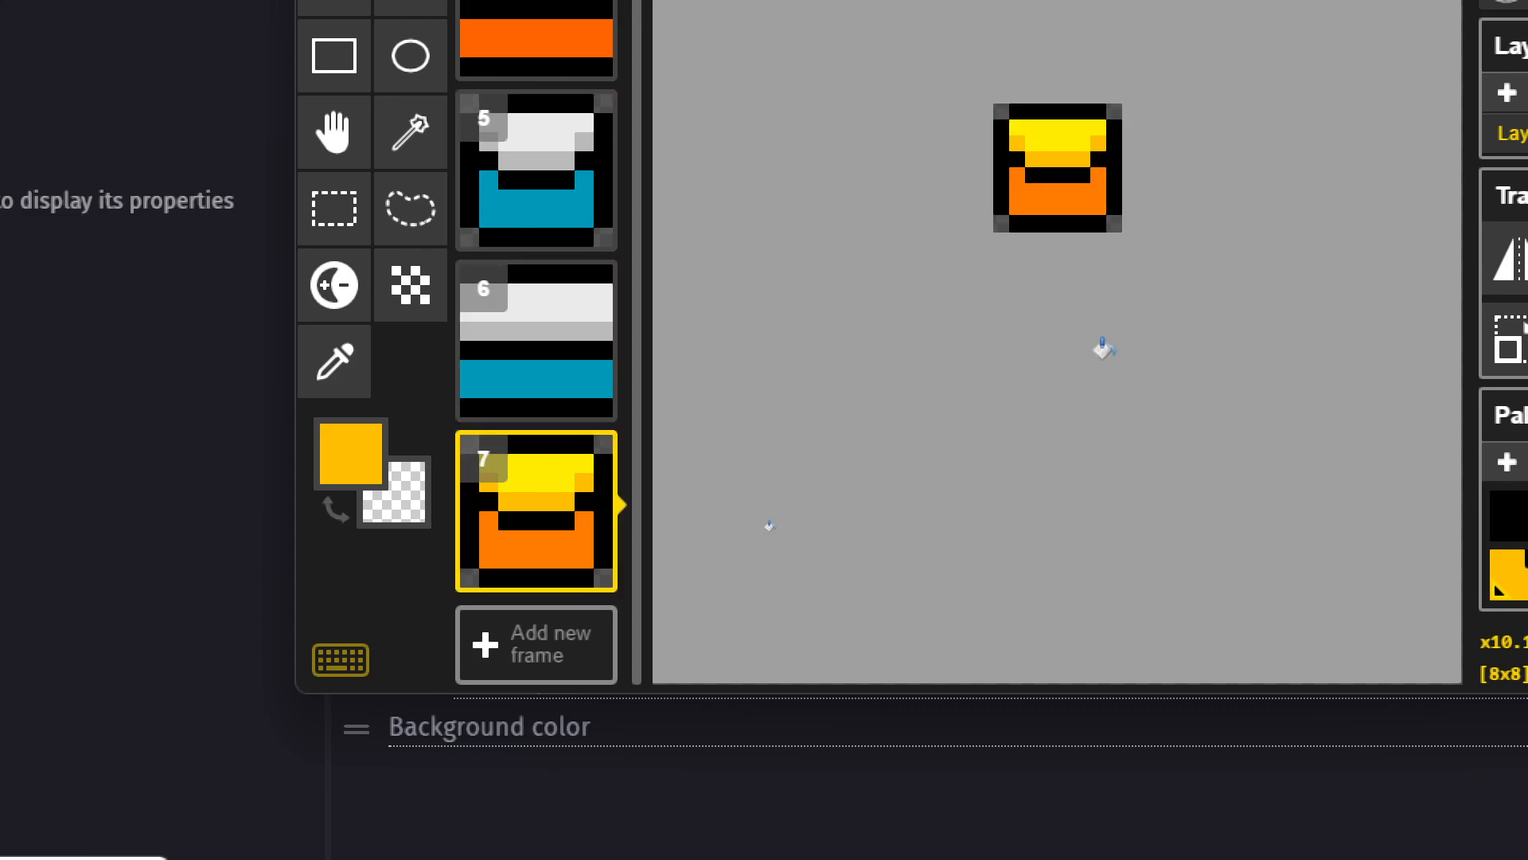
key(Up)
key(Up)
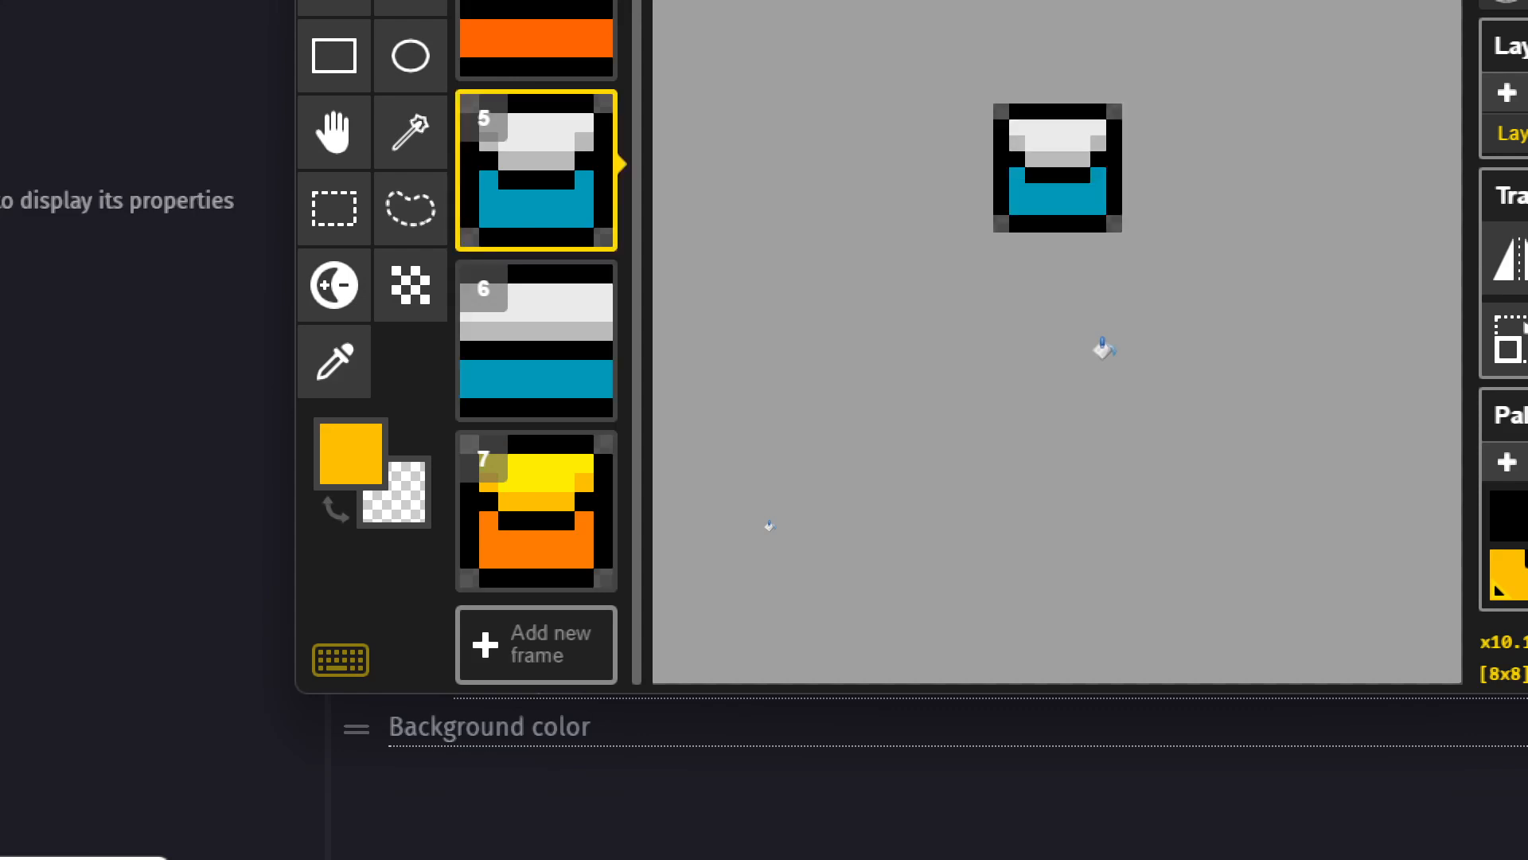
scroll(1102, 348, down, 1)
scroll(1058, 307, up, 2)
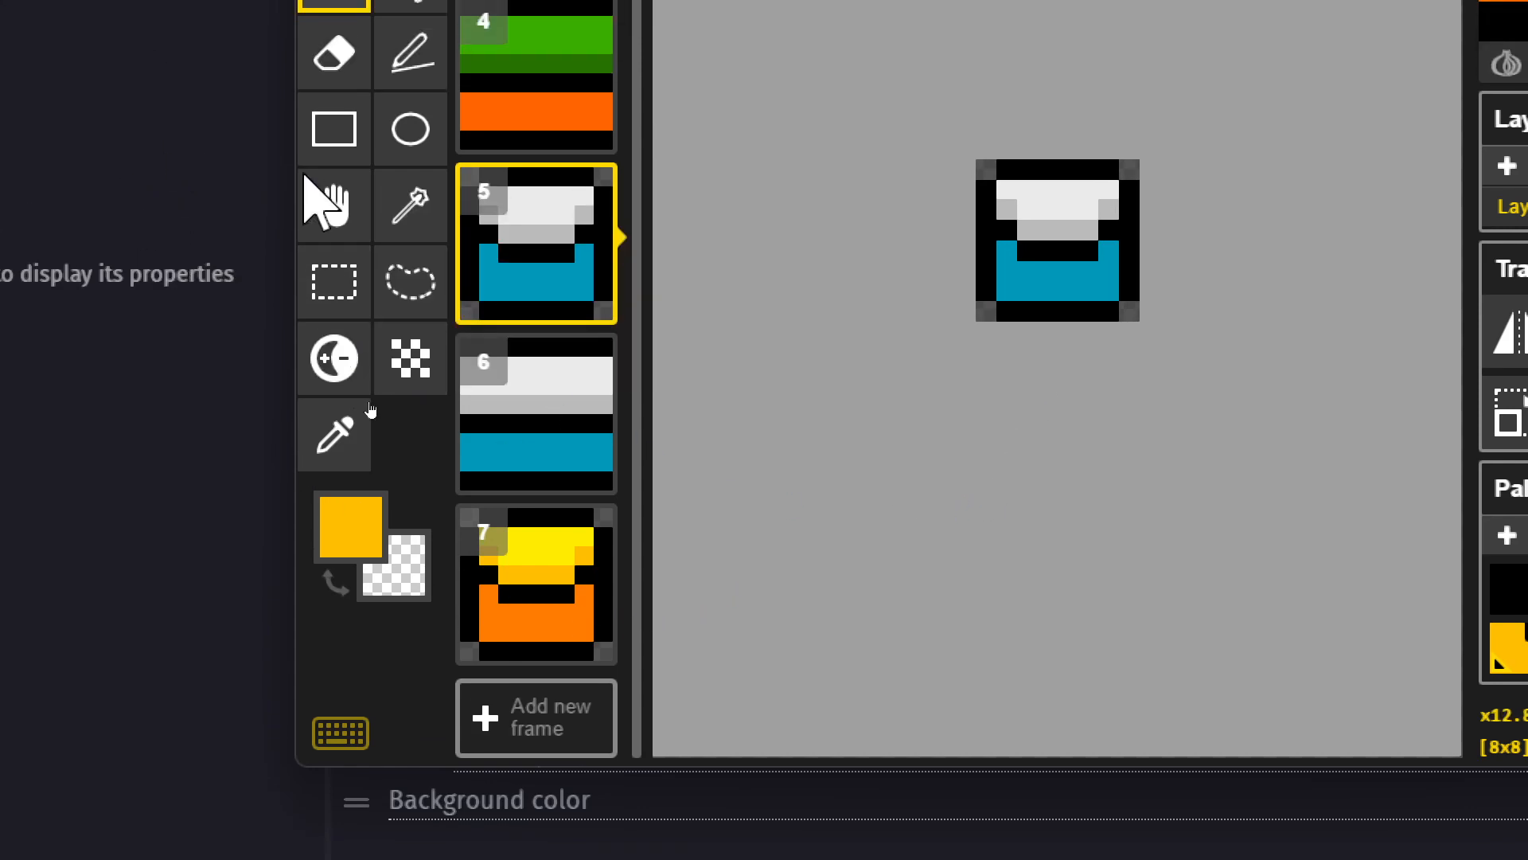
- Switch to the Pen tool and set the primary colour to bright blue #0083ff
click(334, 60)
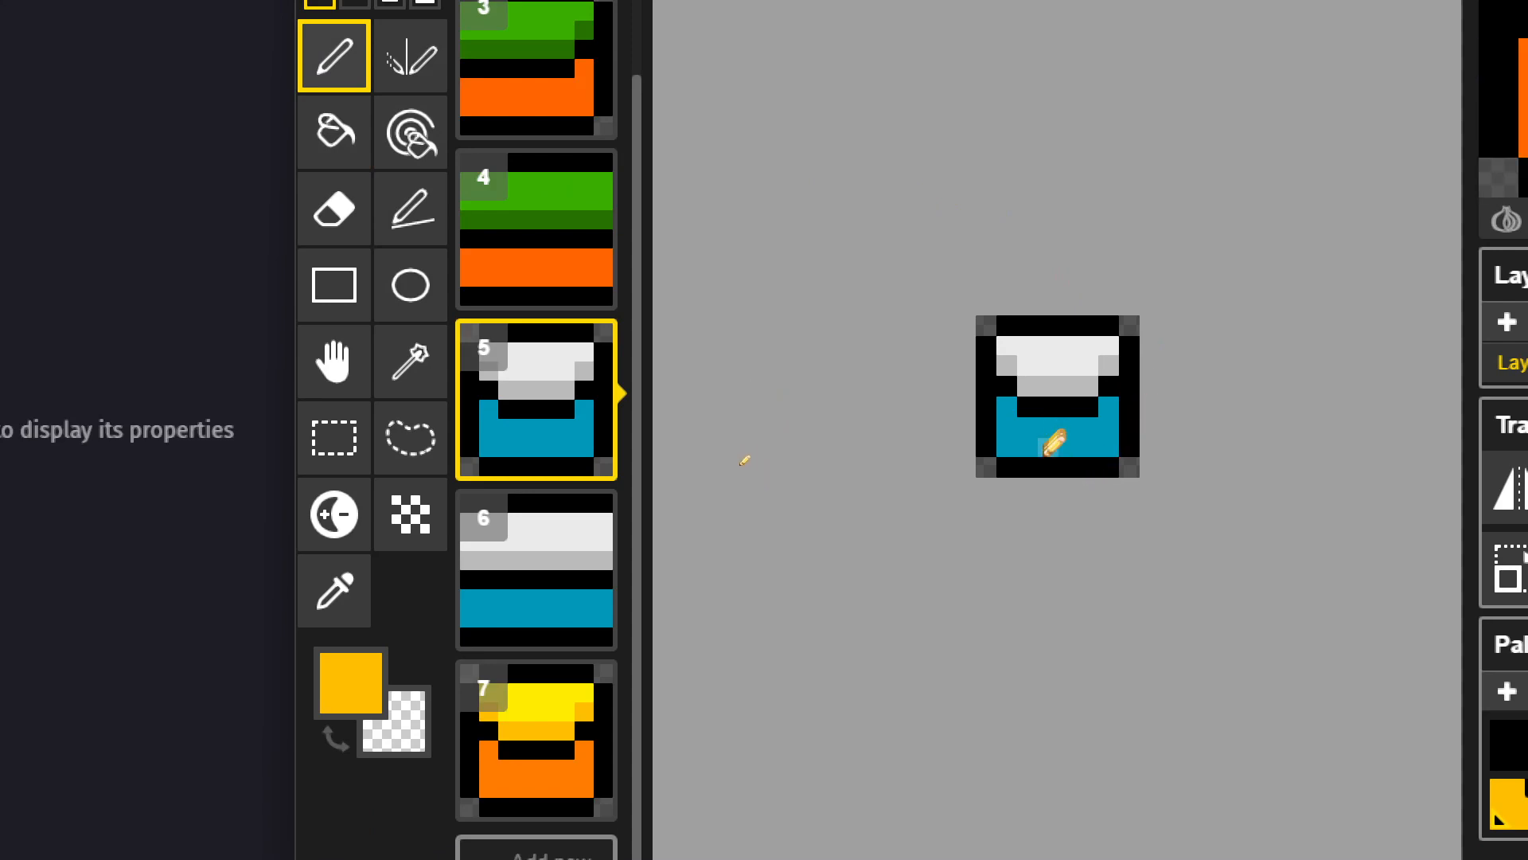
key(2)
key(3)
key(4)
key(5)
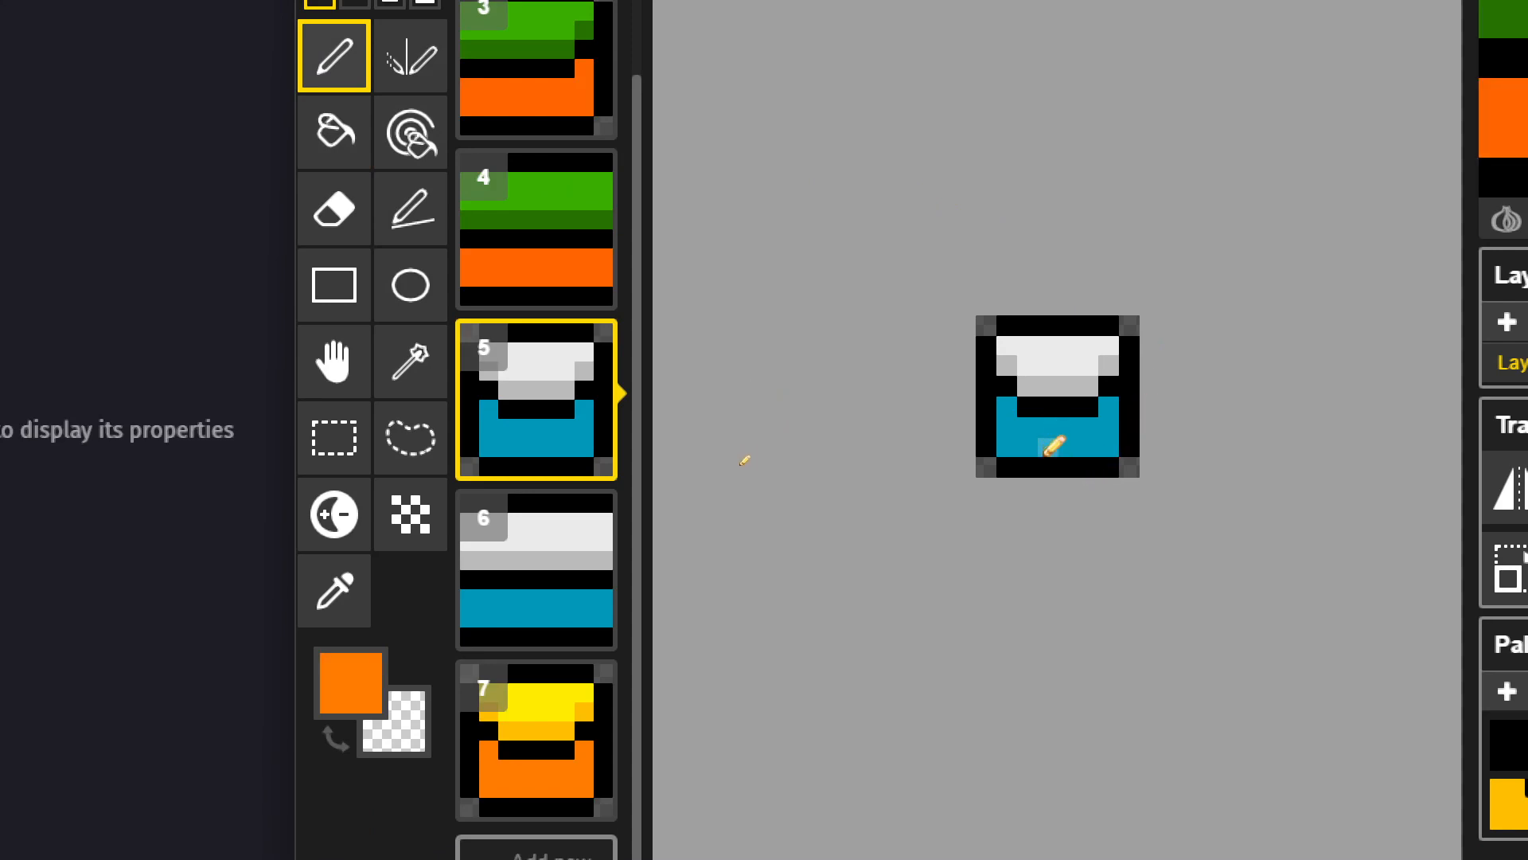
key(6)
key(7)
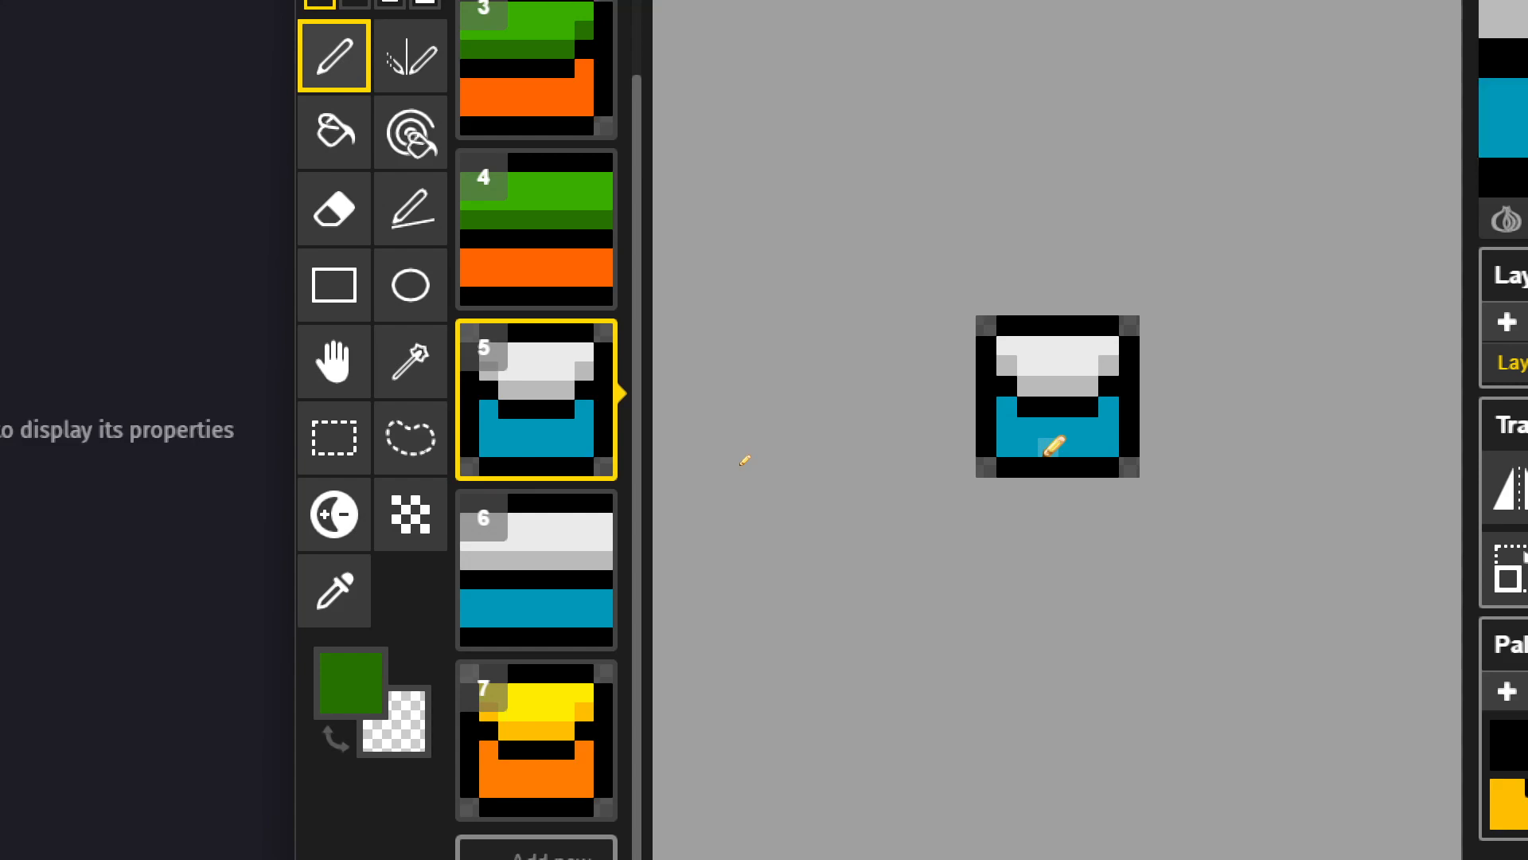
scroll(1054, 447, up, 3)
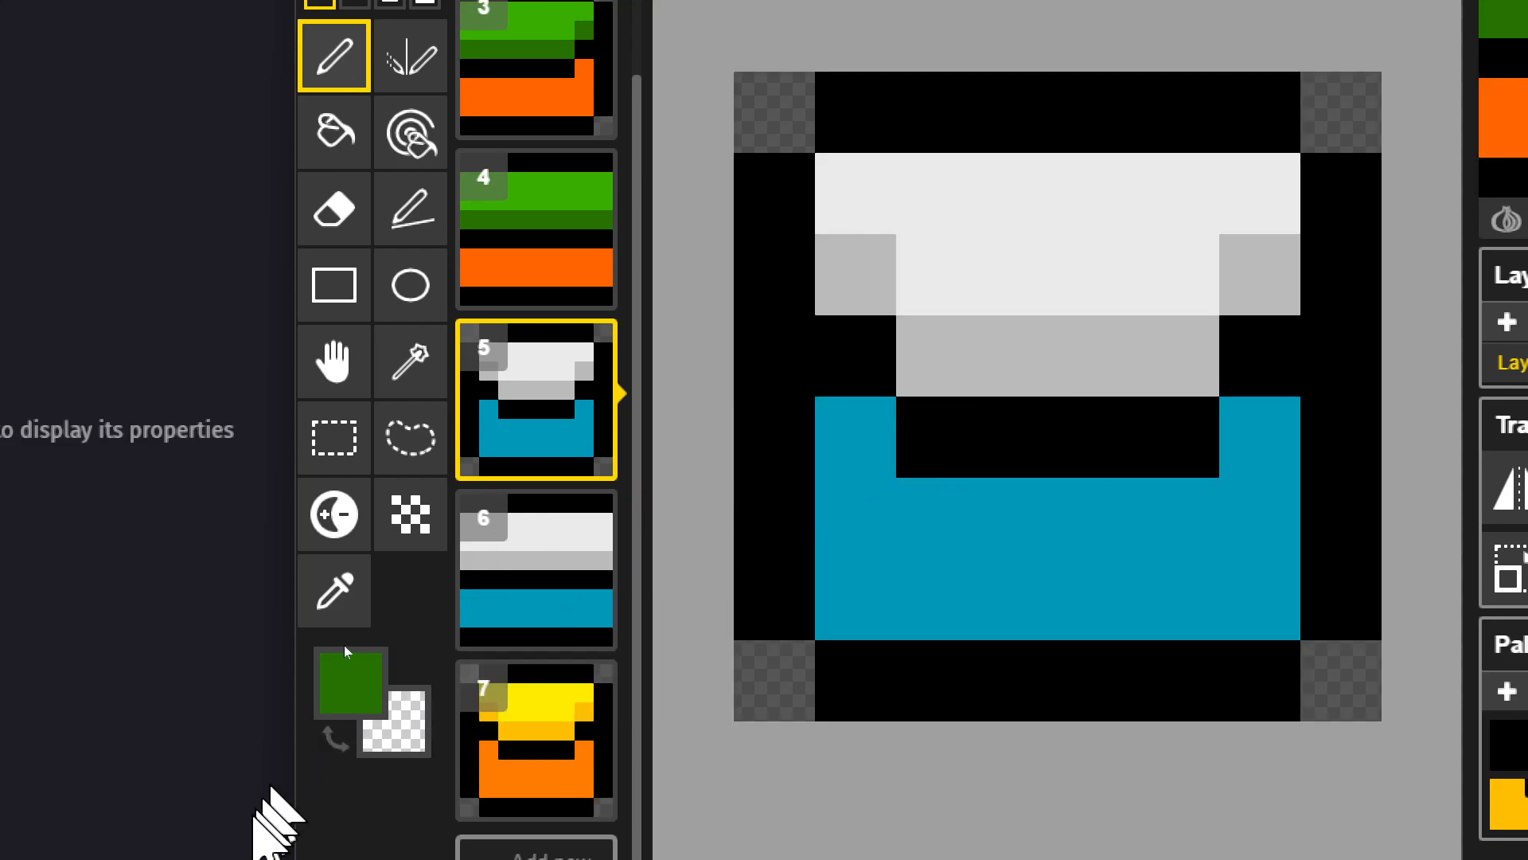
click(354, 688)
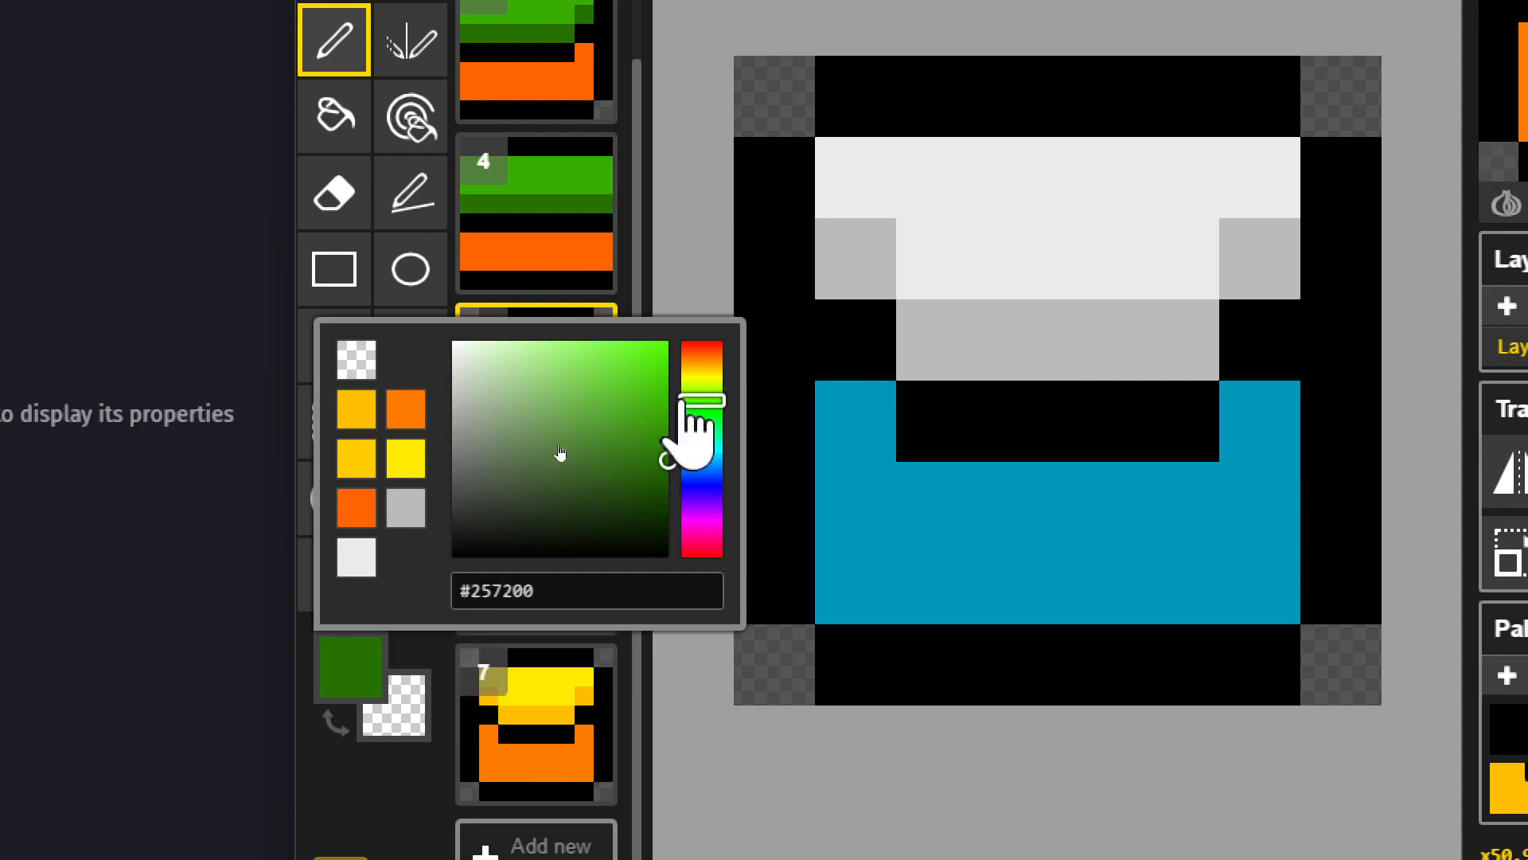
drag(703, 482, 705, 470)
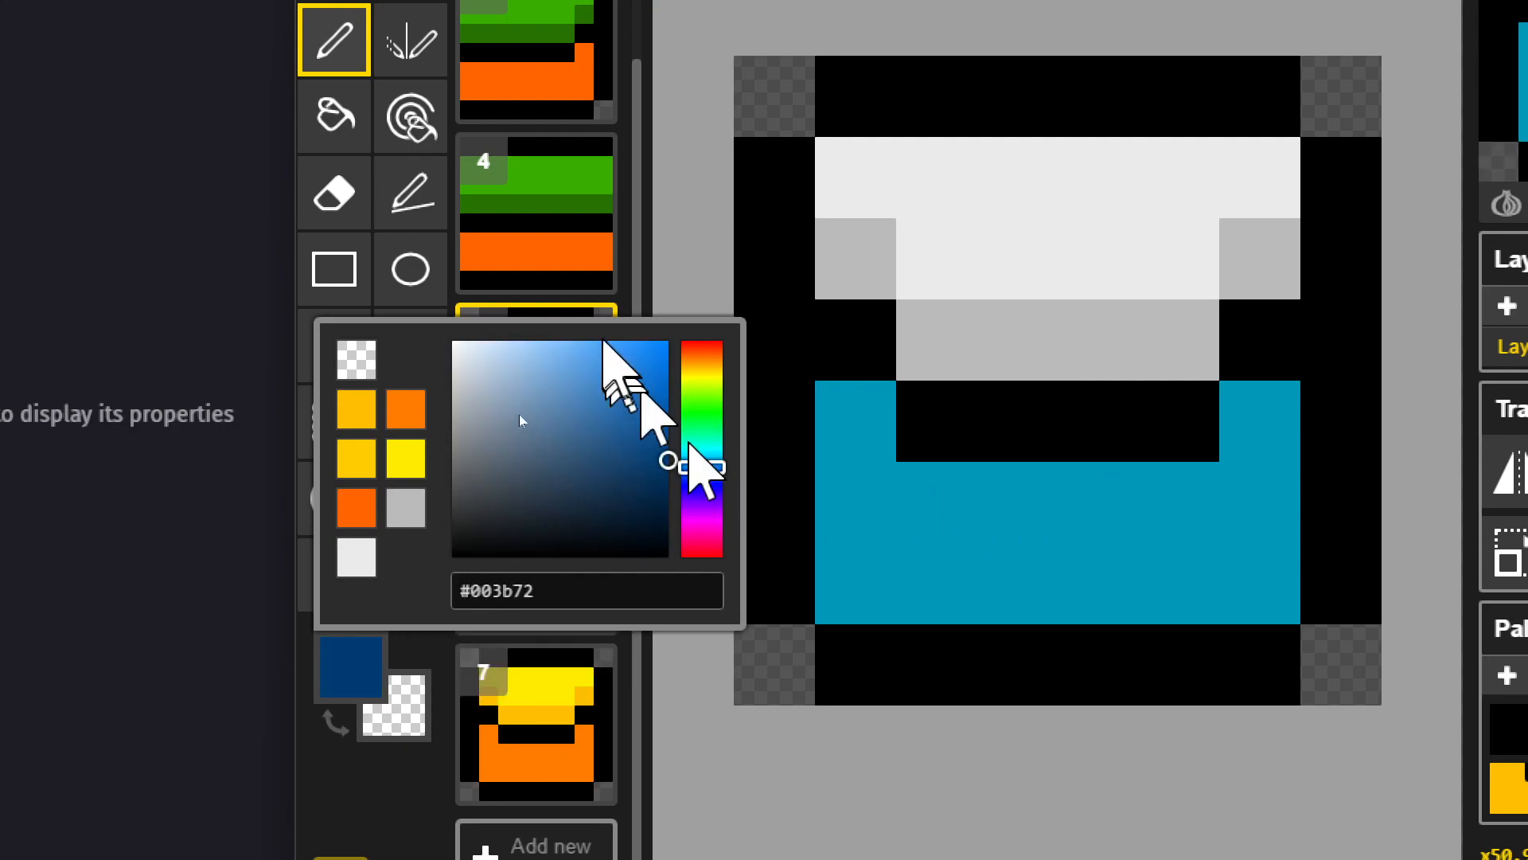
drag(607, 348, 716, 342)
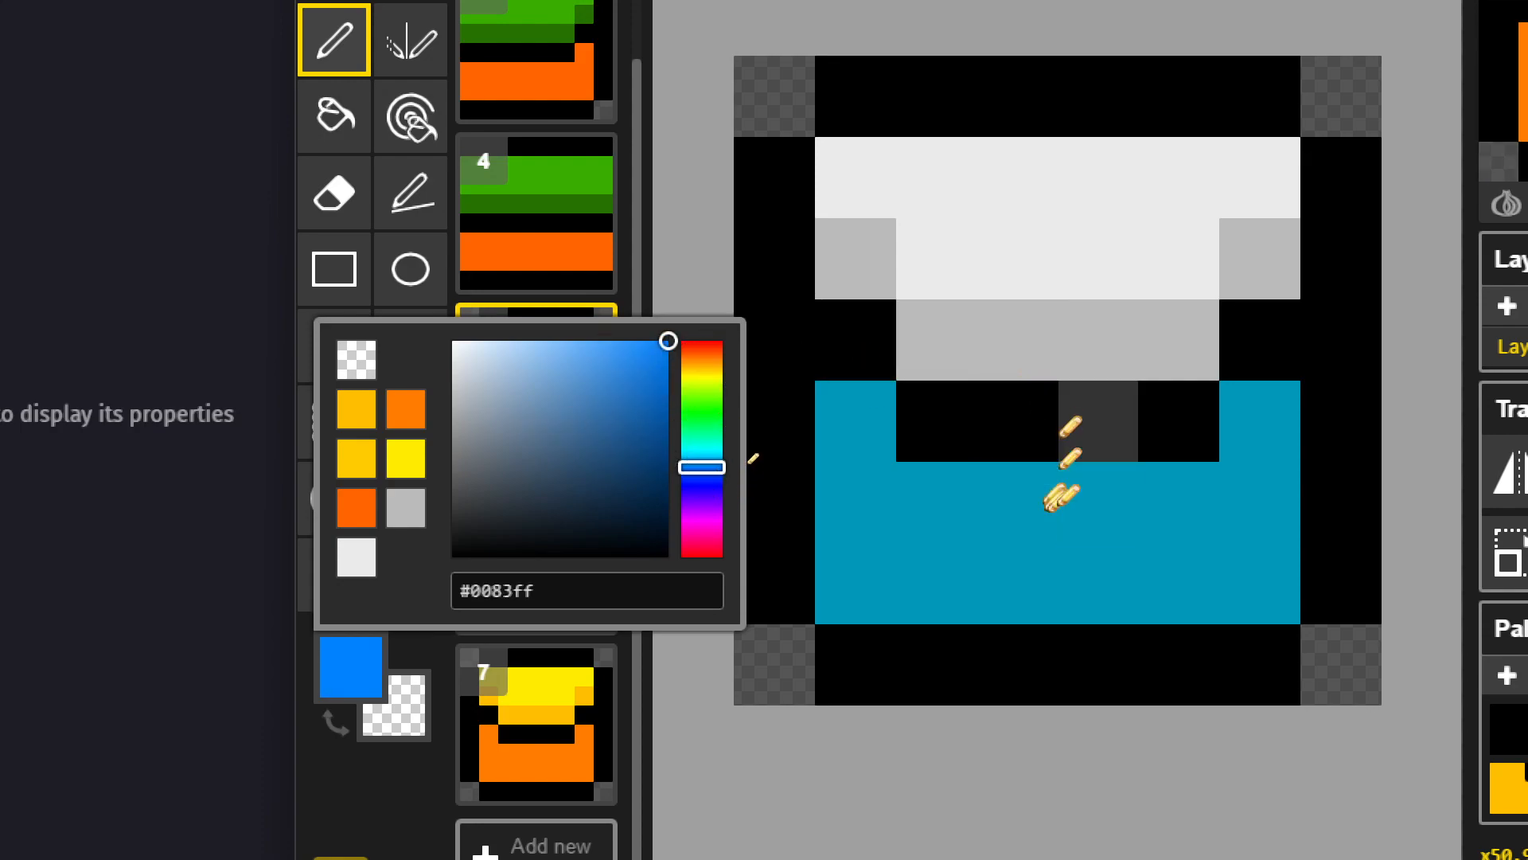
- Paint the bottom row of frame 5's teal area and the end pixels of the row above it bright blue
click(878, 585)
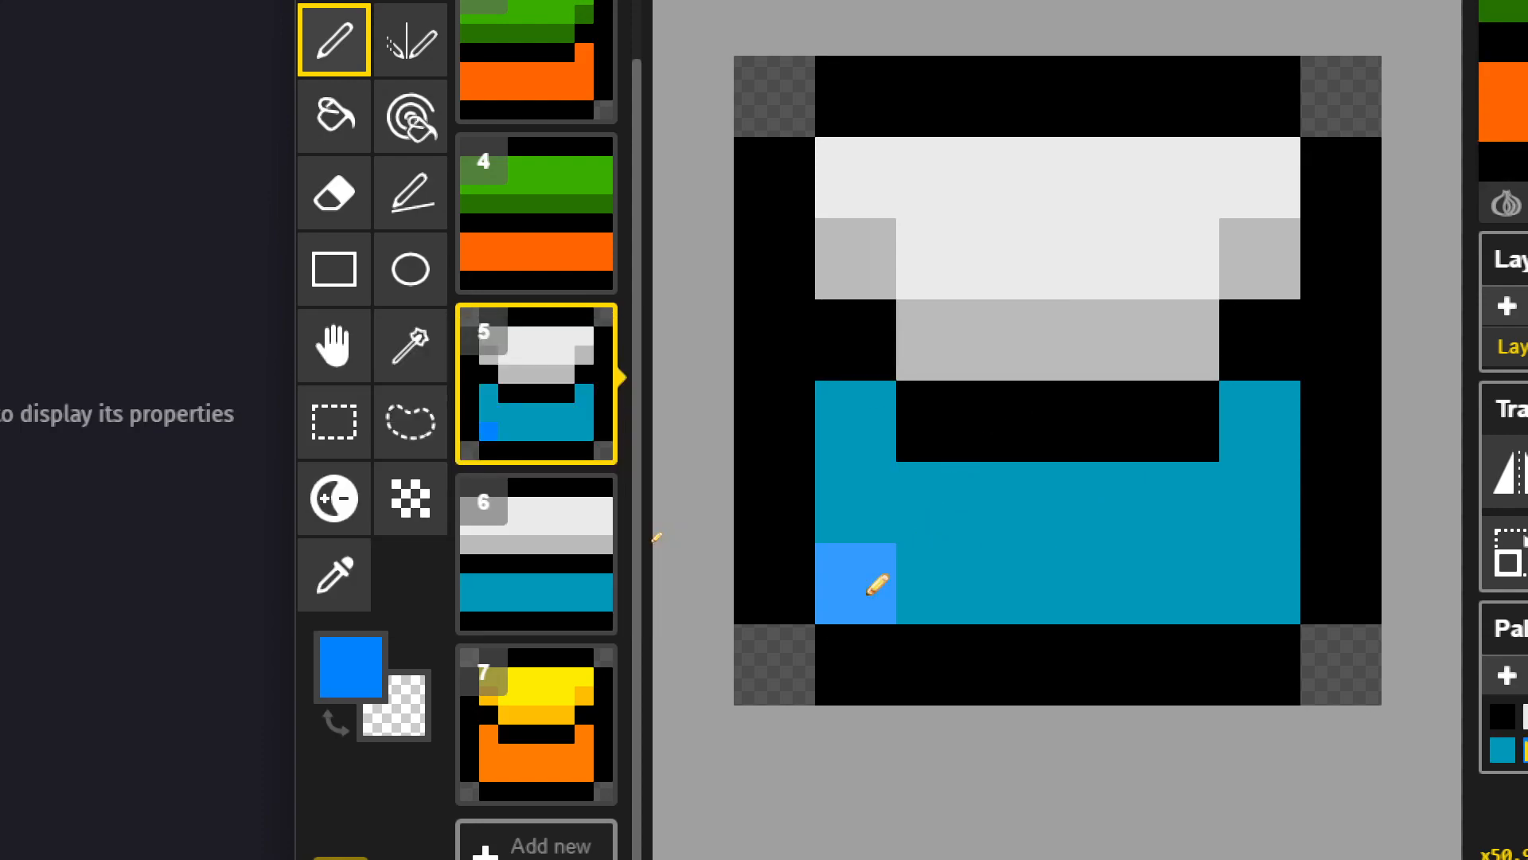
scroll(876, 582, down, 3)
drag(985, 487, 1035, 476)
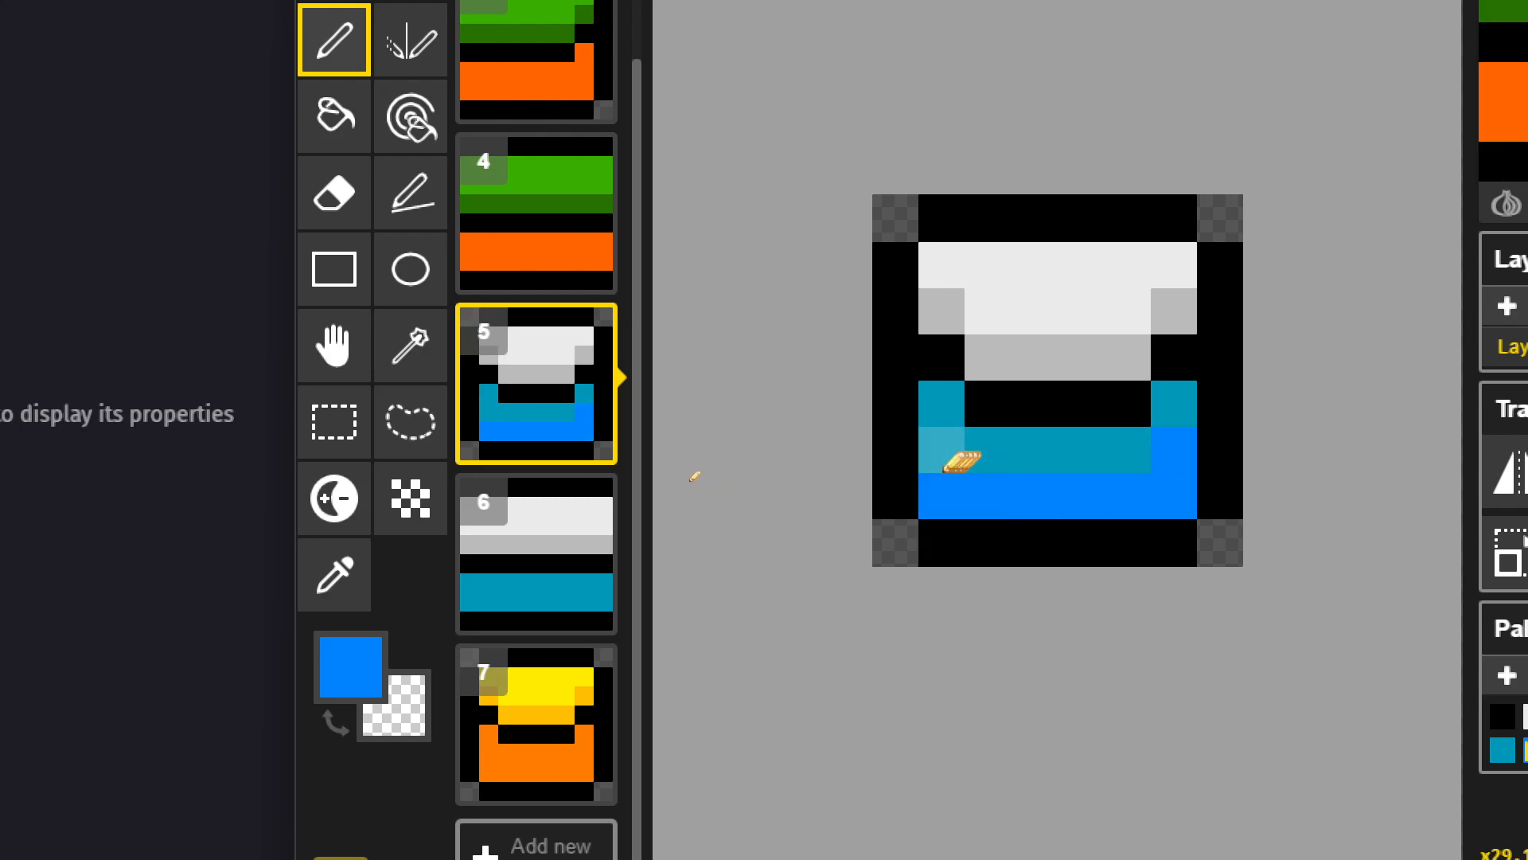
scroll(1034, 491, down, 5)
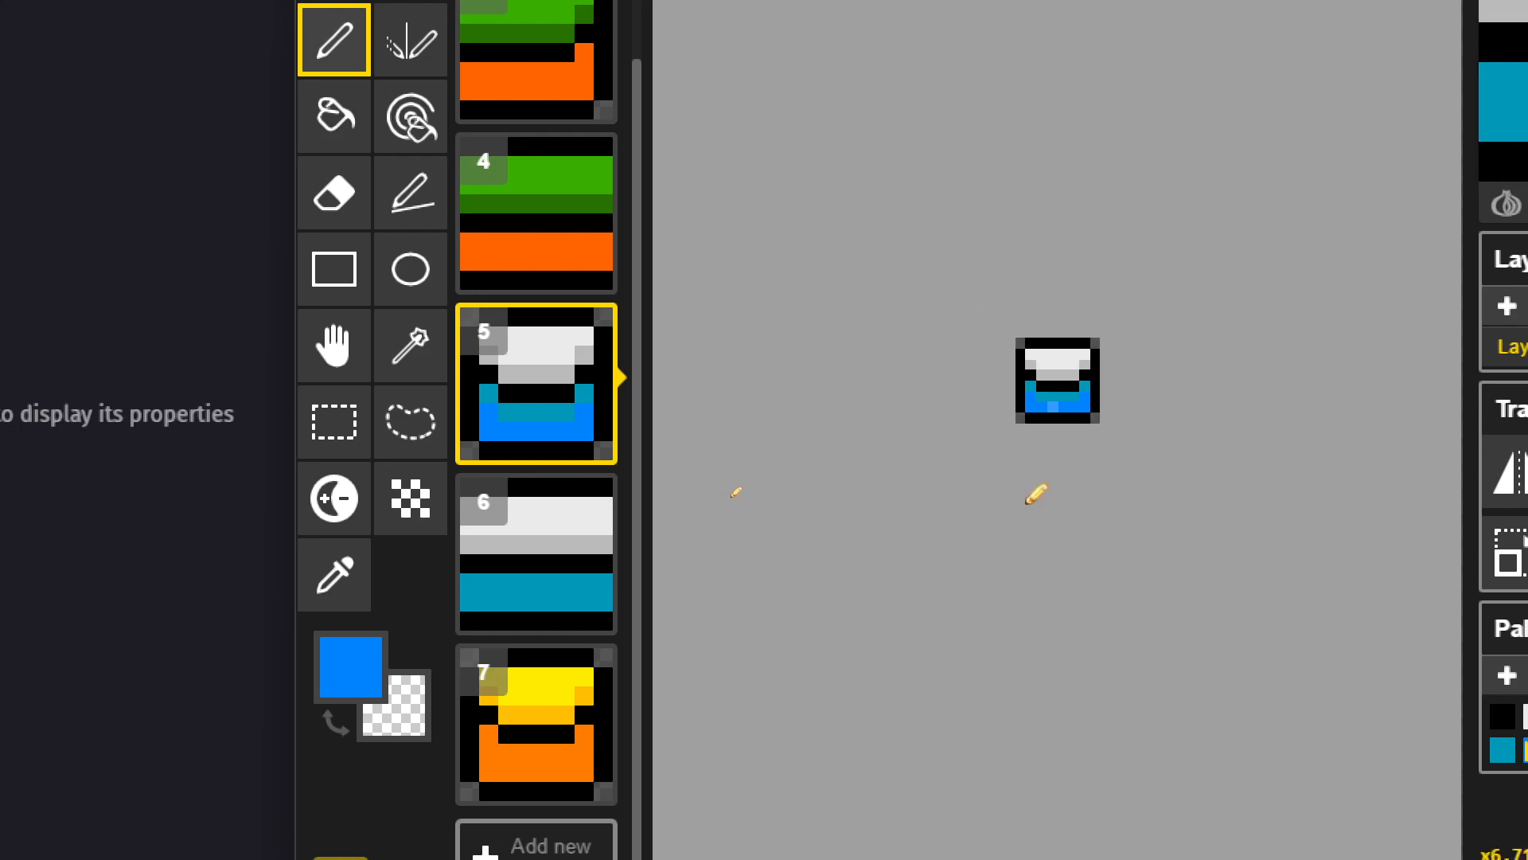
scroll(1074, 434, up, 3)
scroll(1111, 537, down, 2)
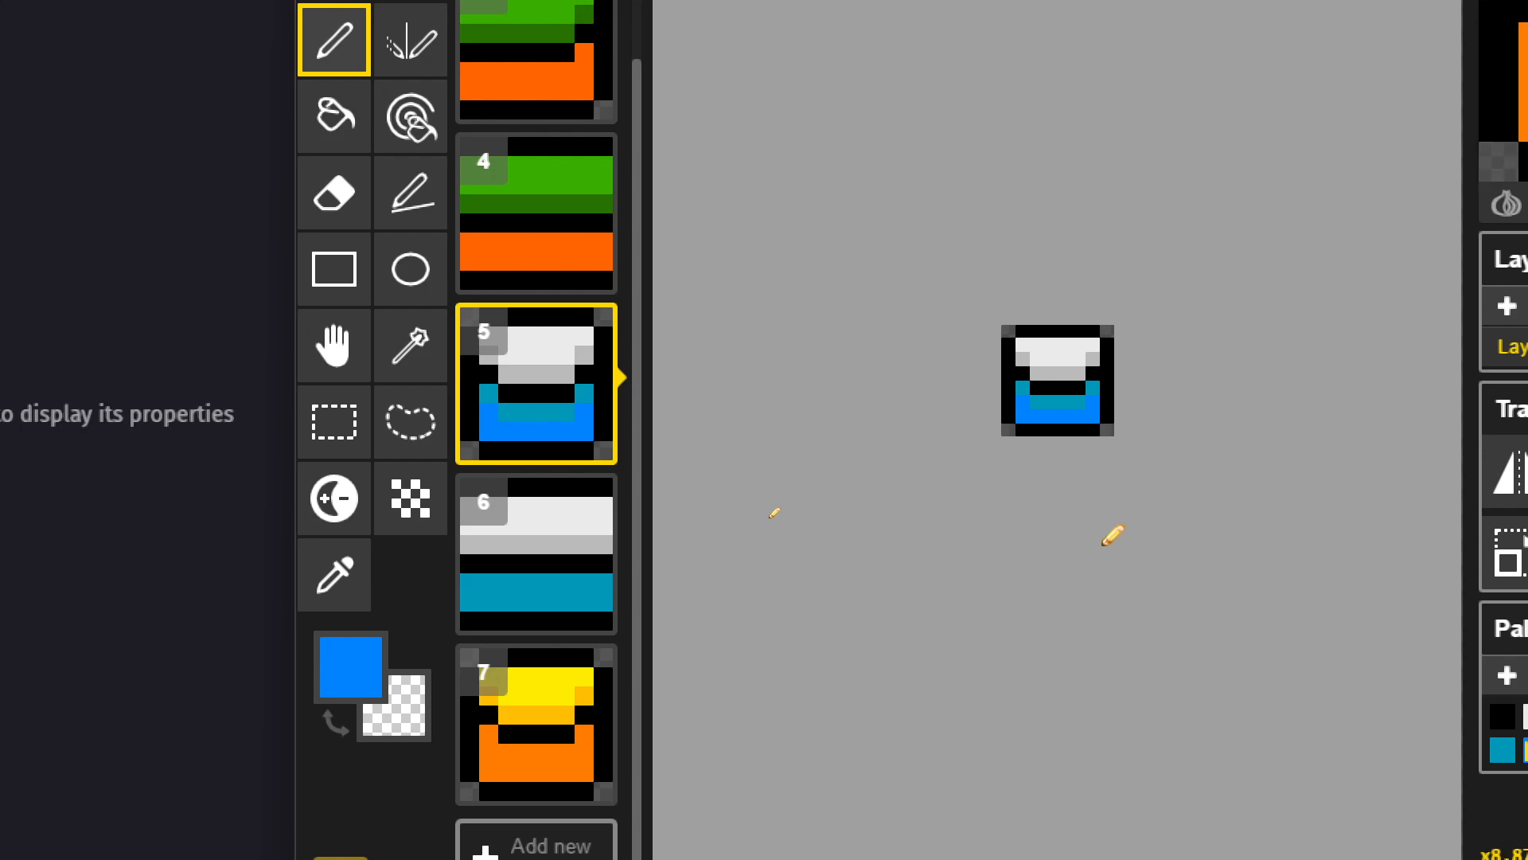
- Select frame 1 and save the Platforms sprite to its existing file
scroll(529, 291, up, 3)
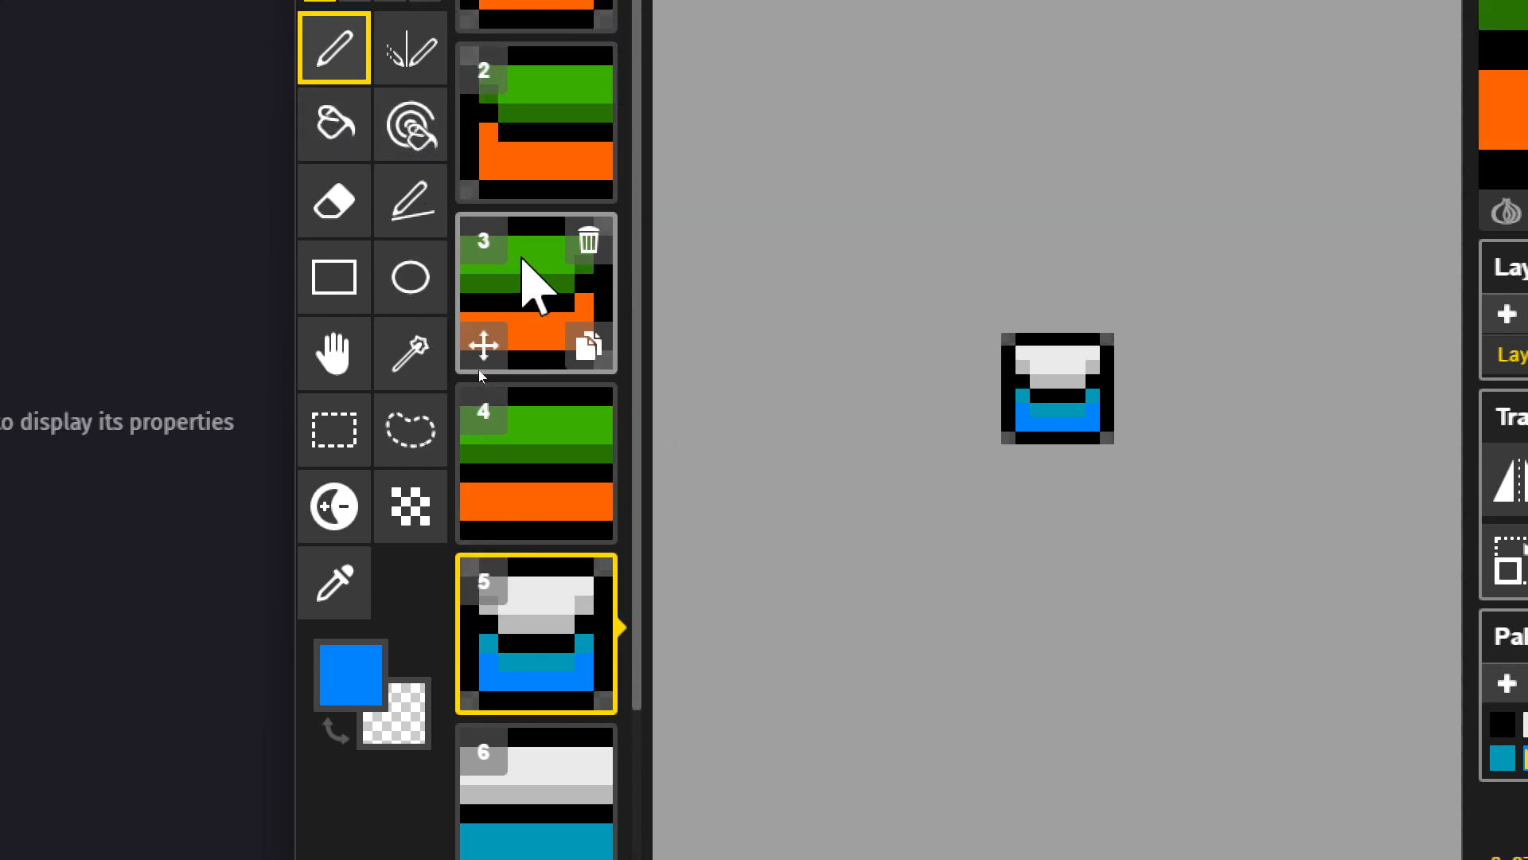
click(524, 116)
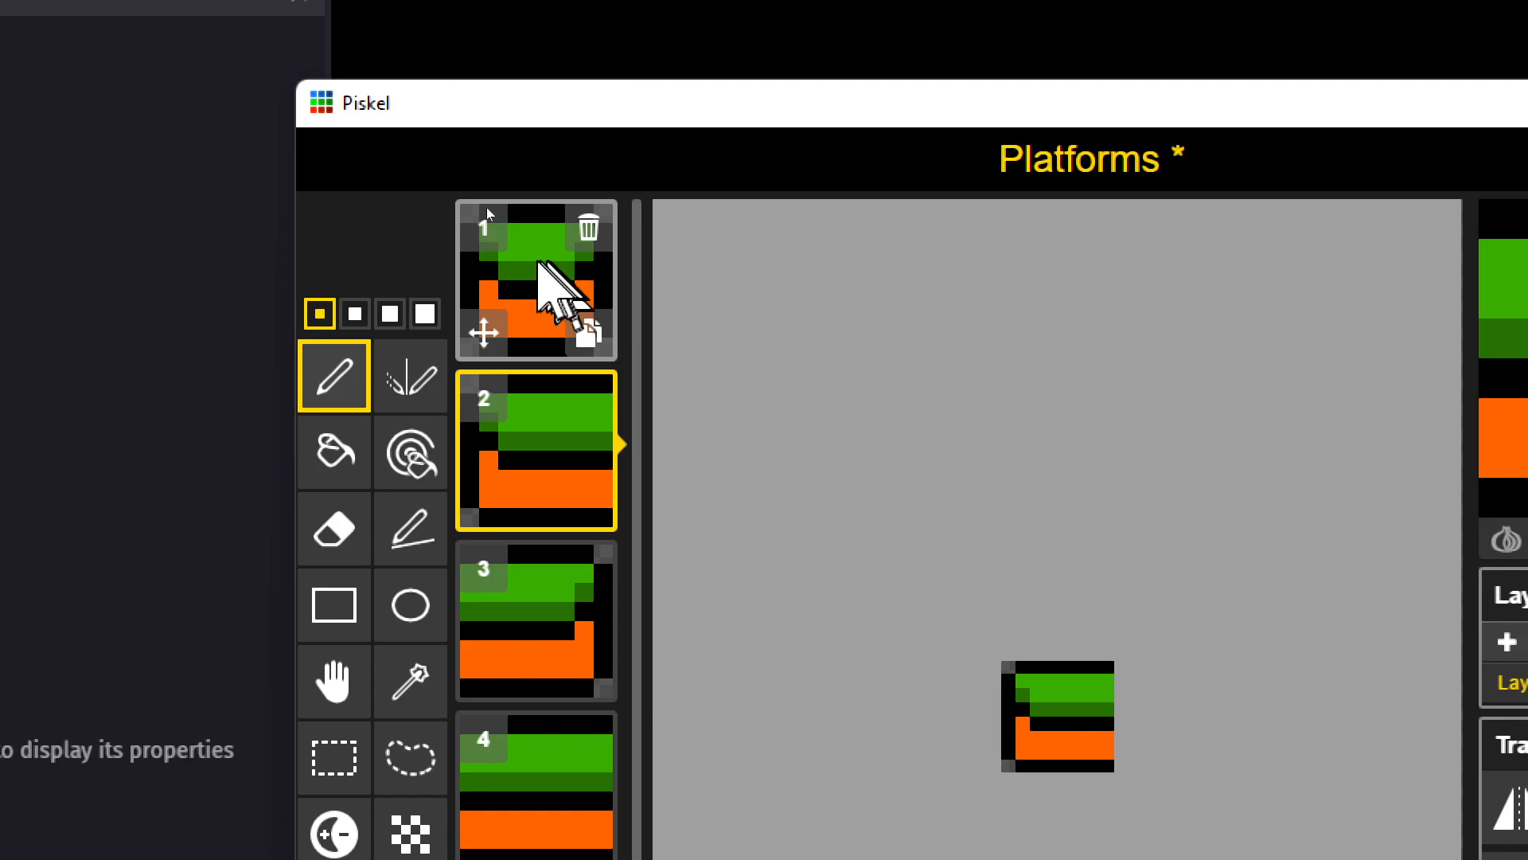
click(538, 267)
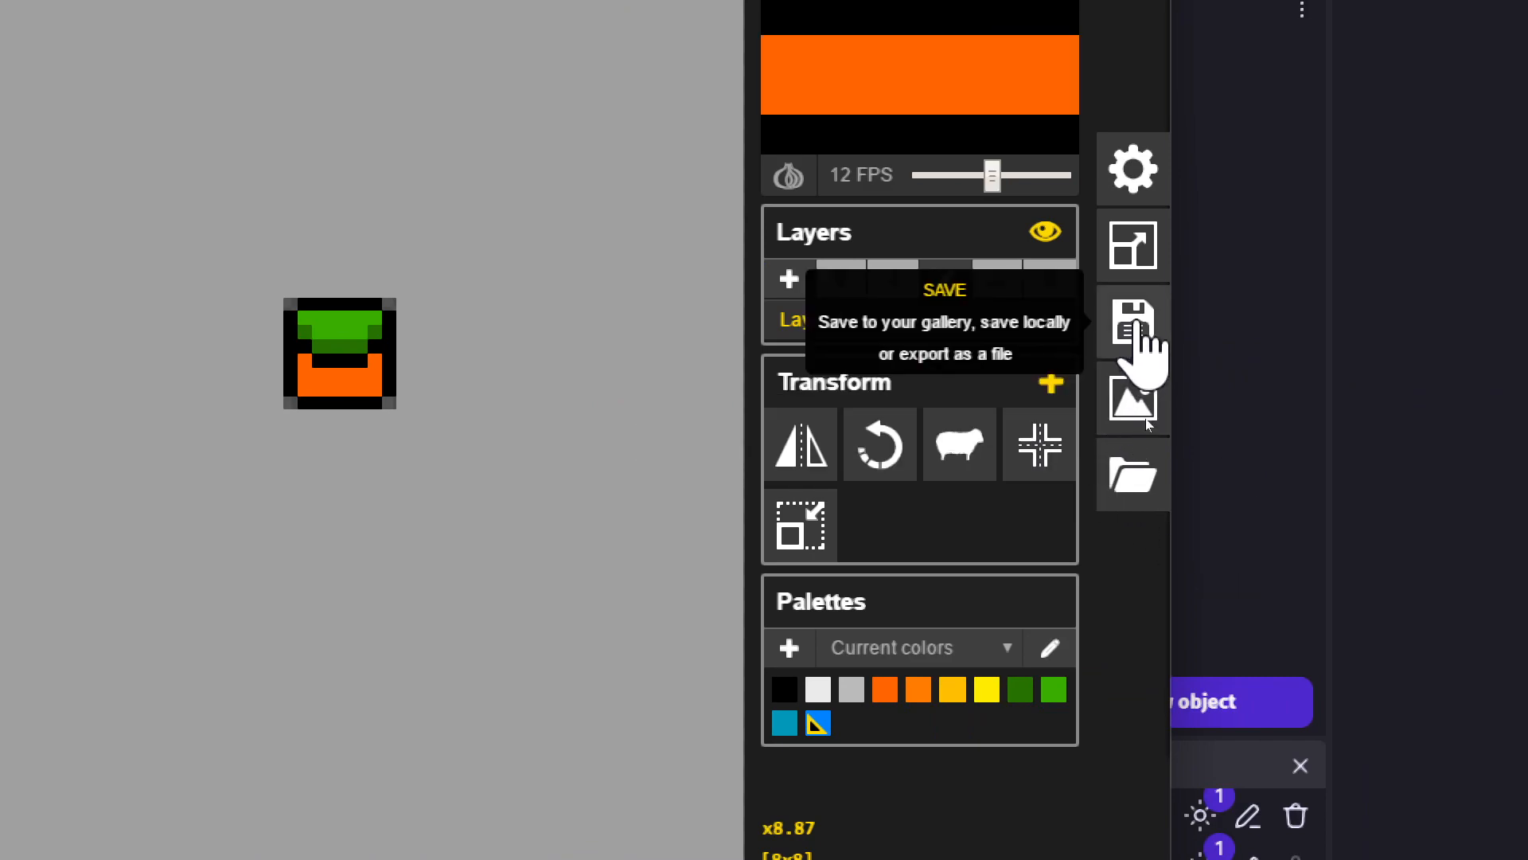
click(1134, 333)
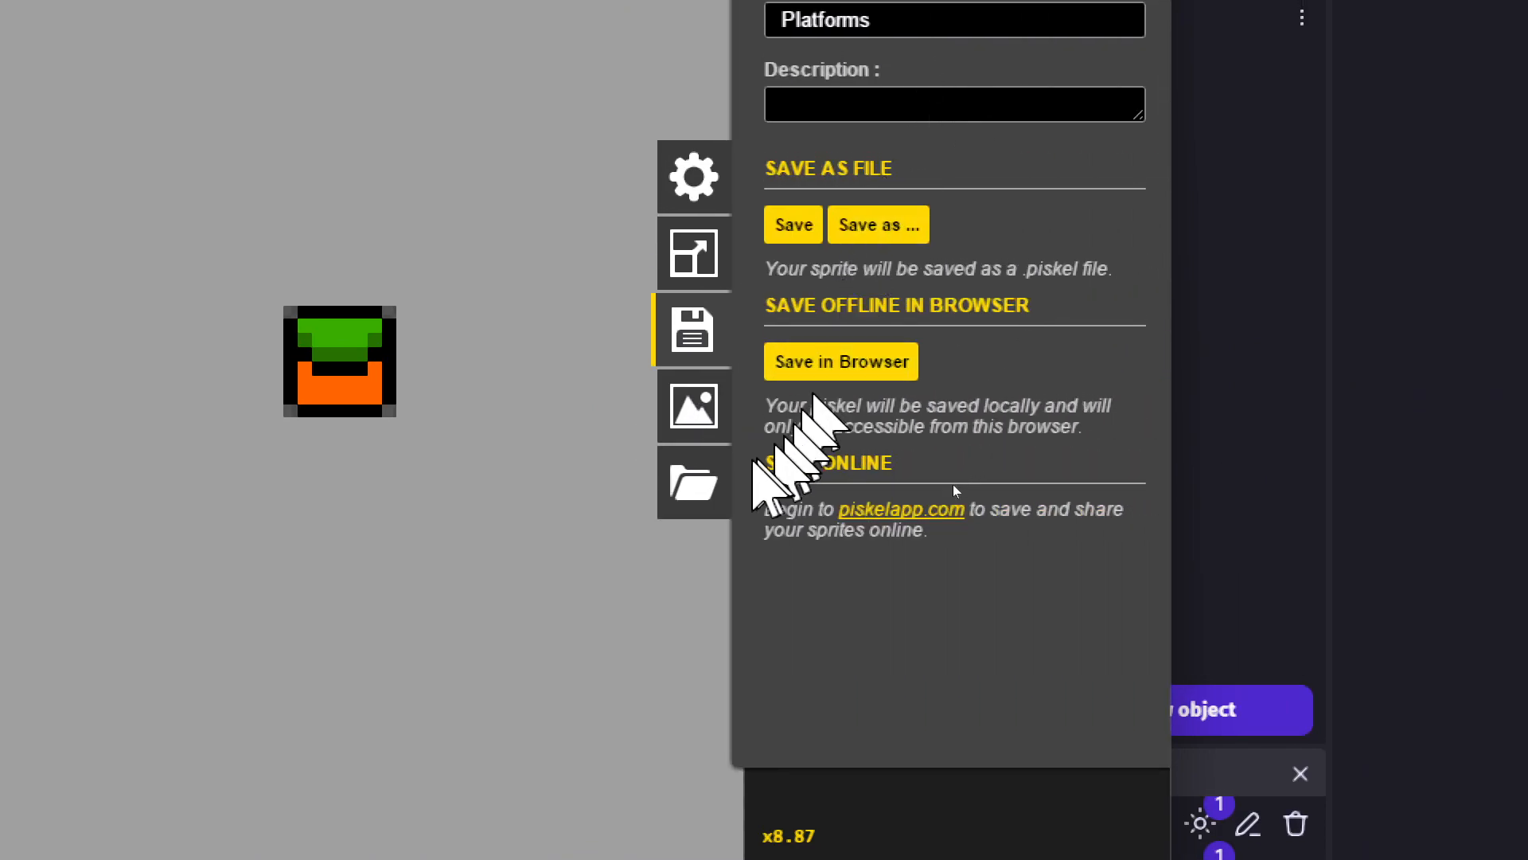
click(792, 227)
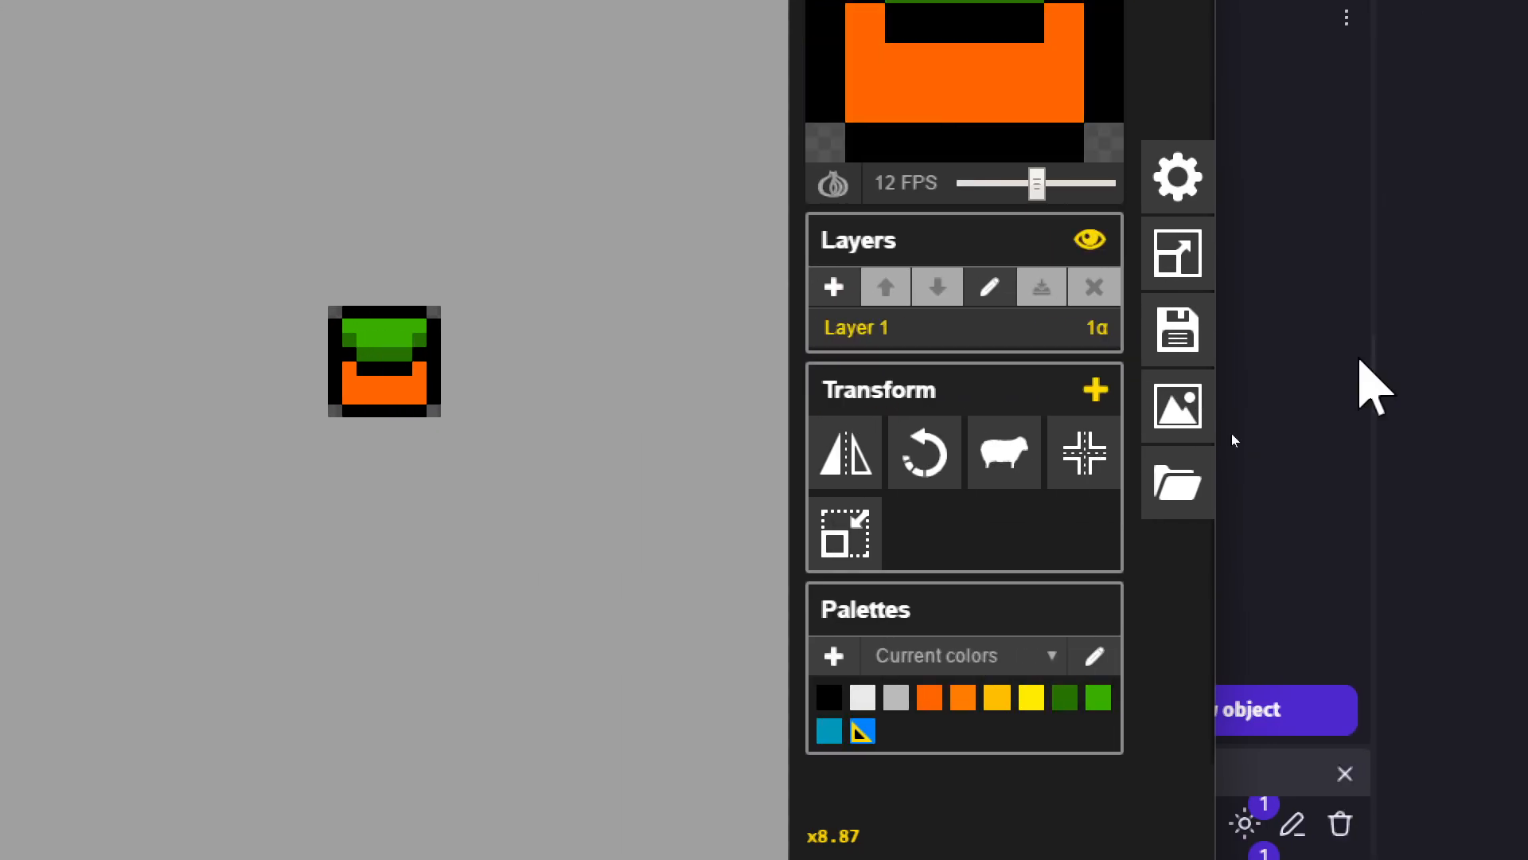
- Resize the sprite and its canvas content to 16 x 16 px
click(1178, 253)
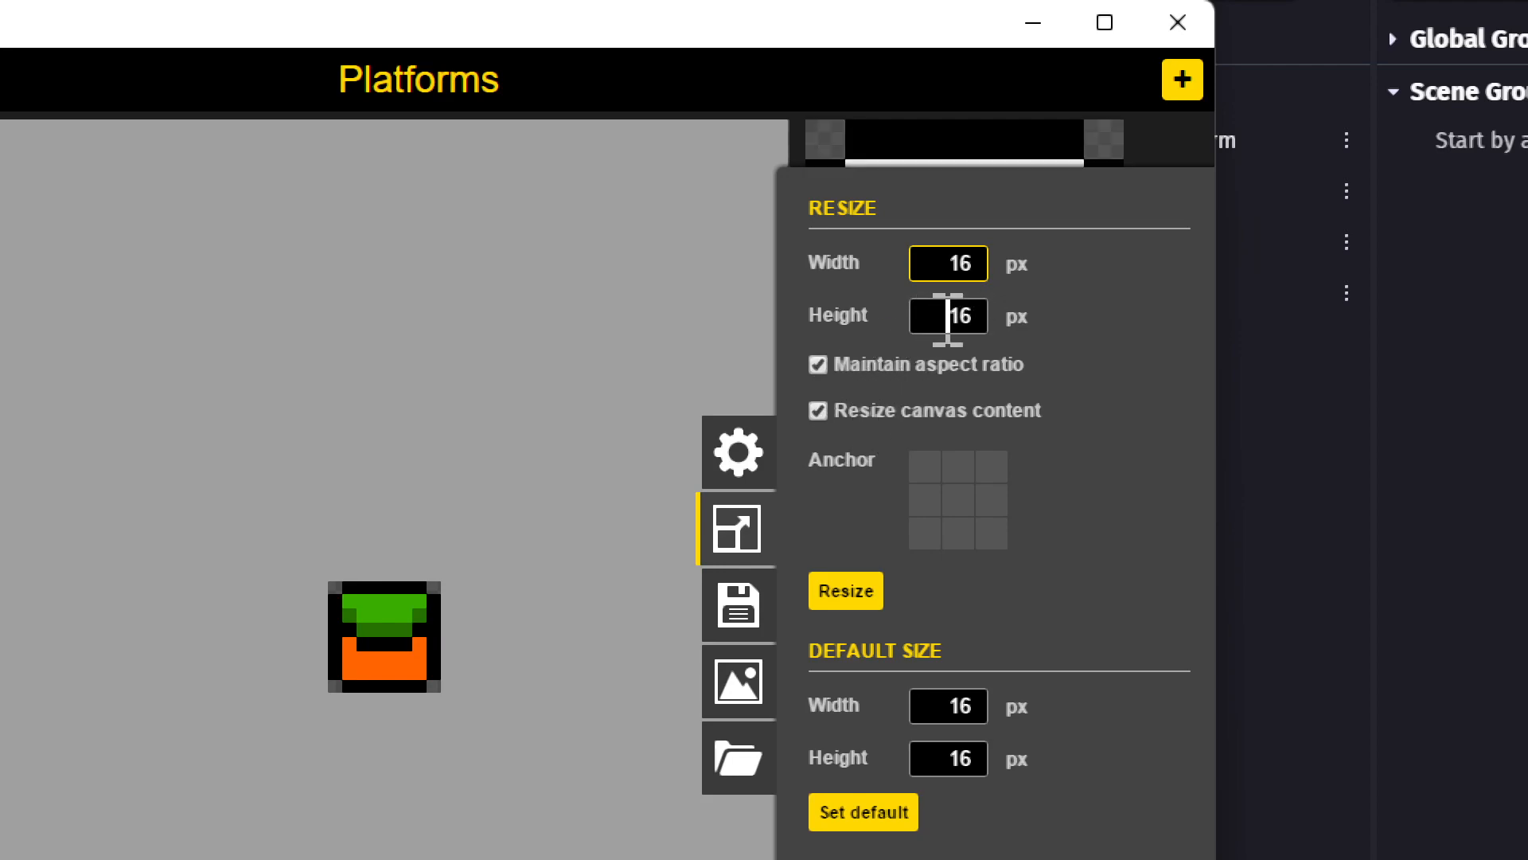
key(Return)
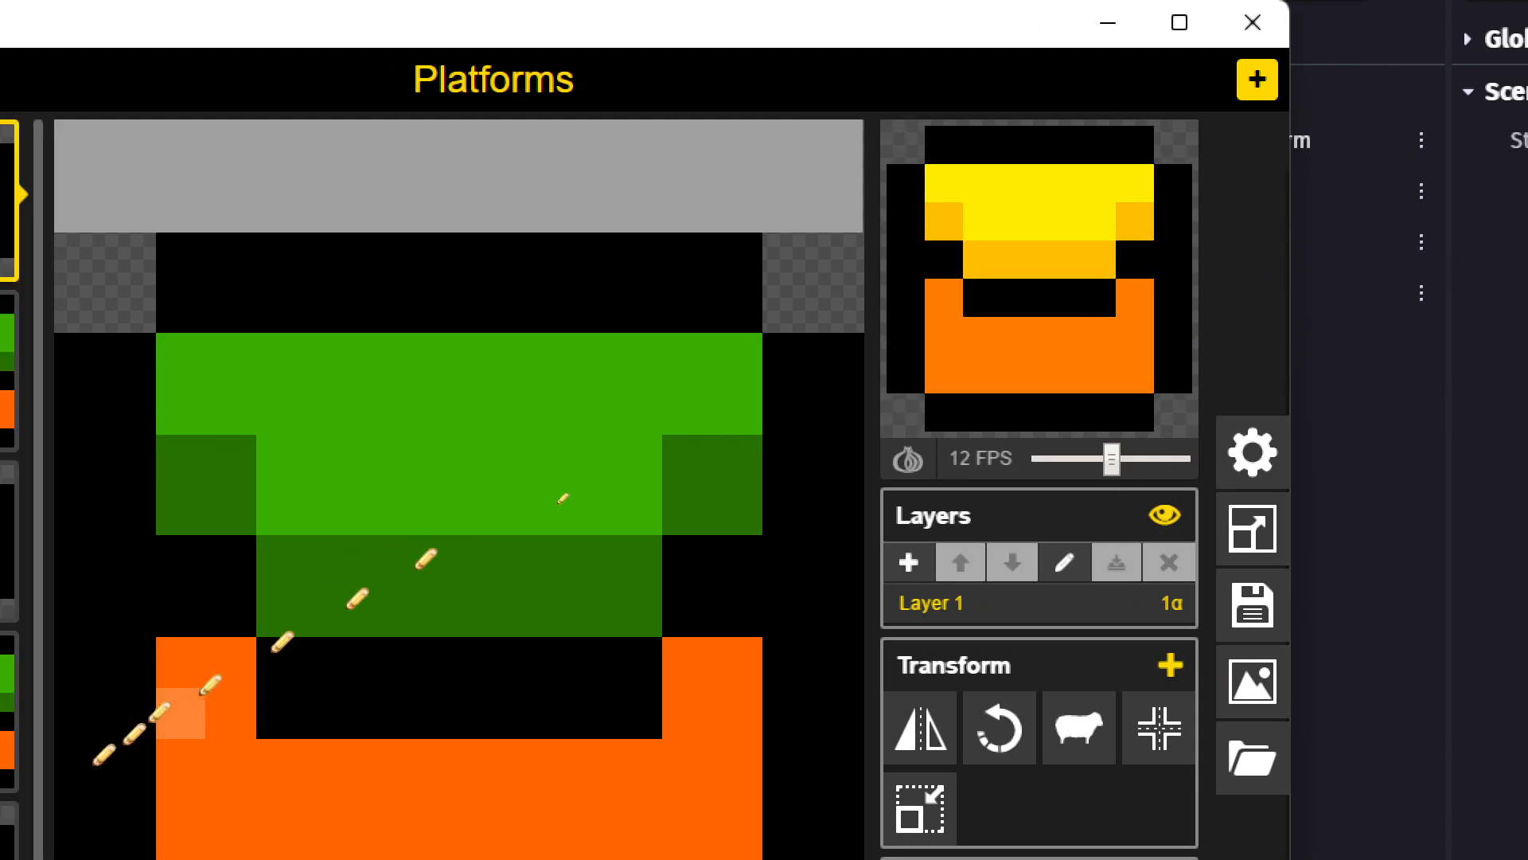
scroll(335, 753, down, 14)
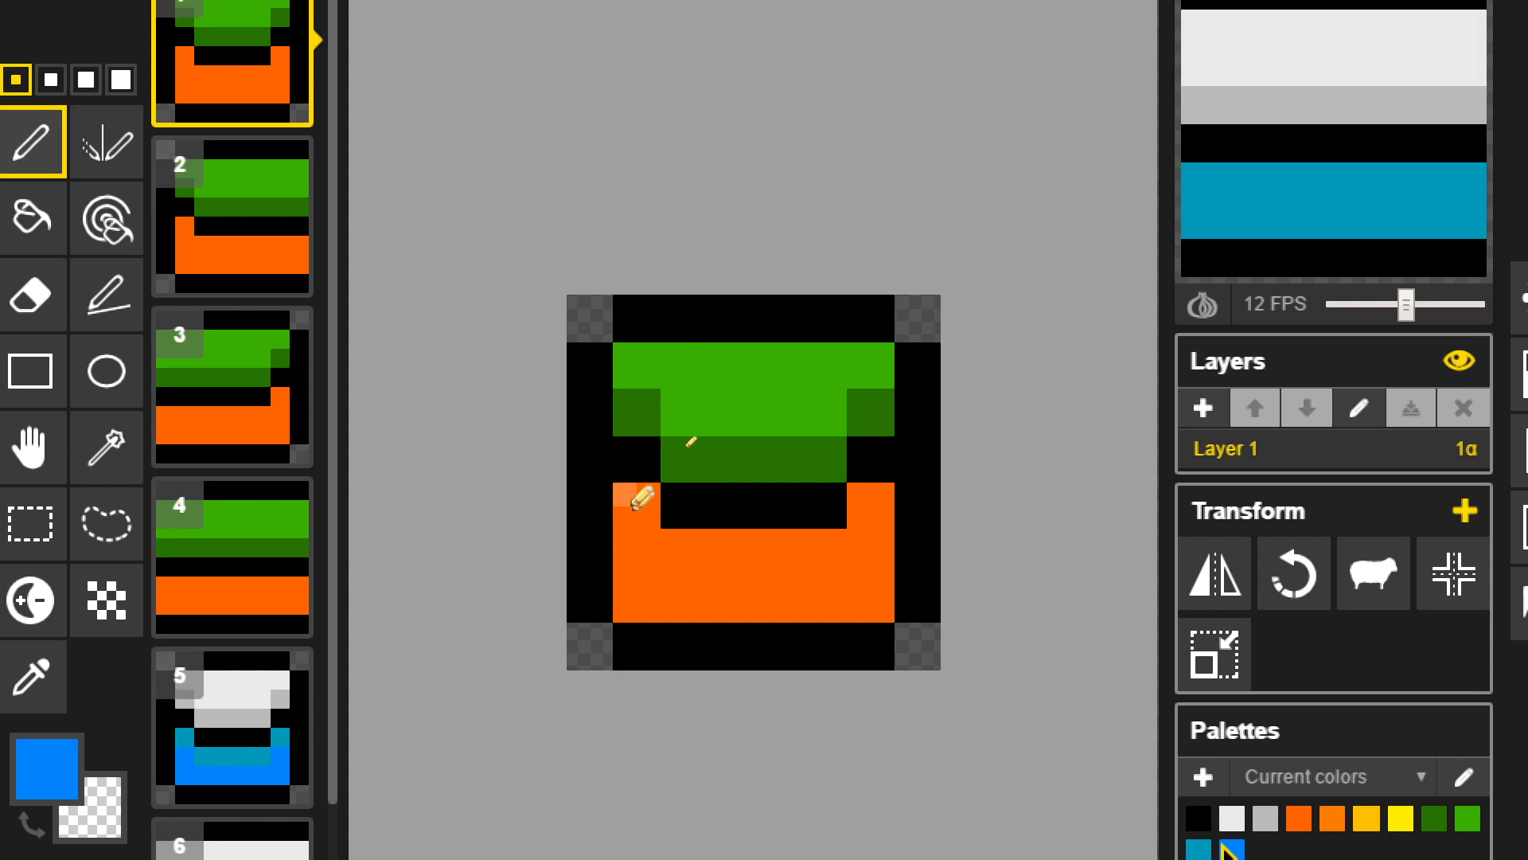
- Sample the outline's black and fill the tile's two top corners, leaving only the outermost pixel of each transparent
scroll(636, 502, down, 2)
scroll(677, 342, up, 3)
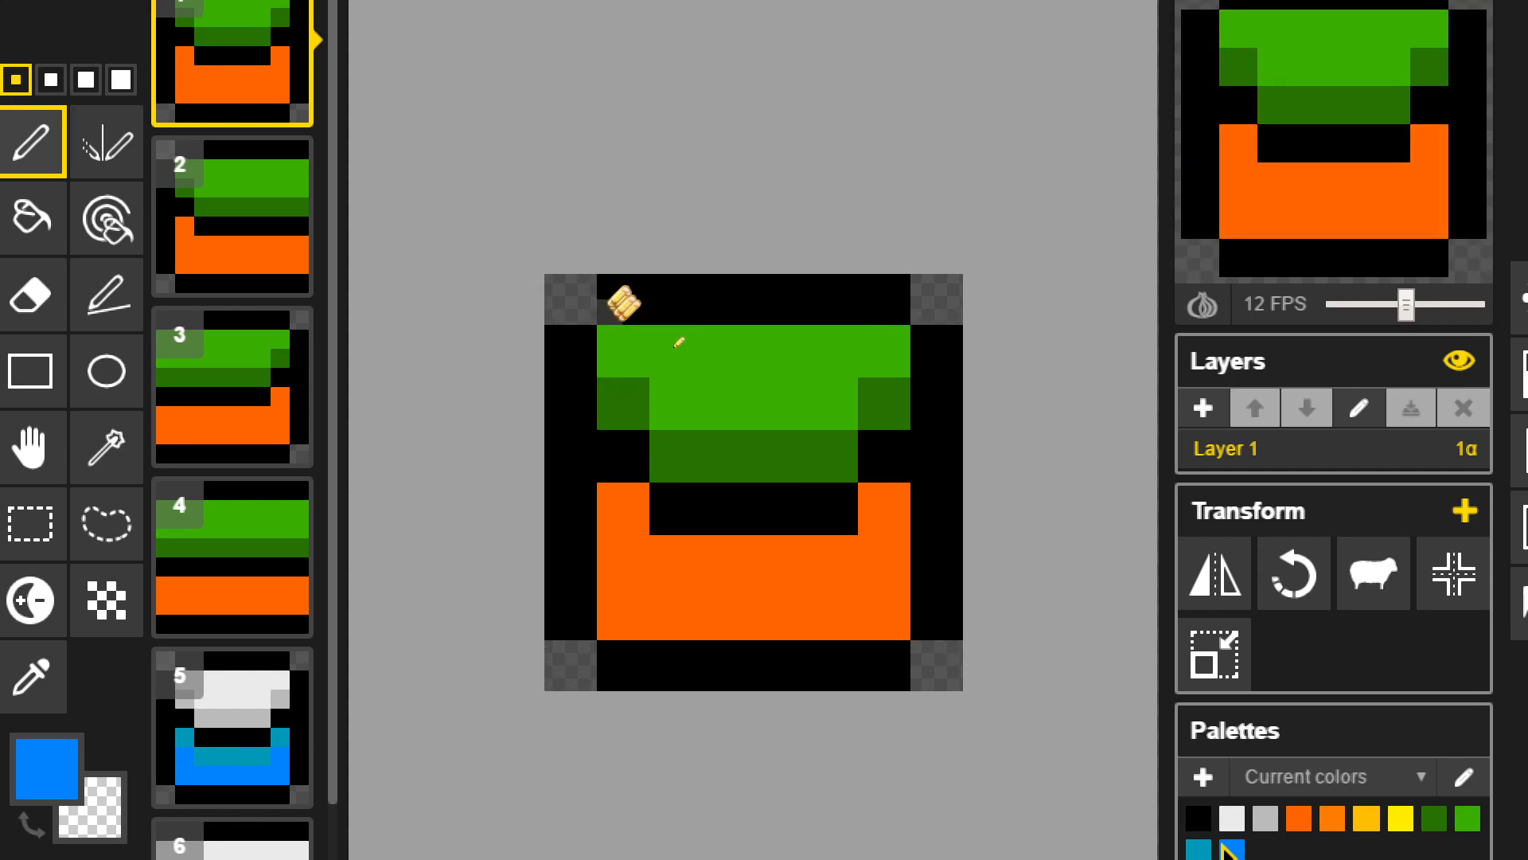
alt+click(611, 317)
click(585, 312)
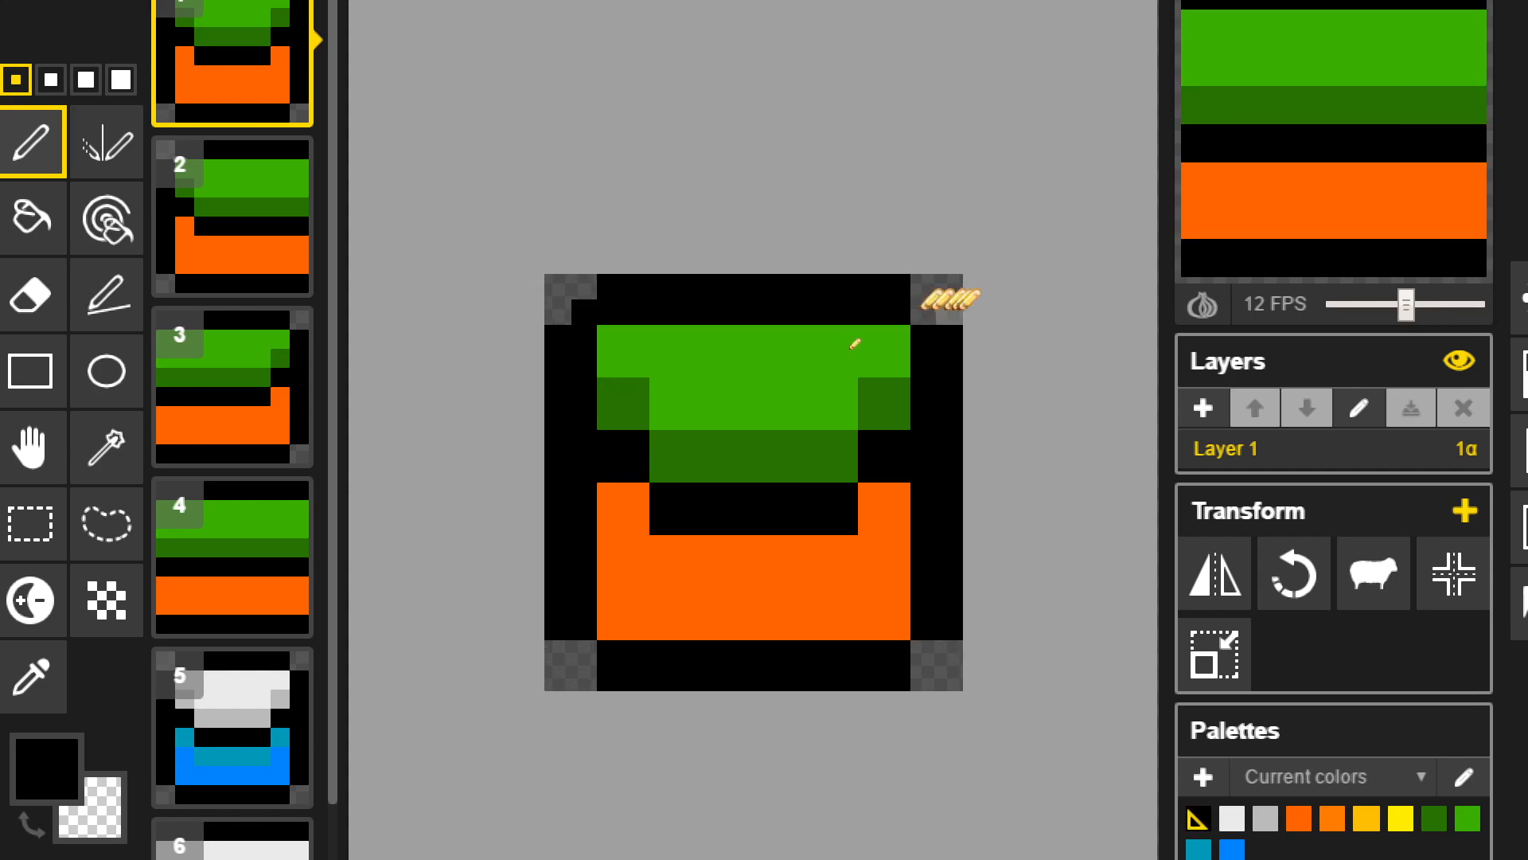
drag(921, 304, 921, 288)
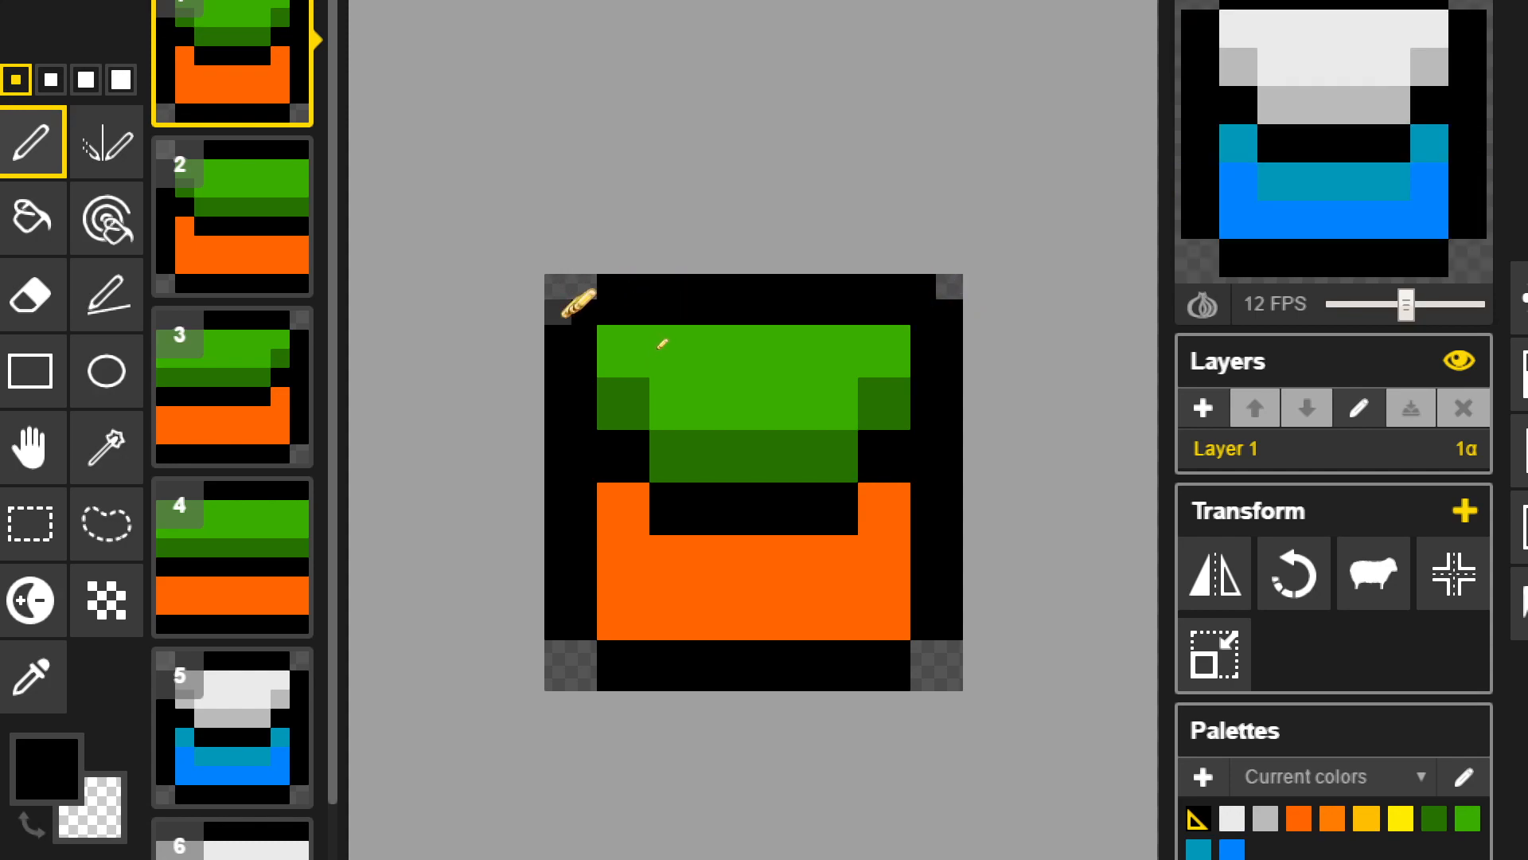
drag(564, 315, 591, 275)
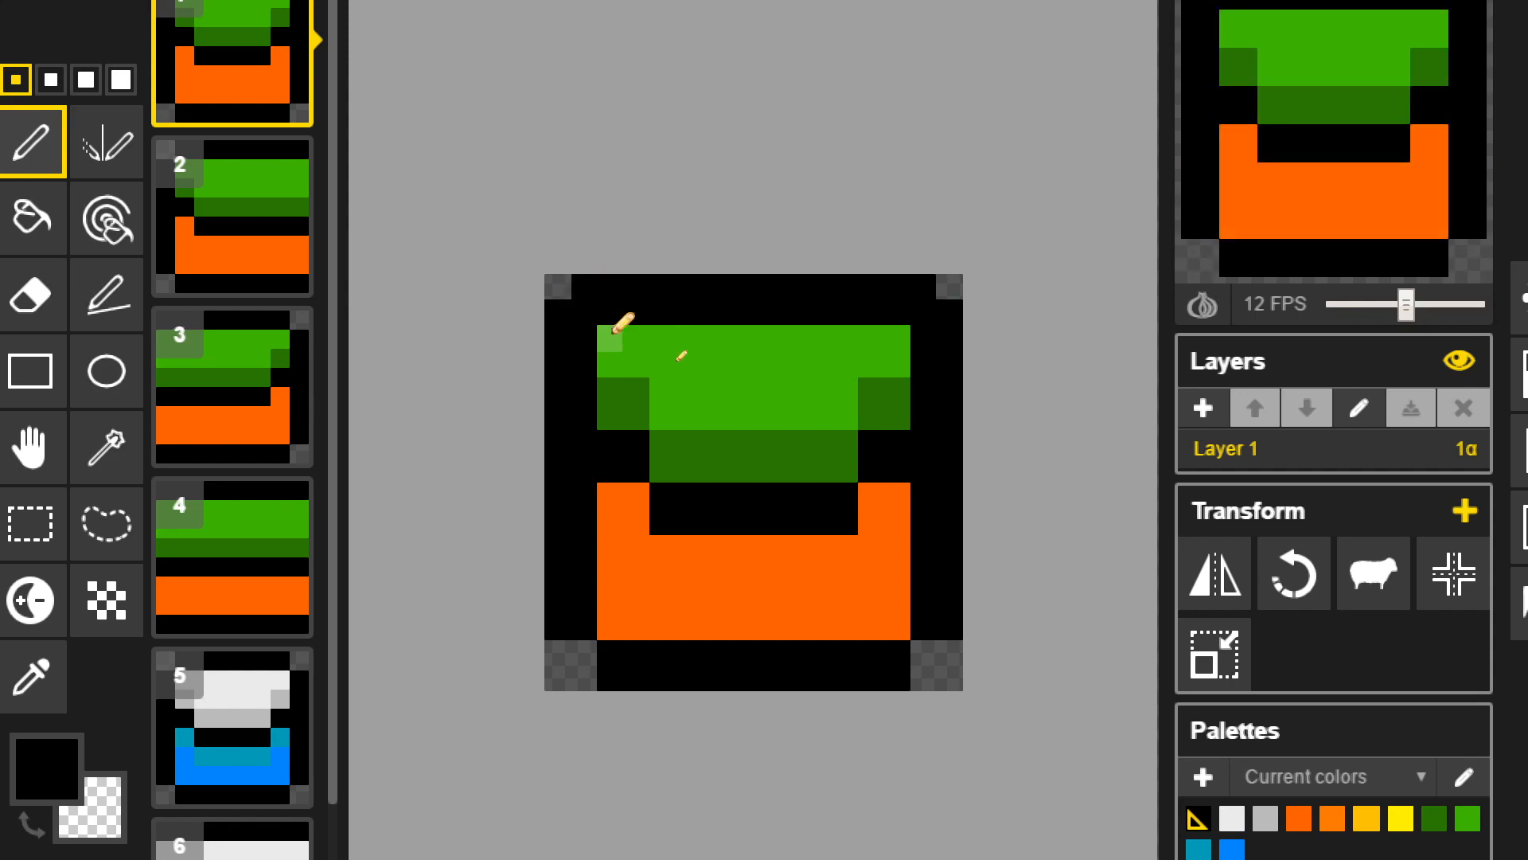
- Cycle the primary colour through the first nine palette colours
key(2)
key(3)
key(4)
key(1)
key(2)
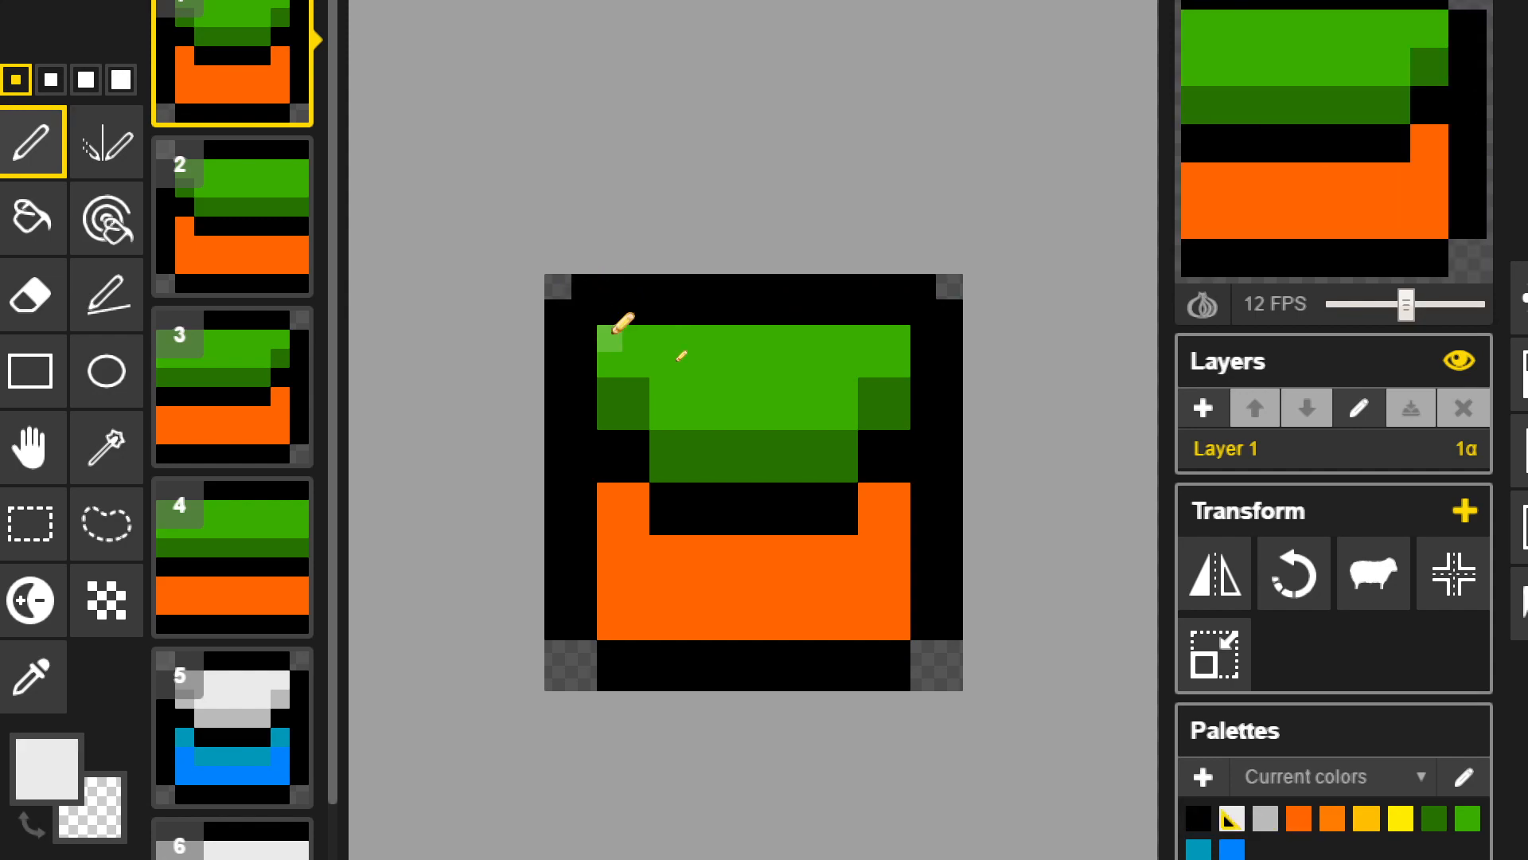
key(3)
key(4)
key(5)
key(6)
key(7)
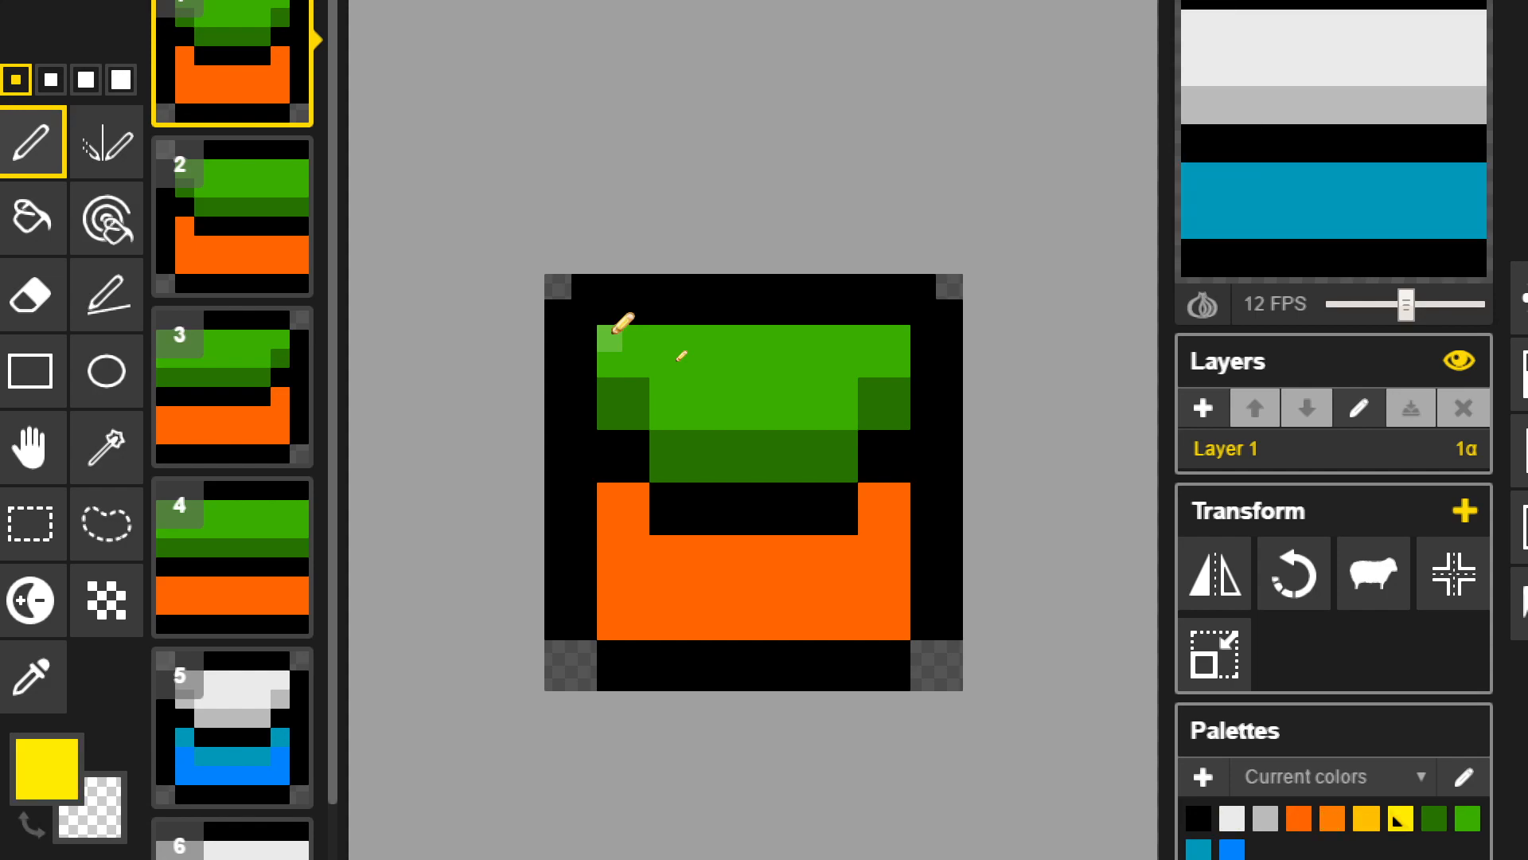
key(8)
key(9)
- Delete the three recoloured frames 5, 6 and 7 that follow the green-orange set
mouse_move(195, 398)
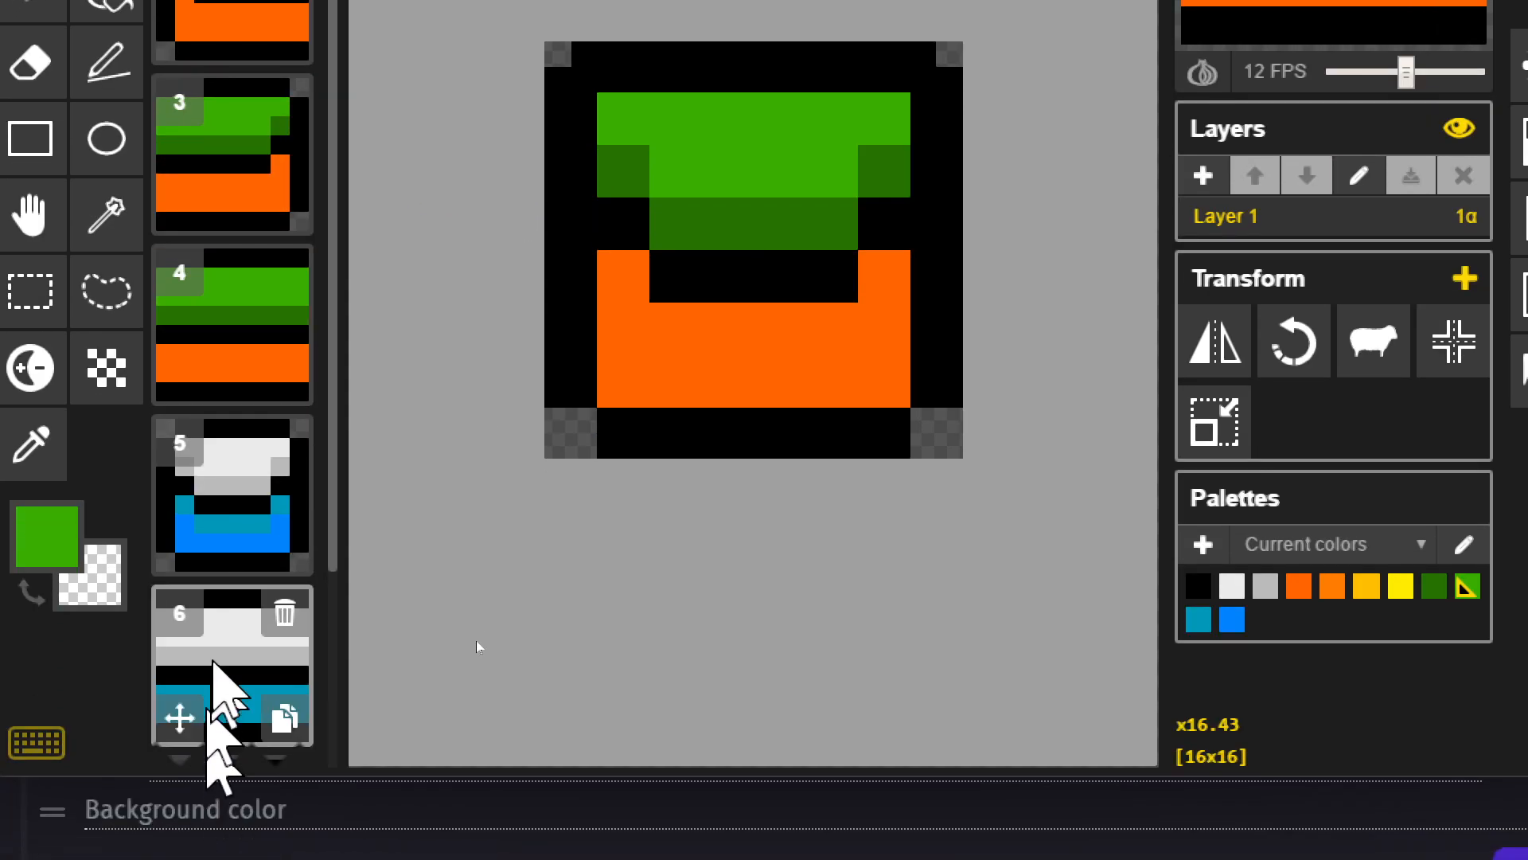
mouse_move(259, 499)
click(285, 442)
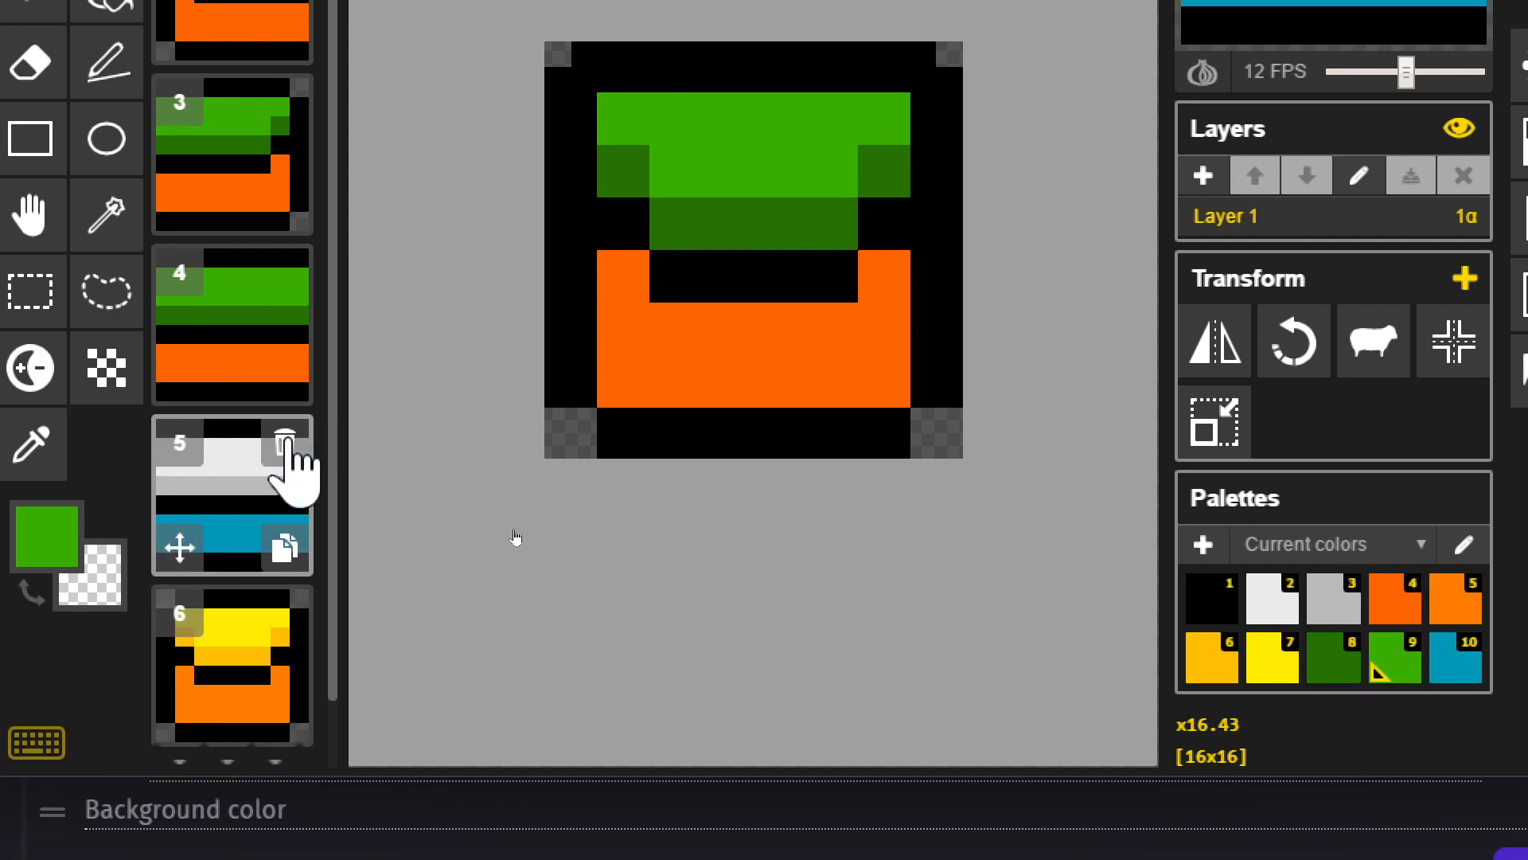
click(285, 442)
click(285, 443)
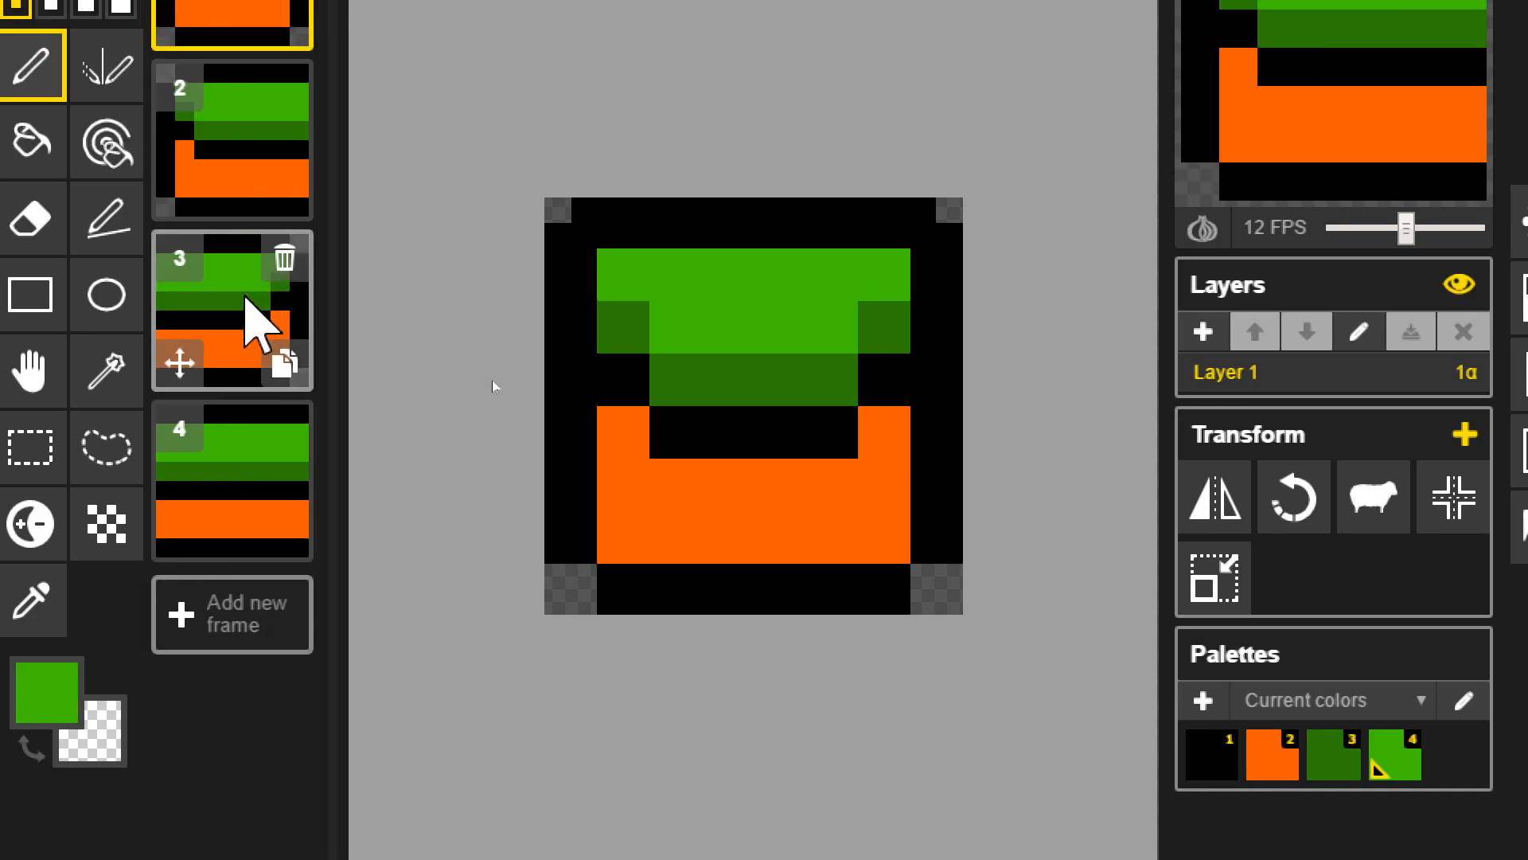
- Switch the primary colour repeatedly among the four remaining palette colours
key(1)
key(3)
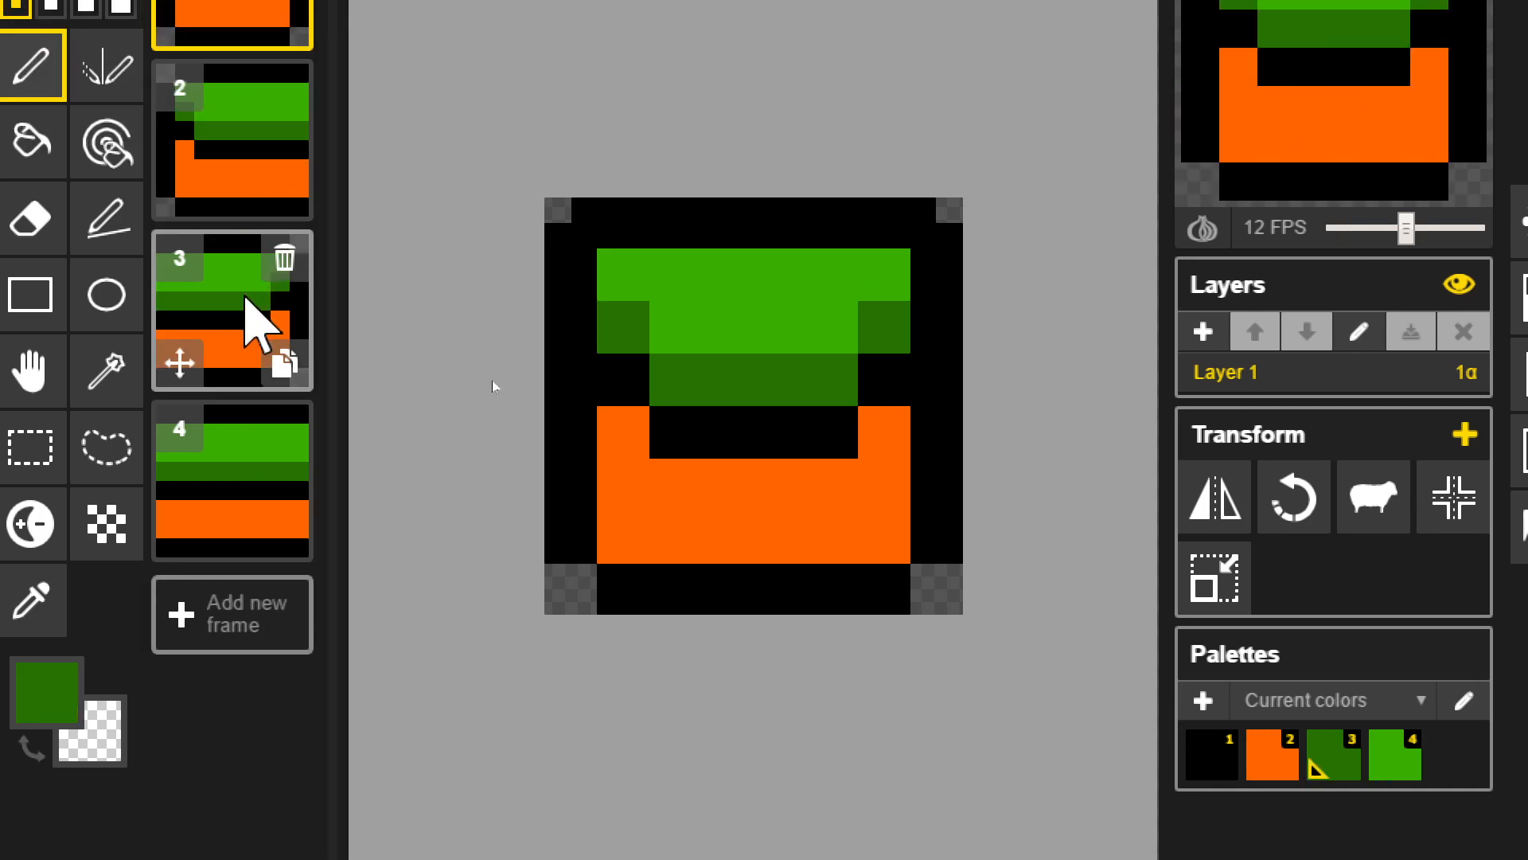
key(2)
key(1)
key(3)
key(4)
key(1)
key(2)
key(3)
key(1)
key(2)
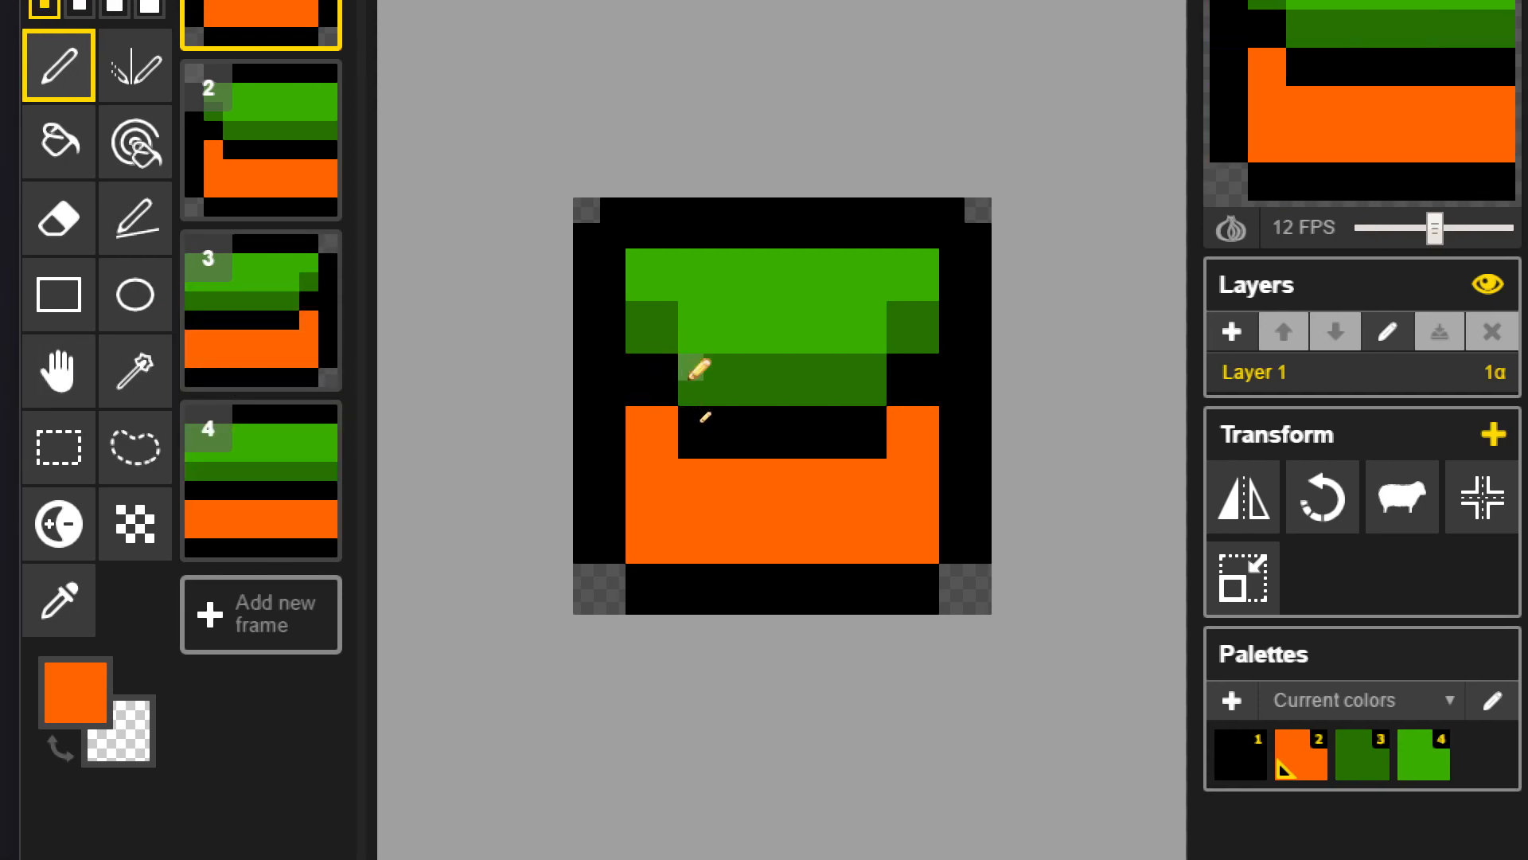
- Paint a bright green row directly above frame 1's green area and continue it down beside the area's right side
scroll(607, 364, up, 2)
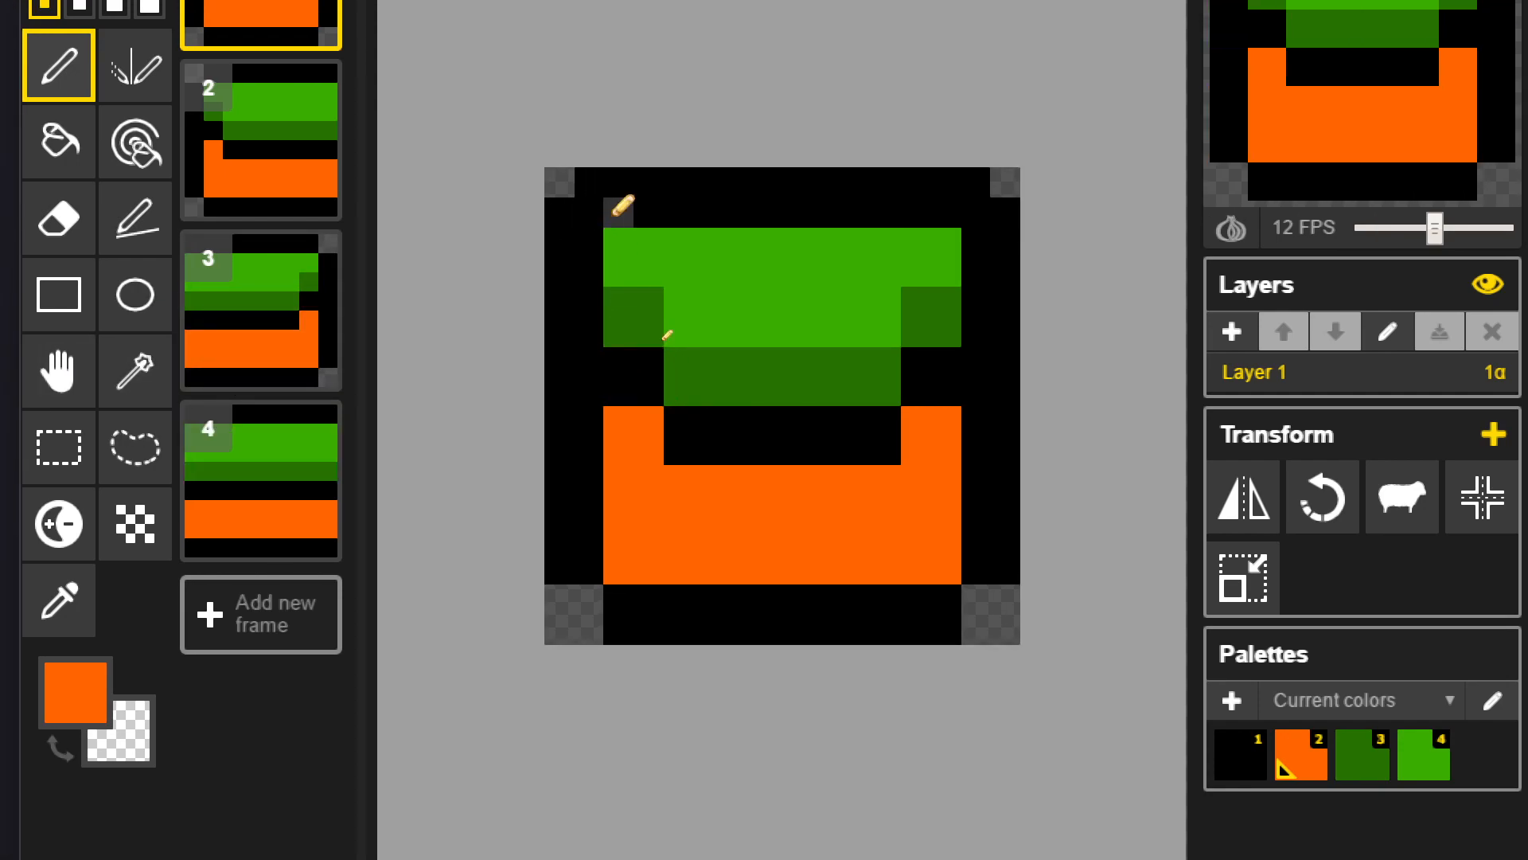
key(3)
key(4)
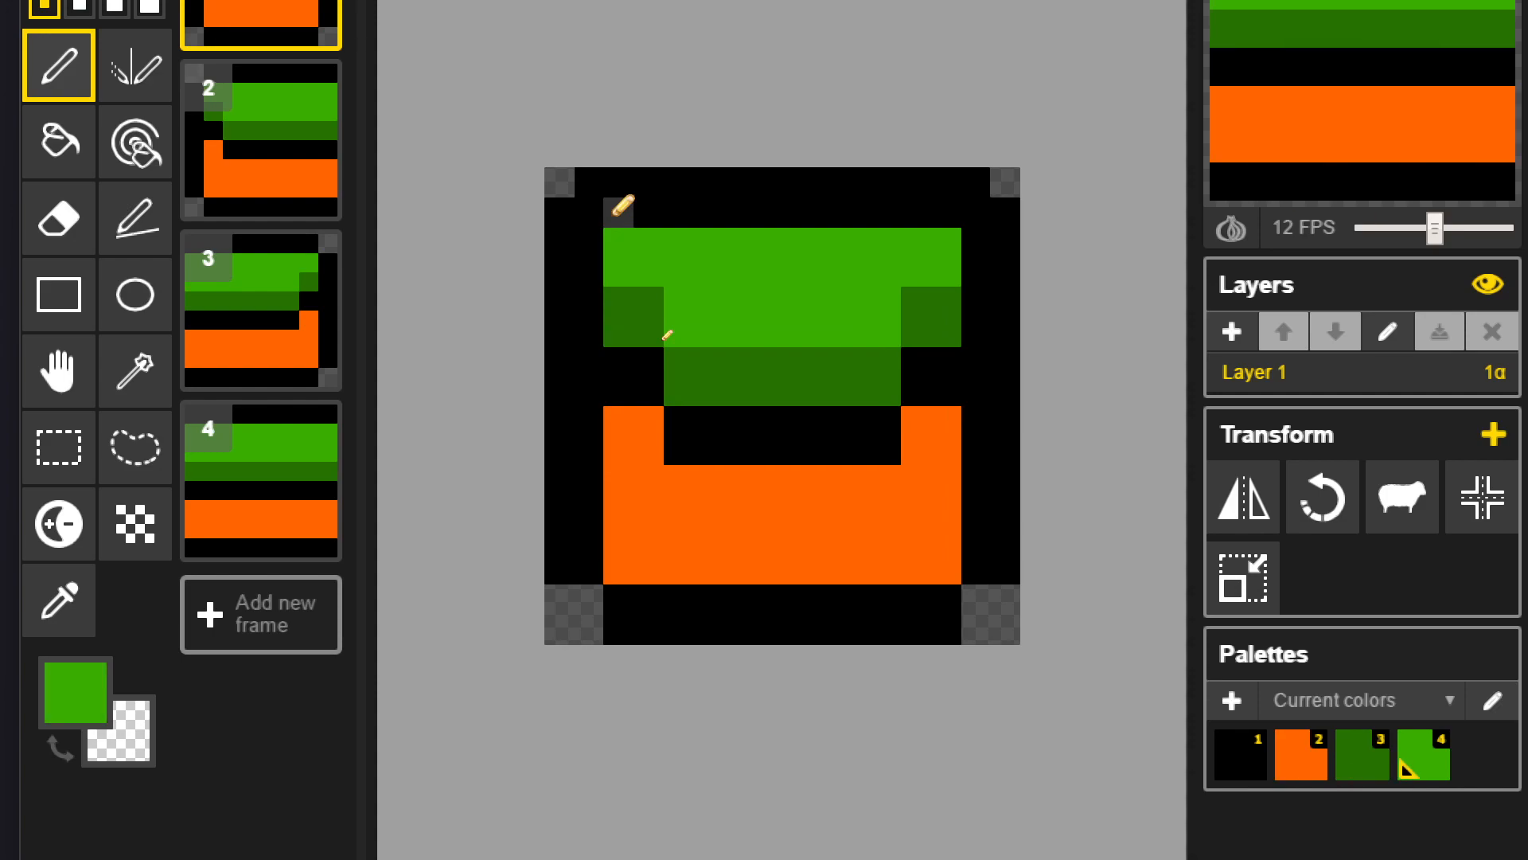
drag(629, 213, 724, 213)
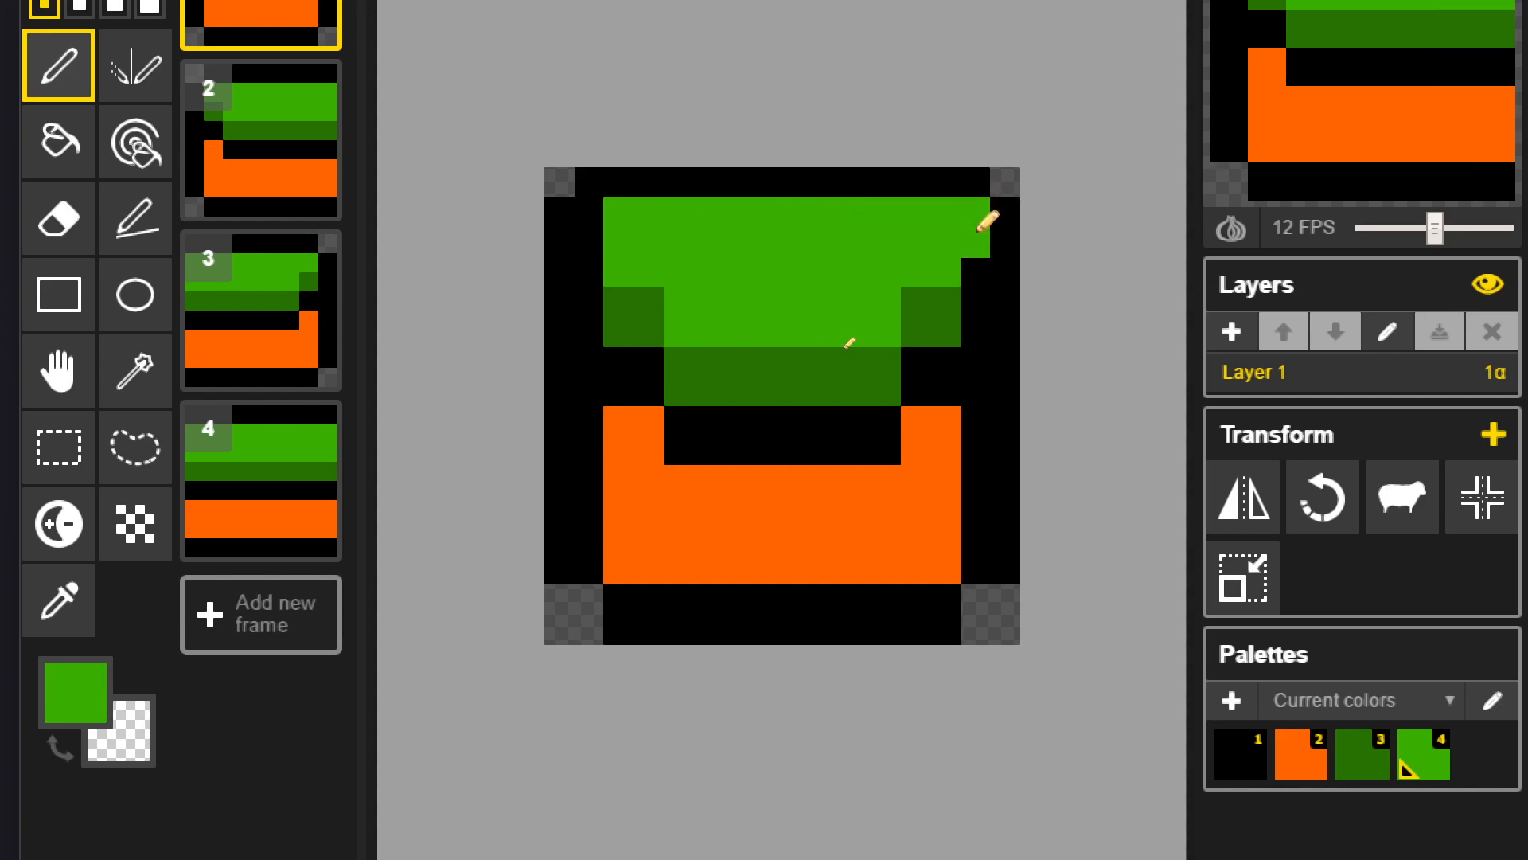
click(981, 278)
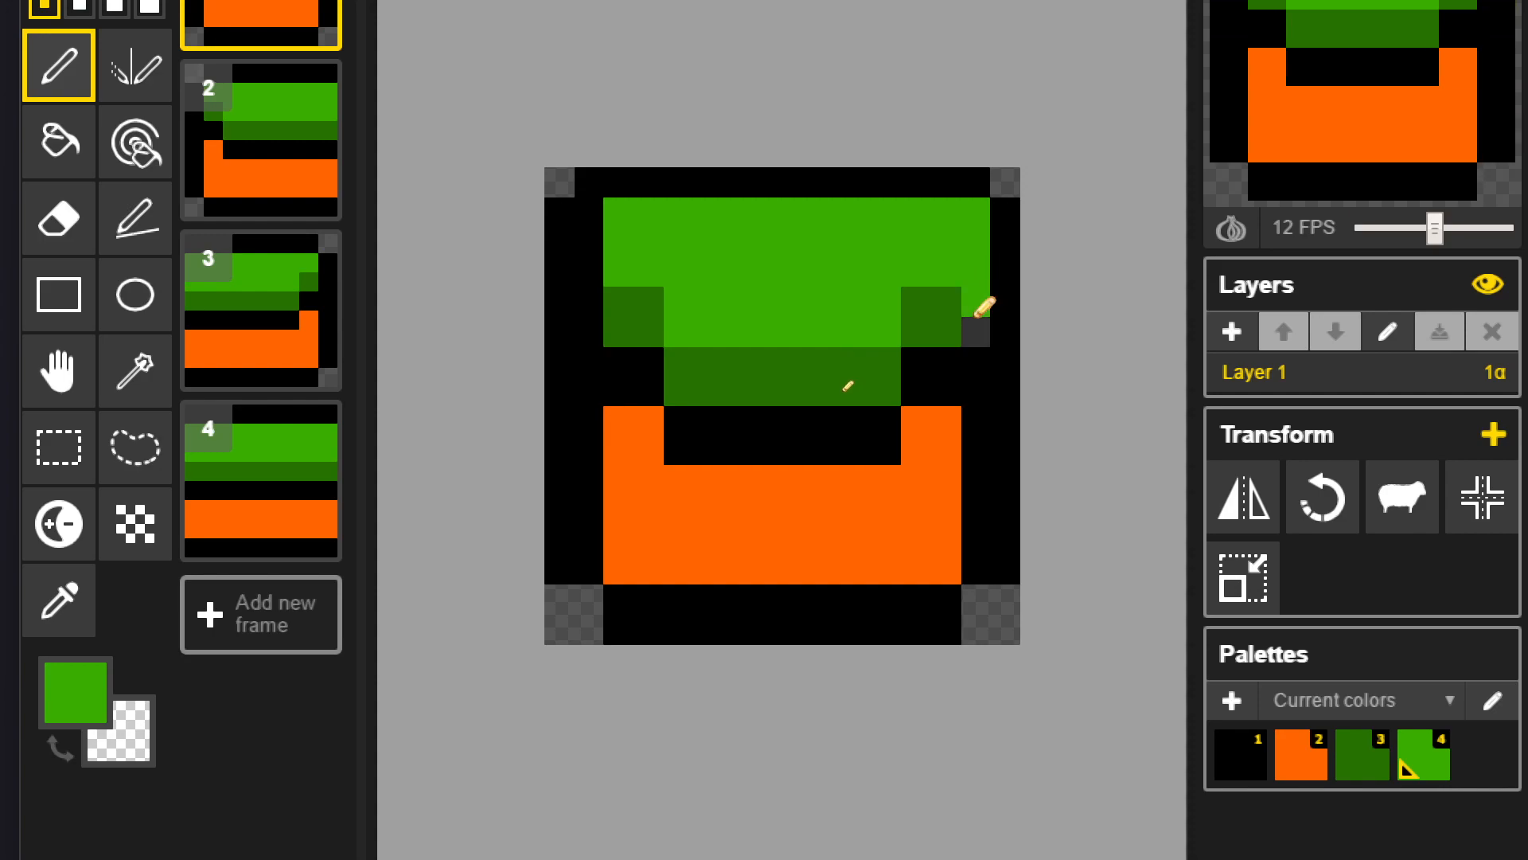
- Shade two middle pixels of the grass's right edge column dark green and extend the column's lower end in bright green
key(2)
key(3)
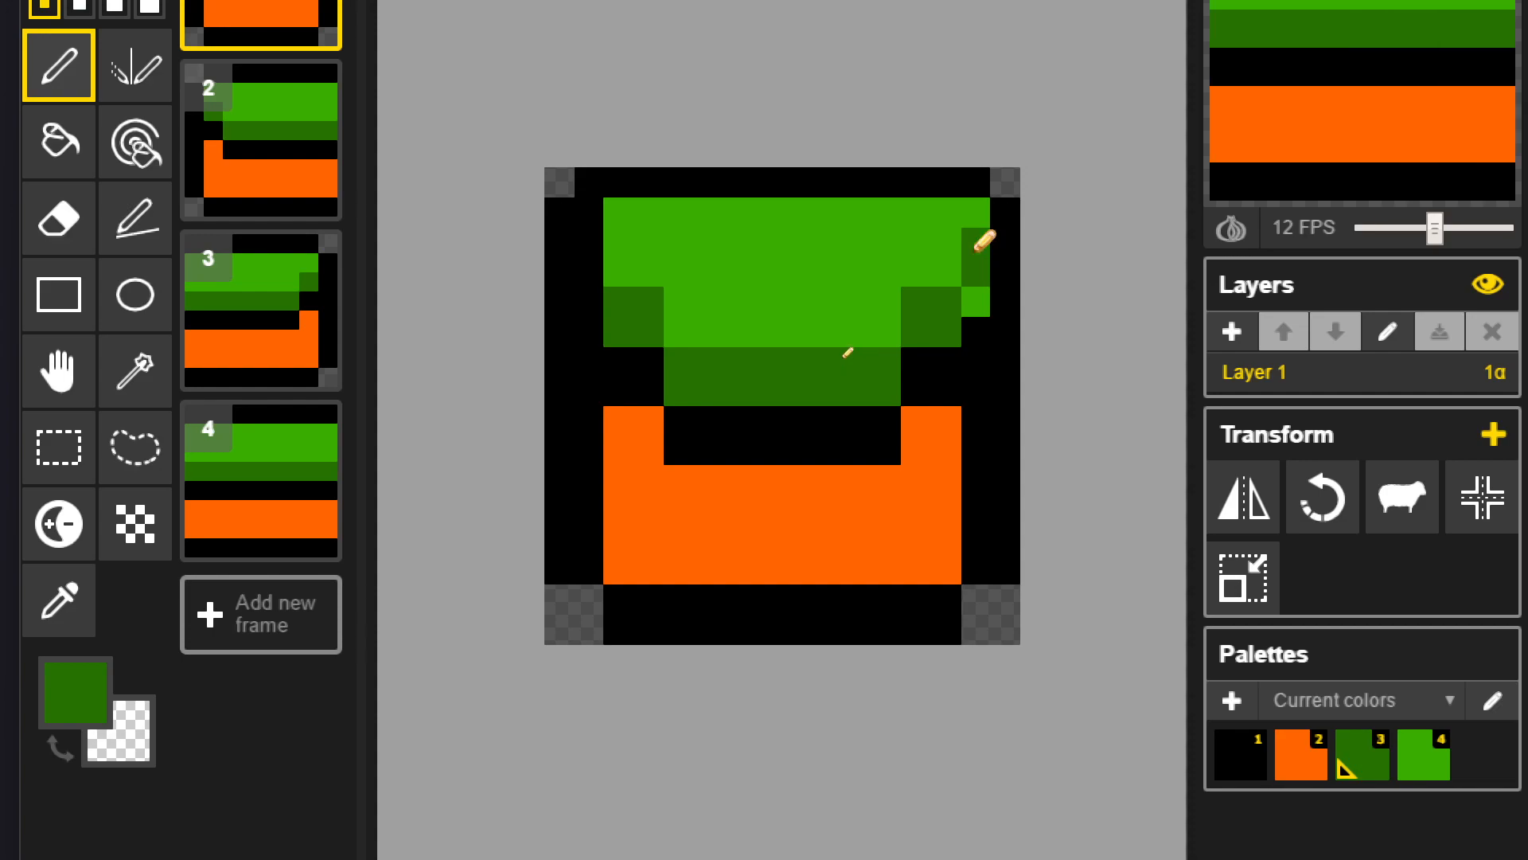
click(976, 273)
key(2)
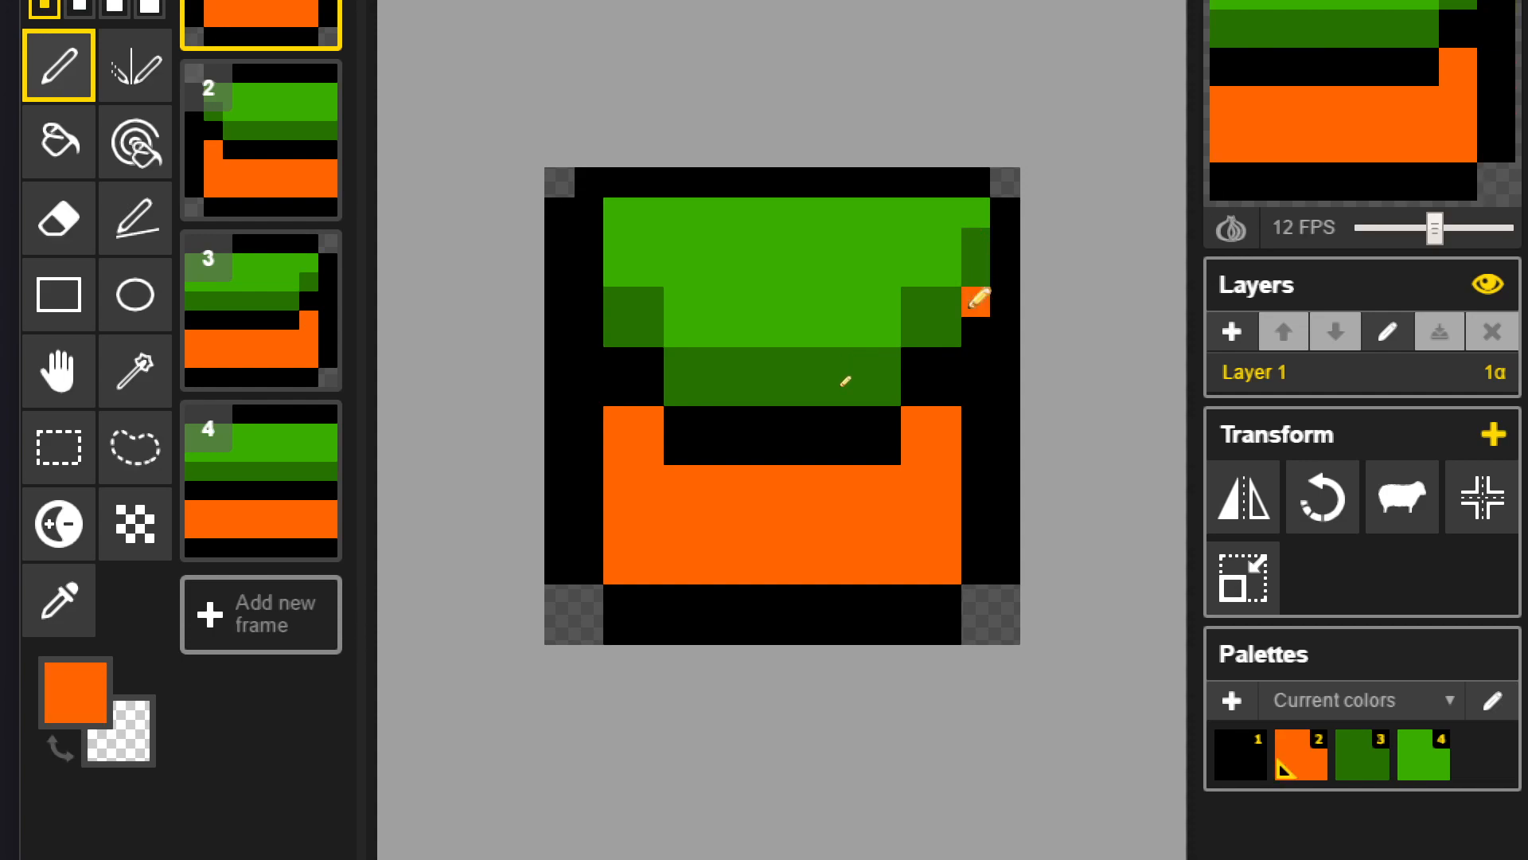
key(4)
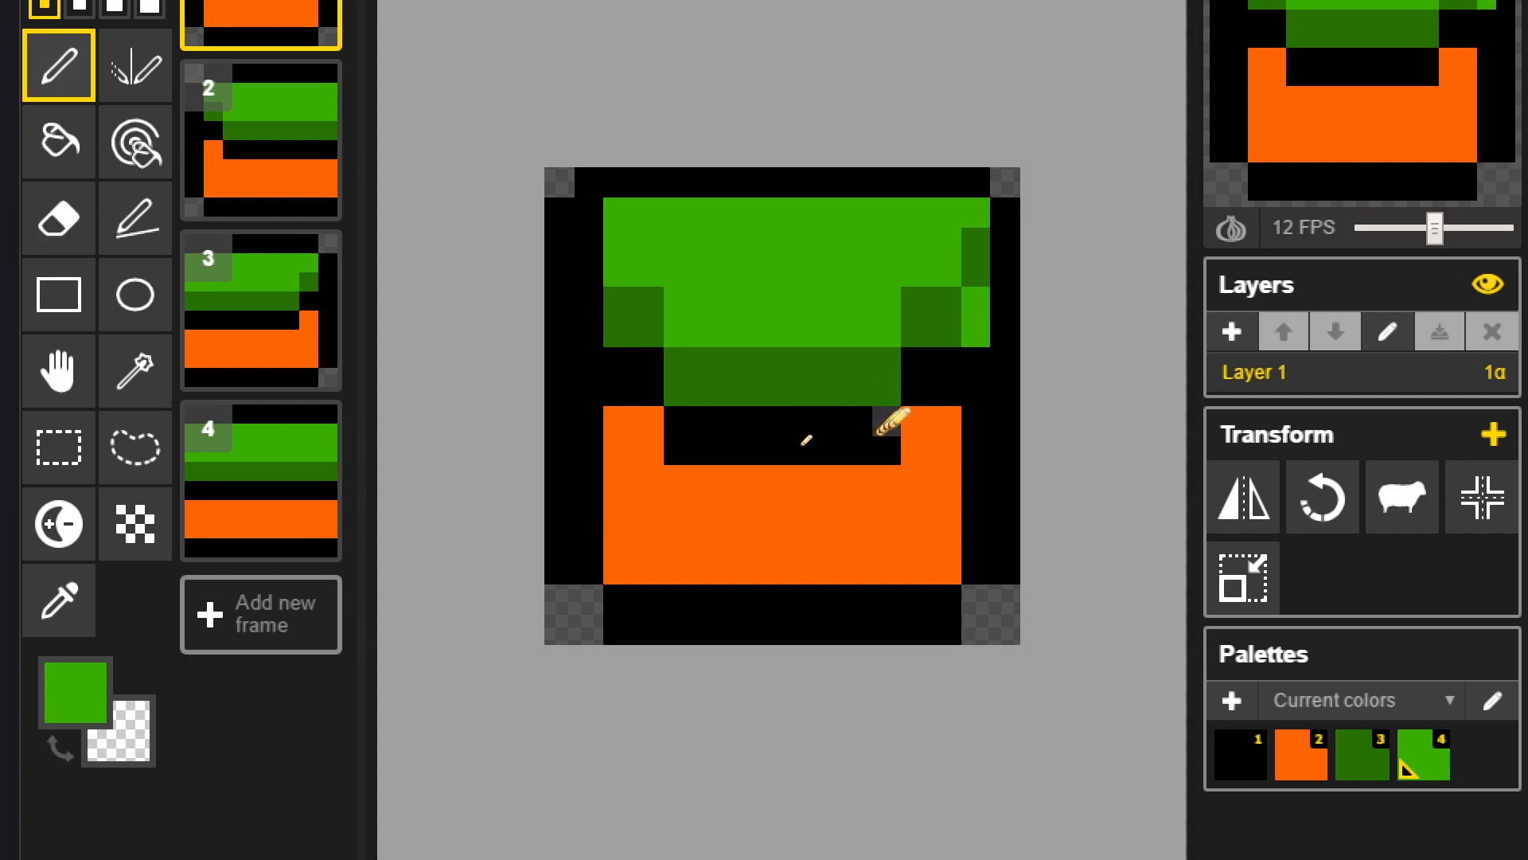
- Black out the orange notch on the right, and paint dark green down the right edge and along the grass underside
key(1)
click(916, 450)
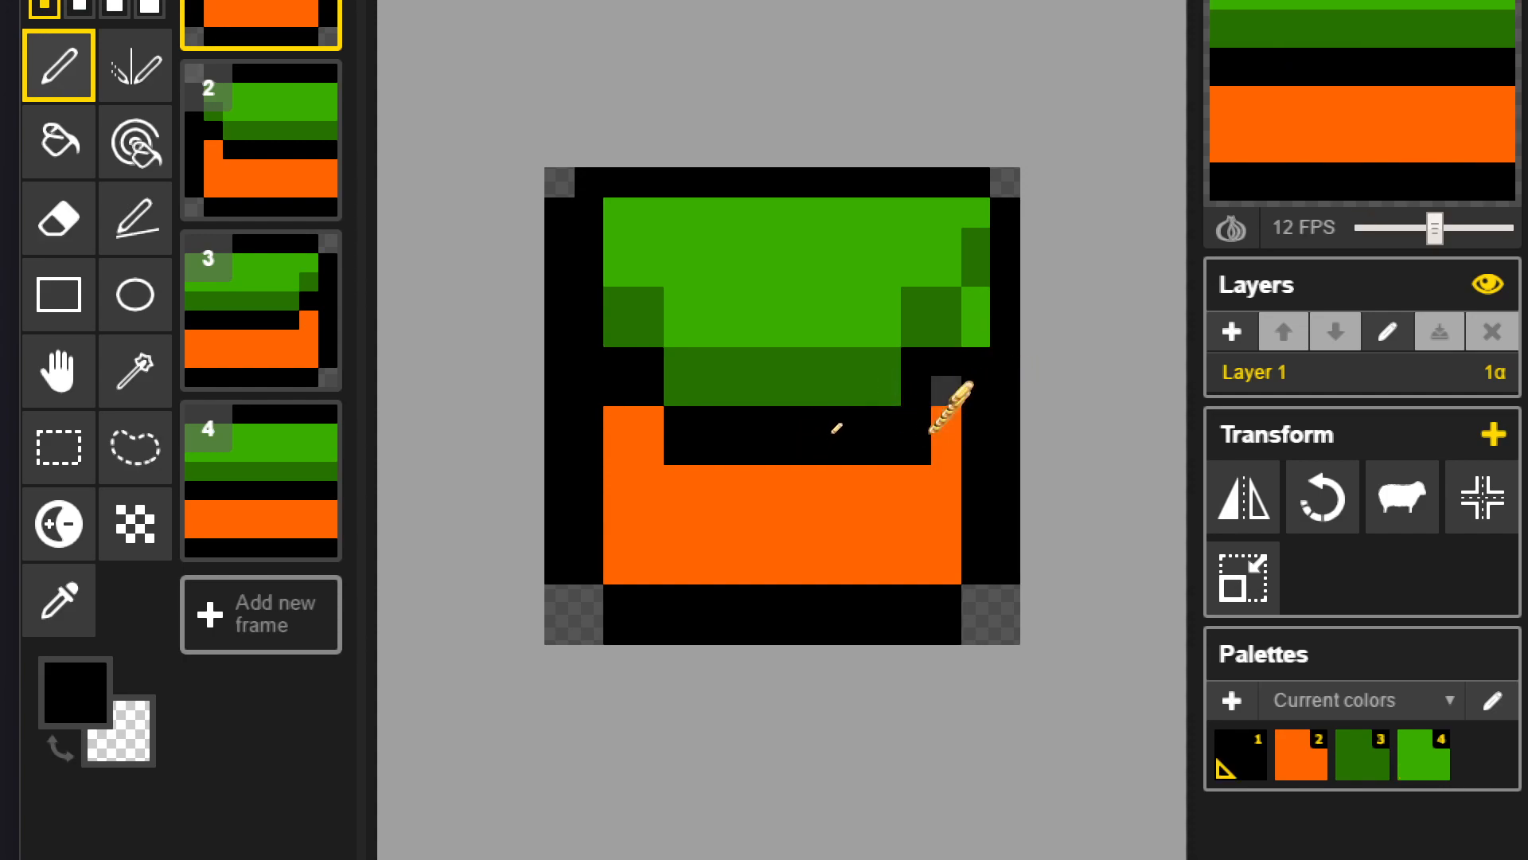
key(4)
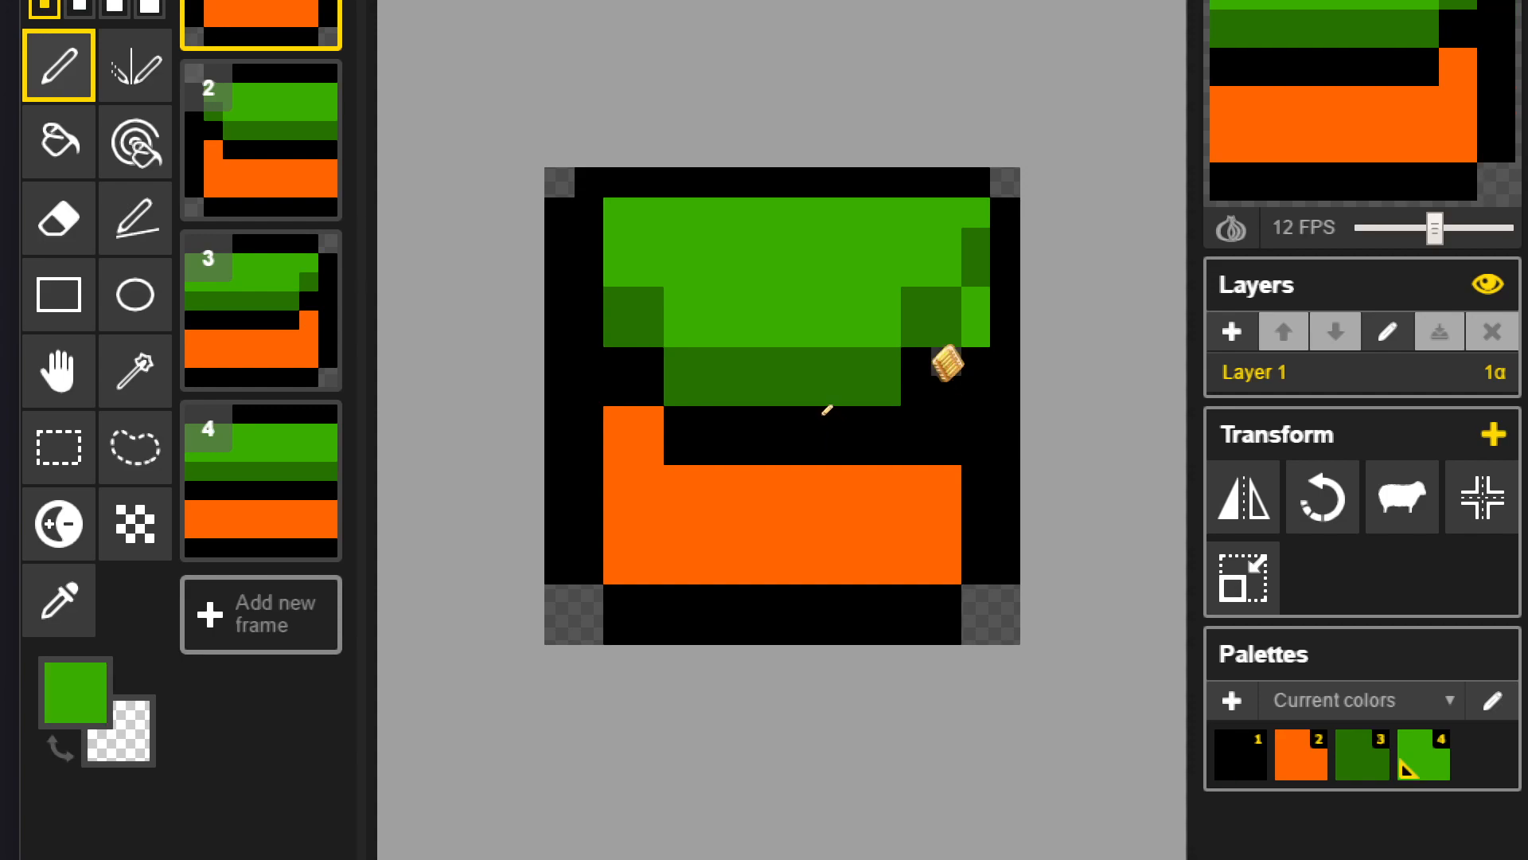
key(3)
drag(976, 334, 979, 364)
drag(945, 414, 713, 418)
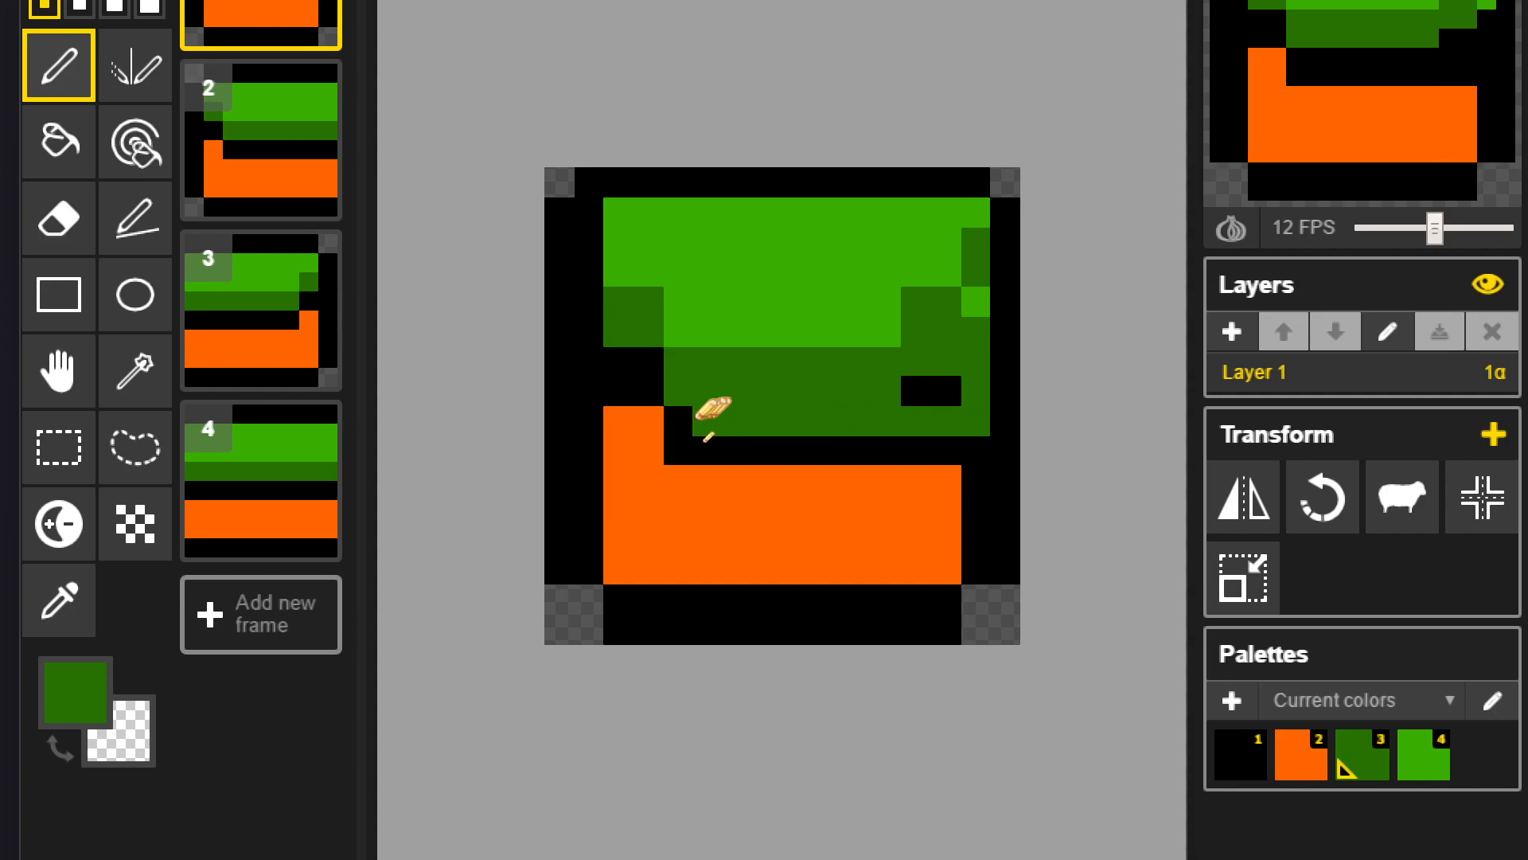
- Black out one orange pixel of the left notch and extend the dark green around and up the left edge
key(1)
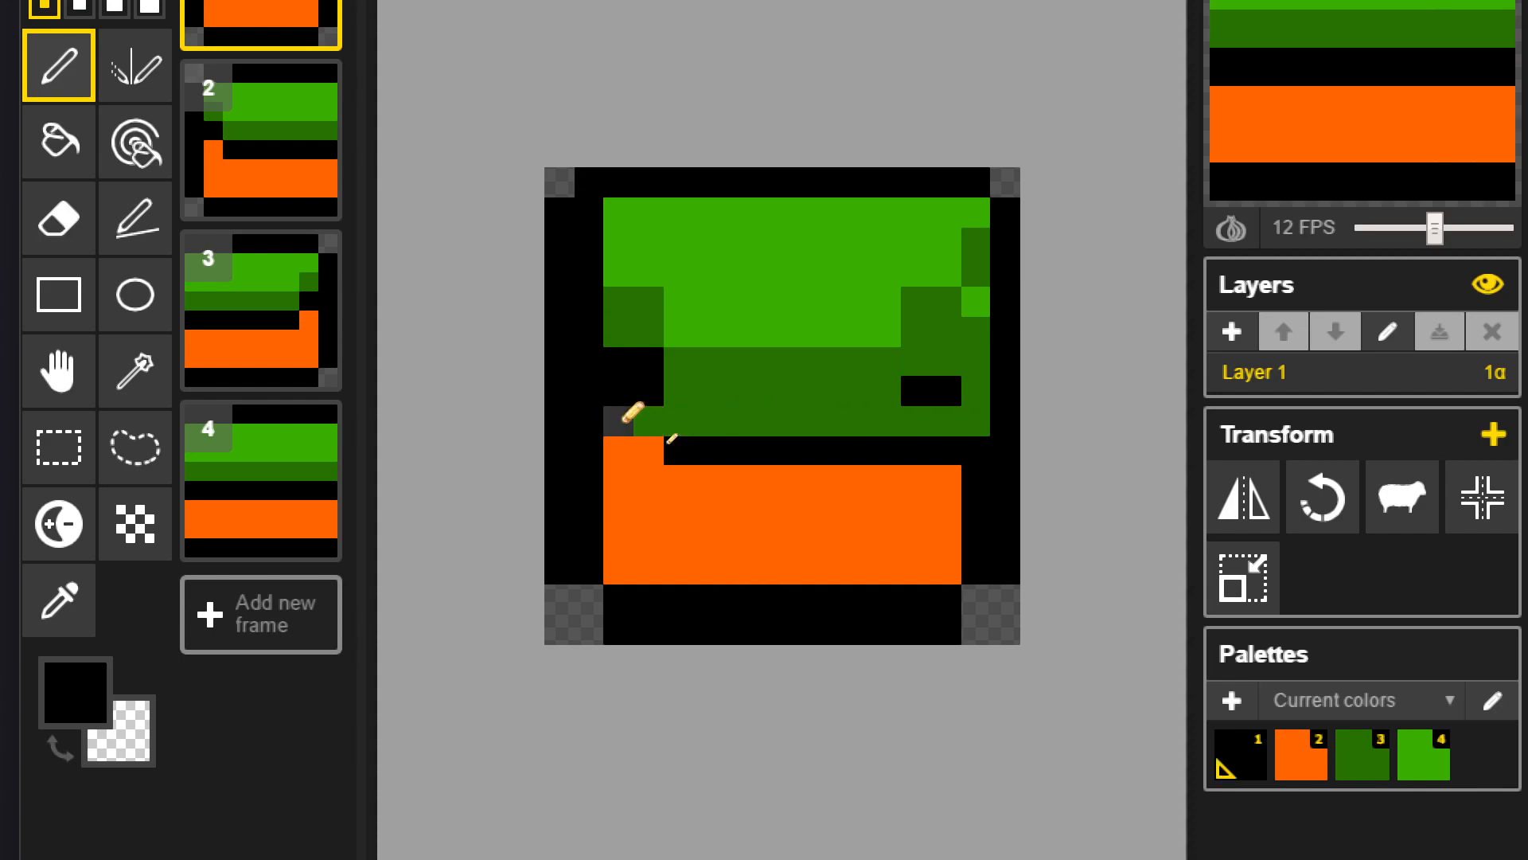
click(648, 450)
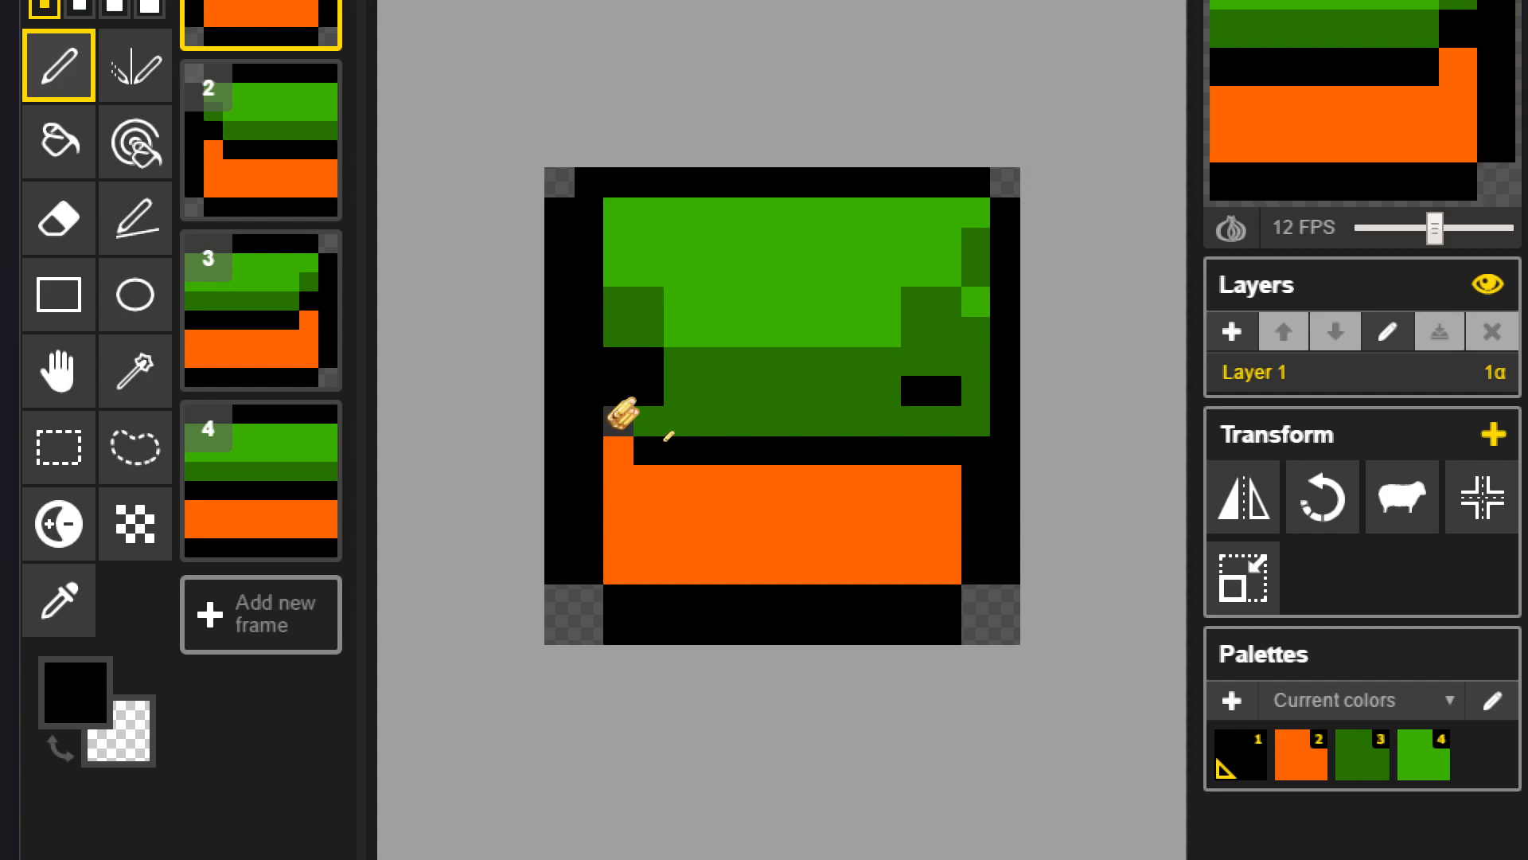
key(4)
mouse_move(648, 421)
mouse_down()
mouse_move(599, 420)
mouse_move(581, 309)
mouse_up()
key(3)
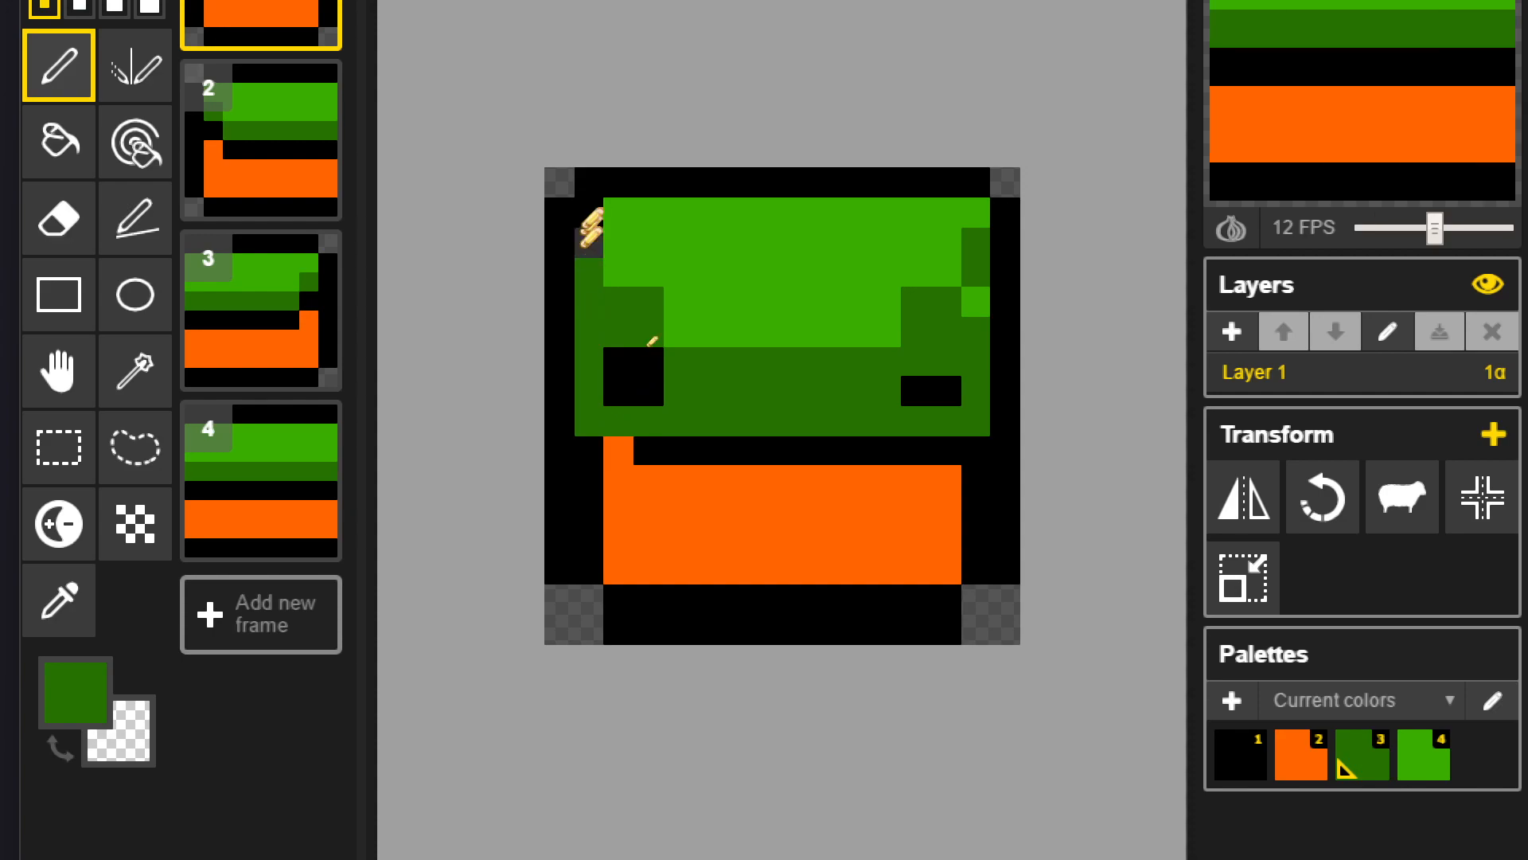
- Paint the top two pixels of the grass's left edge column bright green
key(2)
click(585, 233)
key(4)
click(584, 230)
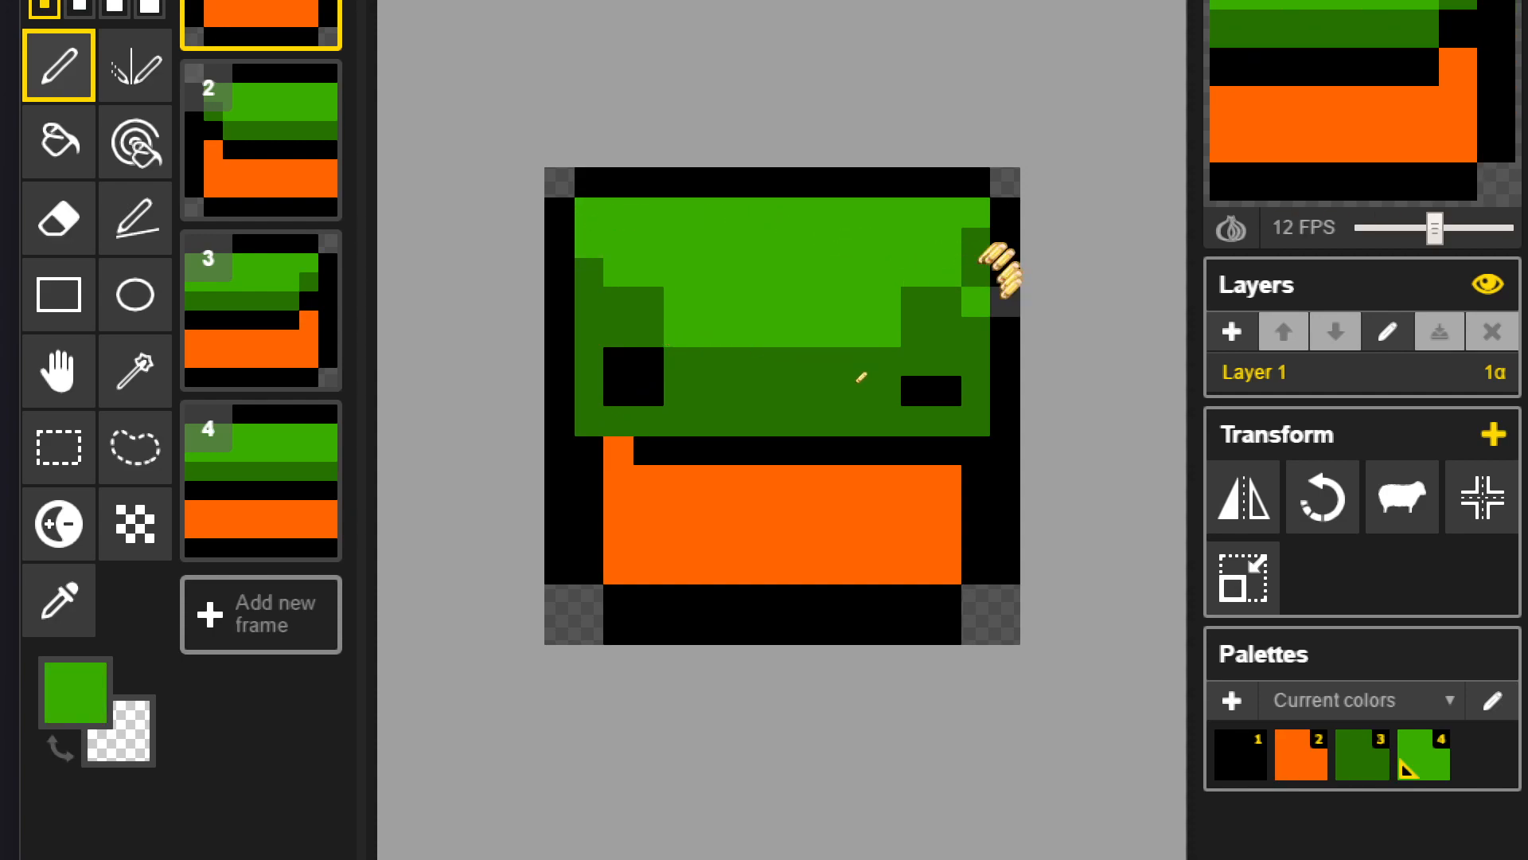
- Even out the dark green shading on both side edges and add one stepped dark pixel inside each upper side
key(3)
click(976, 302)
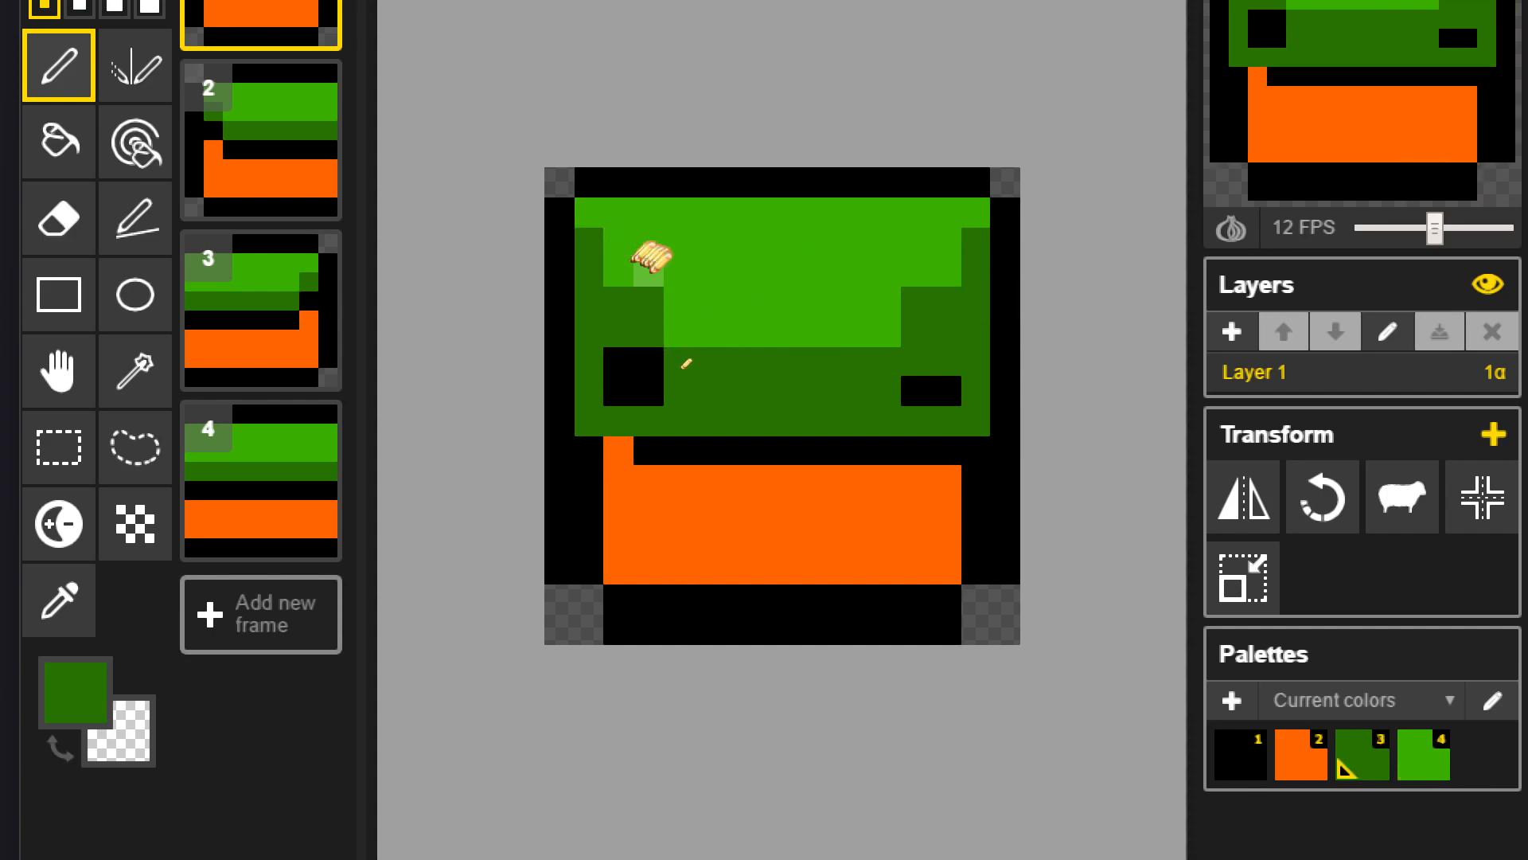
click(619, 271)
click(946, 272)
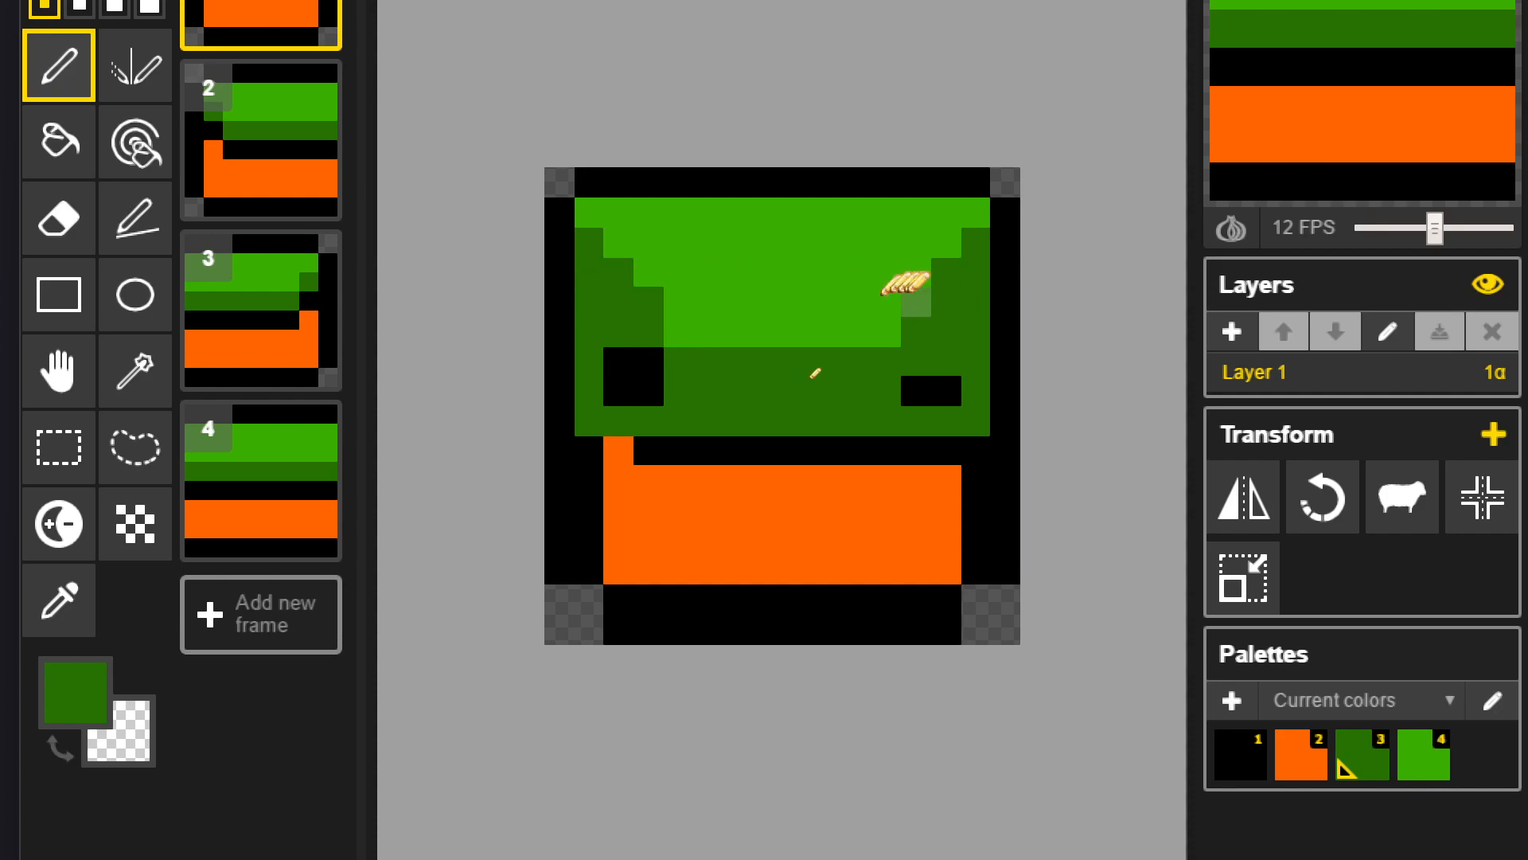
- Paint the innermost dark green pixels on the grass's right side bright green, leaving a straight inner edge
key(4)
click(916, 301)
click(915, 322)
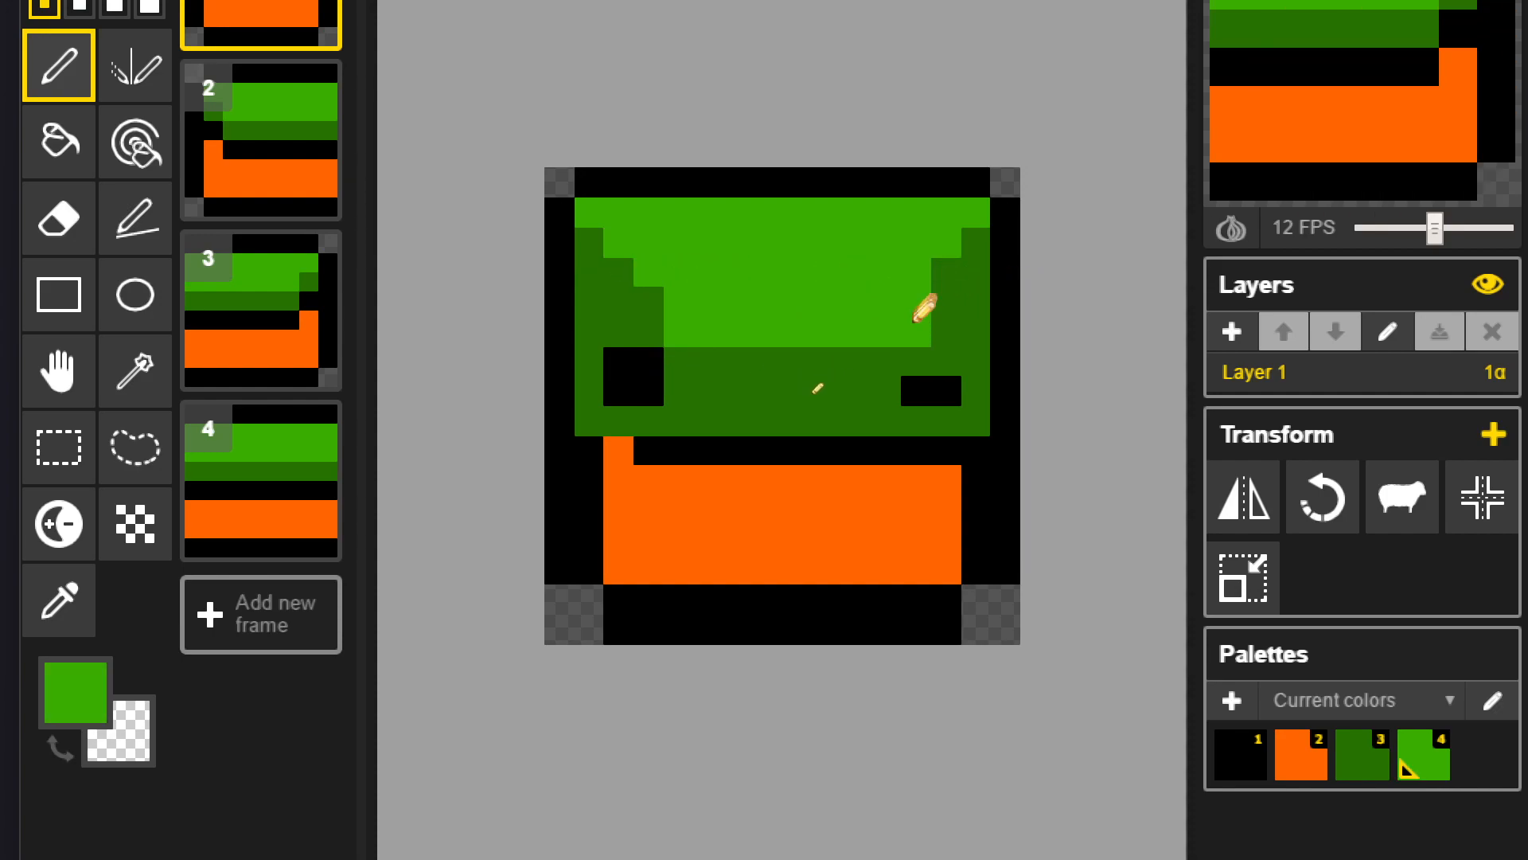
- Fill the two black gaps in the grass underside with dark green and black out the orange notch pixel on the left
mouse_move(918, 380)
mouse_down()
mouse_move(944, 388)
mouse_move(911, 391)
mouse_up()
key(2)
key(3)
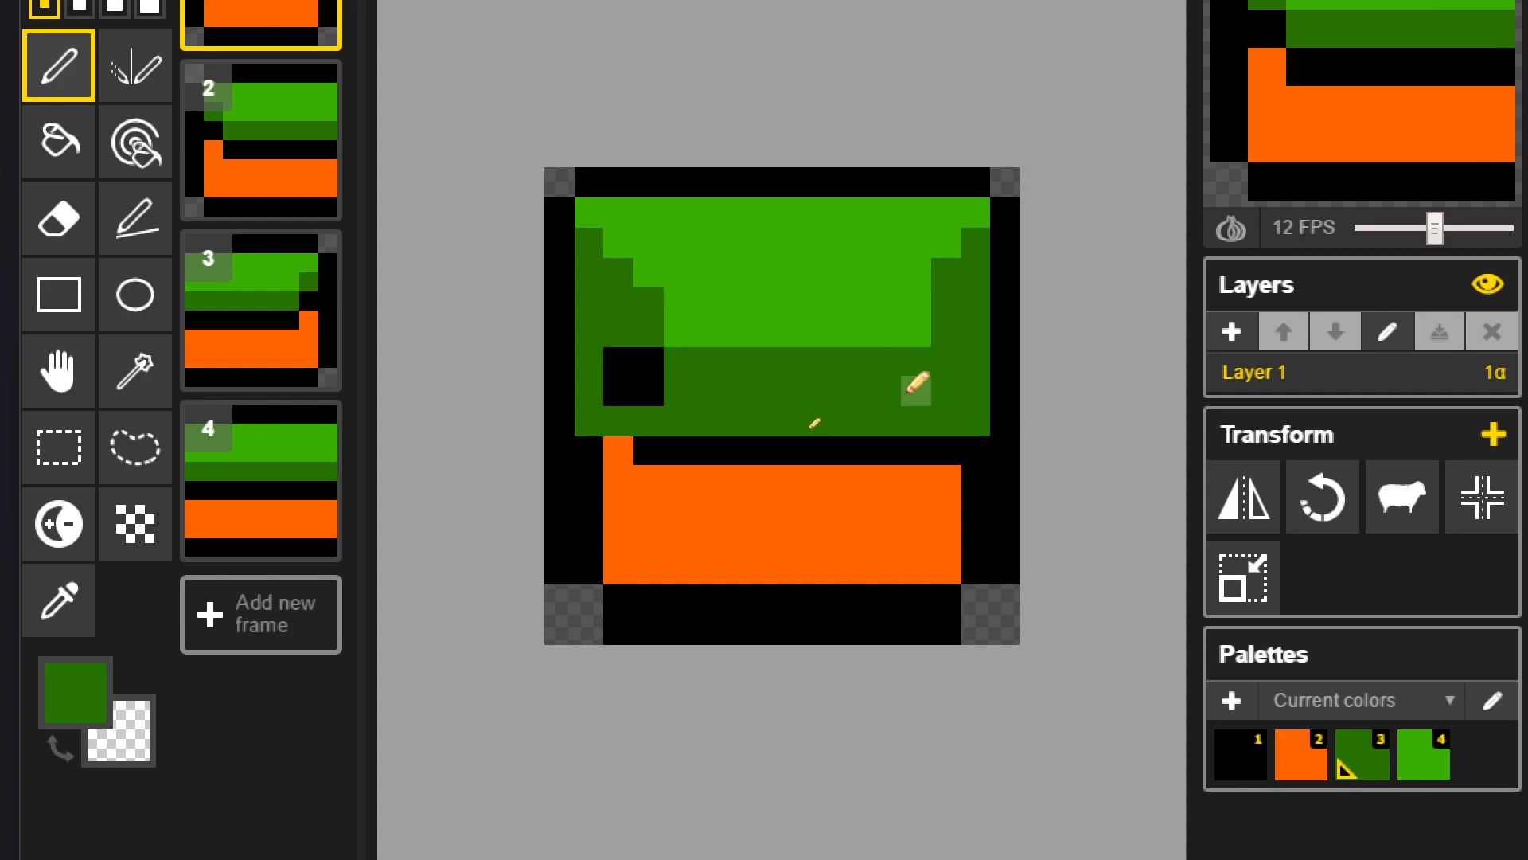
mouse_move(649, 392)
mouse_down()
mouse_move(659, 362)
mouse_move(624, 392)
mouse_up()
key(1)
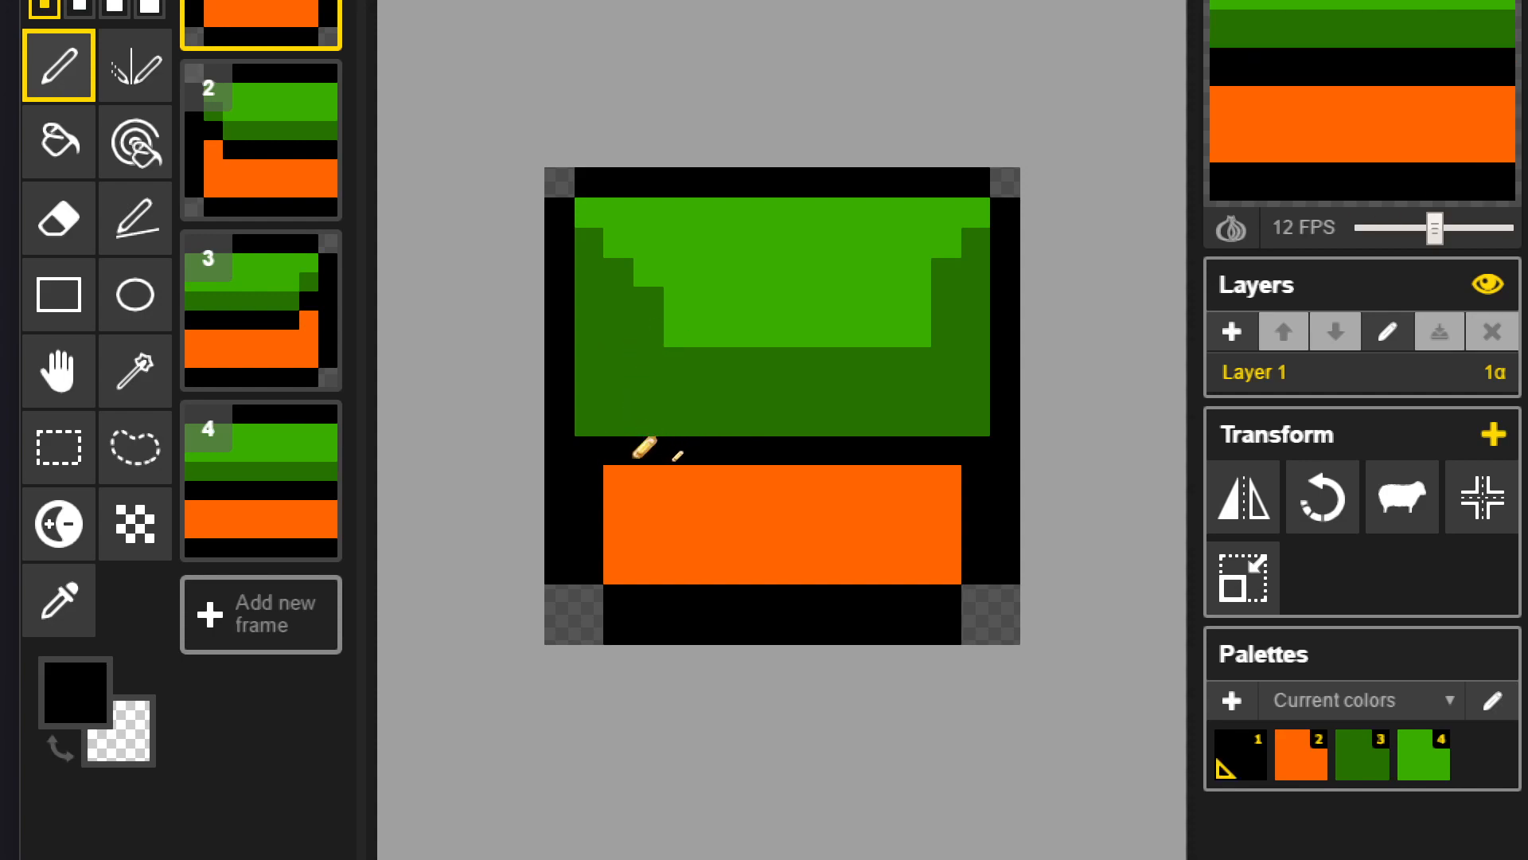
- Widen the orange base by one column on the left, one pixel further down, and add a black outline pixel beneath it
key(2)
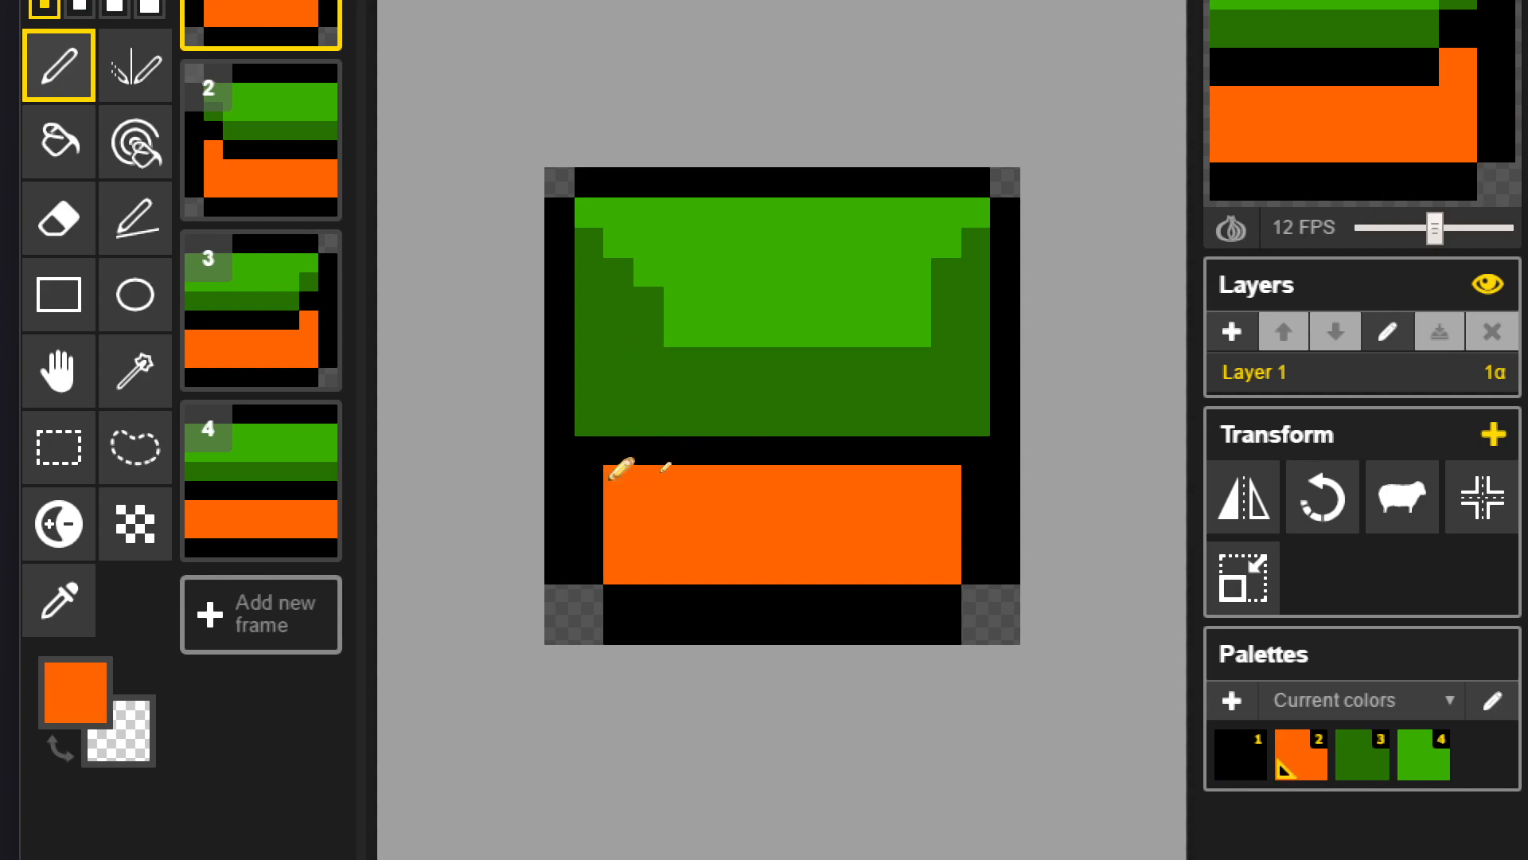
drag(597, 479, 585, 596)
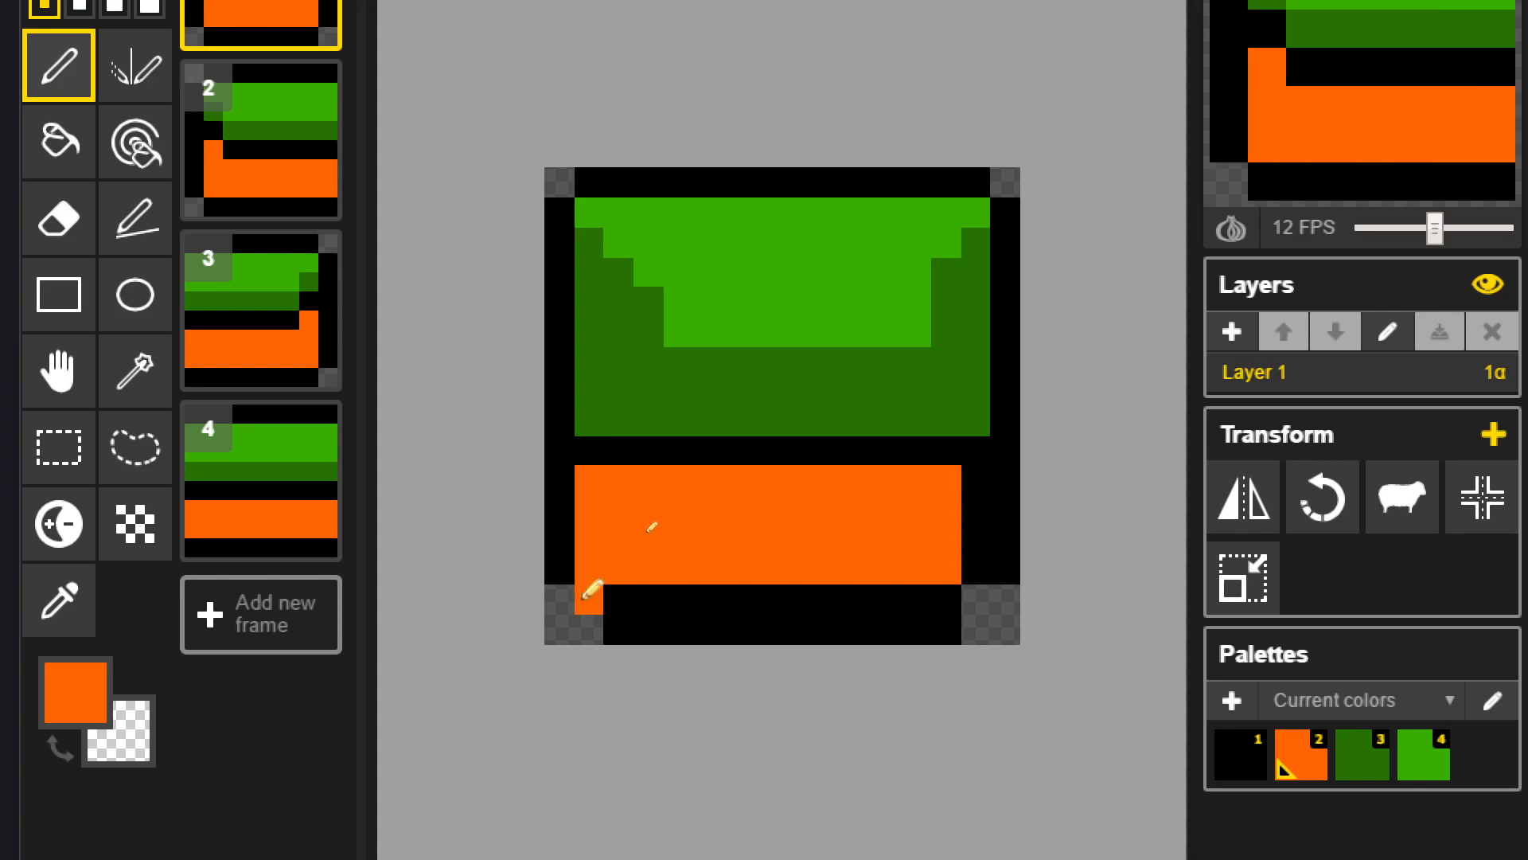
key(1)
click(593, 624)
- Extend the orange base one row down and one column to the right, and close the black outline around its lower right corner
key(3)
drag(618, 595, 885, 593)
key(2)
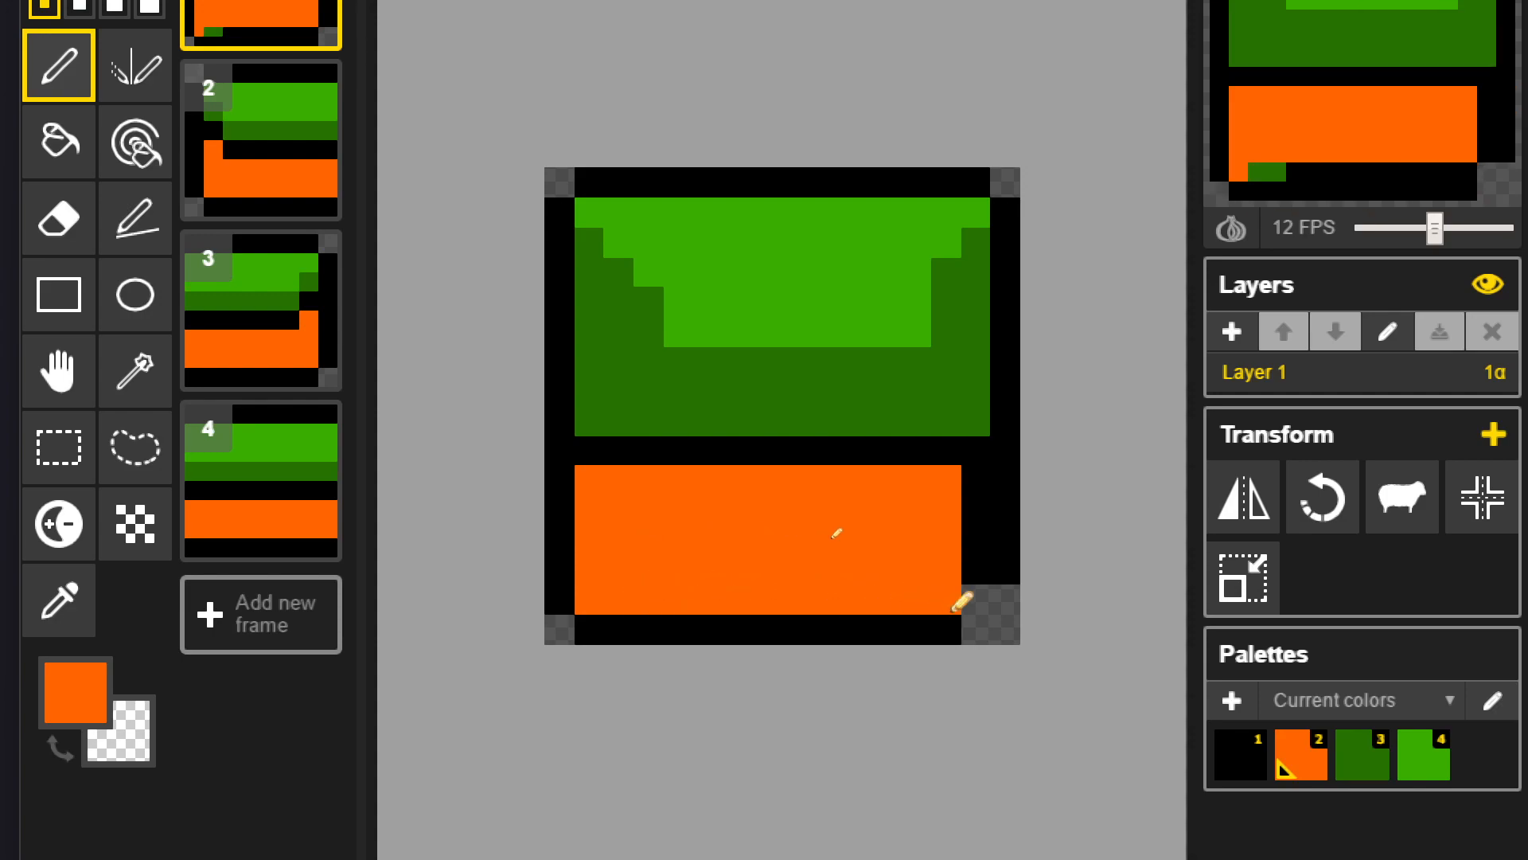
drag(984, 599, 974, 481)
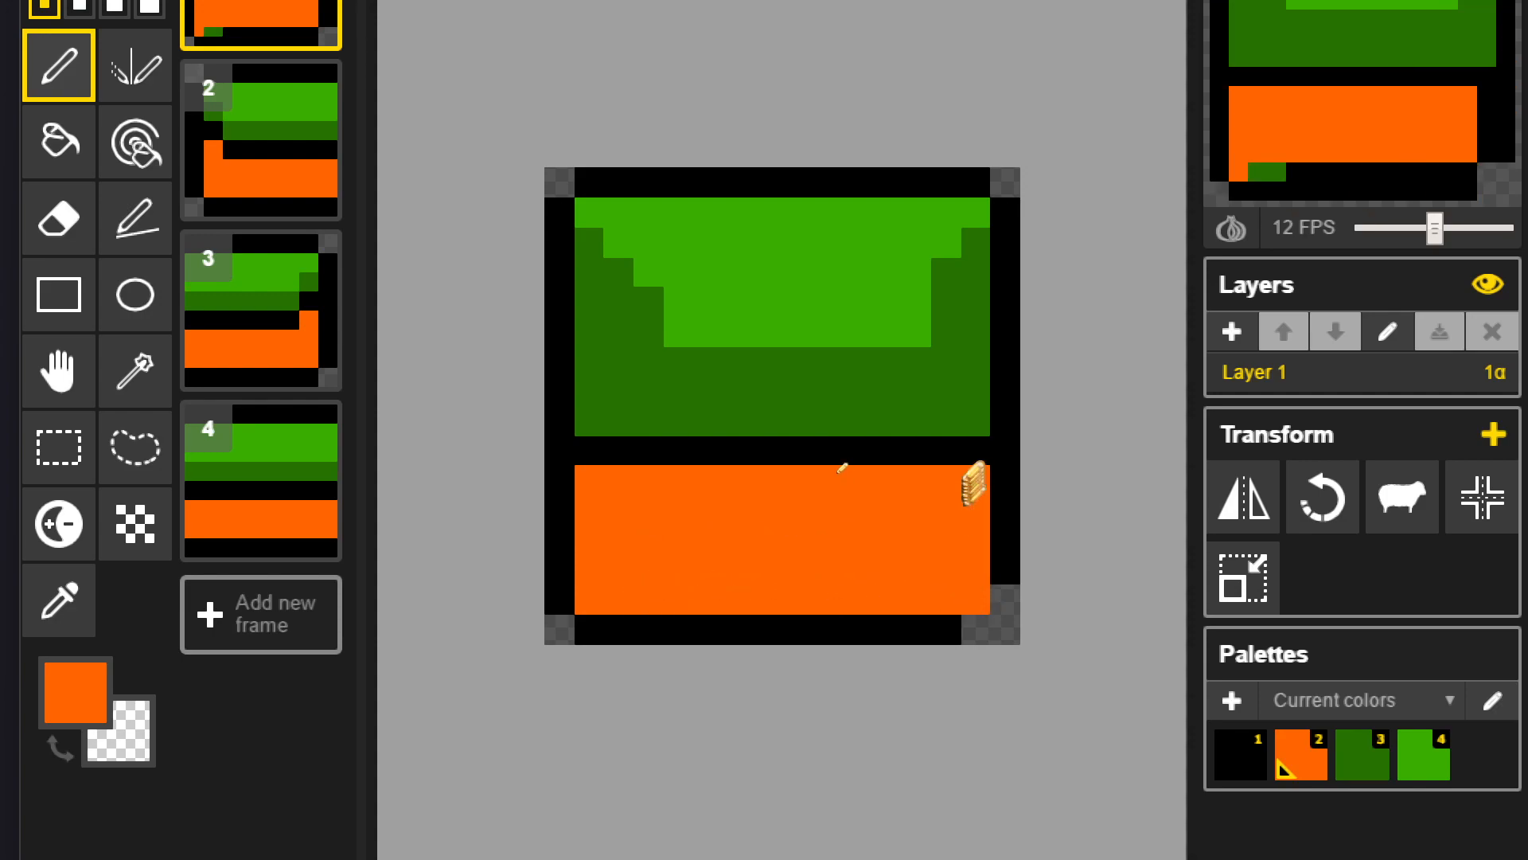
key(1)
click(1000, 598)
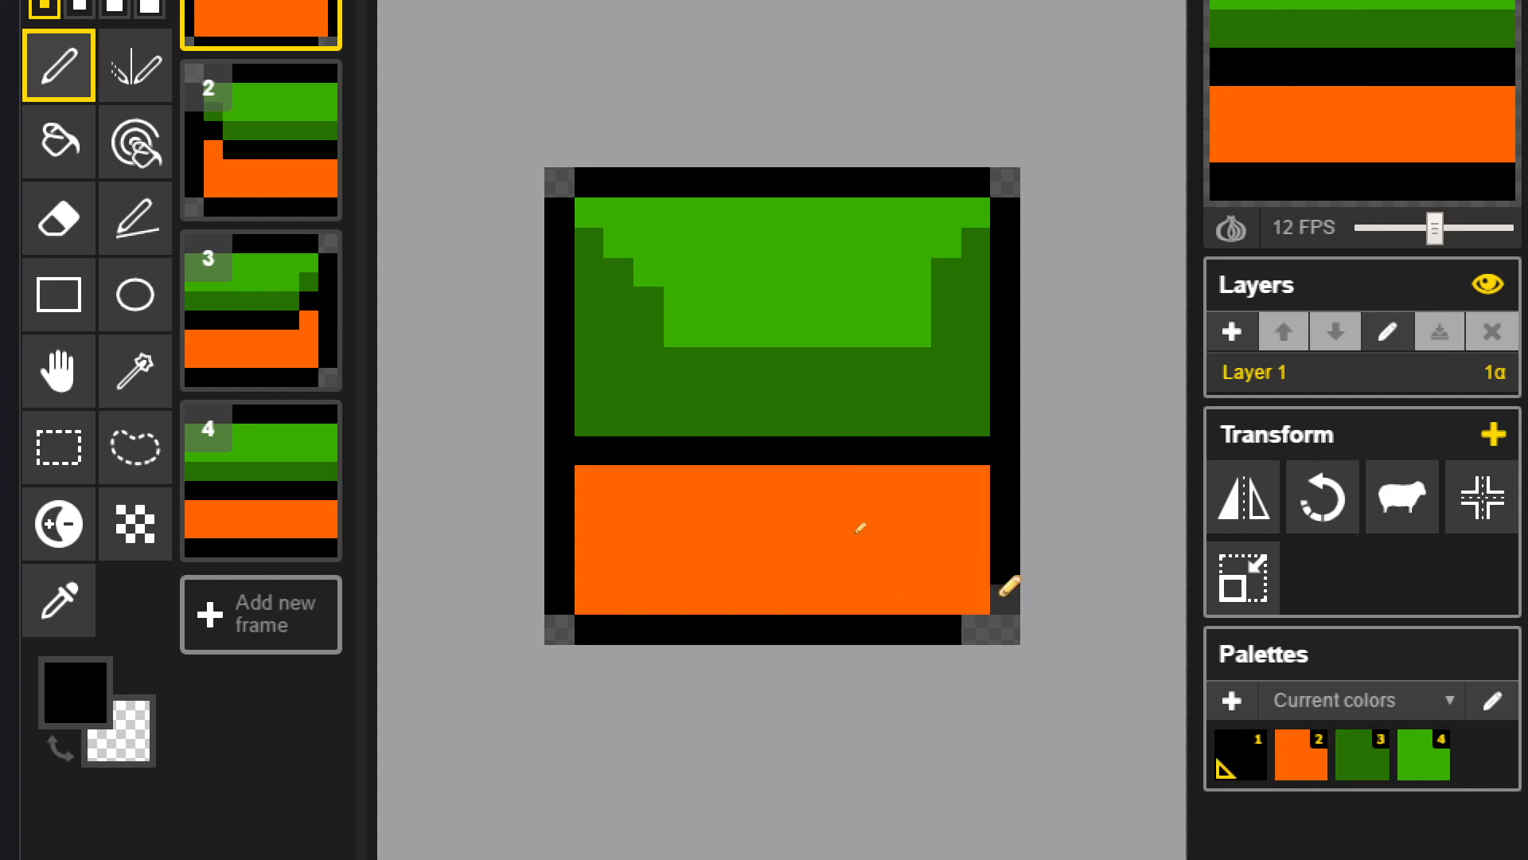
- Paint the stepped dark green pixels on both sides bright green, leaving a one-pixel dark column along each edge
scroll(939, 597, down, 5)
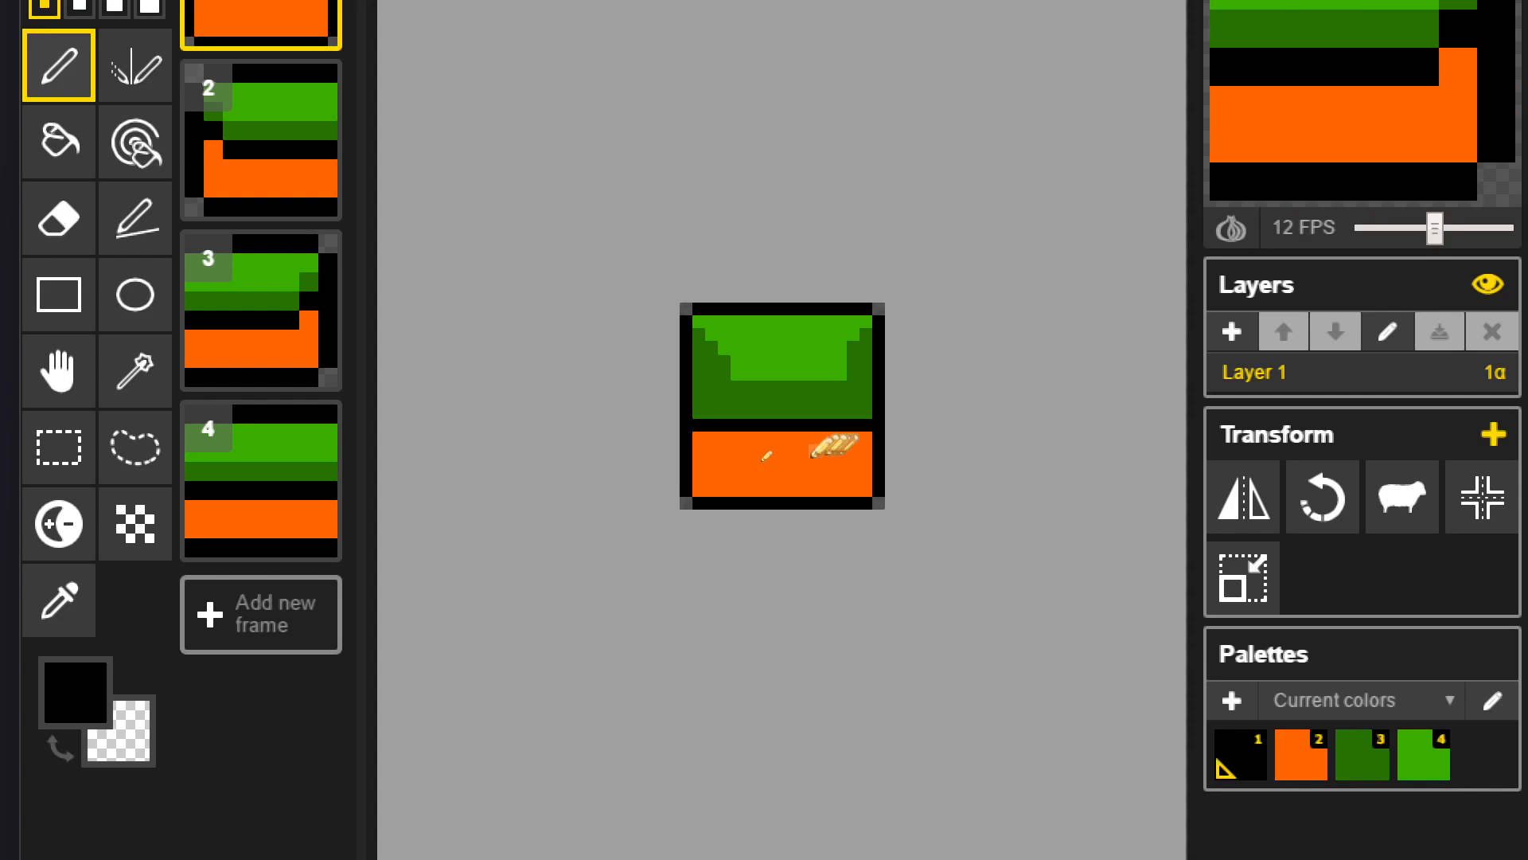
scroll(794, 454, down, 3)
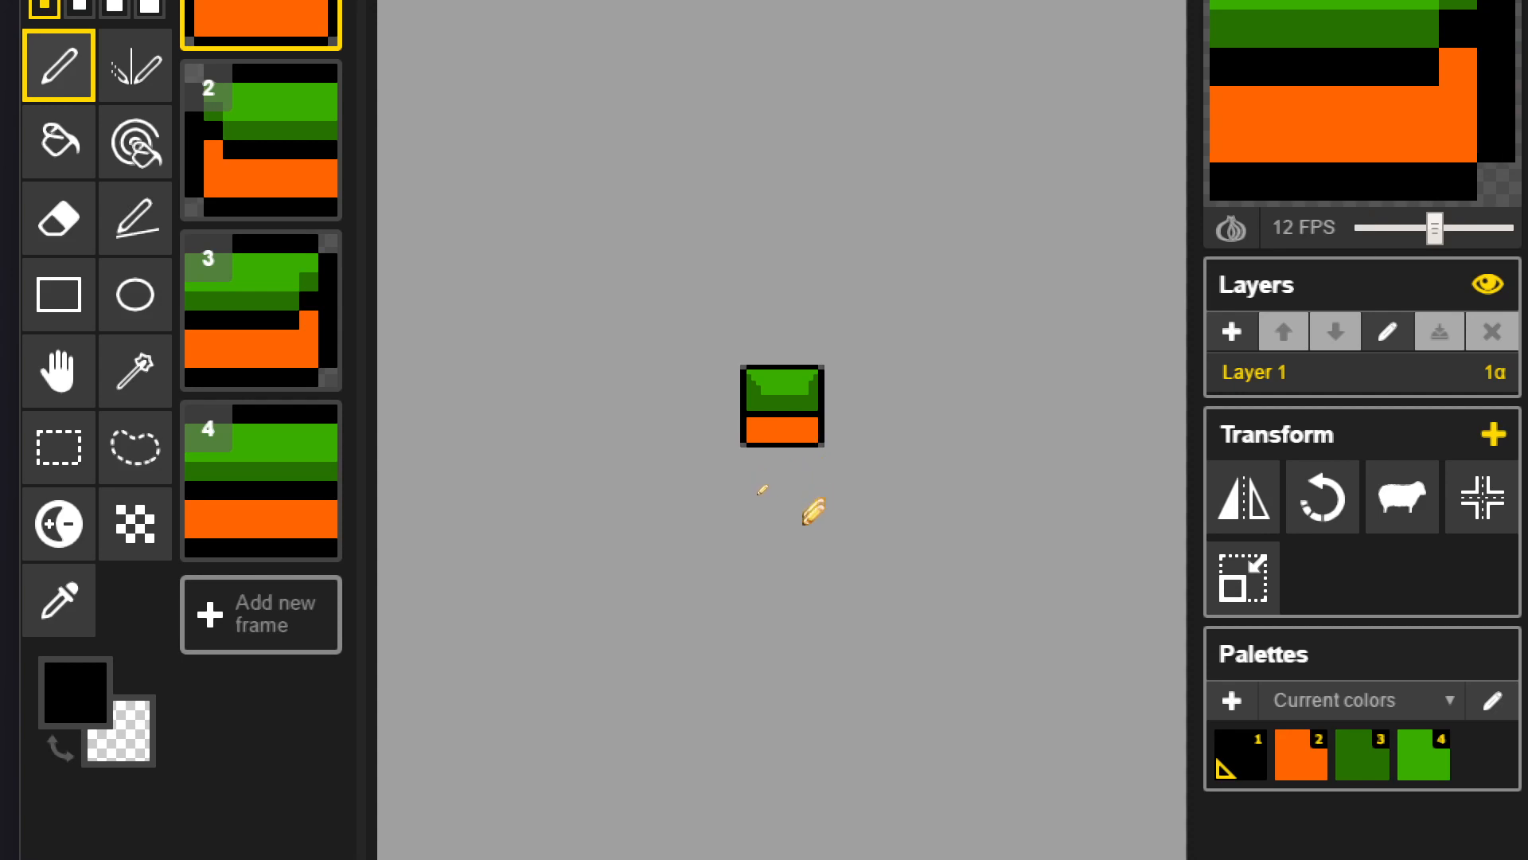
scroll(812, 450, up, 3)
scroll(805, 460, up, 2)
key(2)
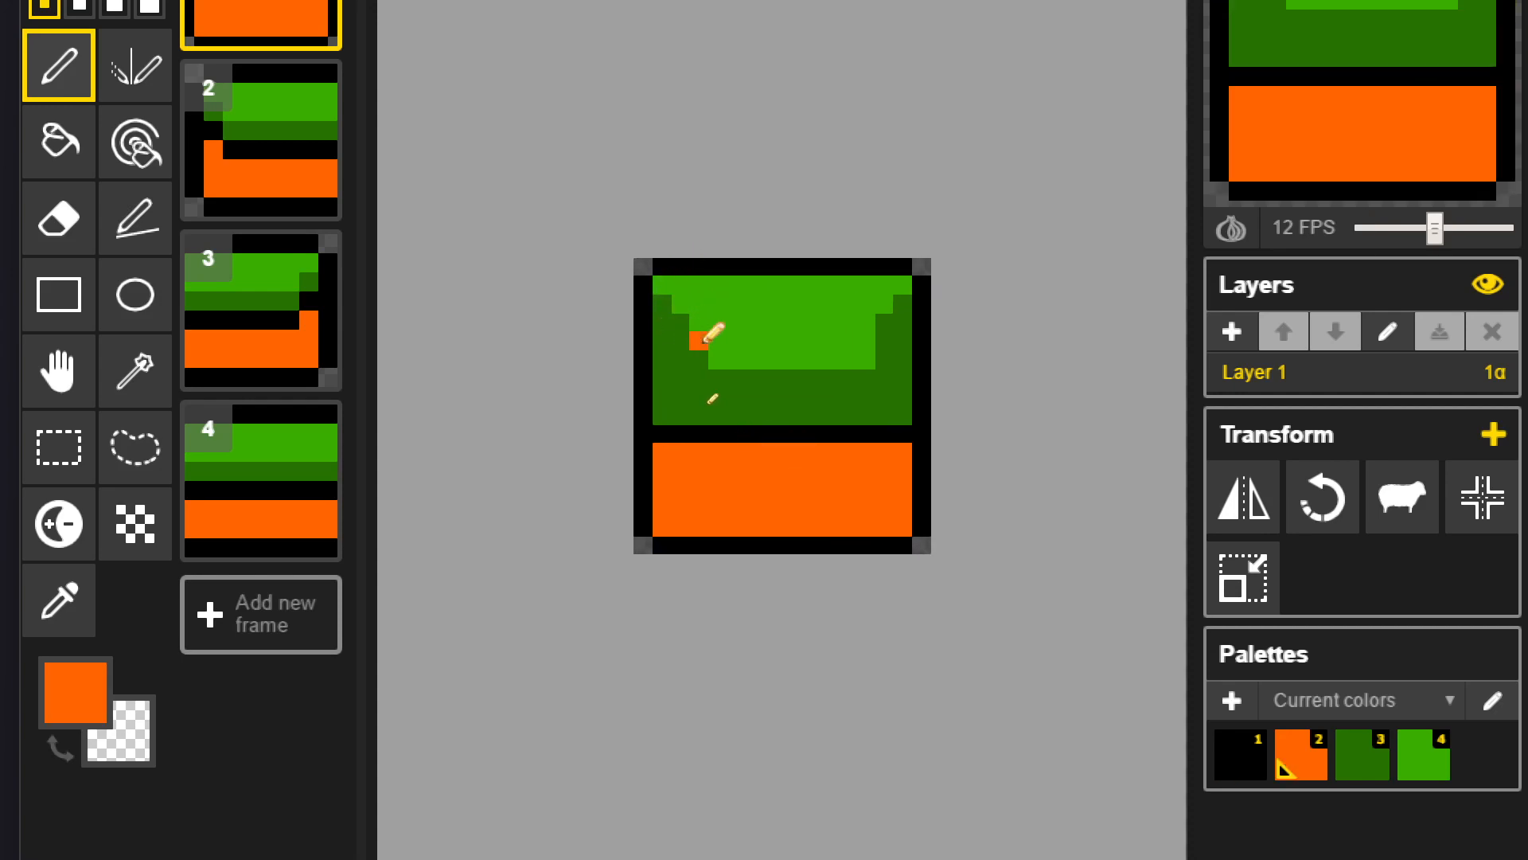
key(4)
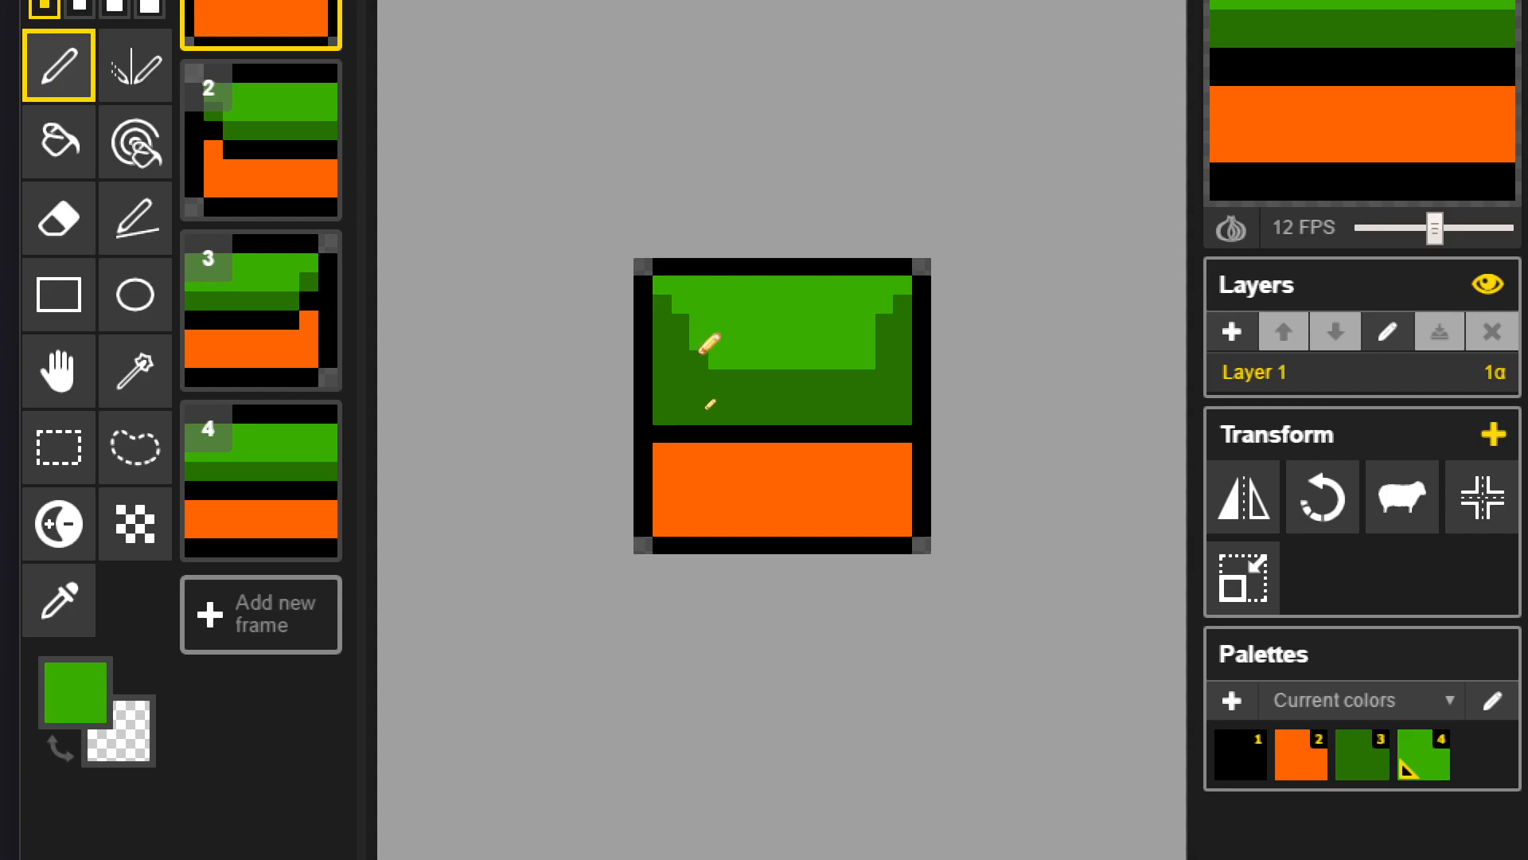
drag(689, 358, 682, 318)
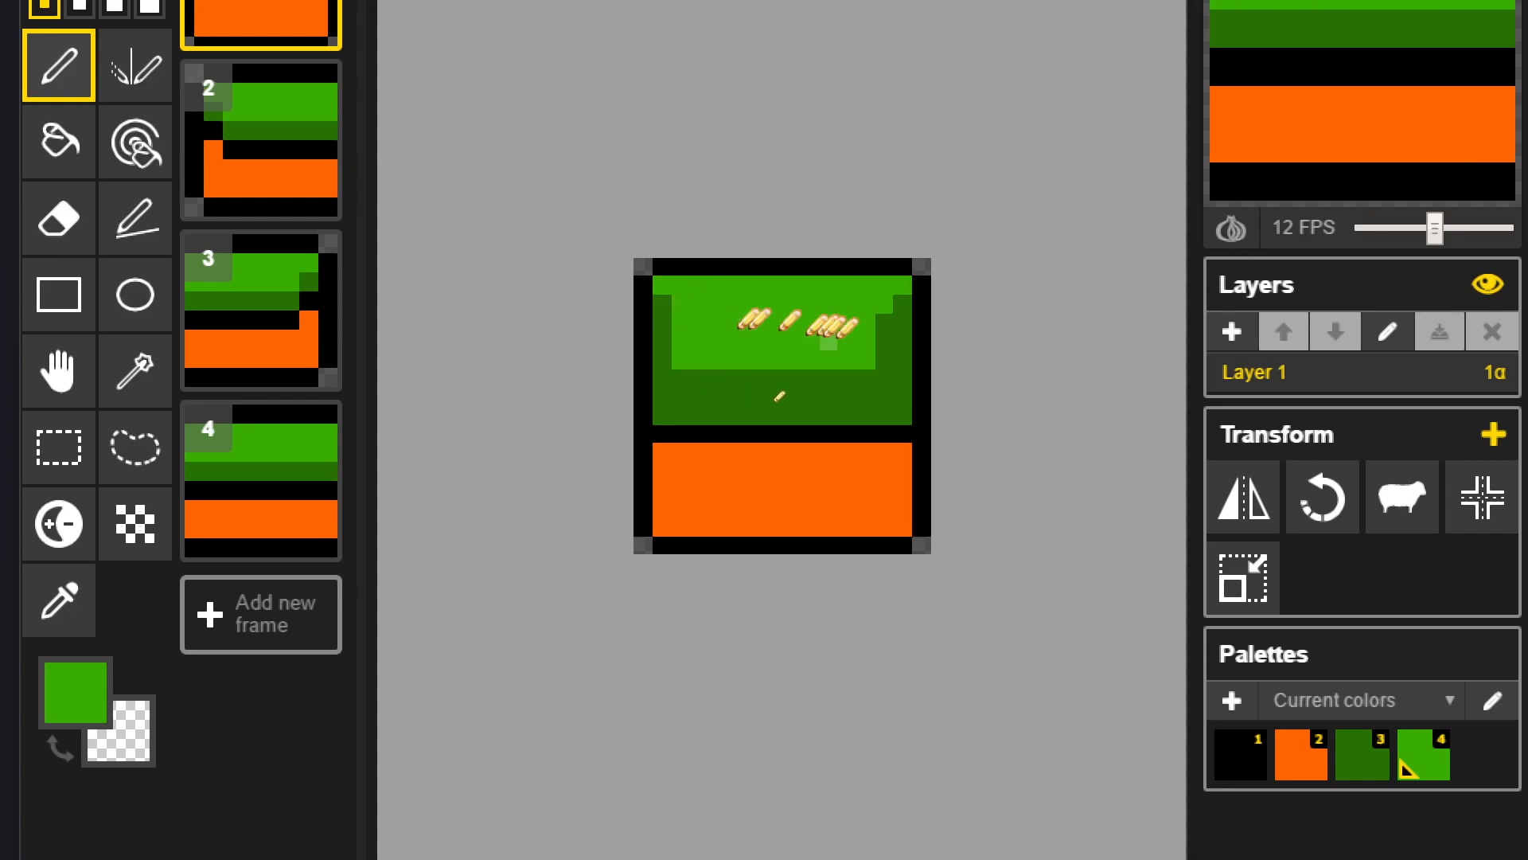
click(878, 328)
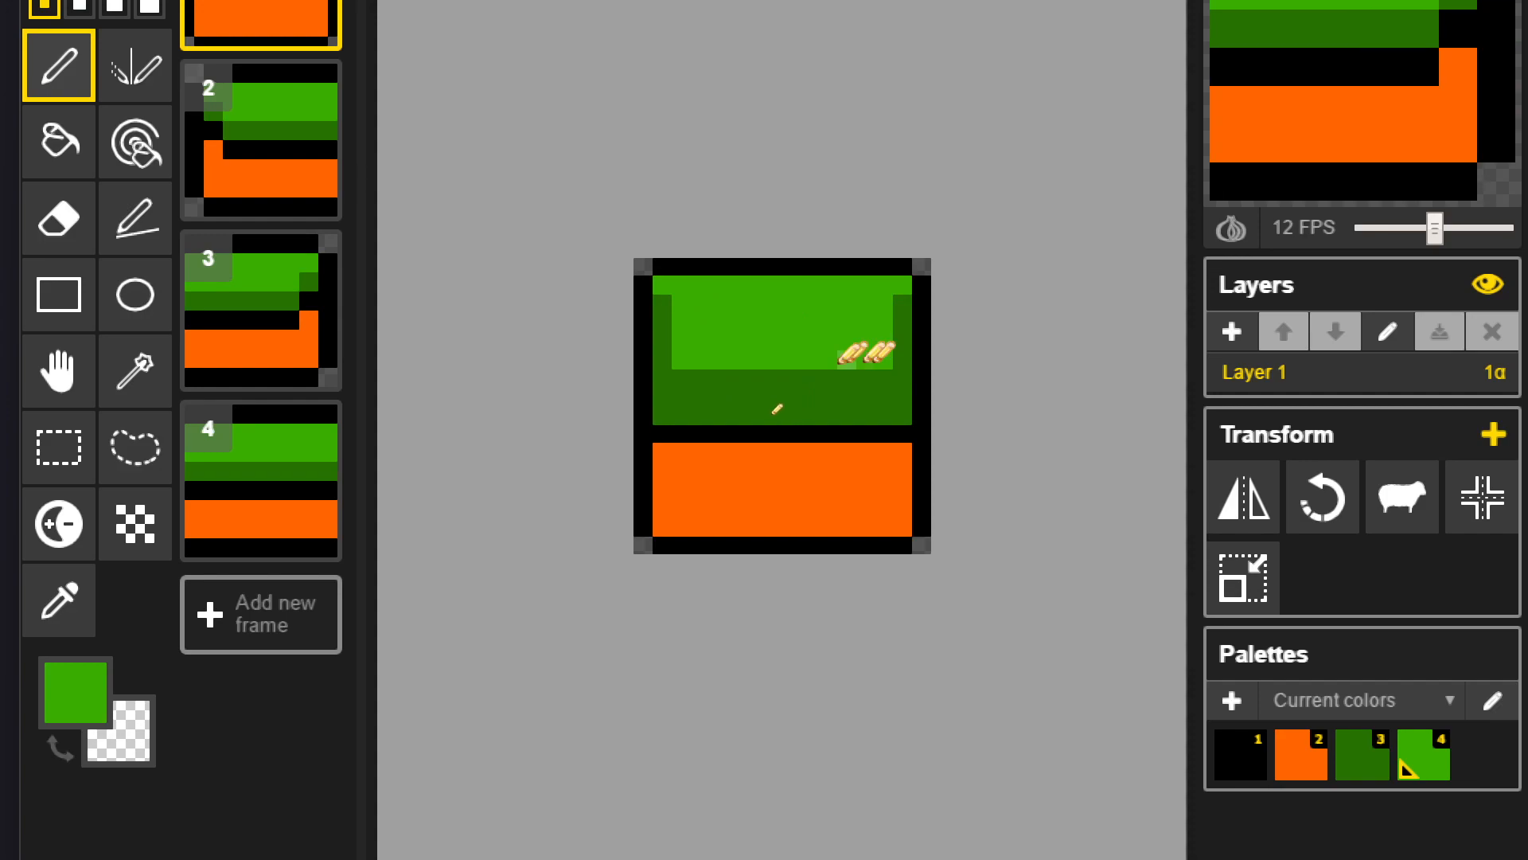
- Cut two one-pixel notches into the top edge of the grass, outlined with a black pixel beneath each
scroll(850, 356, down, 3)
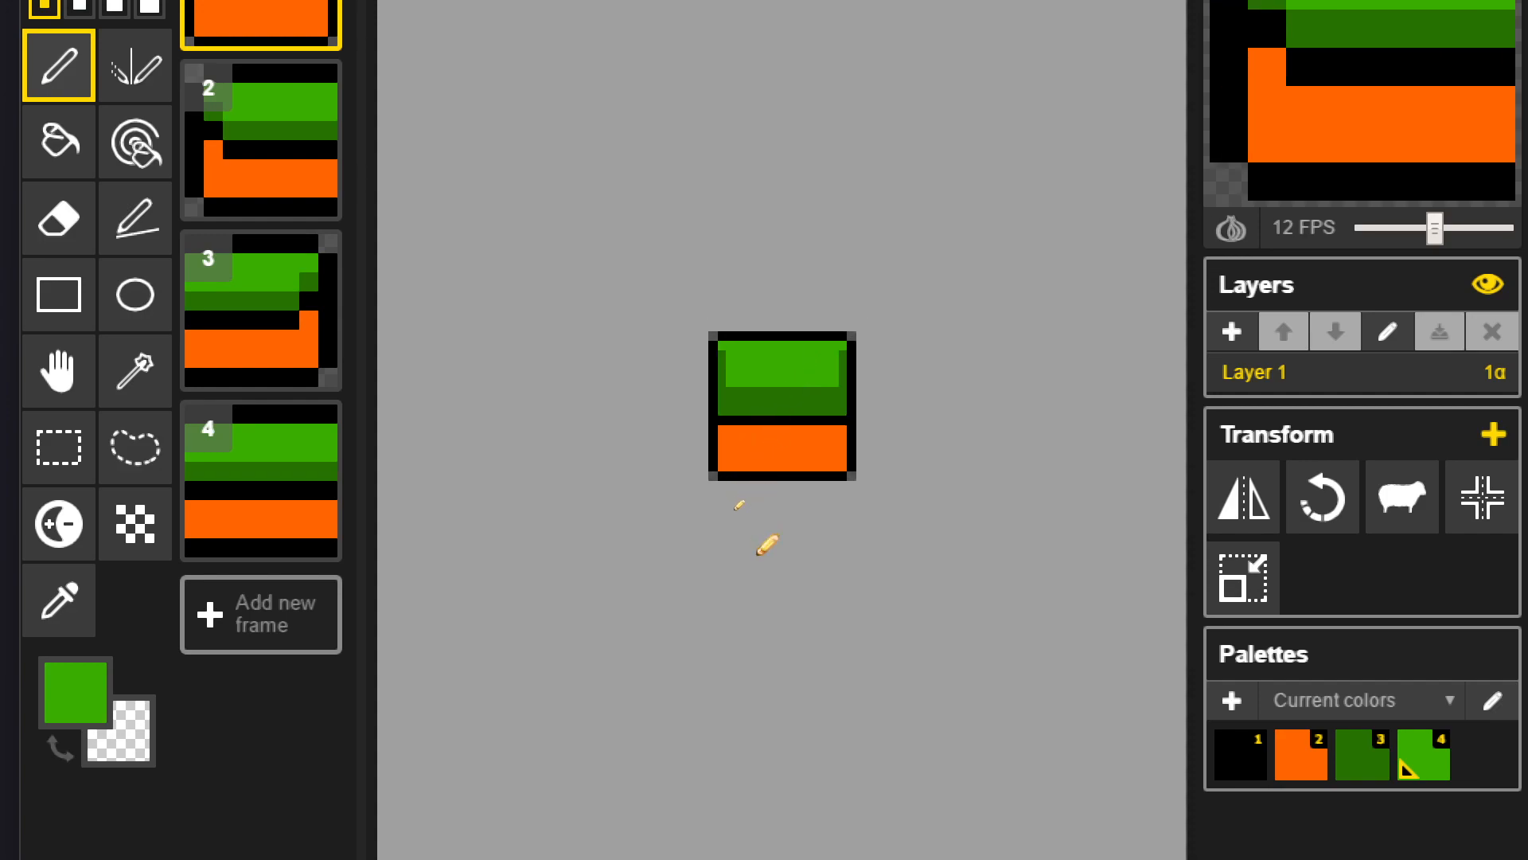
scroll(752, 538, up, 3)
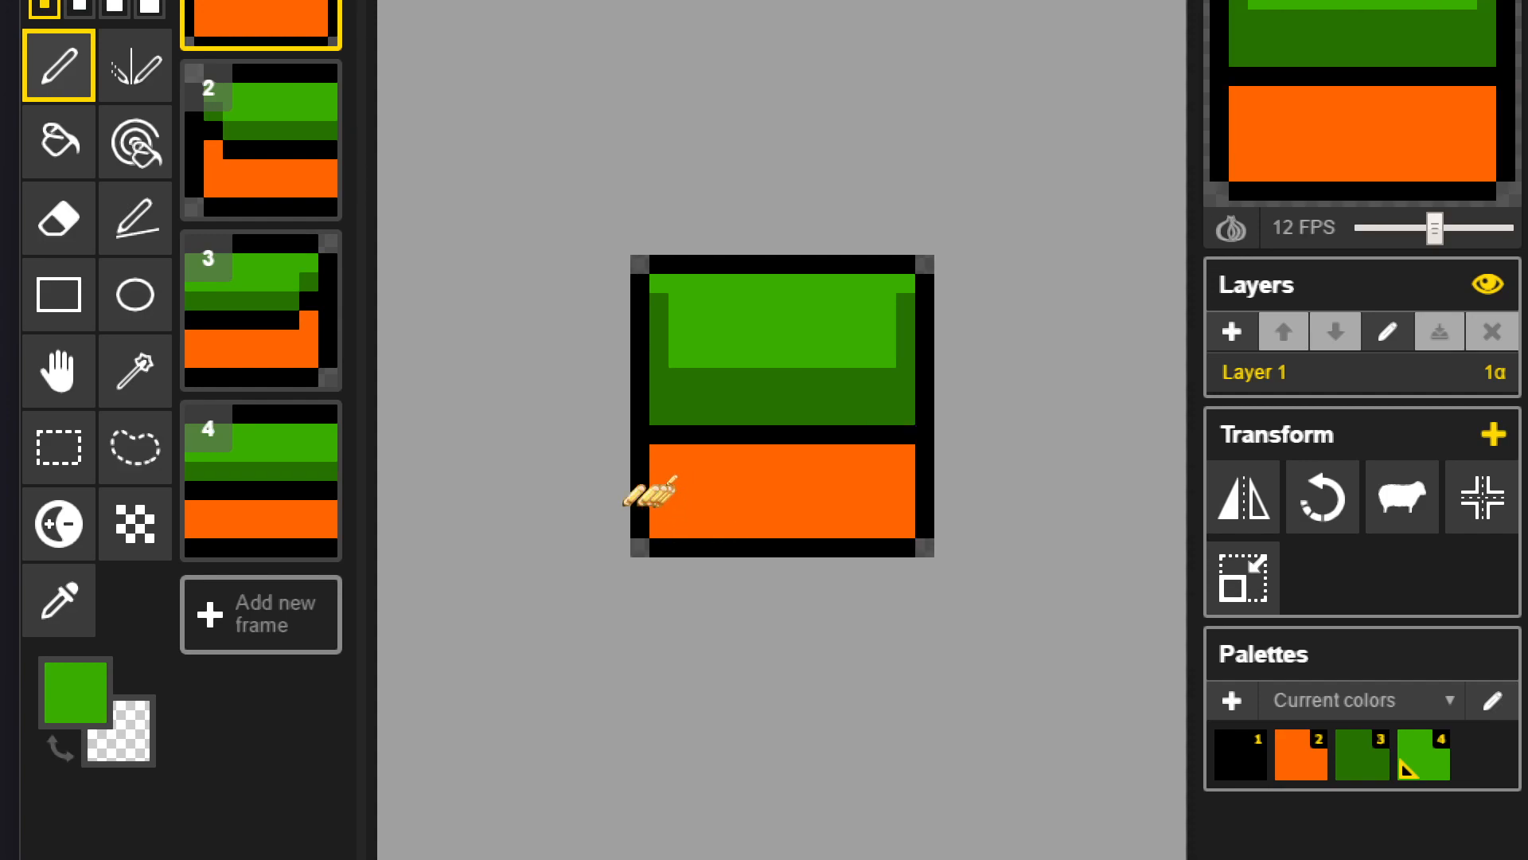
scroll(665, 239, up, 2)
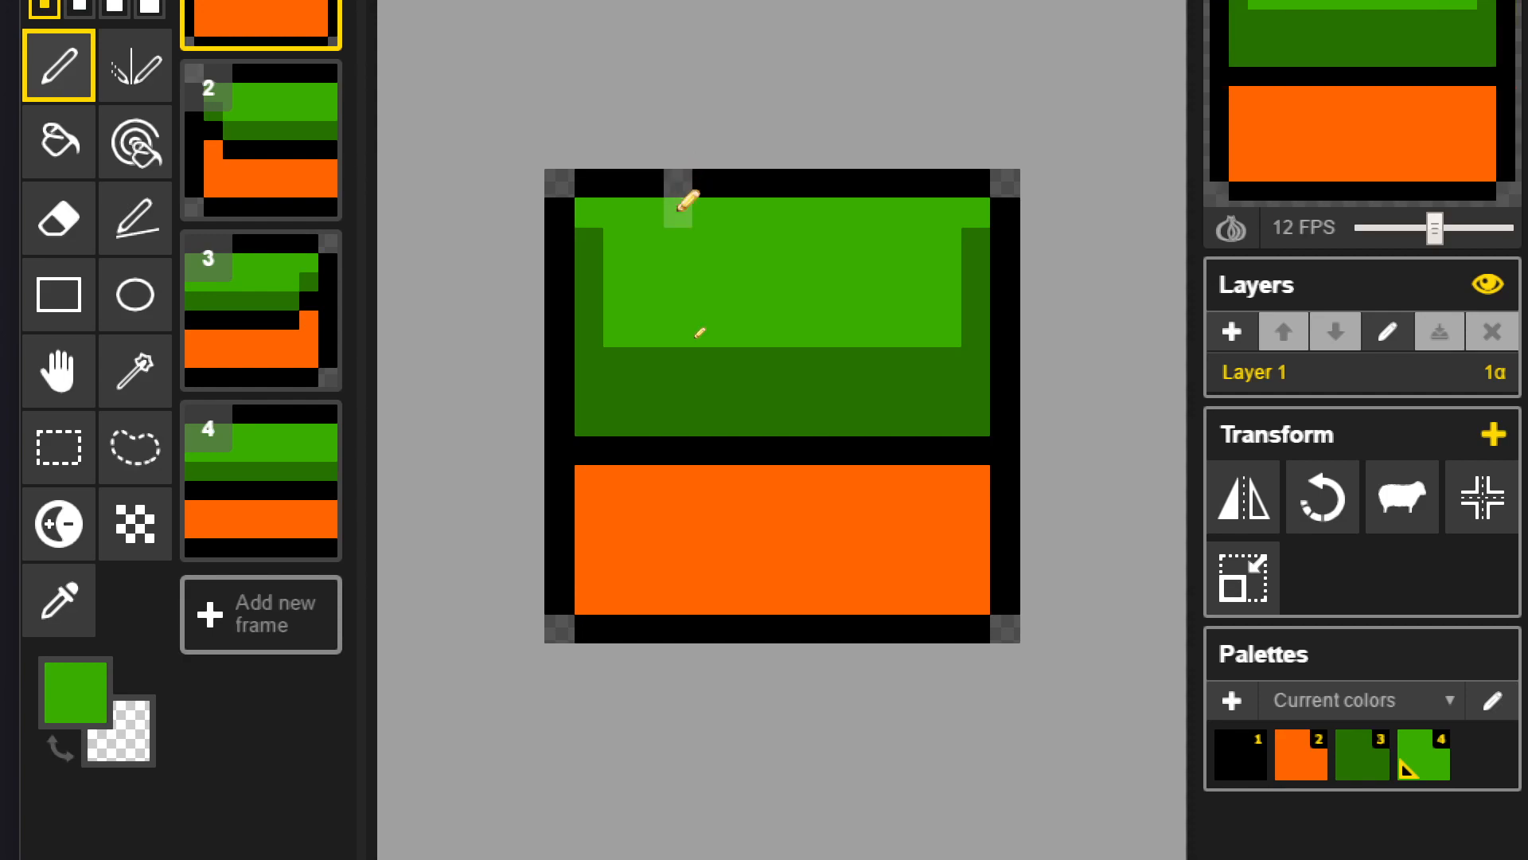
key(1)
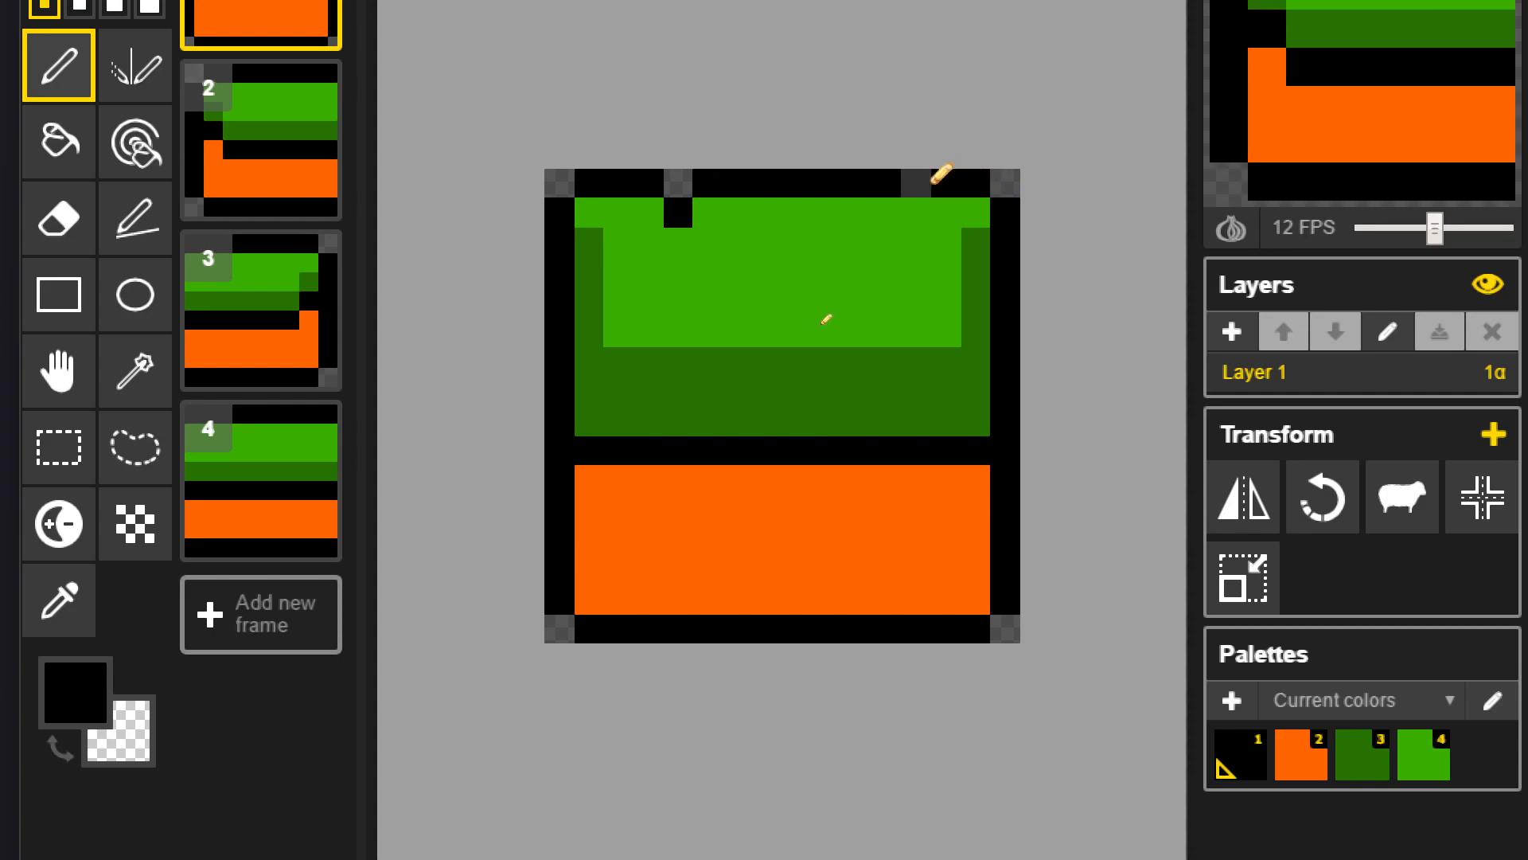
click(889, 210)
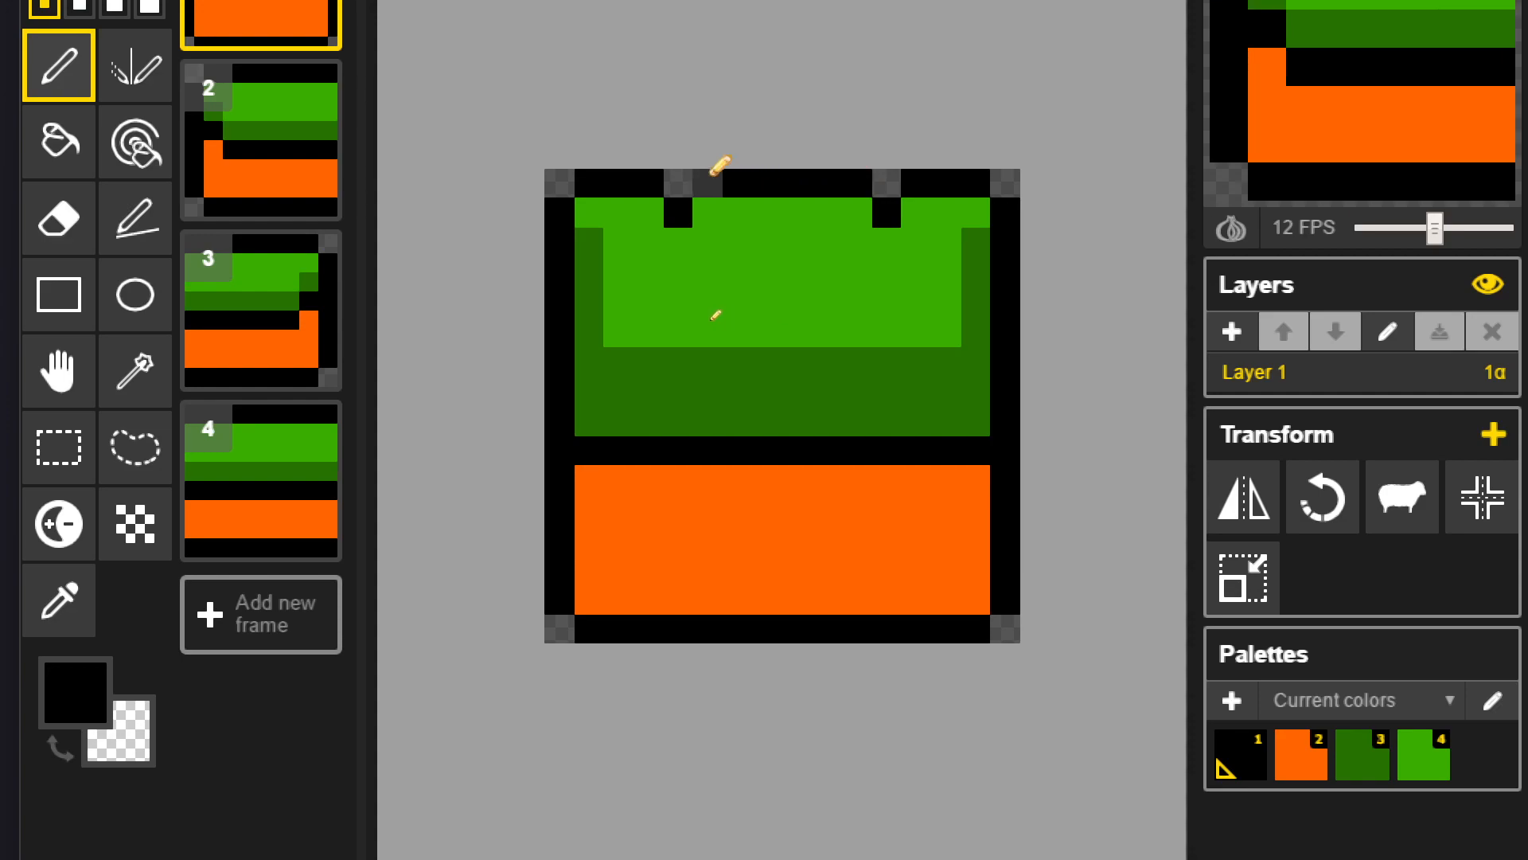
- Extend the bright green over the upper side columns and one row down, leaving stepped dark green corners on both sides
scroll(828, 223, down, 2)
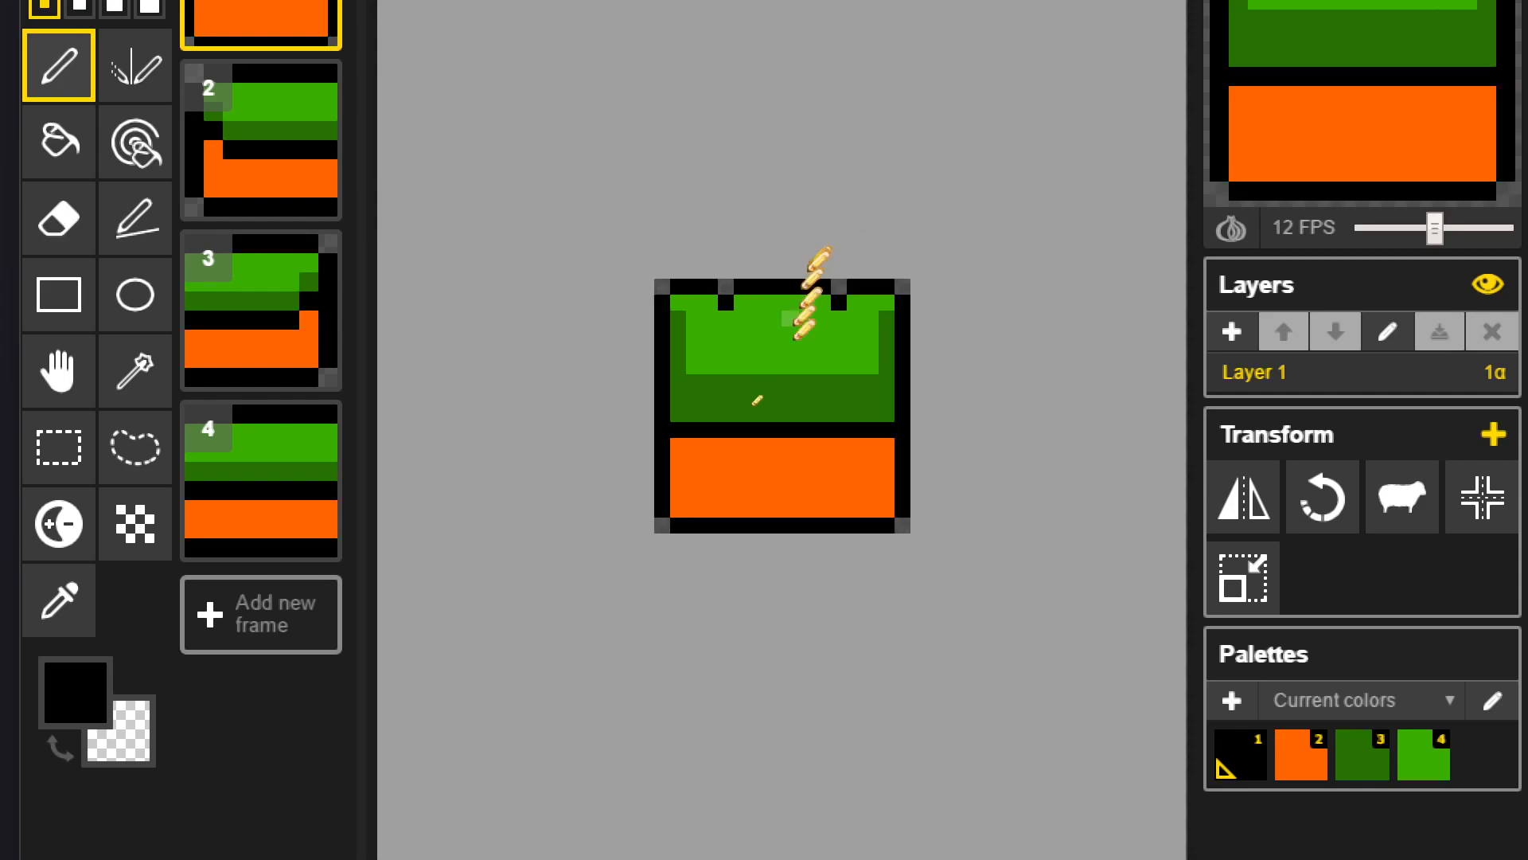
scroll(796, 330, down, 3)
scroll(804, 382, up, 4)
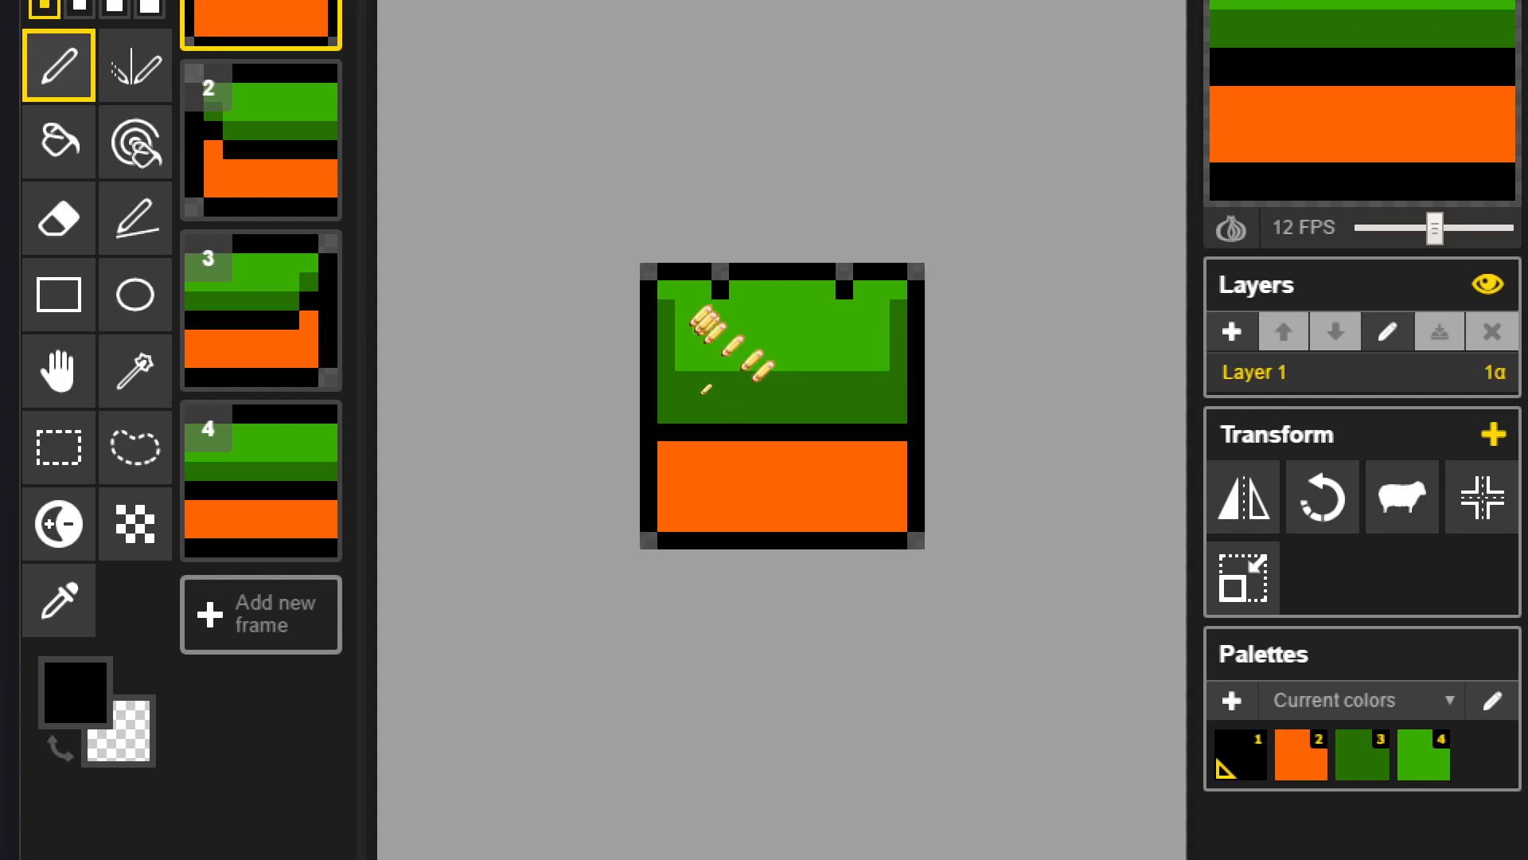
scroll(717, 319, up, 2)
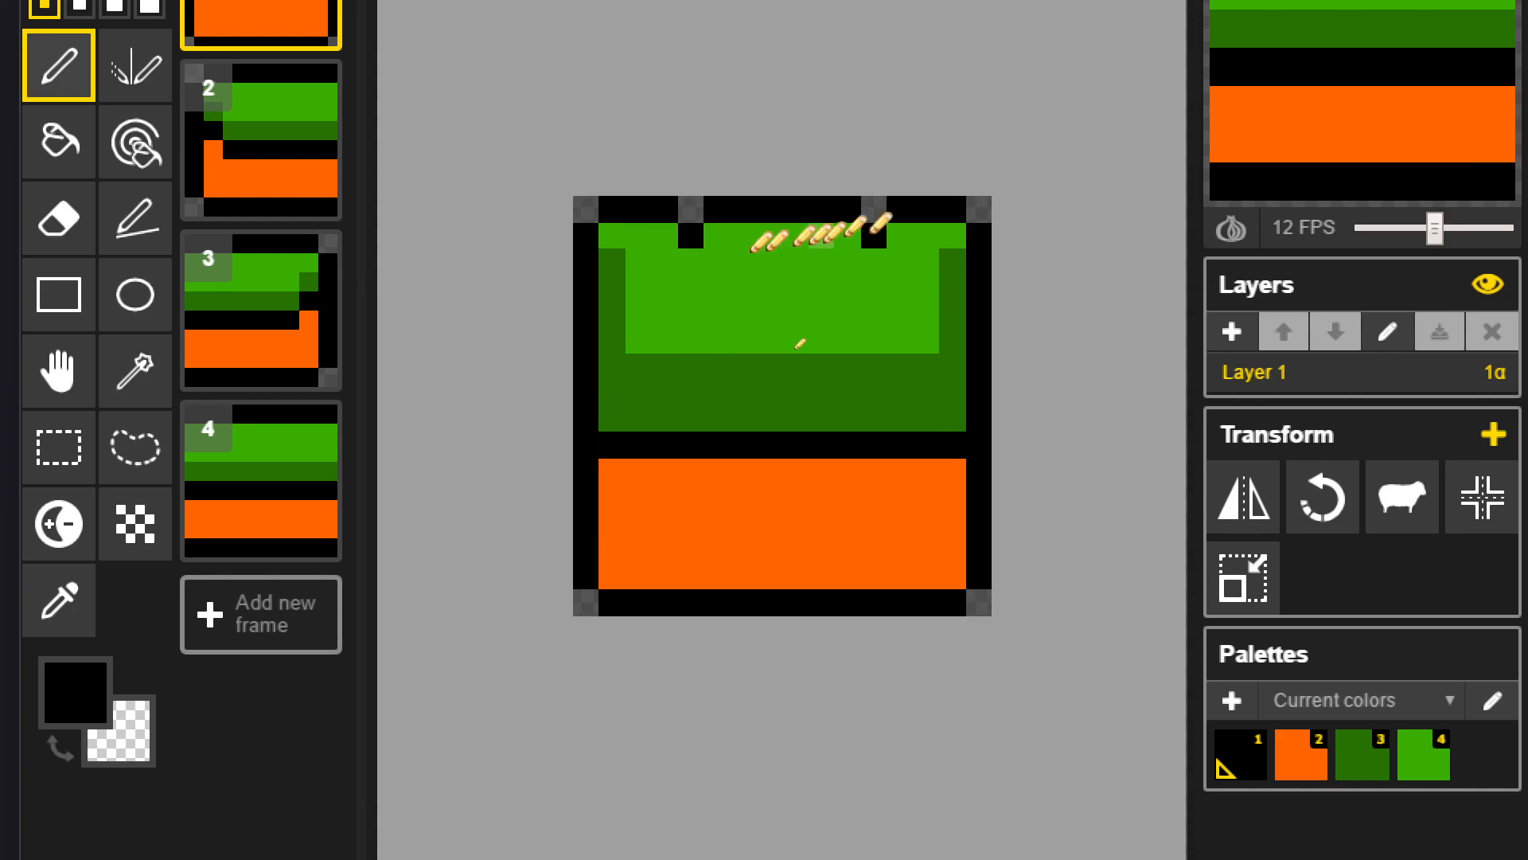
scroll(872, 318, up, 1)
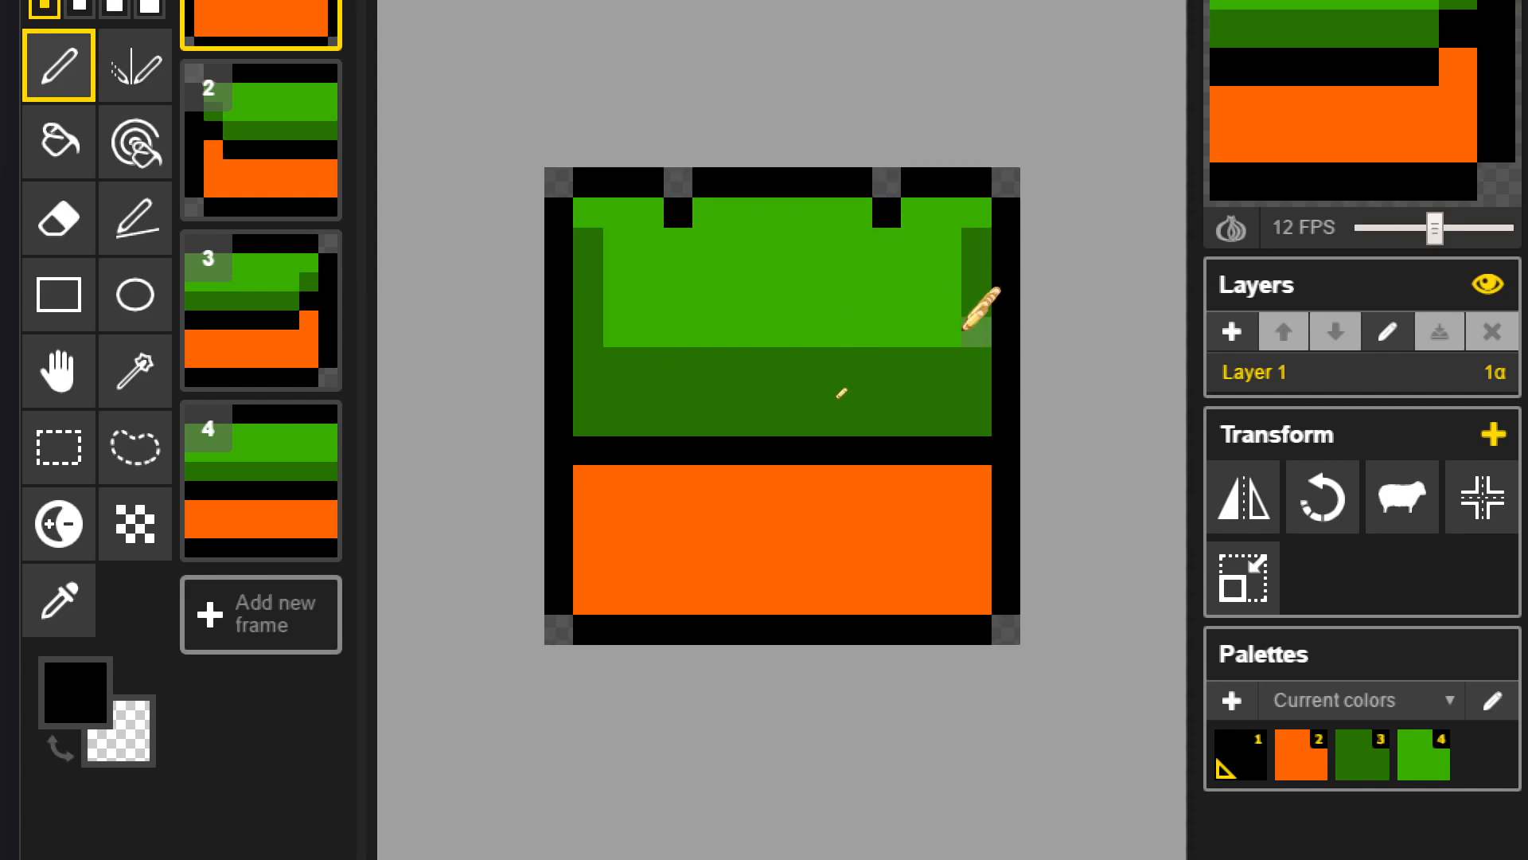
scroll(967, 334, down, 1)
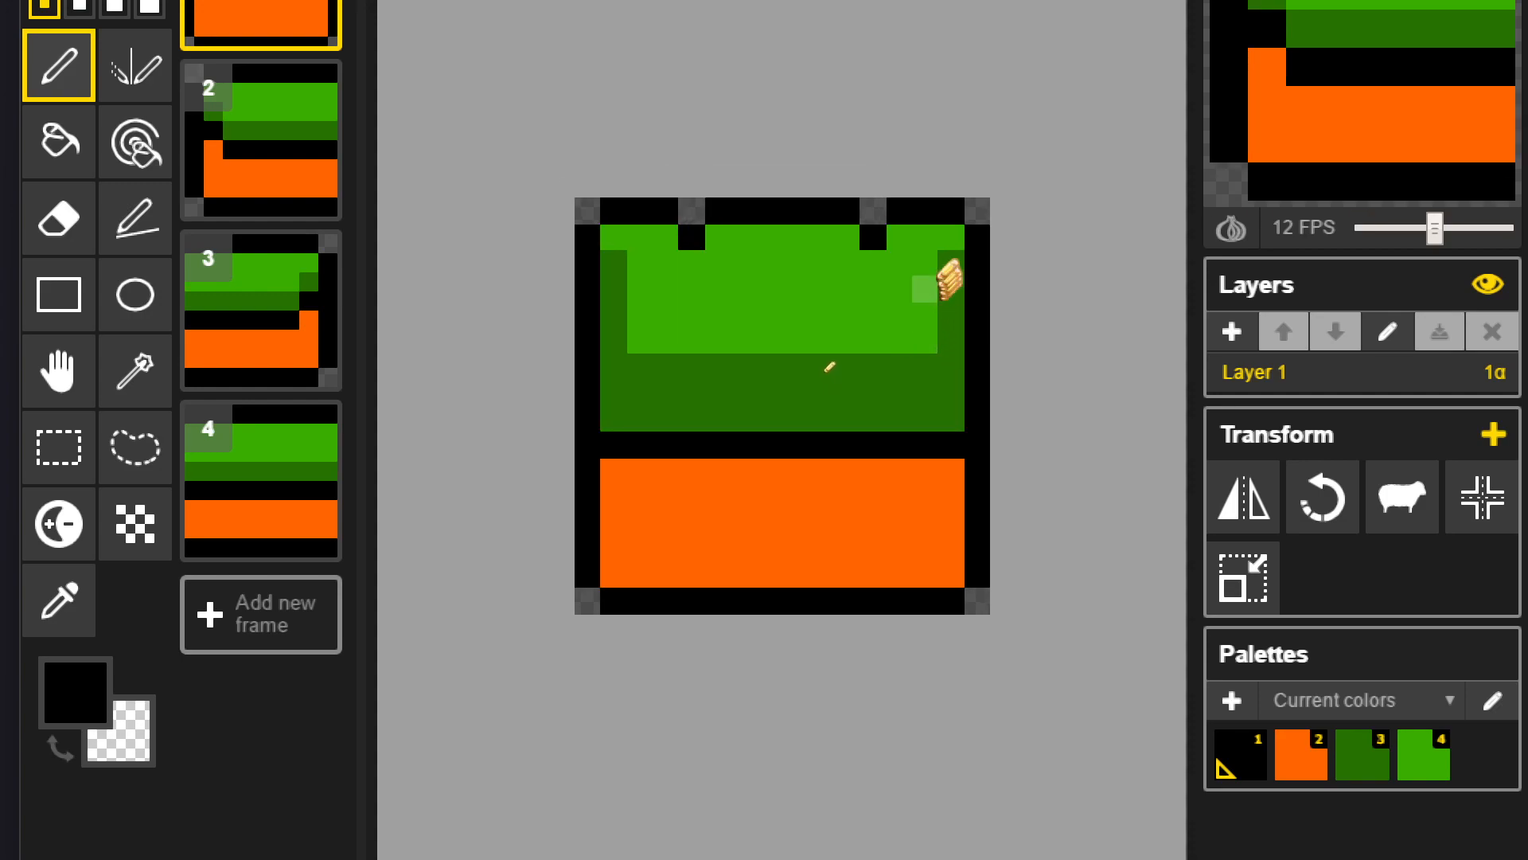
key(4)
drag(947, 269, 947, 312)
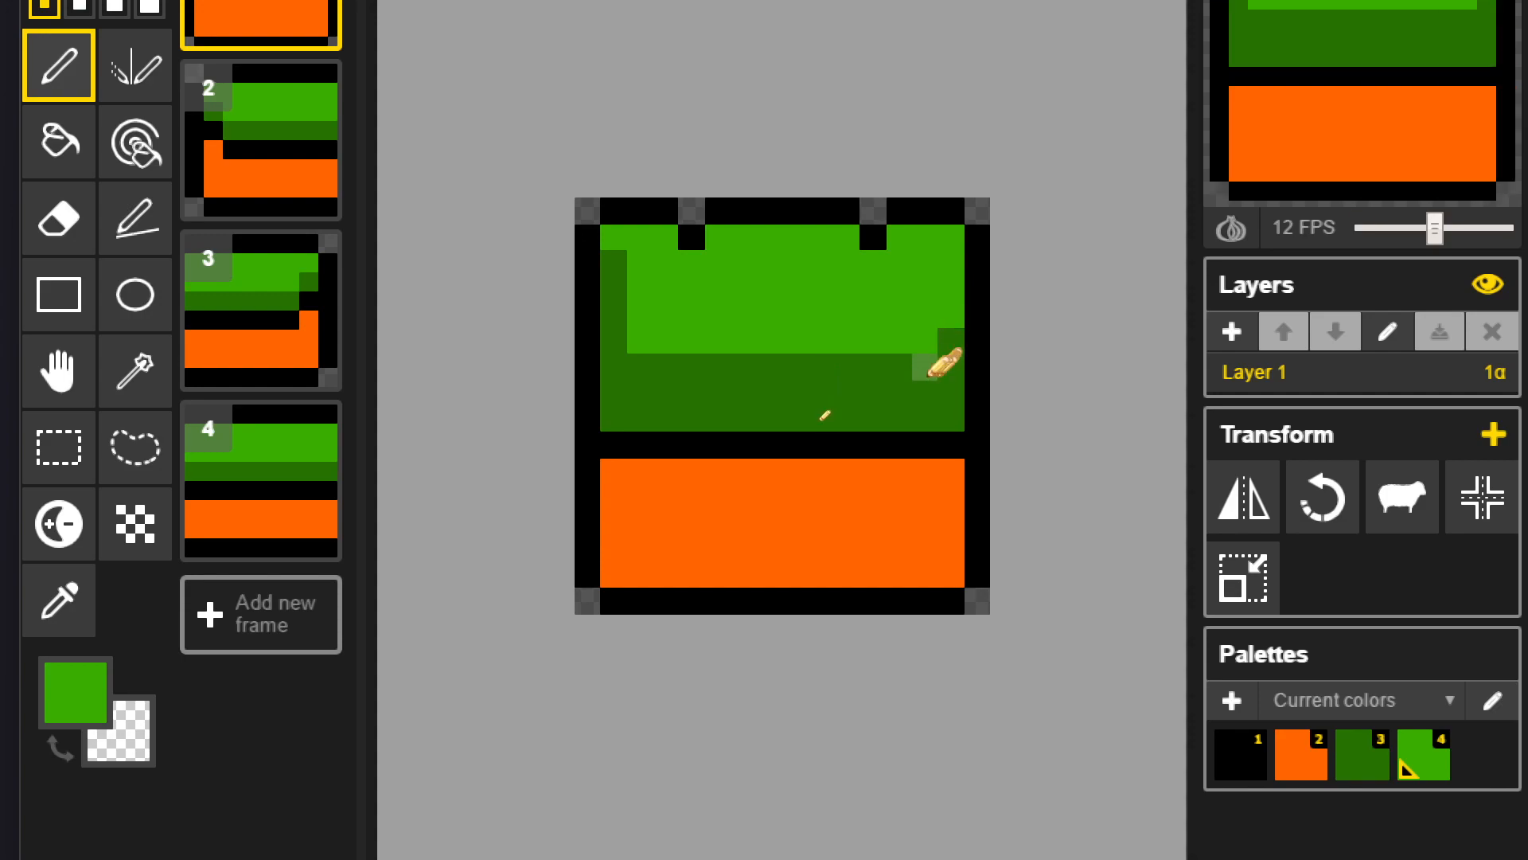
click(910, 357)
drag(856, 367, 678, 368)
drag(613, 260, 614, 308)
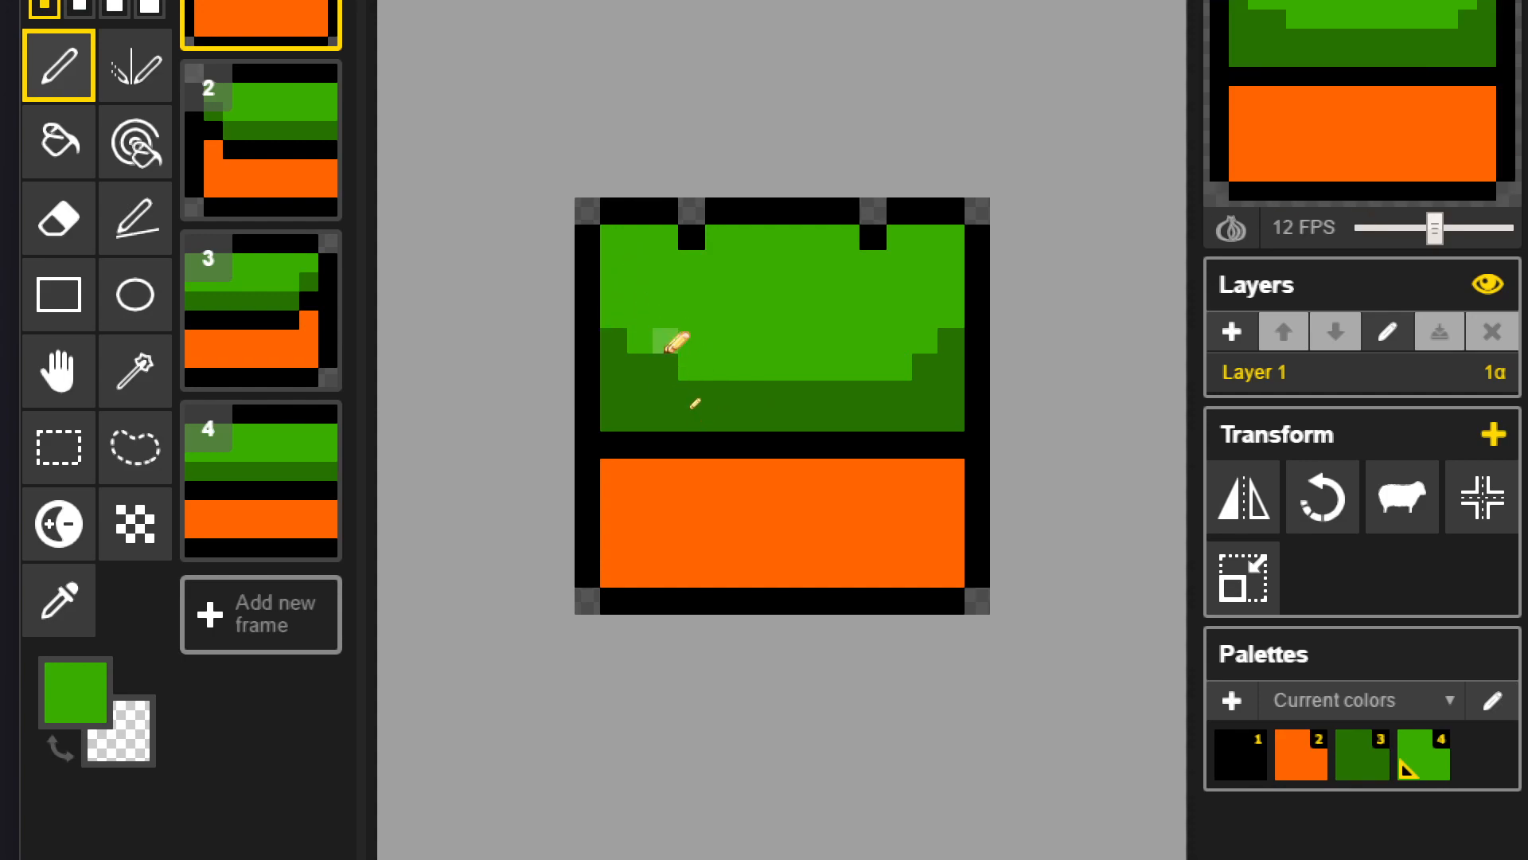
drag(664, 355, 646, 355)
- Black out the dark green pixel at each lower corner of the grass and paint the pixel beneath each one orange
key(2)
key(3)
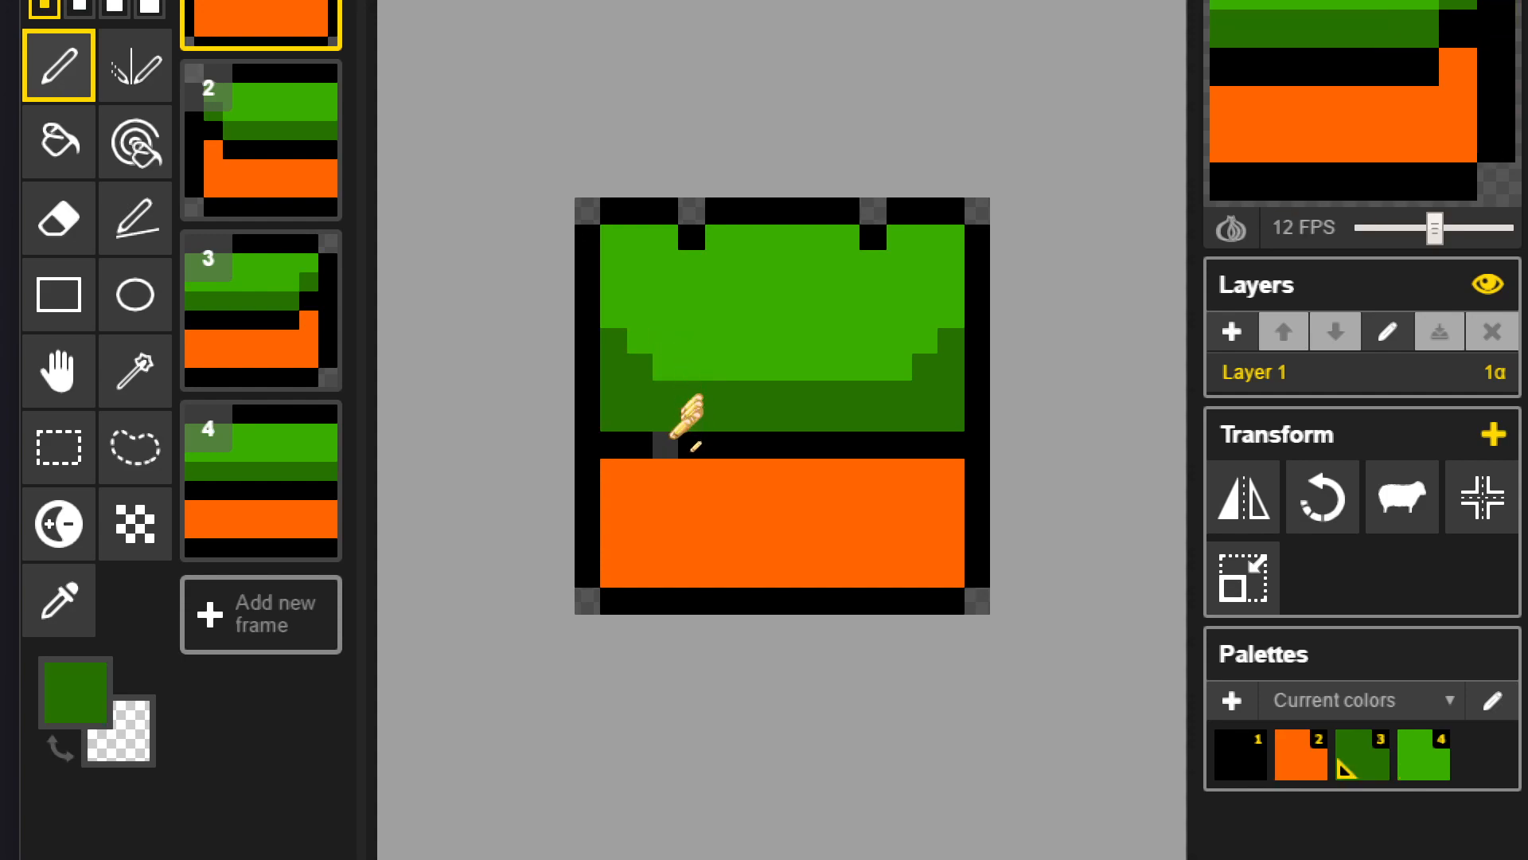
scroll(676, 410, down, 1)
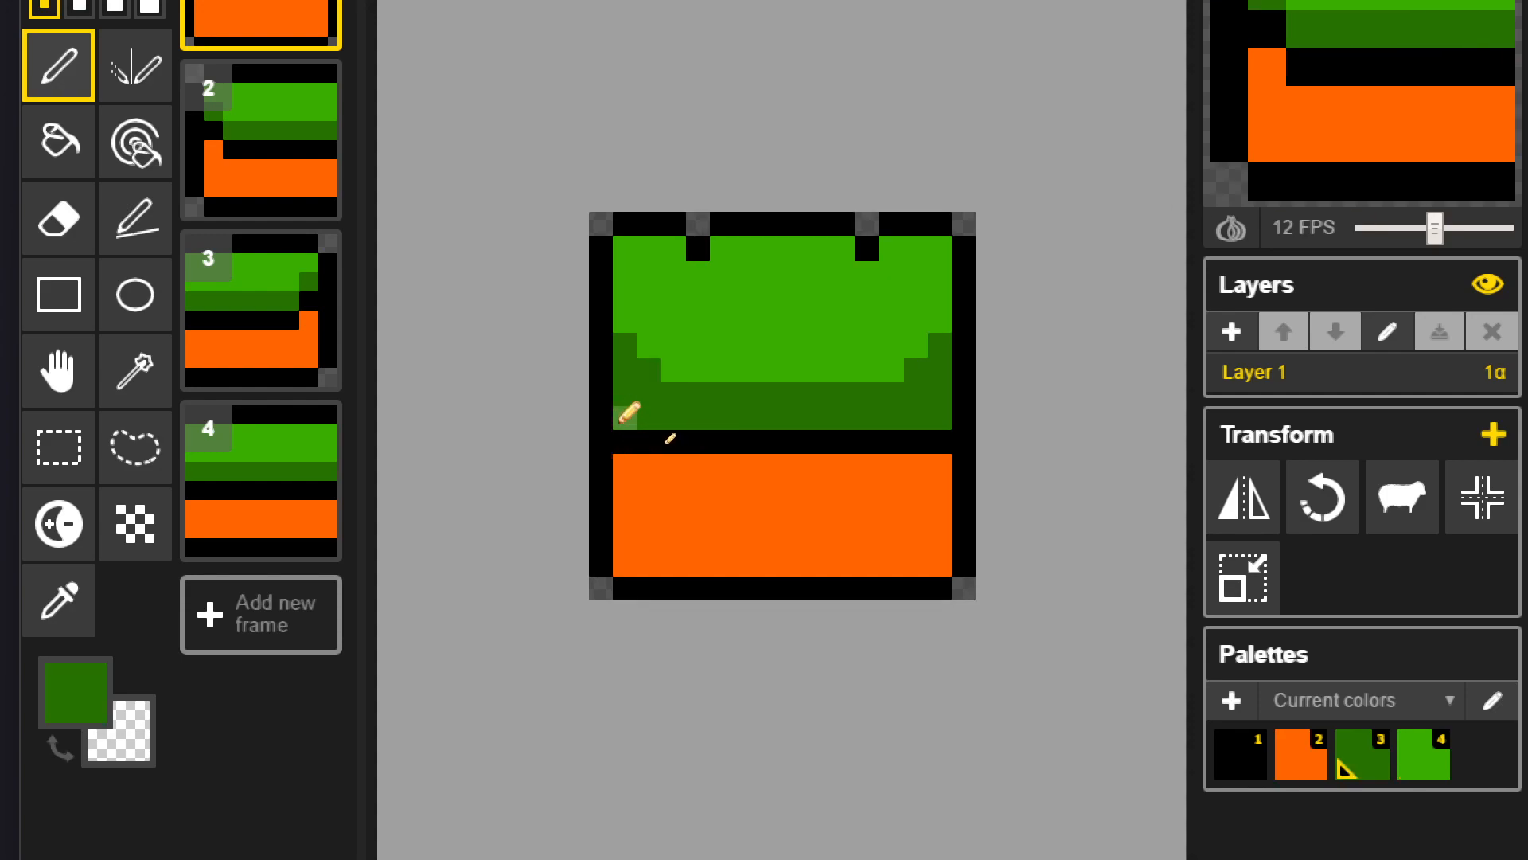
alt+click(625, 442)
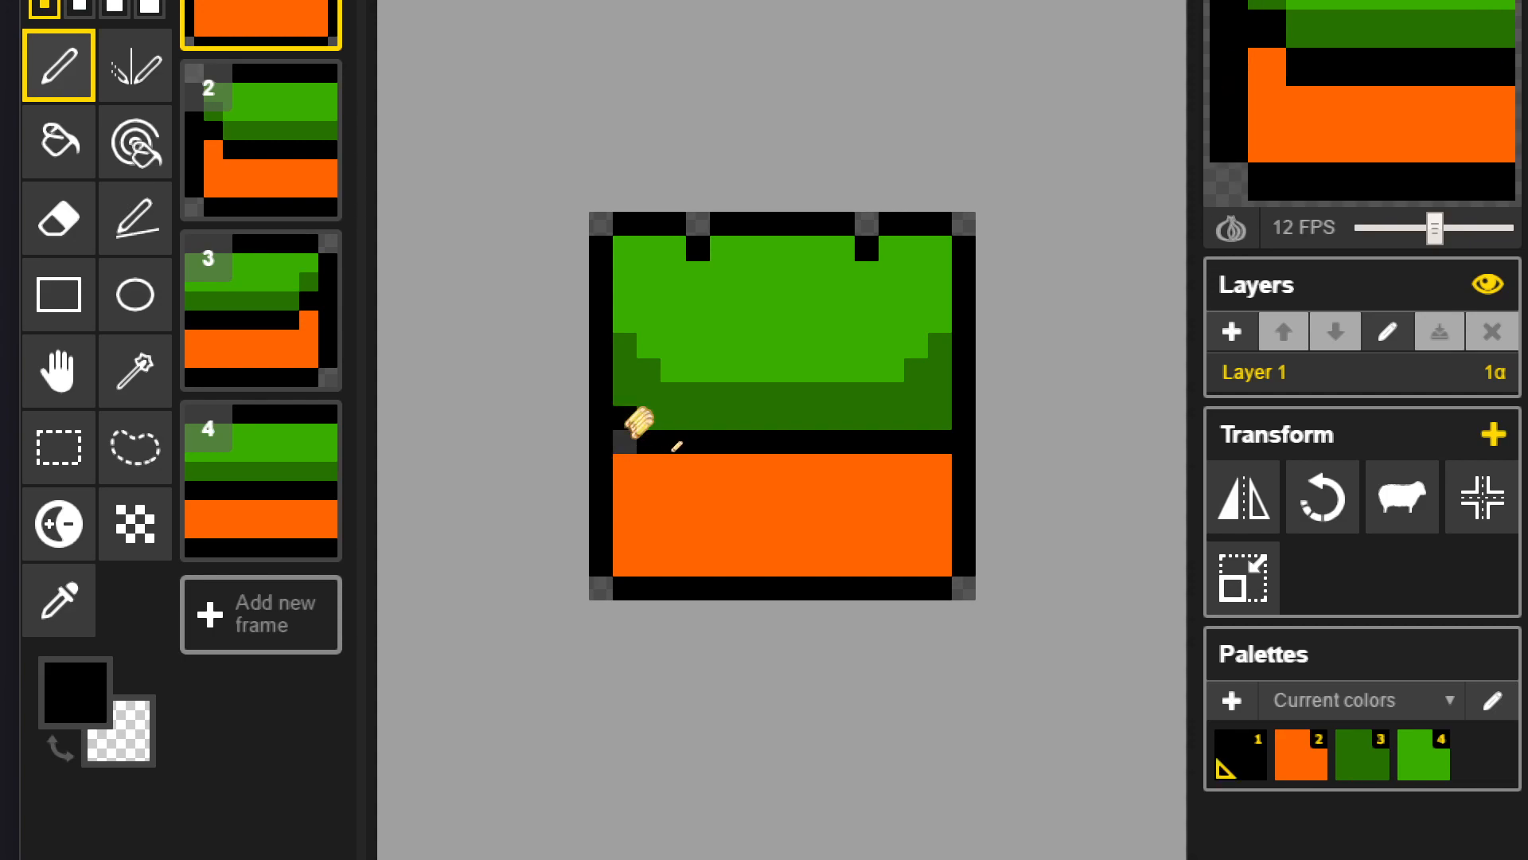
key(3)
key(2)
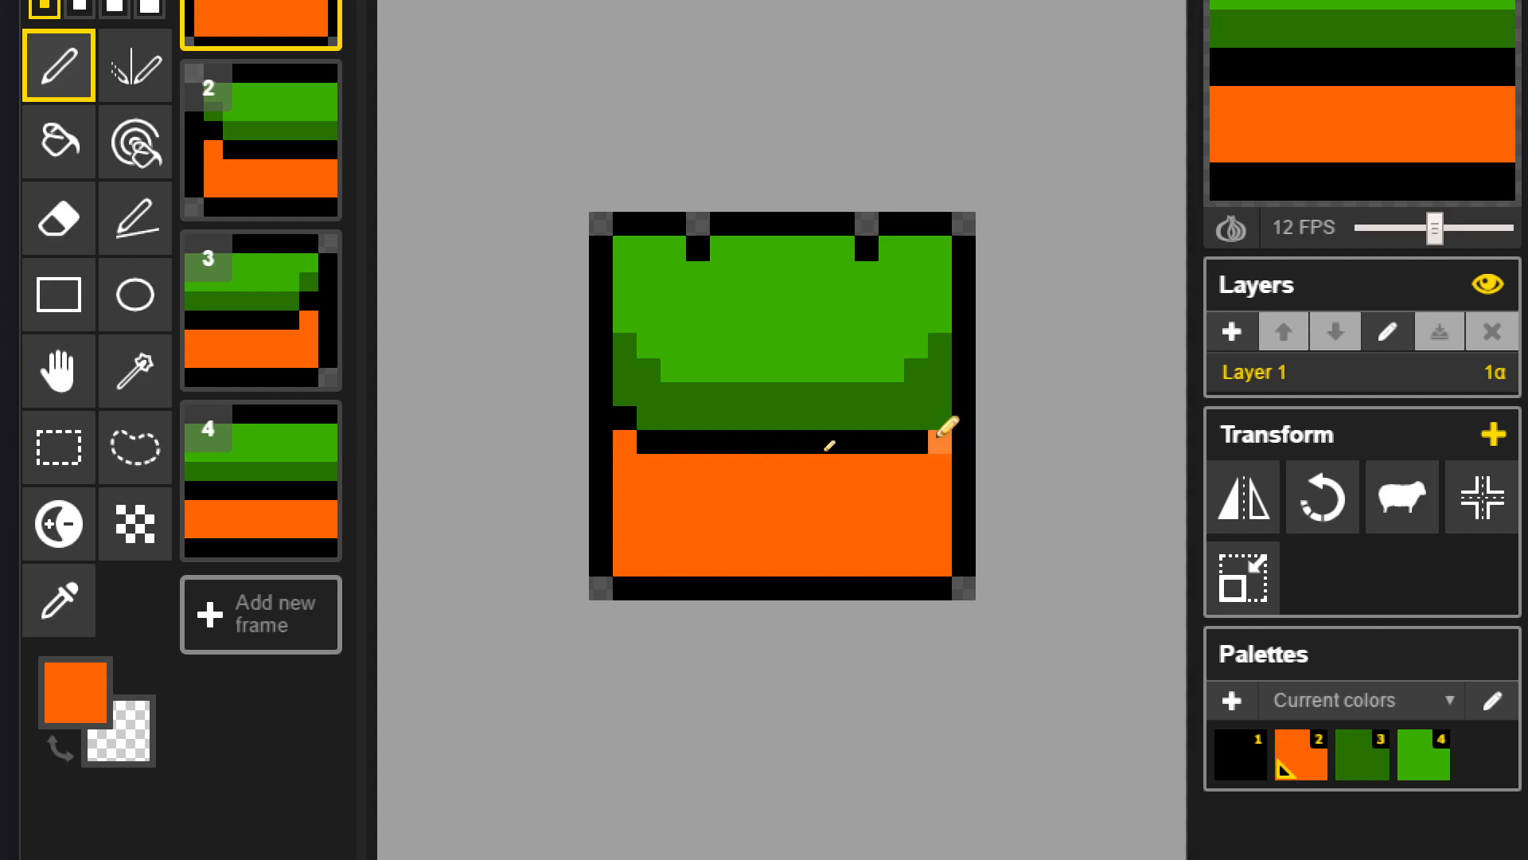
key(1)
scroll(780, 432, down, 4)
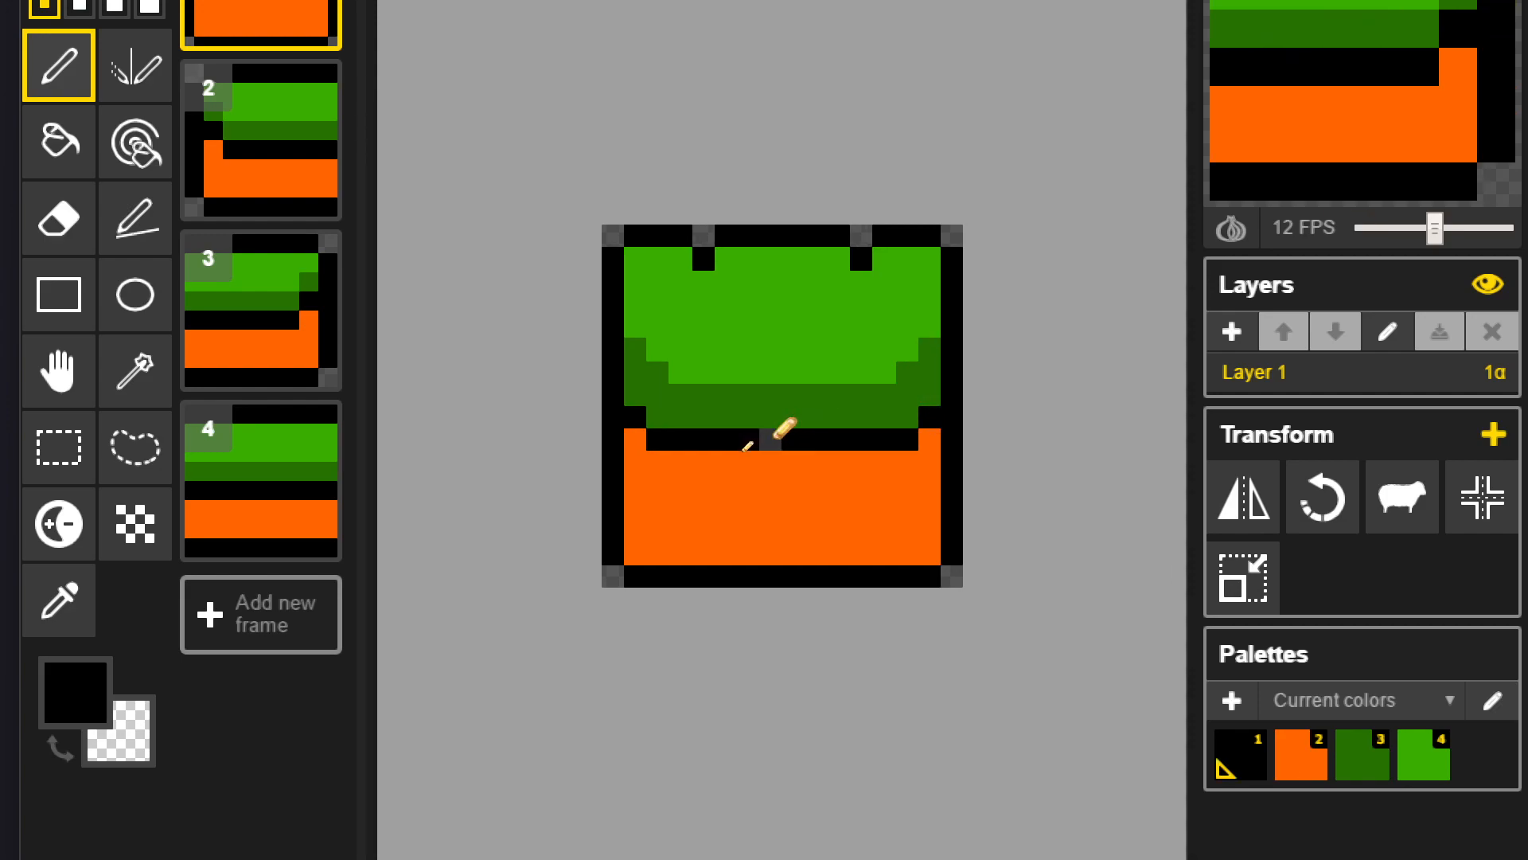
scroll(782, 432, down, 3)
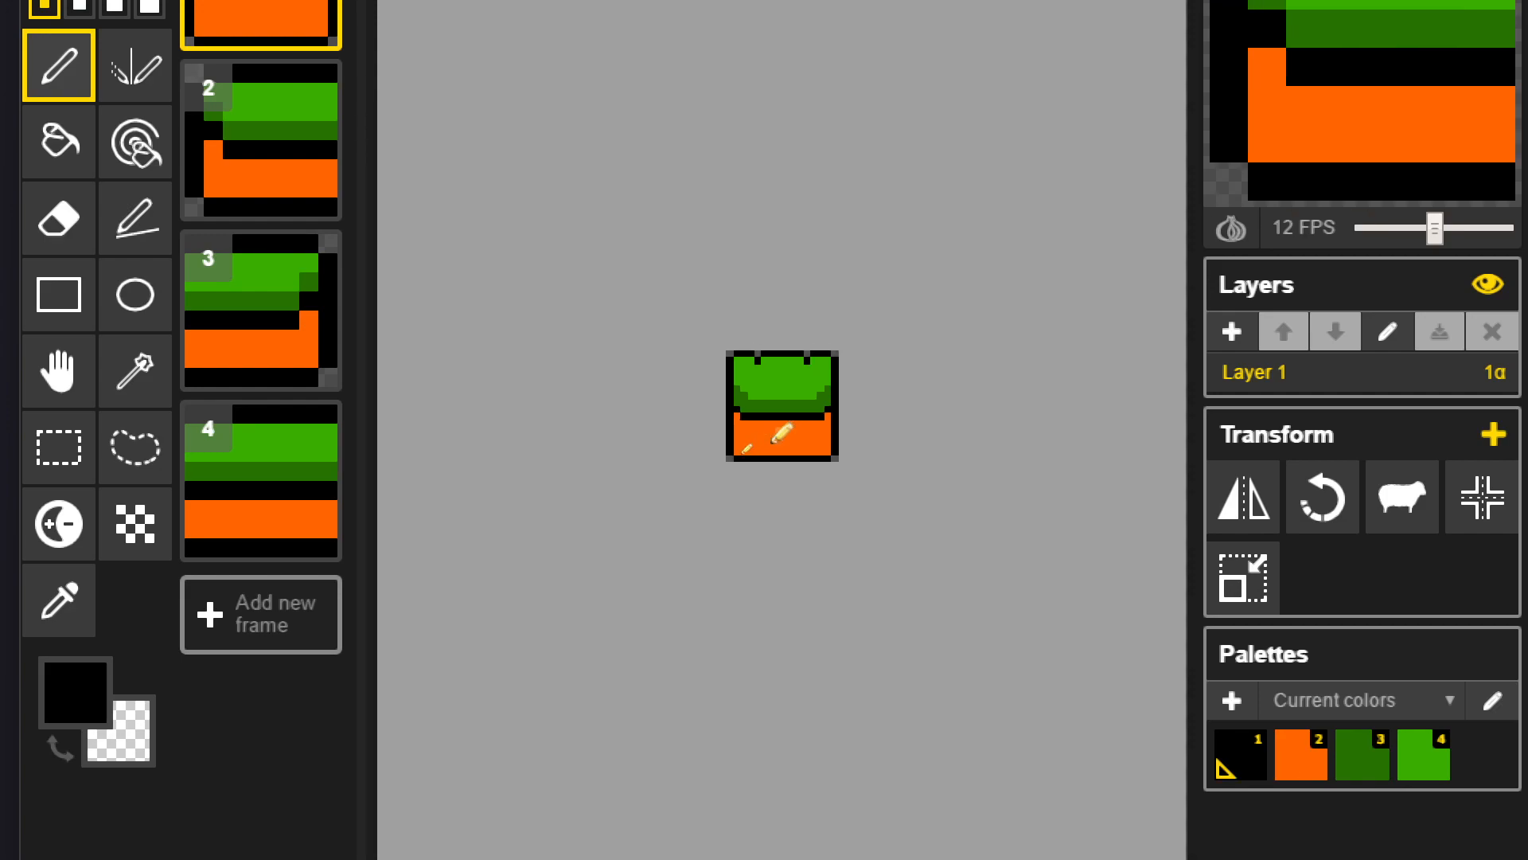
scroll(782, 432, up, 3)
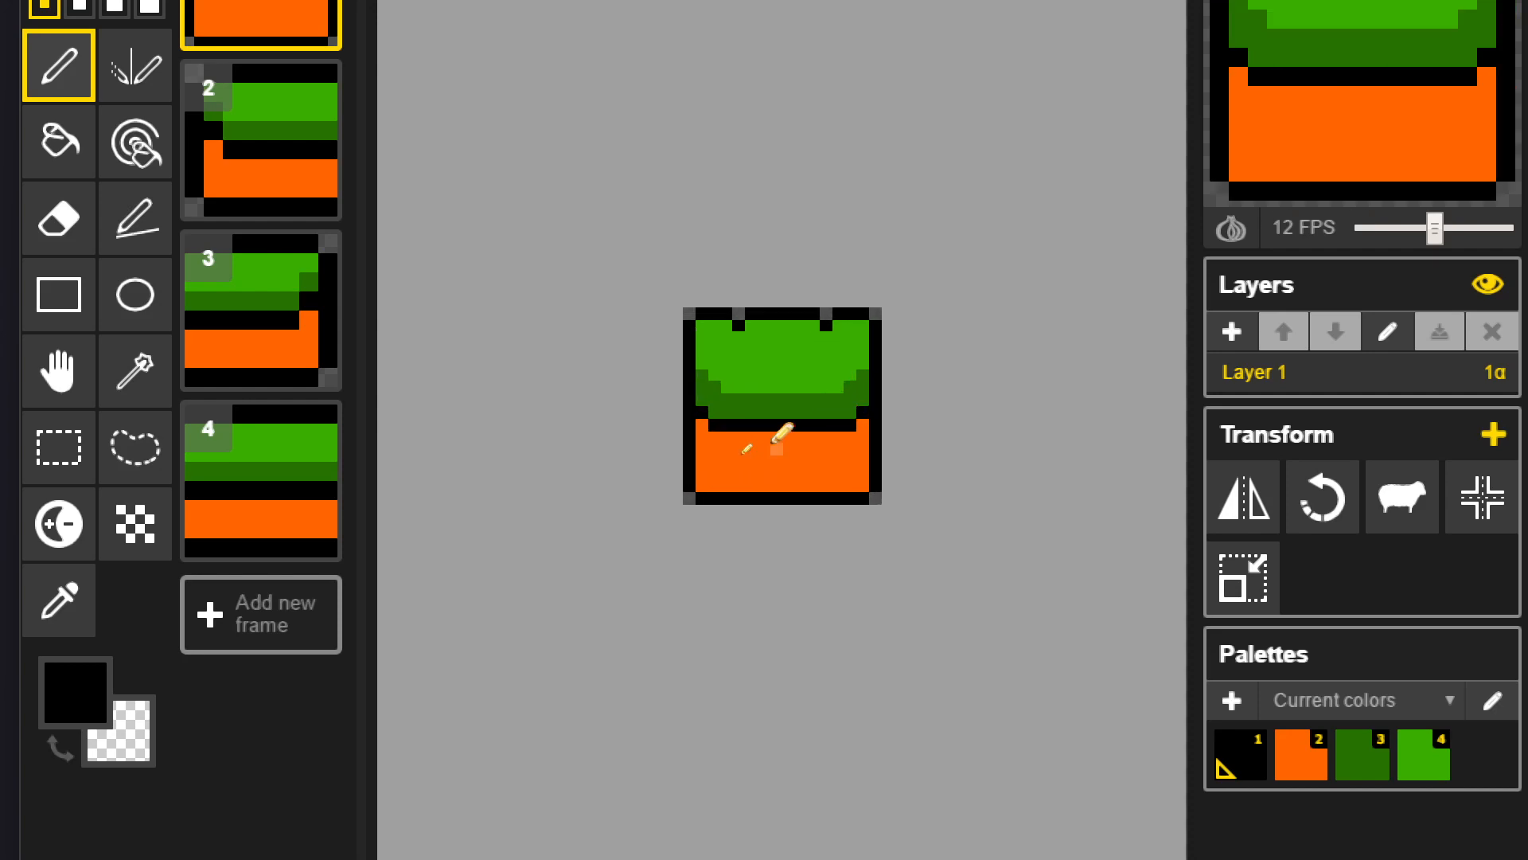
scroll(776, 471, up, 1)
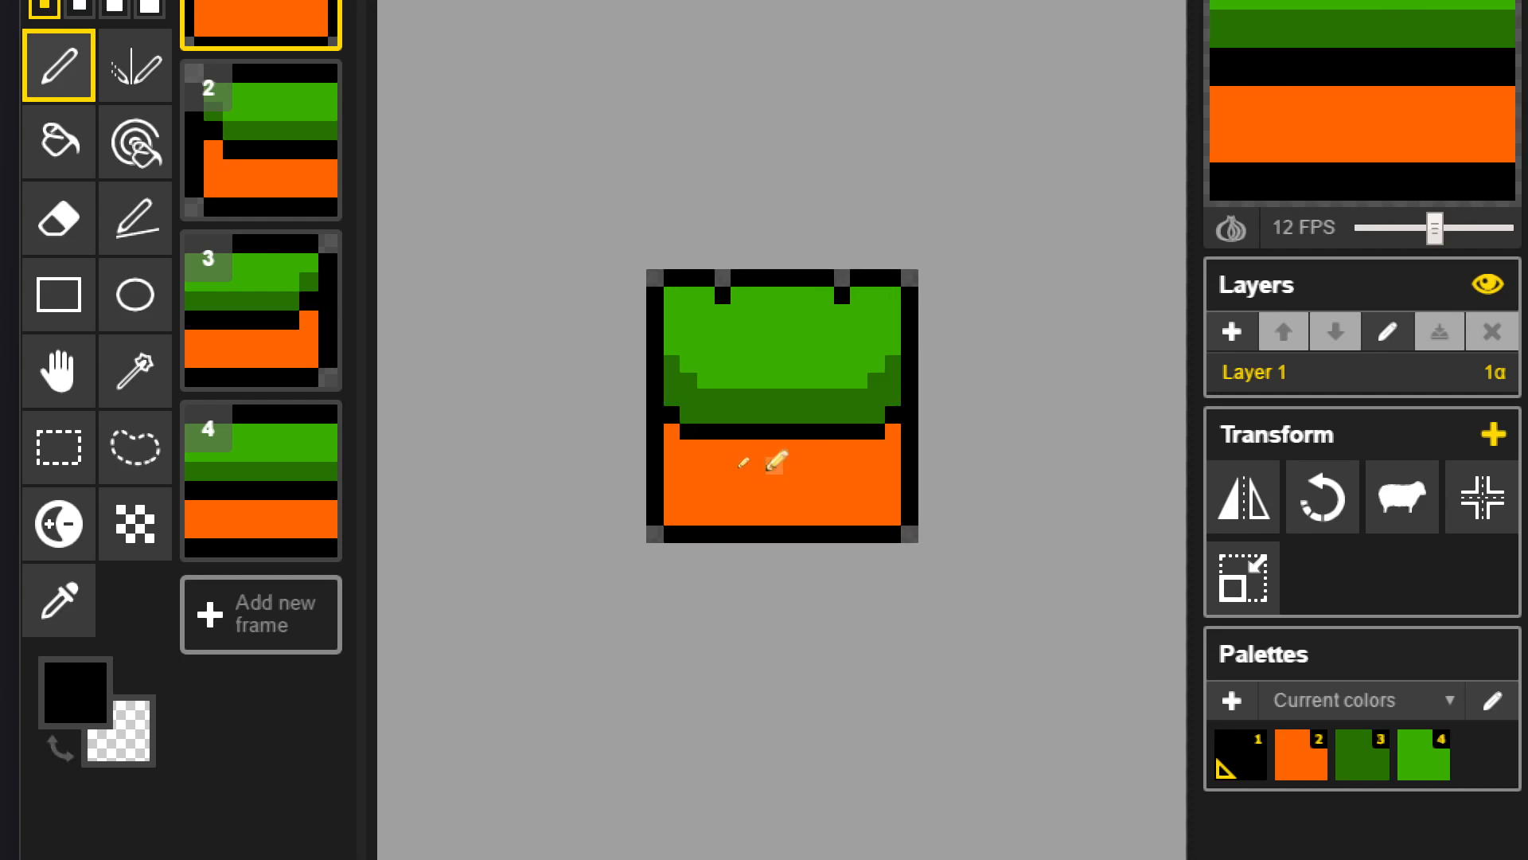
scroll(721, 334, up, 1)
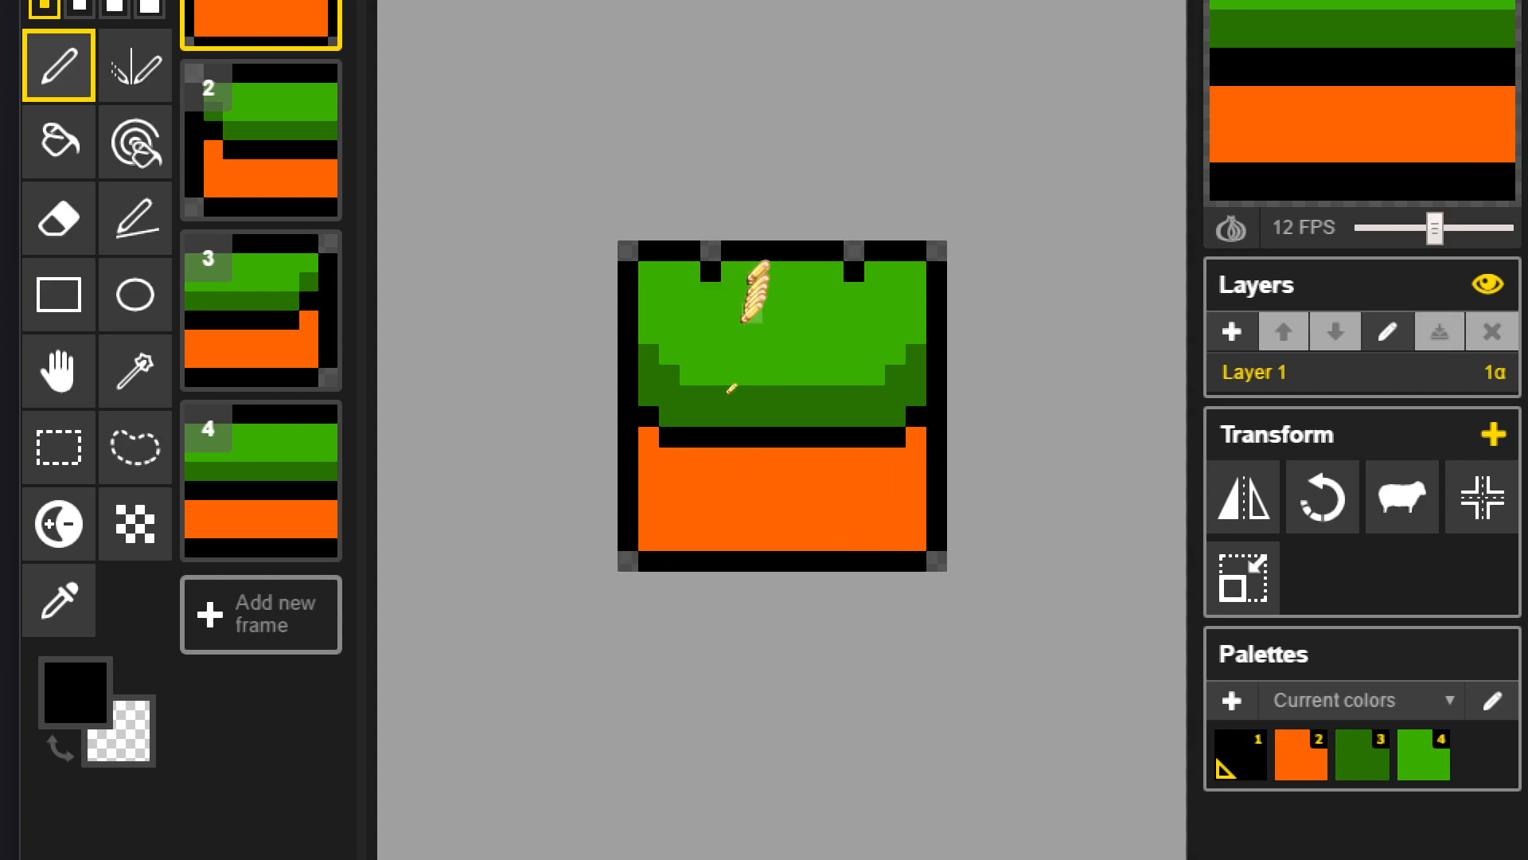
- Widen each notch in the grass's top edge by painting one black pixel on its inner side
scroll(754, 324, down, 3)
scroll(748, 366, up, 2)
scroll(744, 368, up, 1)
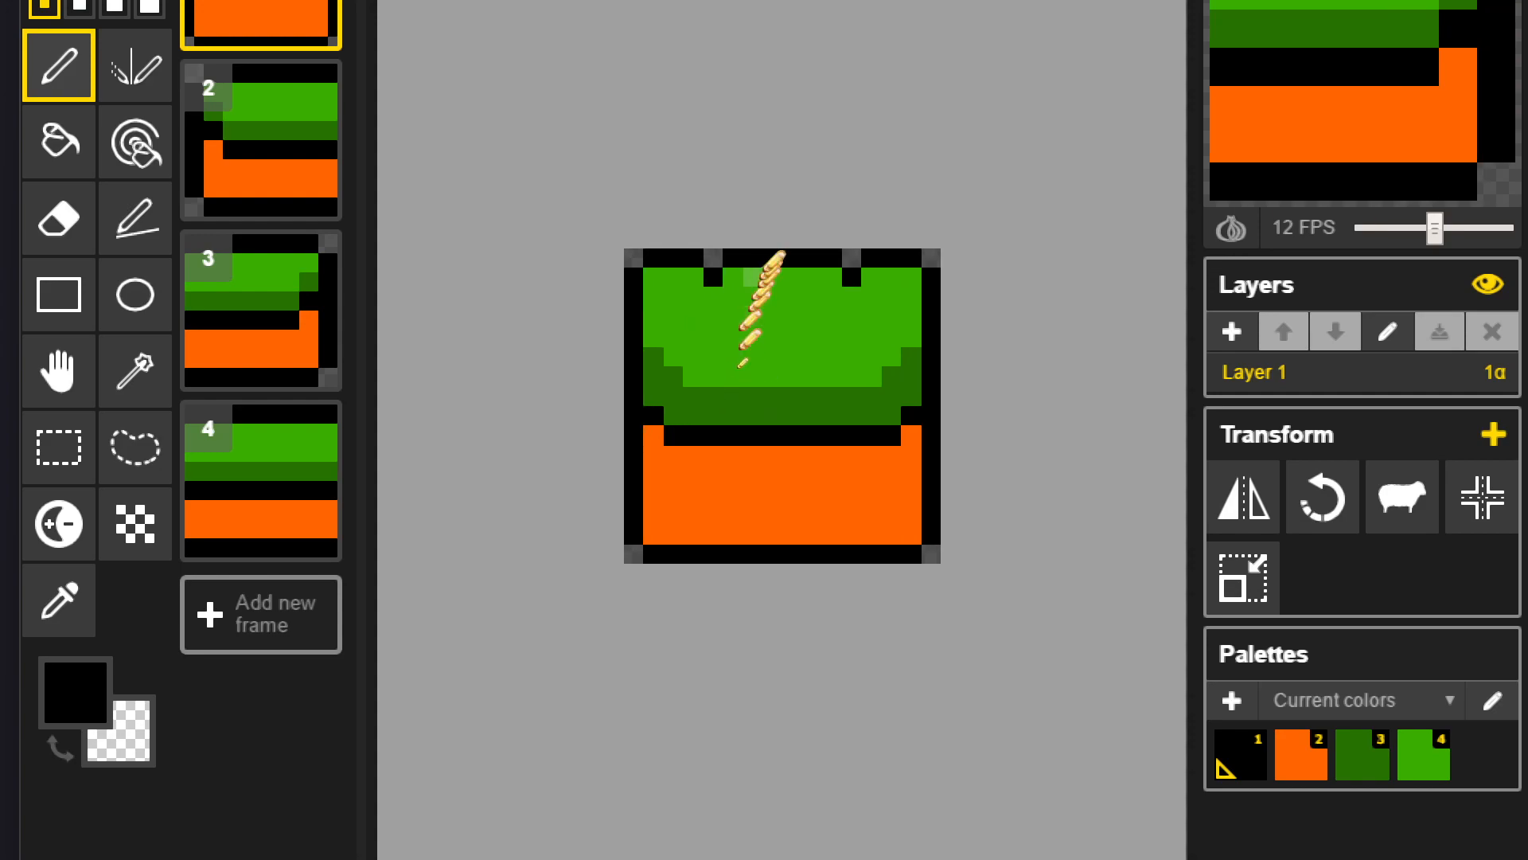
scroll(780, 283, down, 5)
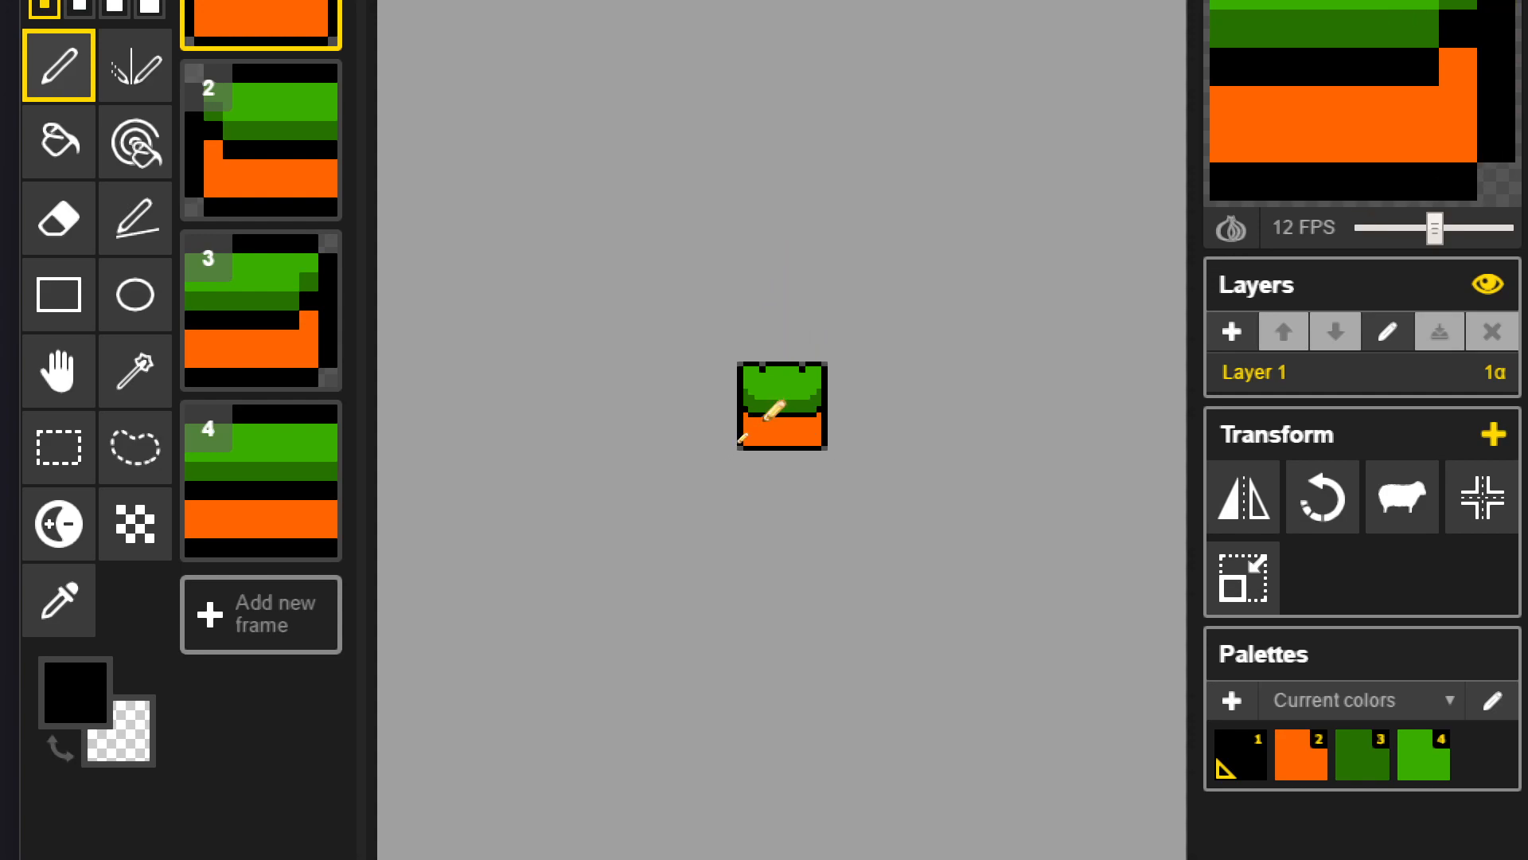
scroll(766, 406, up, 1)
scroll(762, 408, up, 4)
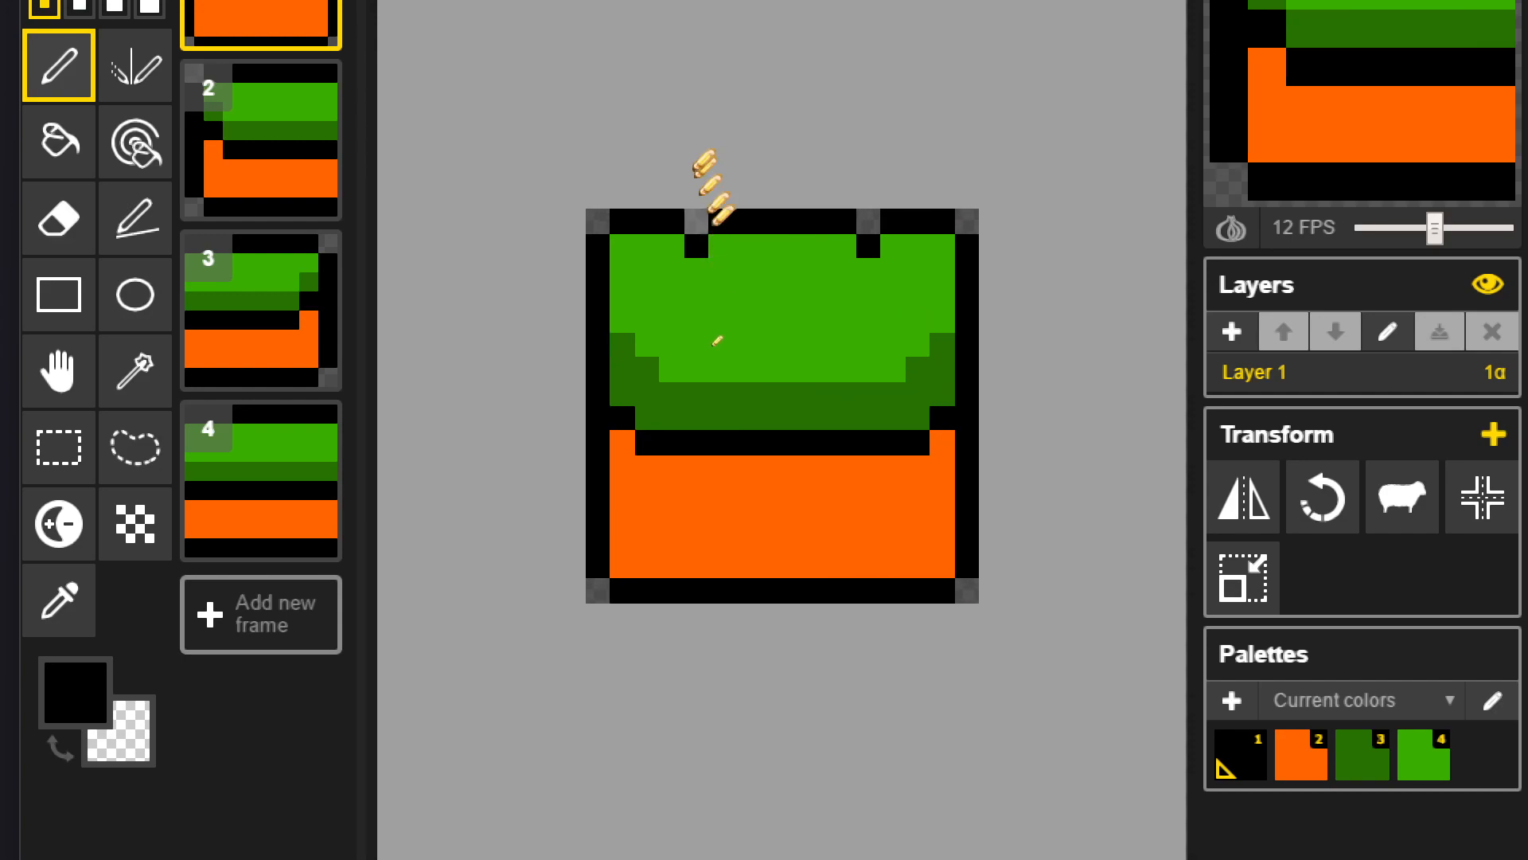
scroll(719, 246, up, 1)
click(708, 211)
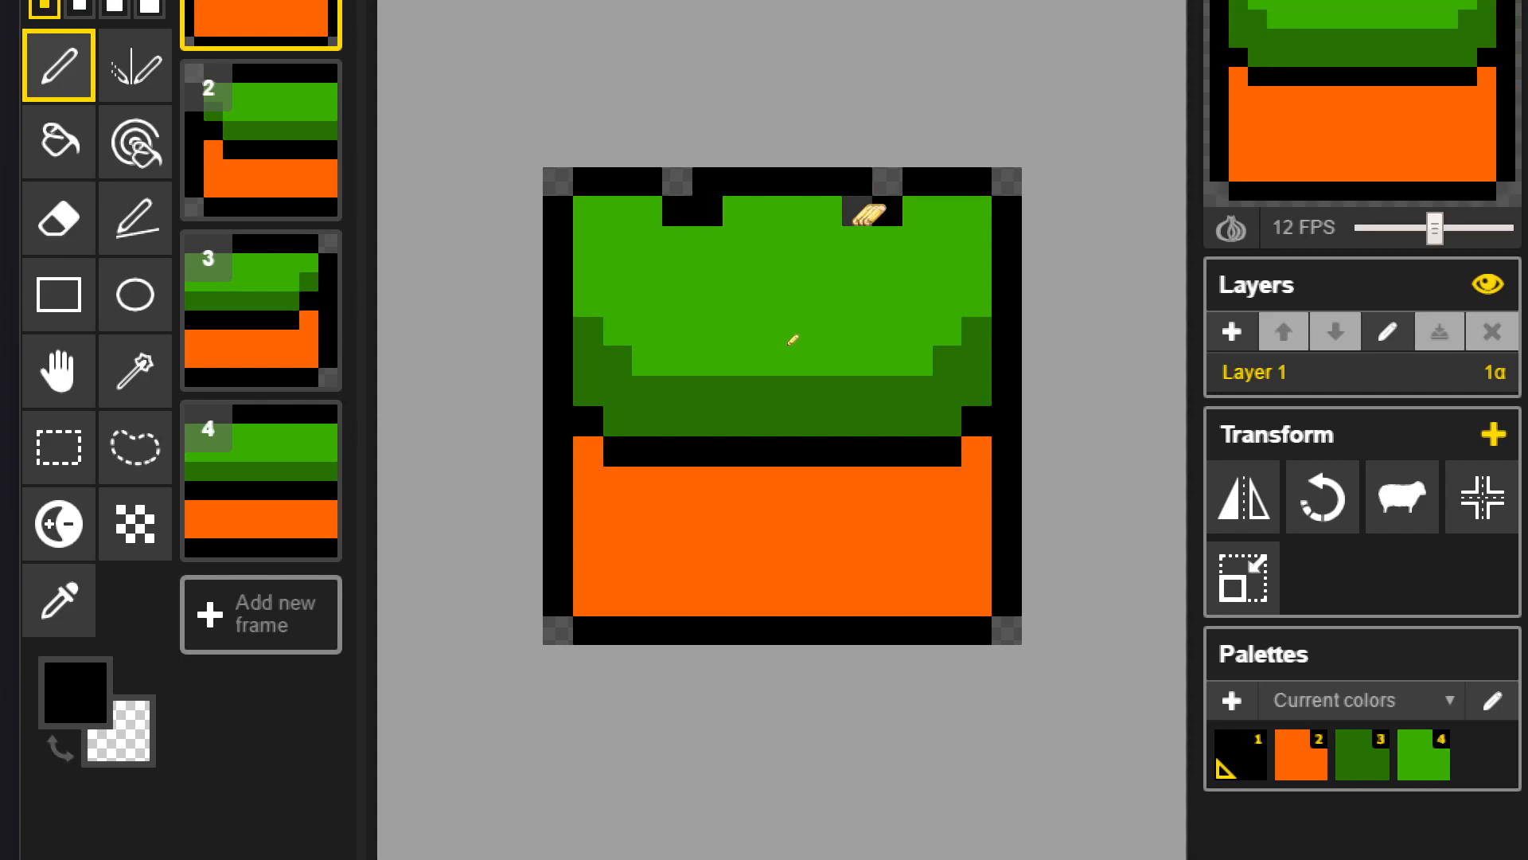
click(857, 211)
- Paint each notch's outer black pixel bright green and fill the transparent gaps in the top outline with black
key(3)
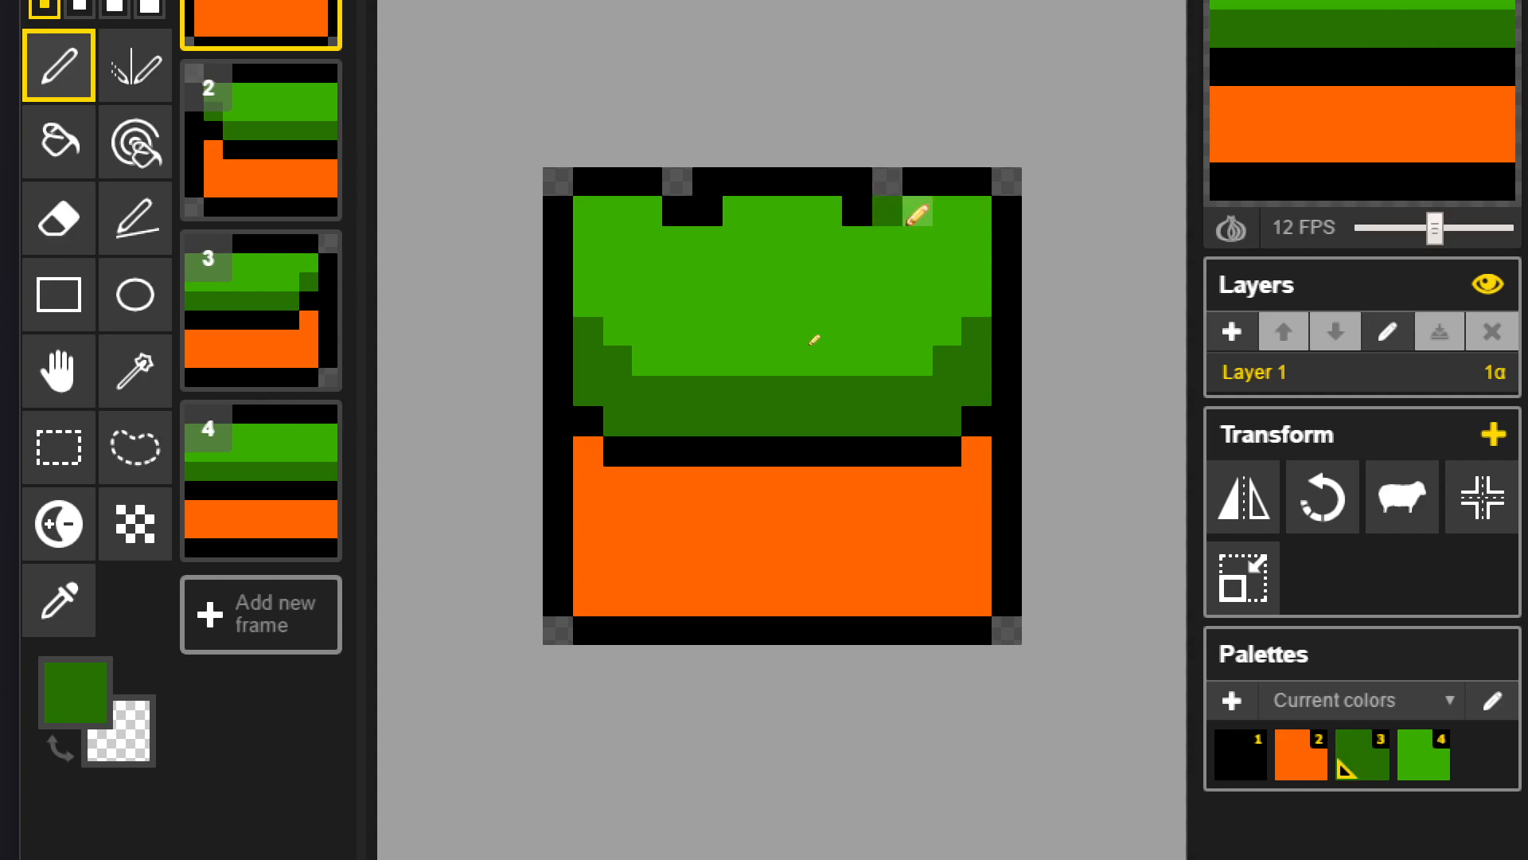
key(4)
click(884, 216)
key(1)
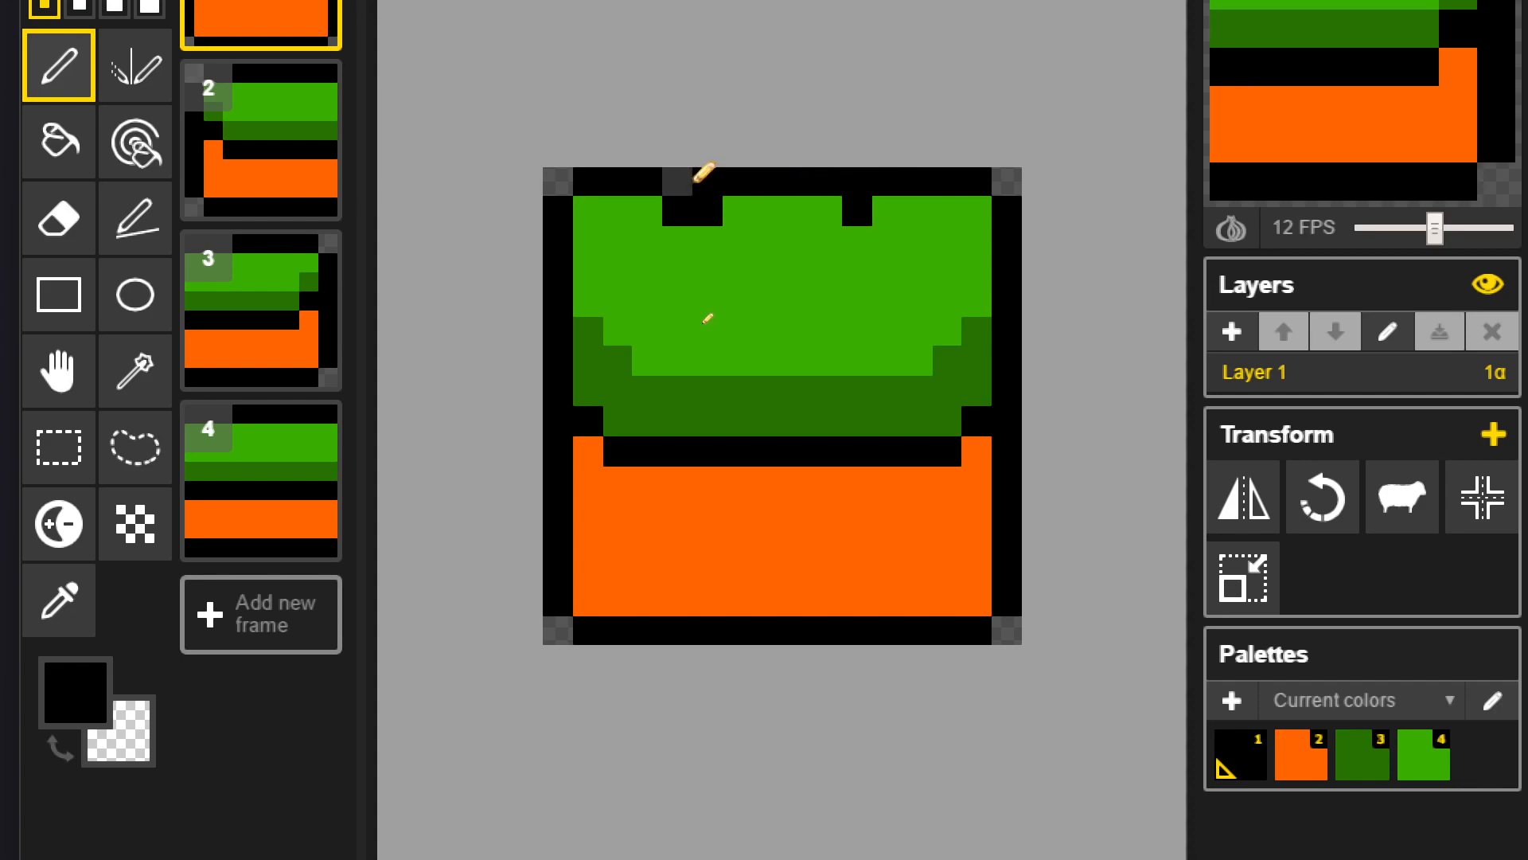
key(4)
- Try dark green shading along the grass's top row, in its upper corners and beneath both notches
scroll(773, 362, down, 2)
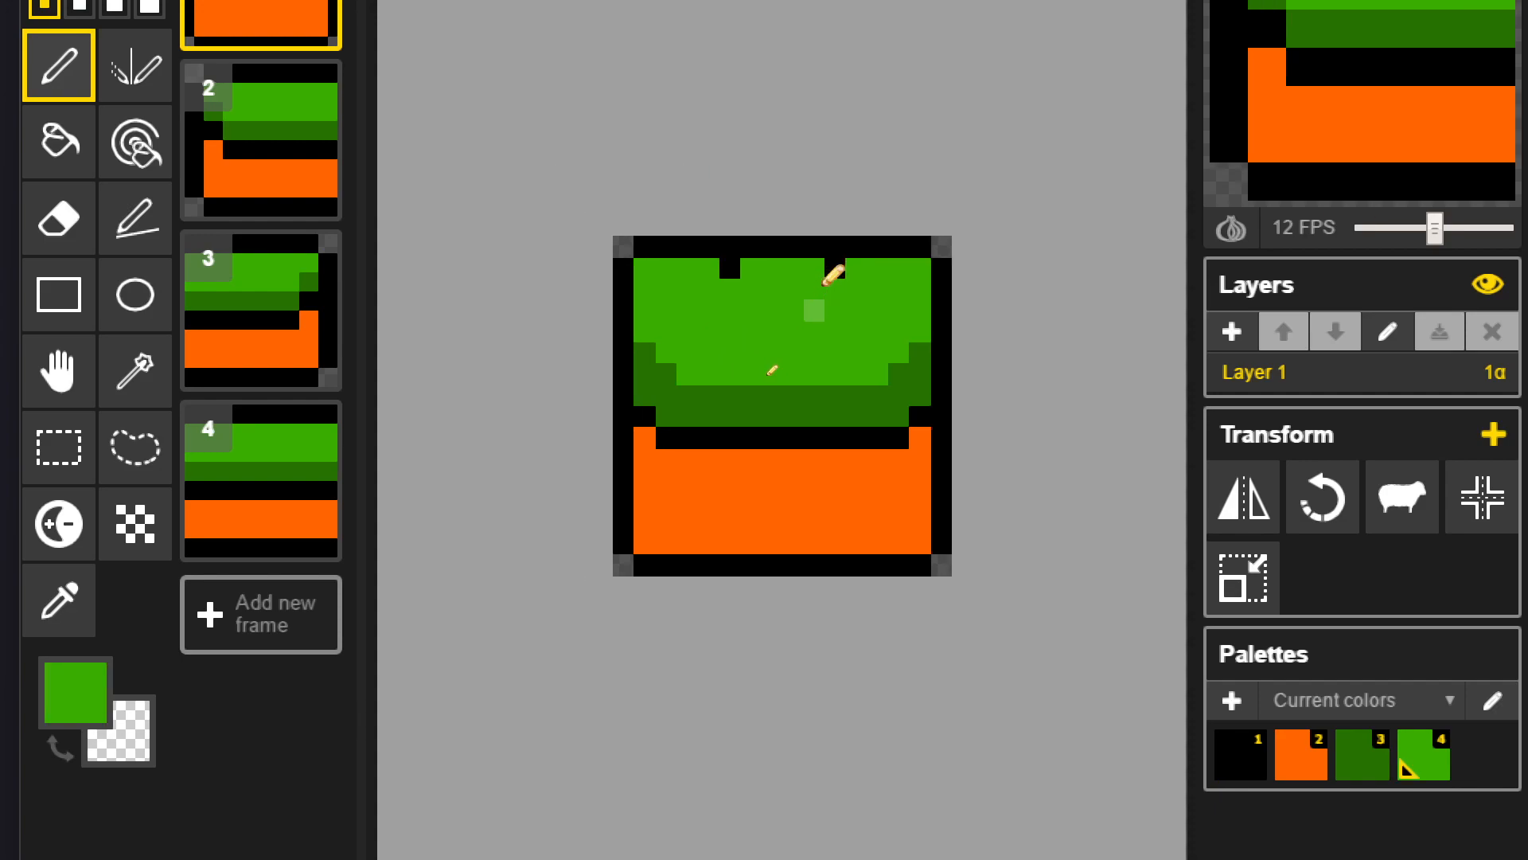
scroll(770, 371, down, 2)
scroll(776, 390, up, 4)
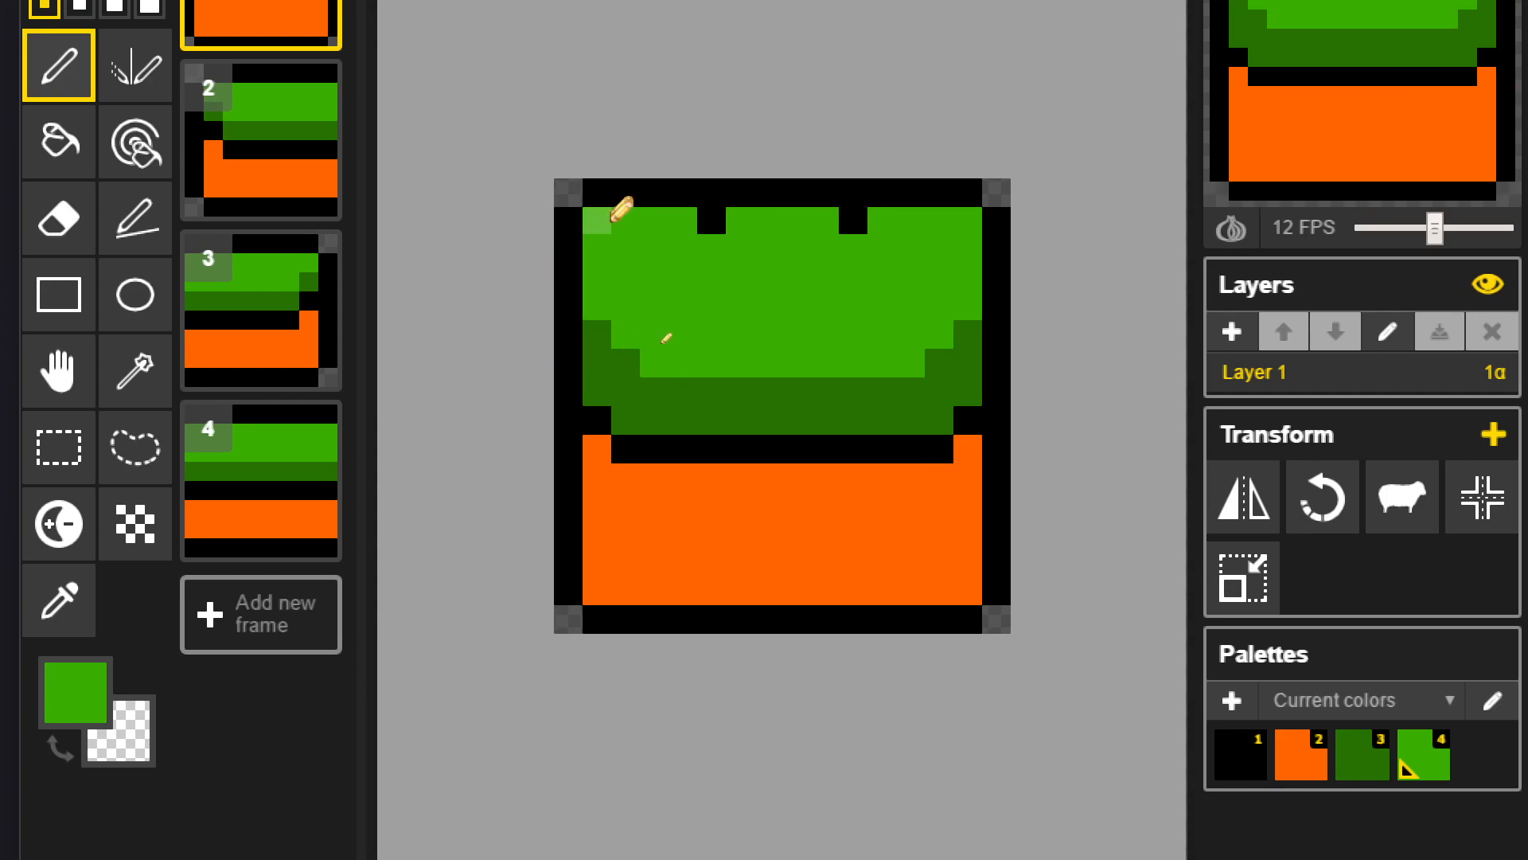
scroll(625, 209, up, 1)
key(3)
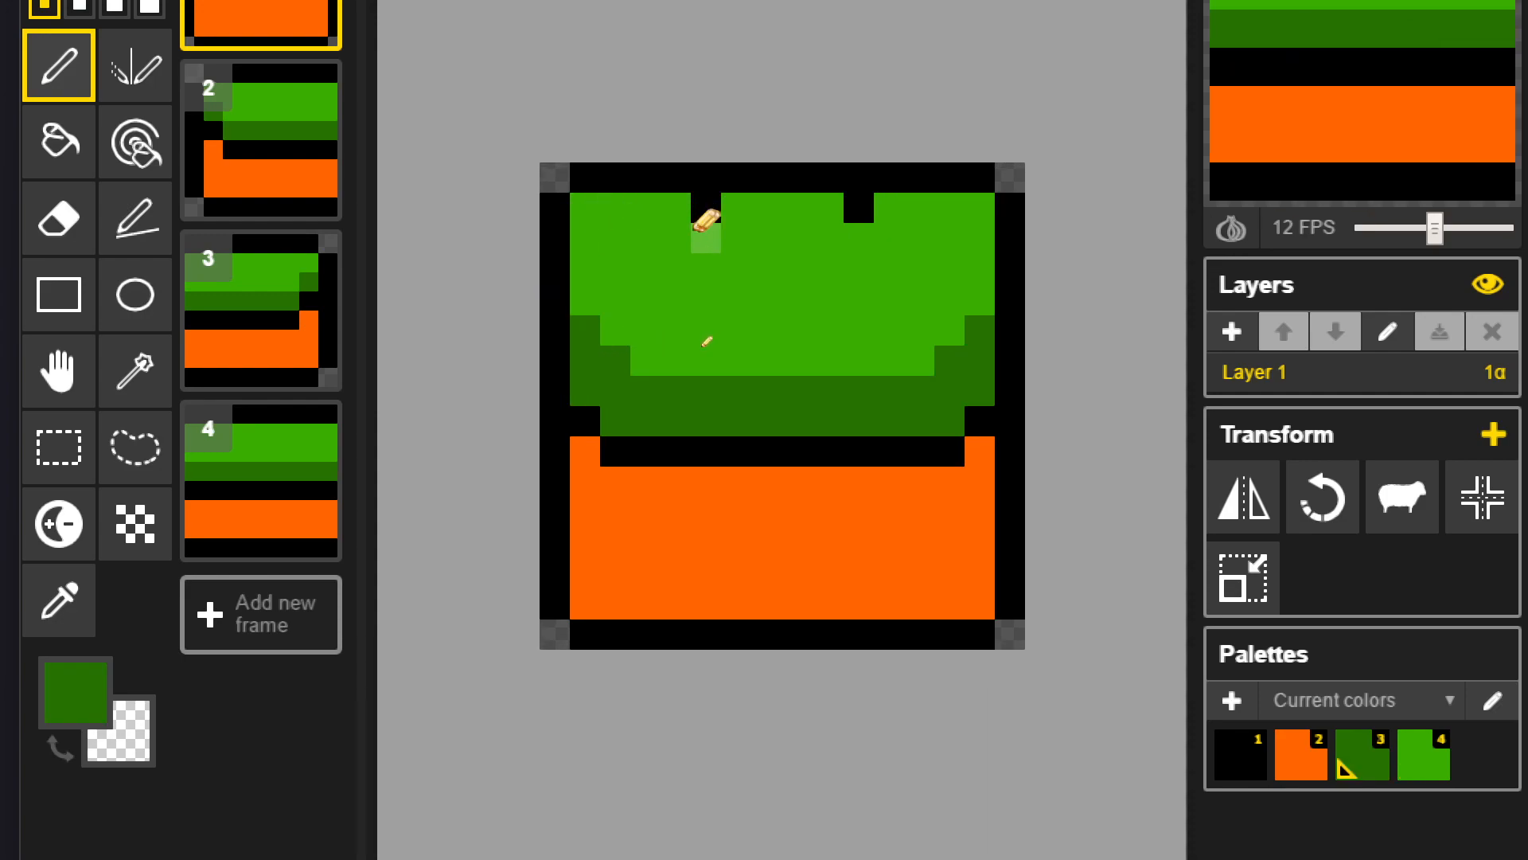
click(676, 208)
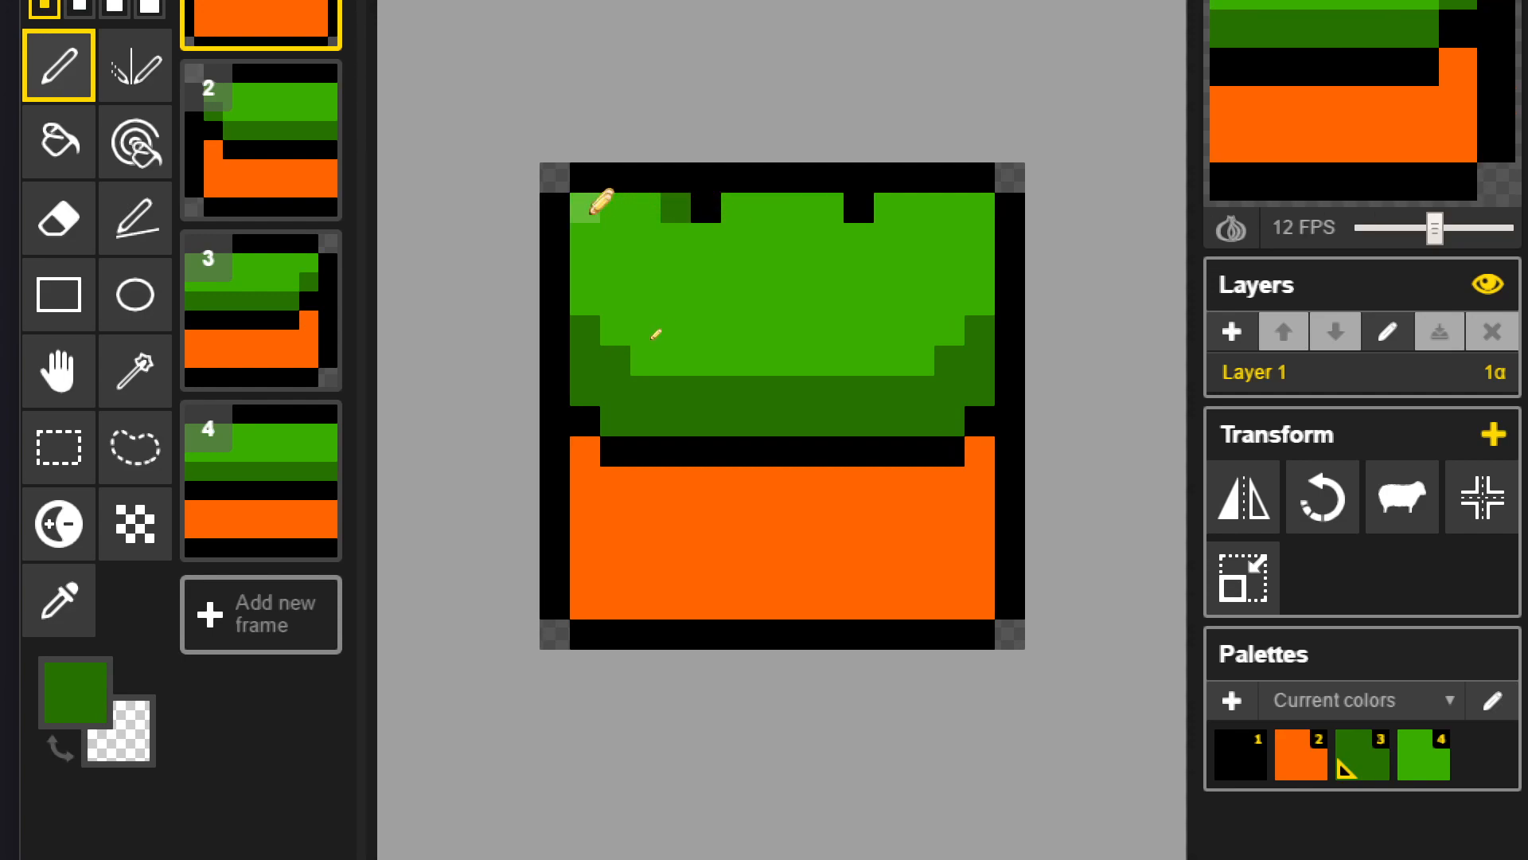
drag(591, 208, 648, 206)
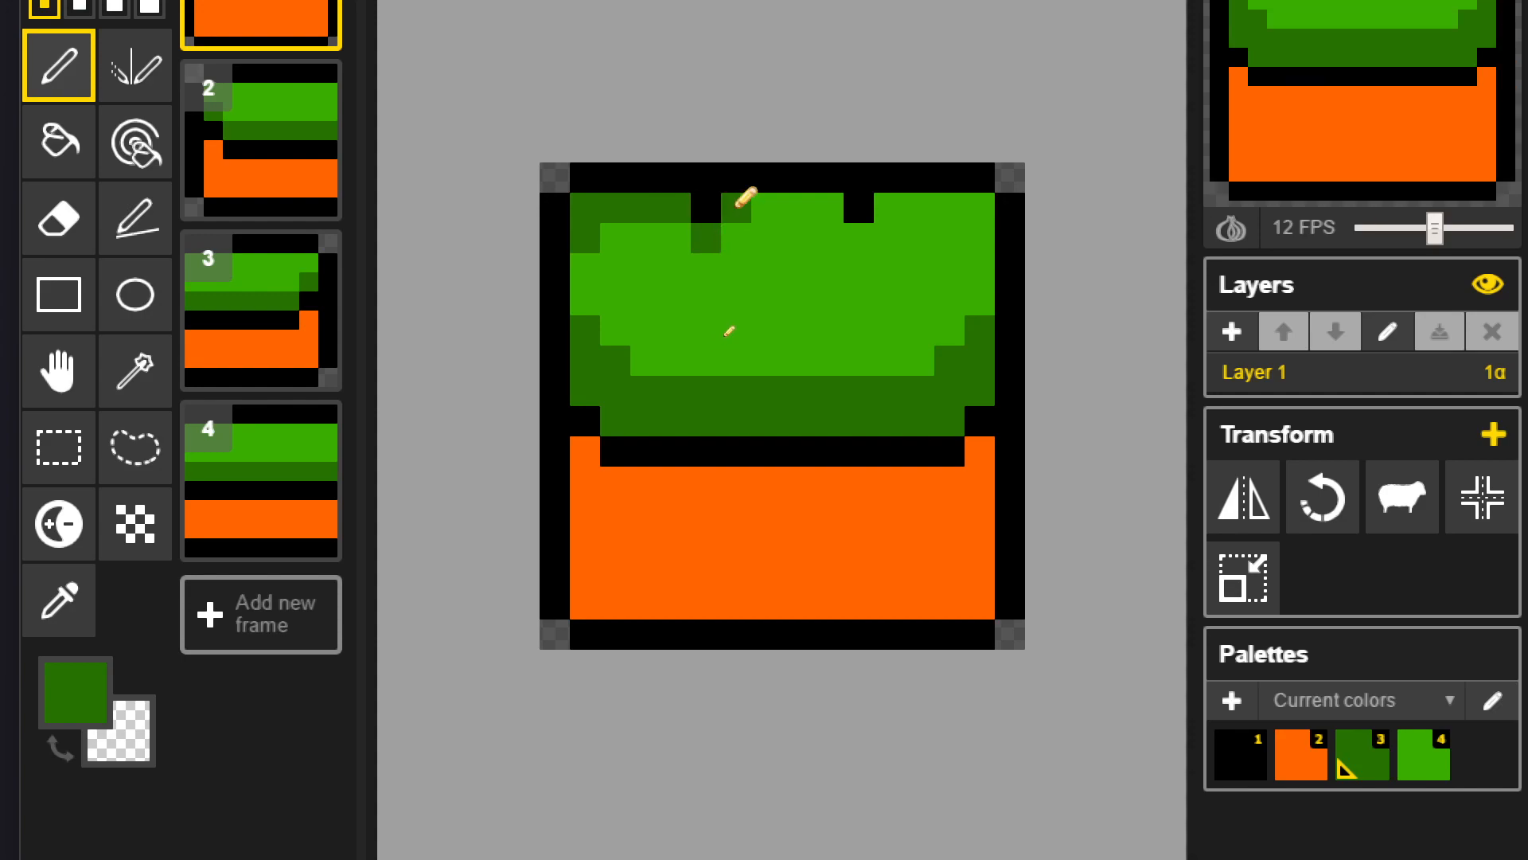
click(858, 236)
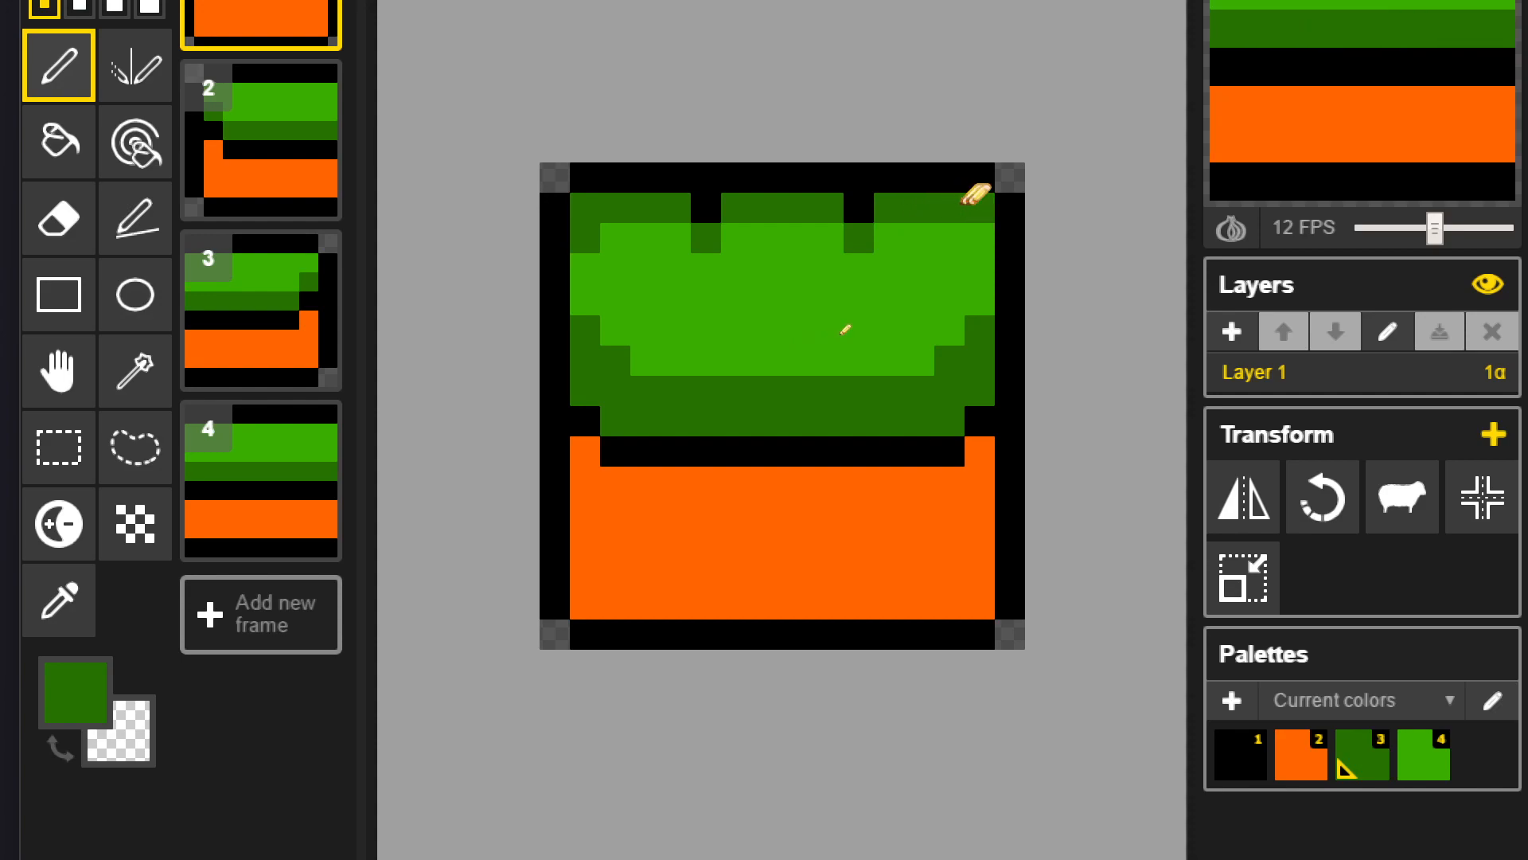
- Repaint the dark green shading along the grass's top row and beneath the notches bright green
scroll(947, 278, down, 5)
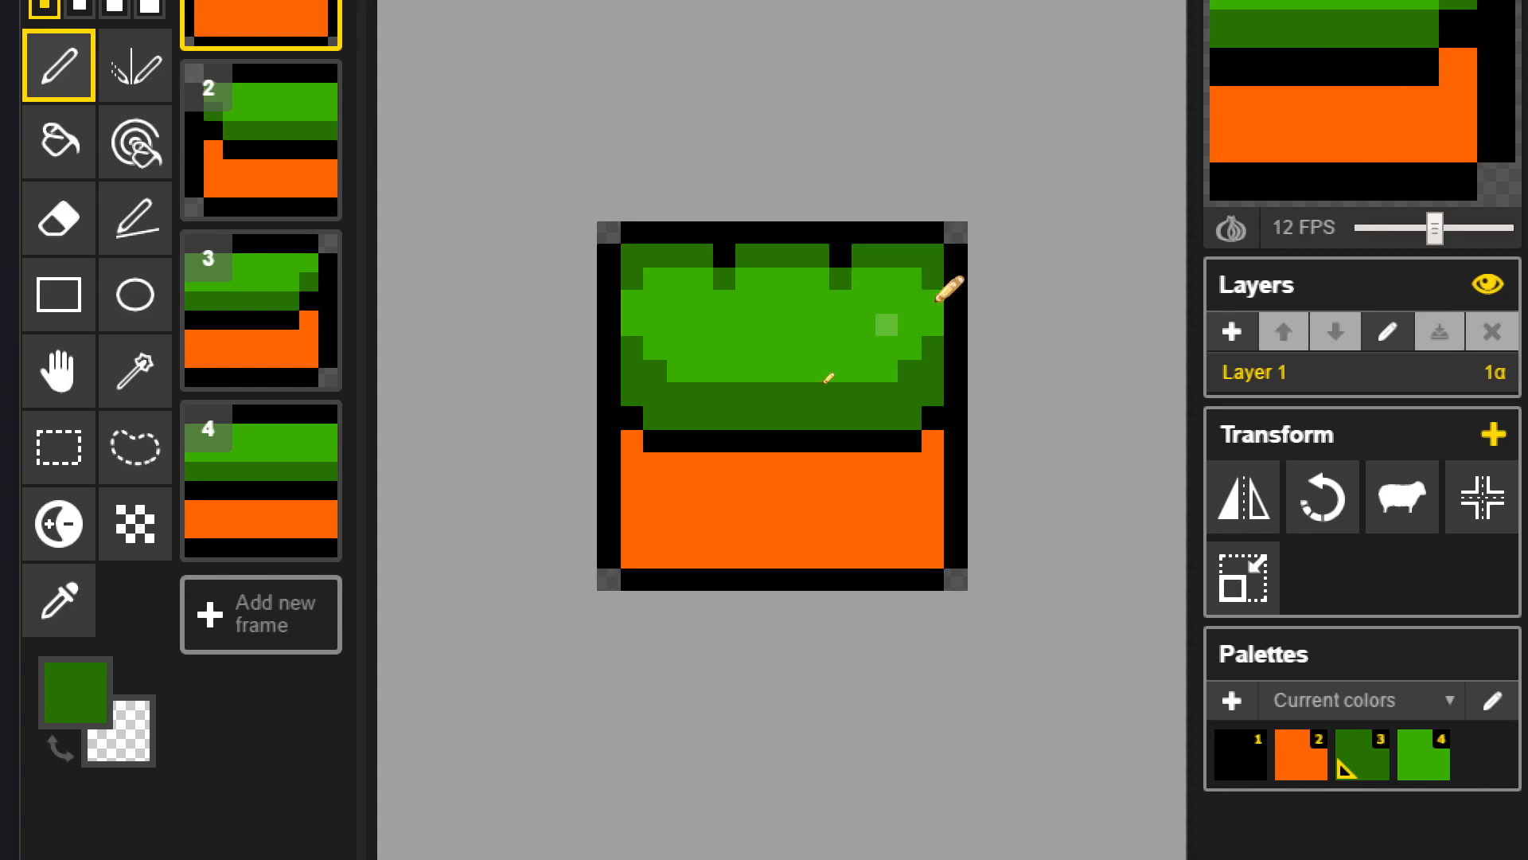
scroll(828, 344, up, 5)
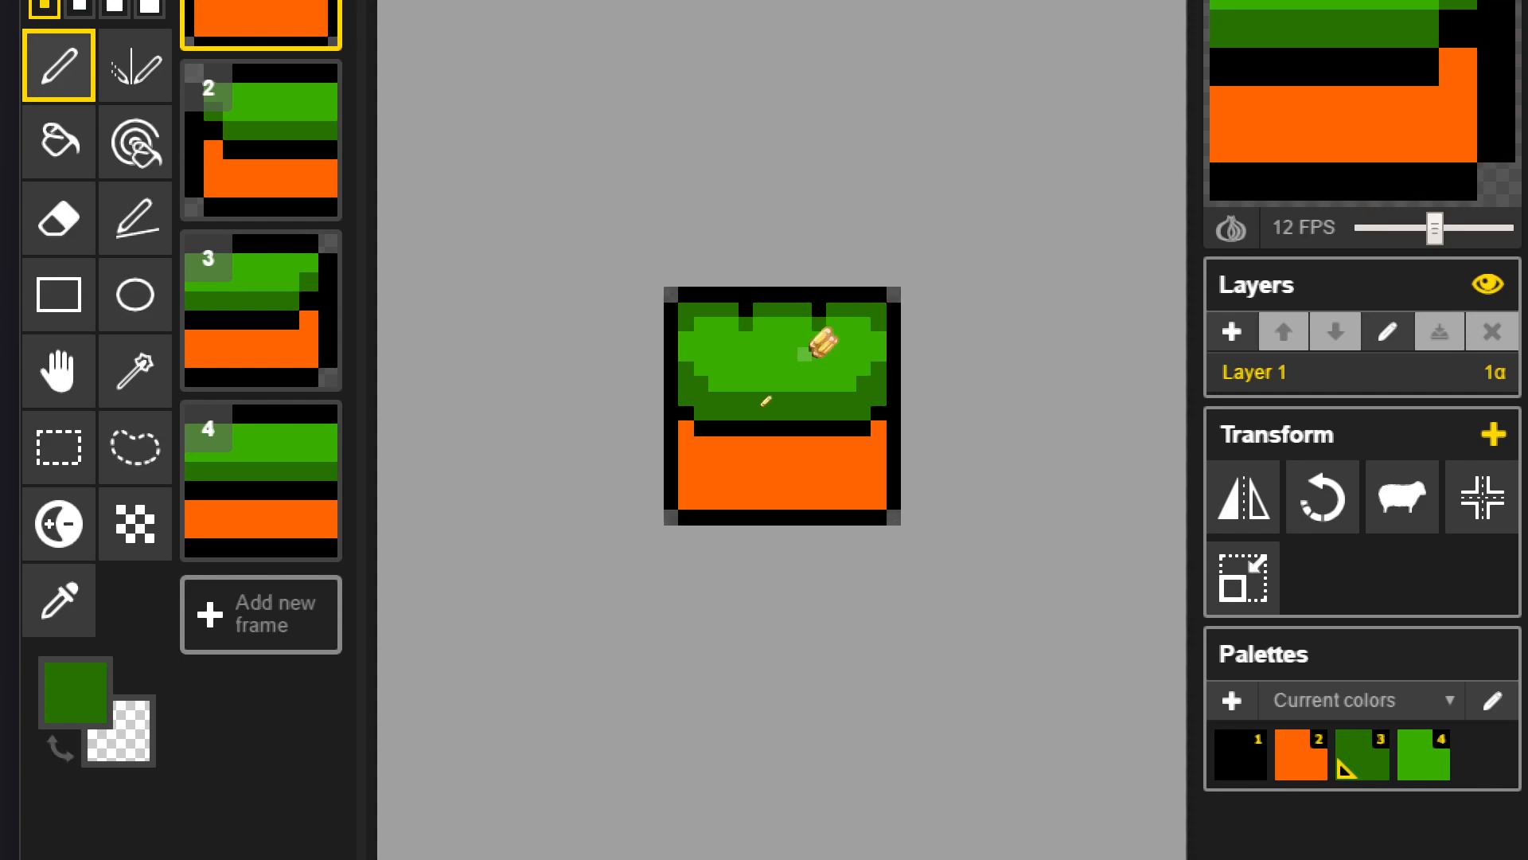
key(2)
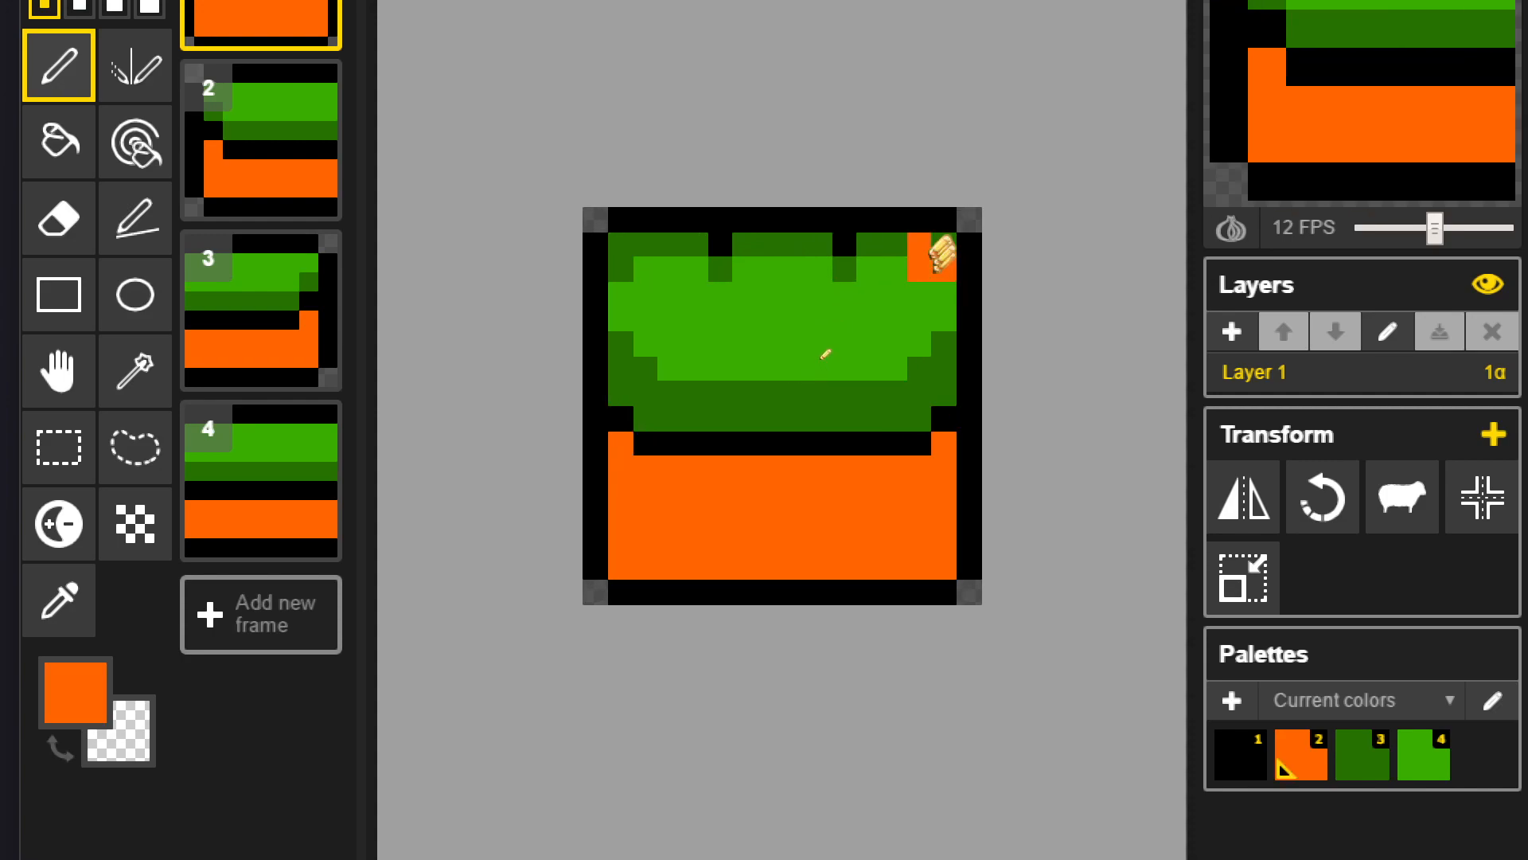
key(3)
key(2)
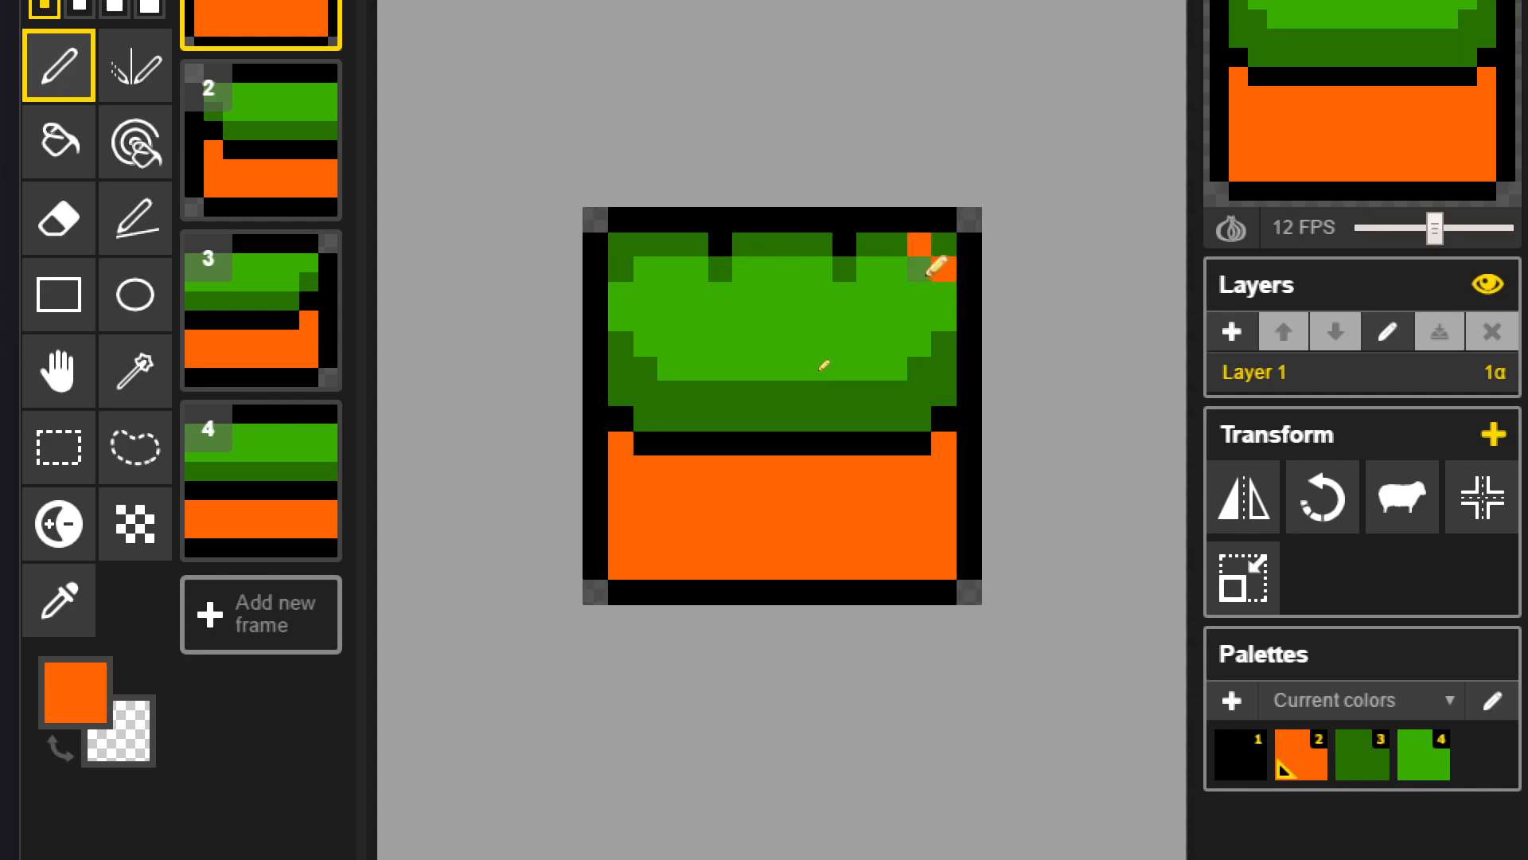
key(4)
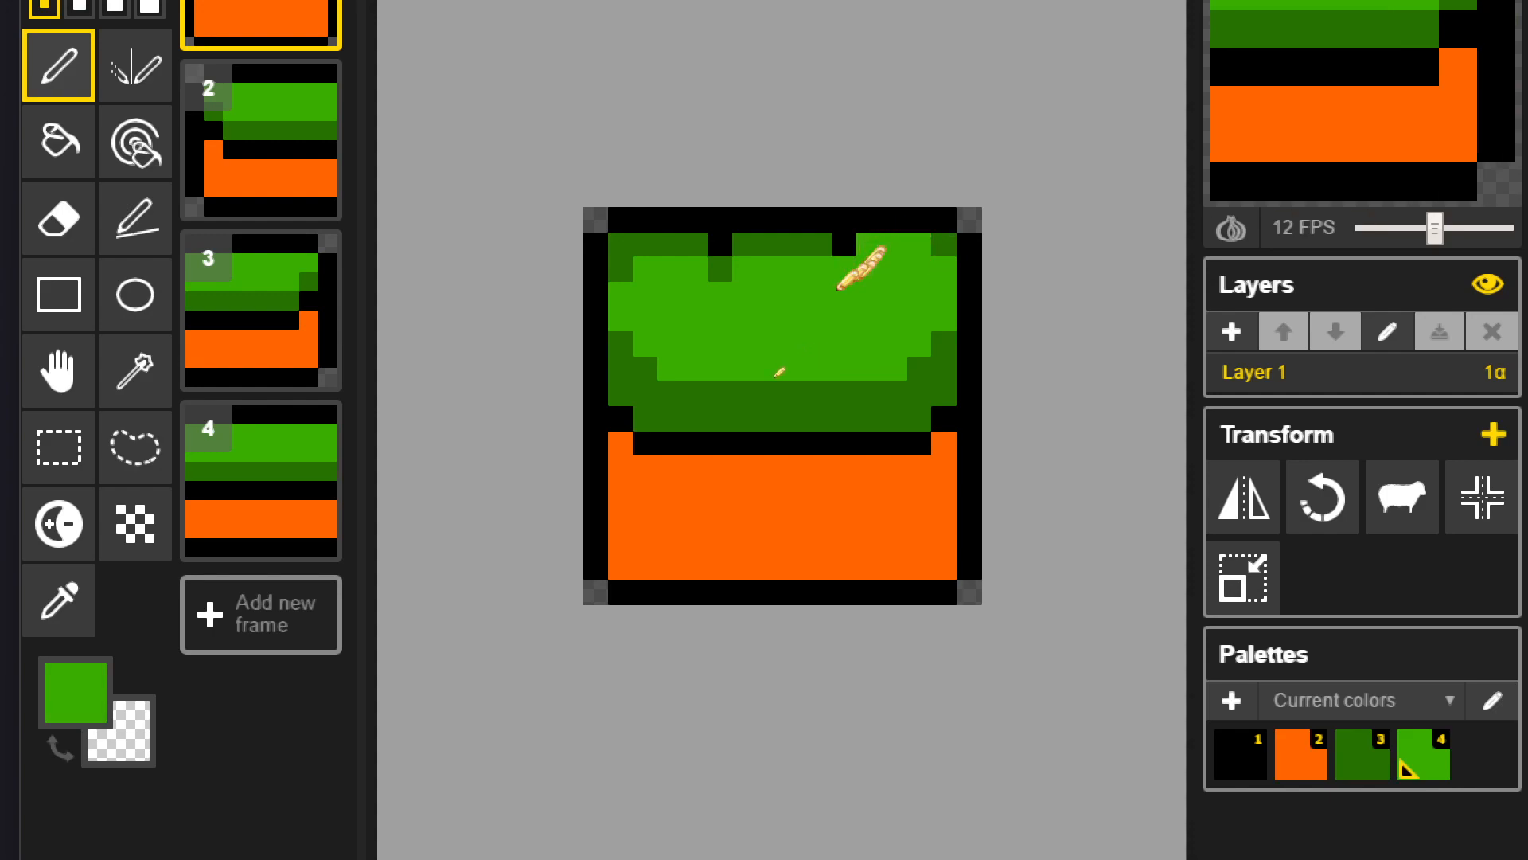
drag(811, 243, 747, 243)
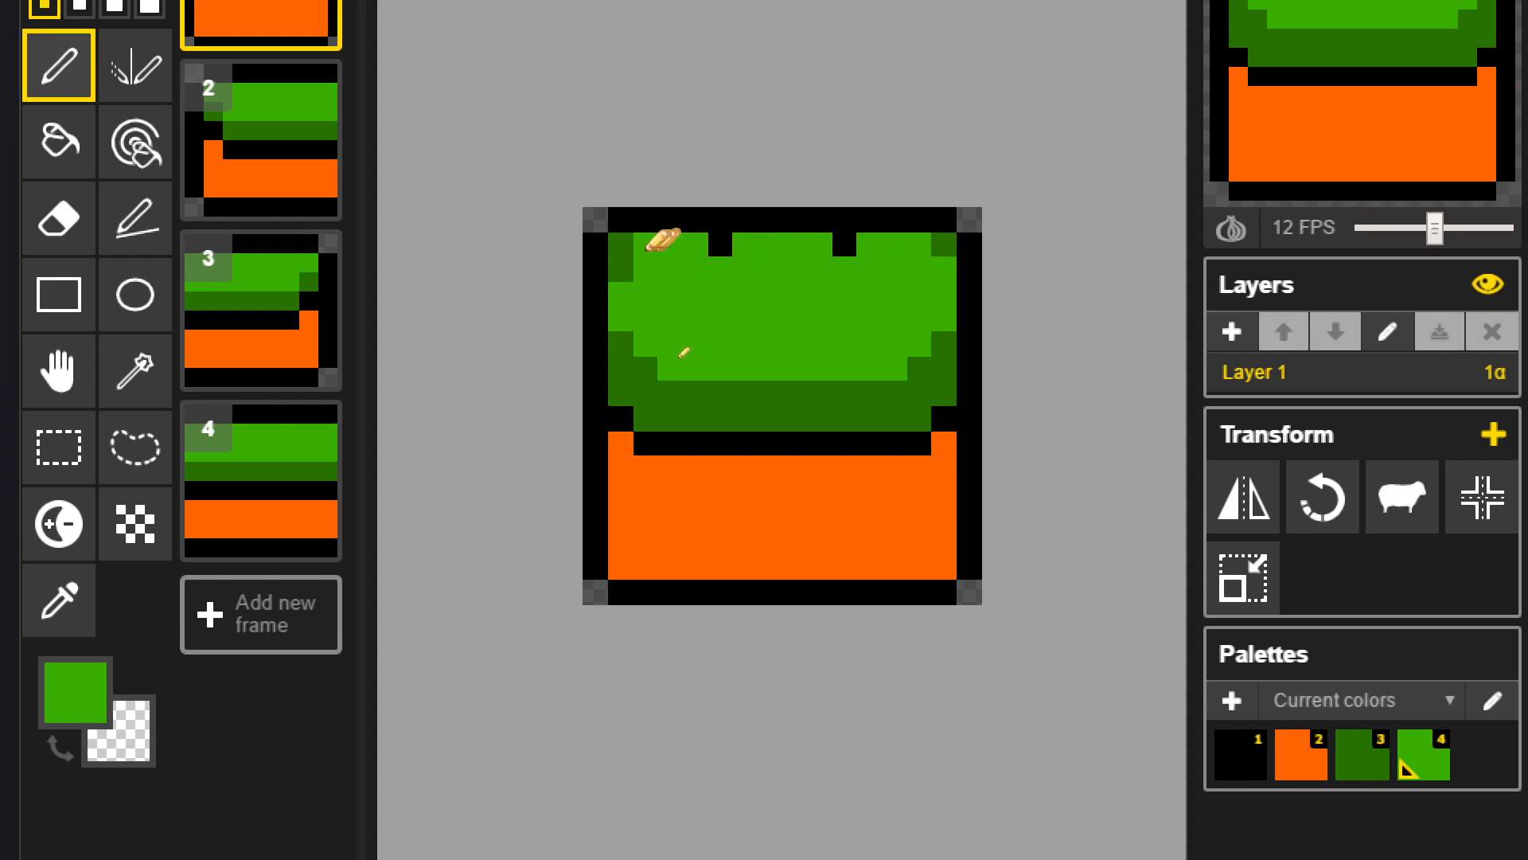
- Blacken two separate pixels along the grass's lower dark green edge and paint the outline pixel beneath each one orange
scroll(633, 288, down, 5)
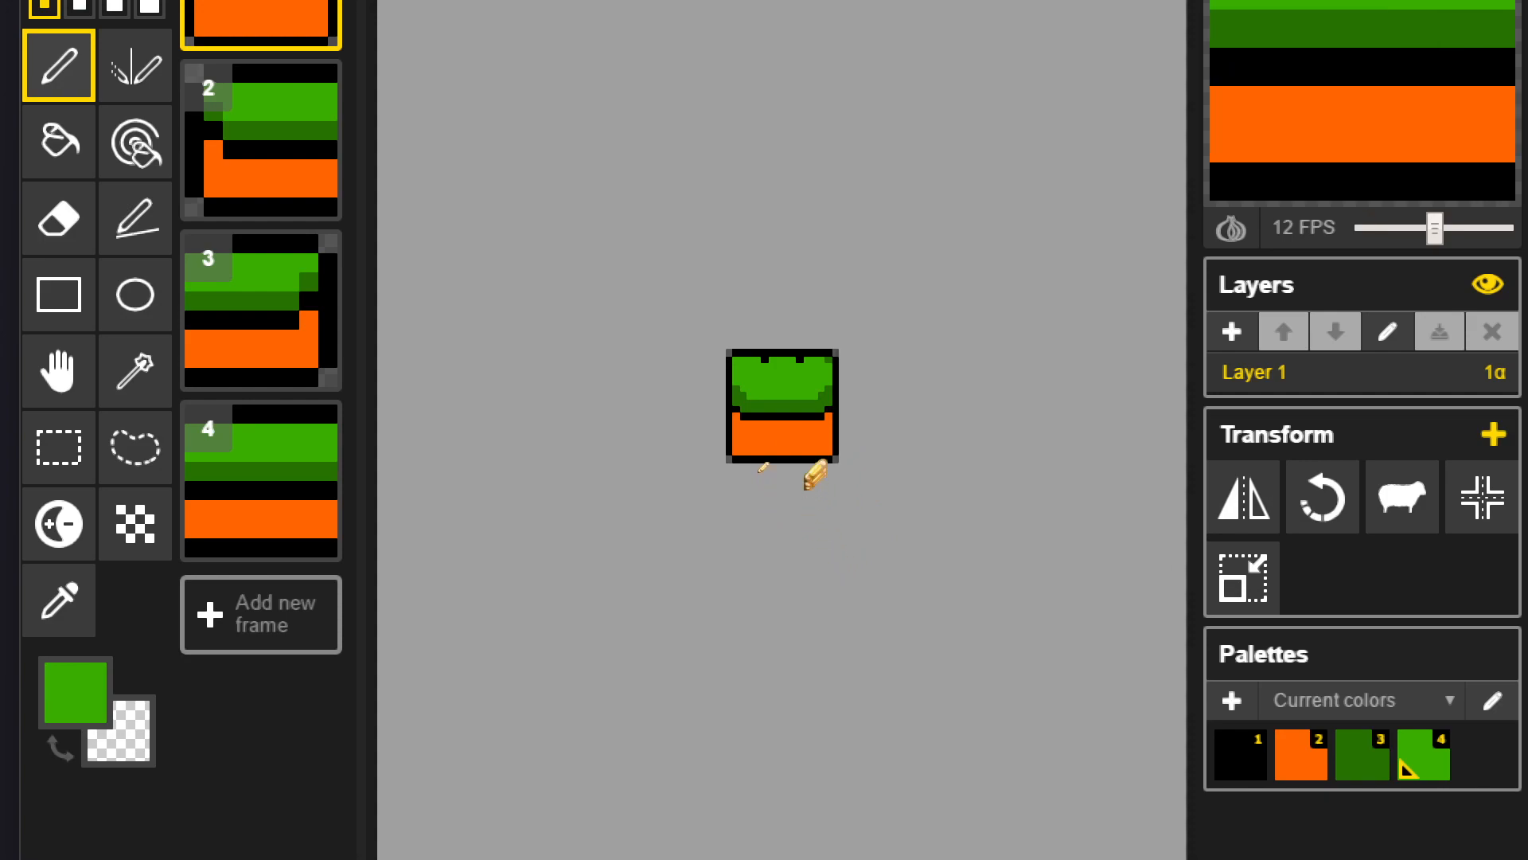
scroll(776, 509, up, 4)
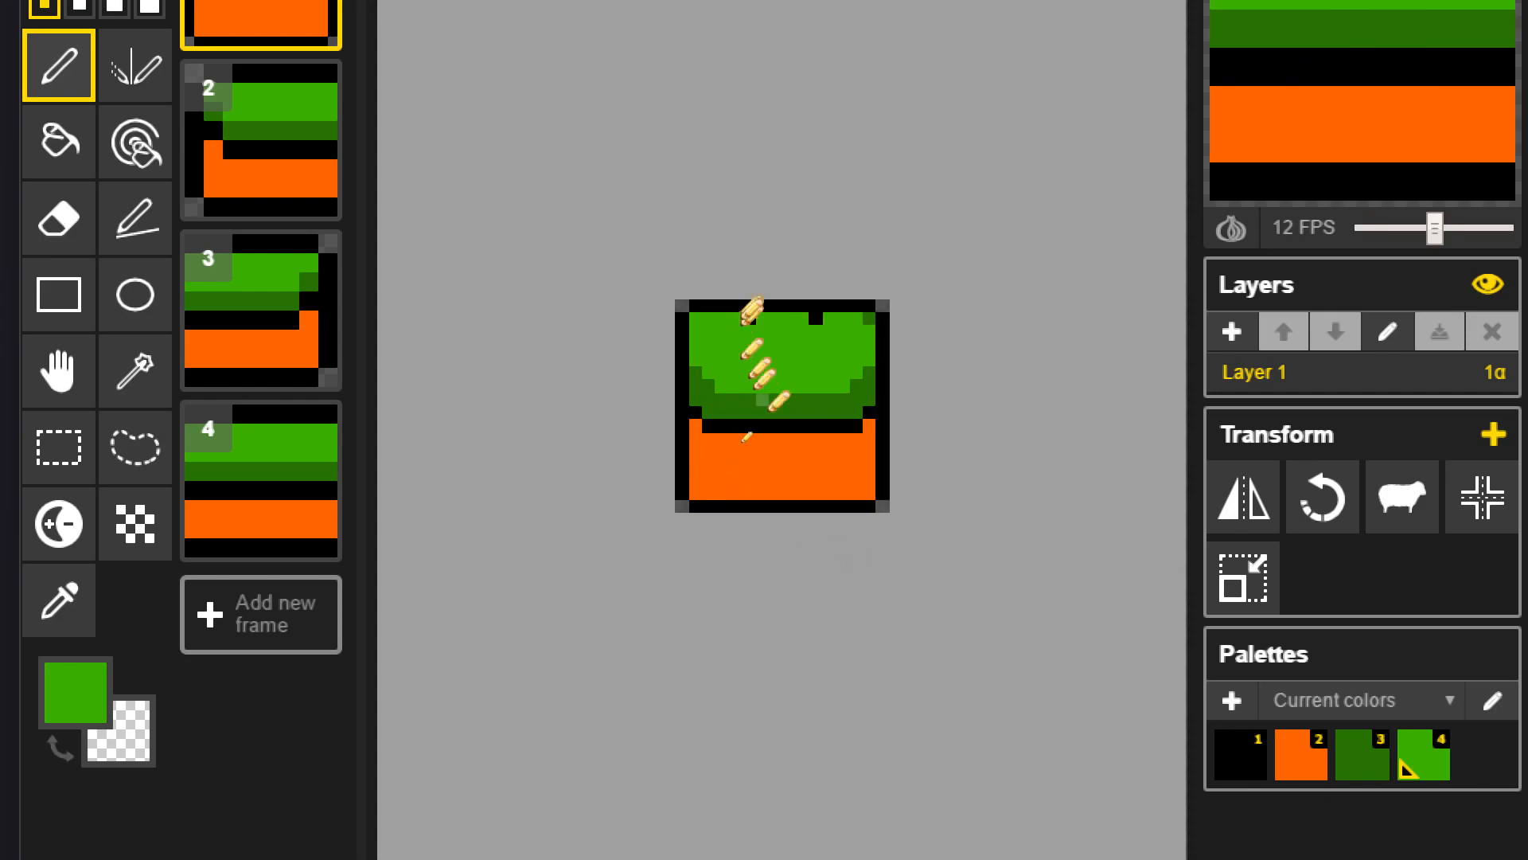
scroll(761, 410, up, 2)
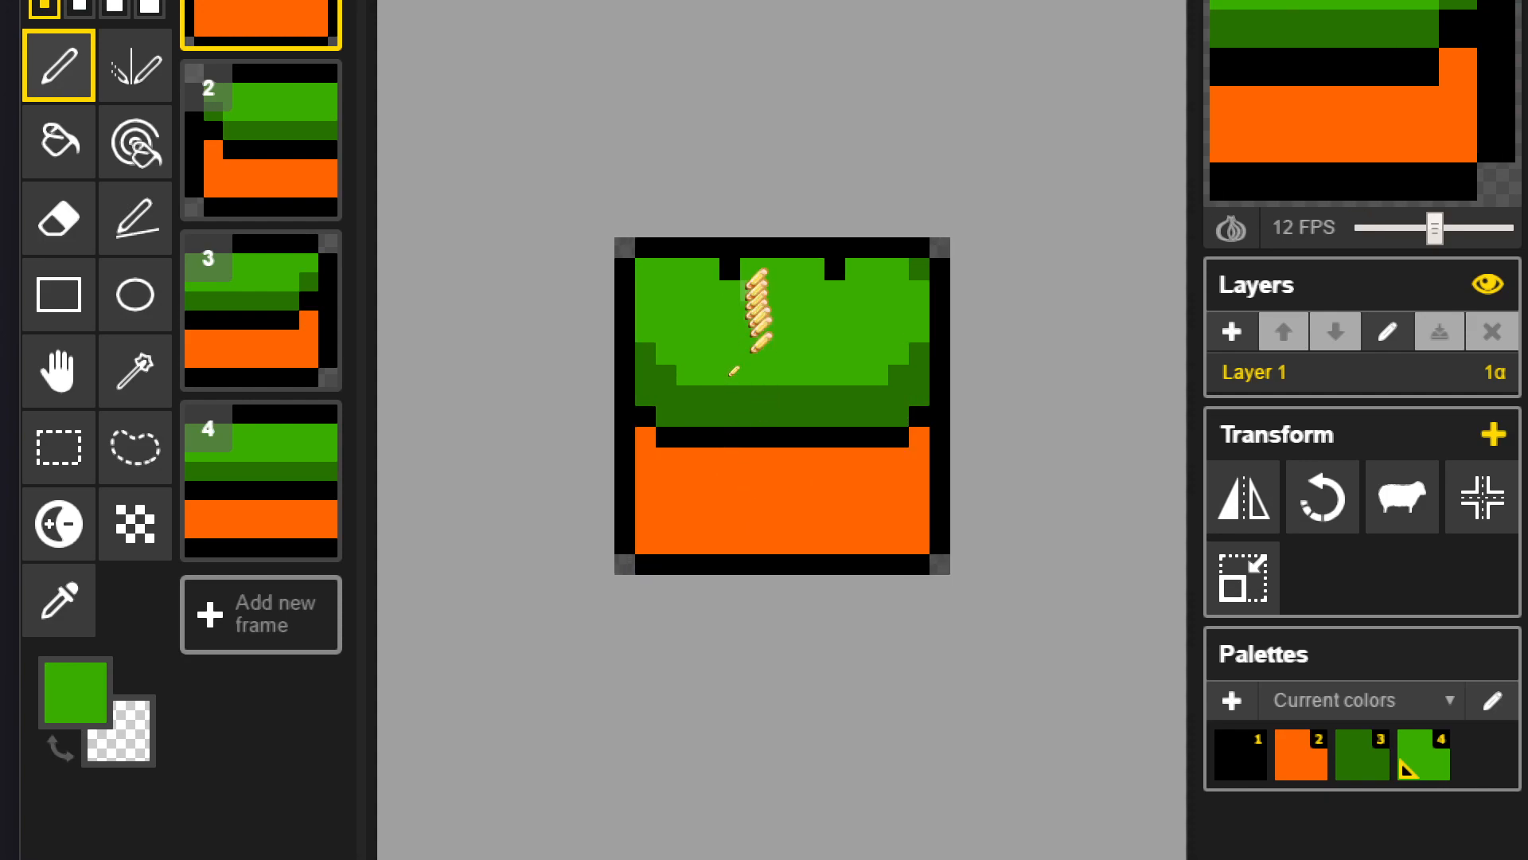
key(1)
click(729, 416)
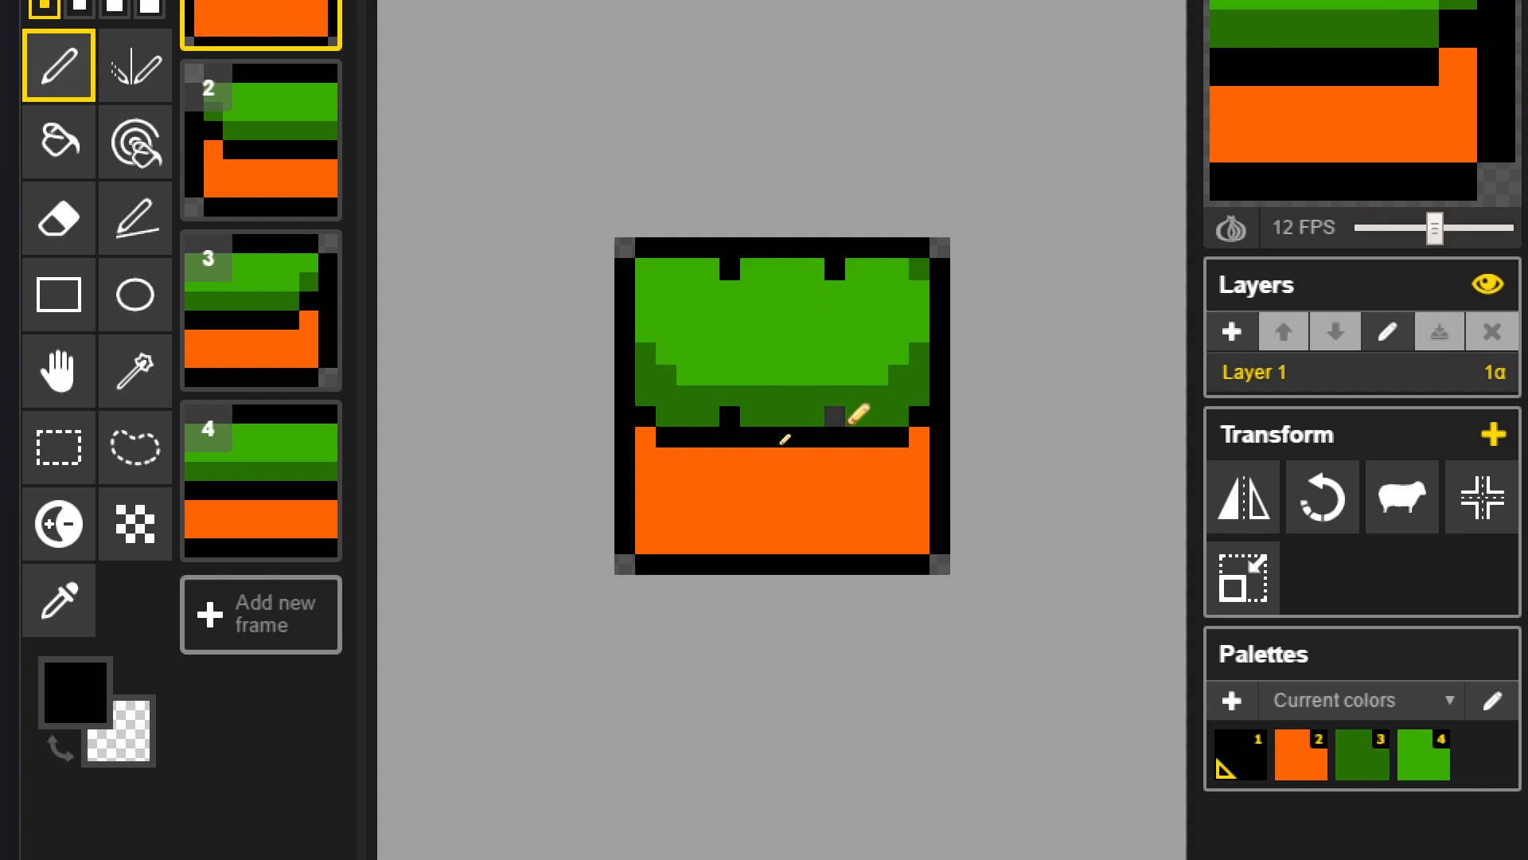
key(2)
click(834, 416)
key(4)
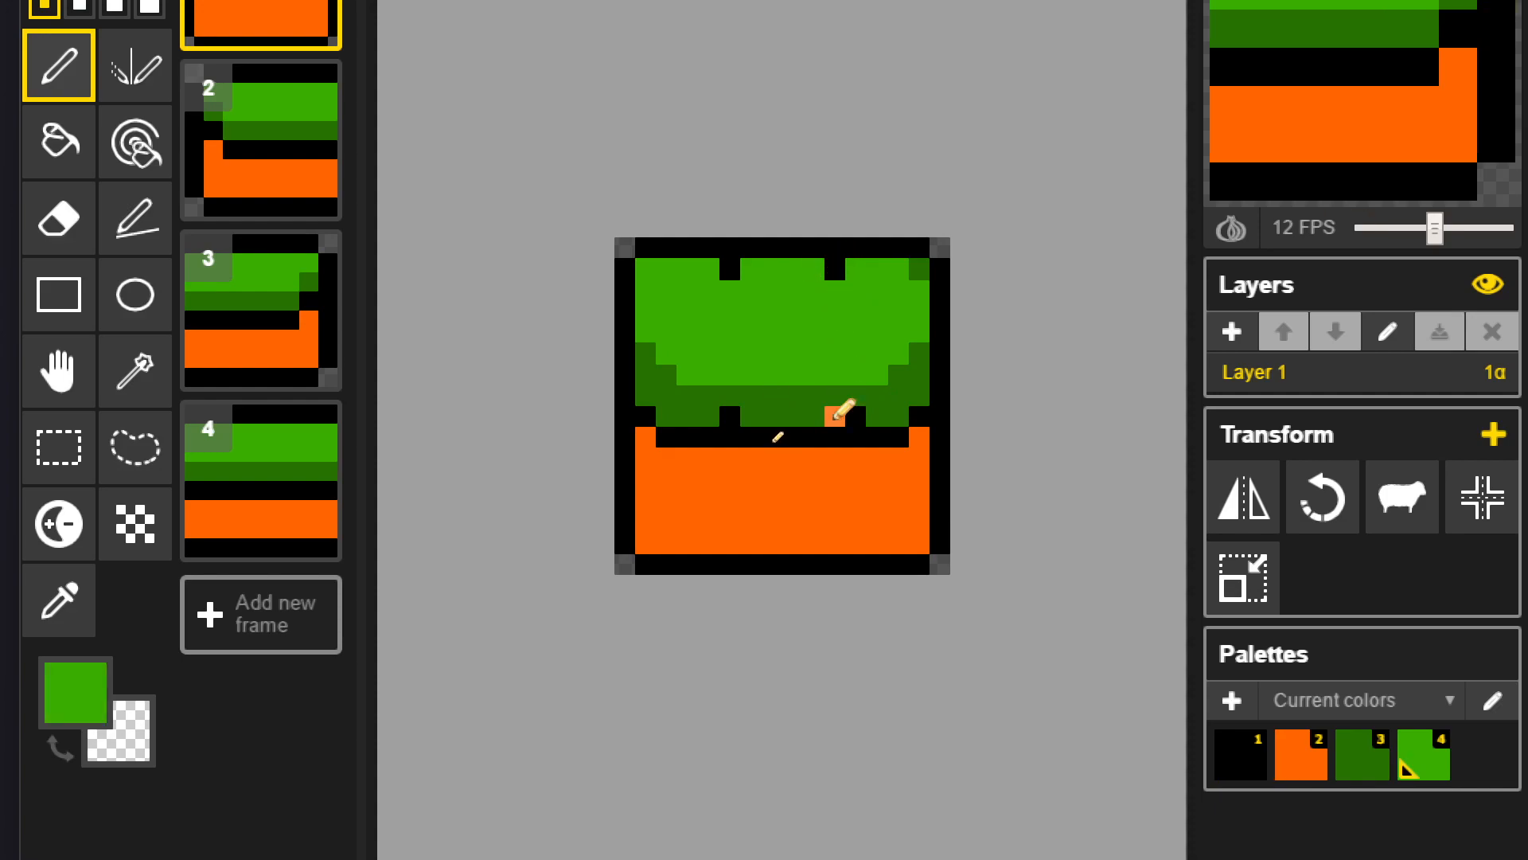
key(3)
click(835, 416)
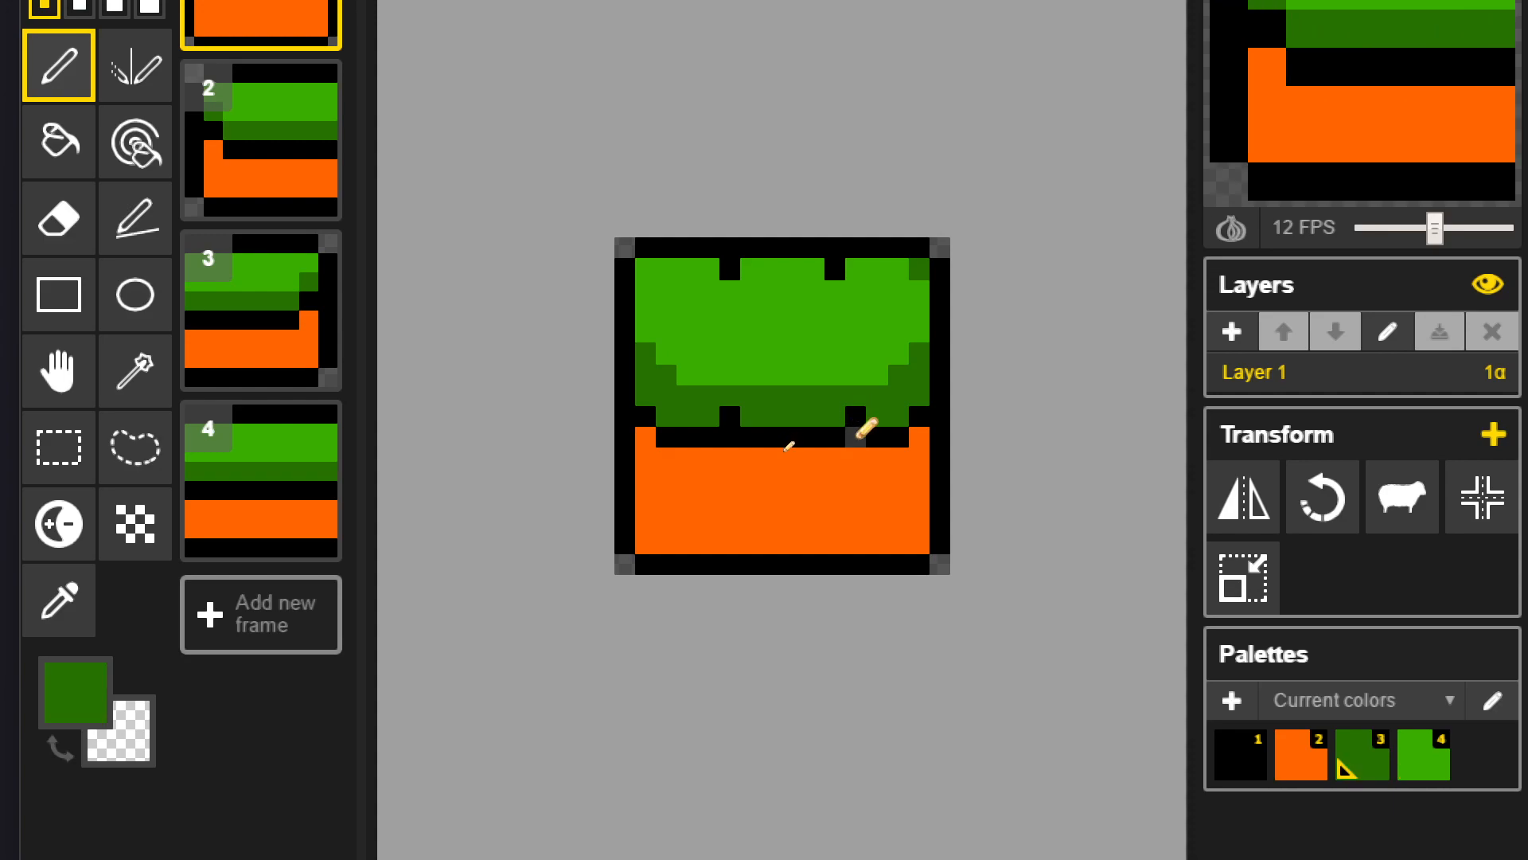
key(2)
click(856, 437)
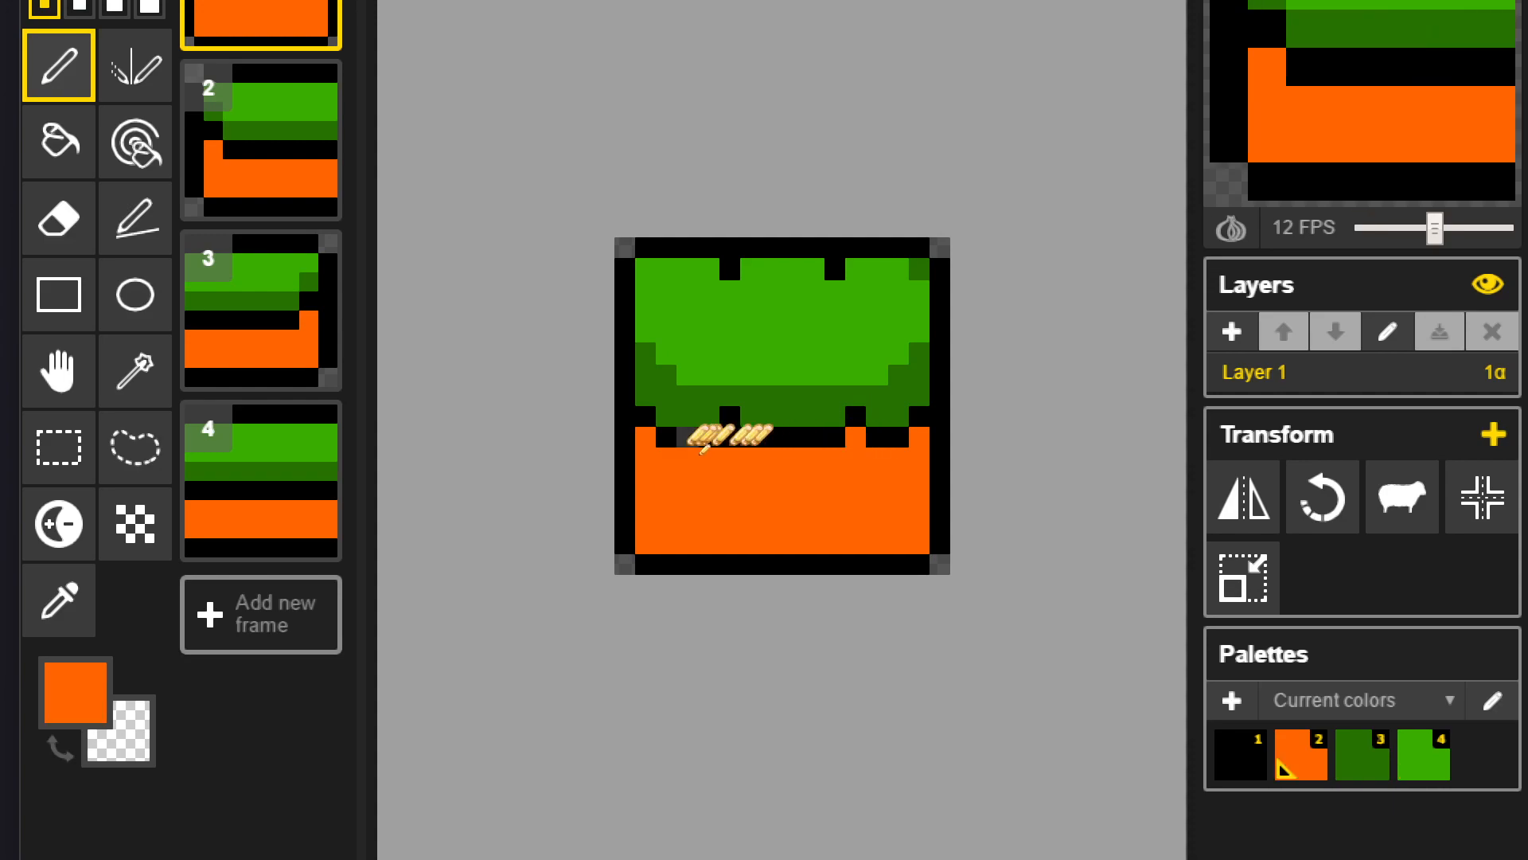
- Erase the black outline pixel directly above each notch in the grass's top edge
scroll(831, 515, down, 3)
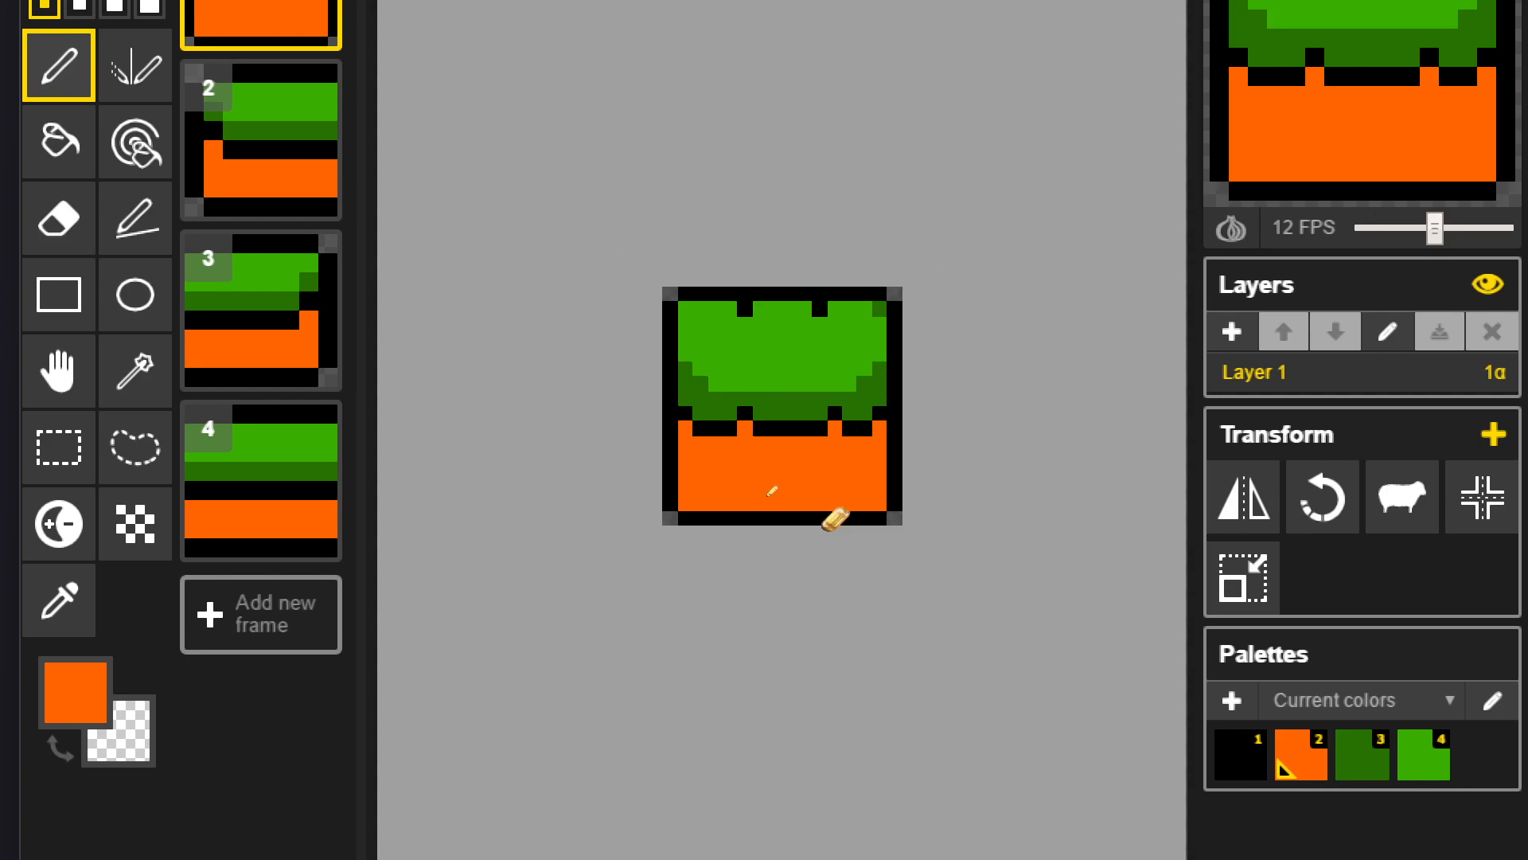
scroll(831, 516, down, 1)
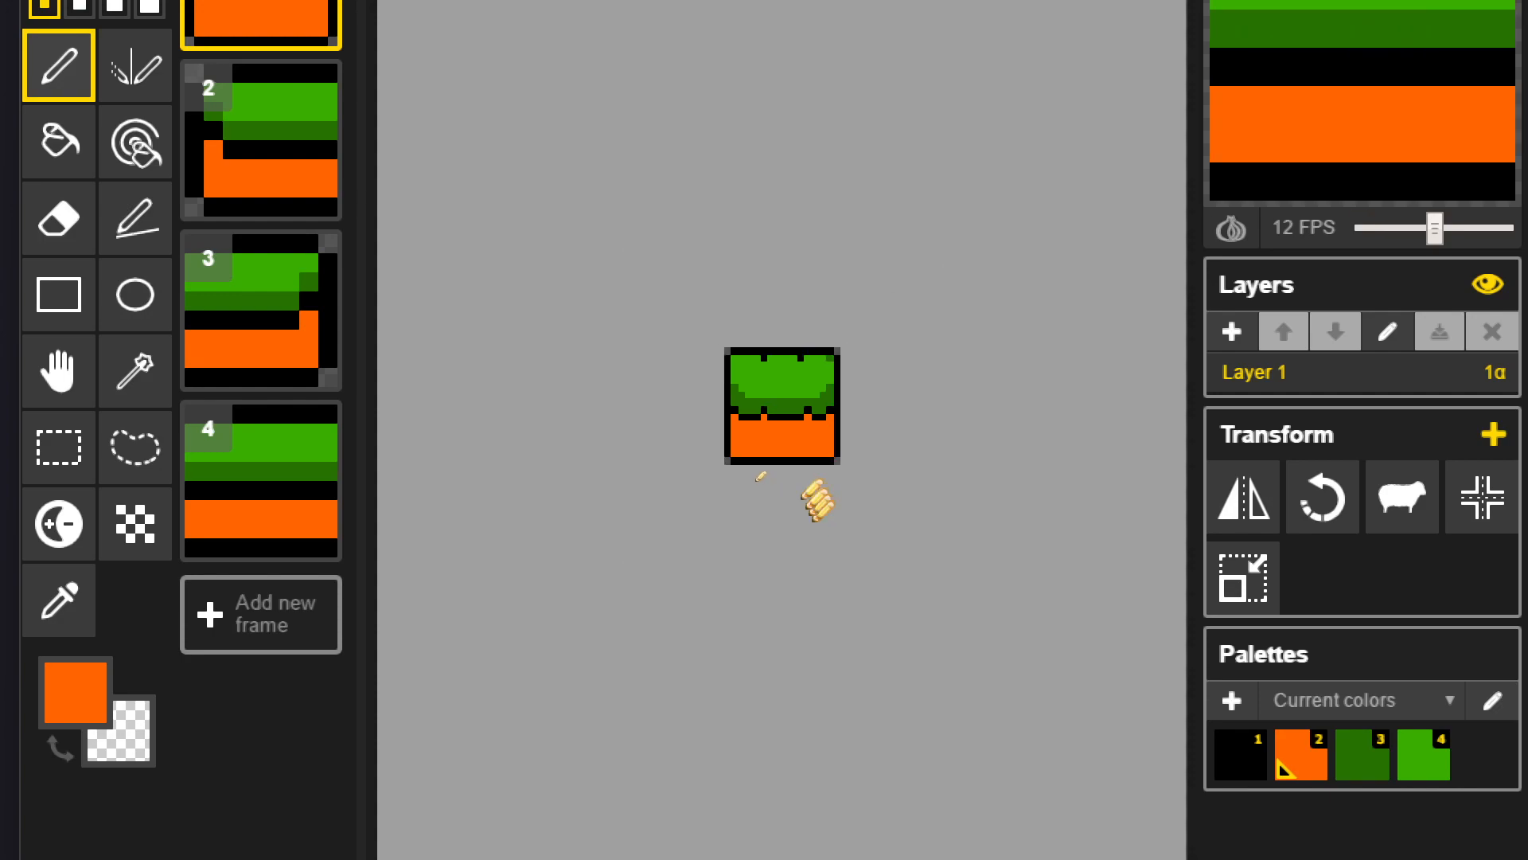
scroll(791, 437, up, 4)
scroll(736, 295, up, 1)
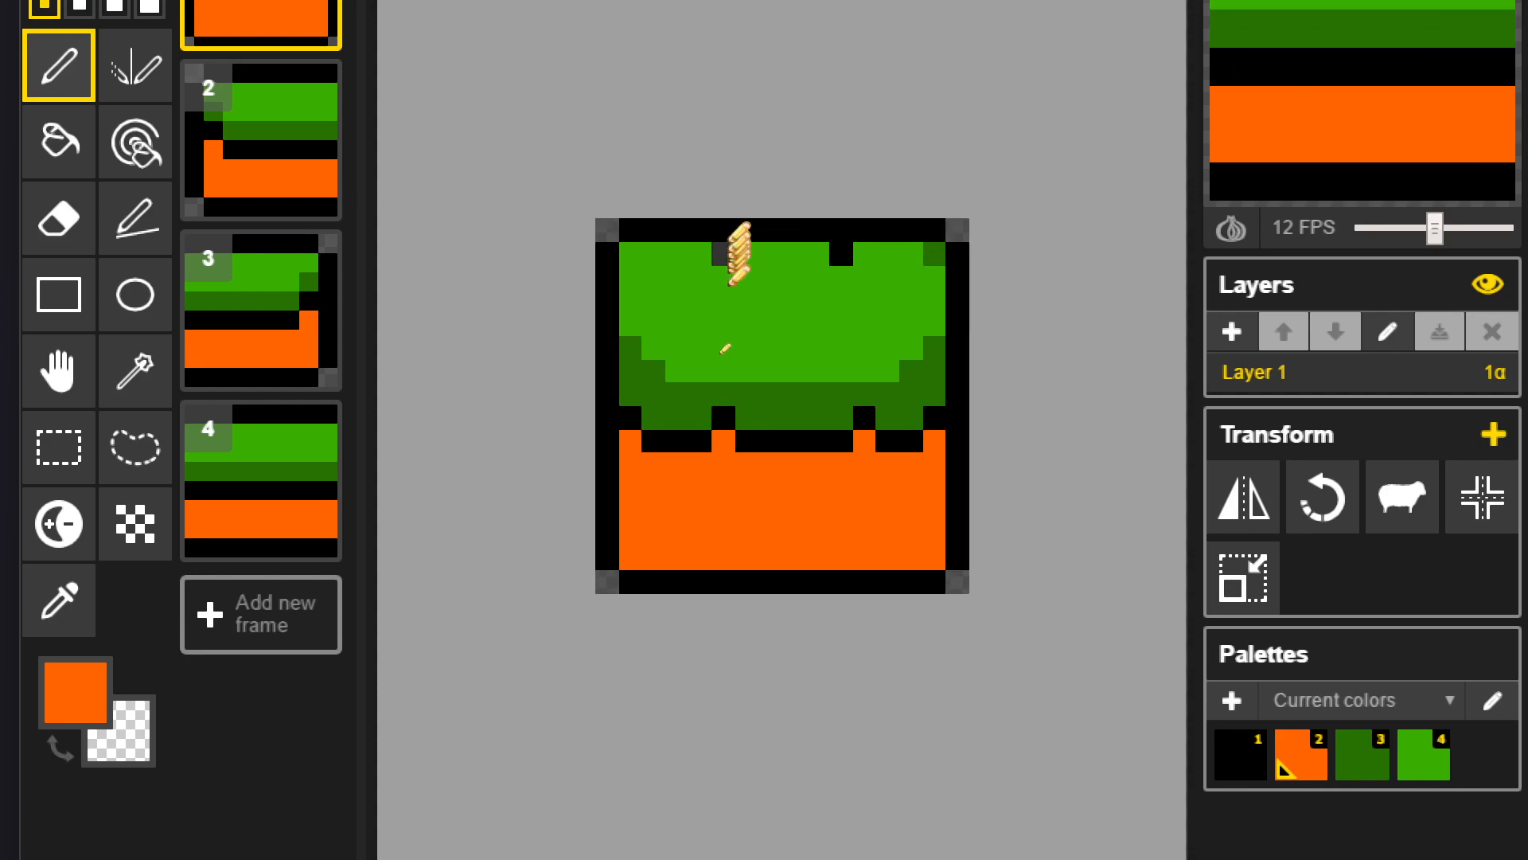
right_click(841, 230)
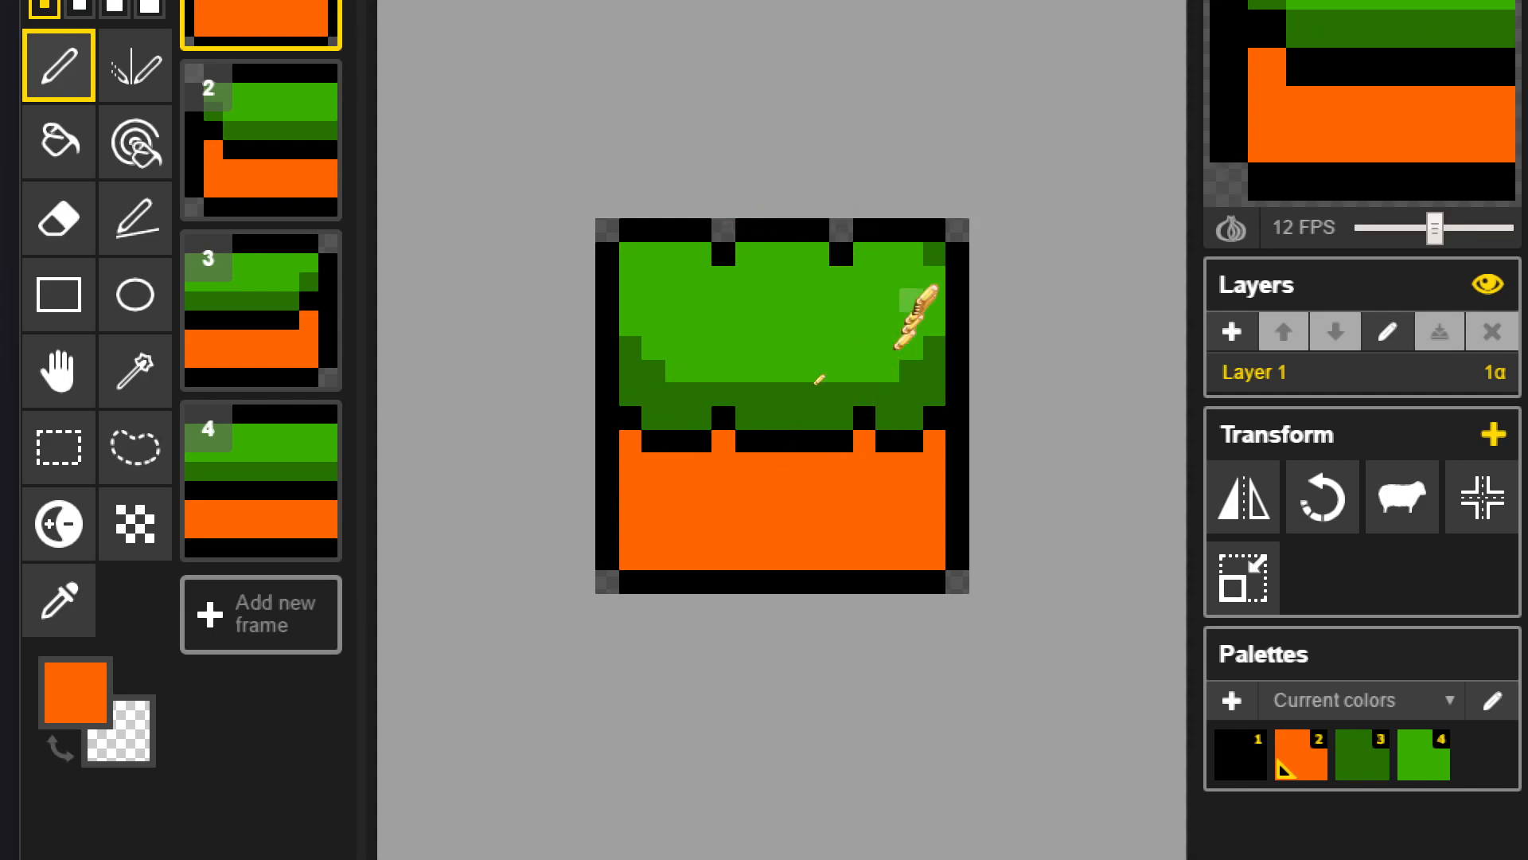
- Paint the remaining dark green pixel in the grass's upper-right corner bright green
middle_click(931, 245)
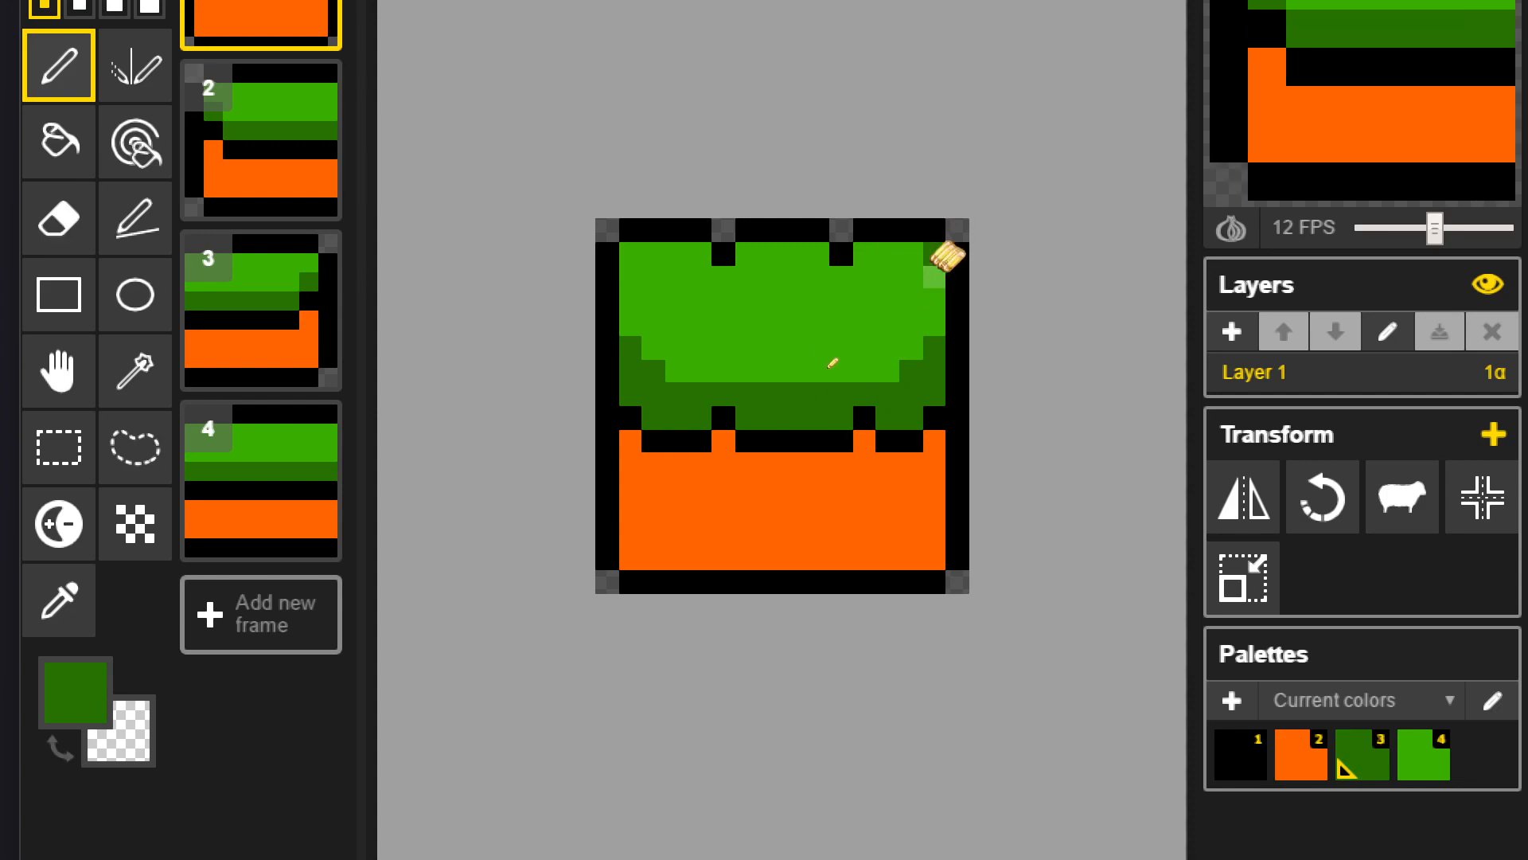
key(2)
click(933, 253)
key(4)
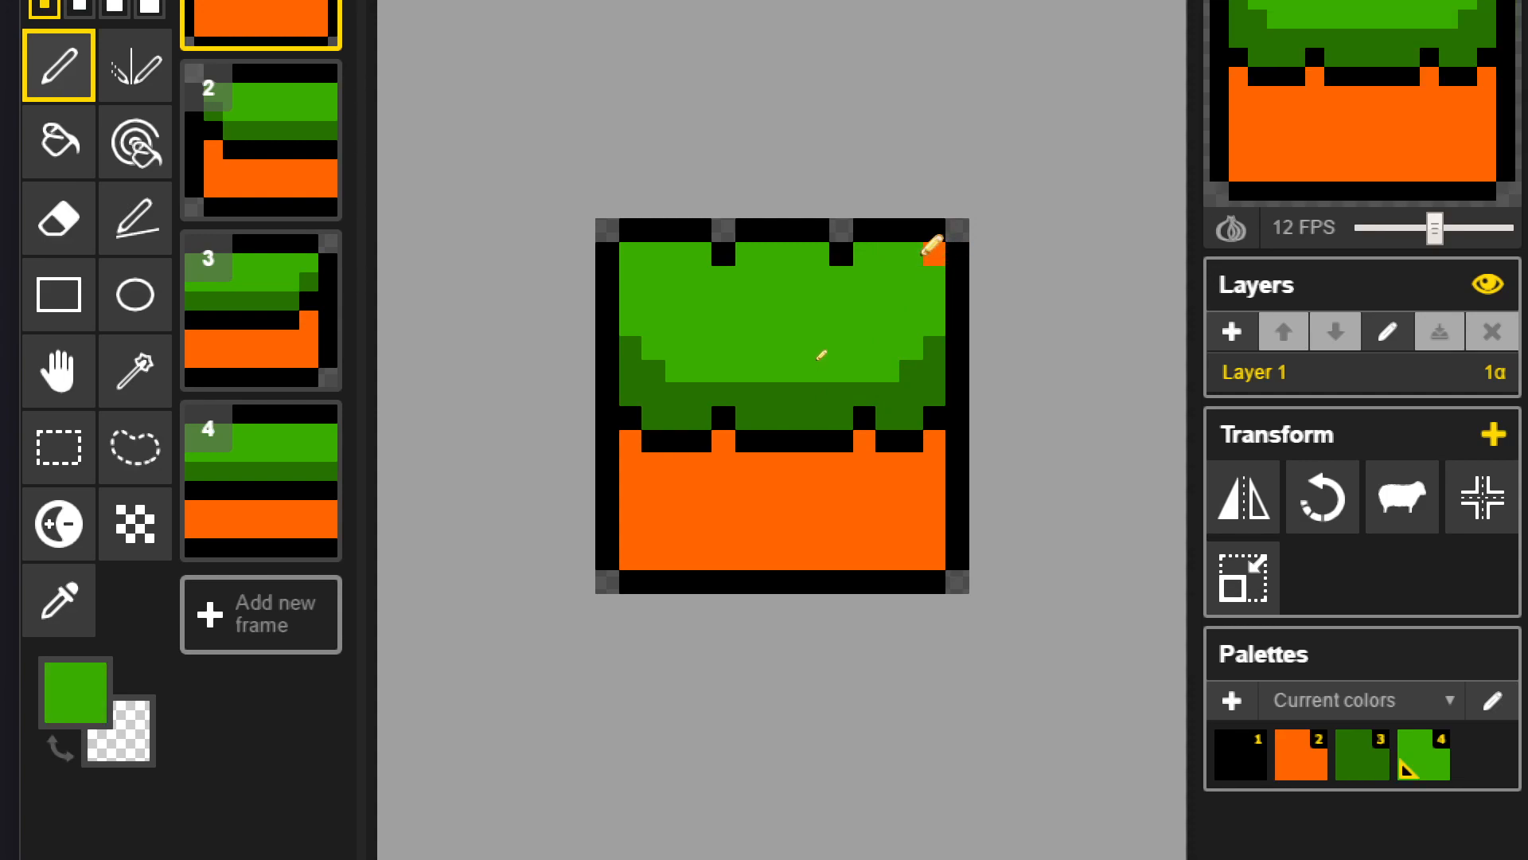
key(3)
click(919, 256)
key(2)
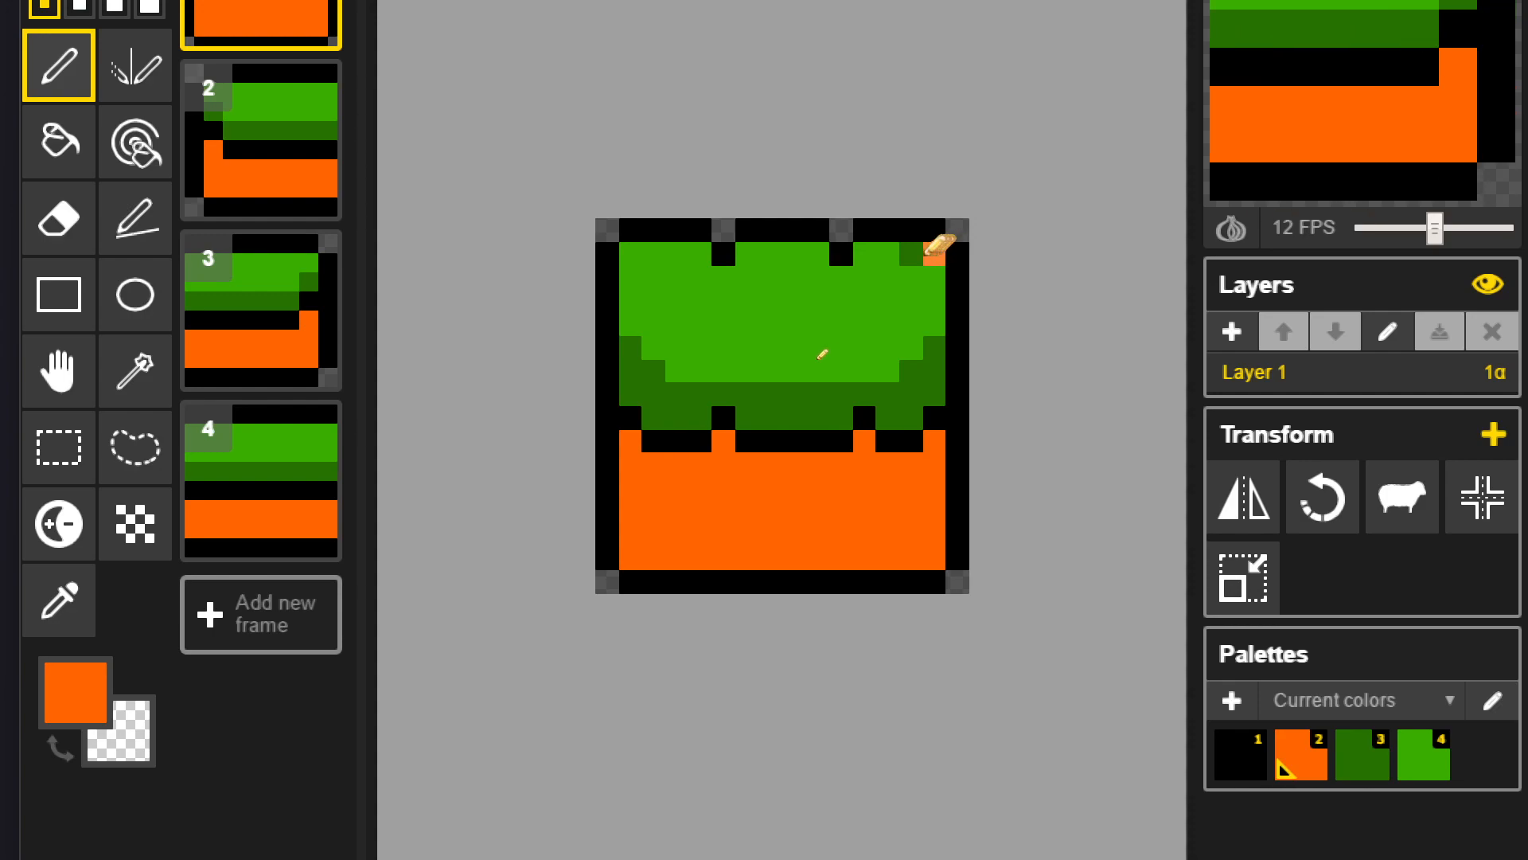
key(4)
drag(933, 247, 915, 254)
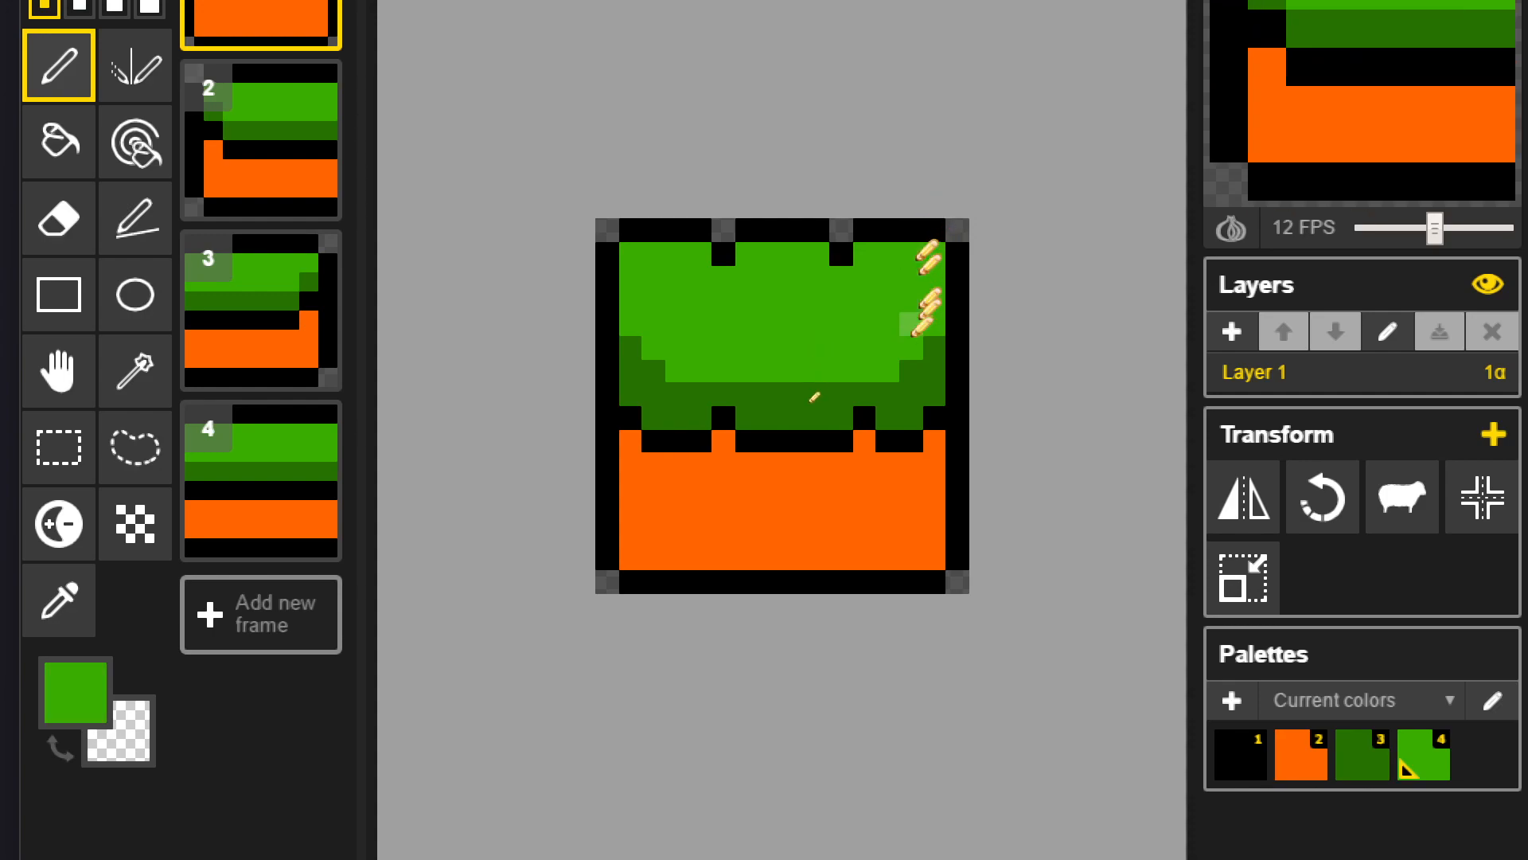
scroll(907, 350, down, 3)
scroll(779, 427, down, 4)
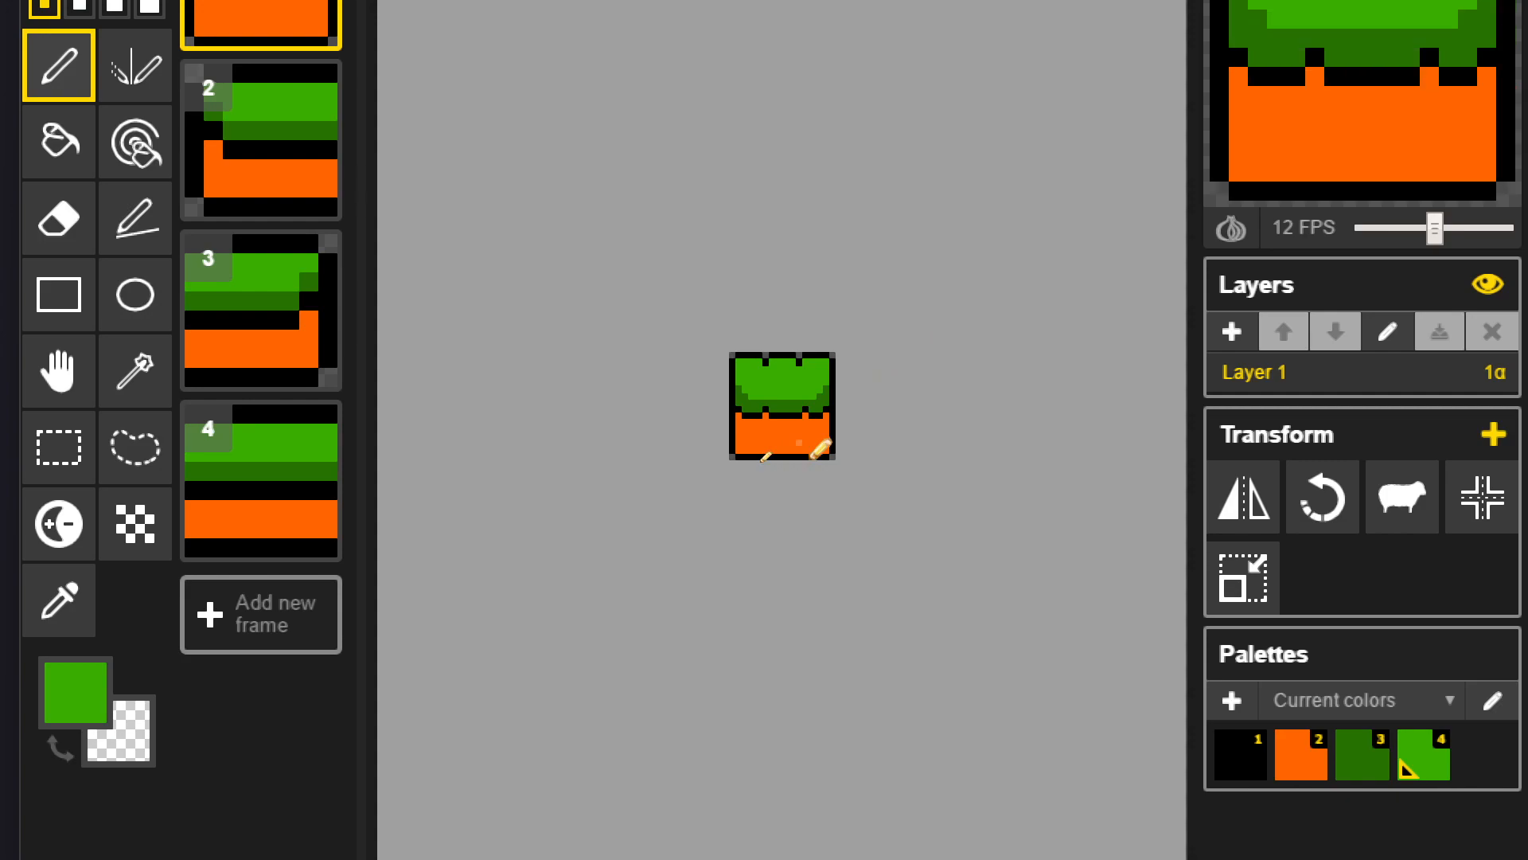
scroll(739, 440, up, 5)
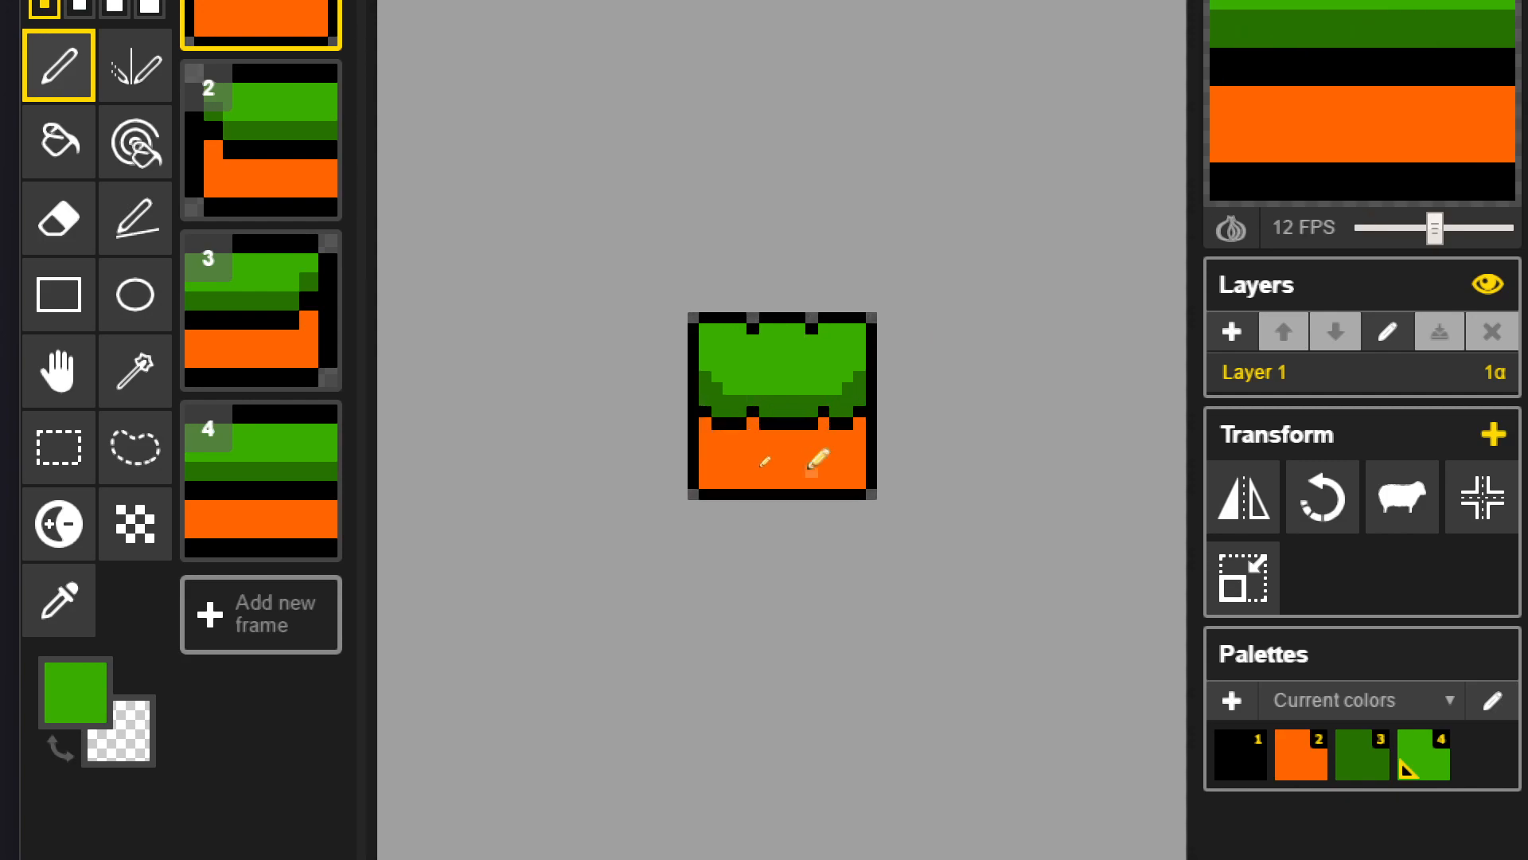
- Repaint the two black notch pixels just inside the grass's top edge bright green
scroll(744, 393, up, 1)
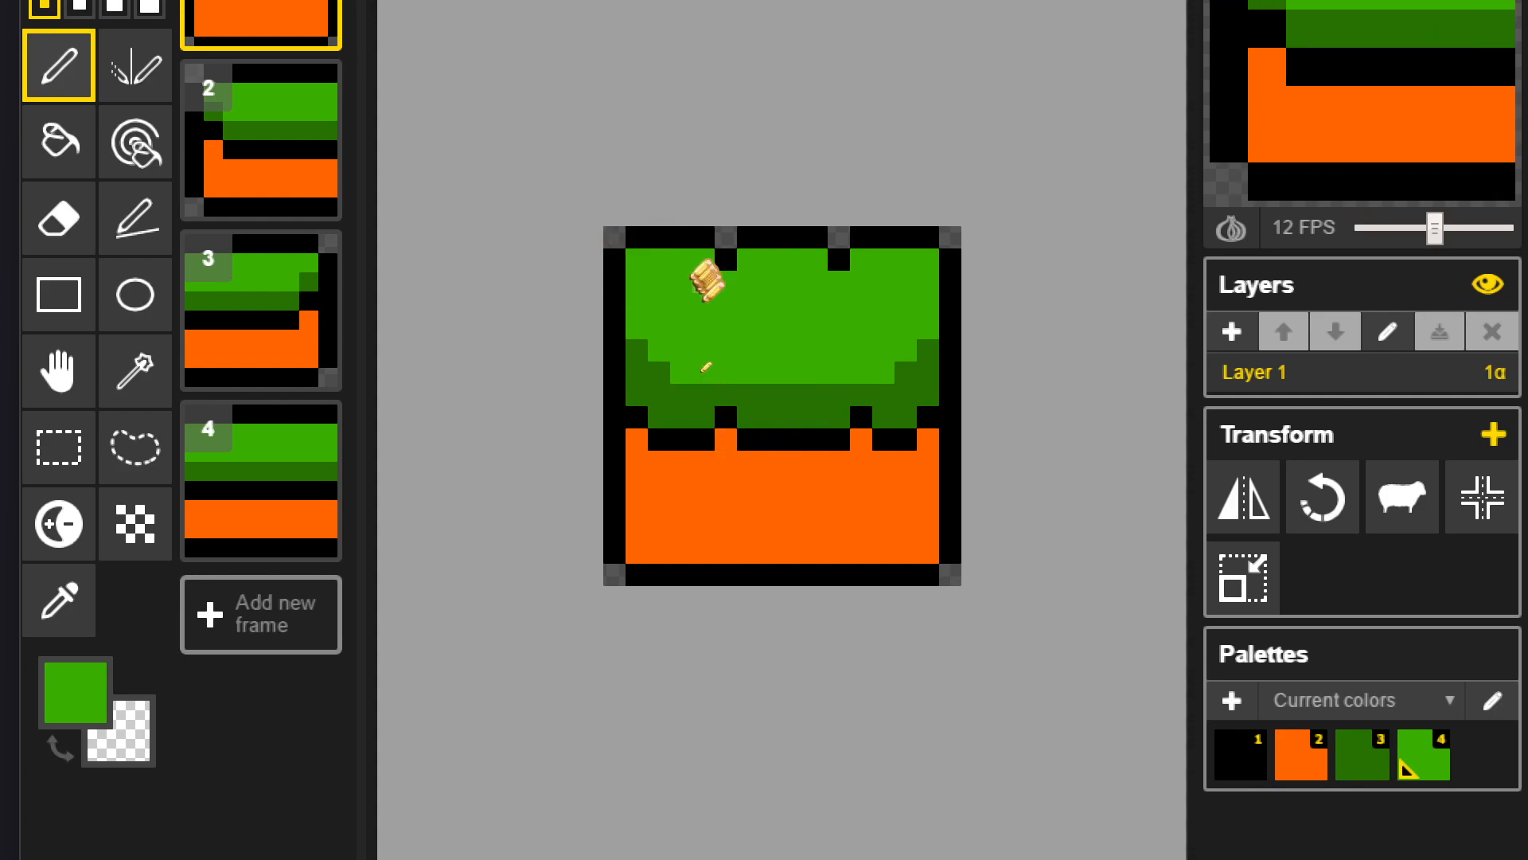
key(2)
click(726, 259)
key(4)
click(731, 258)
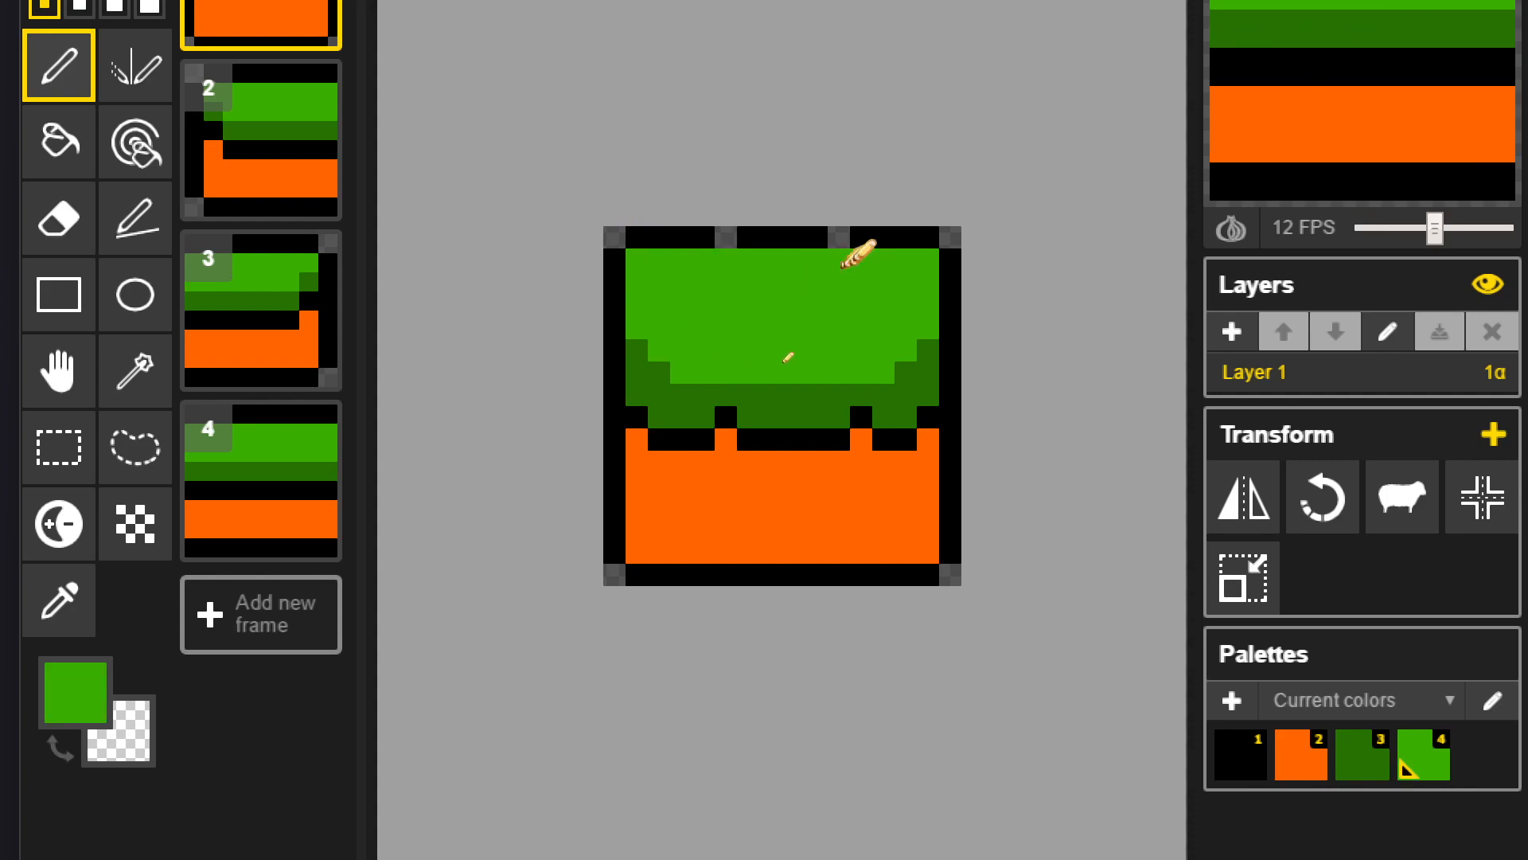
- Fill the two transparent gaps in the tile's top outline with black
key(1)
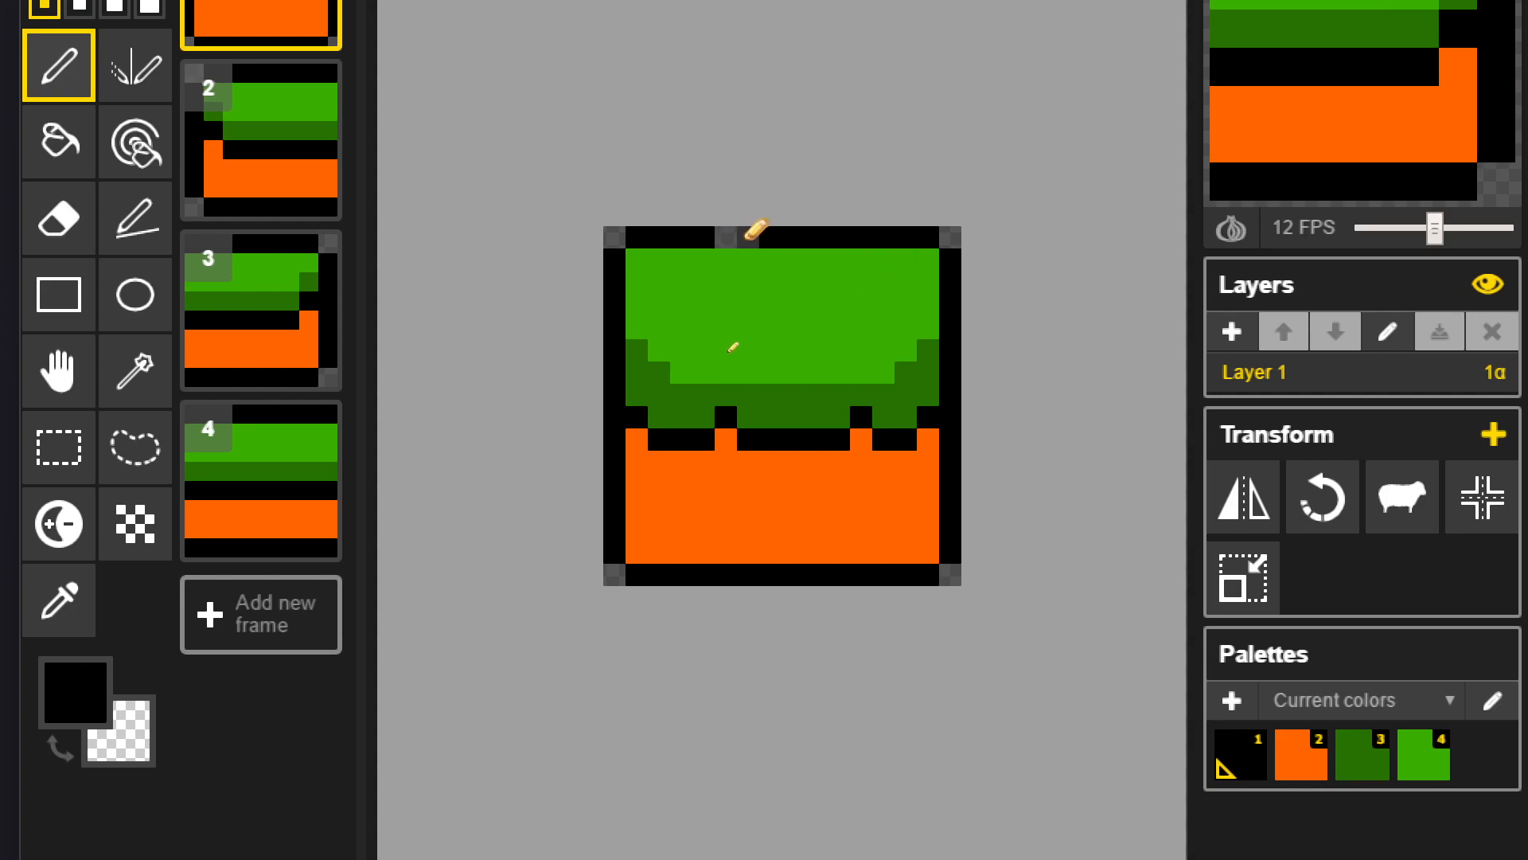
scroll(776, 350, down, 5)
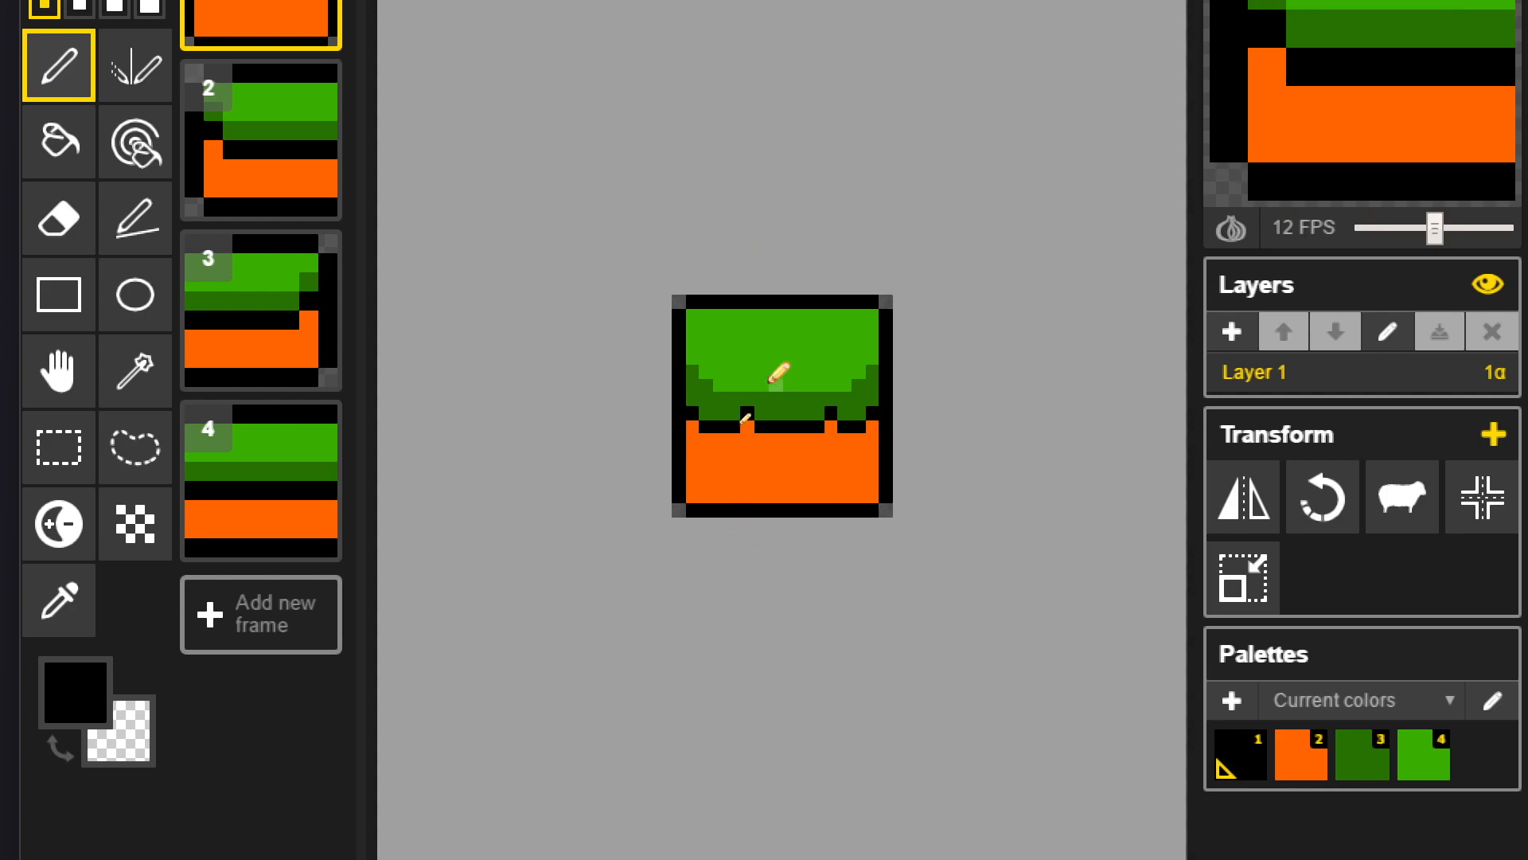
scroll(776, 374, up, 5)
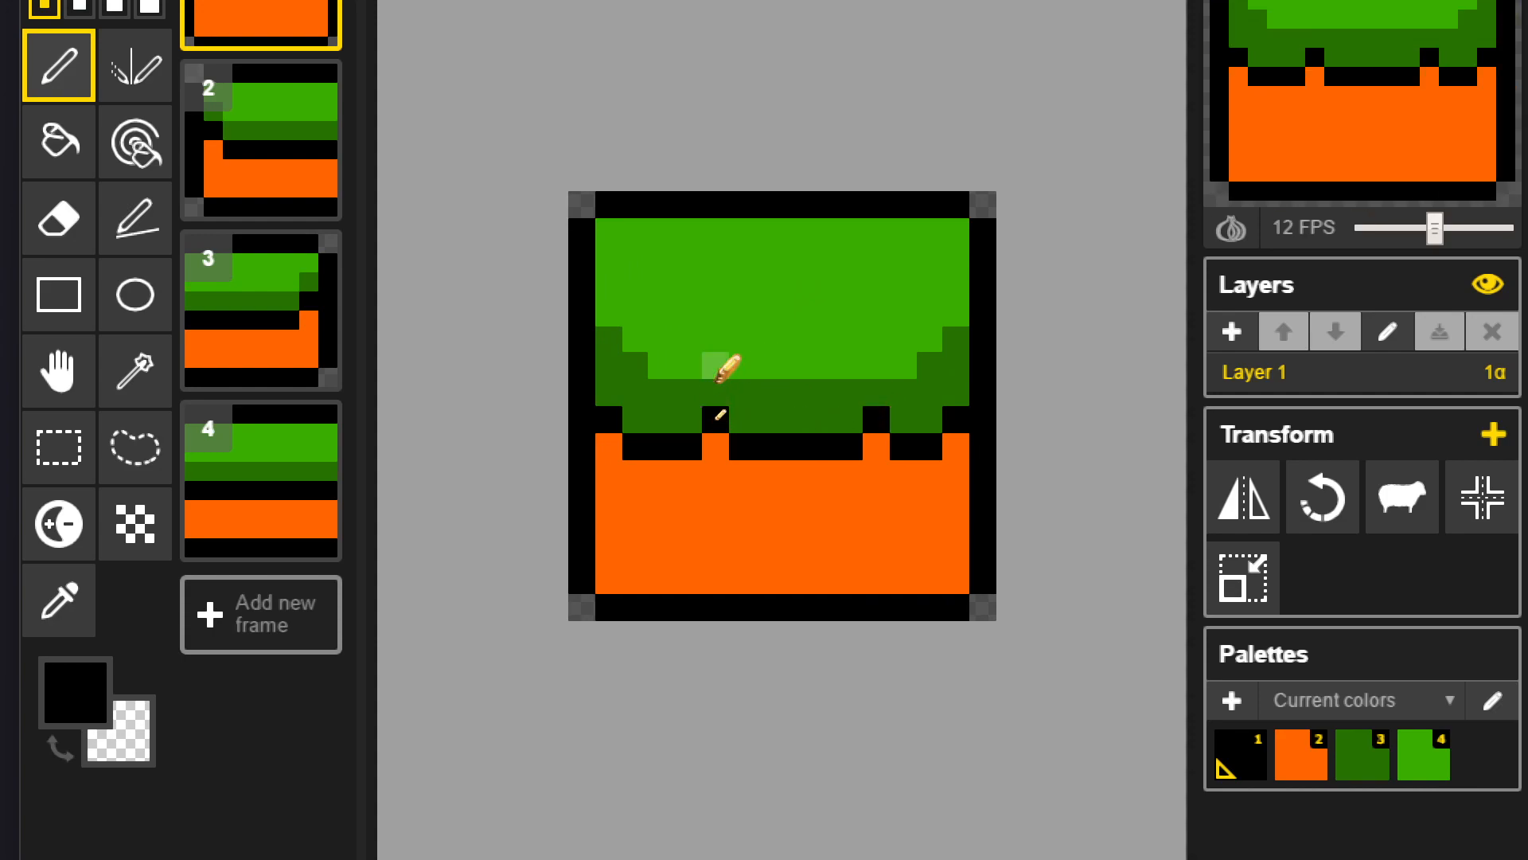
- Raise the dark green shading by one pixel row in the middle, leaving bright green pixels above the two lower notches
key(2)
key(3)
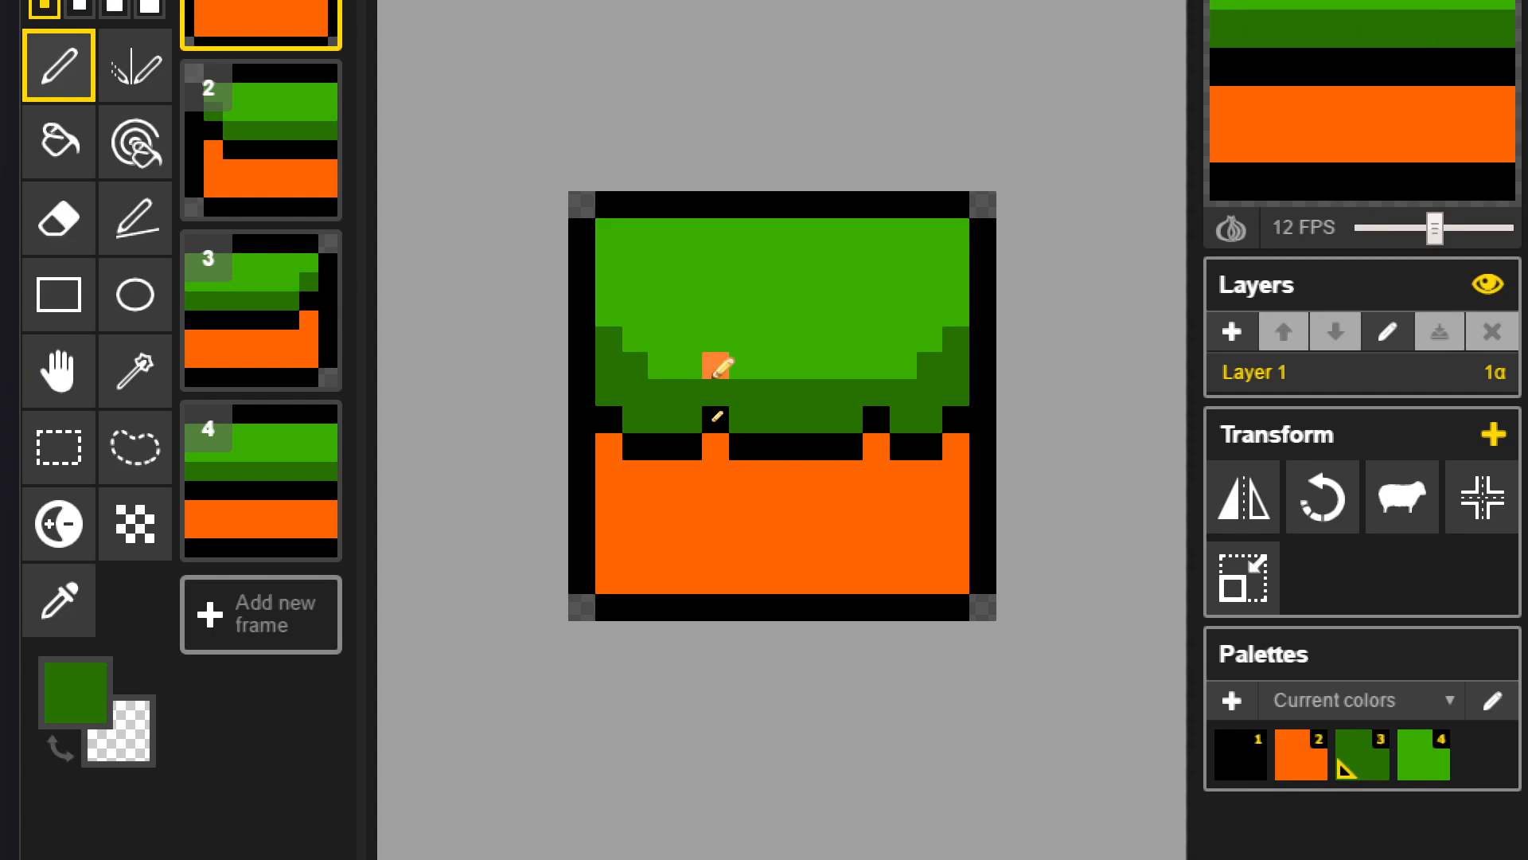
drag(716, 374, 854, 372)
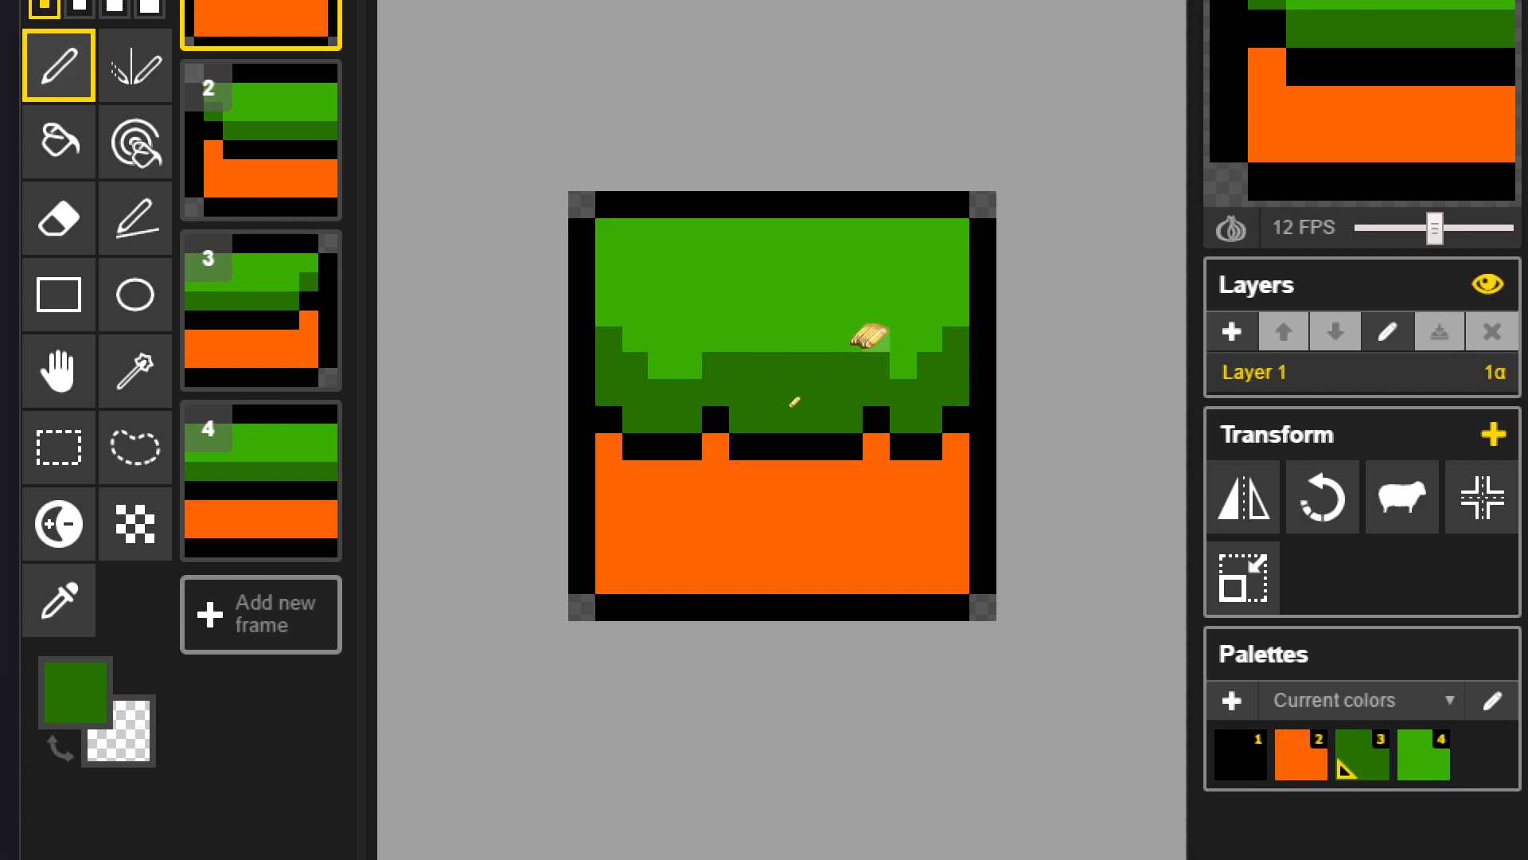
key(2)
key(4)
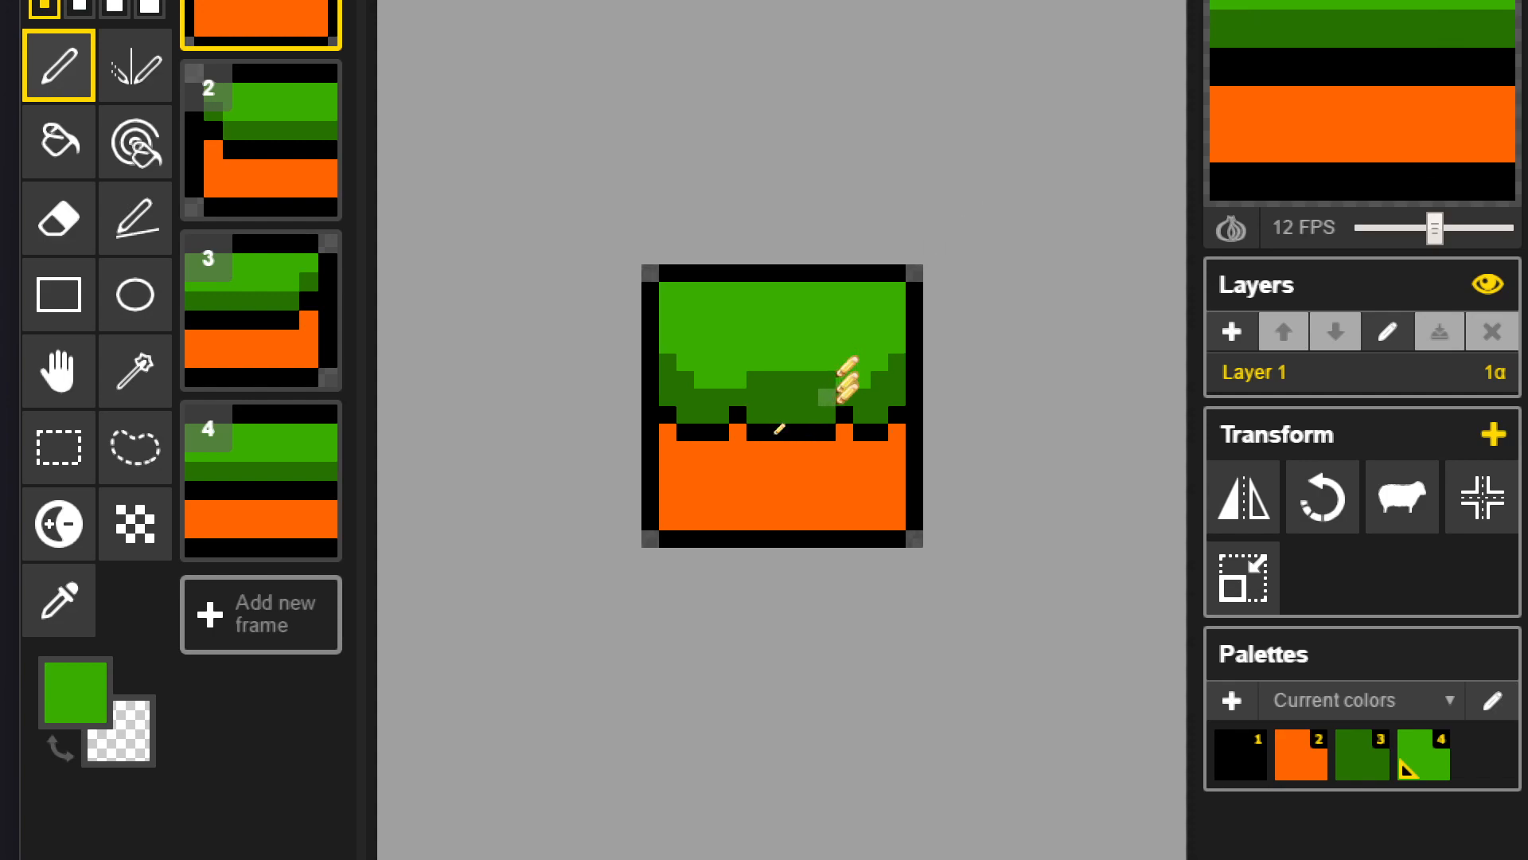
scroll(828, 398, down, 4)
scroll(784, 450, up, 4)
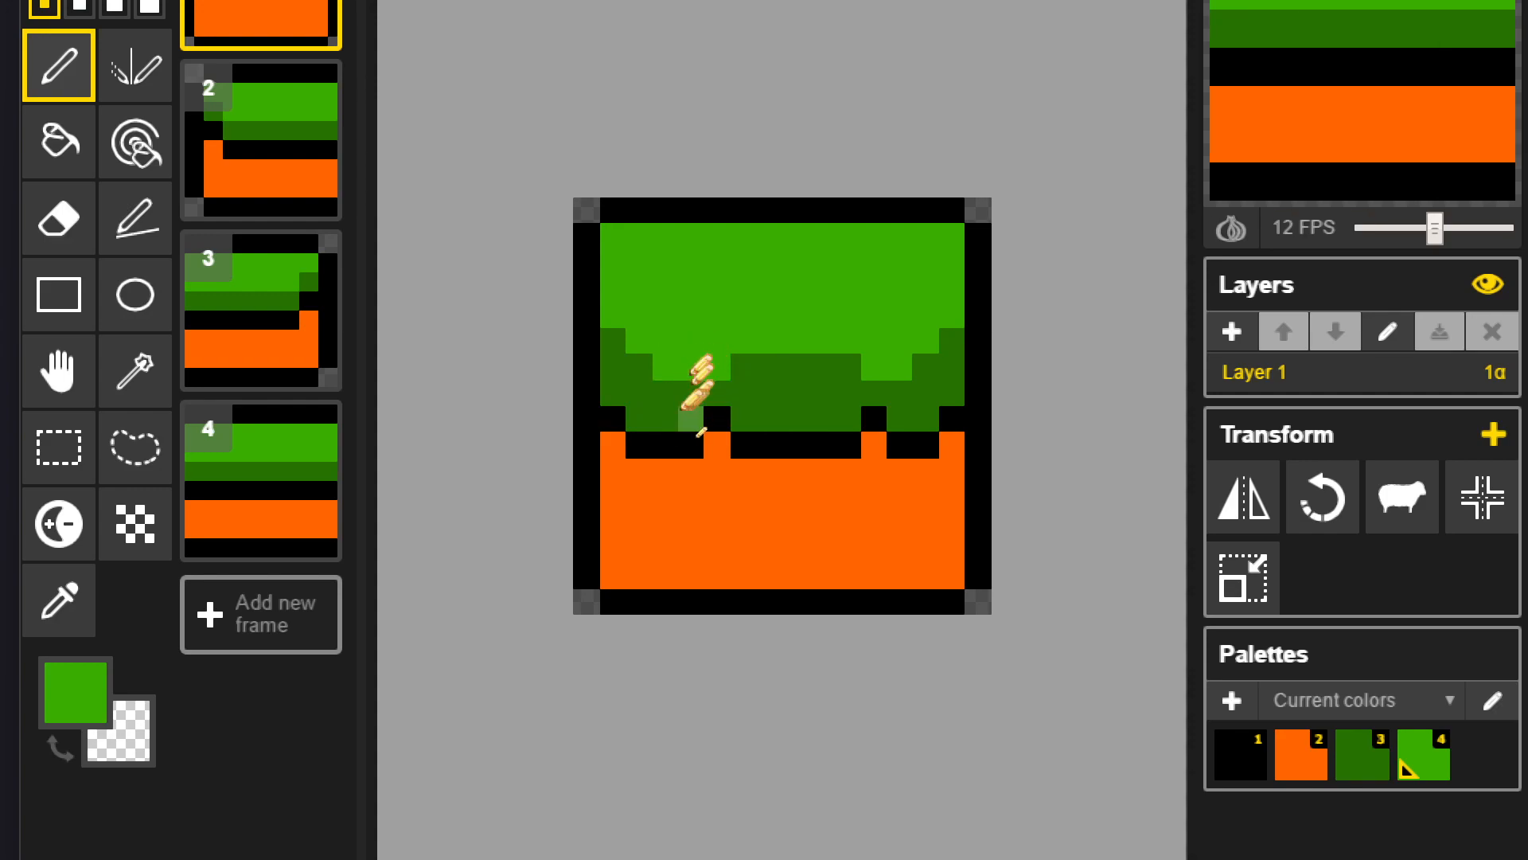
- Extend the side shading inward along its upper row in dark green, up to the pixels above the two lower notches
key(3)
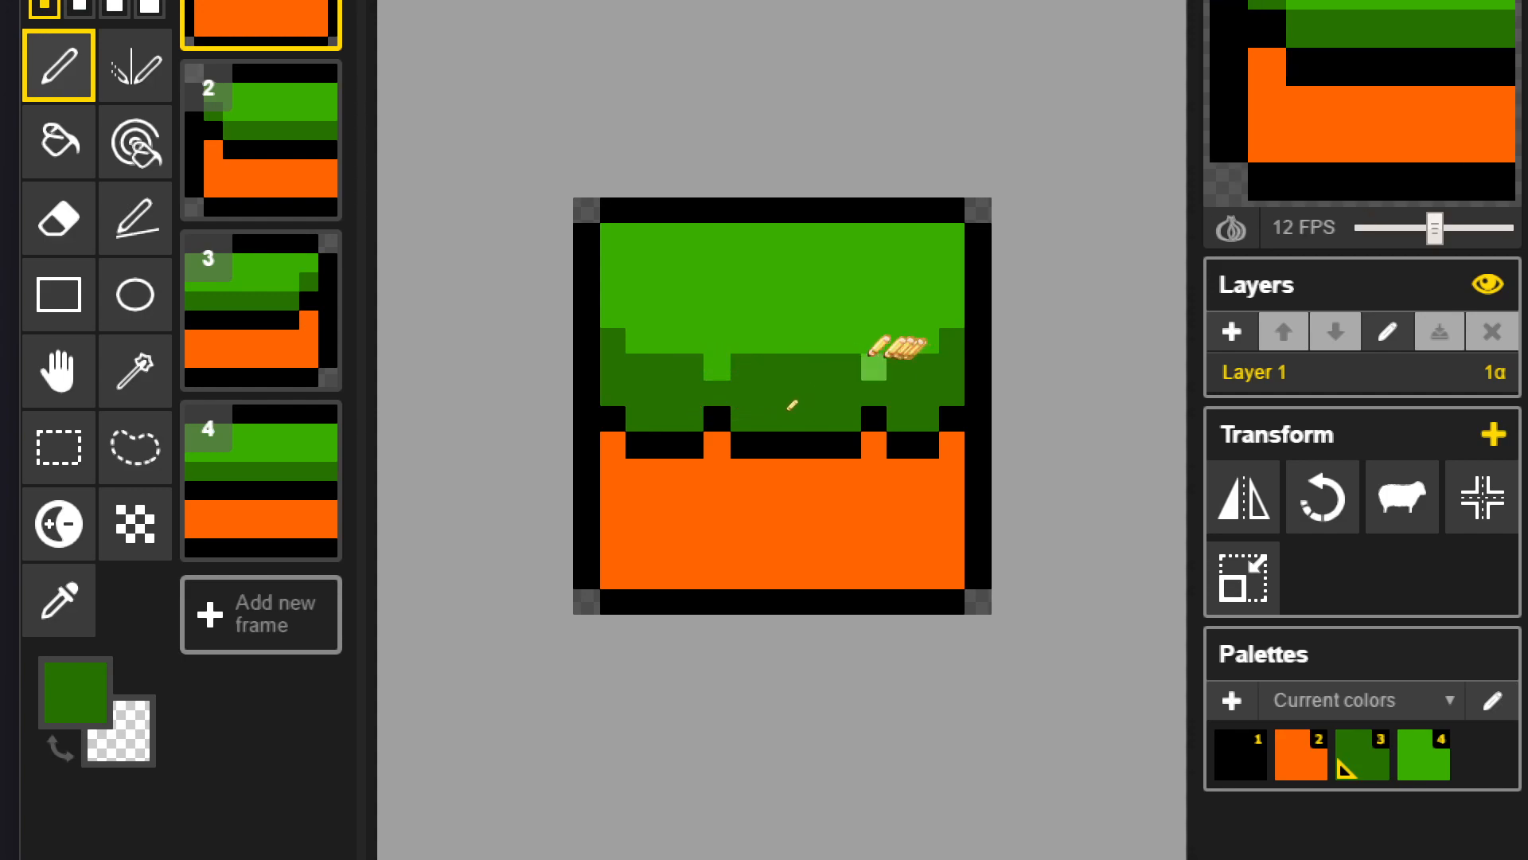
scroll(810, 341, down, 5)
scroll(817, 446, down, 1)
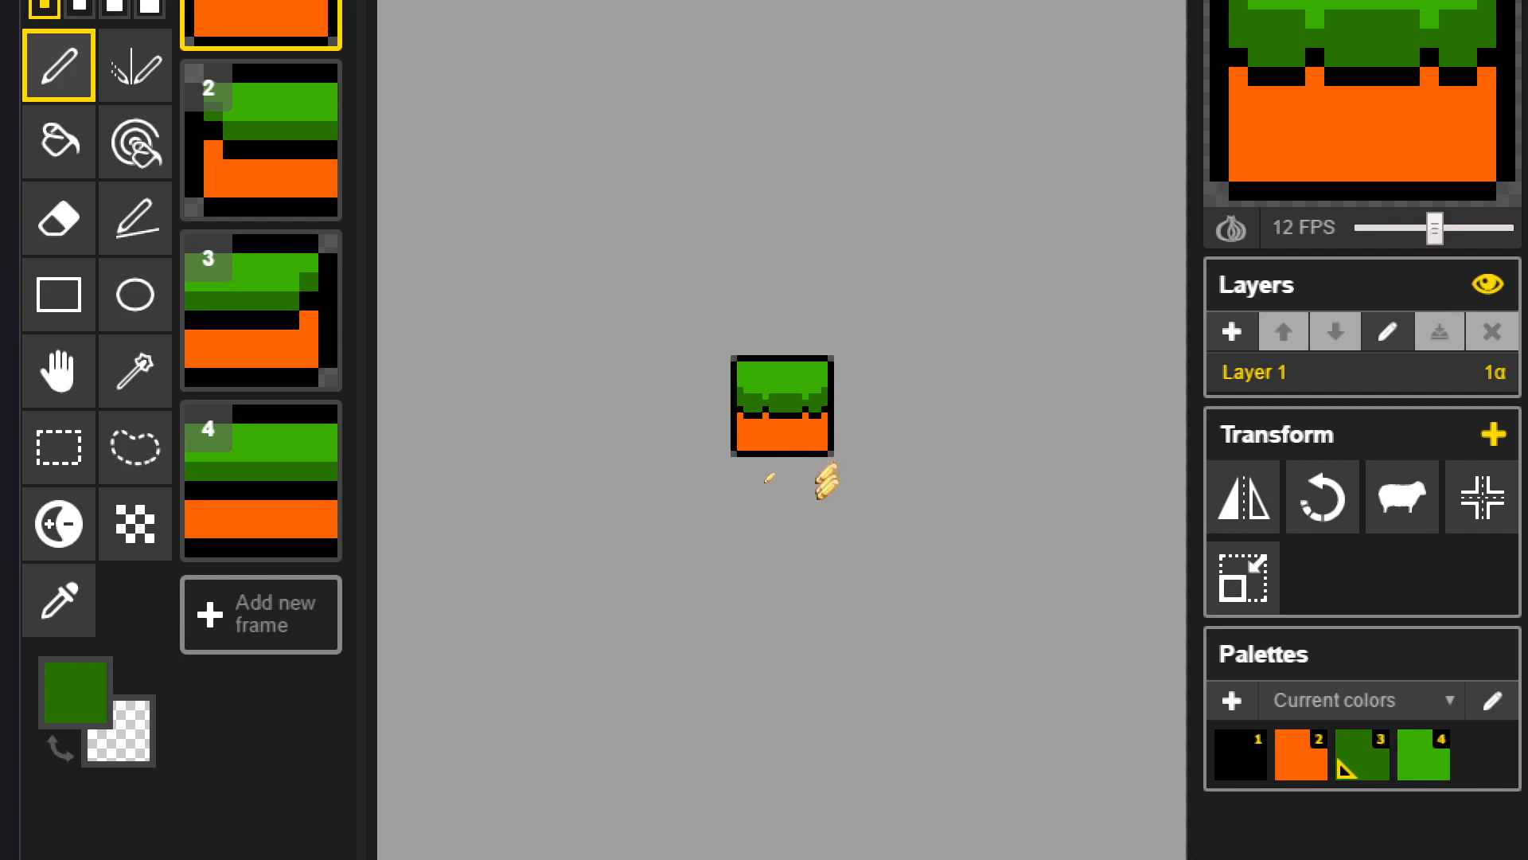
scroll(796, 486, up, 5)
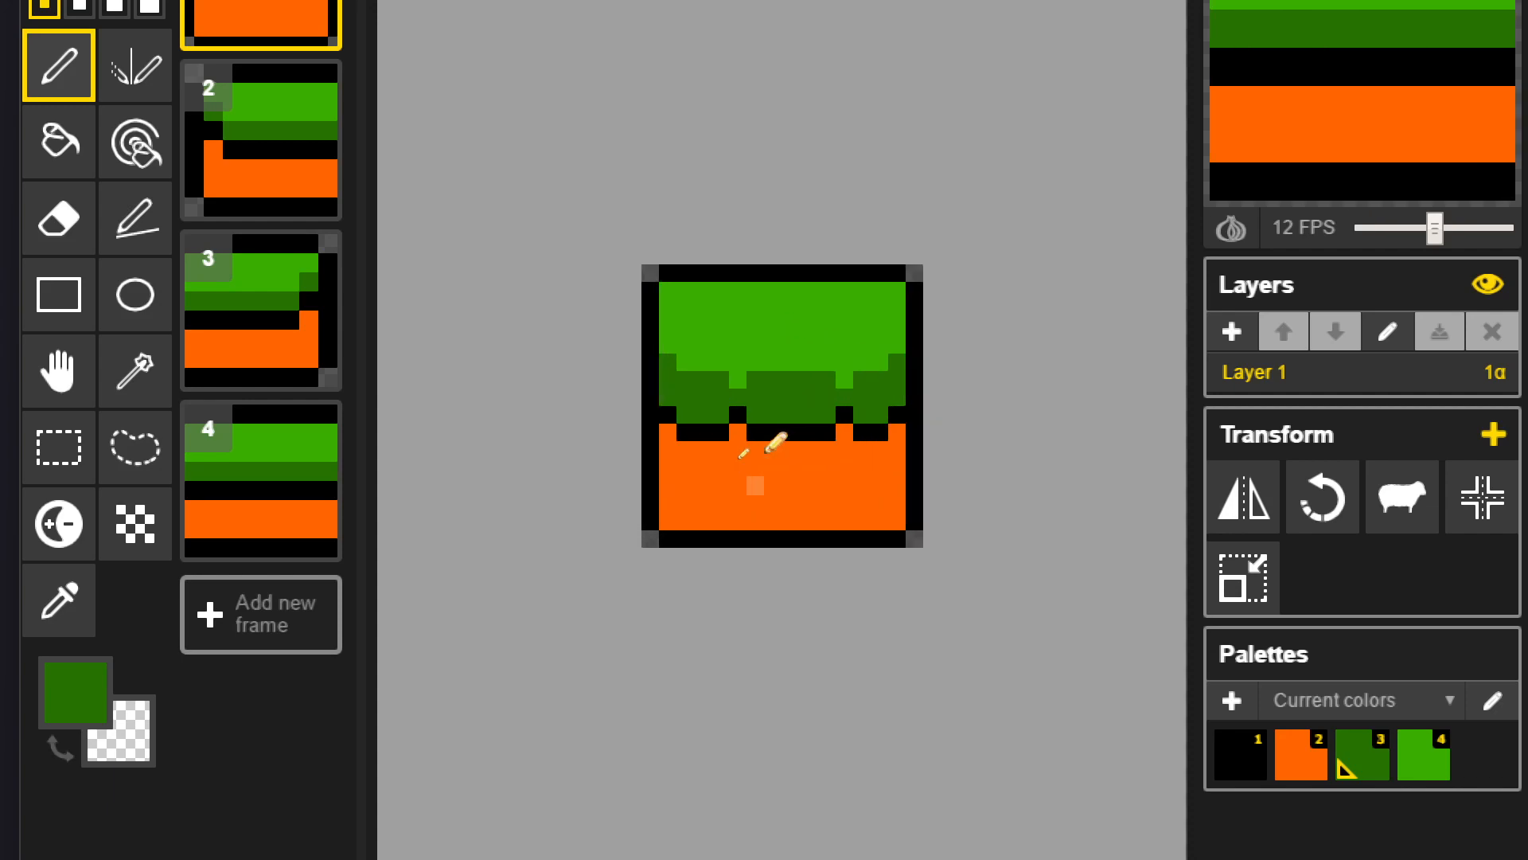
scroll(756, 392, up, 1)
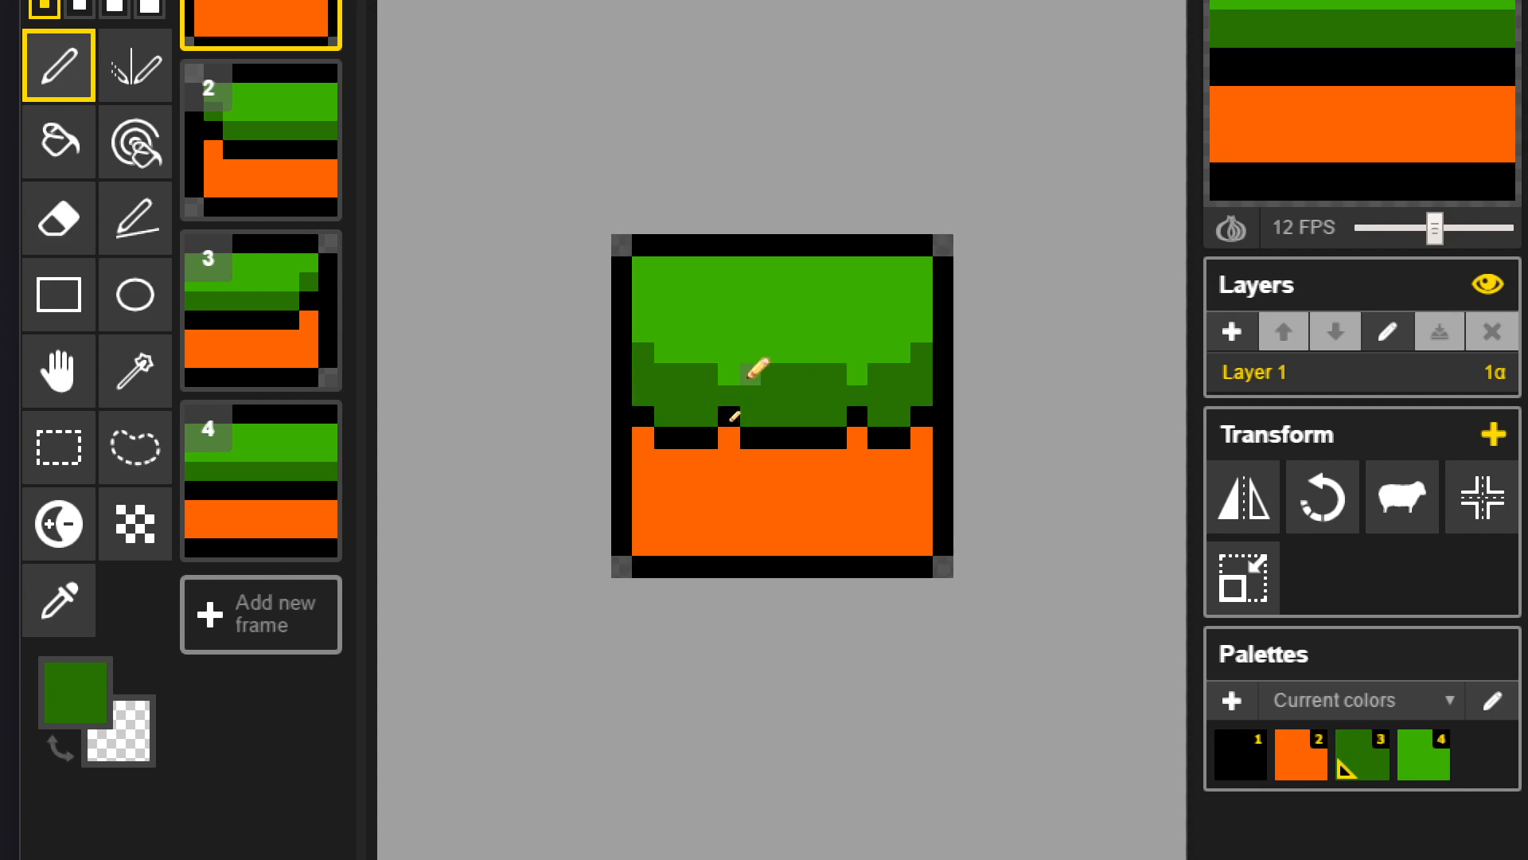
- Repaint the raised middle strip of dark green shading between the two notch columns bright green
key(2)
key(3)
key(4)
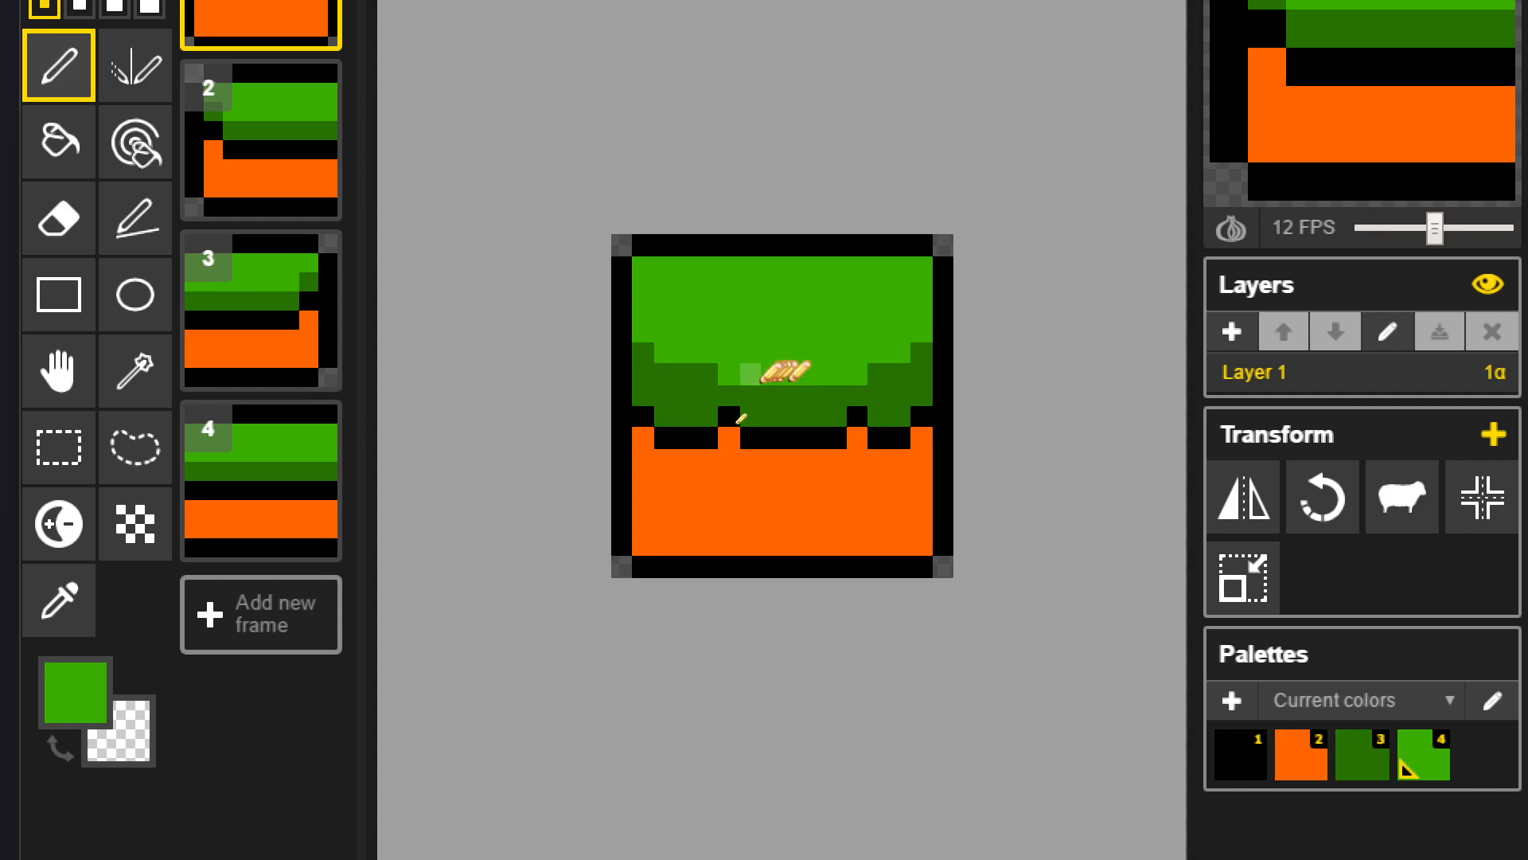
scroll(760, 392, down, 4)
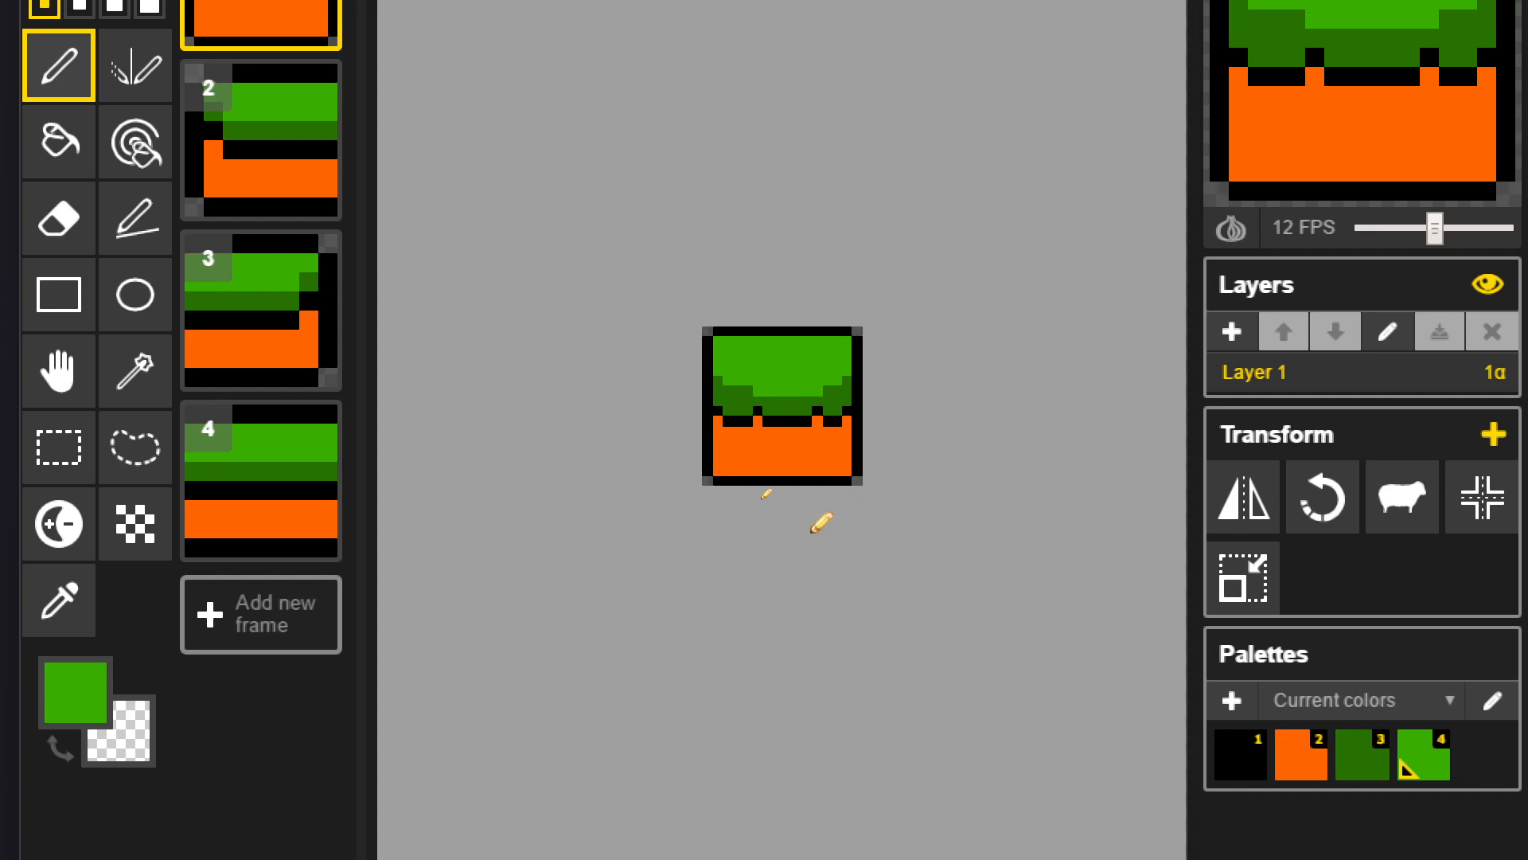
scroll(760, 492, down, 2)
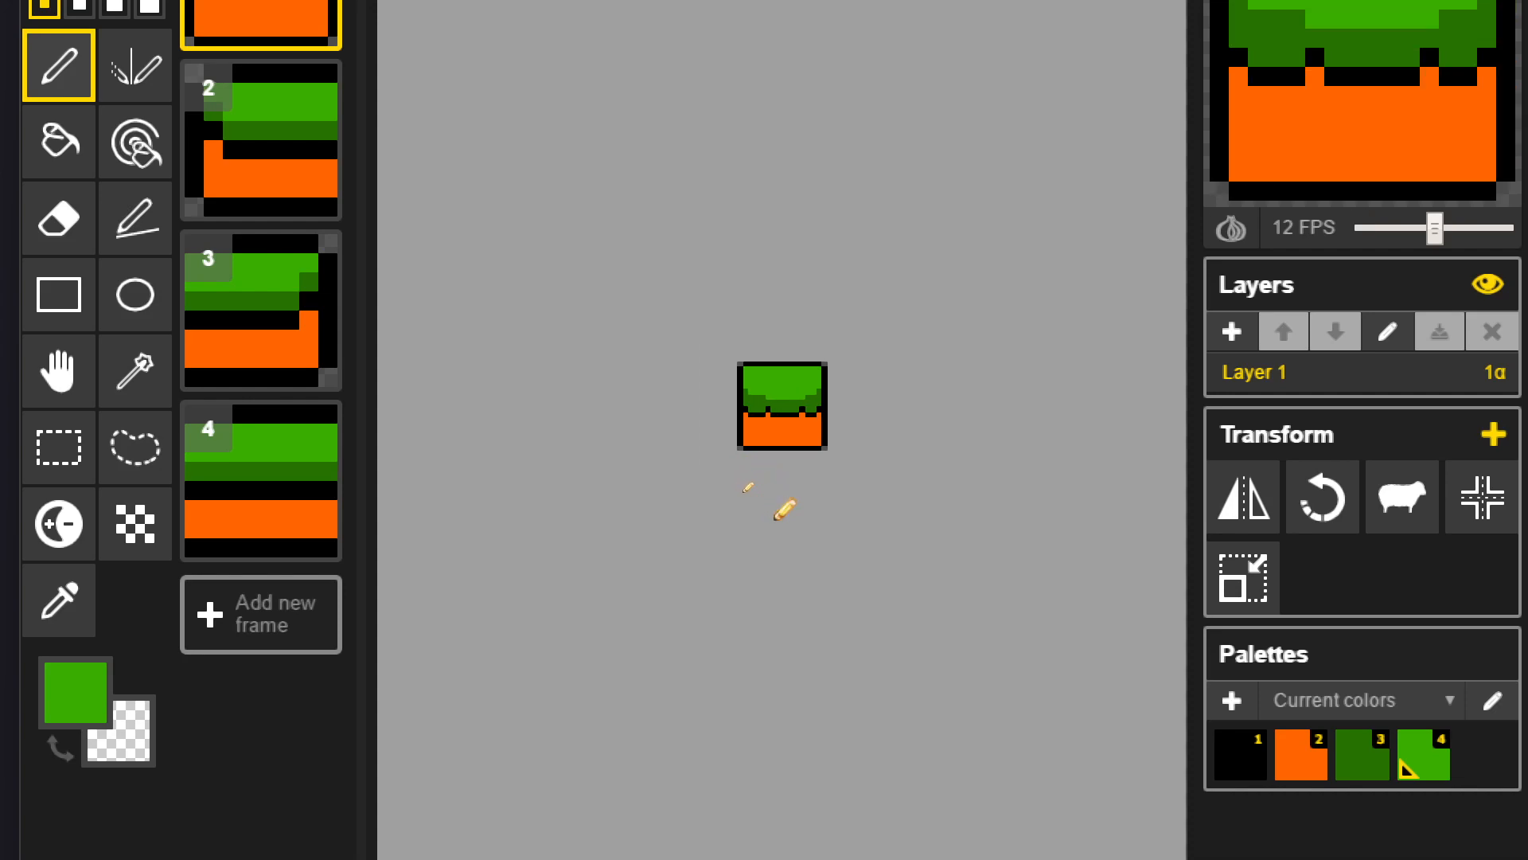
scroll(776, 504, up, 5)
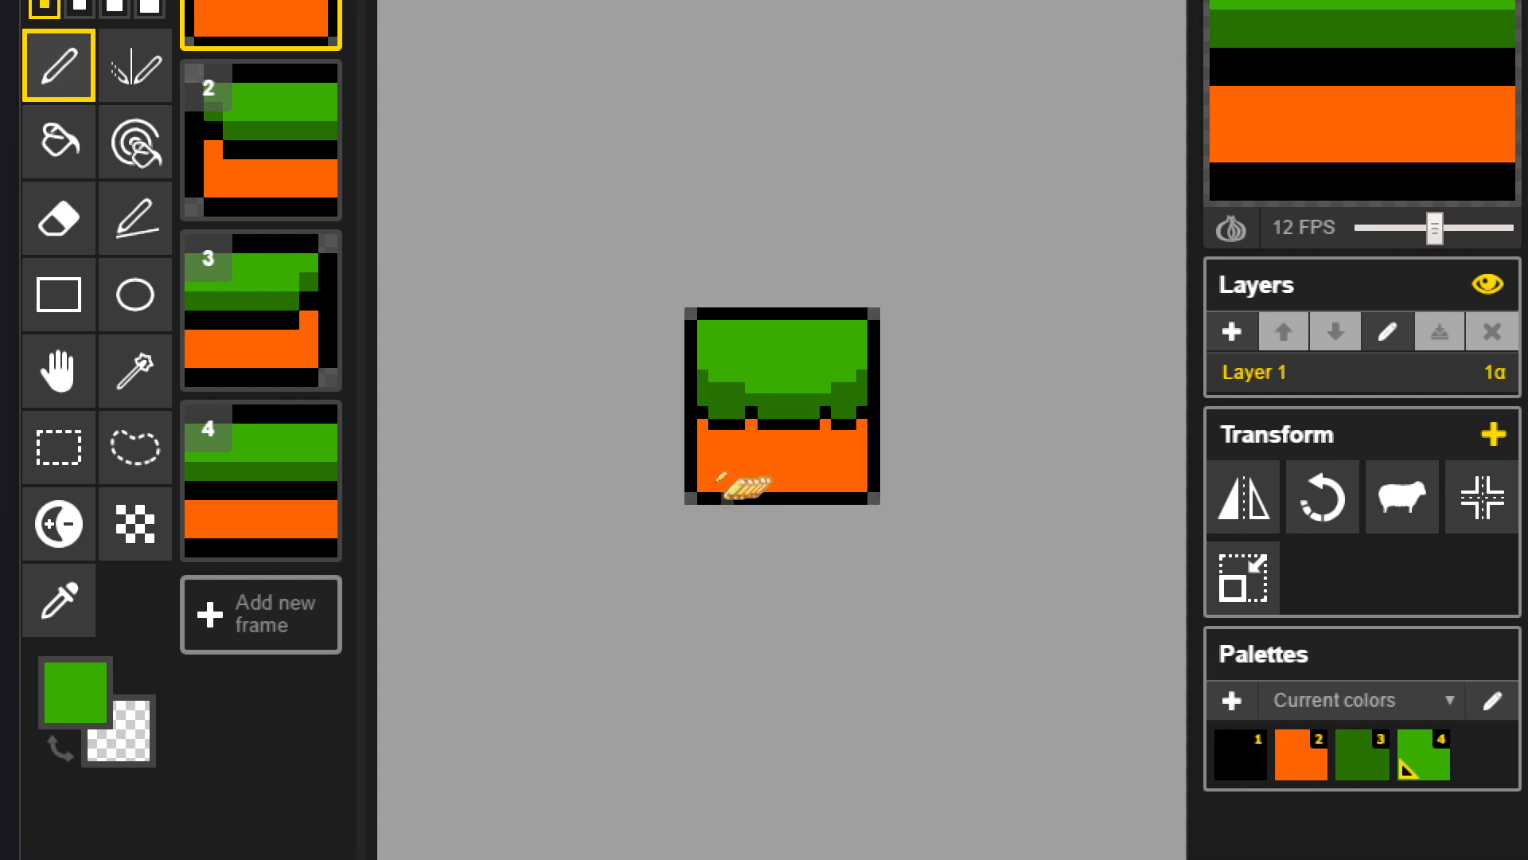
scroll(734, 440, down, 3)
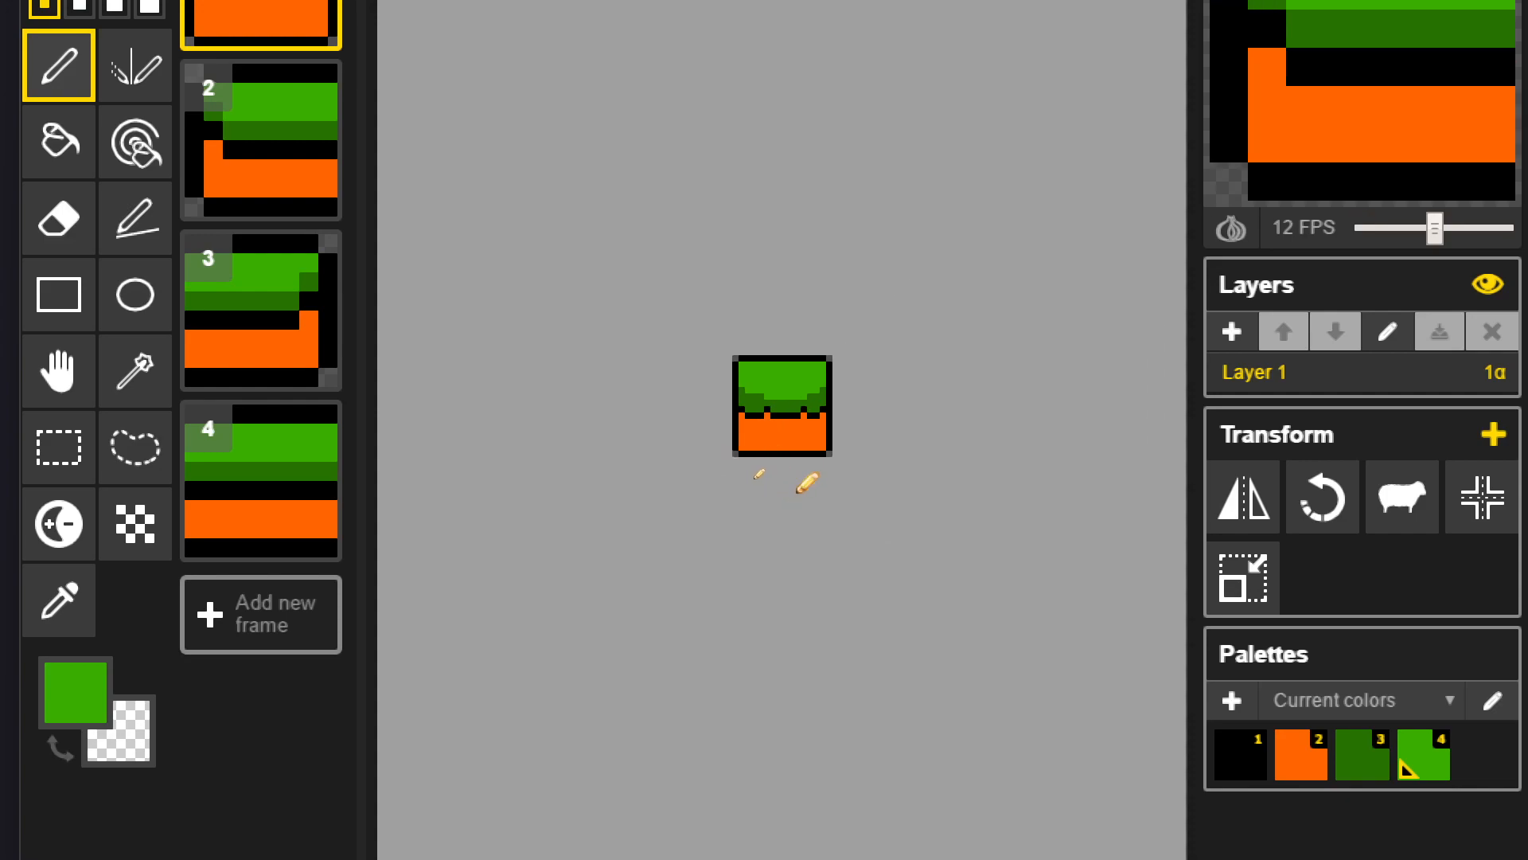
scroll(812, 402, up, 4)
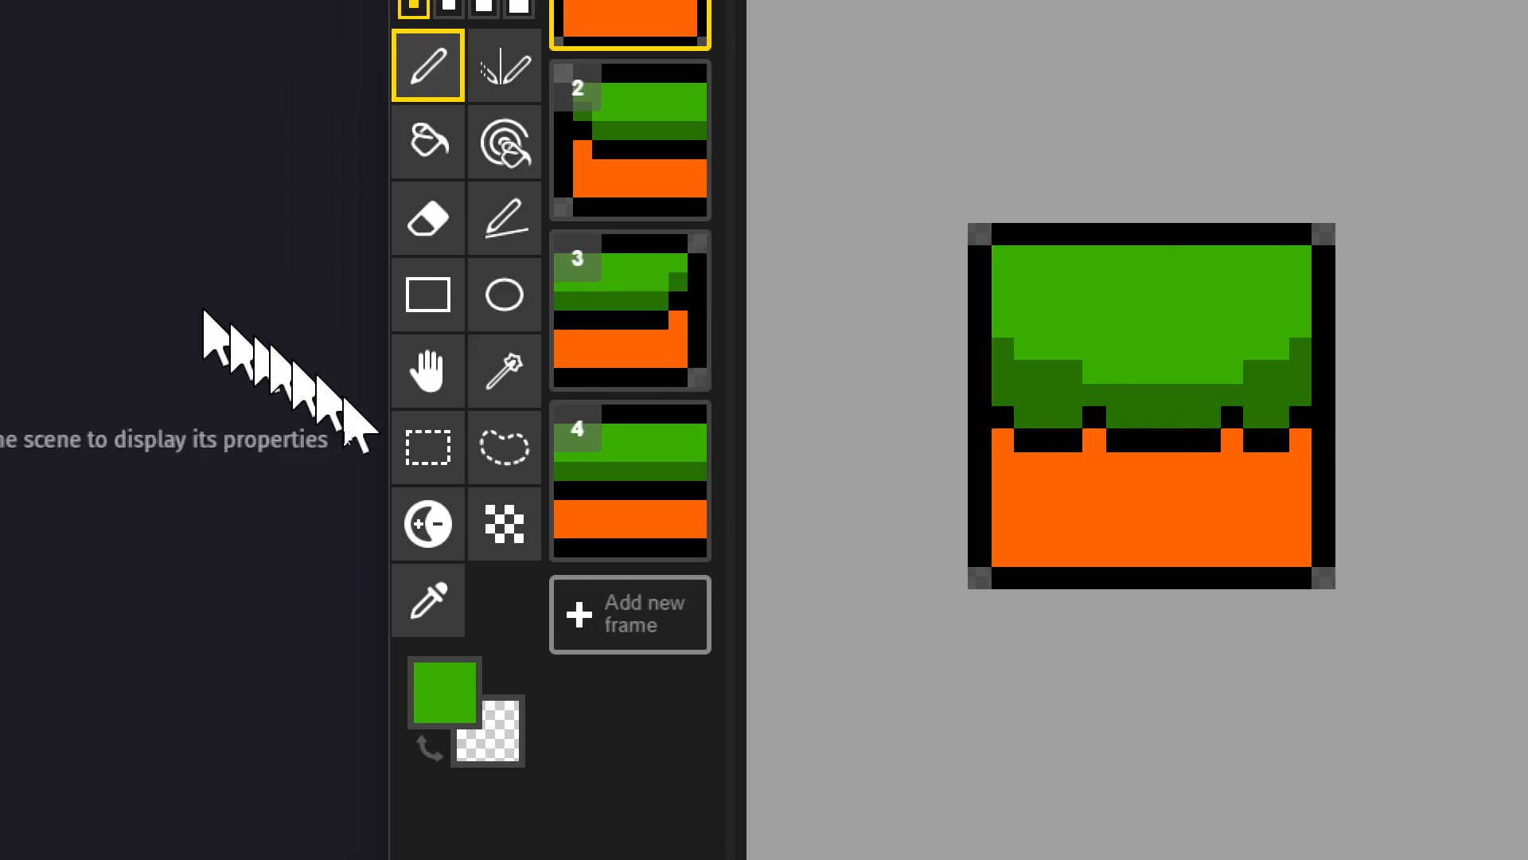
- Set the primary colour to #ffffff and paint four petal pixels in a plus shape on the left of the grass
click(432, 711)
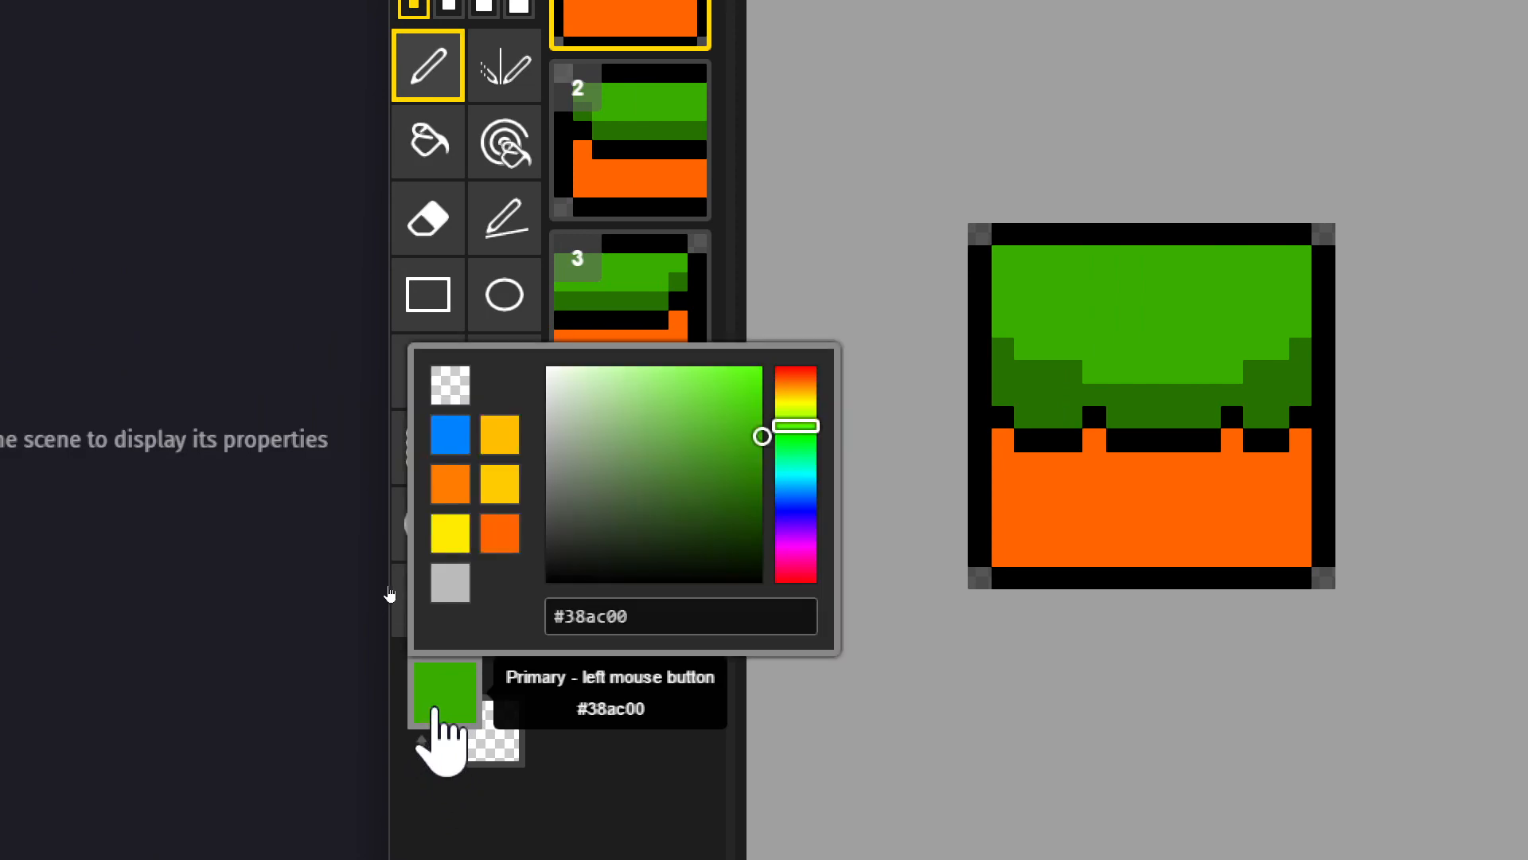
drag(777, 418, 819, 361)
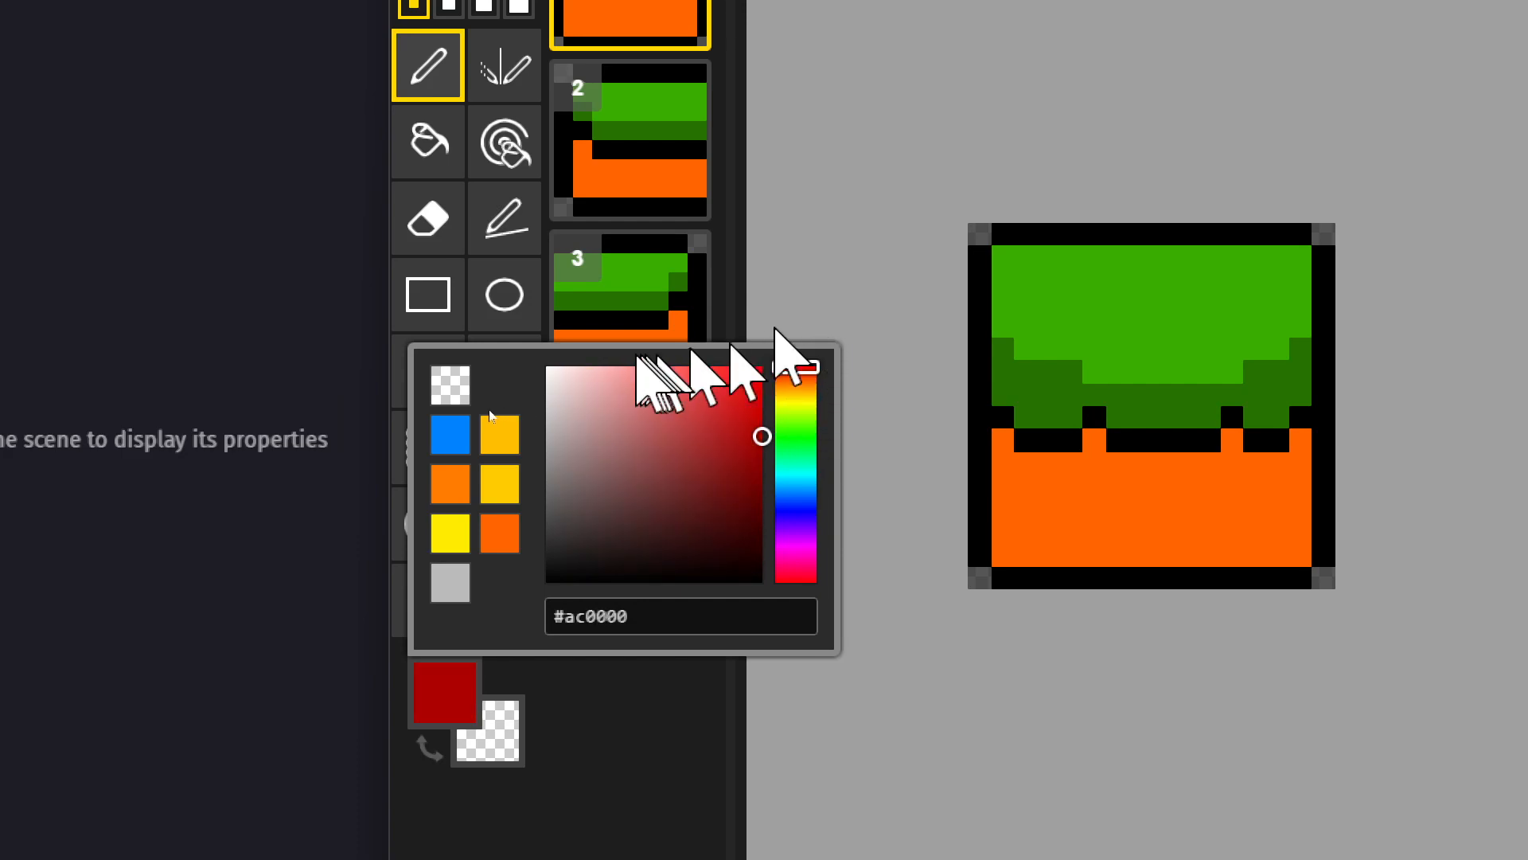
mouse_move(549, 396)
mouse_down()
mouse_move(563, 403)
mouse_move(529, 375)
mouse_up()
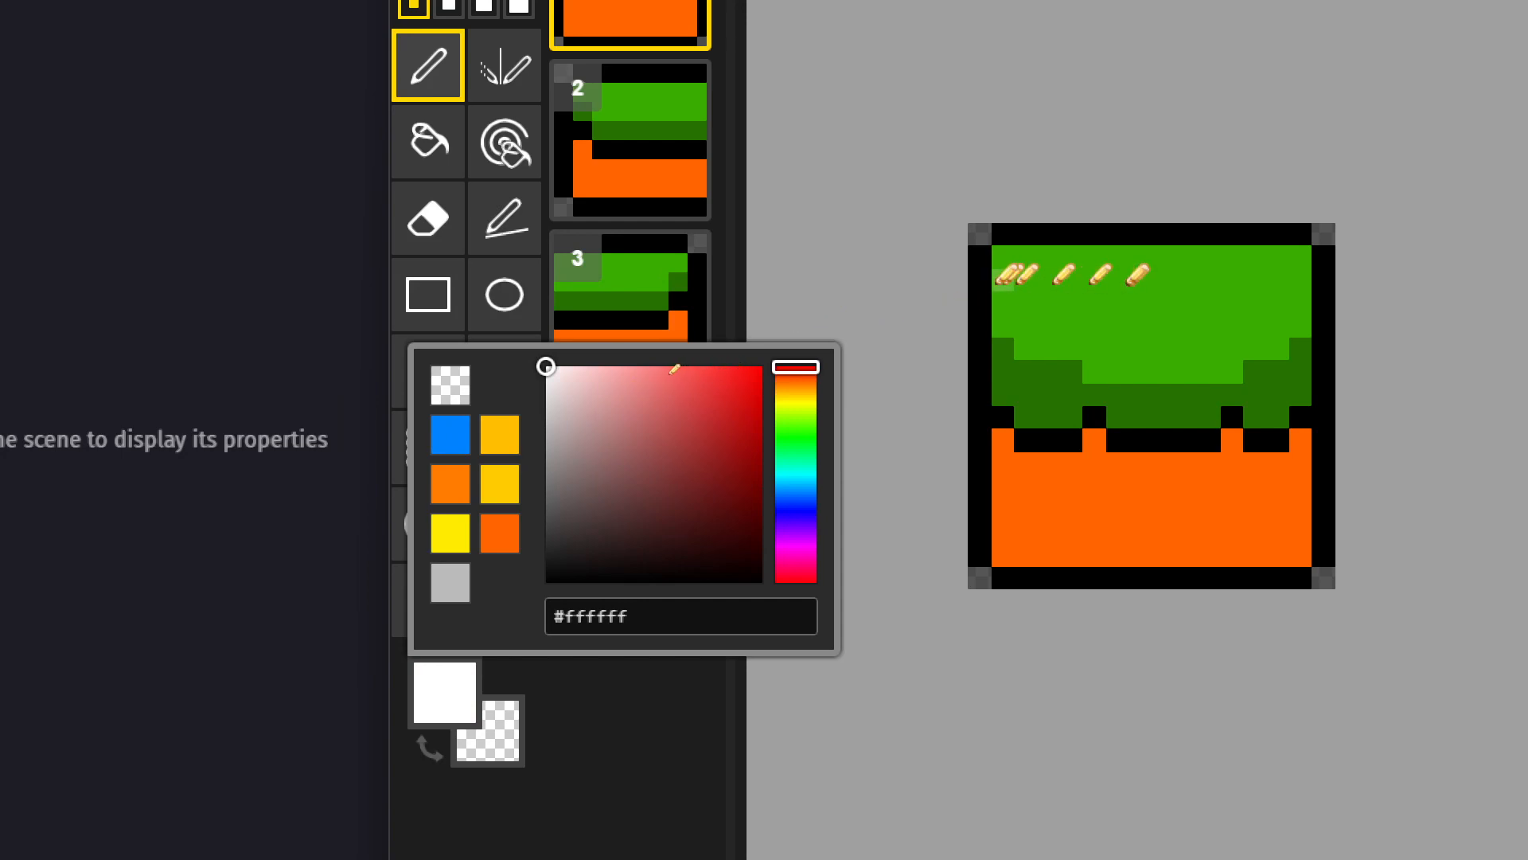
scroll(1071, 374, up, 2)
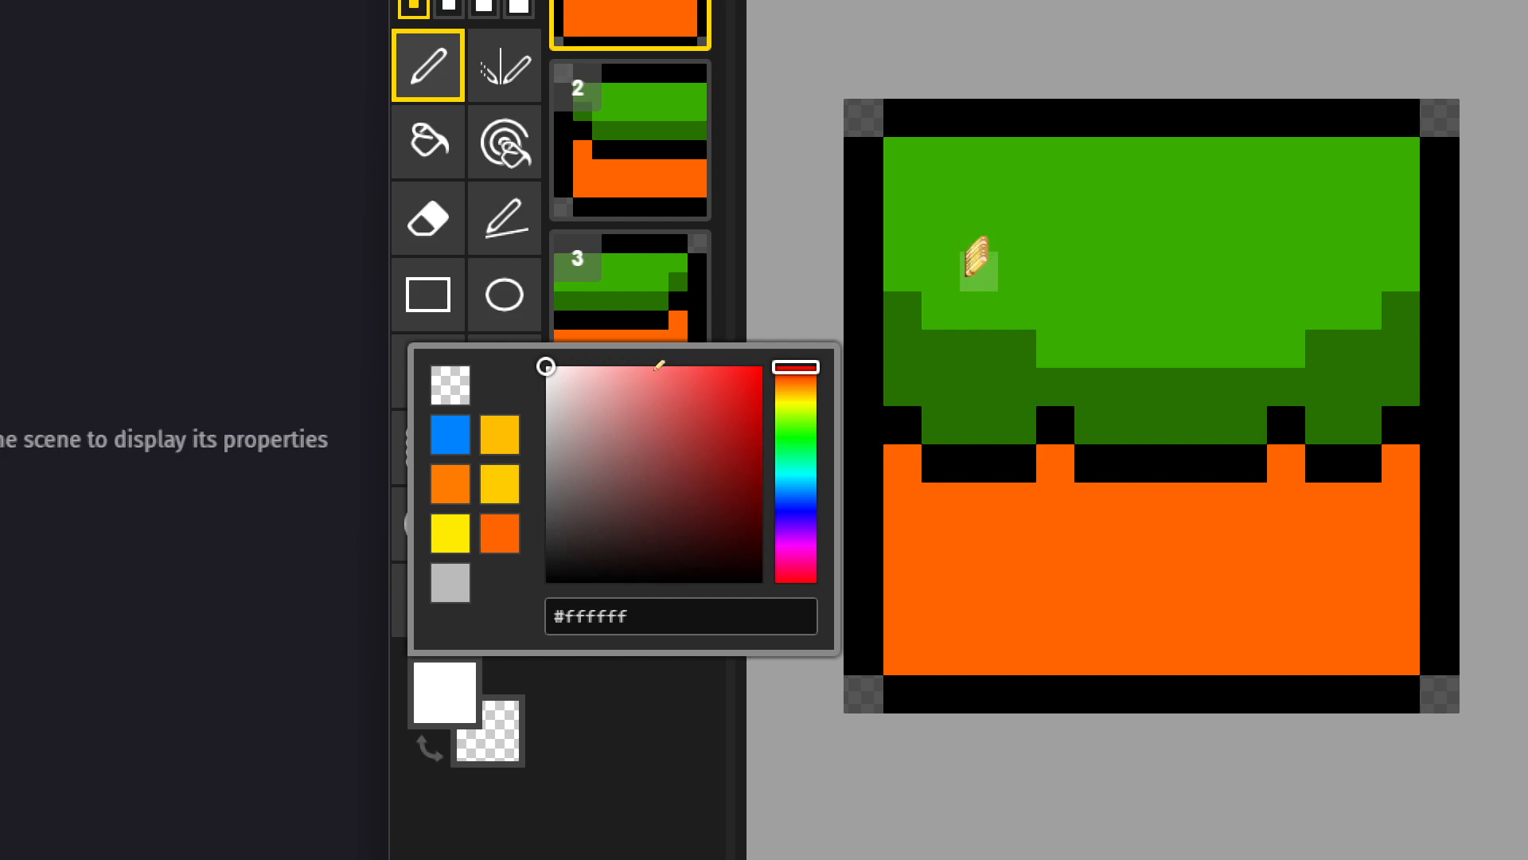
click(977, 237)
click(1017, 194)
click(1055, 233)
click(1017, 273)
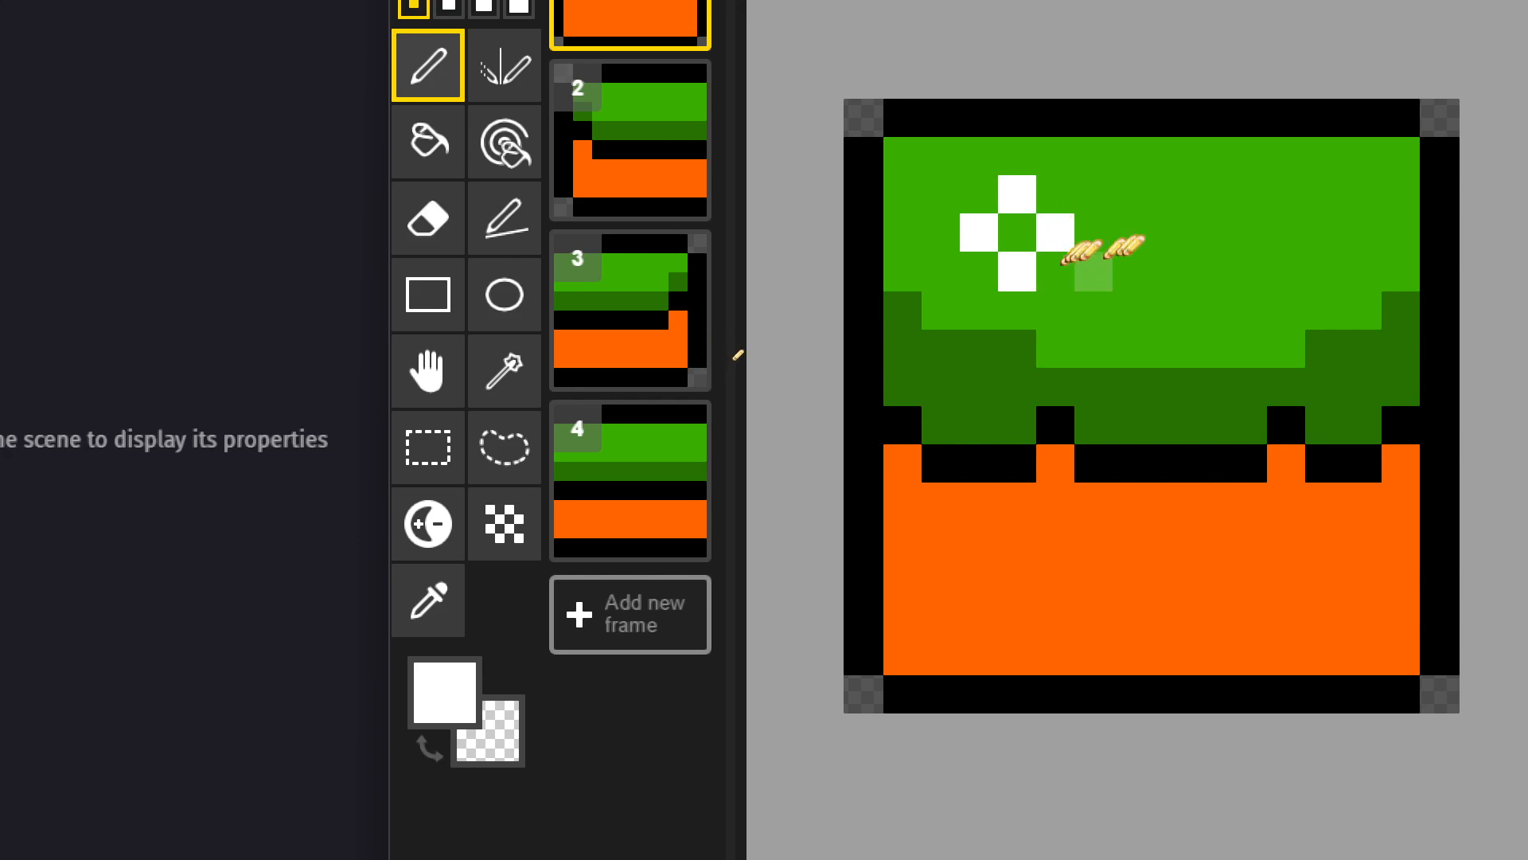
- Paint a second flower at the grass's upper right with four white petals around an orange centre pixel
click(1249, 191)
click(1248, 156)
key(3)
click(1249, 197)
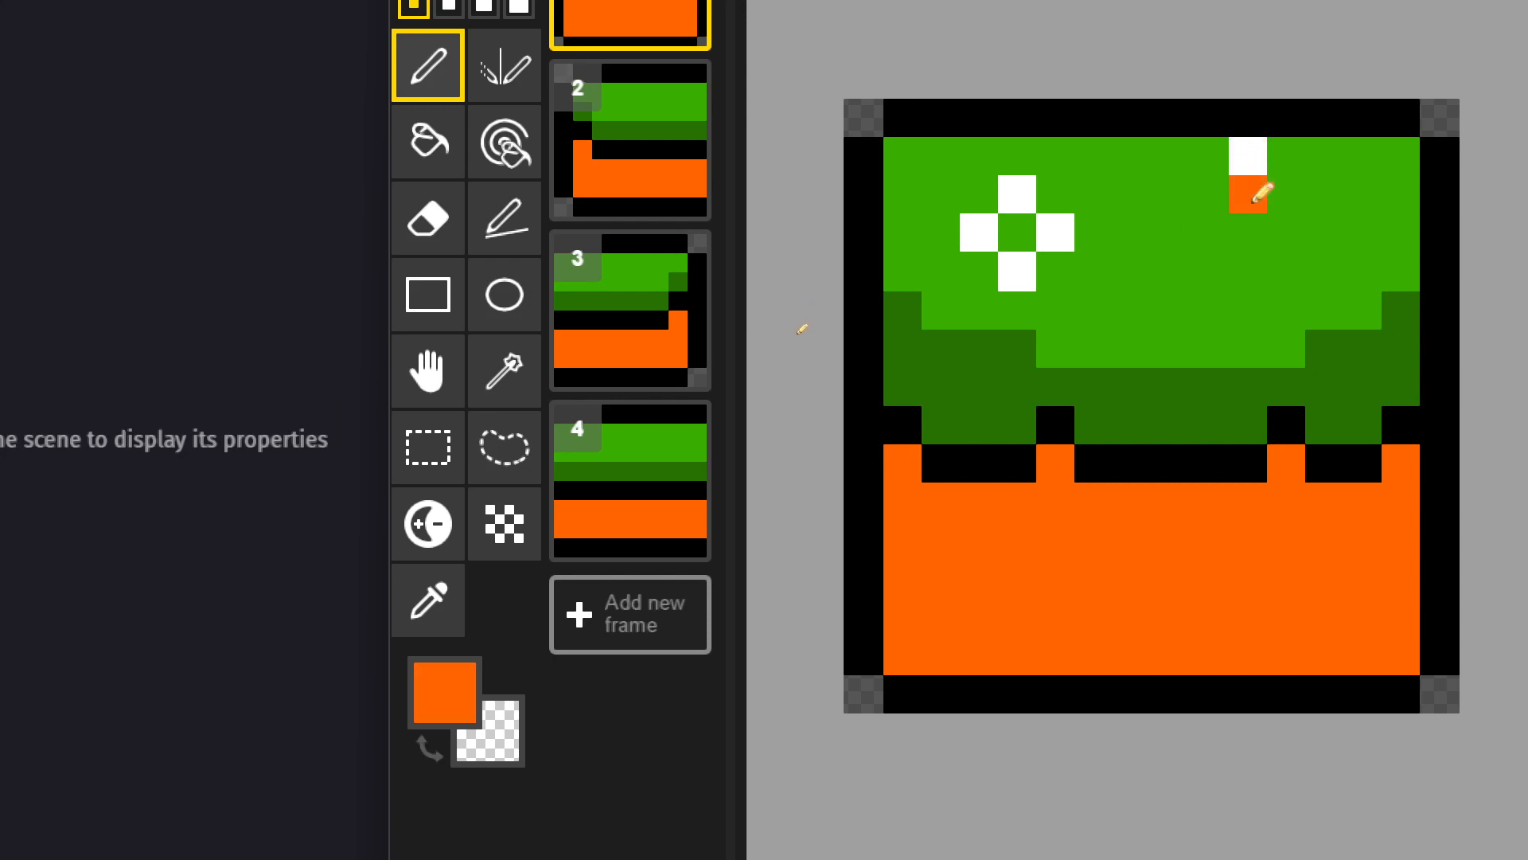
key(1)
key(2)
click(1286, 194)
key(3)
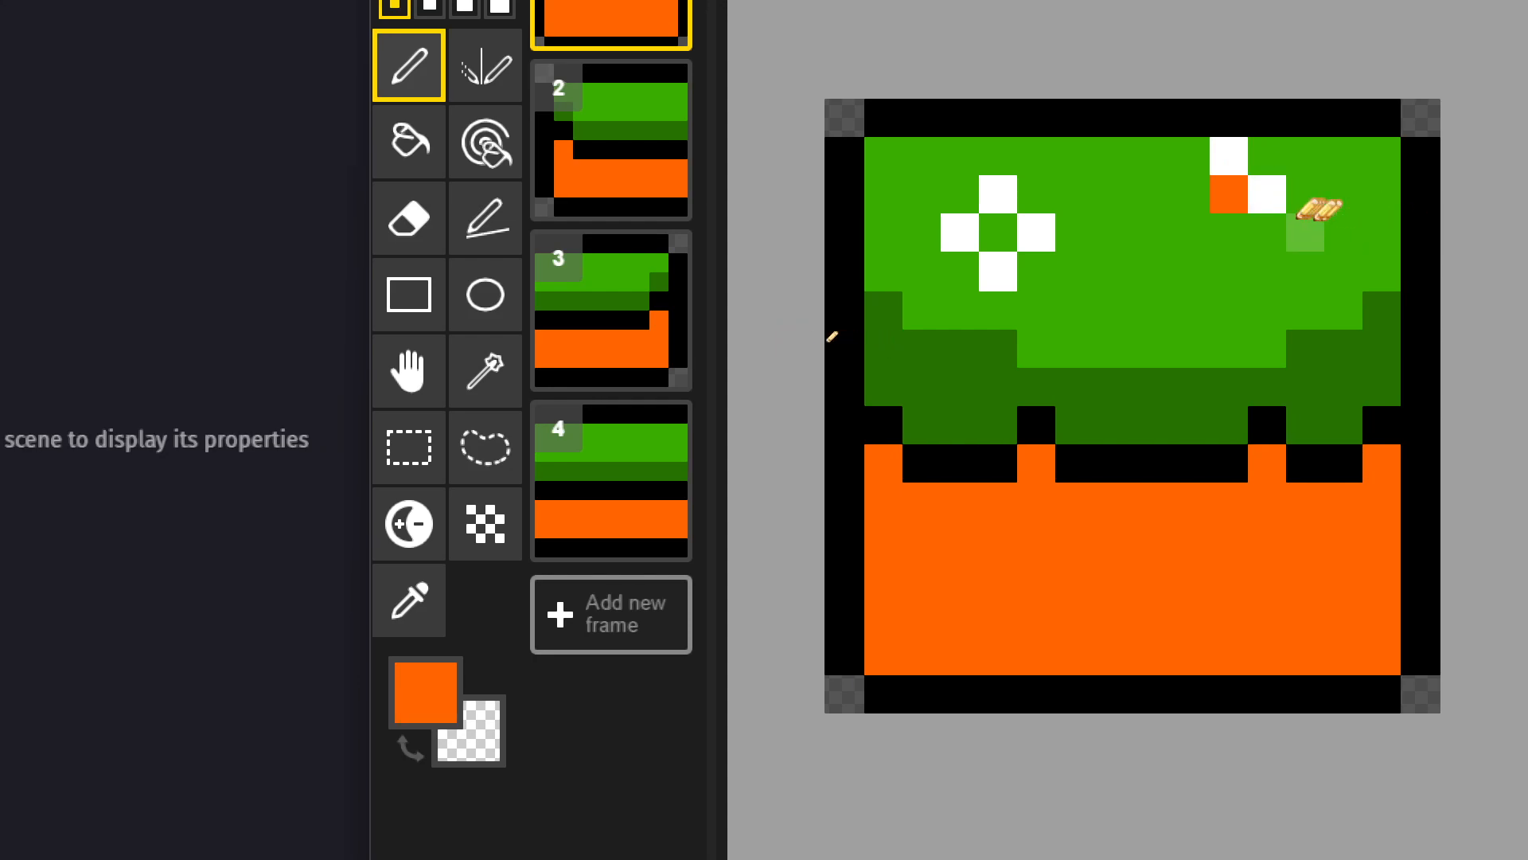
key(2)
click(1229, 233)
click(1200, 203)
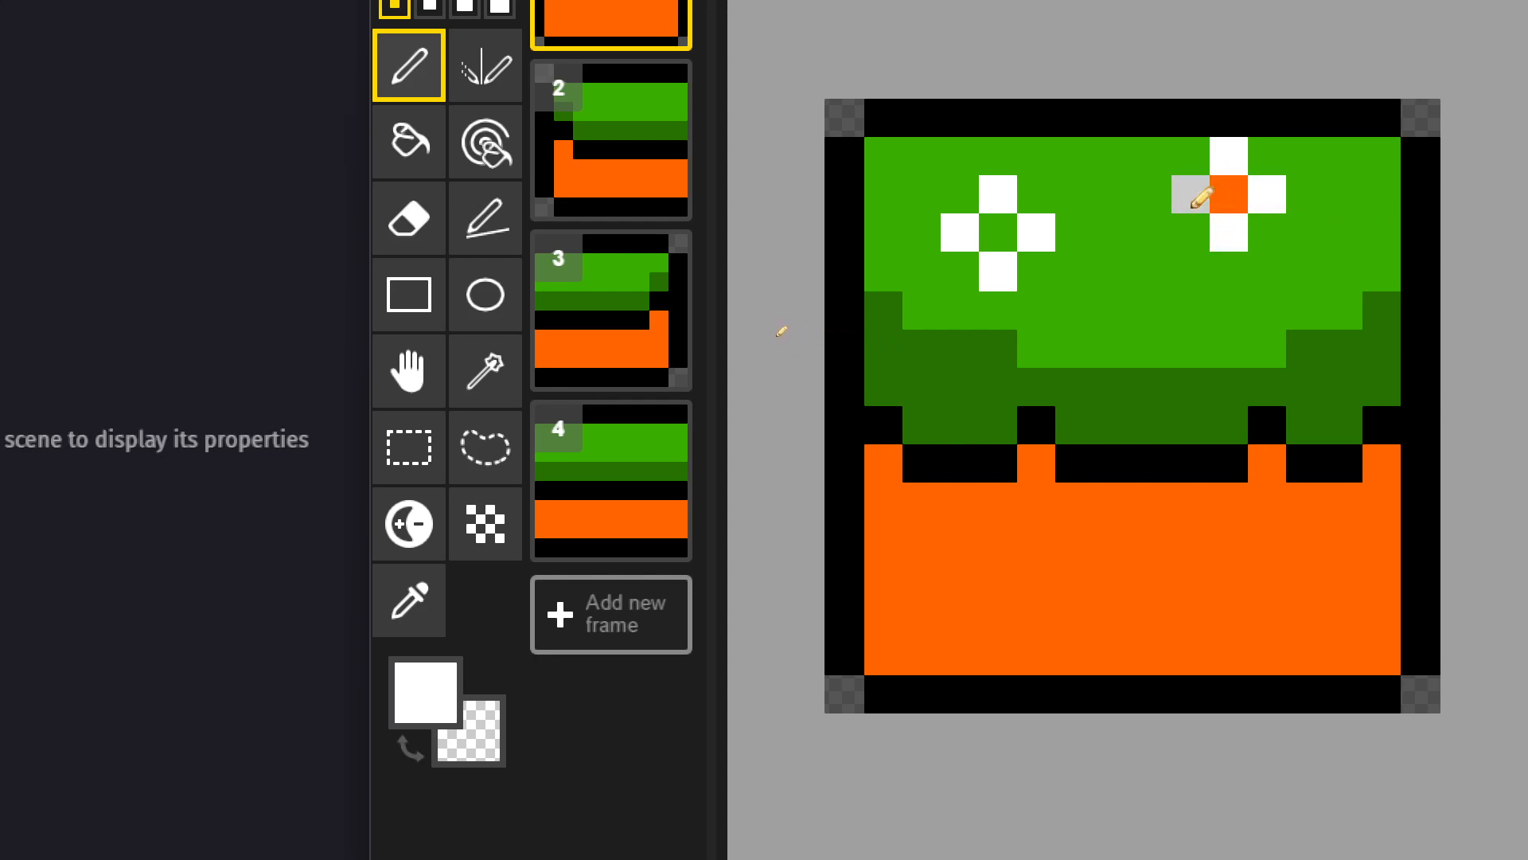
- Paint the left flower's centre pixel orange, restoring the stray white pixel beside its petals to bright green
click(977, 258)
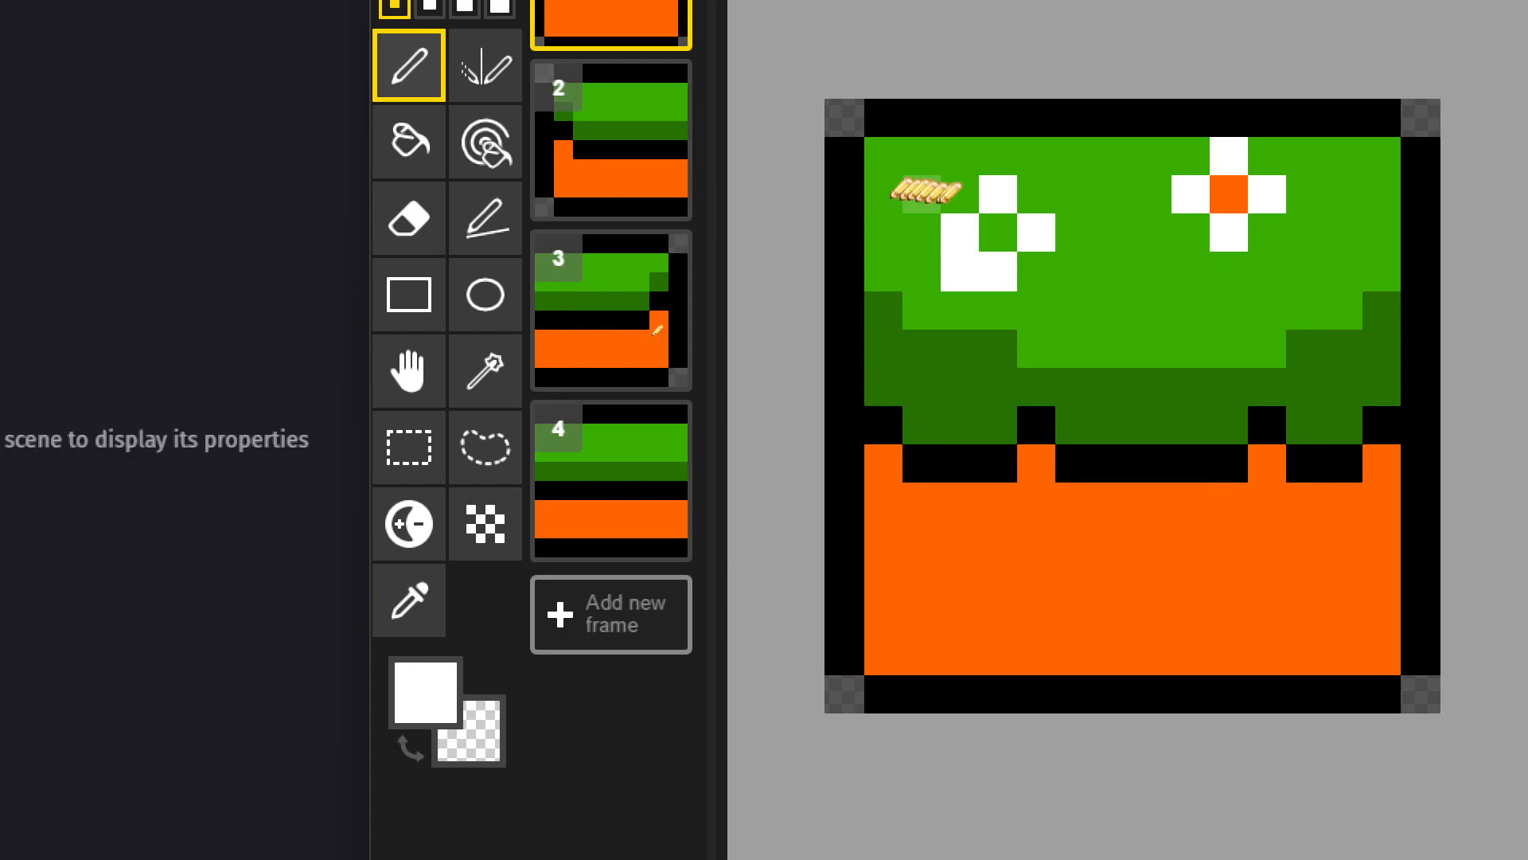
click(963, 227)
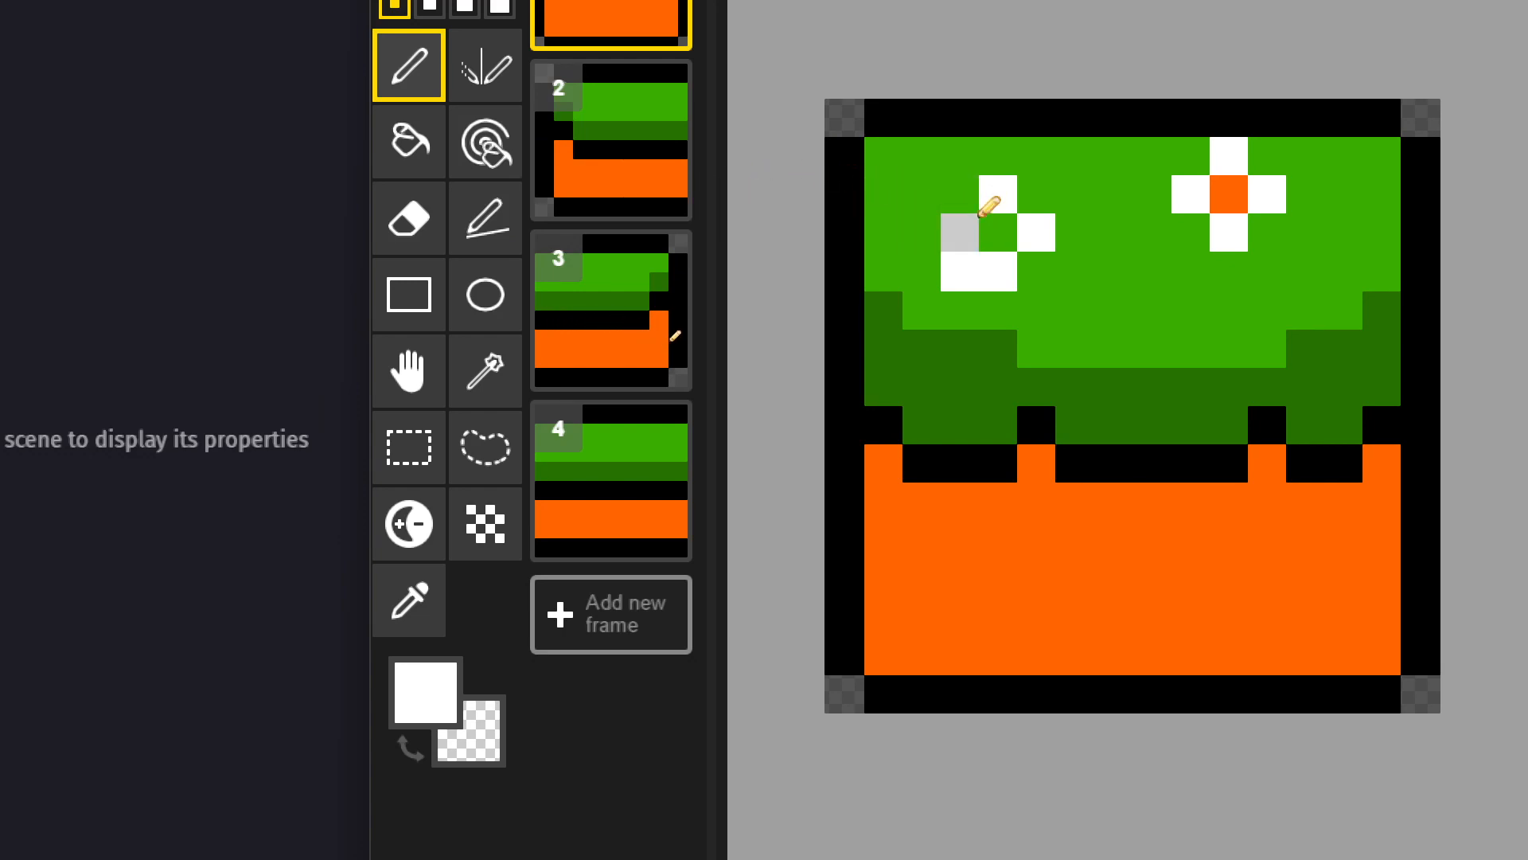
alt+click(960, 257)
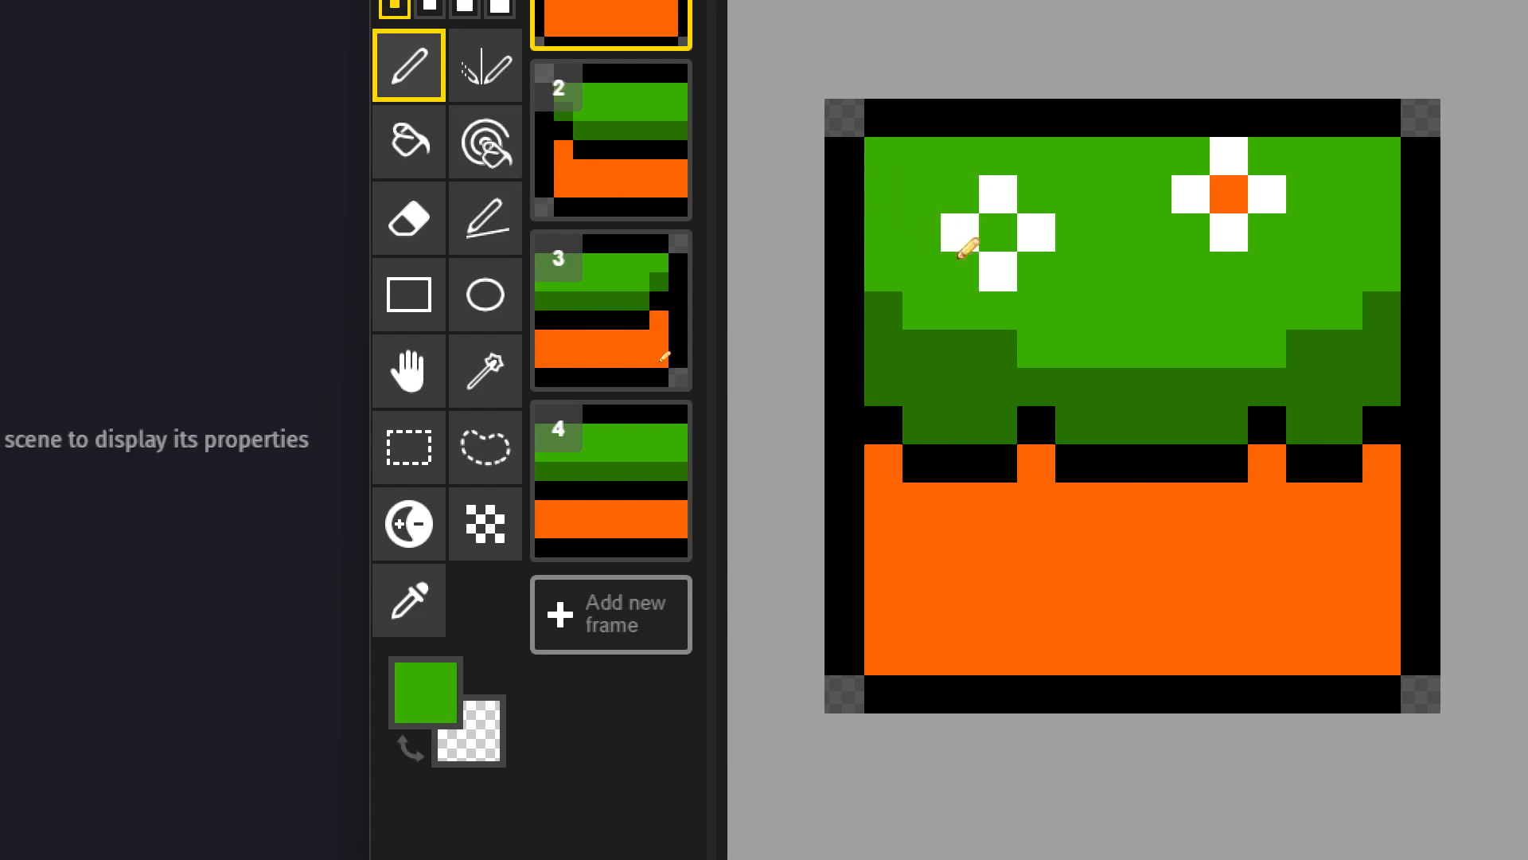
click(998, 232)
- Examine the flowered grass tile at small and large zoom levels
scroll(1065, 328, down, 1)
scroll(1070, 326, down, 4)
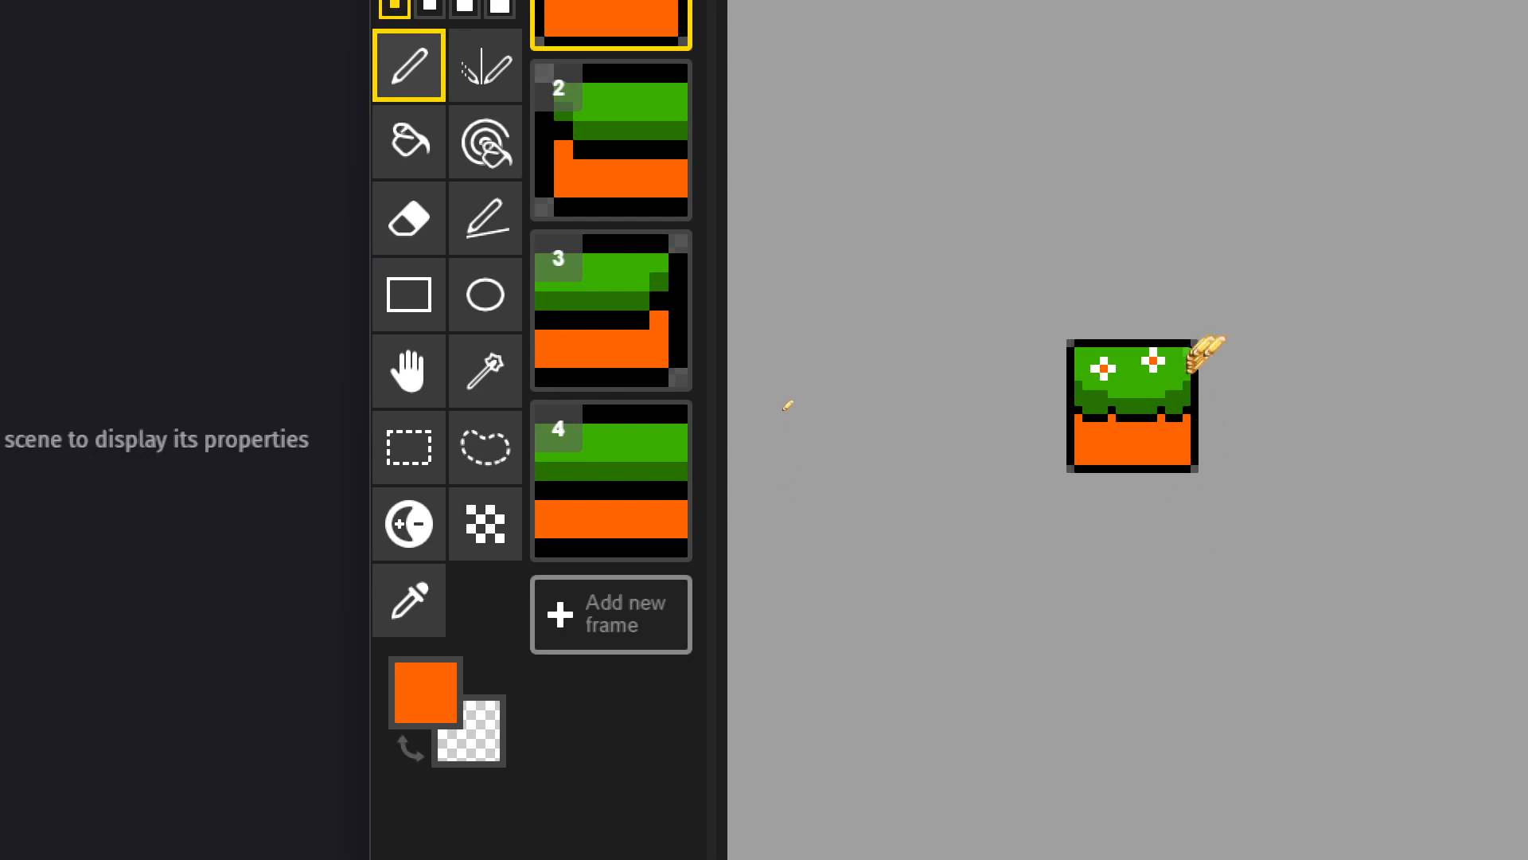
scroll(1273, 430, up, 3)
scroll(1238, 422, up, 1)
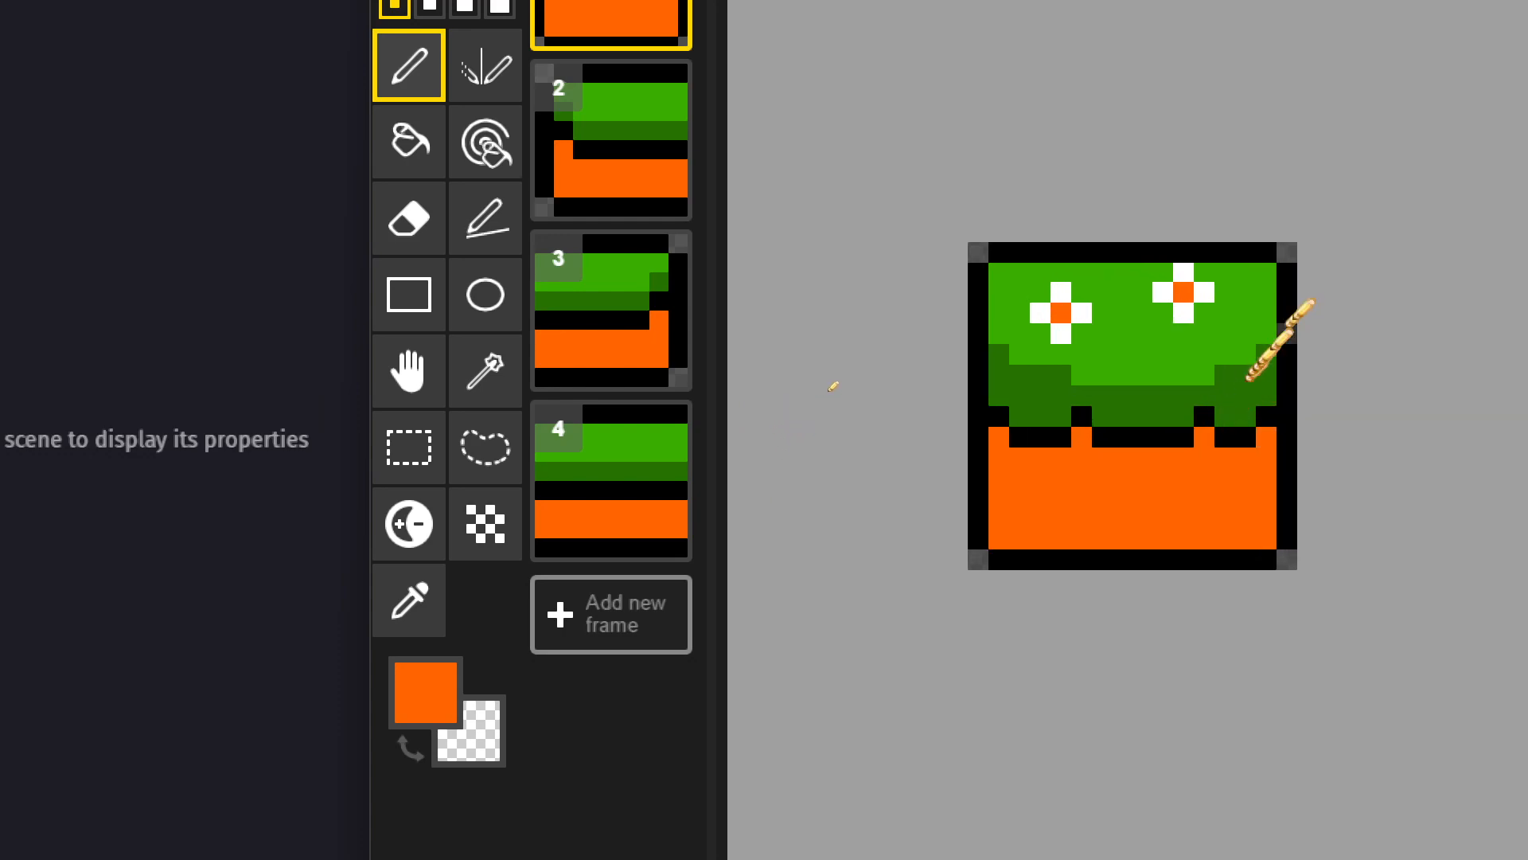
scroll(1226, 406, down, 3)
scroll(1224, 416, down, 2)
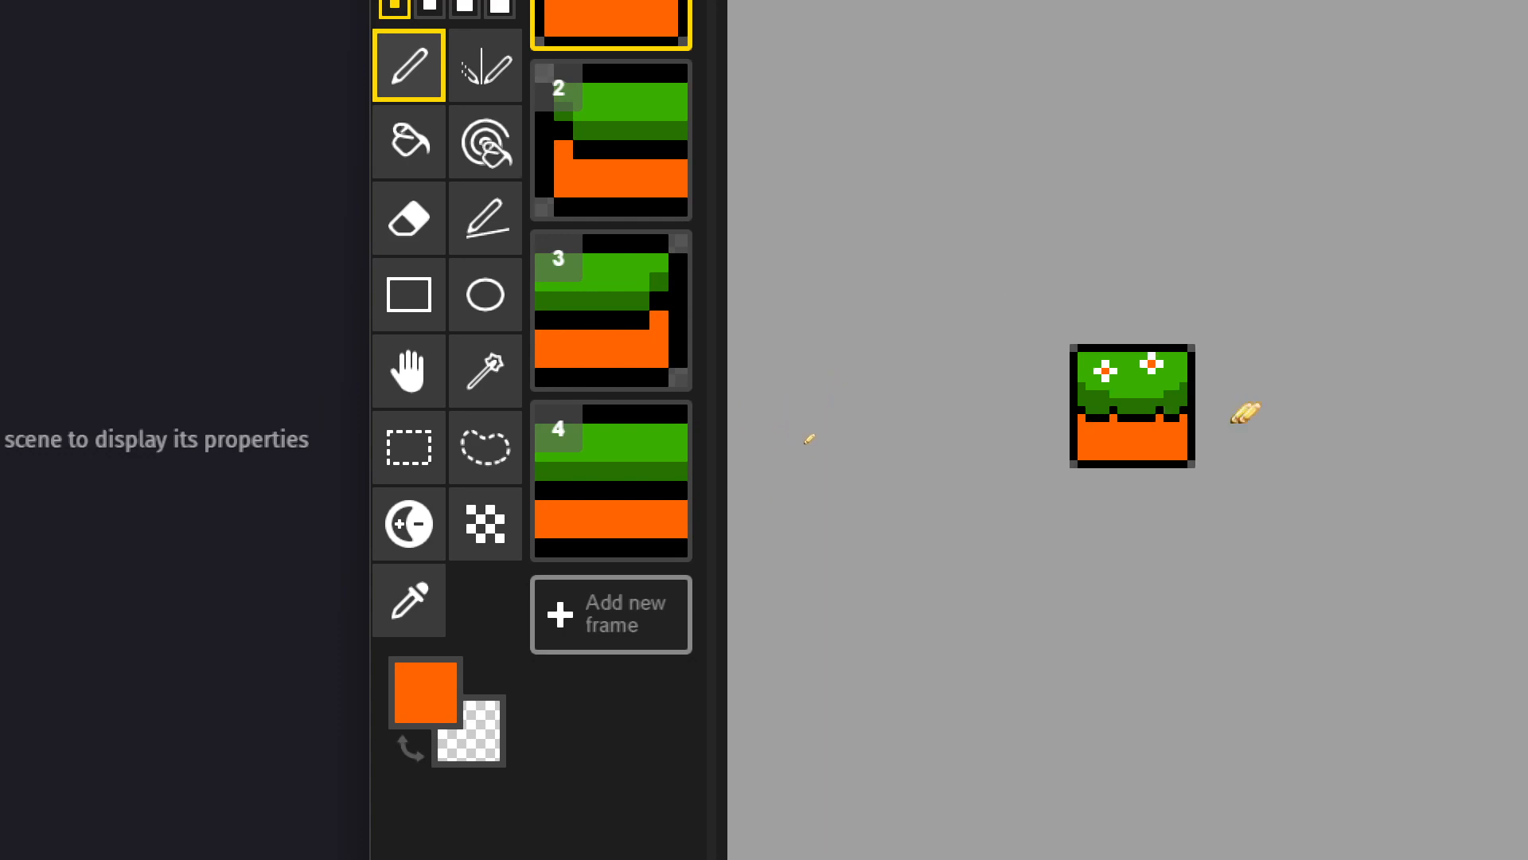
scroll(963, 447, up, 3)
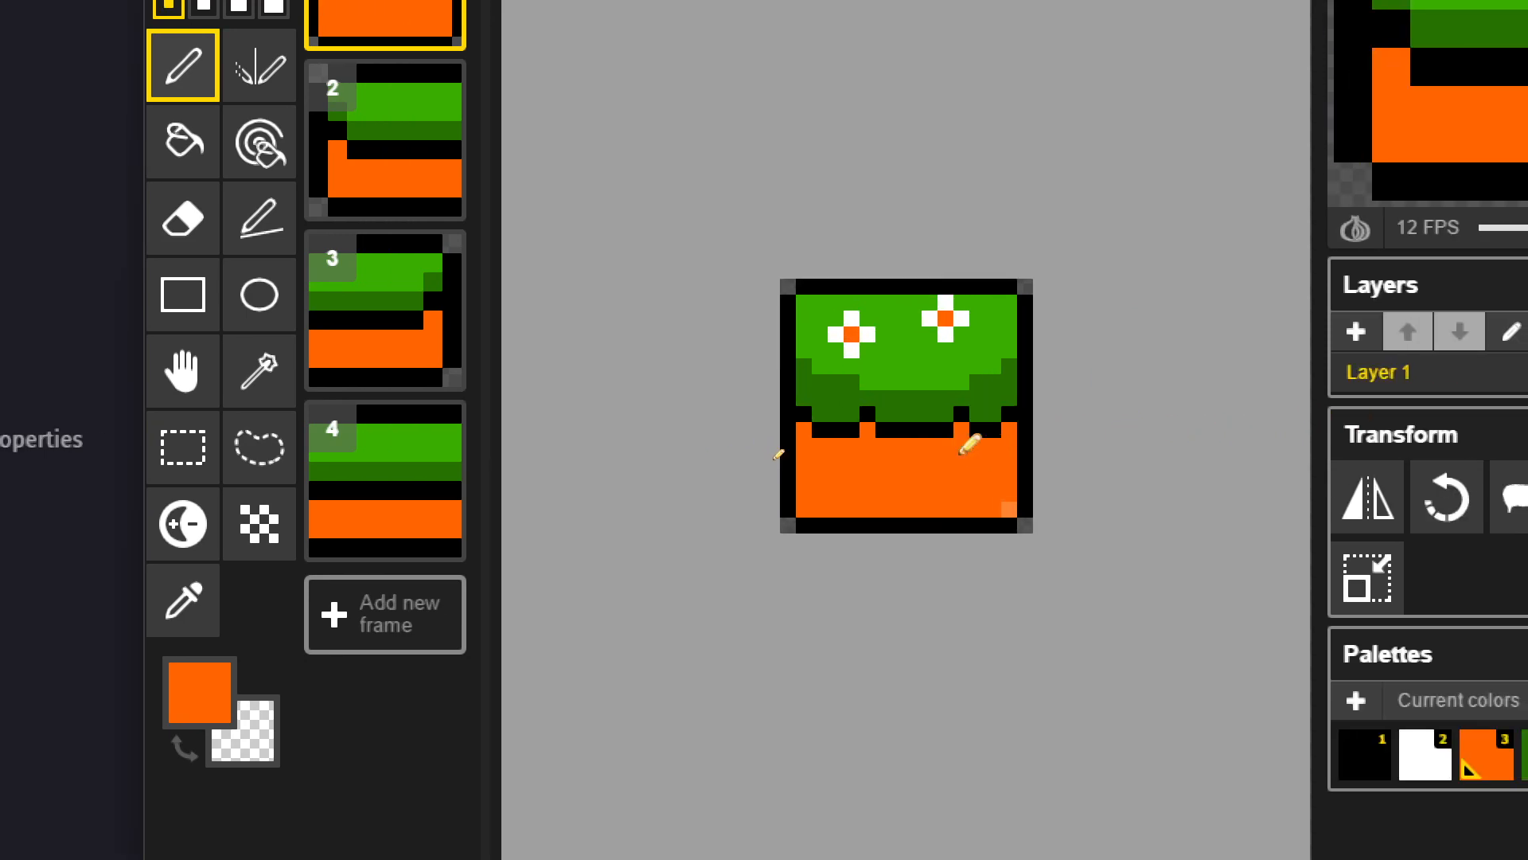
scroll(895, 487, up, 1)
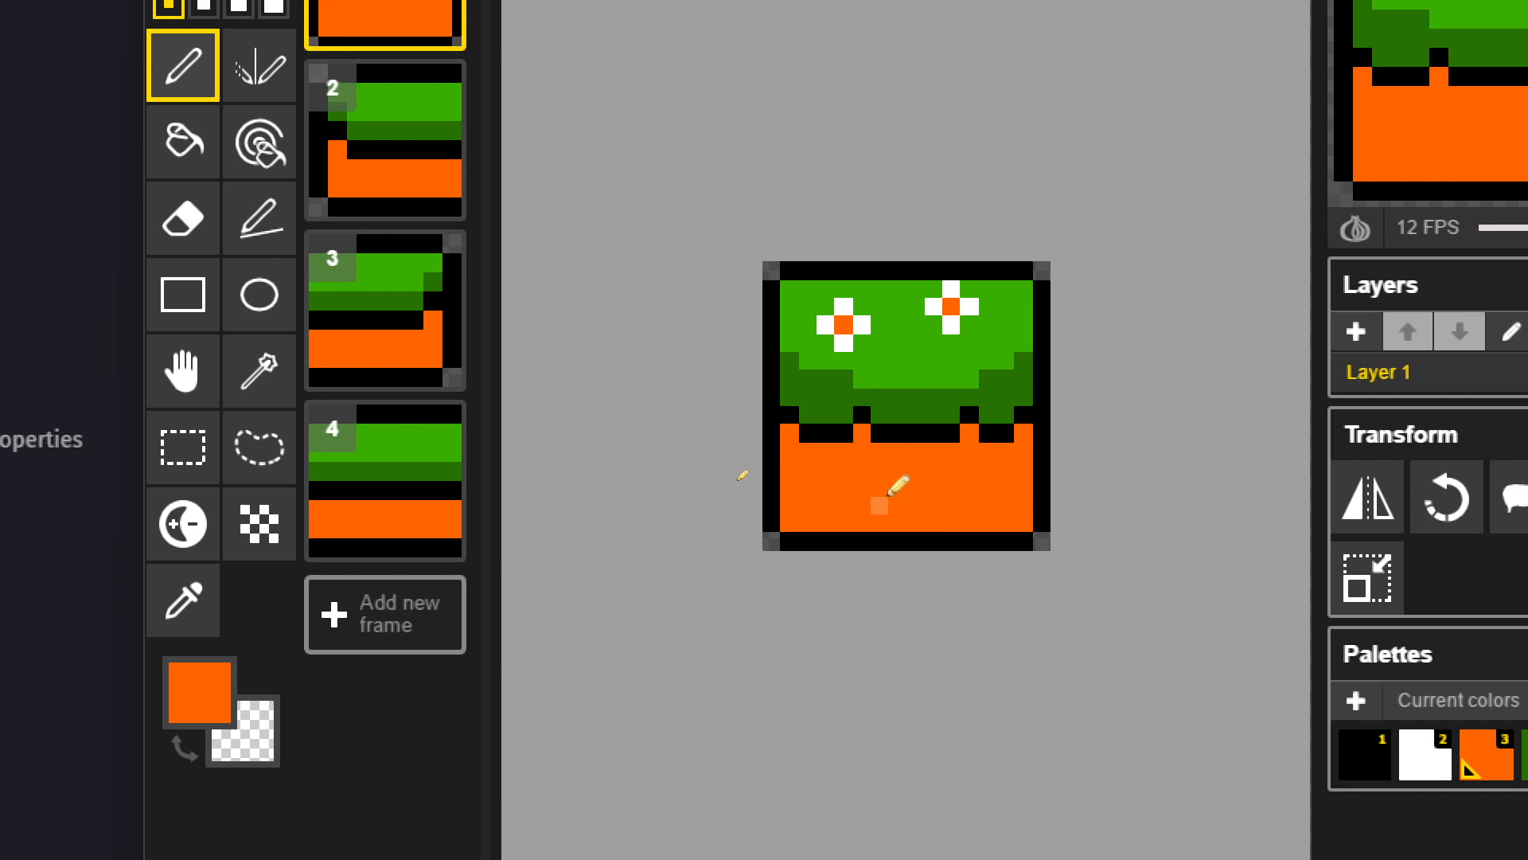
- Check how the flowered 16x16 tile reads when shrunk and enlarged, finishing on the second frame
scroll(890, 494, up, 1)
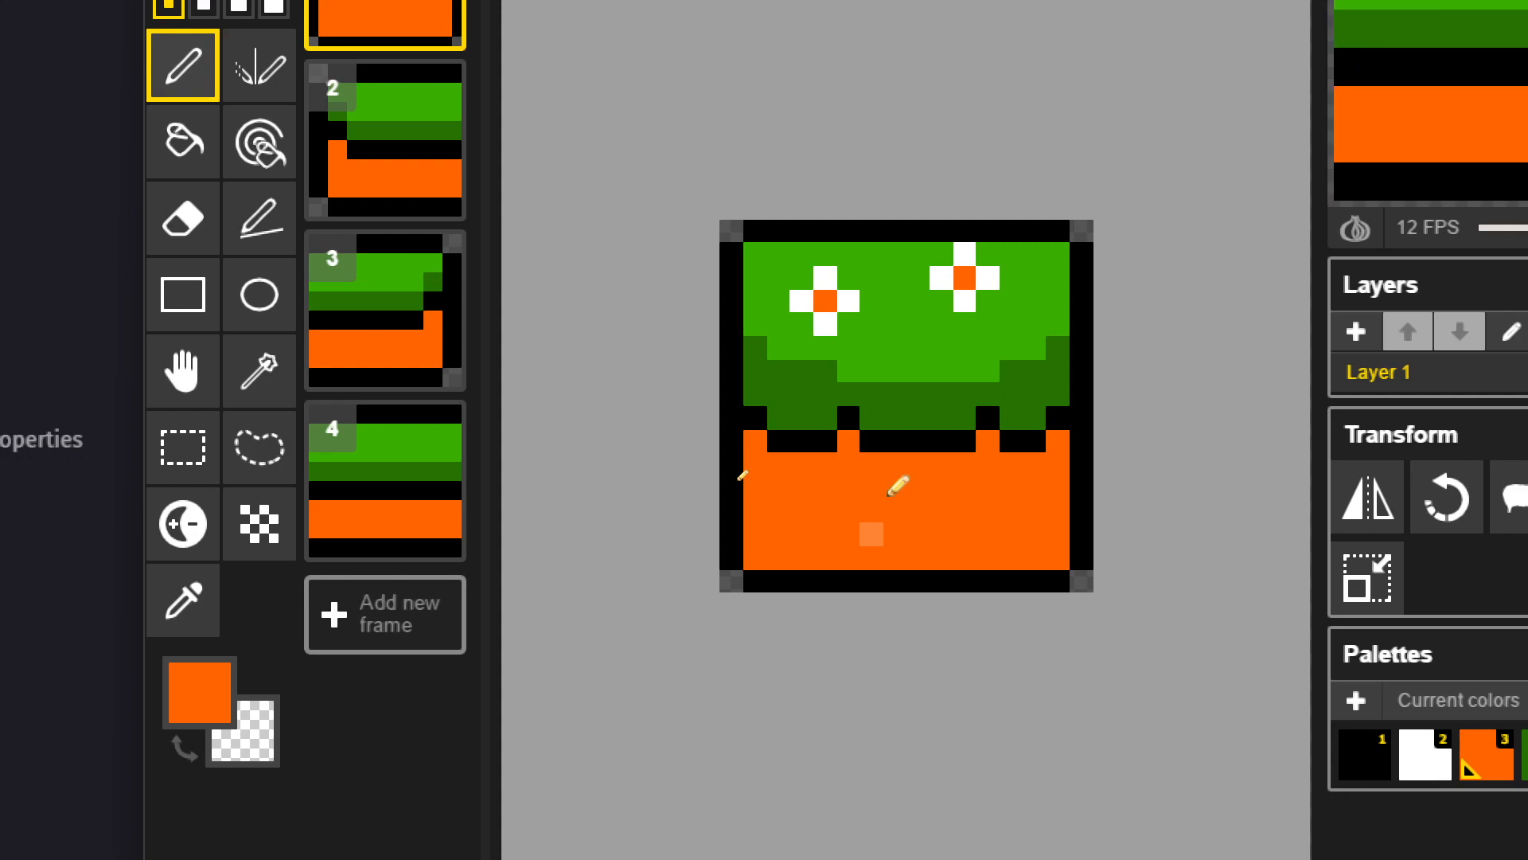
scroll(898, 485, down, 5)
scroll(889, 498, down, 3)
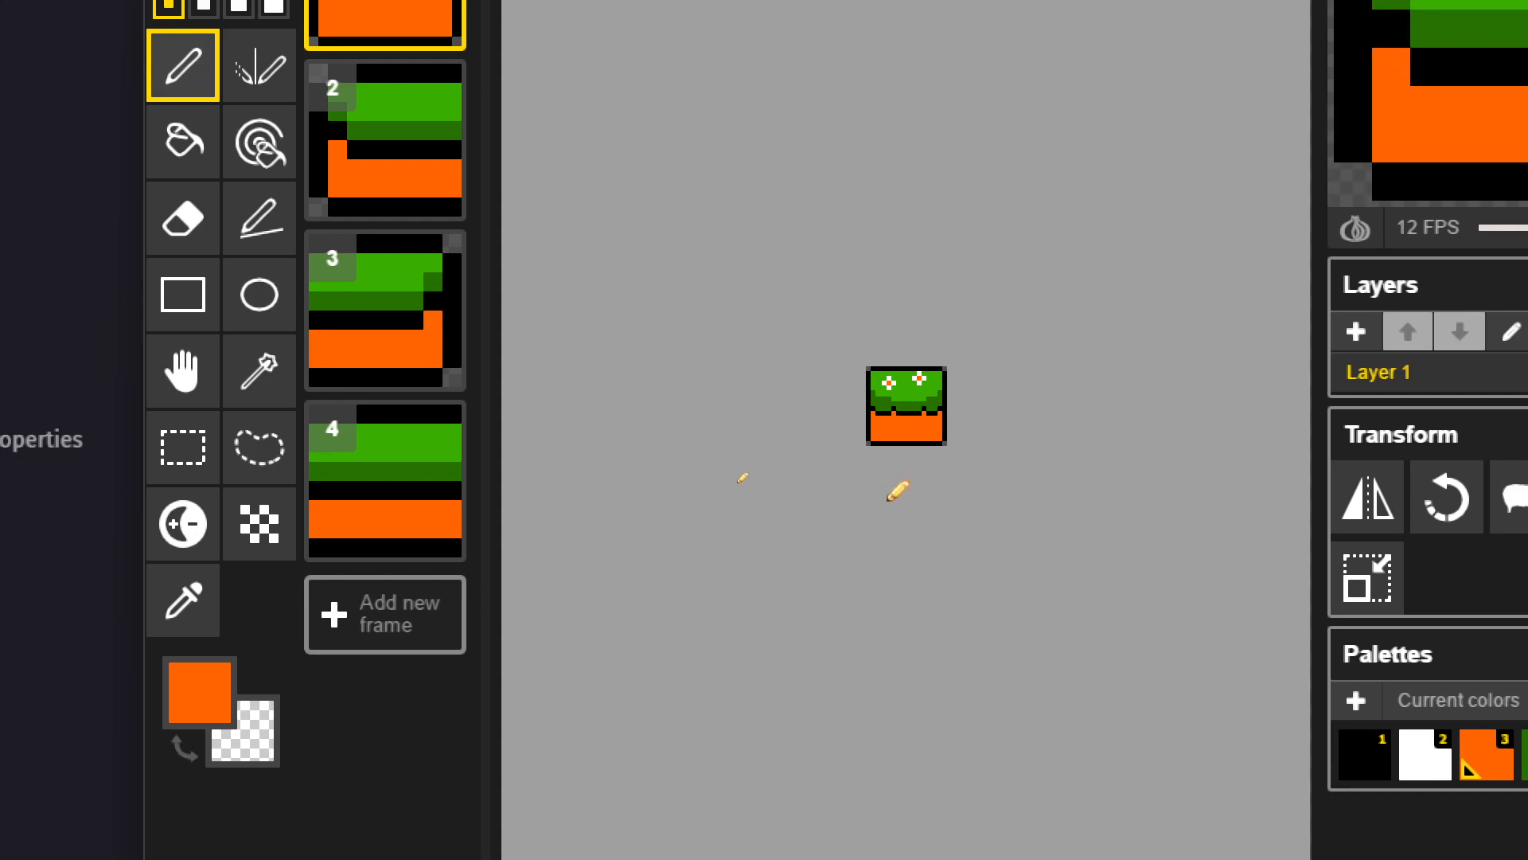
scroll(890, 498, up, 1)
scroll(890, 498, up, 5)
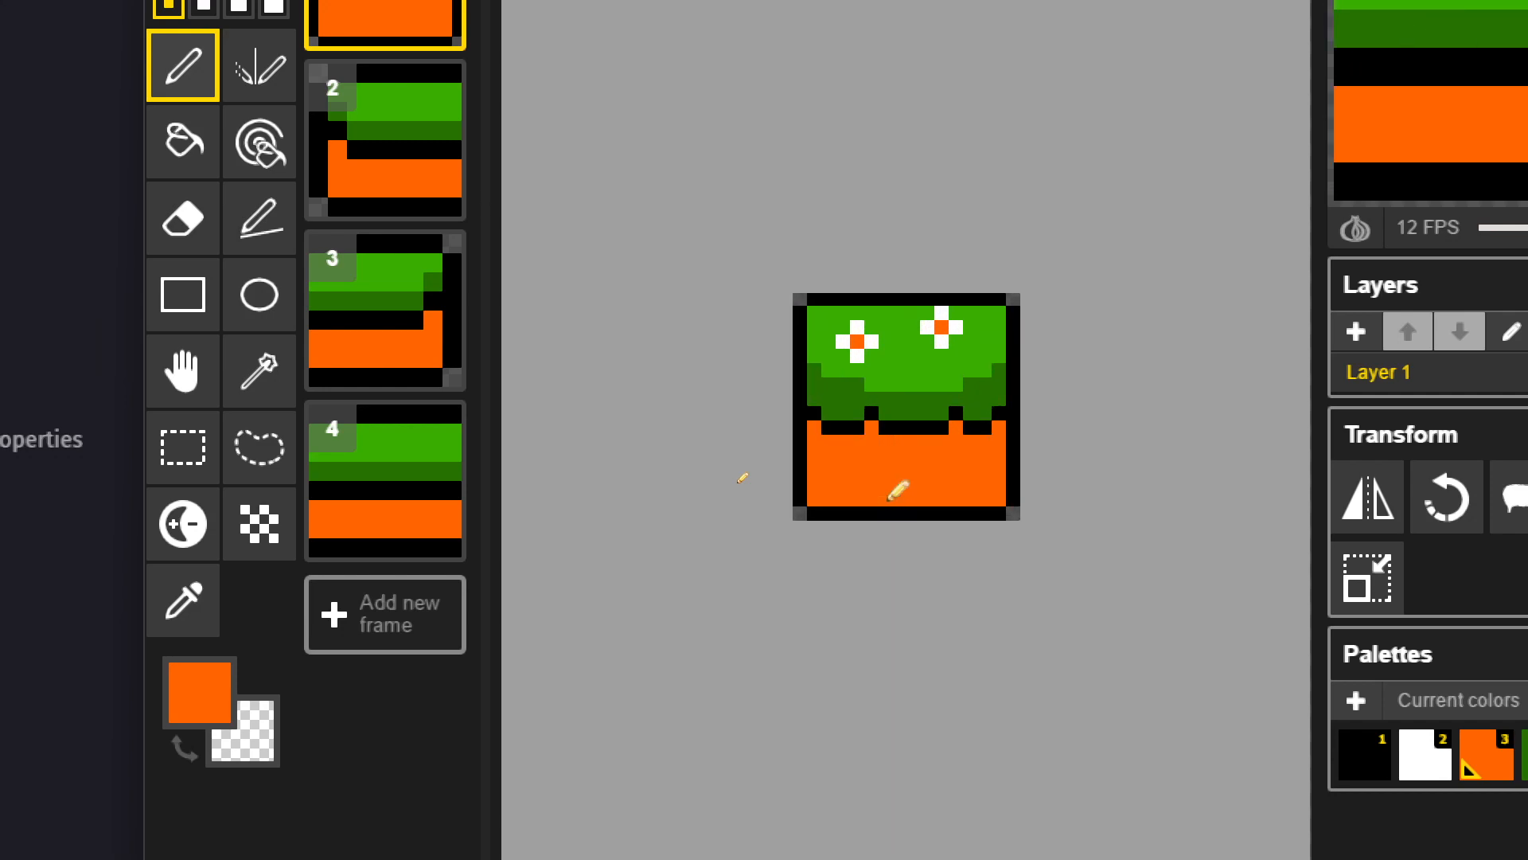
key(Down)
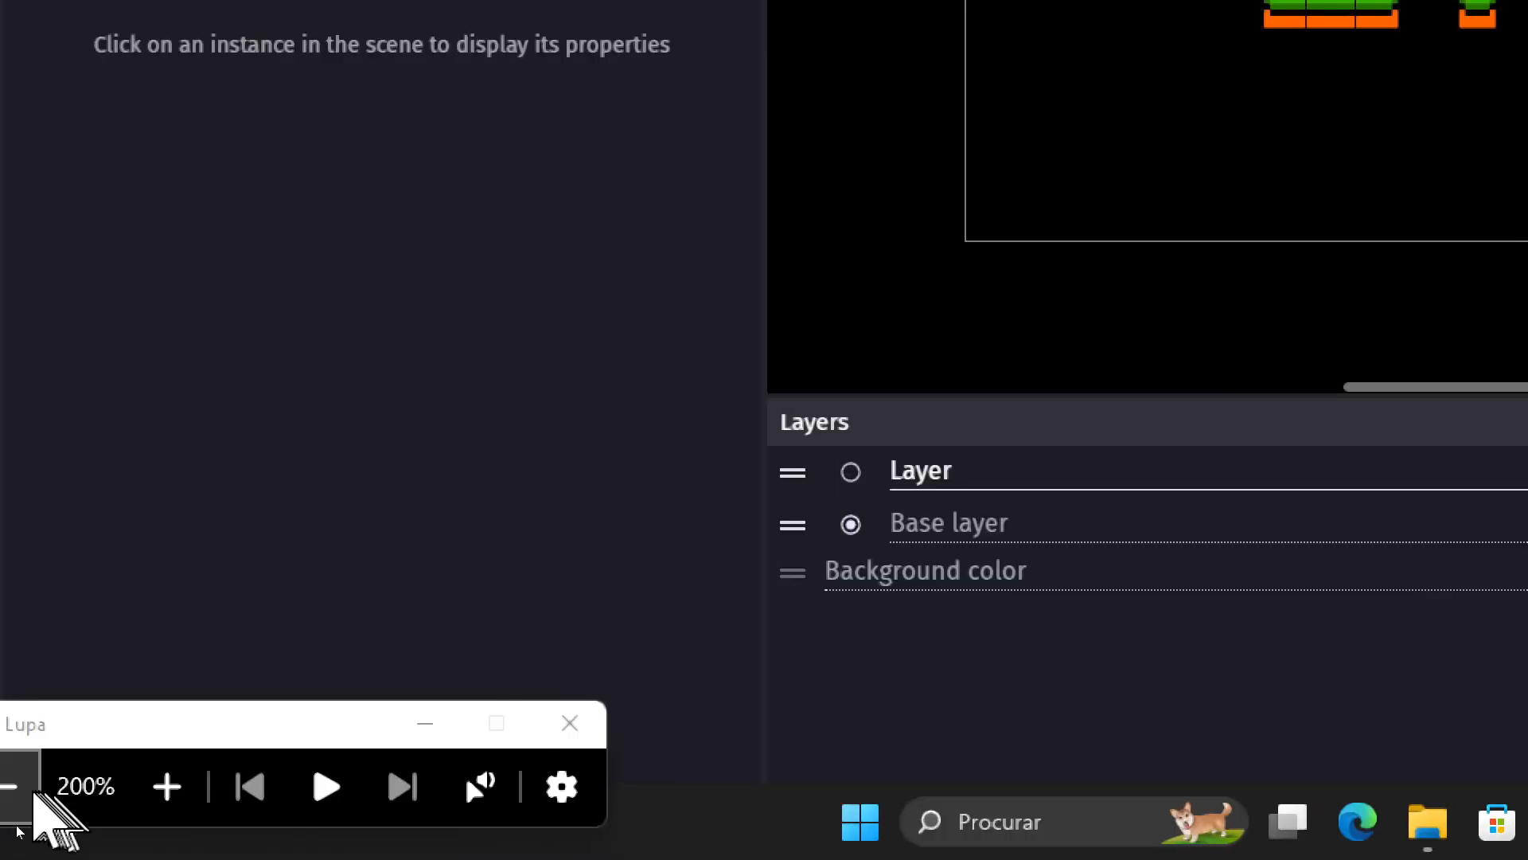
- Switch to GDevelop, inspect the platforms in the maximised Just Testing Stuff preview, and close the preview
click(14, 788)
click(713, 45)
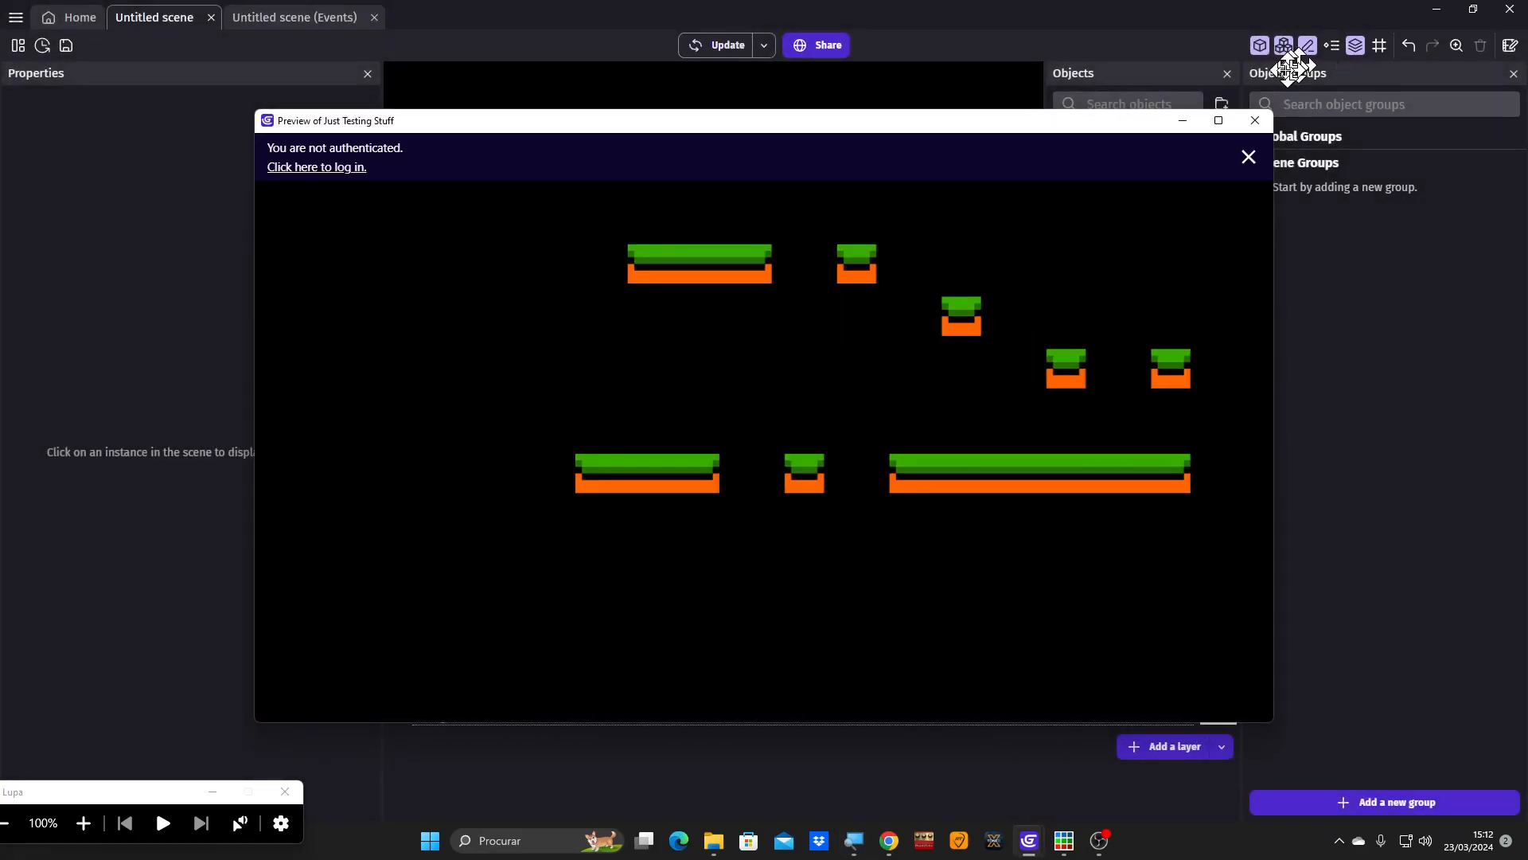
click(1219, 120)
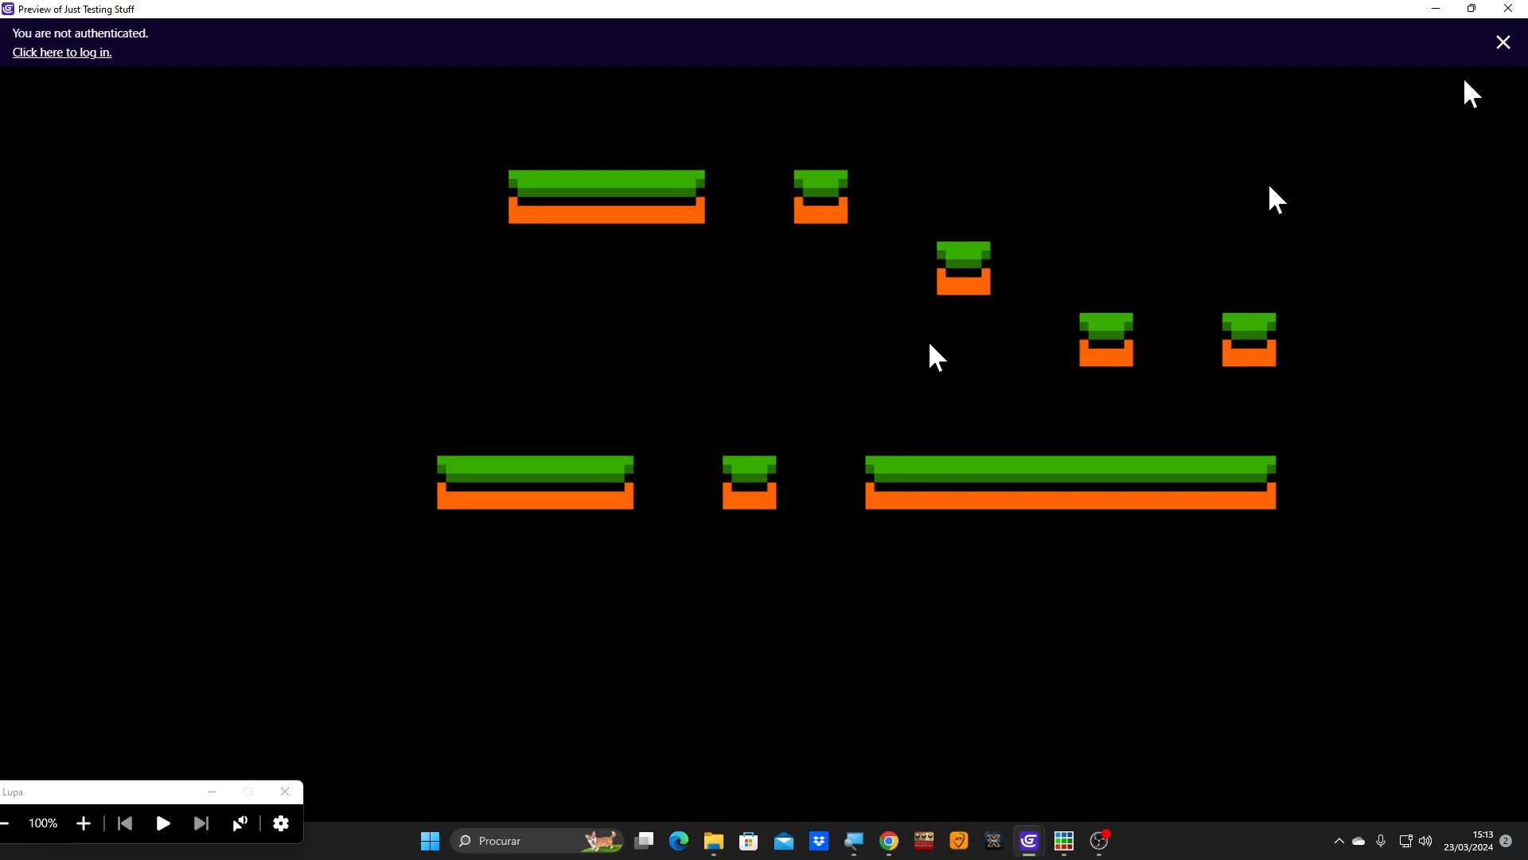
click(1508, 8)
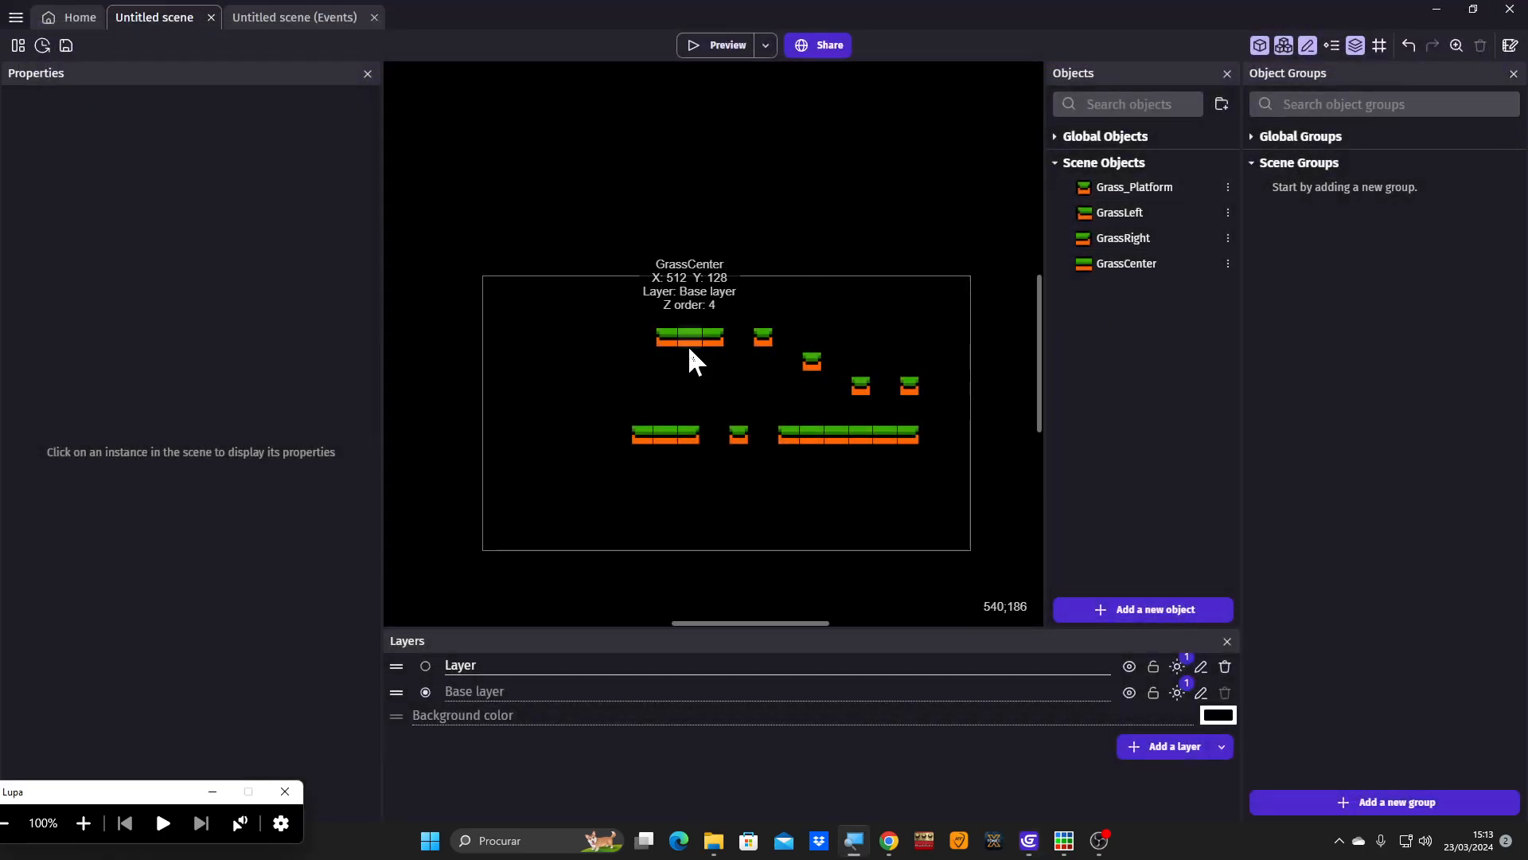
- Switch back to Piskel and compare the flowered first frame with the plain left, right and centre platform frames
key(alt+Tab)
key(Tab)
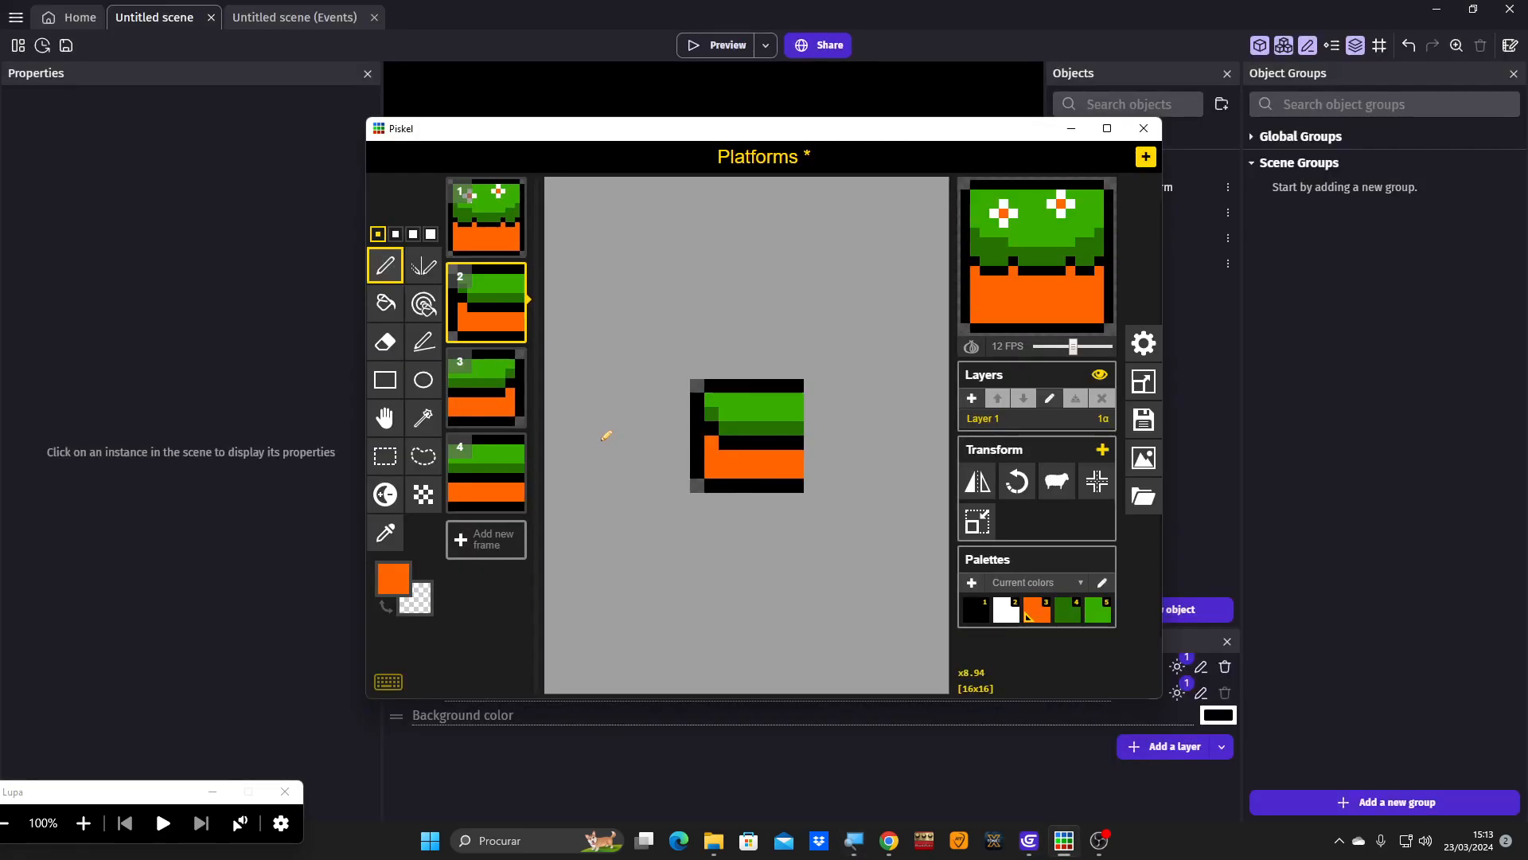
scroll(757, 451, up, 2)
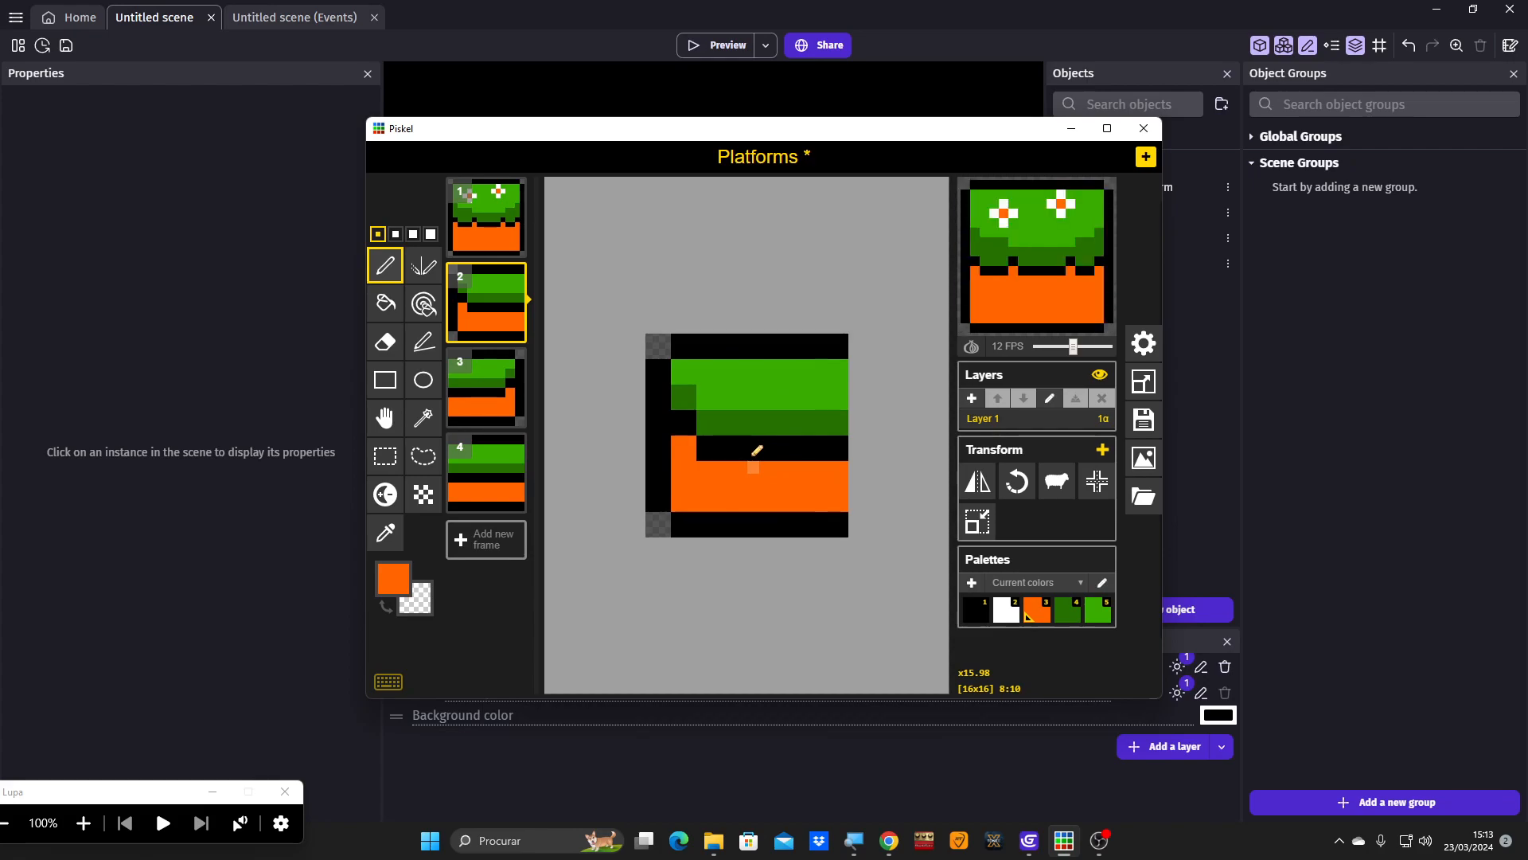
key(Down)
key(Up)
key(Up)
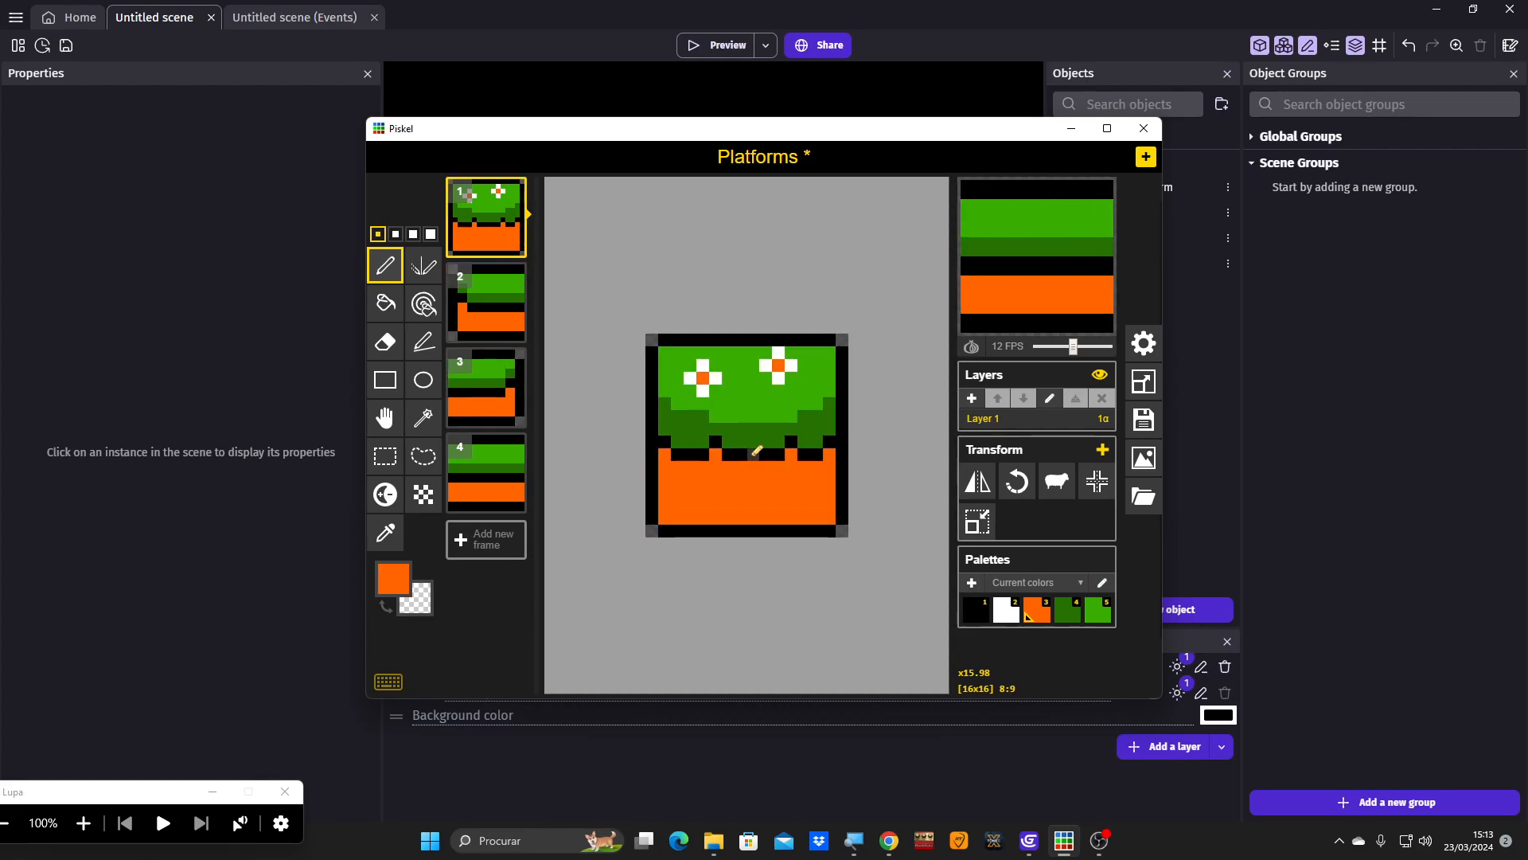
key(Down)
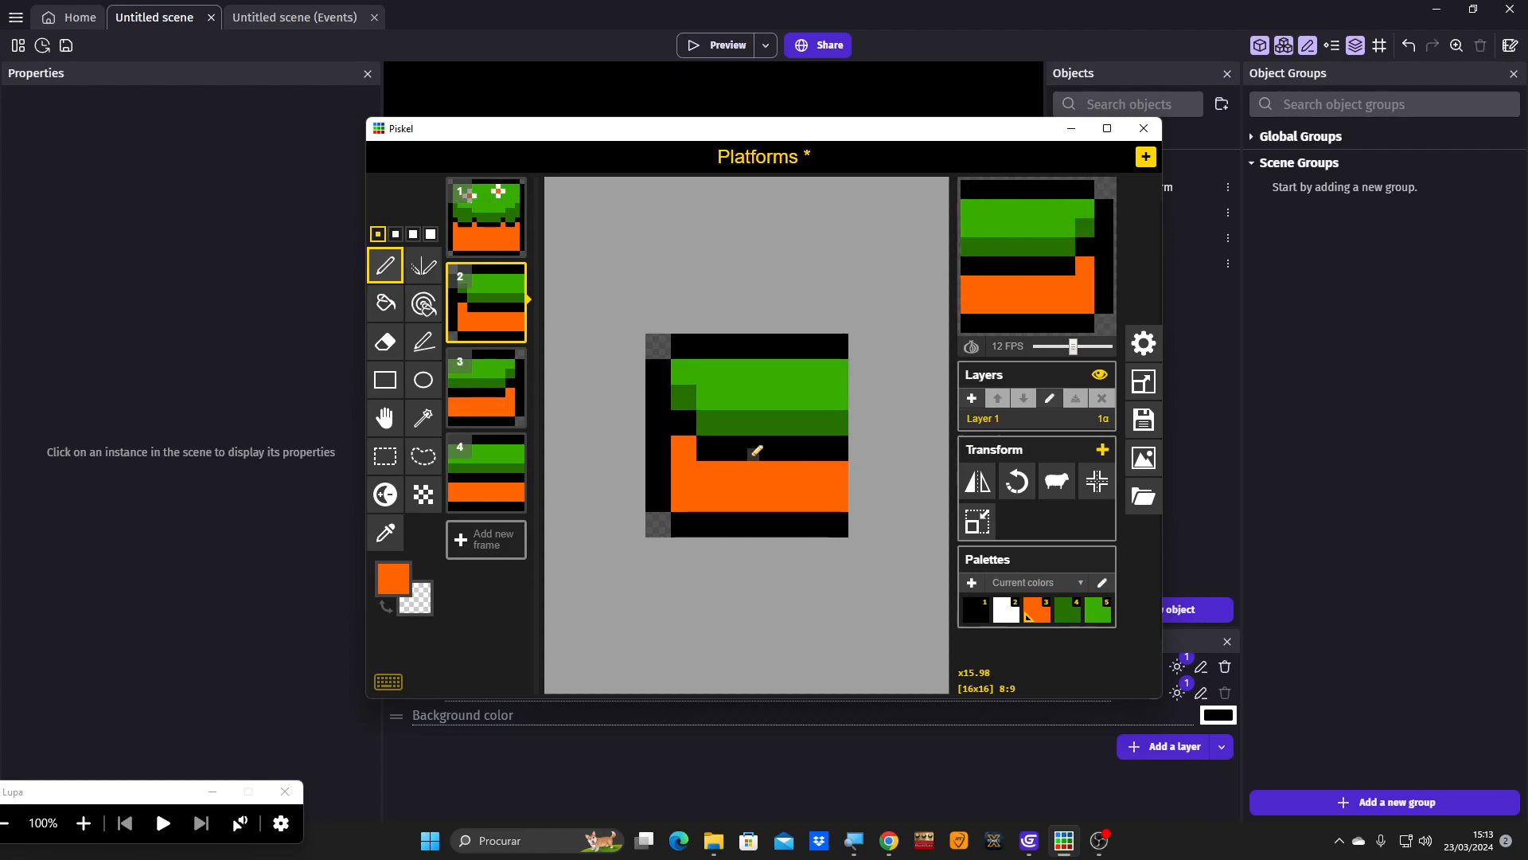
key(Up)
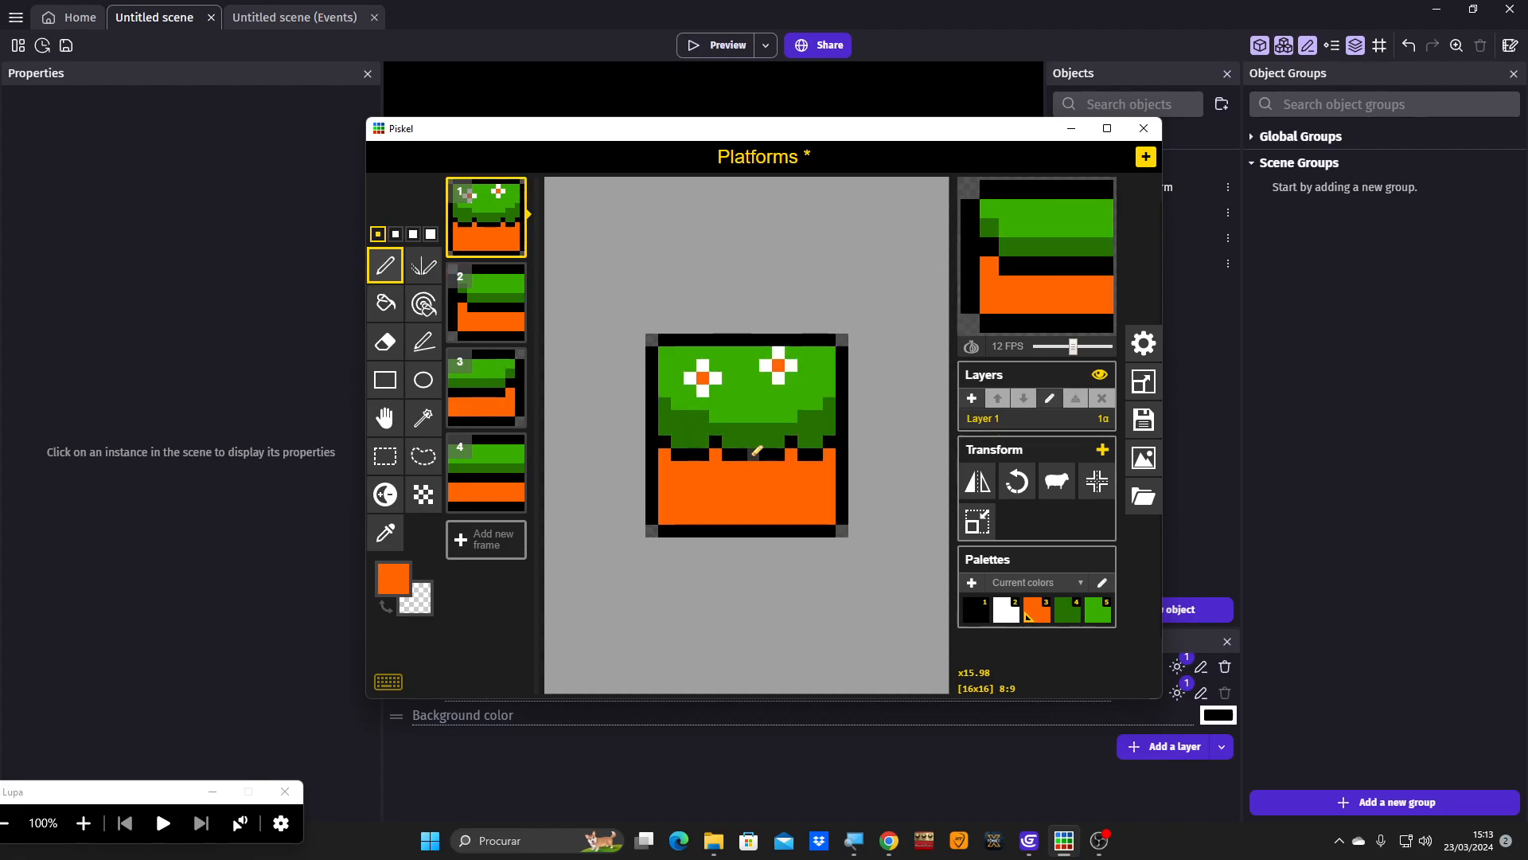
scroll(757, 451, up, 1)
scroll(757, 450, up, 2)
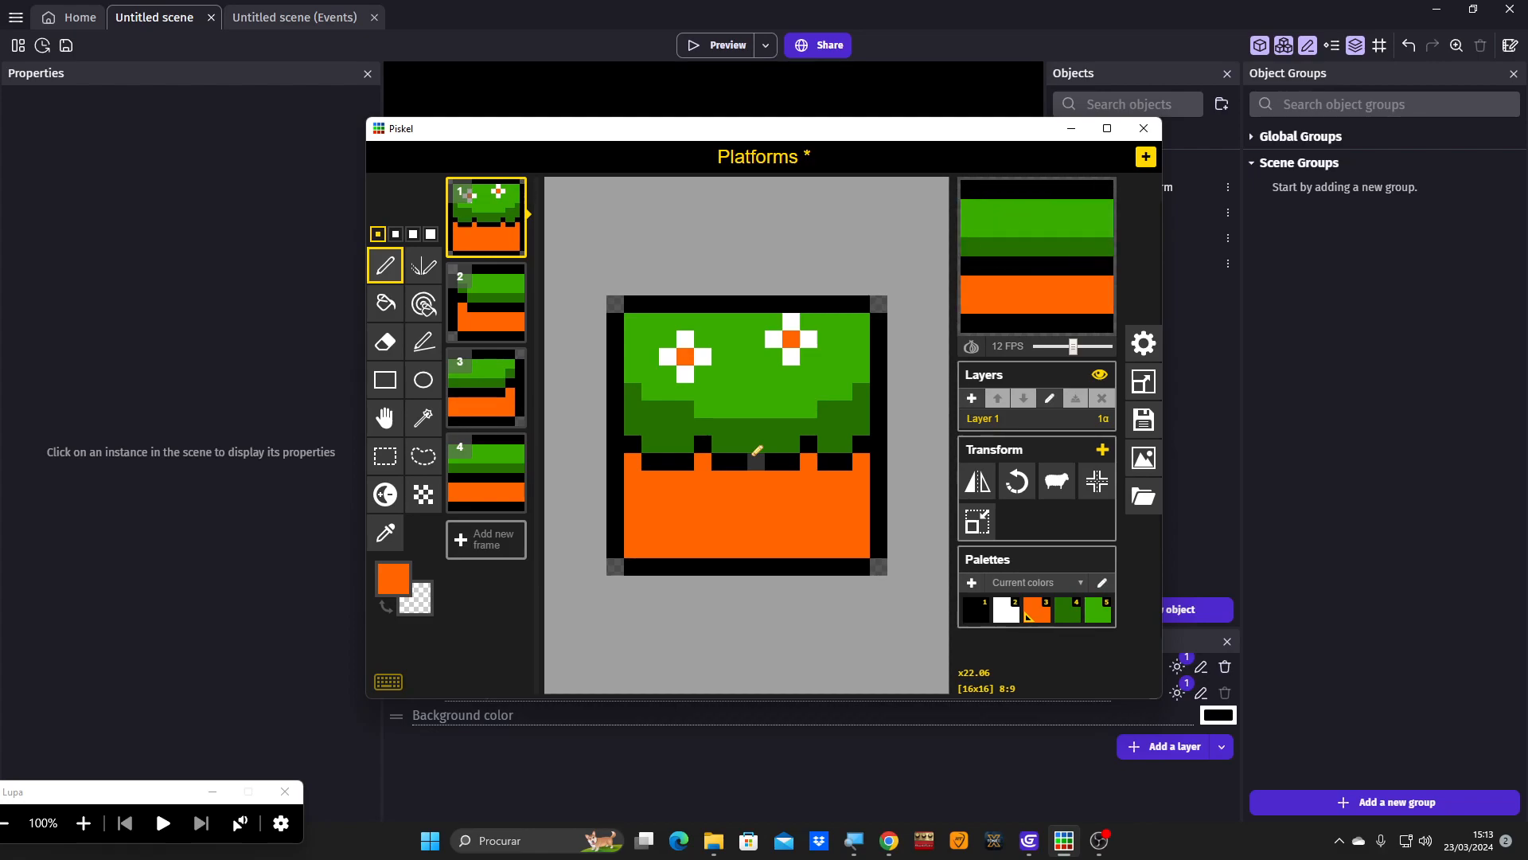
scroll(757, 451, up, 1)
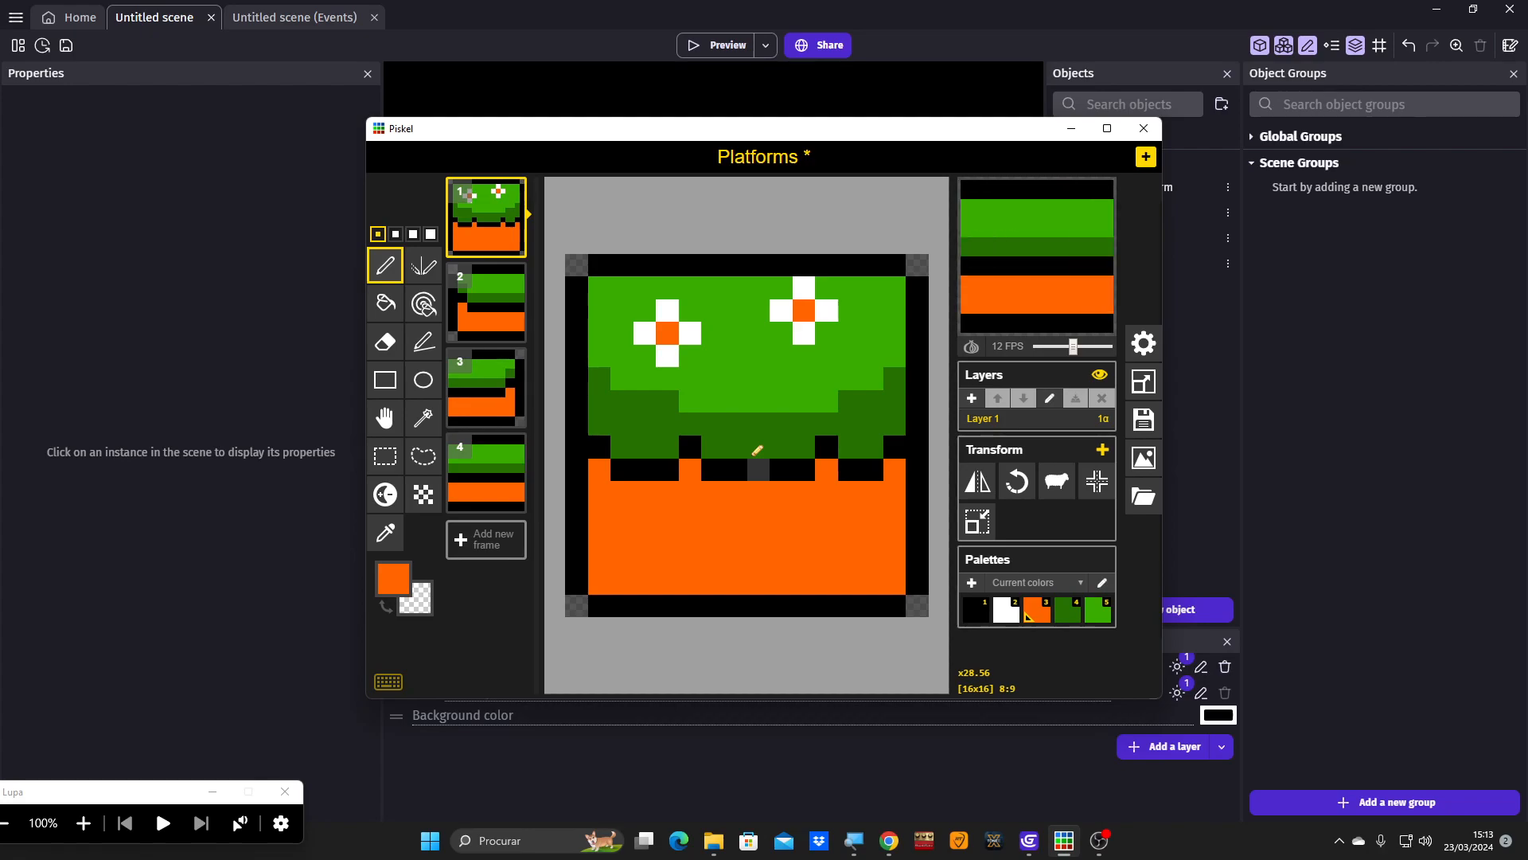
key(Down)
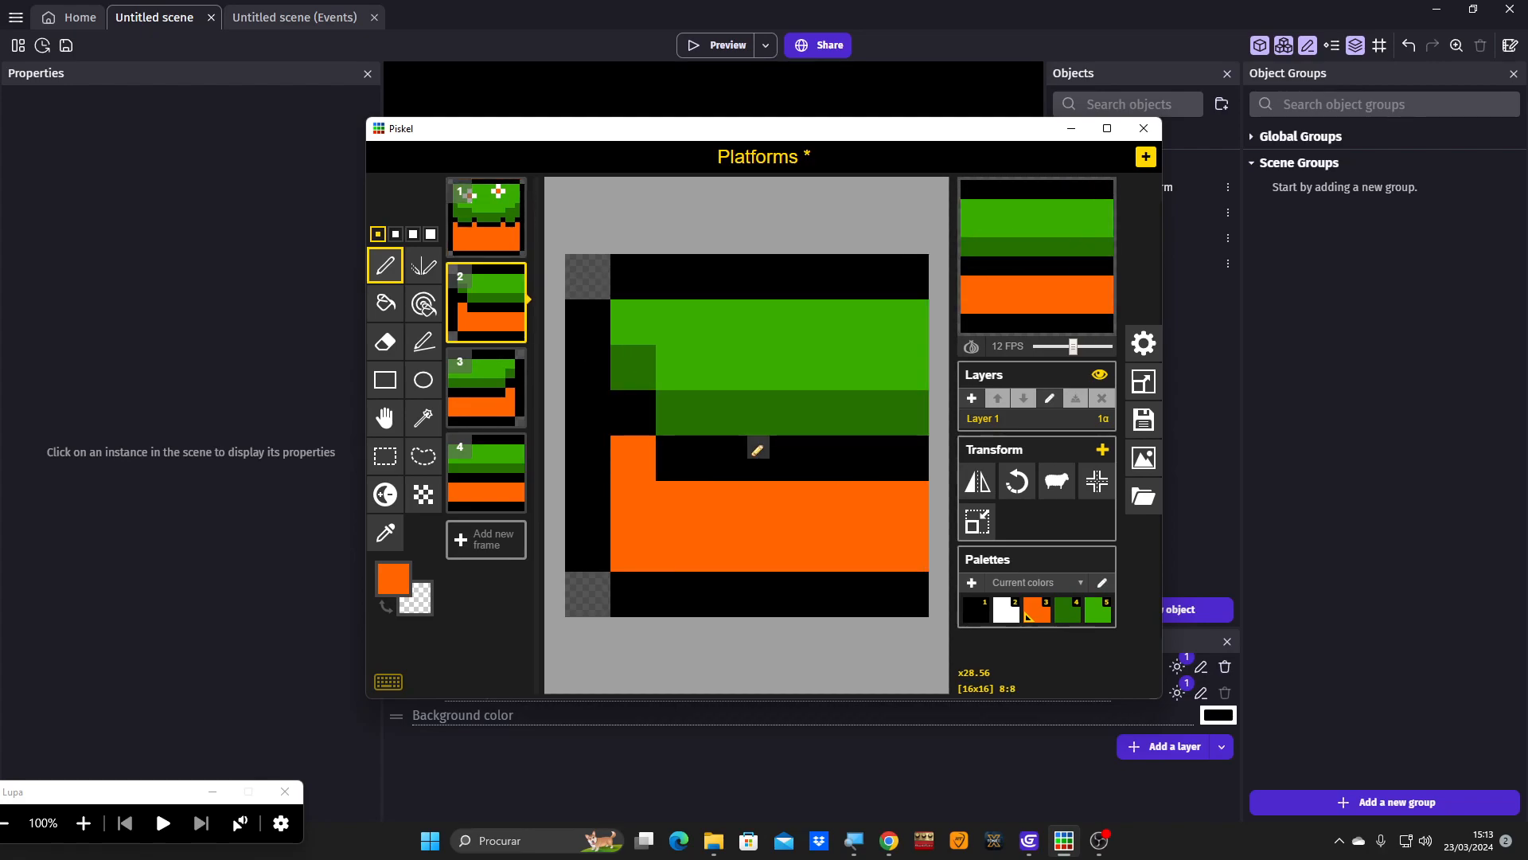
key(Down)
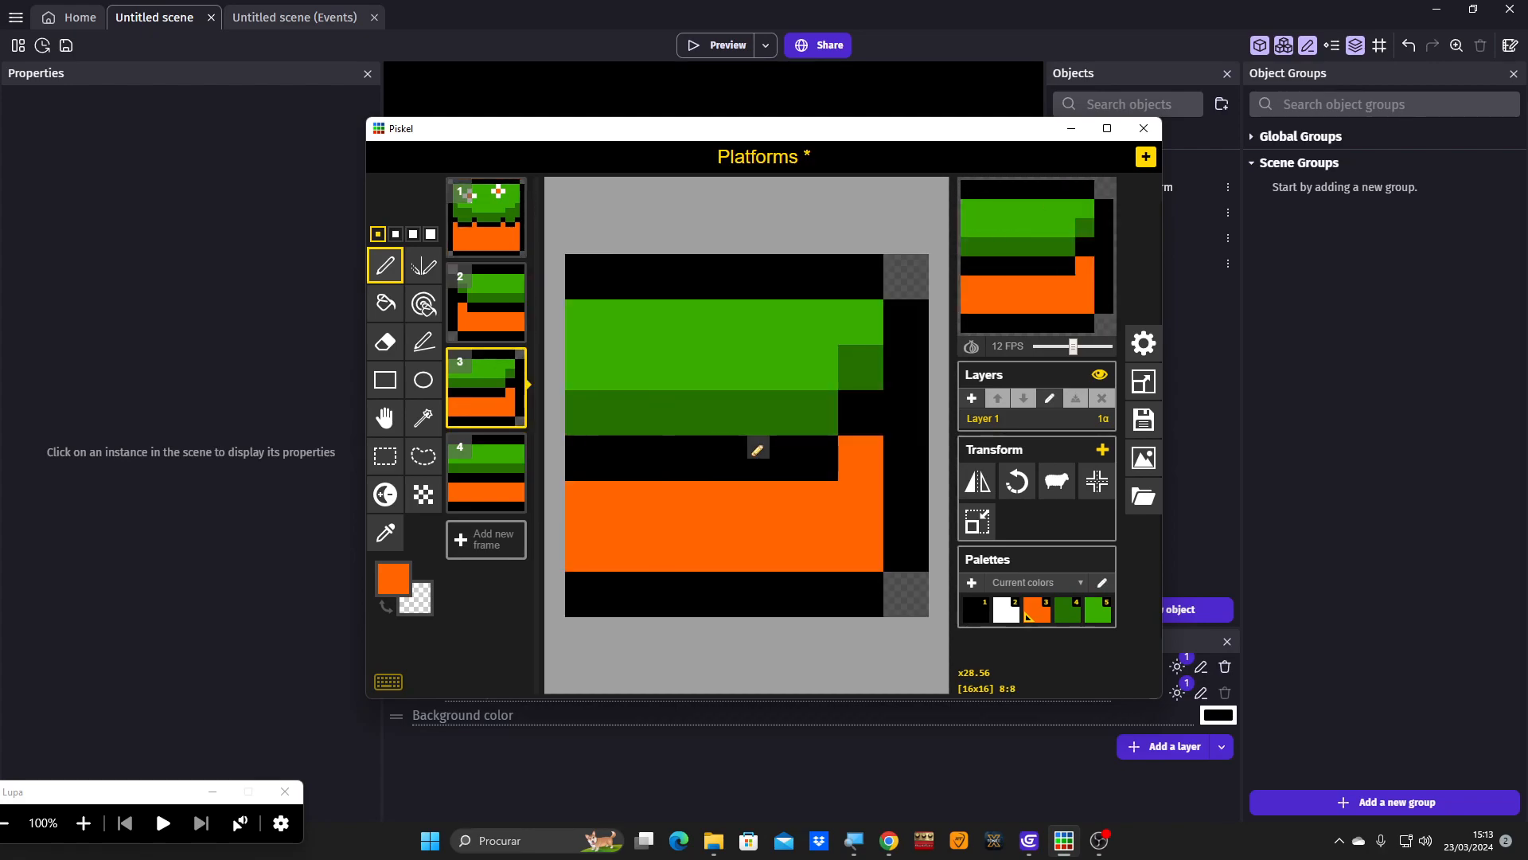
key(Down)
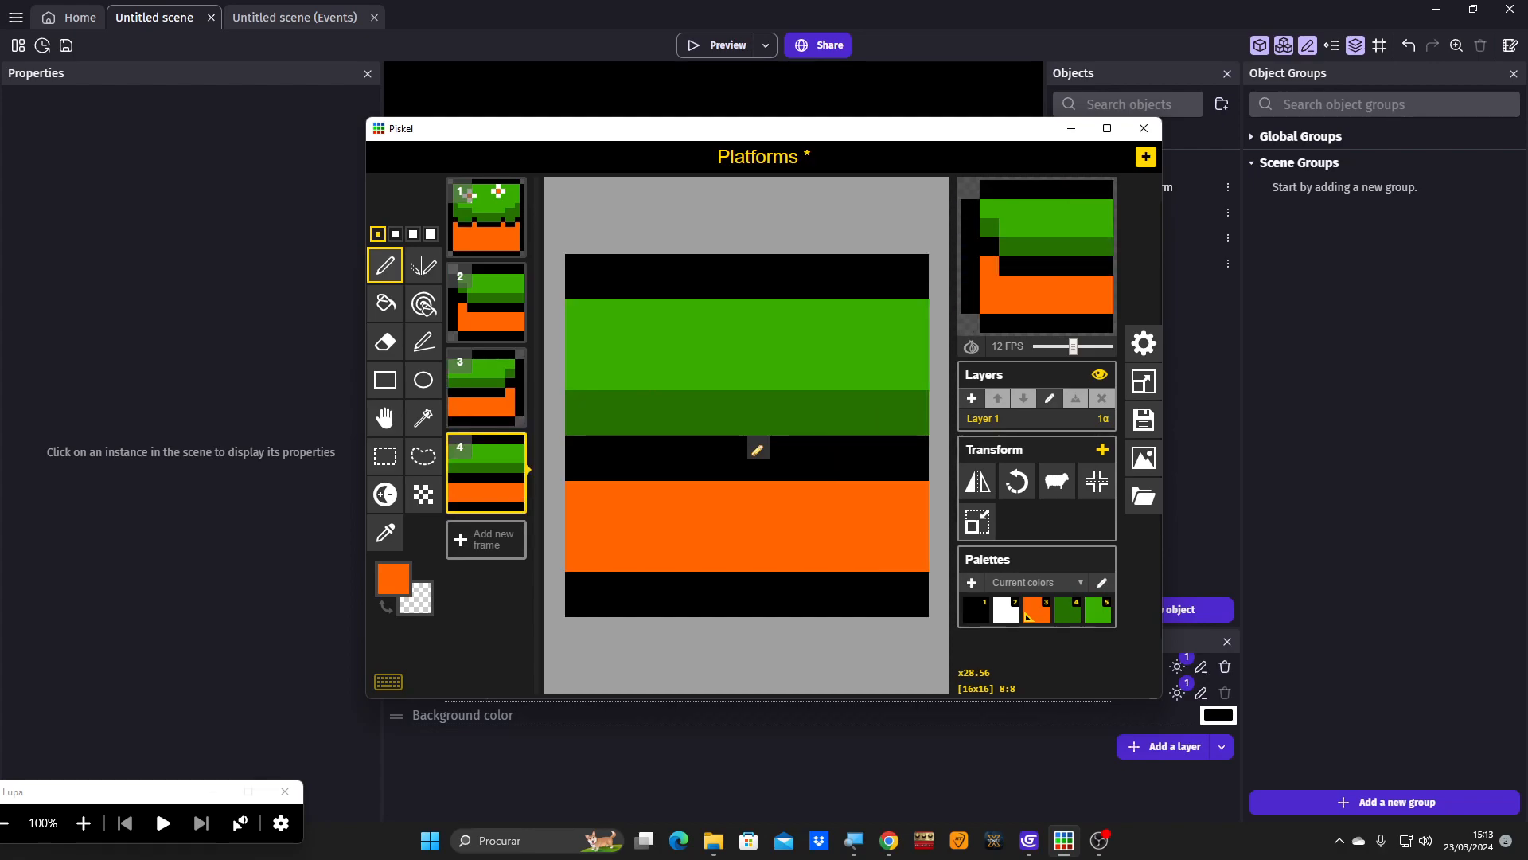
key(Down)
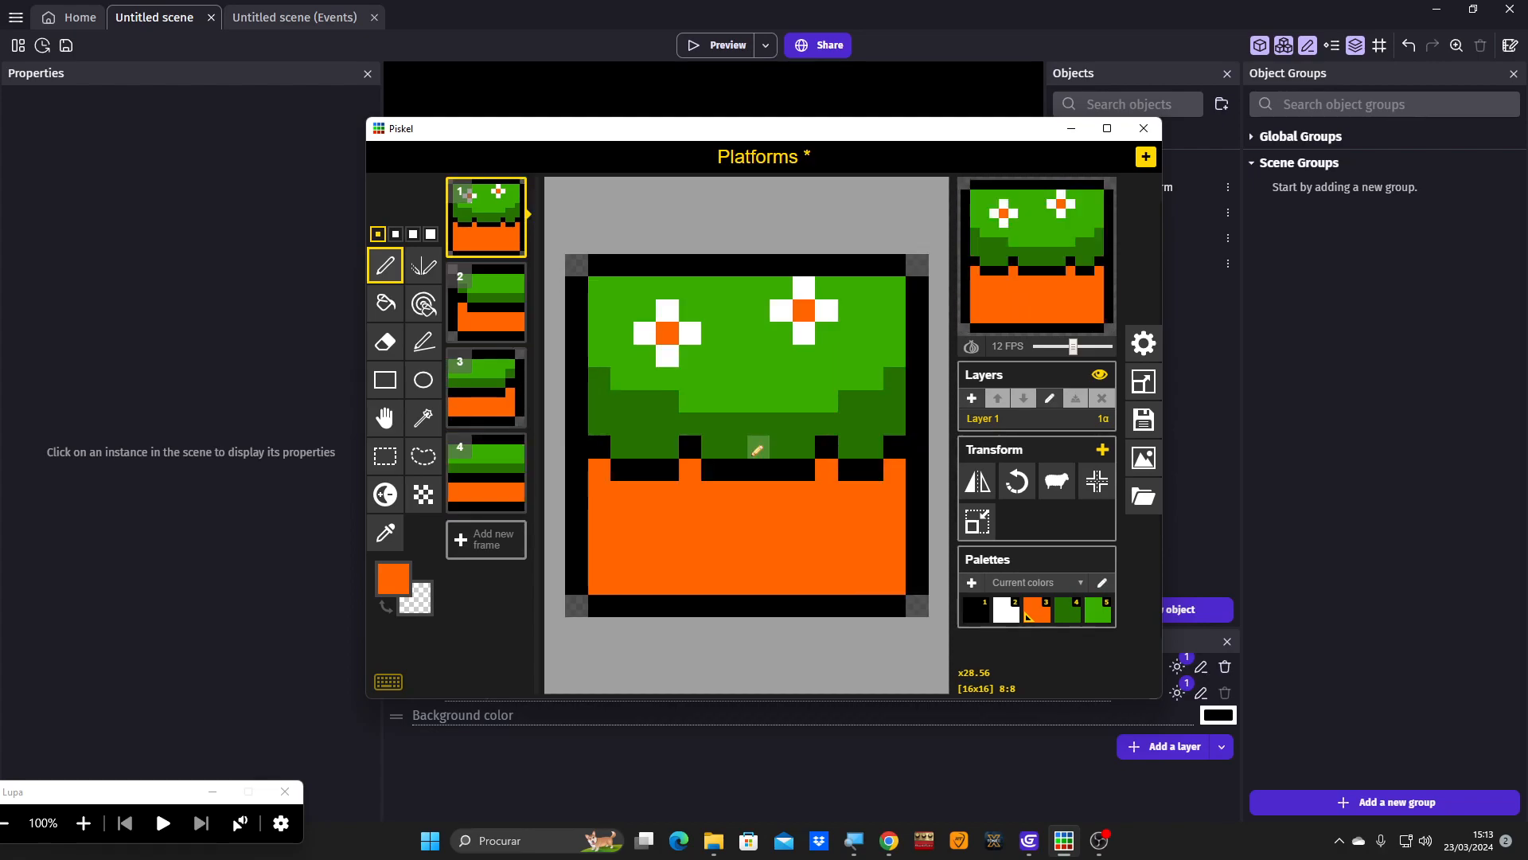
key(Down)
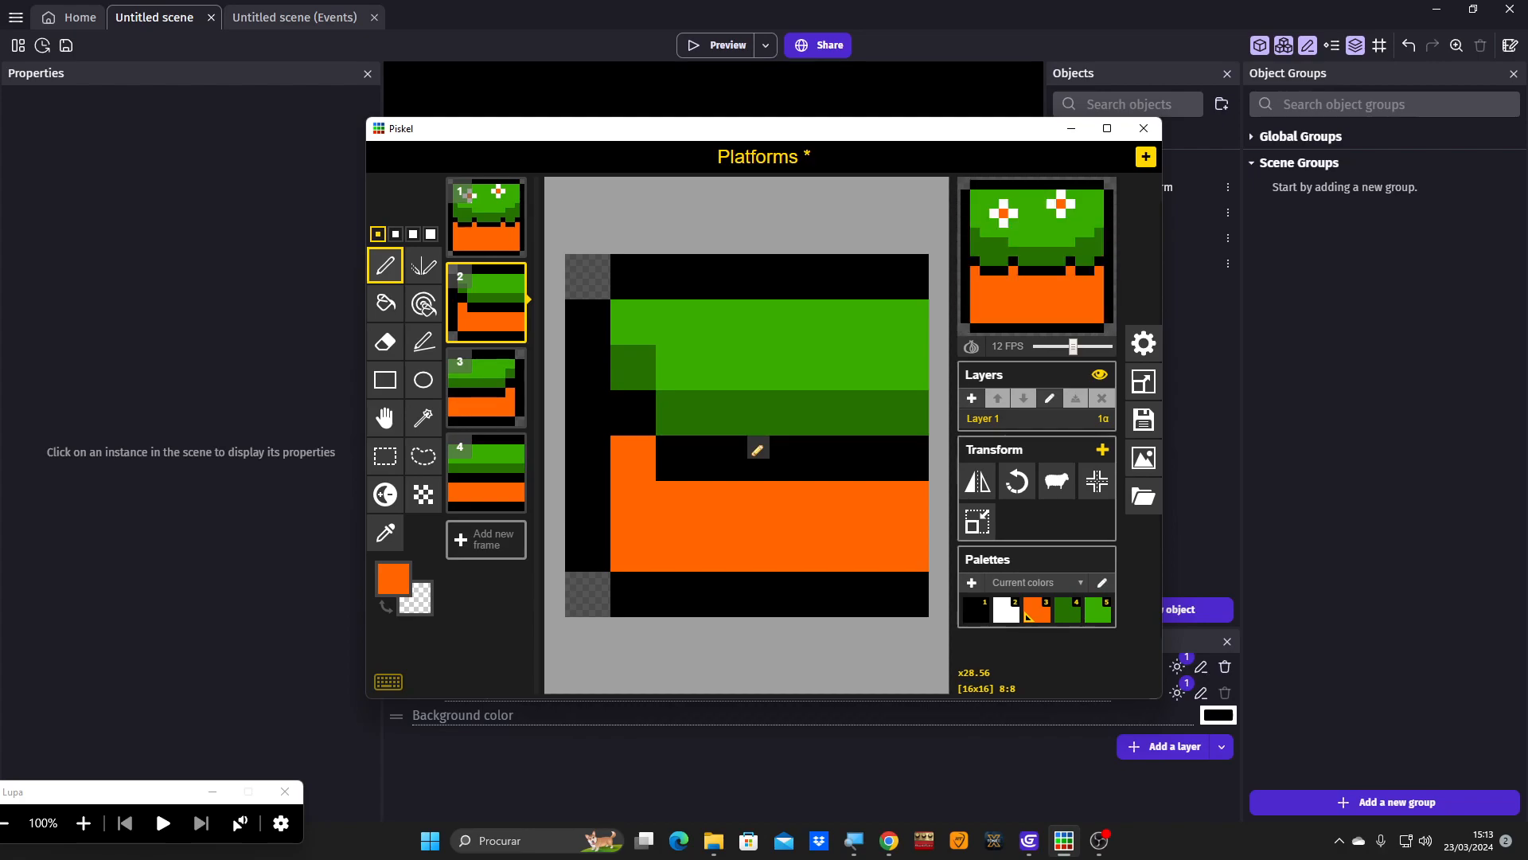
key(Down)
key(Down)
key(Down)
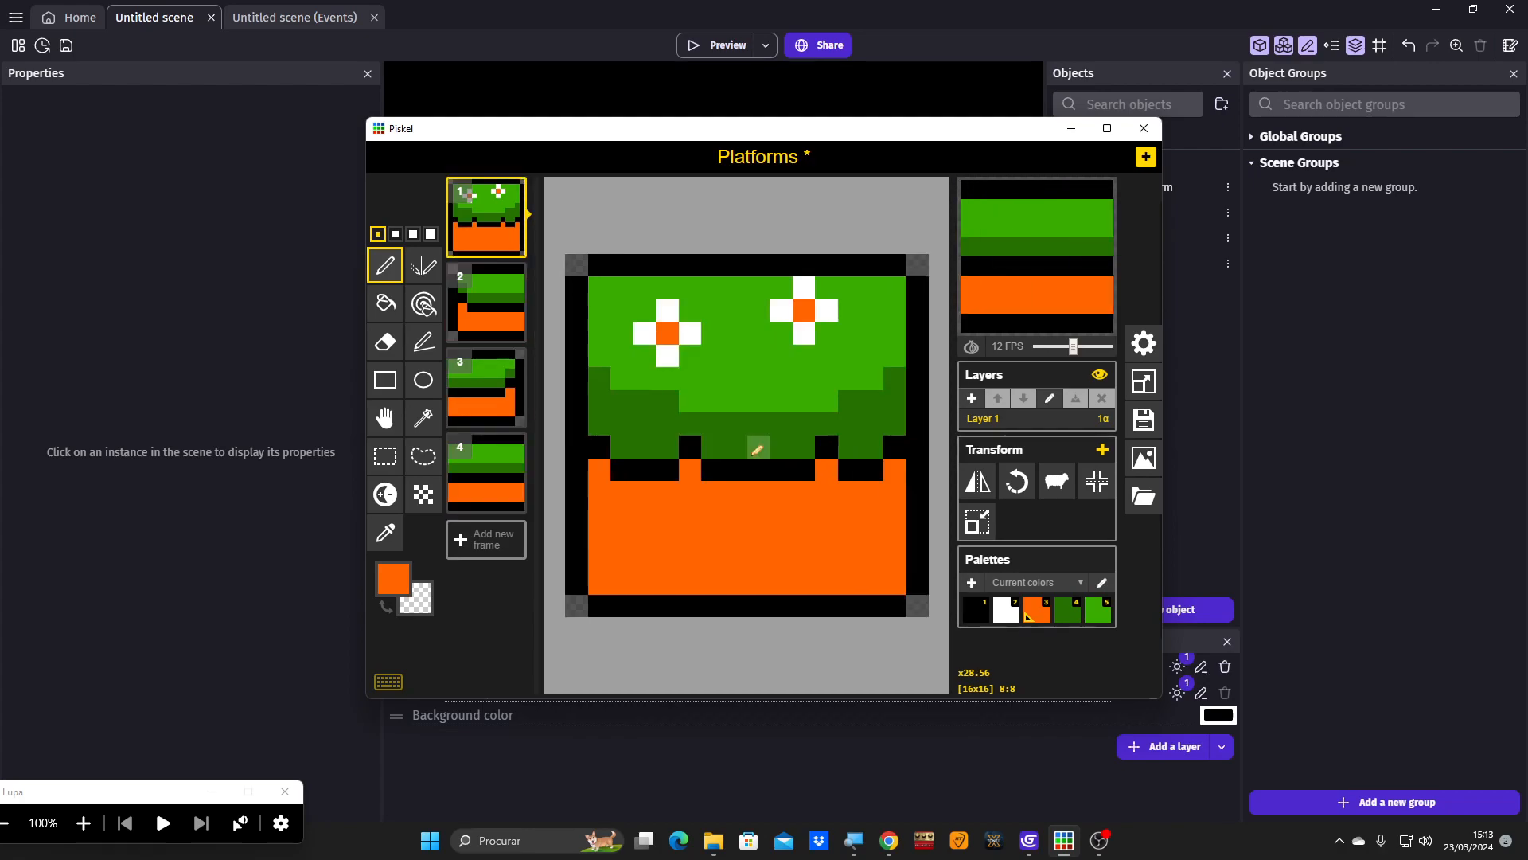
key(Down)
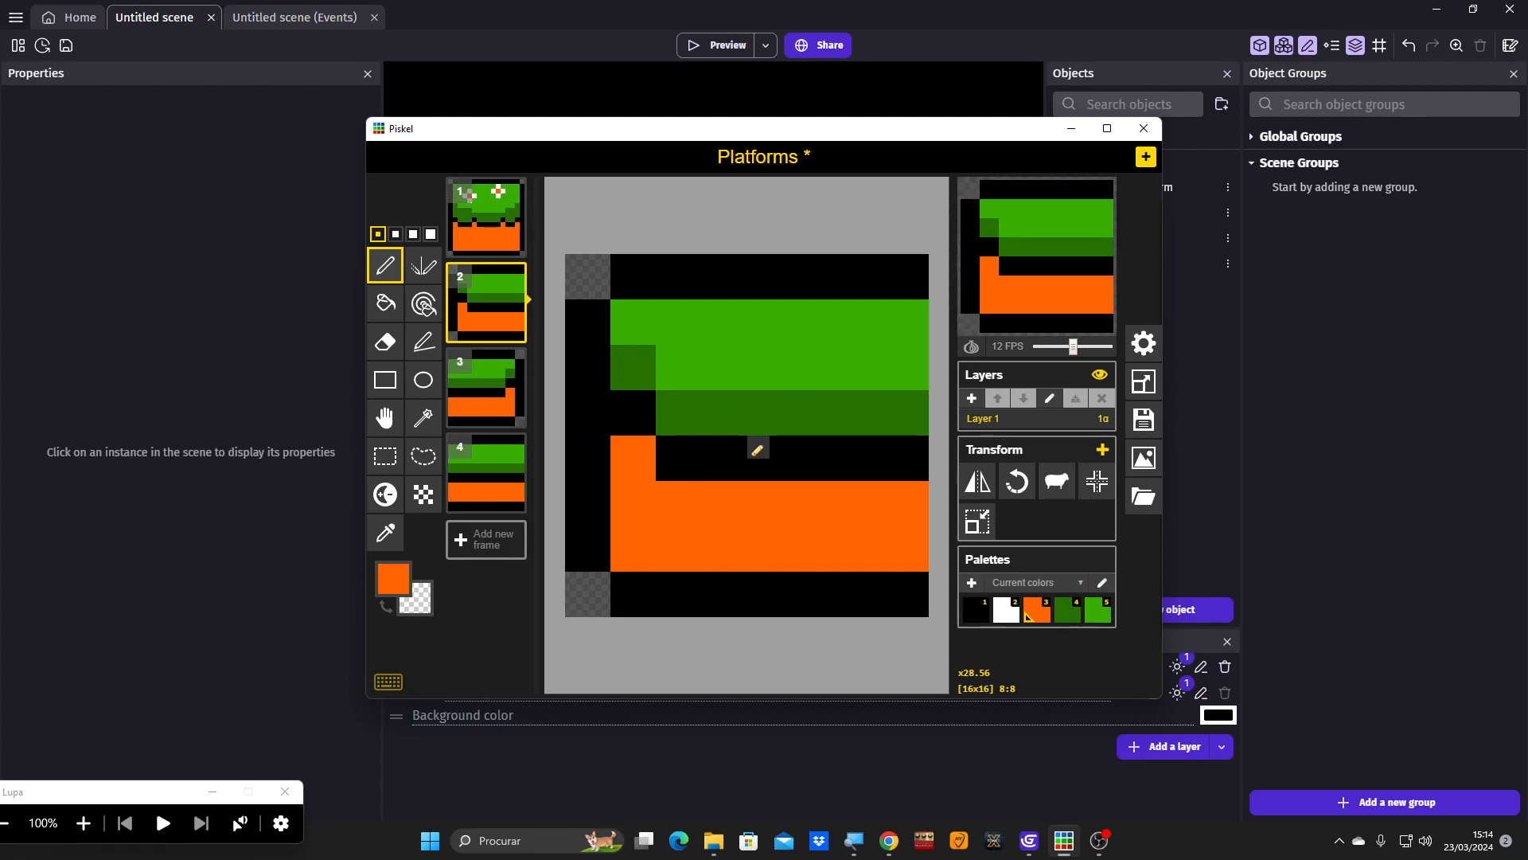
key(Up)
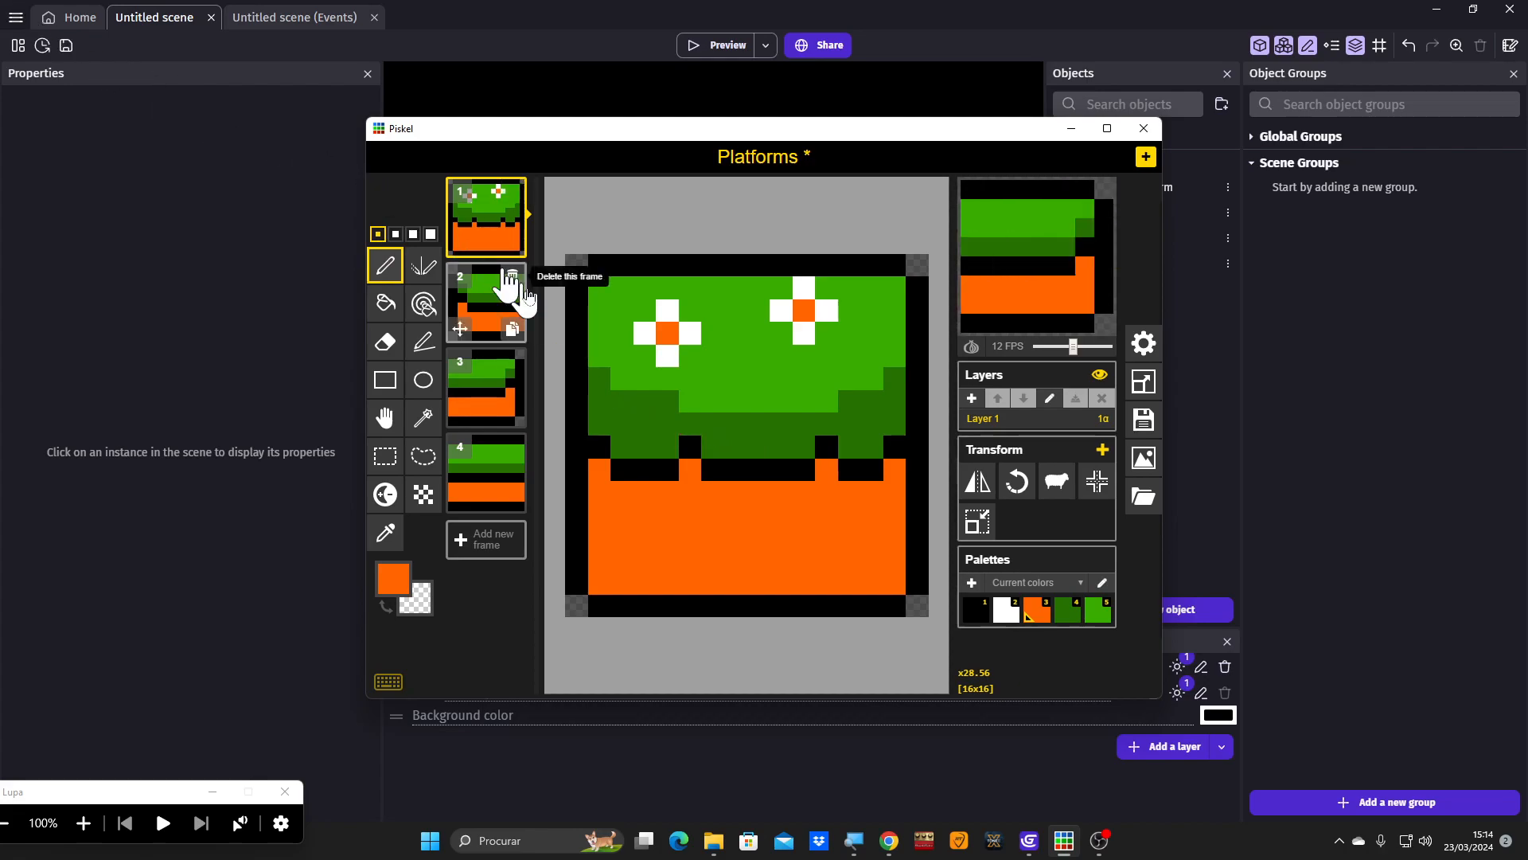
- Try painting a black ring-shaped mark on the orange dirt of the first frame
scroll(700, 471, up, 3)
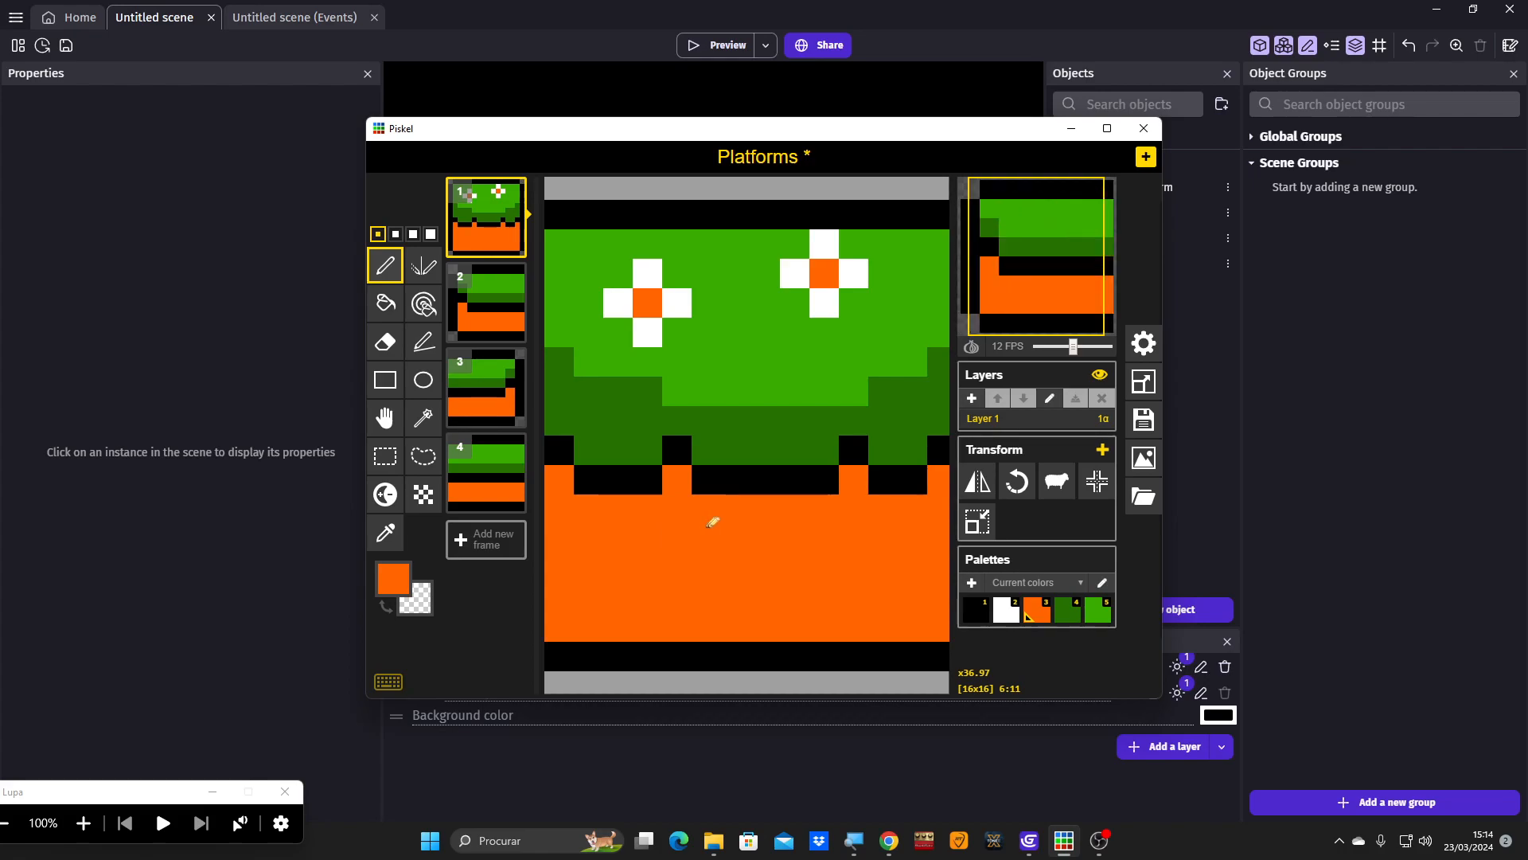
mouse_move(697, 517)
mouse_down()
mouse_move(855, 509)
mouse_move(696, 509)
mouse_up()
key(2)
click(856, 512)
key(3)
key(1)
mouse_move(737, 538)
mouse_down()
mouse_move(676, 538)
mouse_move(729, 593)
mouse_move(764, 567)
mouse_move(764, 538)
mouse_up()
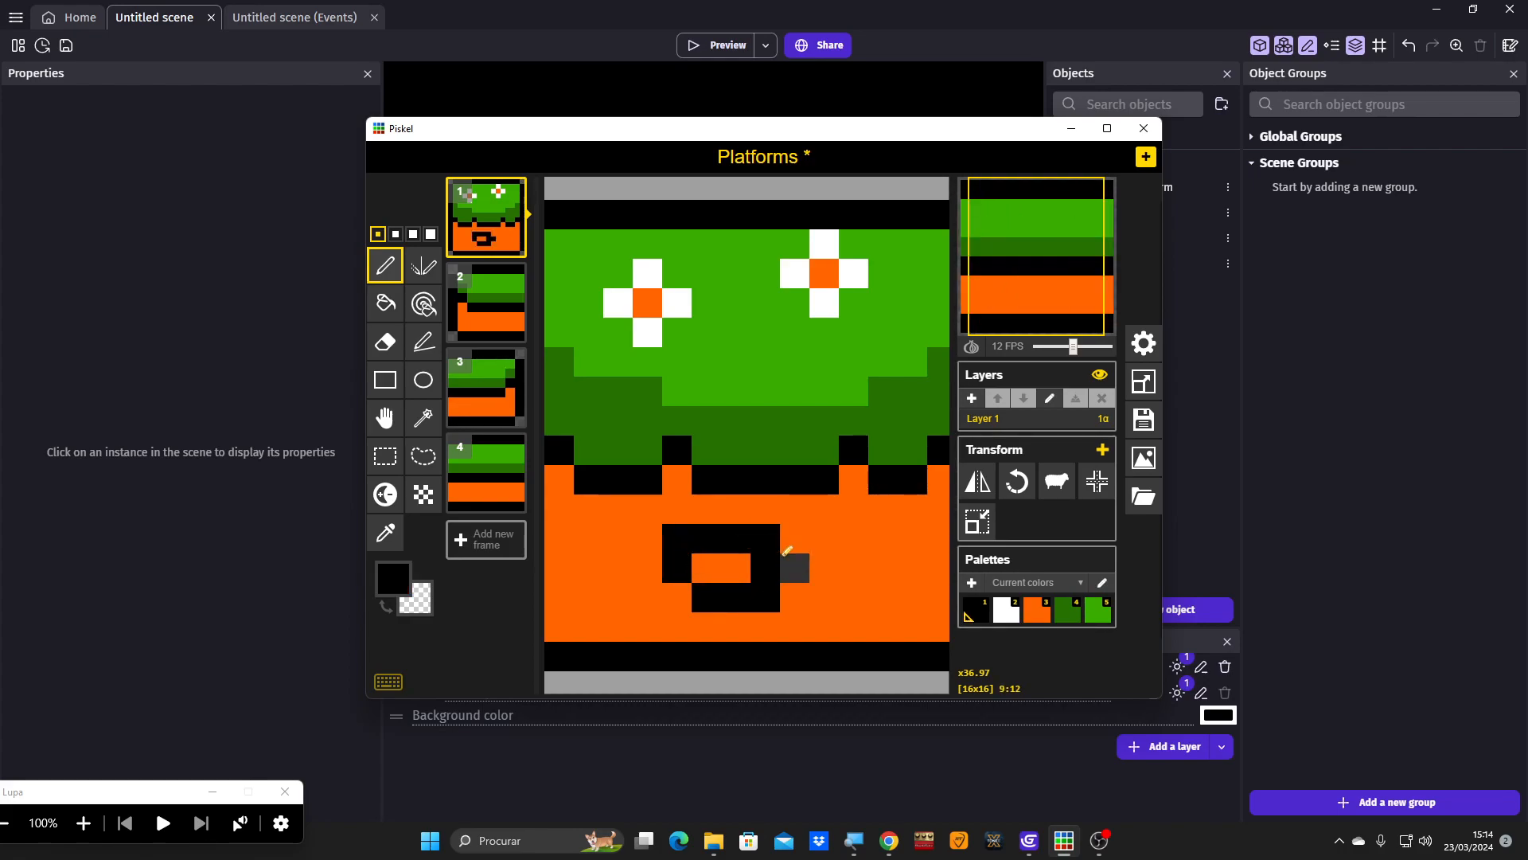
- Paint over the black ring on the dirt with orange
key(3)
click(764, 568)
mouse_move(763, 570)
mouse_down()
mouse_move(757, 535)
mouse_move(672, 550)
mouse_move(742, 595)
mouse_up()
- Try painting four black pixels in a plus shape on the dirt, just below the grass outline
key(1)
click(677, 538)
click(736, 538)
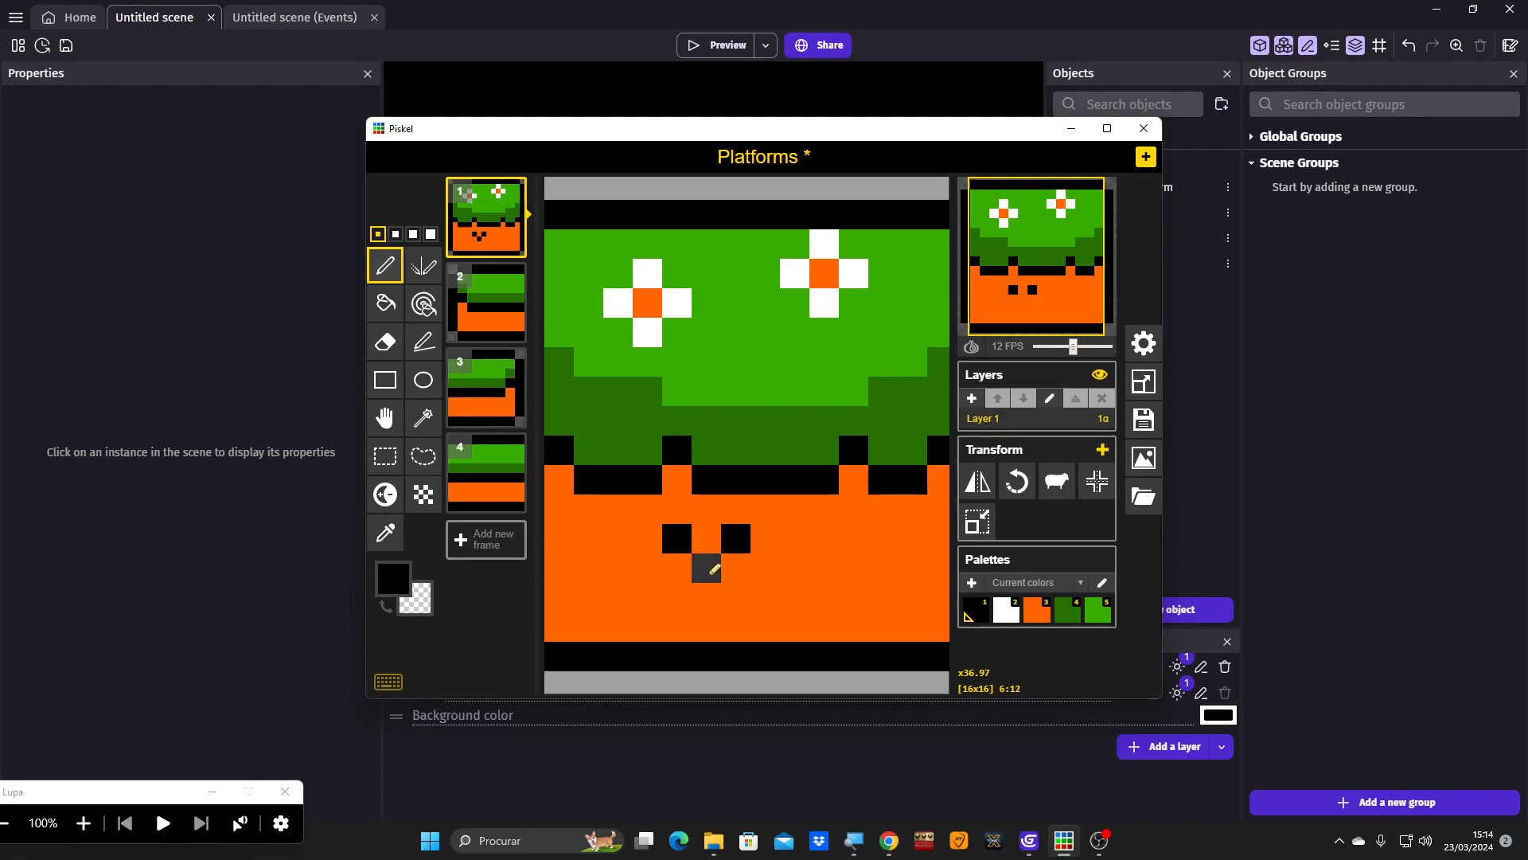
click(706, 509)
click(706, 568)
key(2)
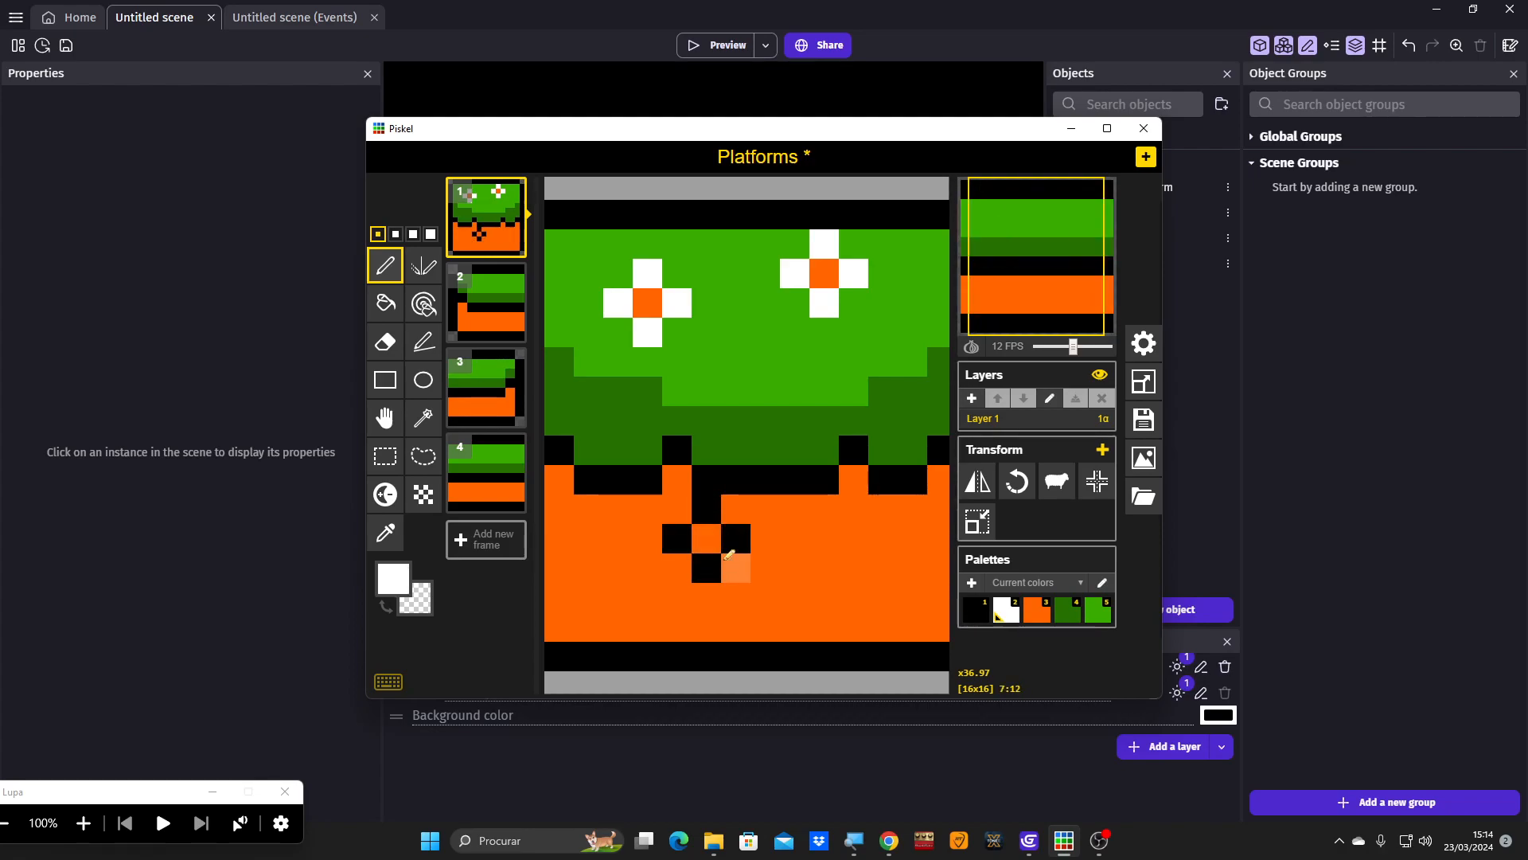
- Cover the black plus shape with orange, restoring the plain dirt
key(1)
click(740, 561)
key(3)
mouse_move(741, 561)
mouse_down()
mouse_move(707, 509)
mouse_move(685, 538)
mouse_move(708, 566)
mouse_up()
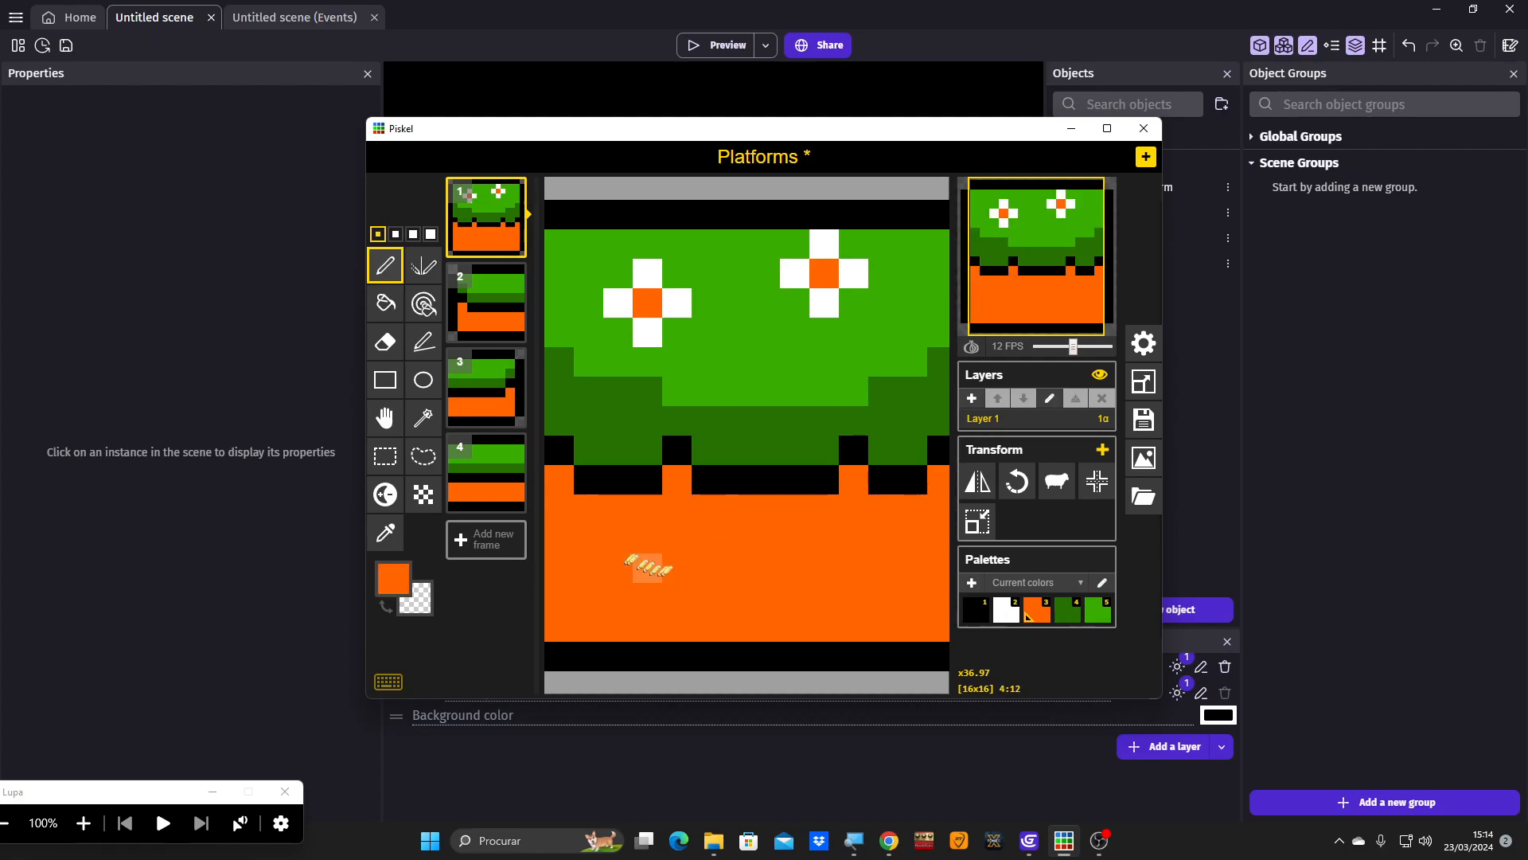
- Try painting four white petal pixels around an orange centre on the left part of the dirt
key(4)
key(3)
key(2)
key(3)
key(2)
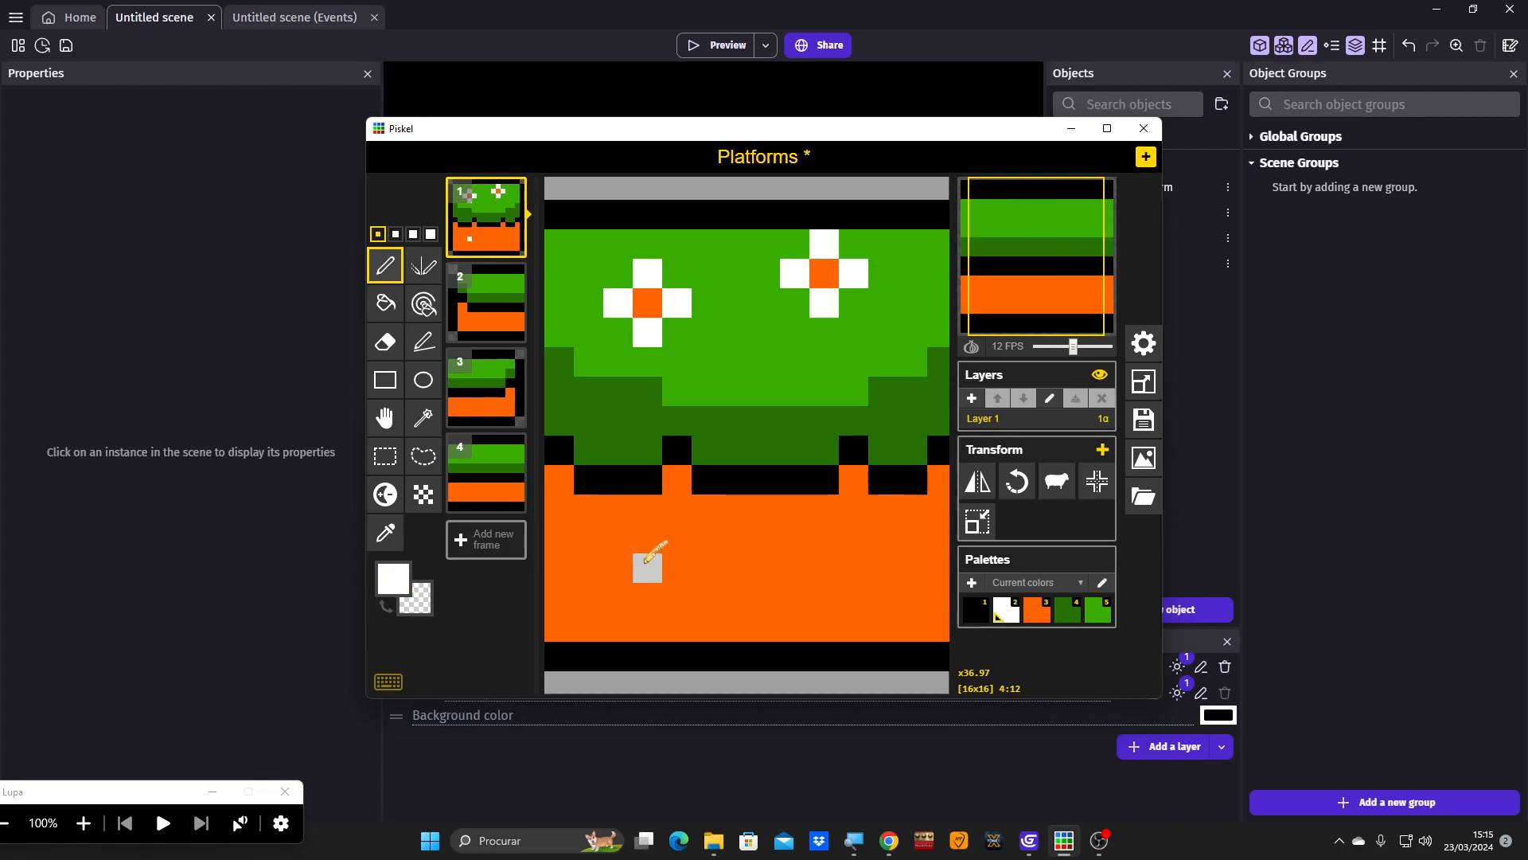
click(648, 566)
click(676, 538)
click(706, 567)
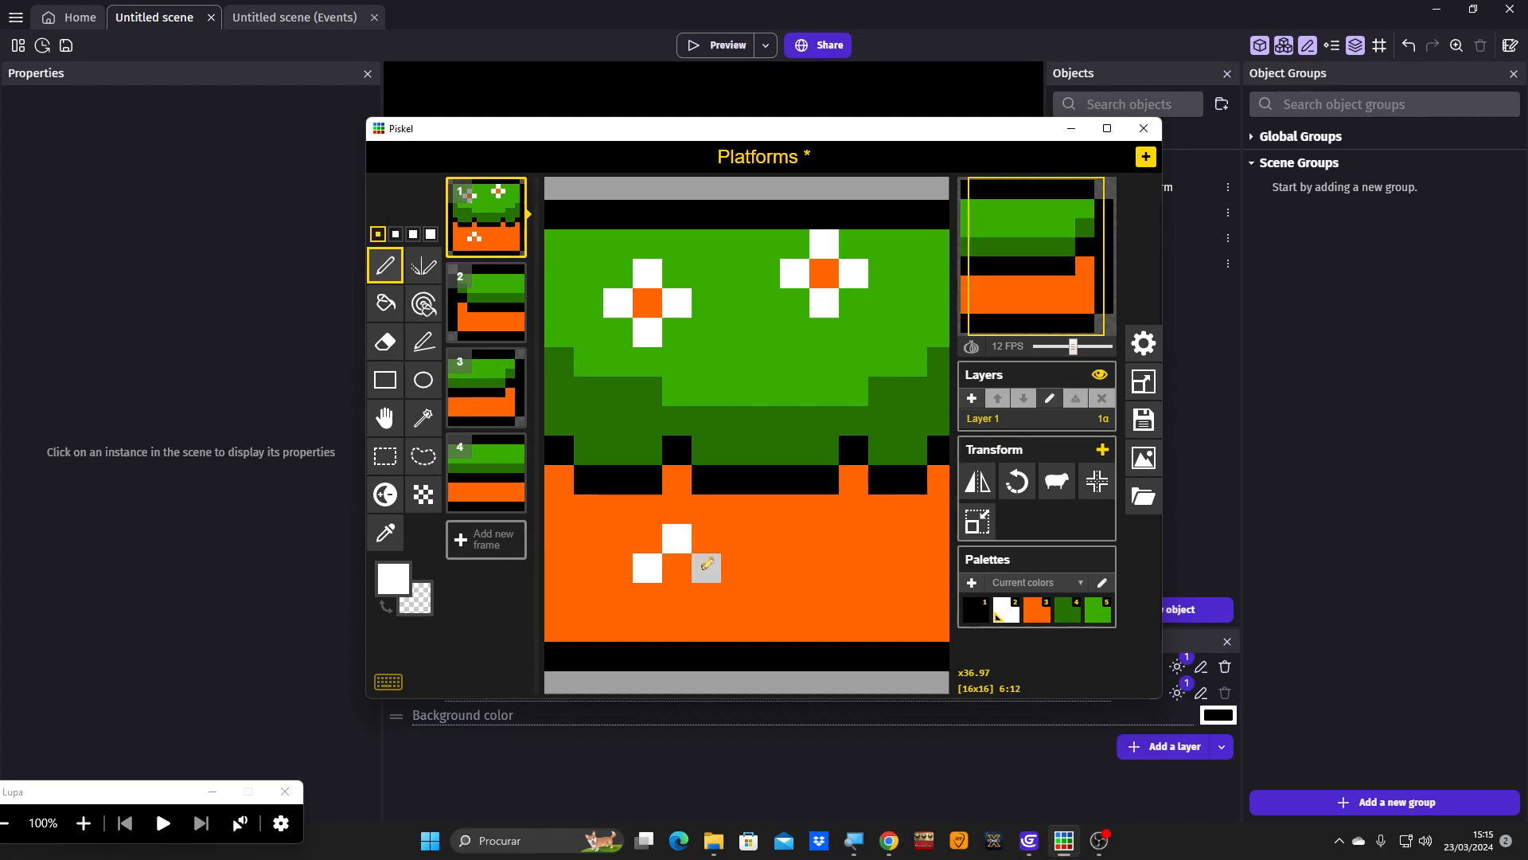
click(677, 597)
- Remove the white flower from the dirt by painting its four petals orange
scroll(716, 565, down, 2)
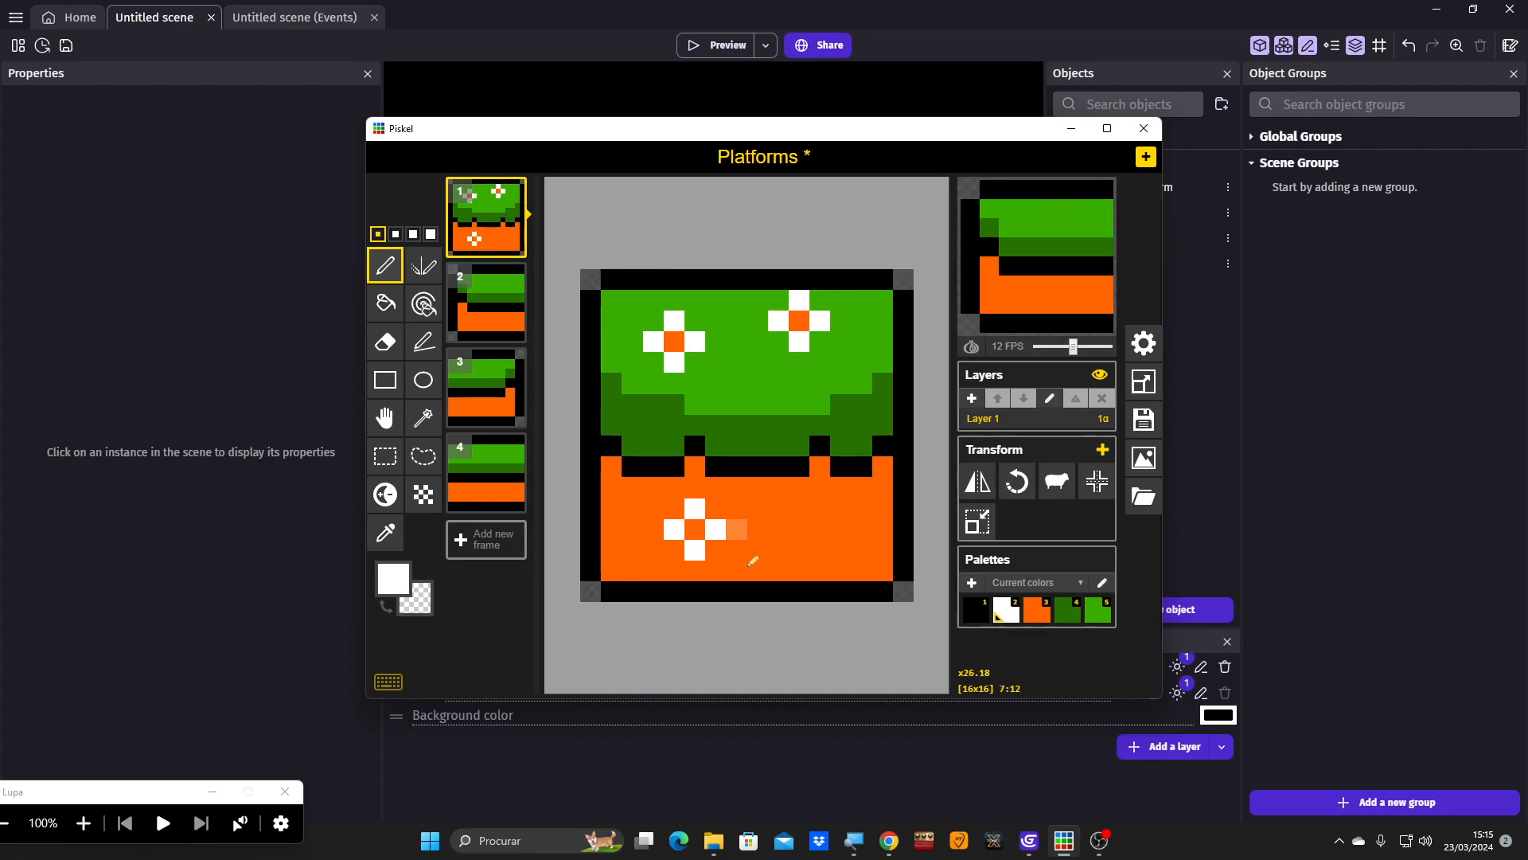
scroll(719, 564, up, 2)
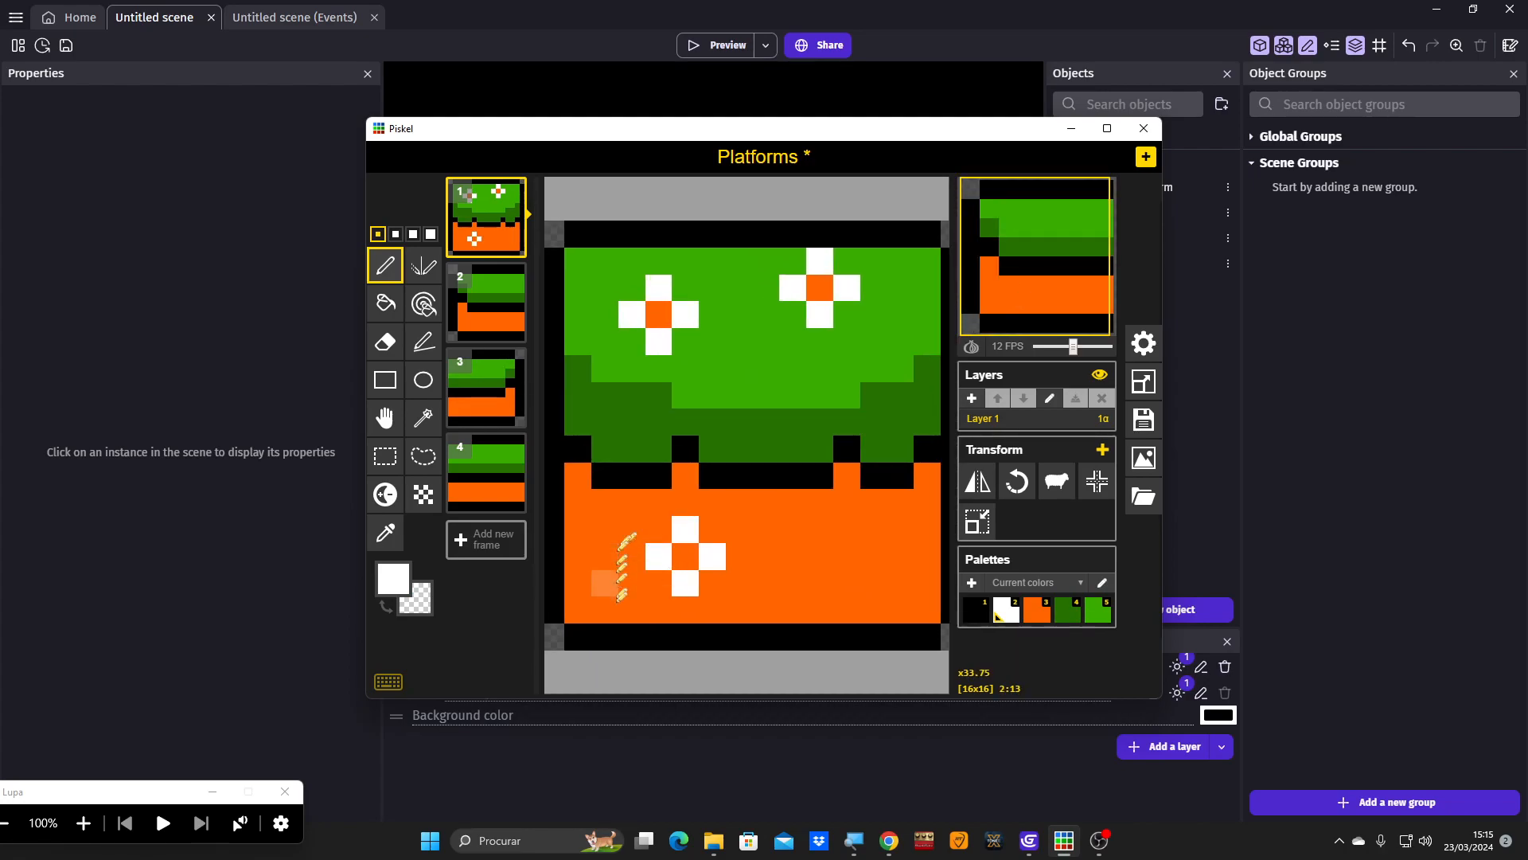
scroll(676, 562, down, 10)
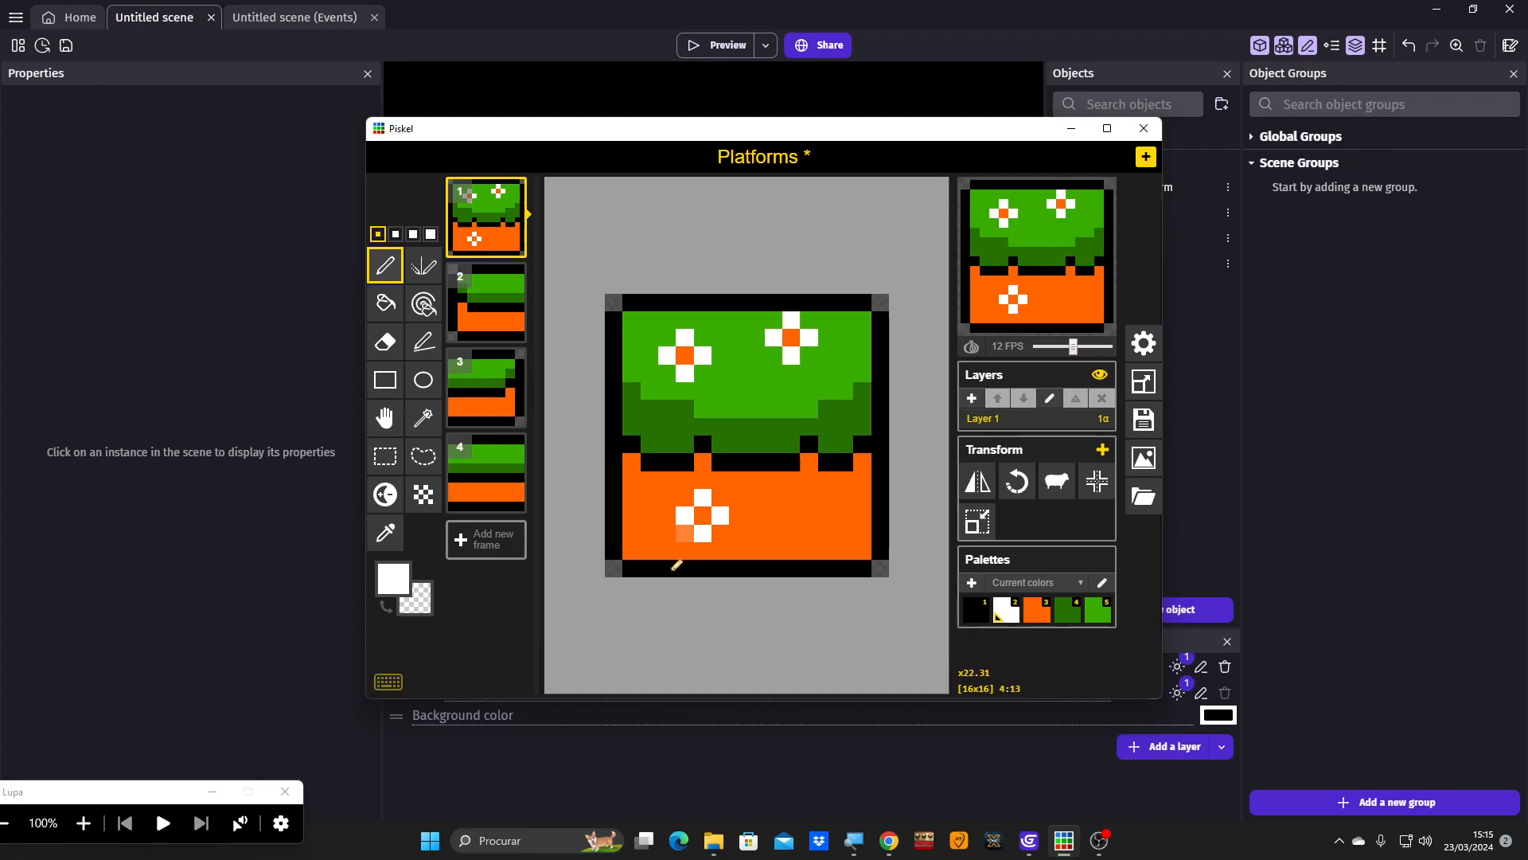
scroll(674, 438, up, 2)
scroll(674, 437, up, 2)
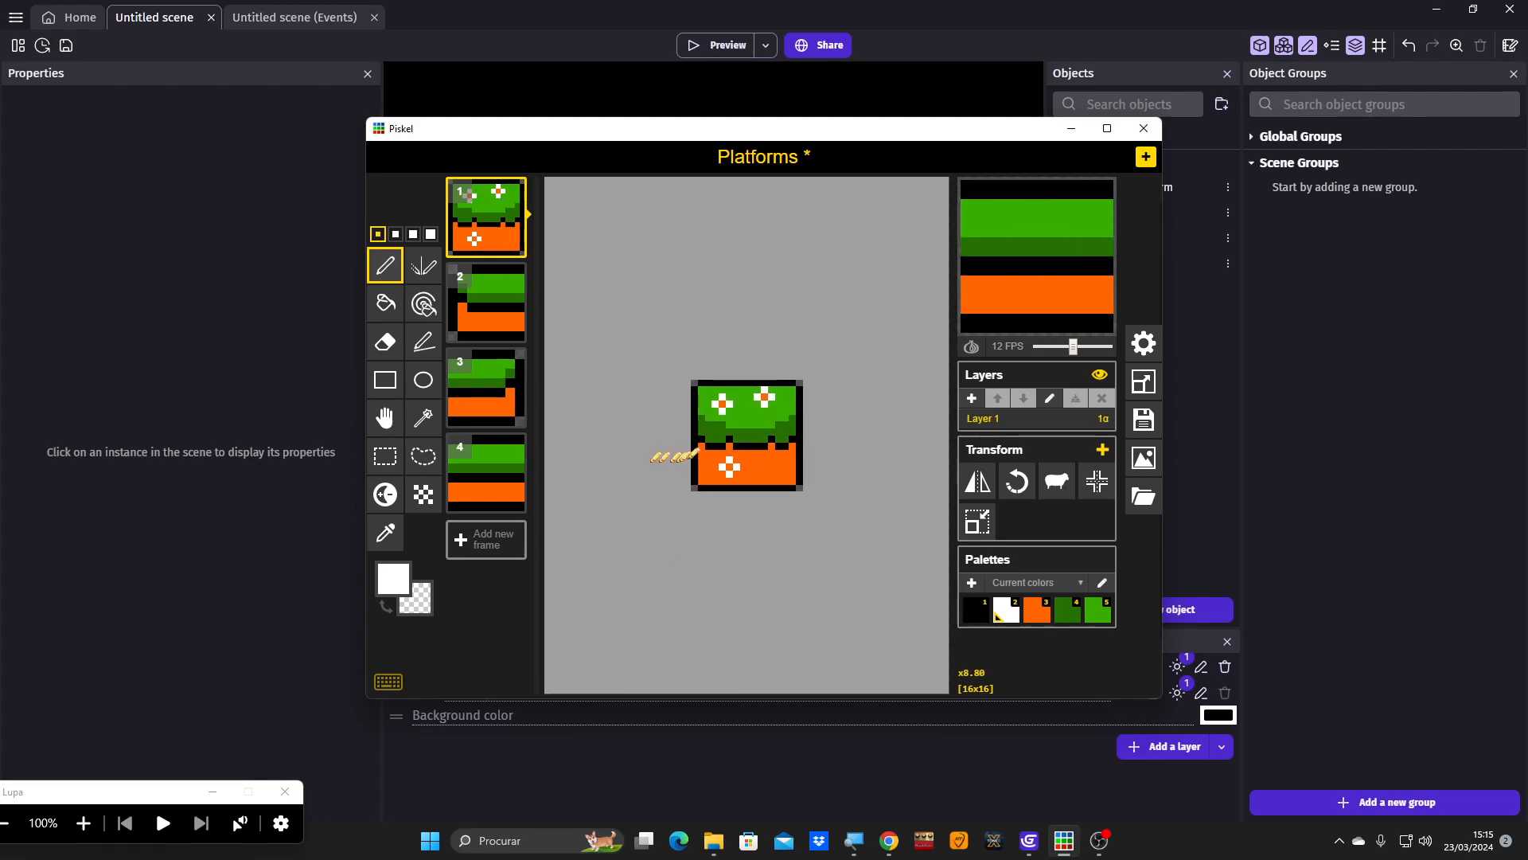
scroll(665, 494, up, 8)
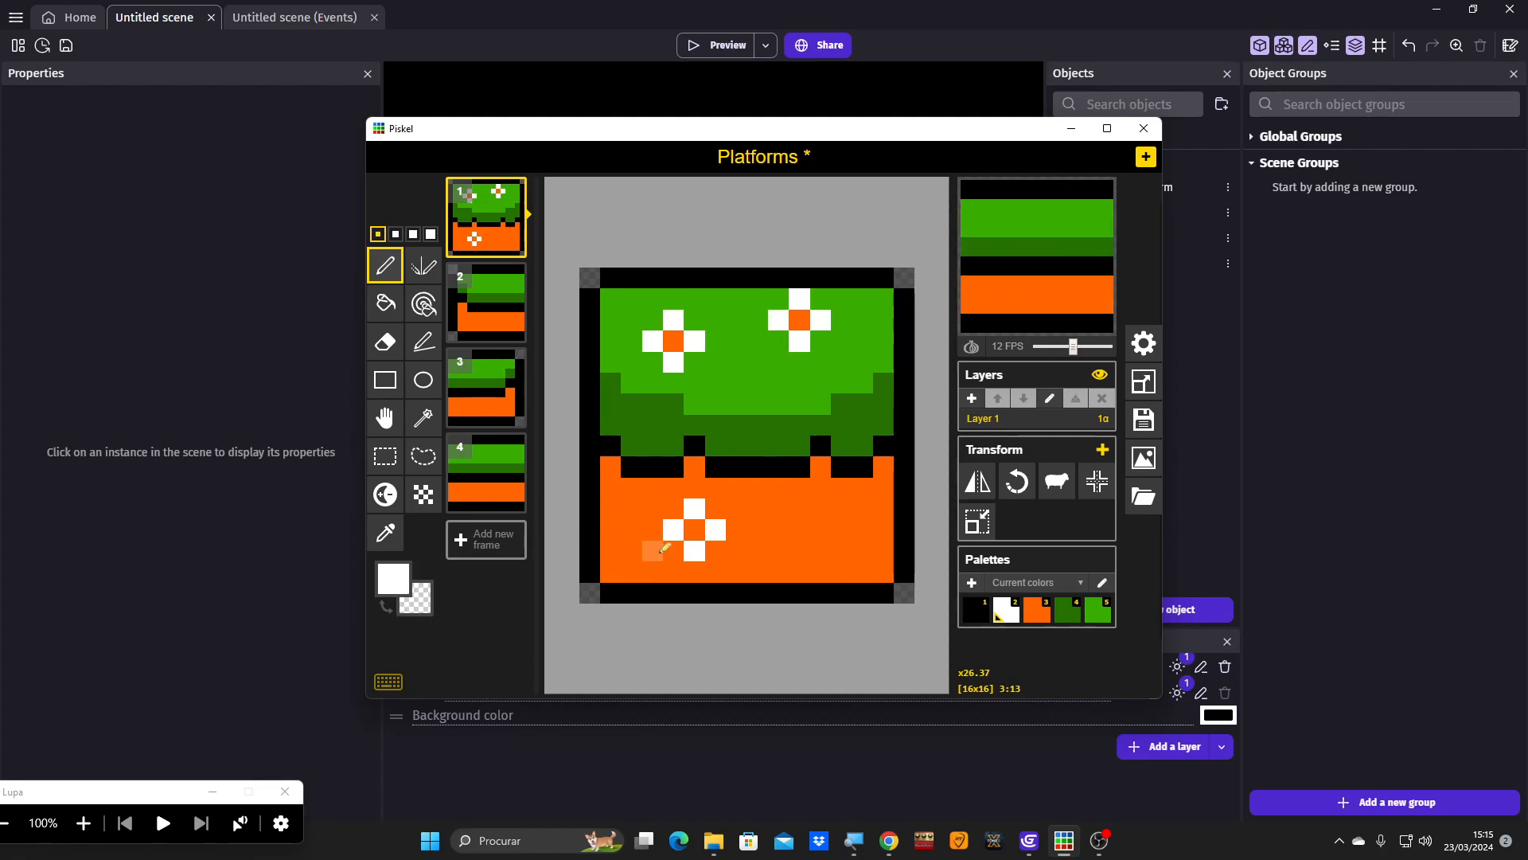
scroll(649, 549, up, 1)
key(4)
key(3)
drag(682, 570, 709, 546)
click(664, 542)
click(688, 518)
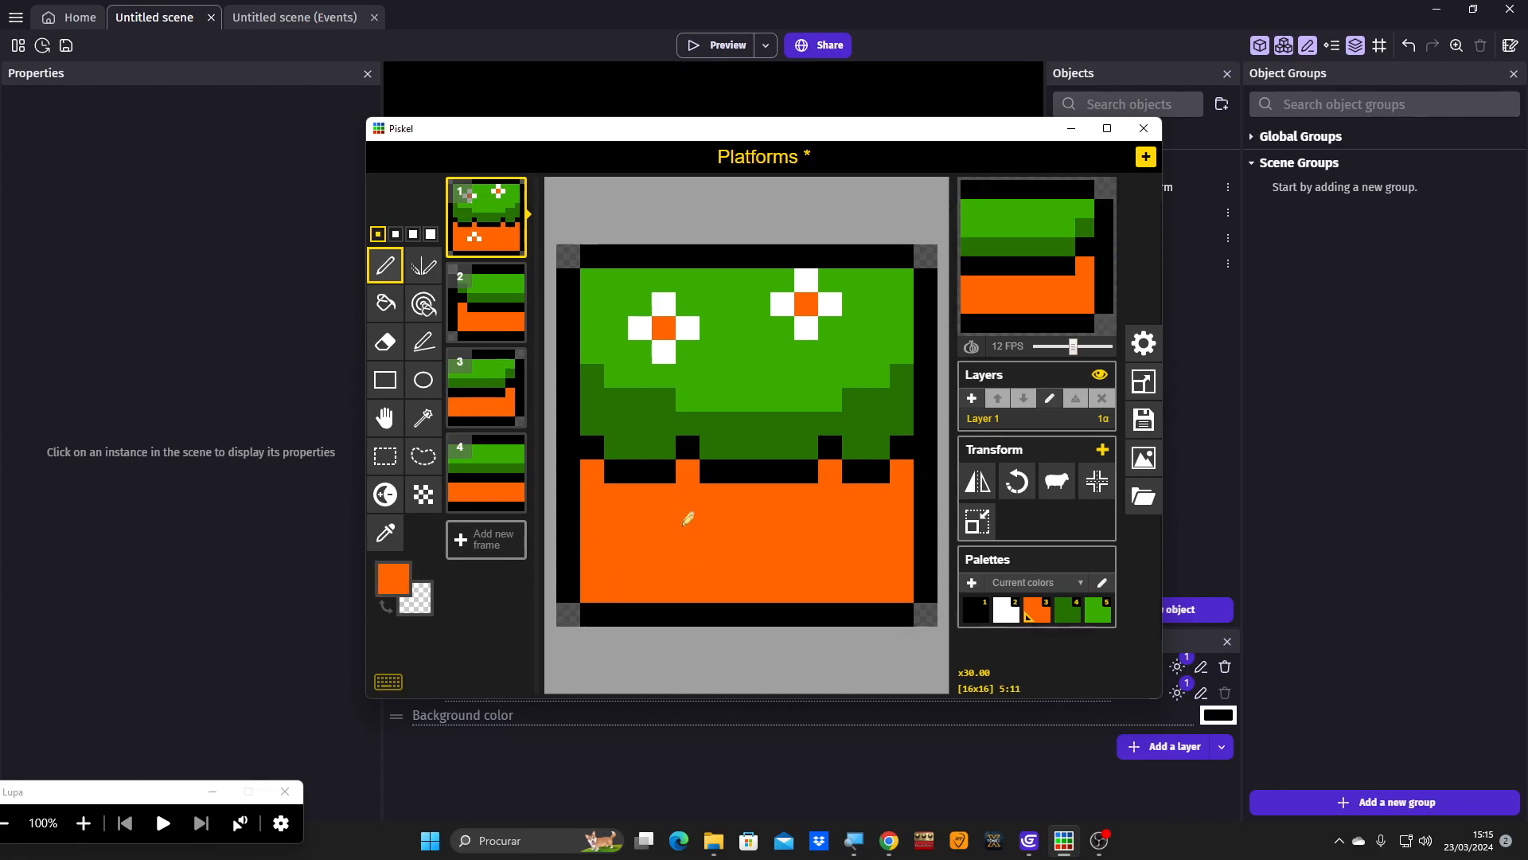
- Try painting a one-pixel shadow in dark brown #903900 on the dirt, following the notched lower edge of the grass outline
scroll(677, 526, down, 1)
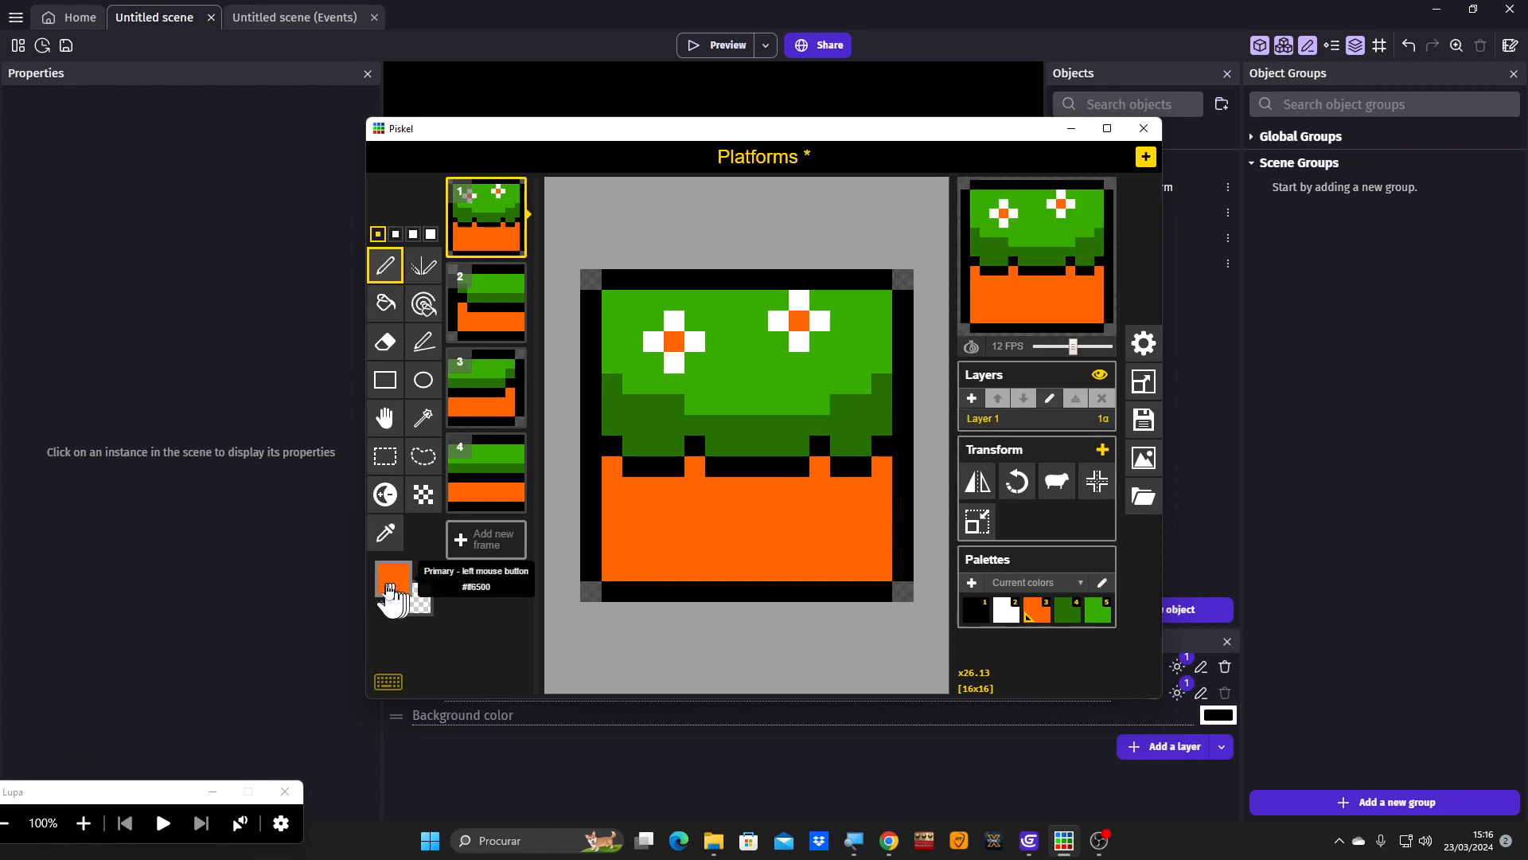
click(393, 578)
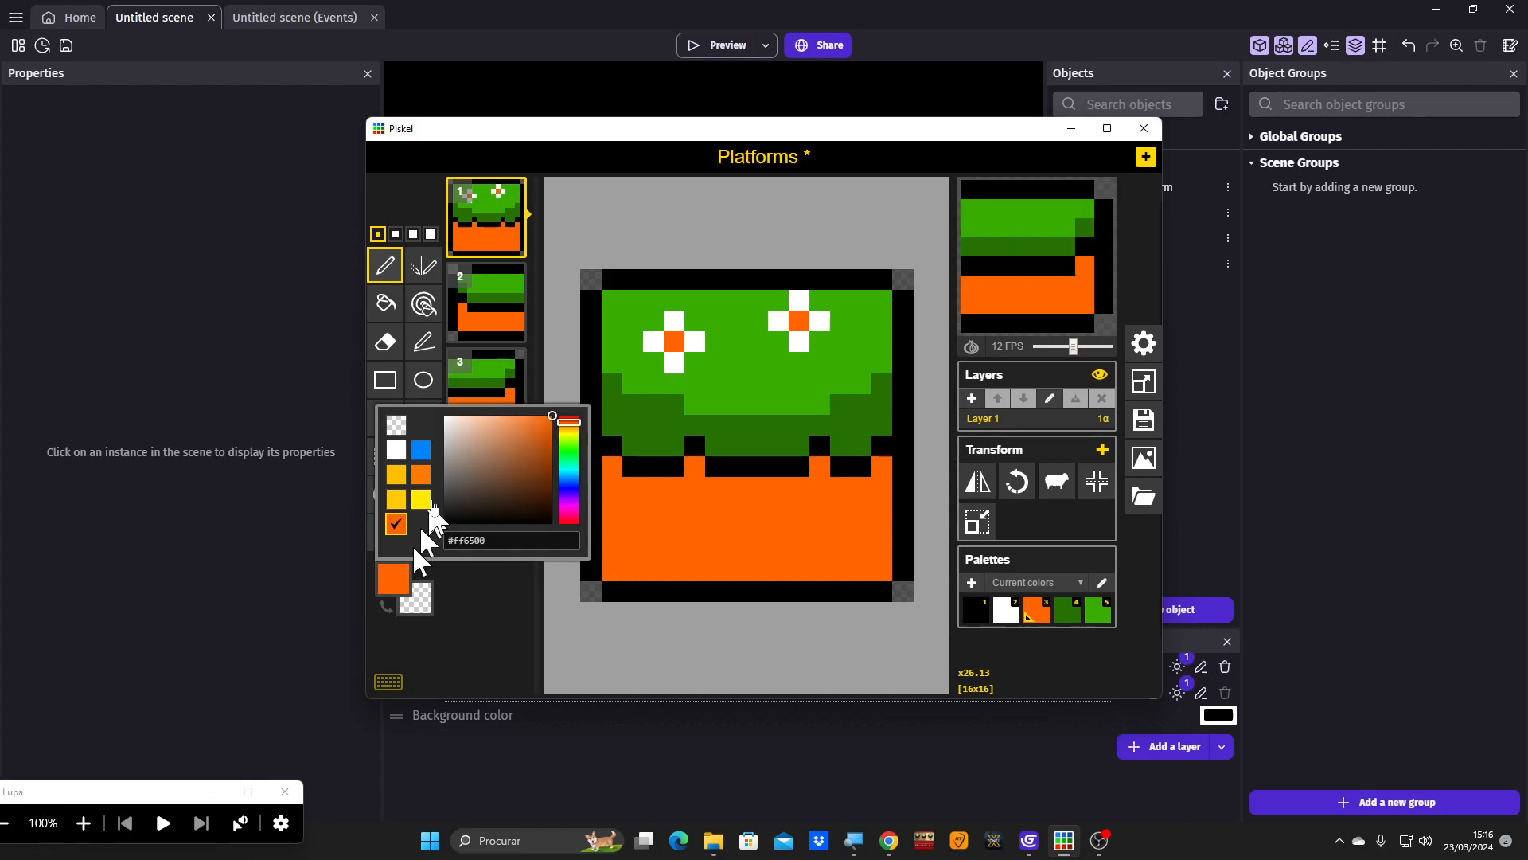
click(552, 465)
drag(559, 464, 569, 459)
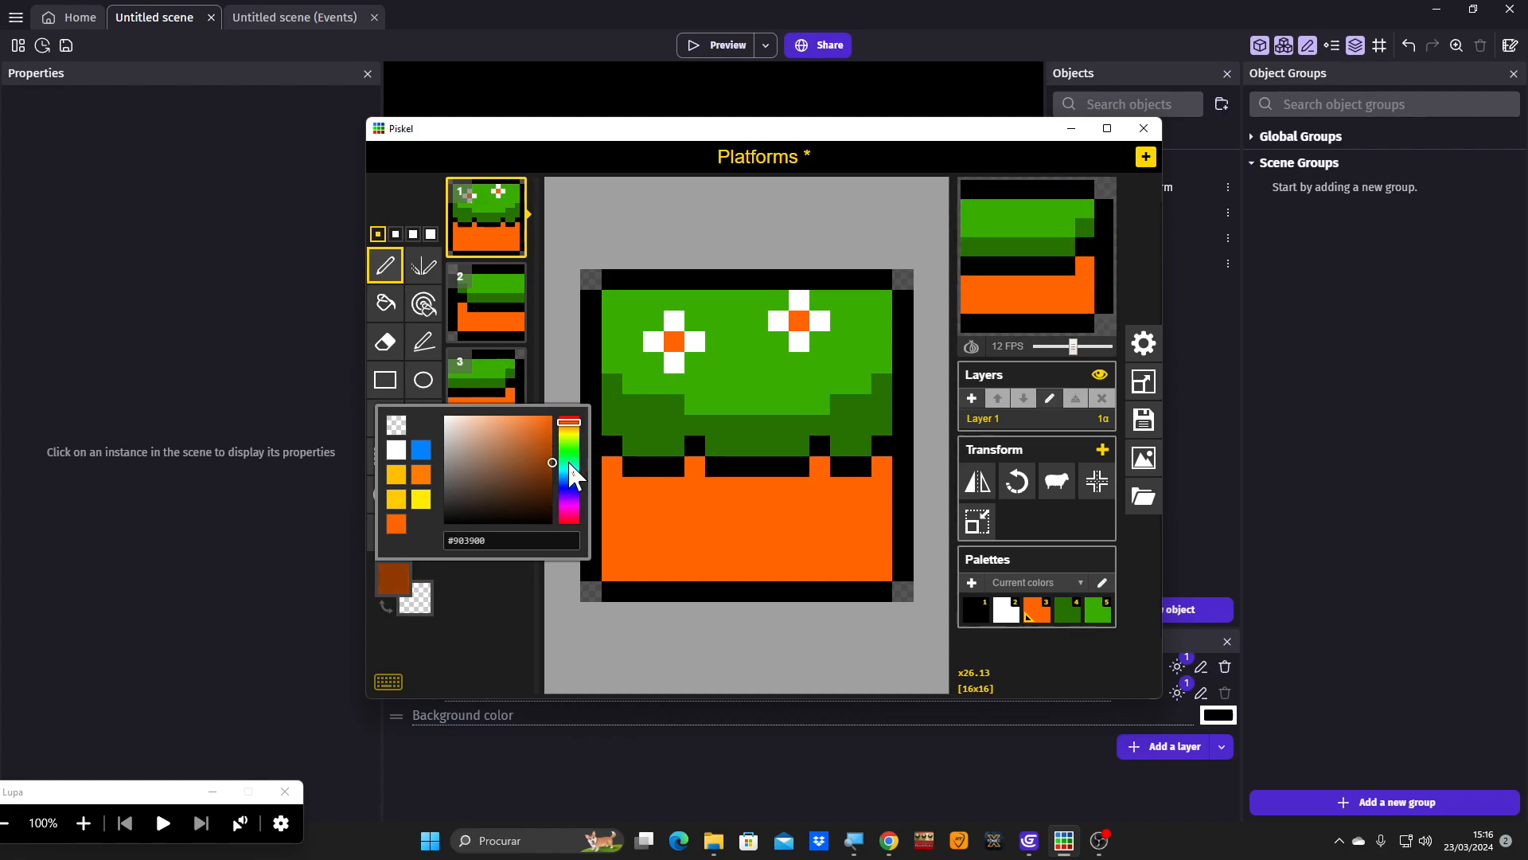
scroll(617, 486, up, 1)
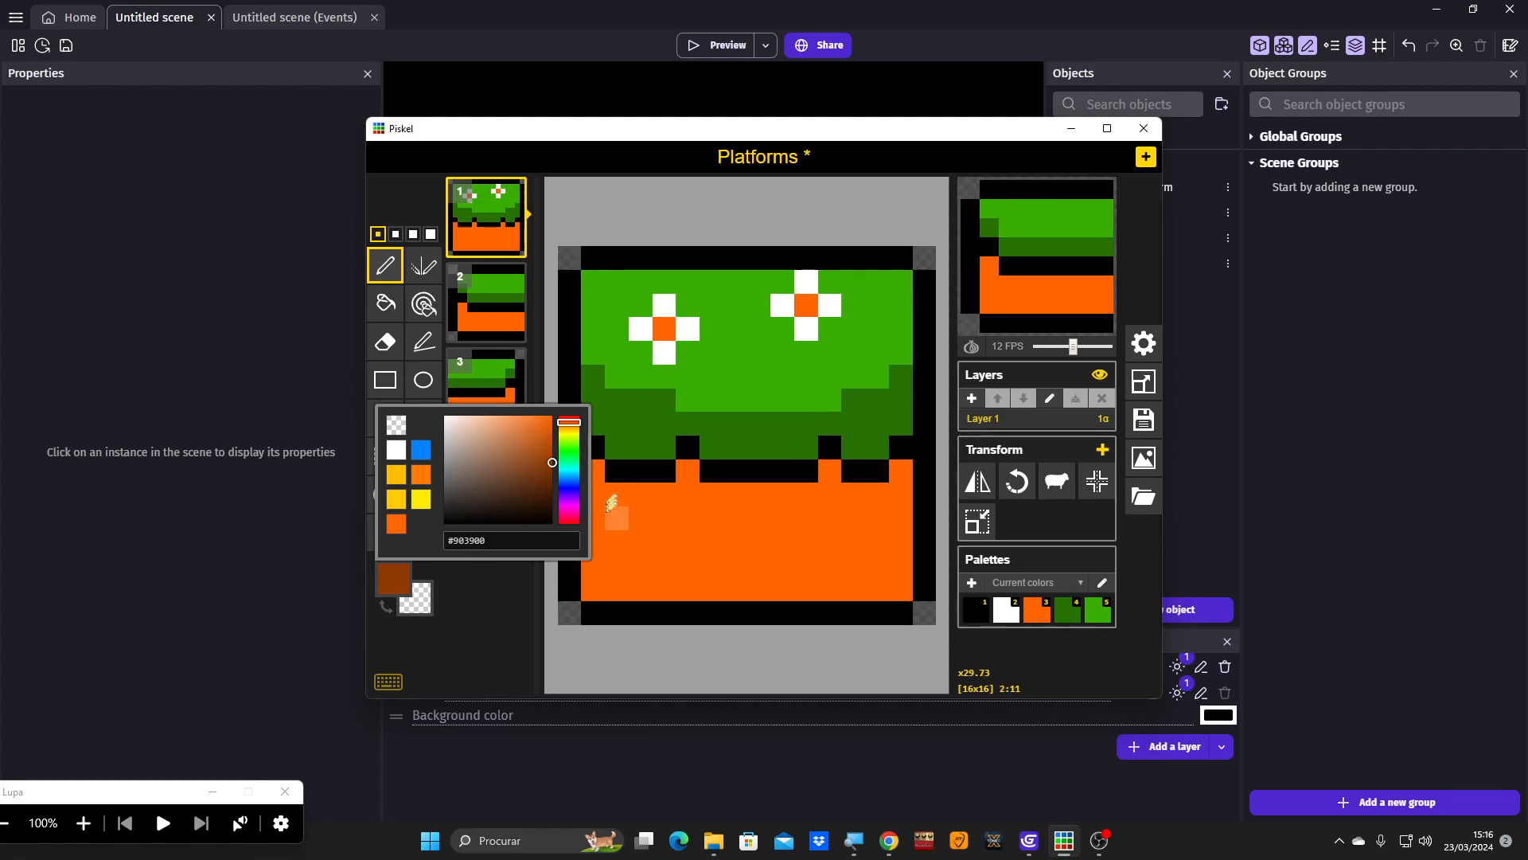
scroll(611, 503, down, 2)
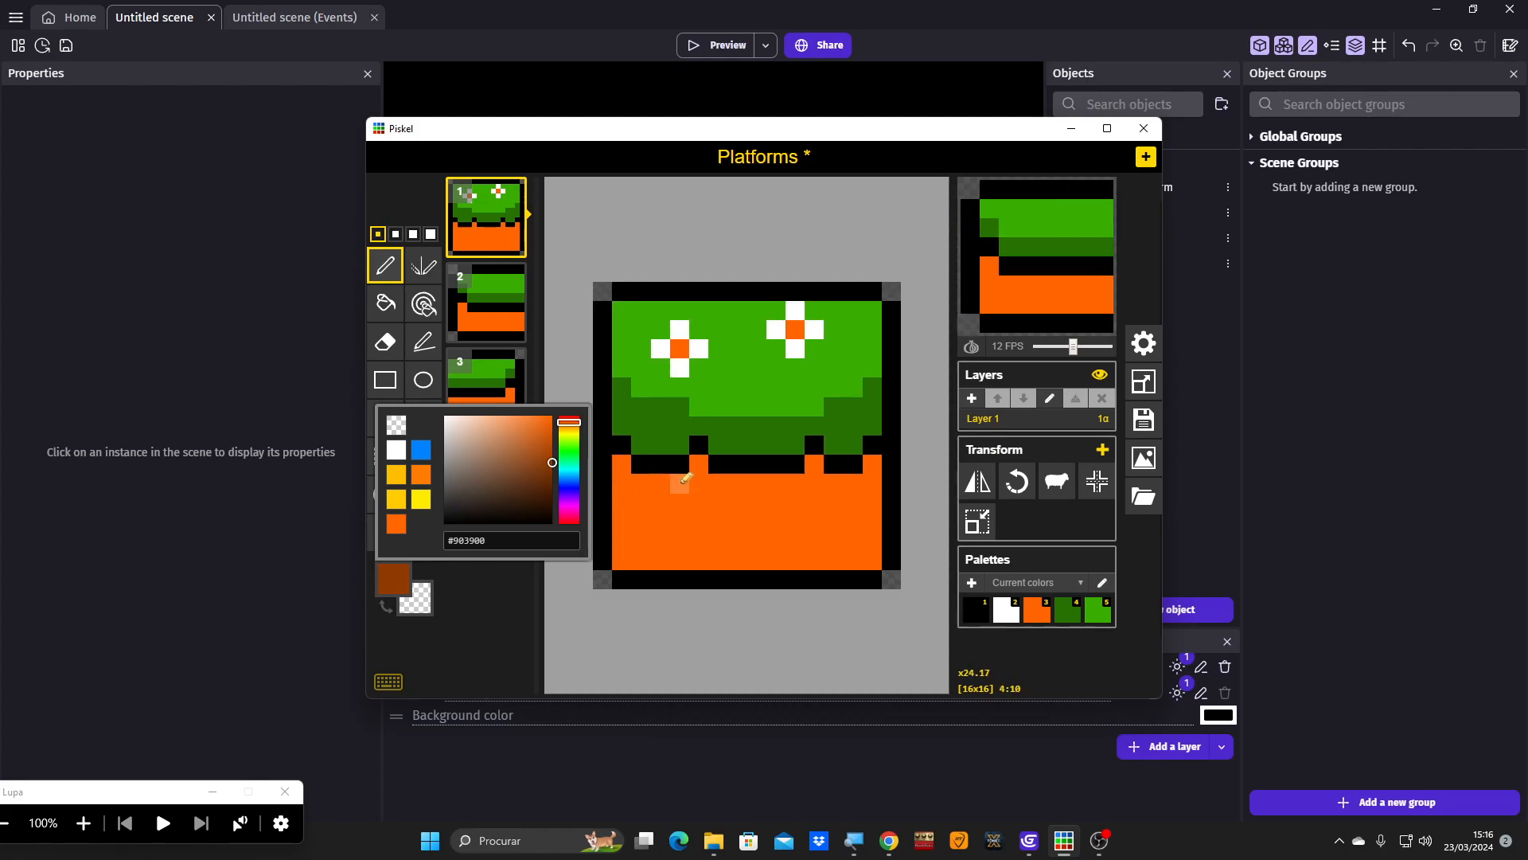
click(628, 465)
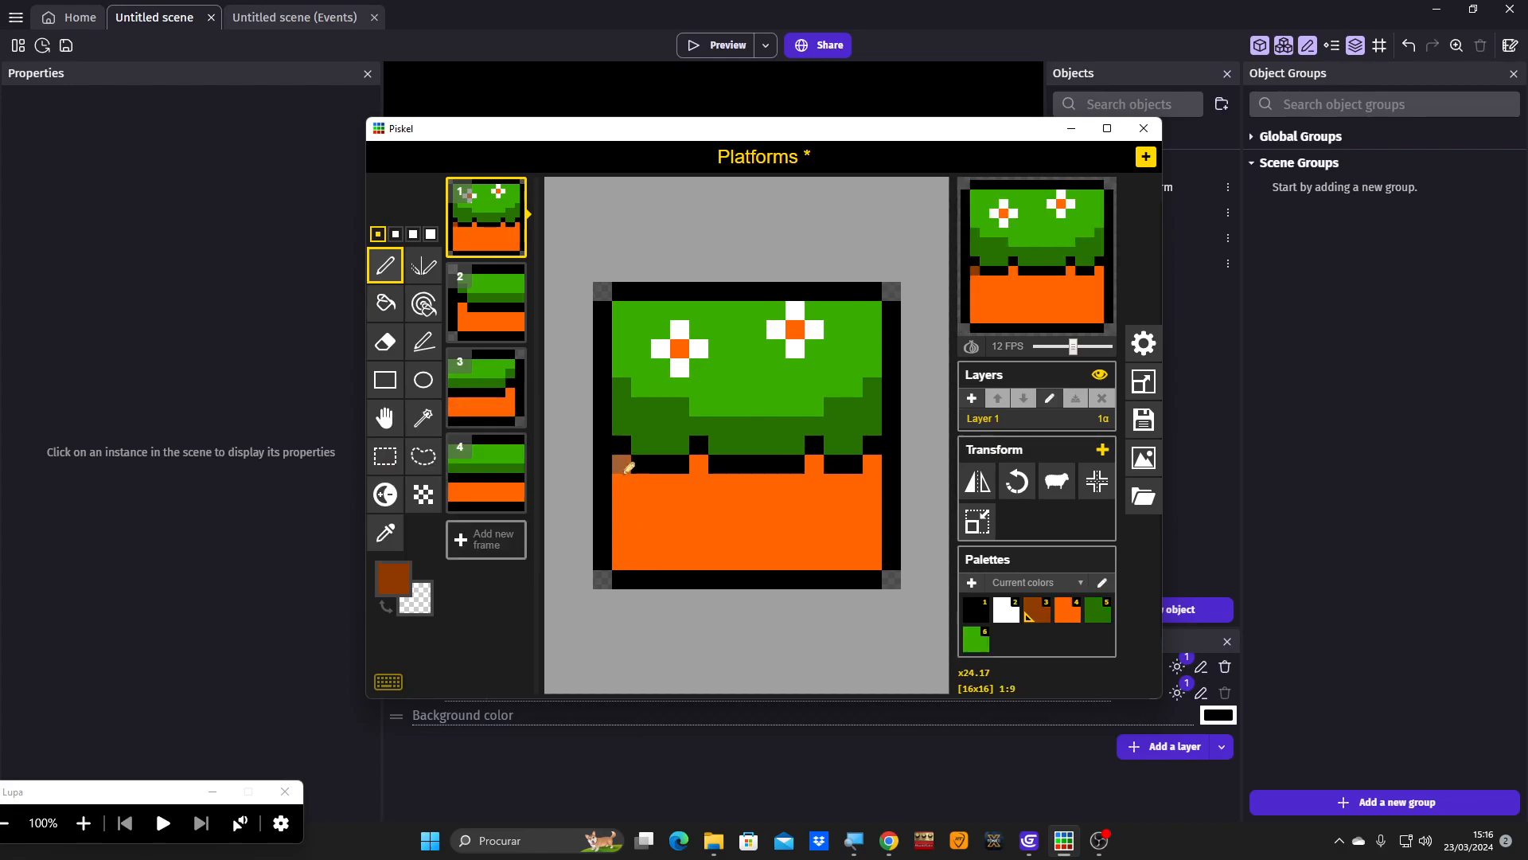
mouse_move(636, 484)
mouse_down()
mouse_move(691, 483)
mouse_move(697, 465)
mouse_move(796, 482)
mouse_move(817, 459)
mouse_move(833, 478)
mouse_move(878, 460)
mouse_up()
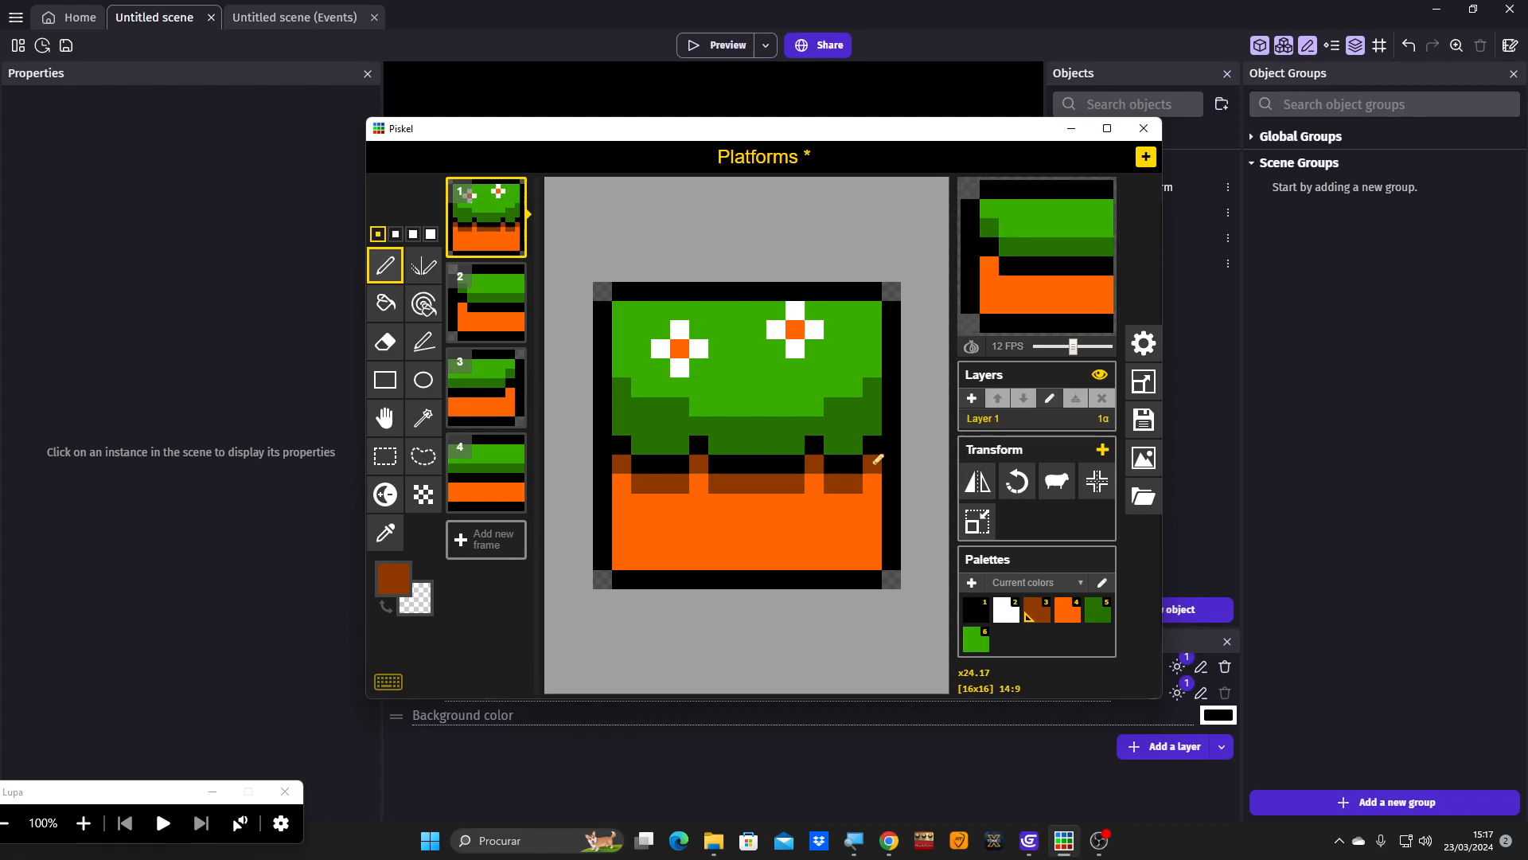
scroll(813, 509, down, 5)
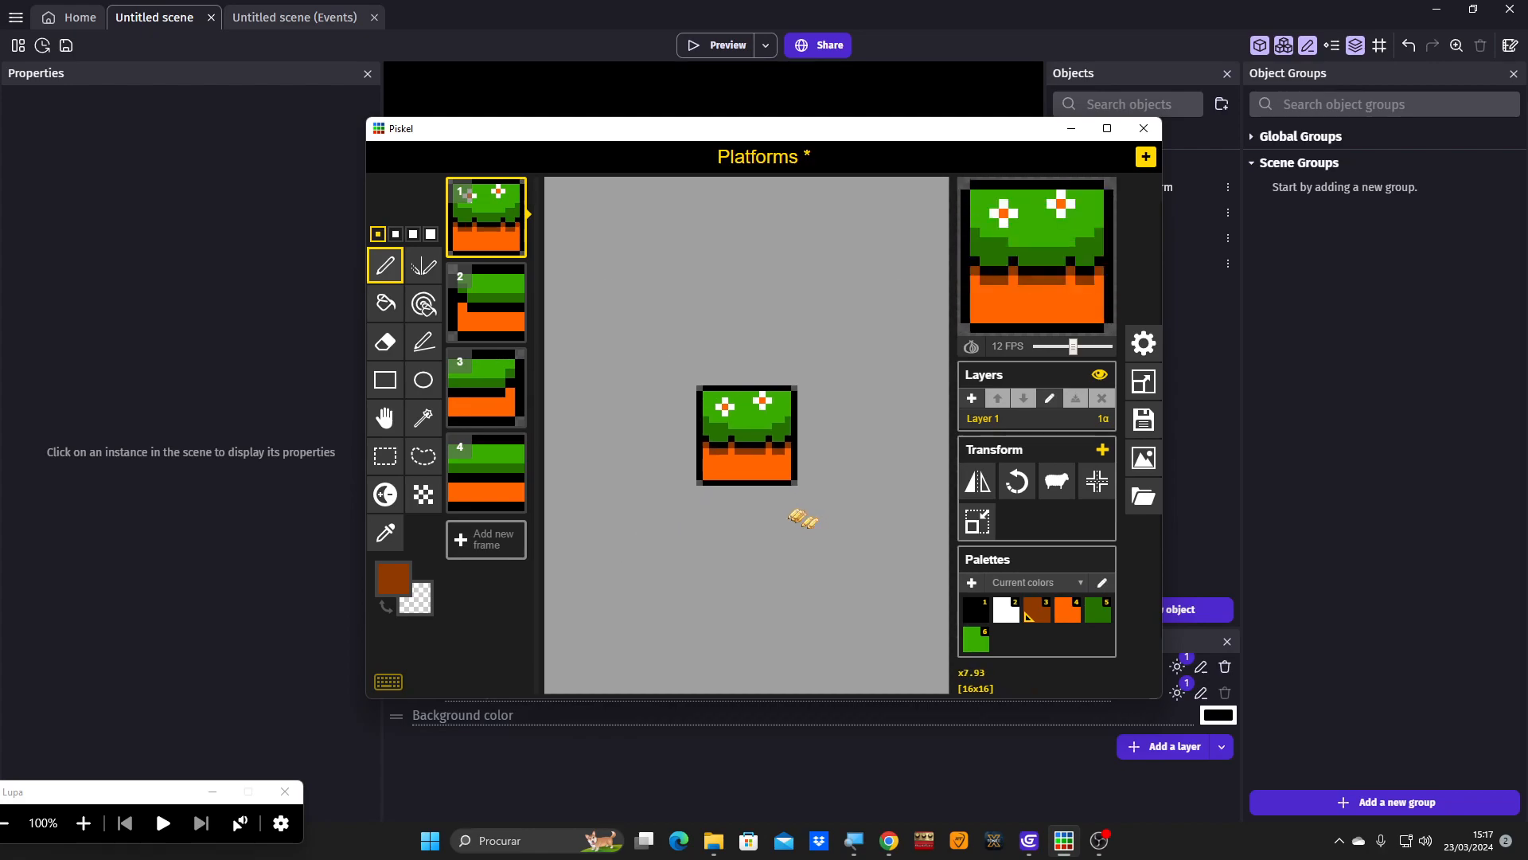
scroll(794, 523, up, 5)
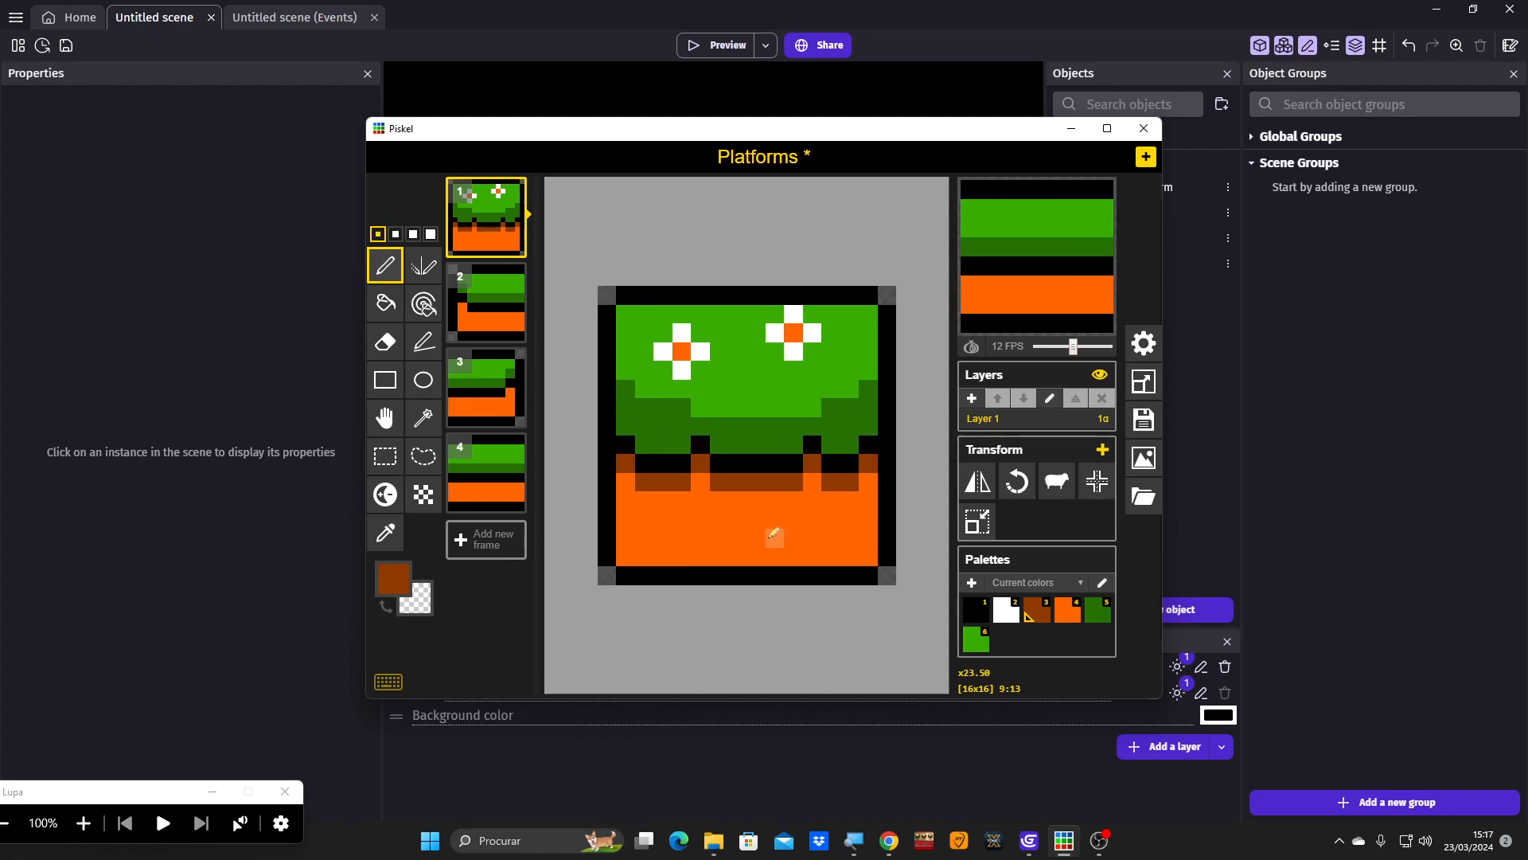
scroll(772, 534, down, 3)
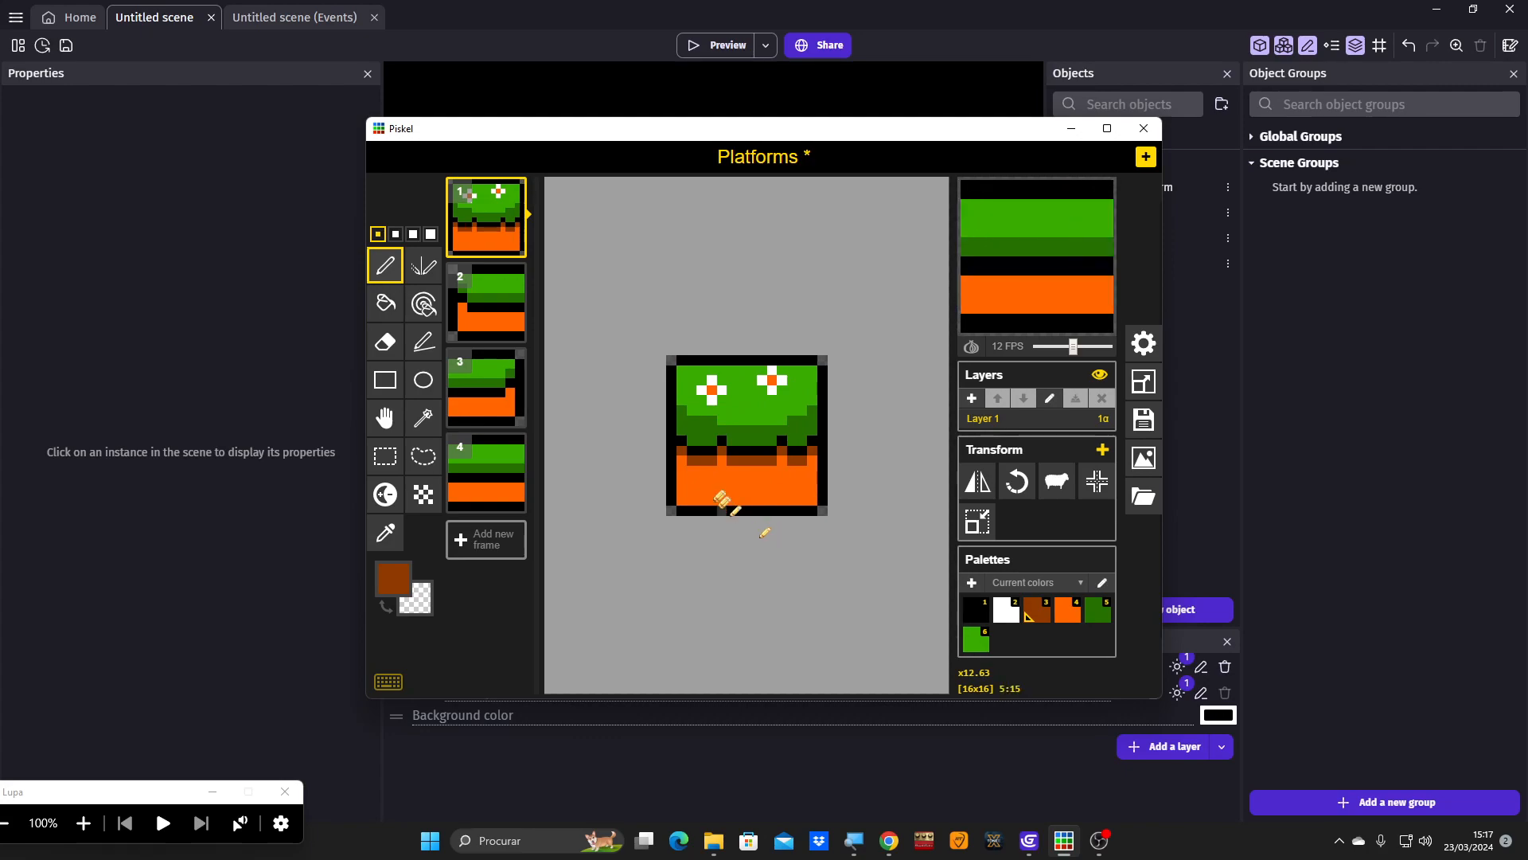
- Try adding a second, shorter row of dark brown pixels directly beneath the shadow on the dirt
scroll(712, 461, up, 4)
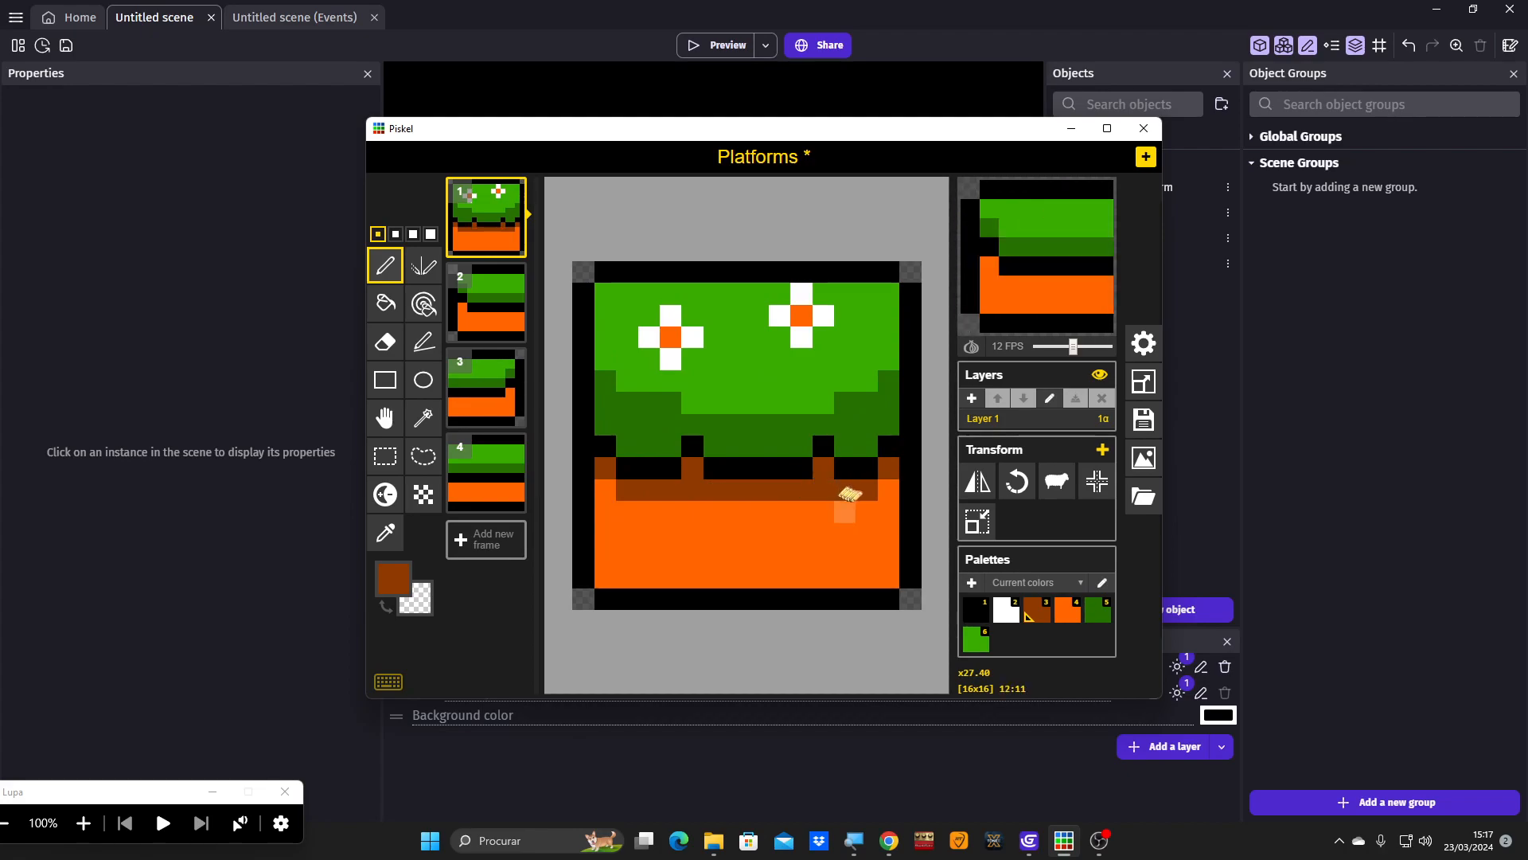
drag(852, 508, 658, 510)
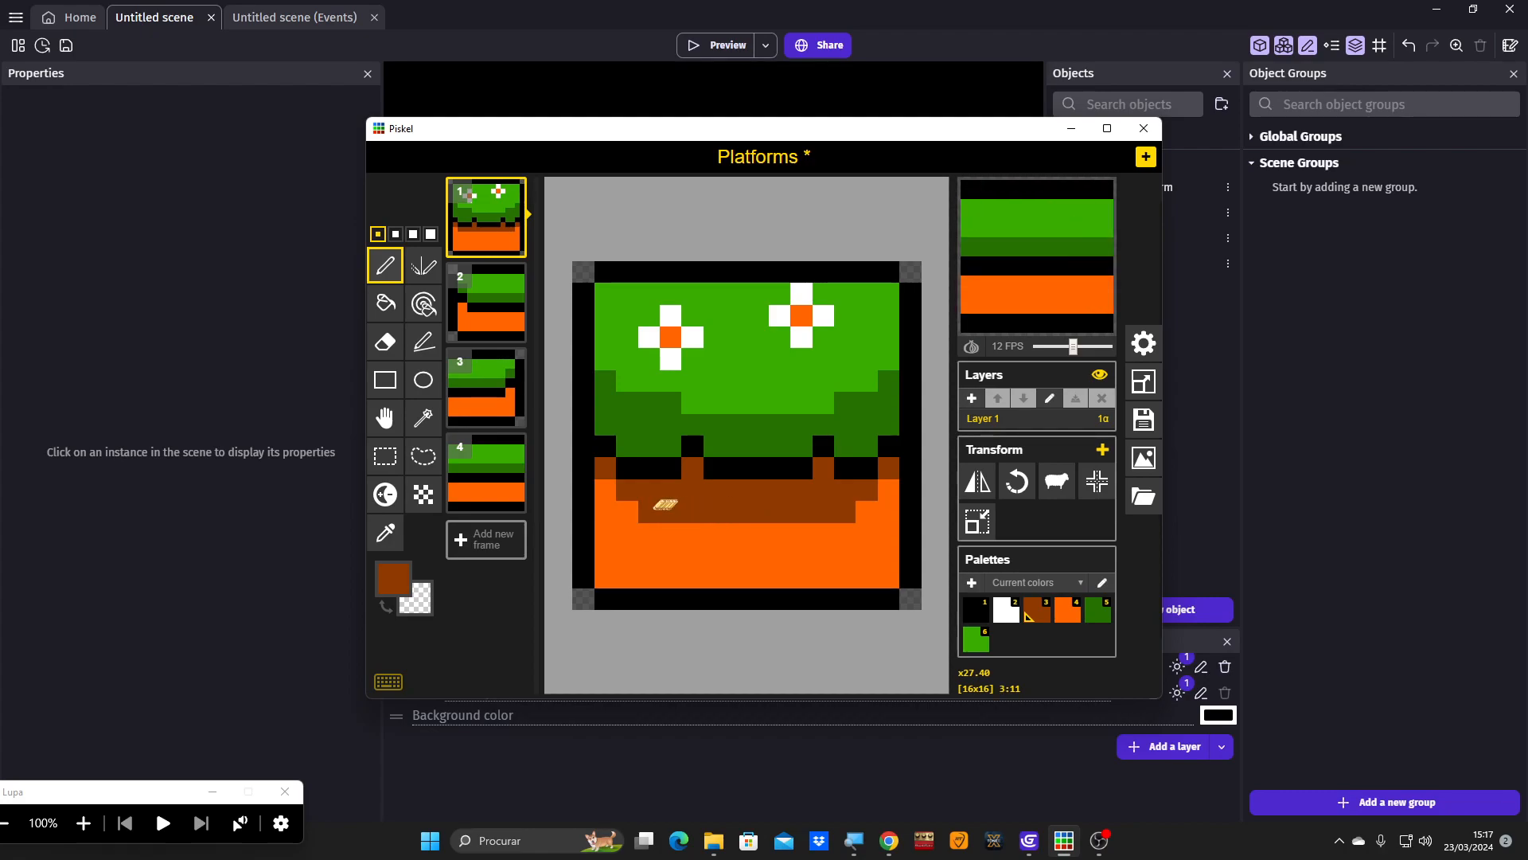
scroll(652, 504, down, 5)
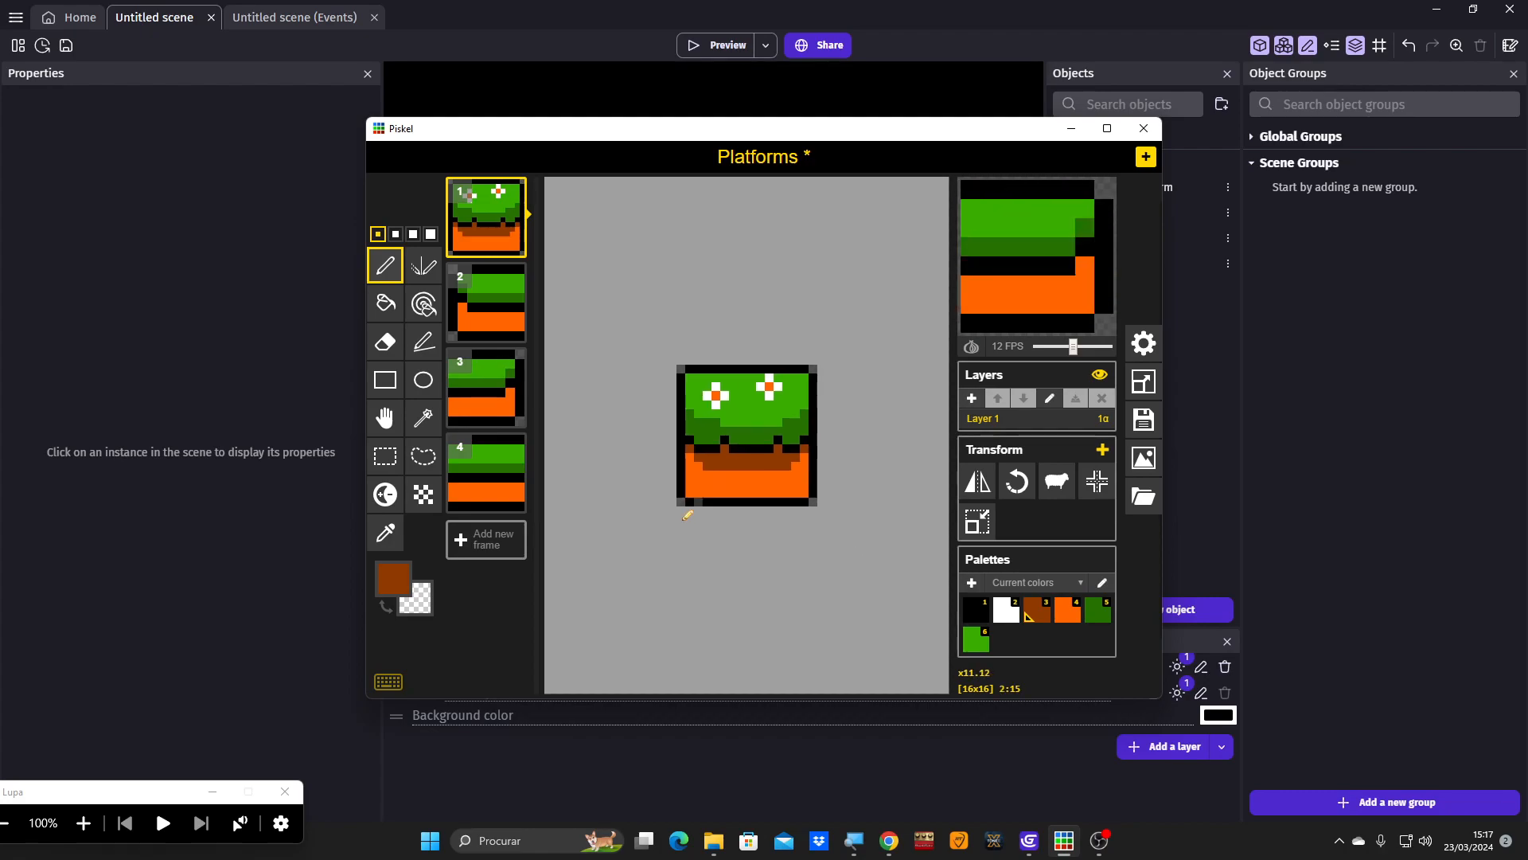
- Try cutting two orange one-pixel notches into the lower brown shadow row, beneath the gaps in the grass outline
scroll(705, 503, up, 4)
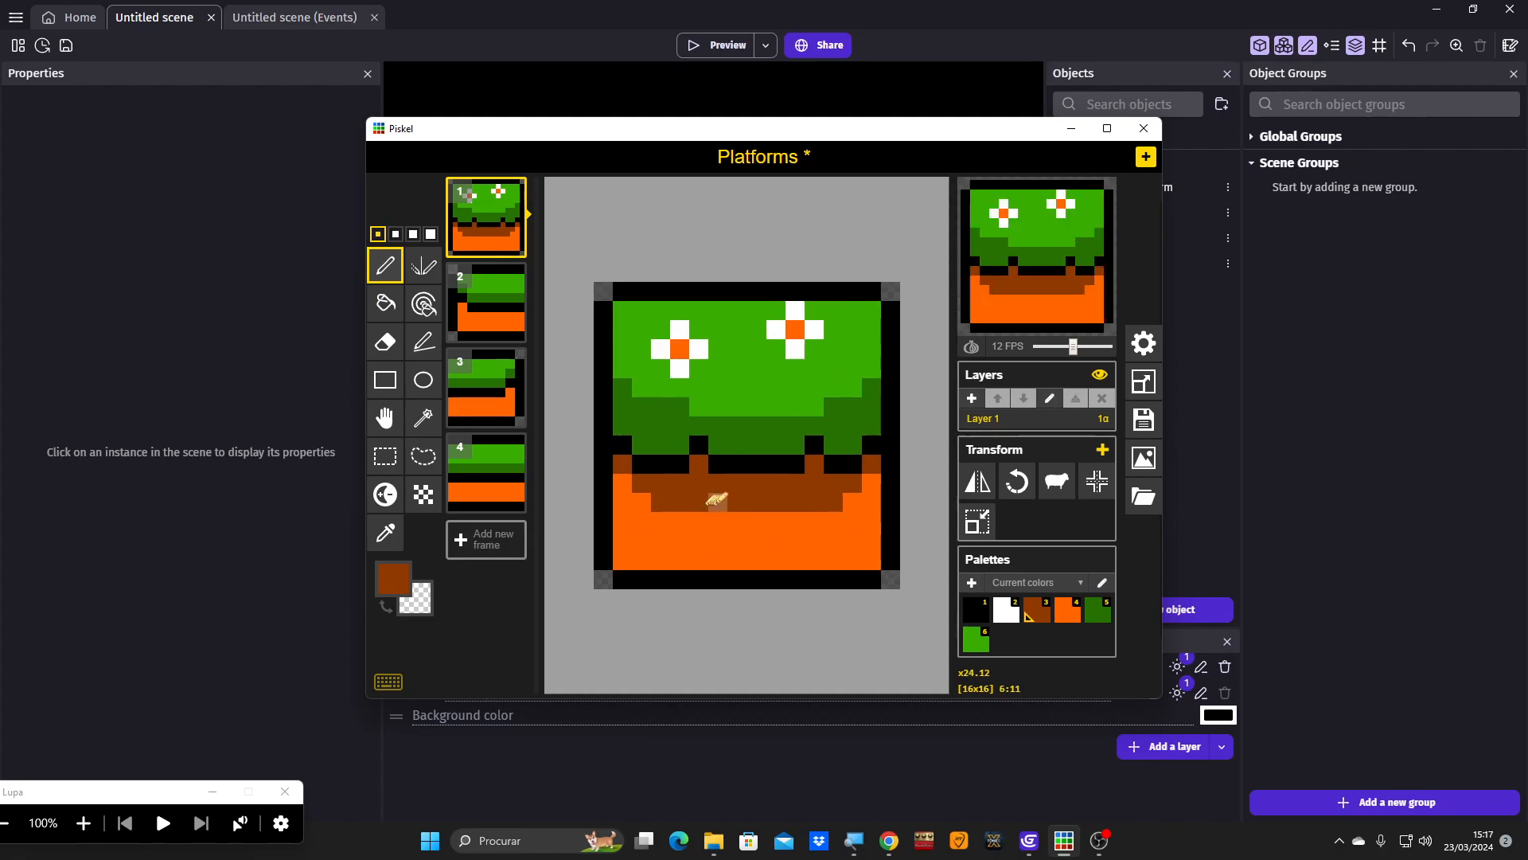
key(4)
click(700, 502)
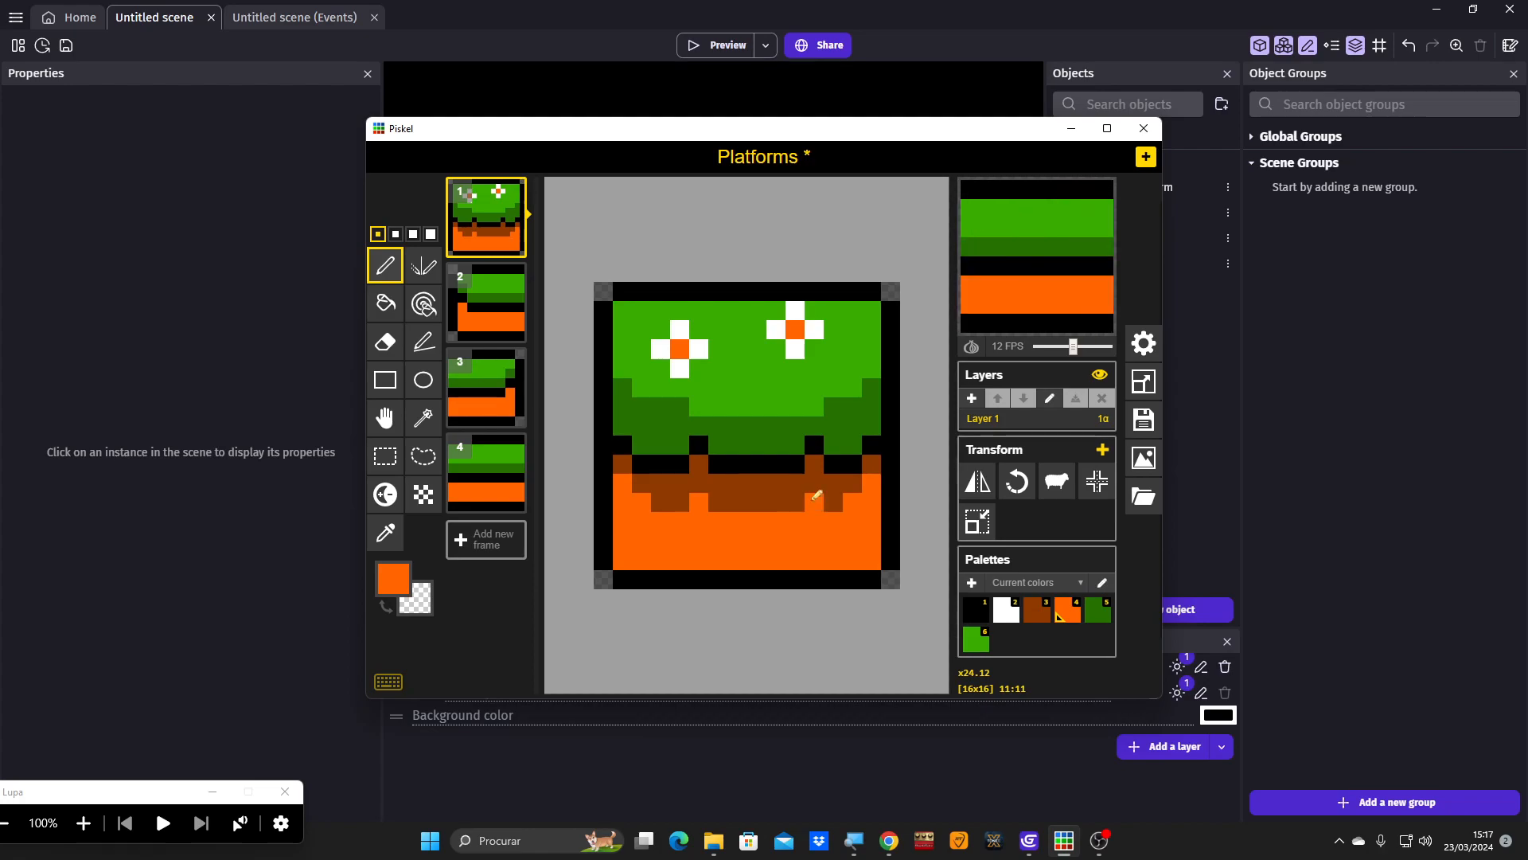
scroll(833, 531, down, 4)
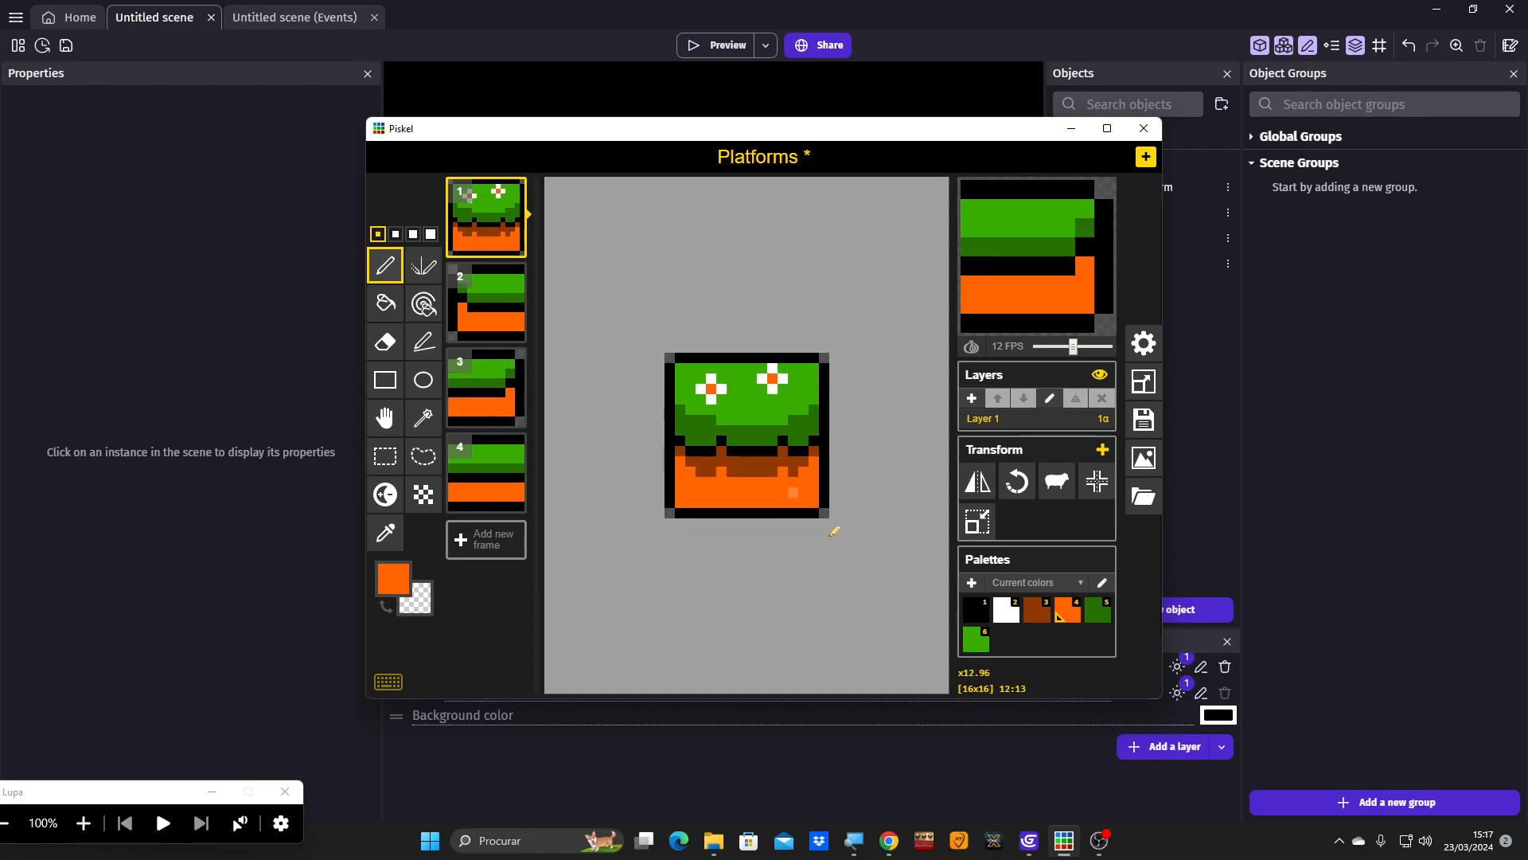
scroll(776, 513, down, 1)
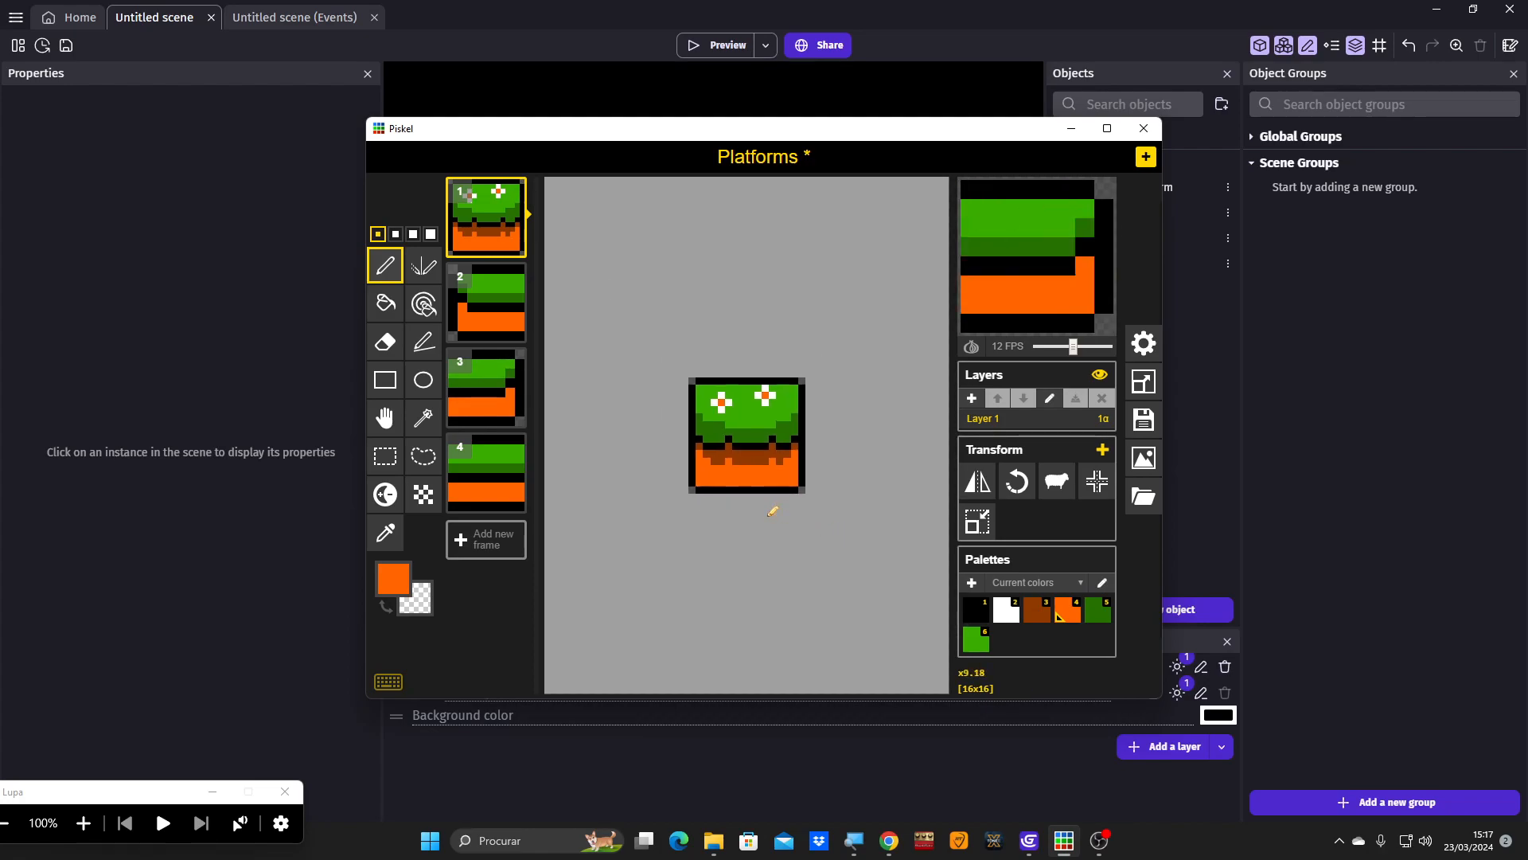
- Cover the lower brown shadow row with orange, keeping only the shadow directly under the grass outline
scroll(757, 480, up, 4)
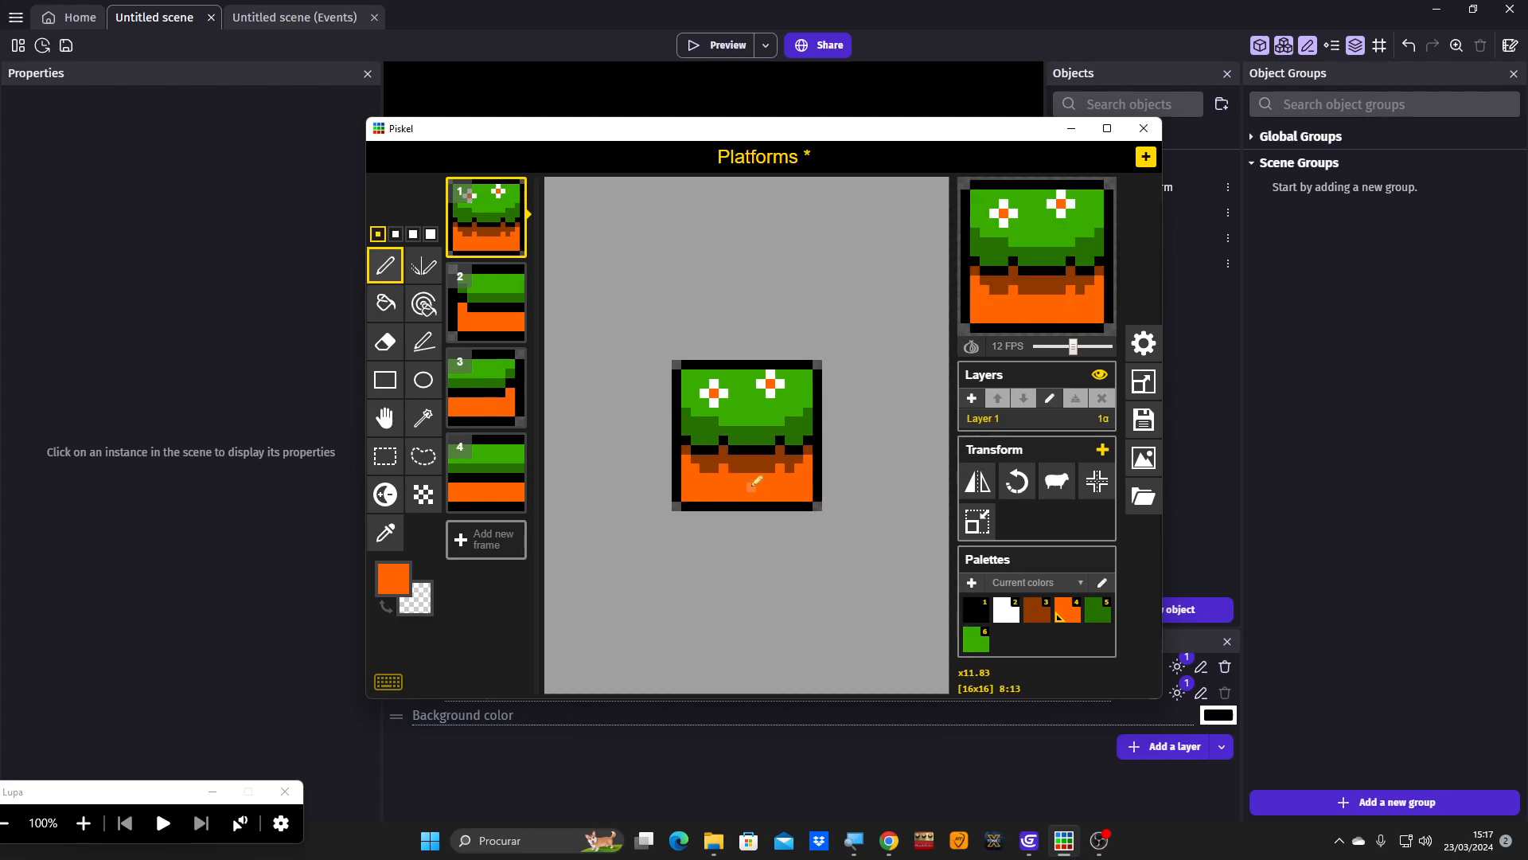
mouse_move(748, 497)
mouse_down()
mouse_move(713, 506)
mouse_move(843, 507)
mouse_move(875, 481)
mouse_up()
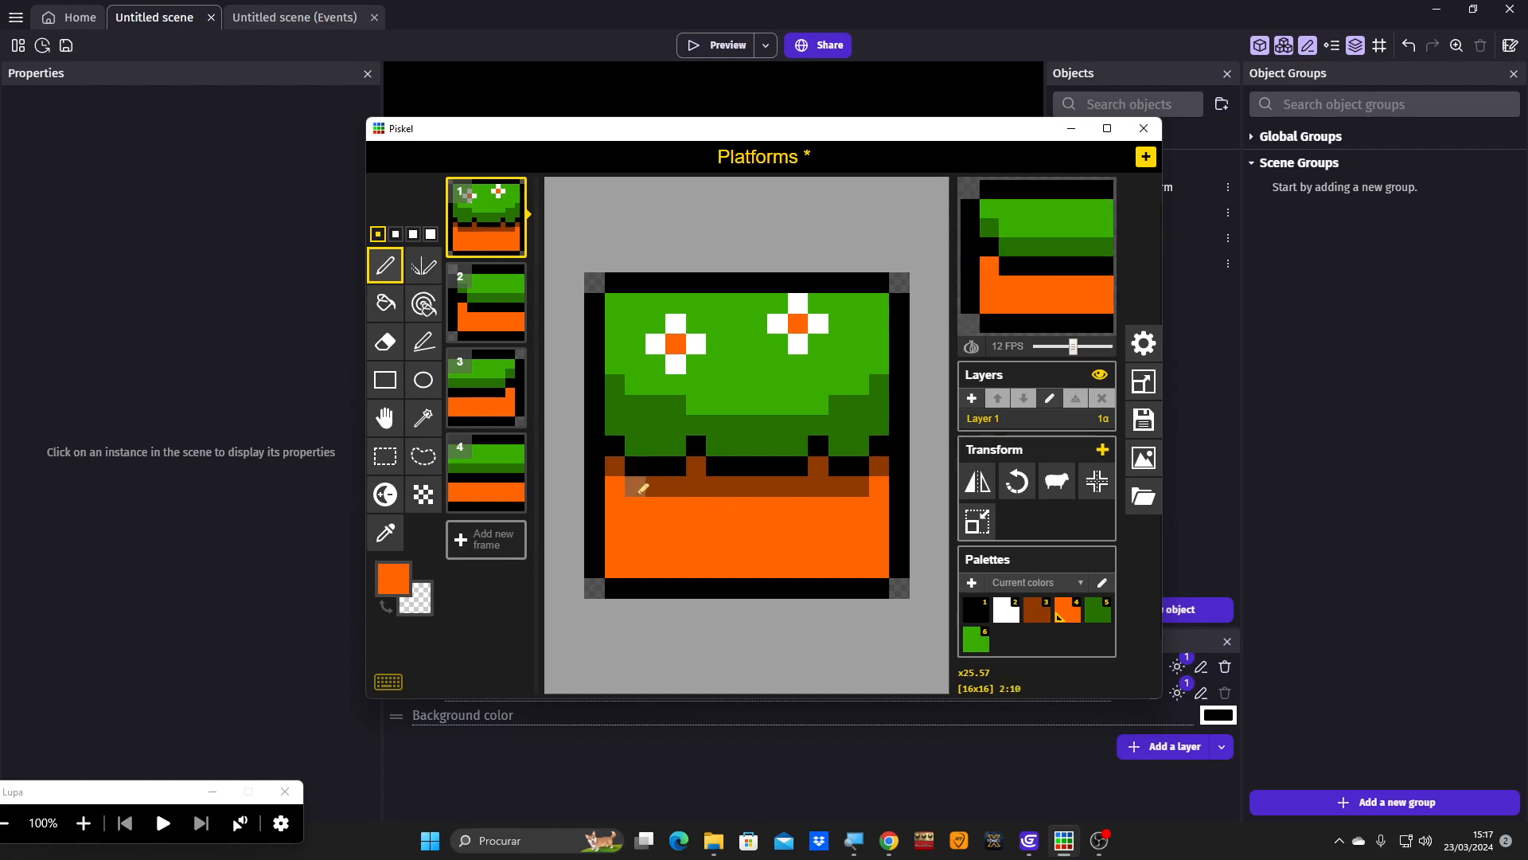
scroll(721, 540, down, 2)
scroll(722, 537, down, 2)
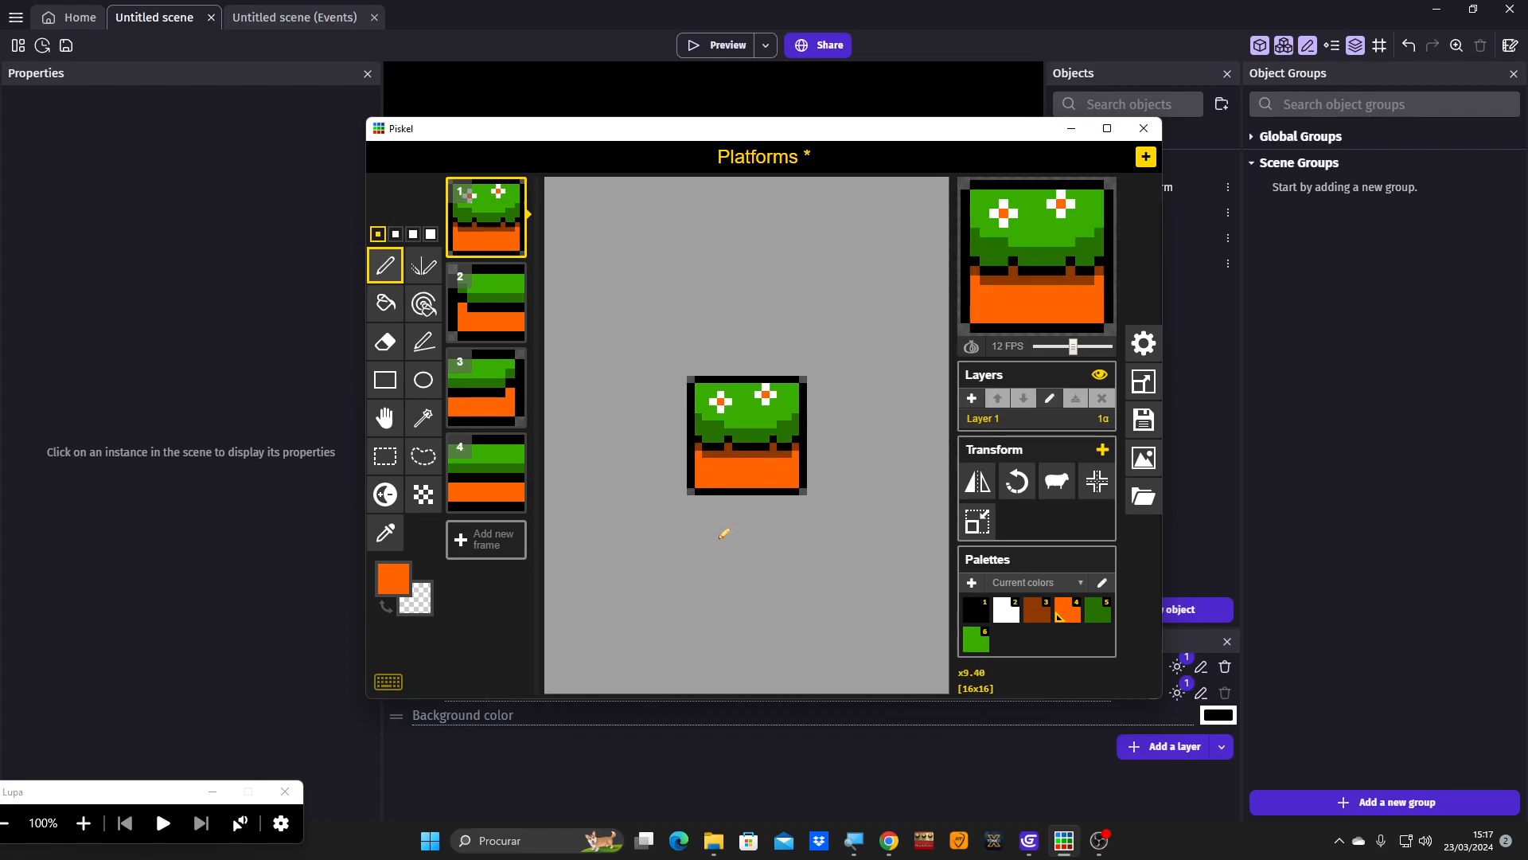
- Paint all remaining brown shadow pixels orange, restoring the plain dirt below the grass outline
scroll(722, 532, up, 5)
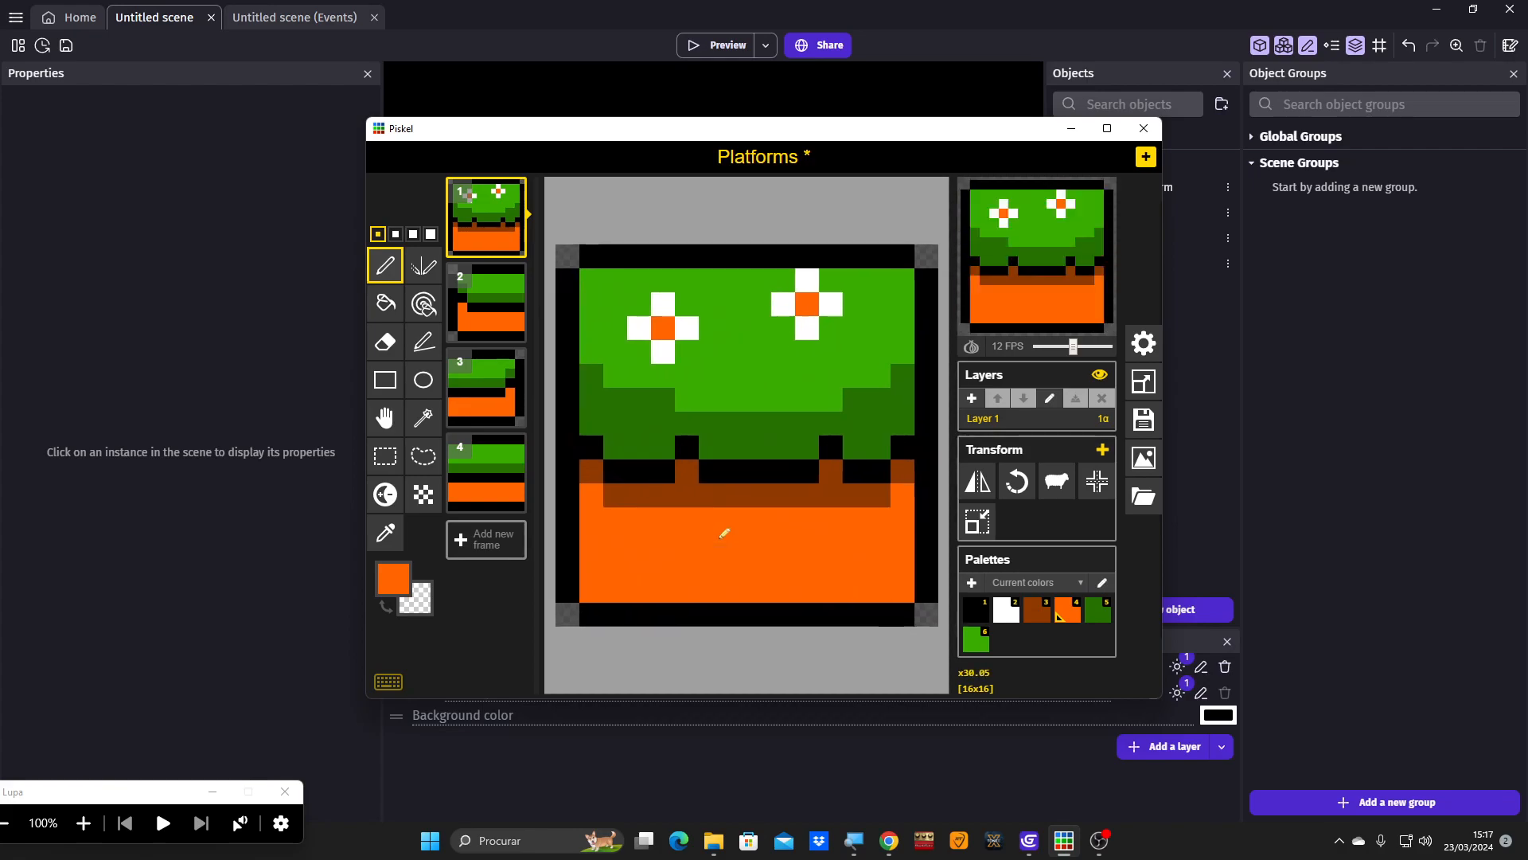
mouse_move(682, 475)
mouse_down()
mouse_move(682, 498)
mouse_move(605, 496)
mouse_up()
click(584, 477)
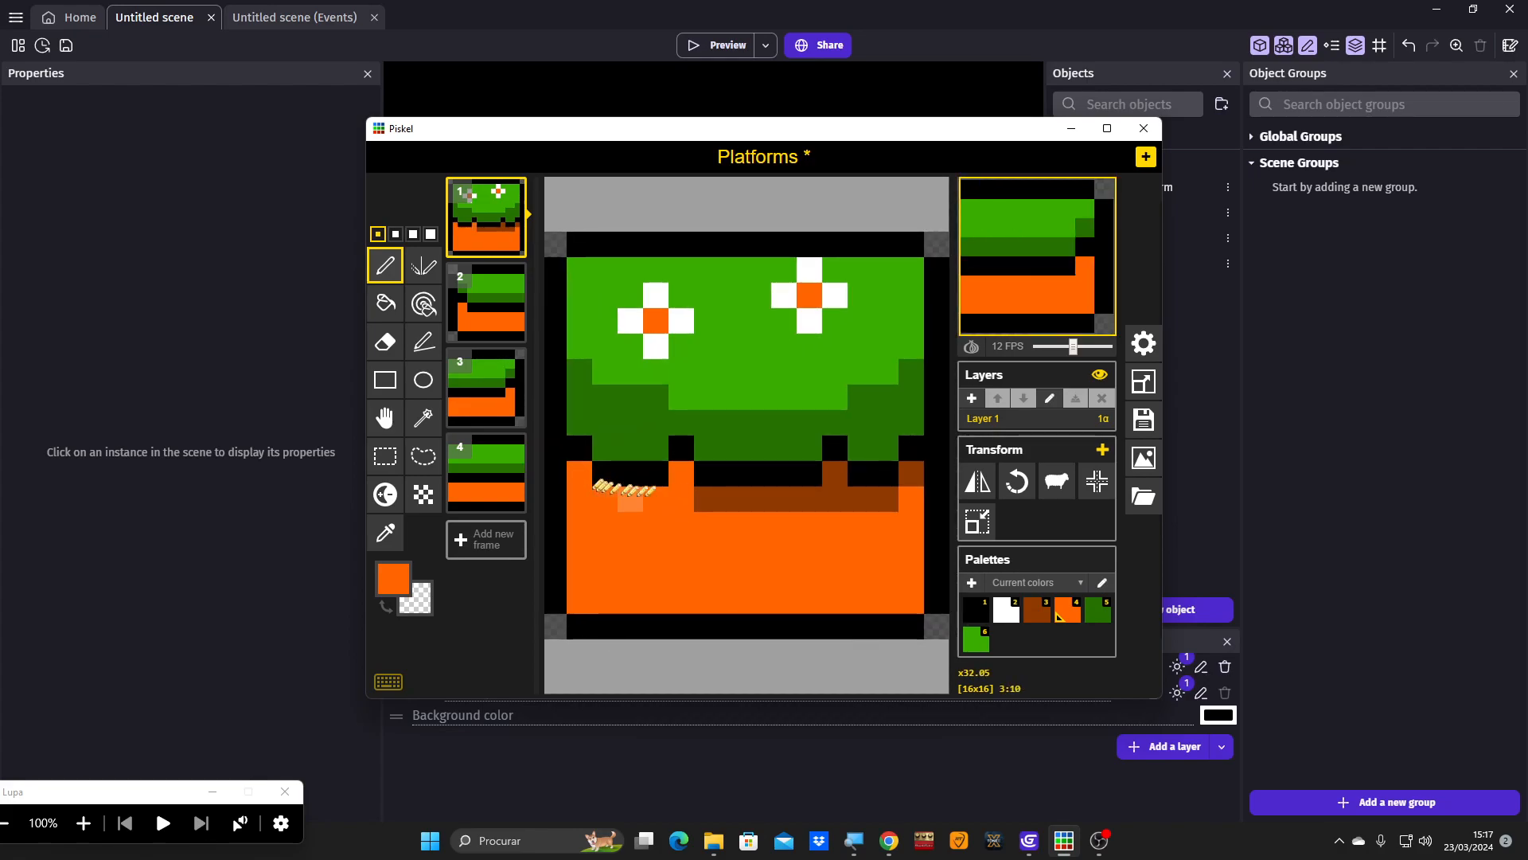
click(706, 496)
mouse_move(707, 495)
mouse_down()
mouse_move(836, 498)
mouse_move(842, 478)
mouse_move(844, 498)
mouse_move(880, 498)
mouse_move(911, 475)
mouse_up()
scroll(883, 505, down, 5)
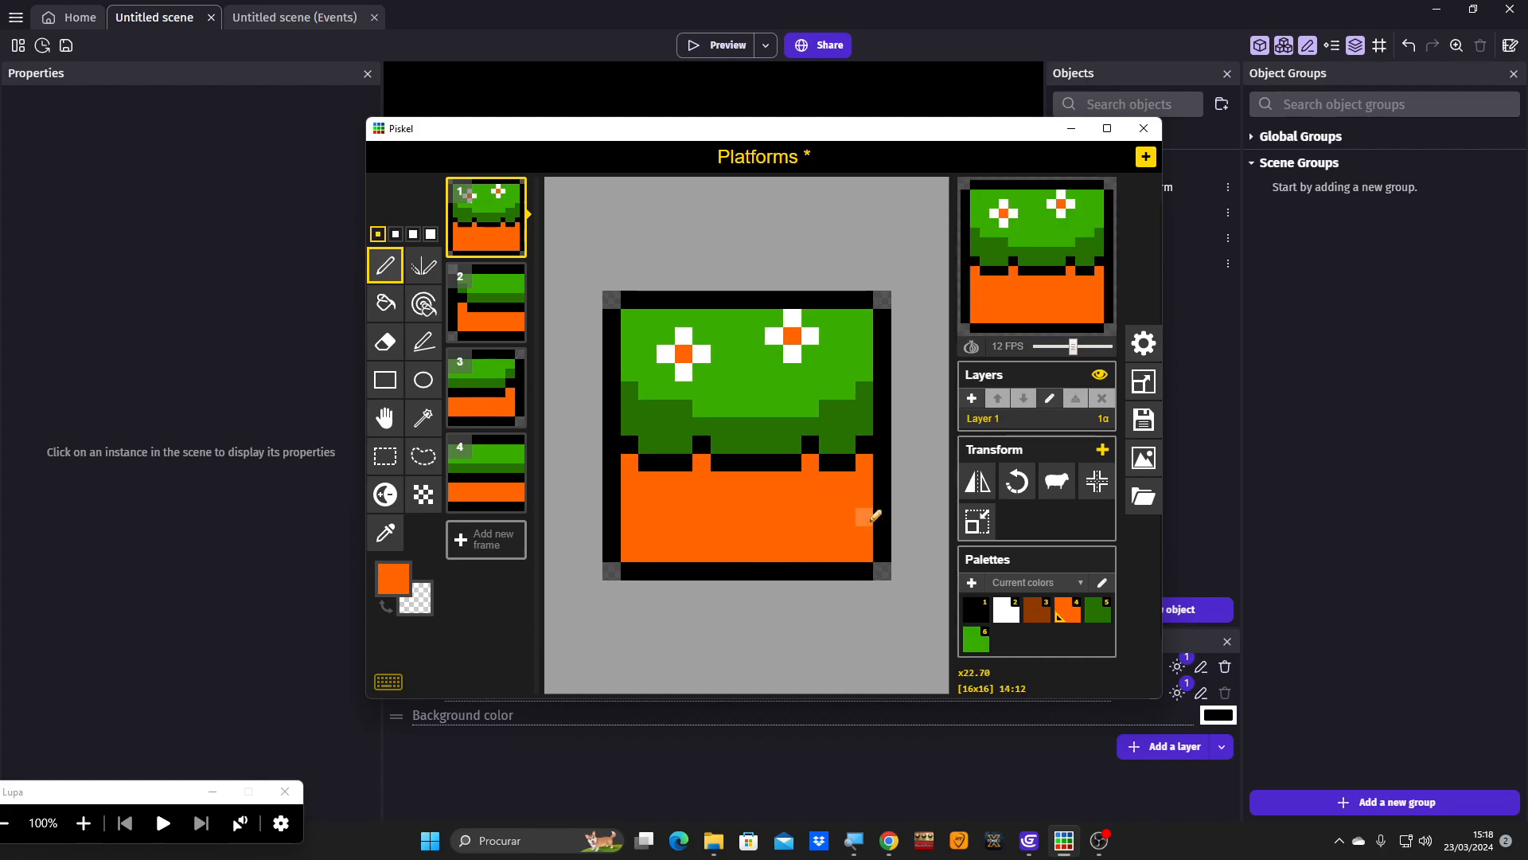
scroll(796, 495, down, 2)
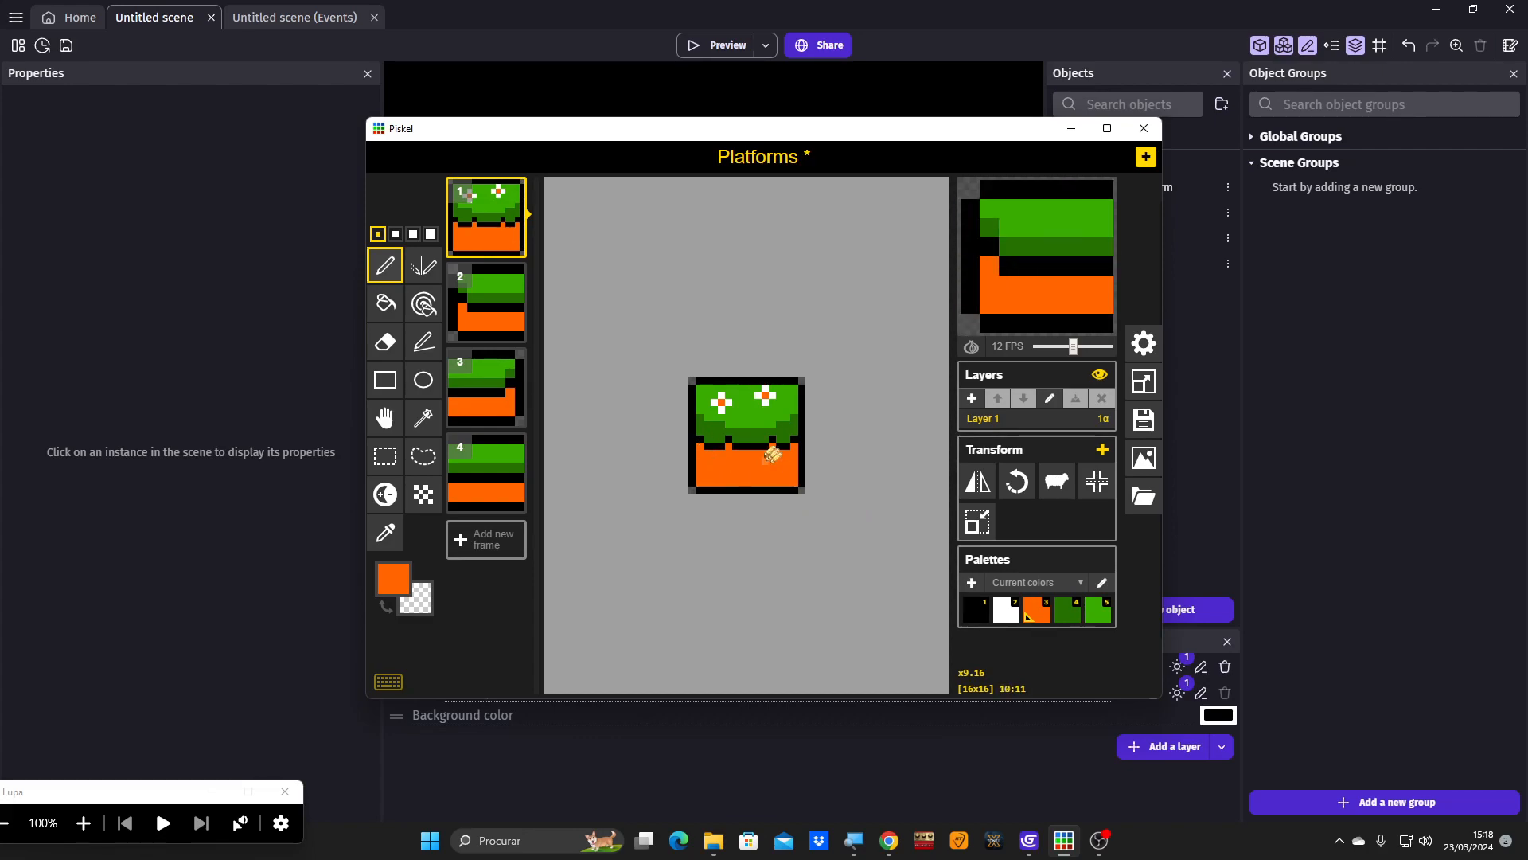
scroll(730, 541, down, 2)
scroll(719, 486, up, 3)
scroll(719, 487, up, 2)
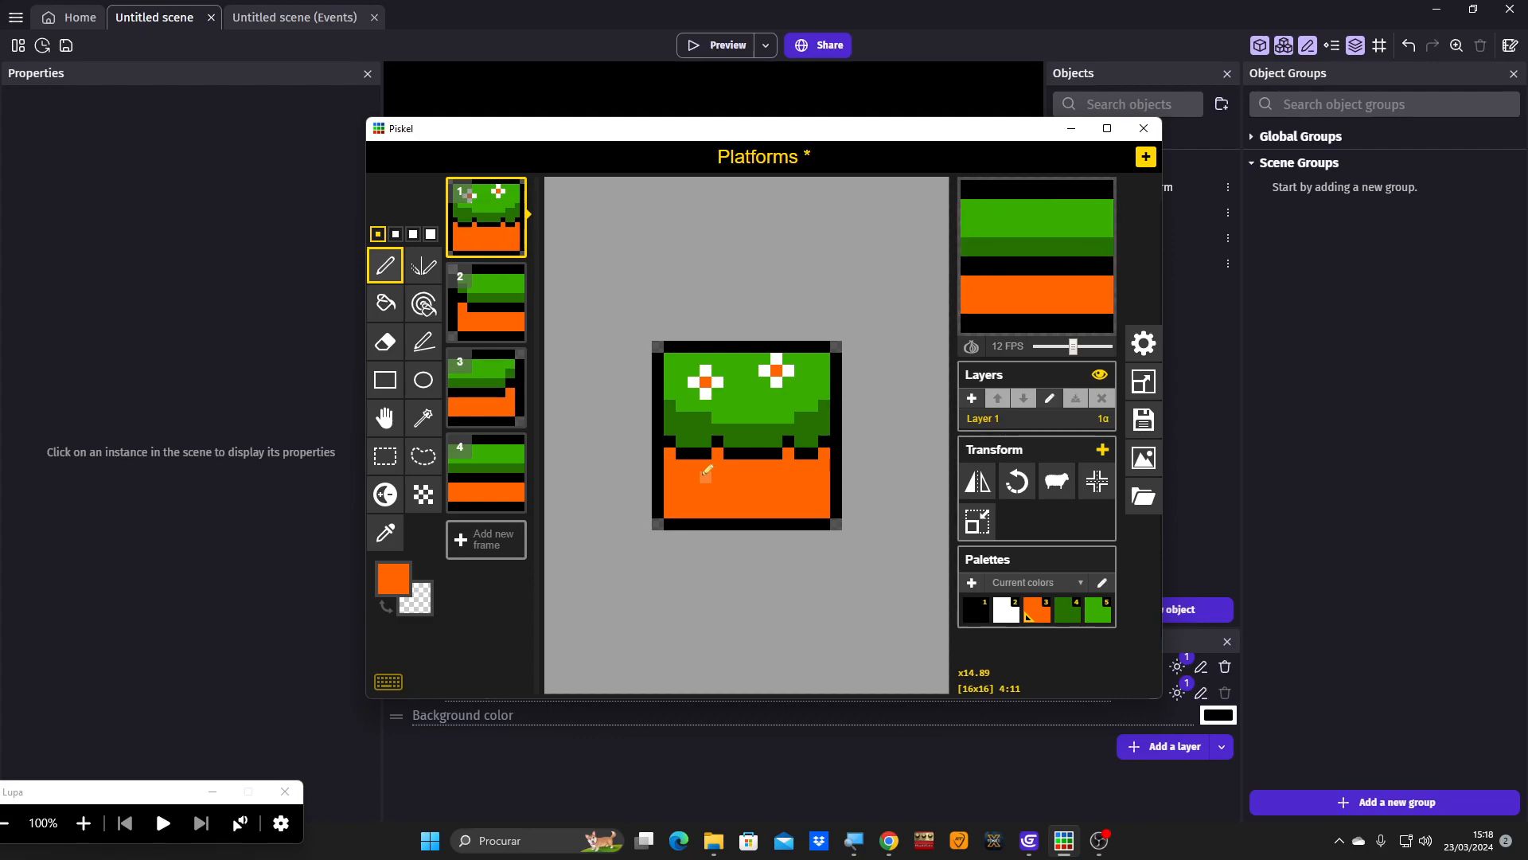
scroll(706, 471, down, 3)
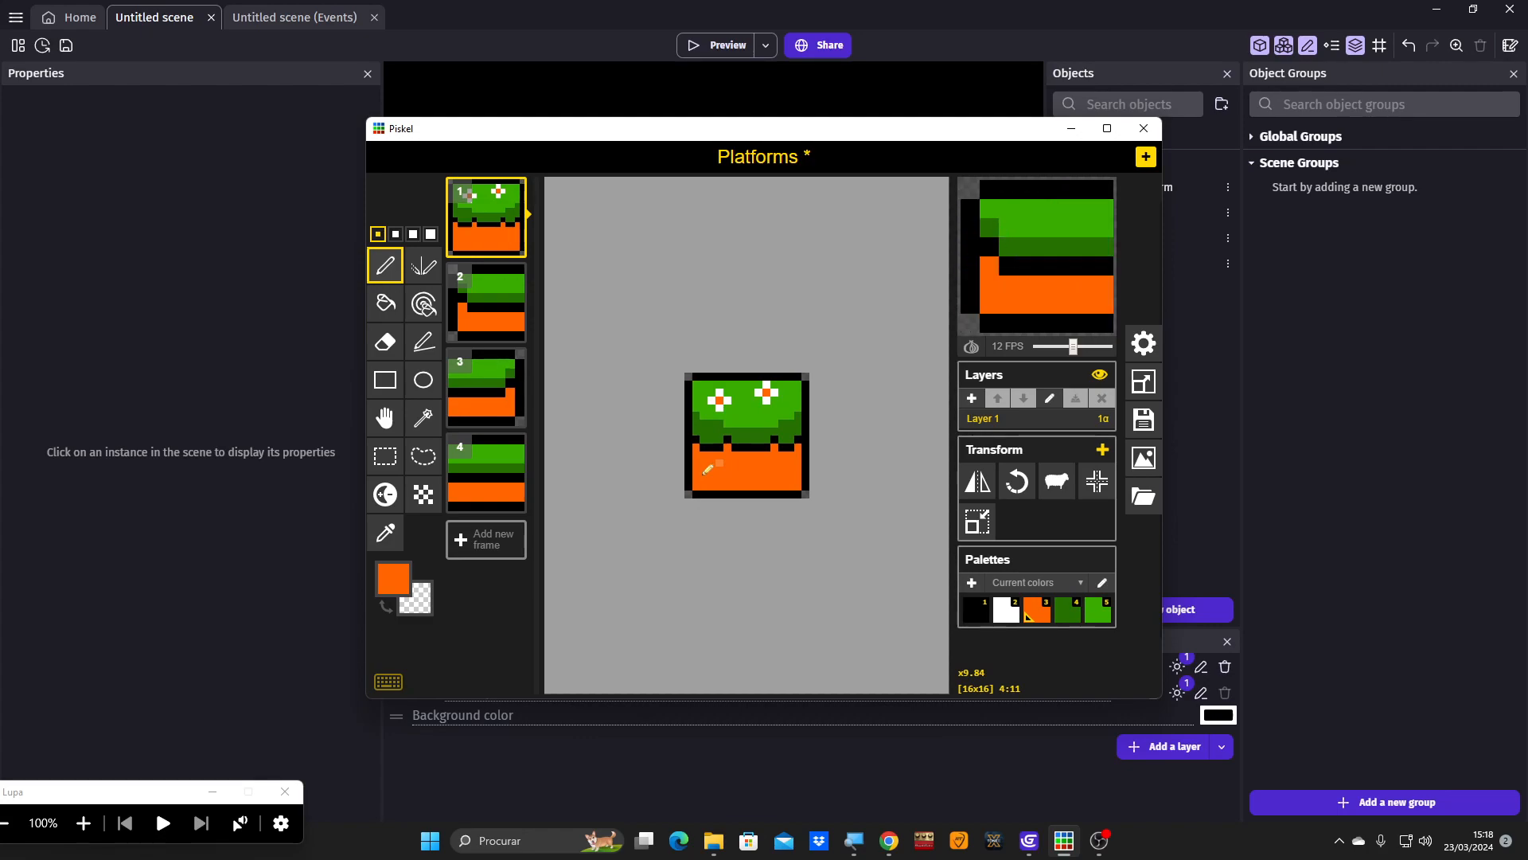
scroll(706, 471, up, 2)
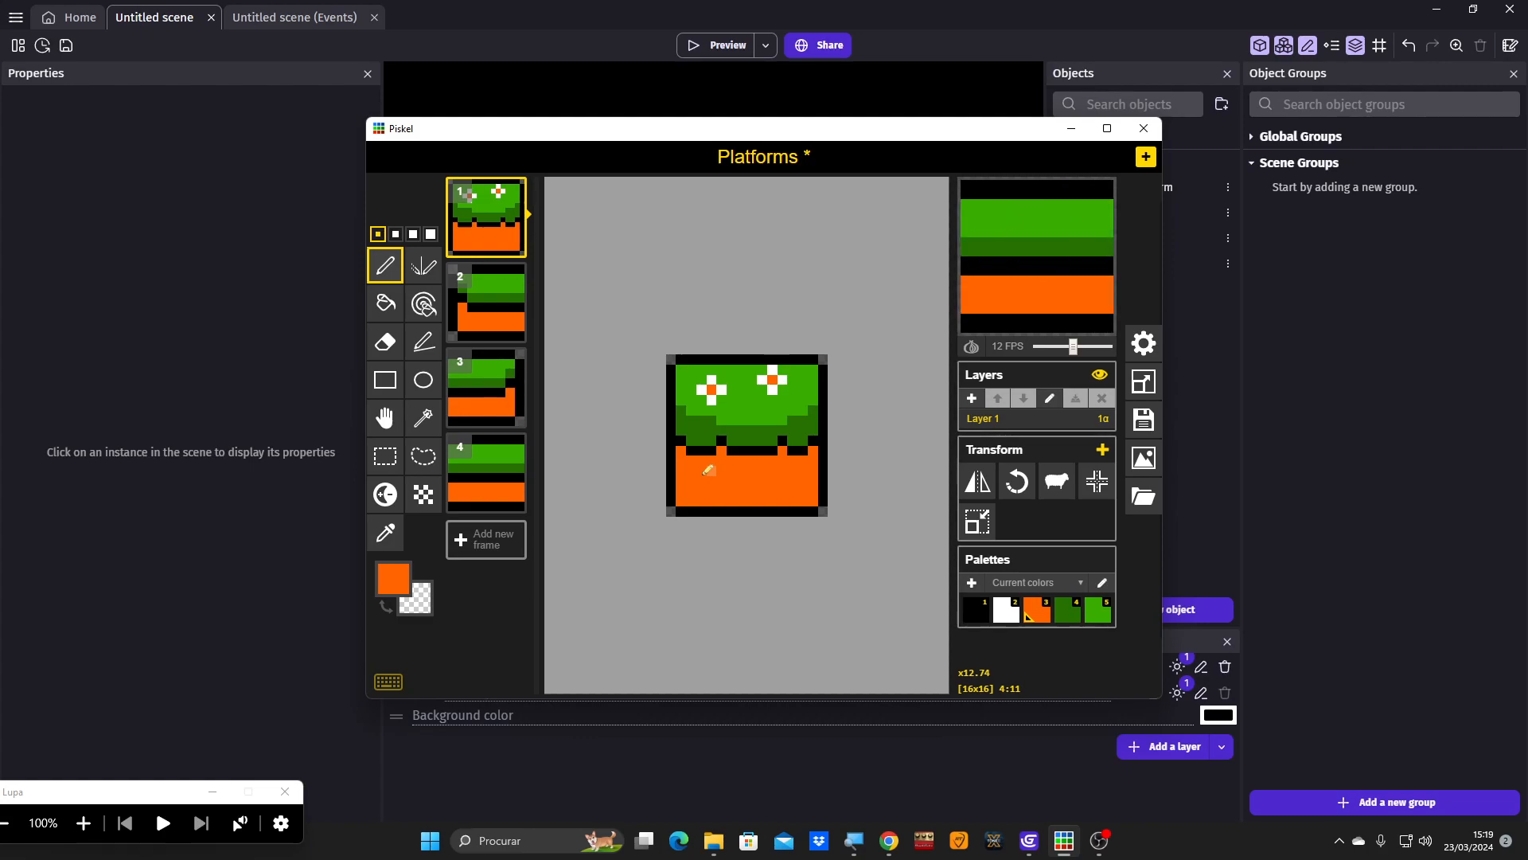
- Switch to GDevelop and run a maximized preview of the scene to view the grass platforms
key(alt+Tab)
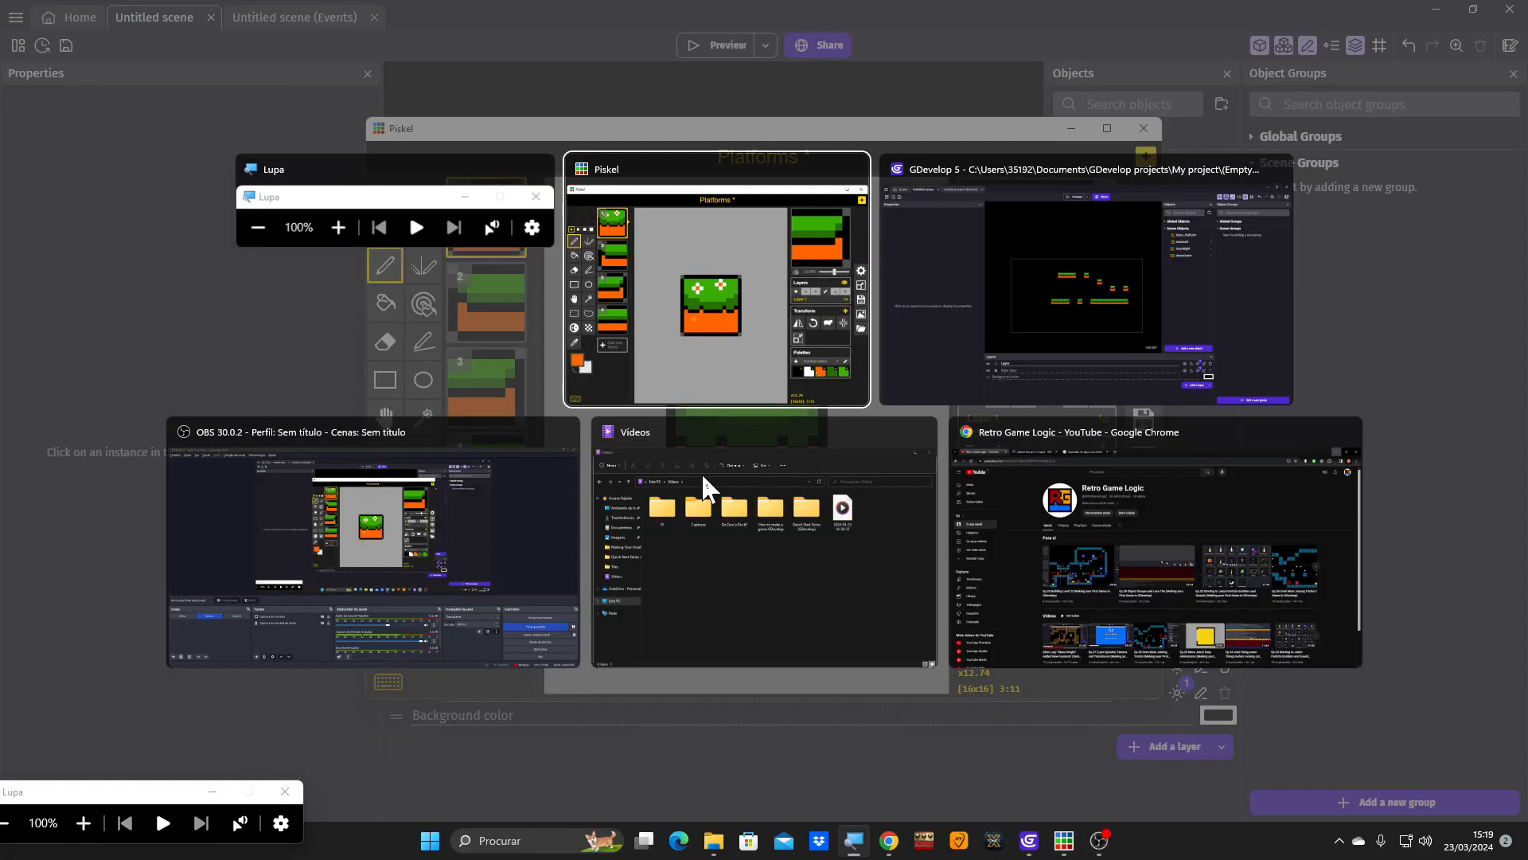
key(alt+Tab)
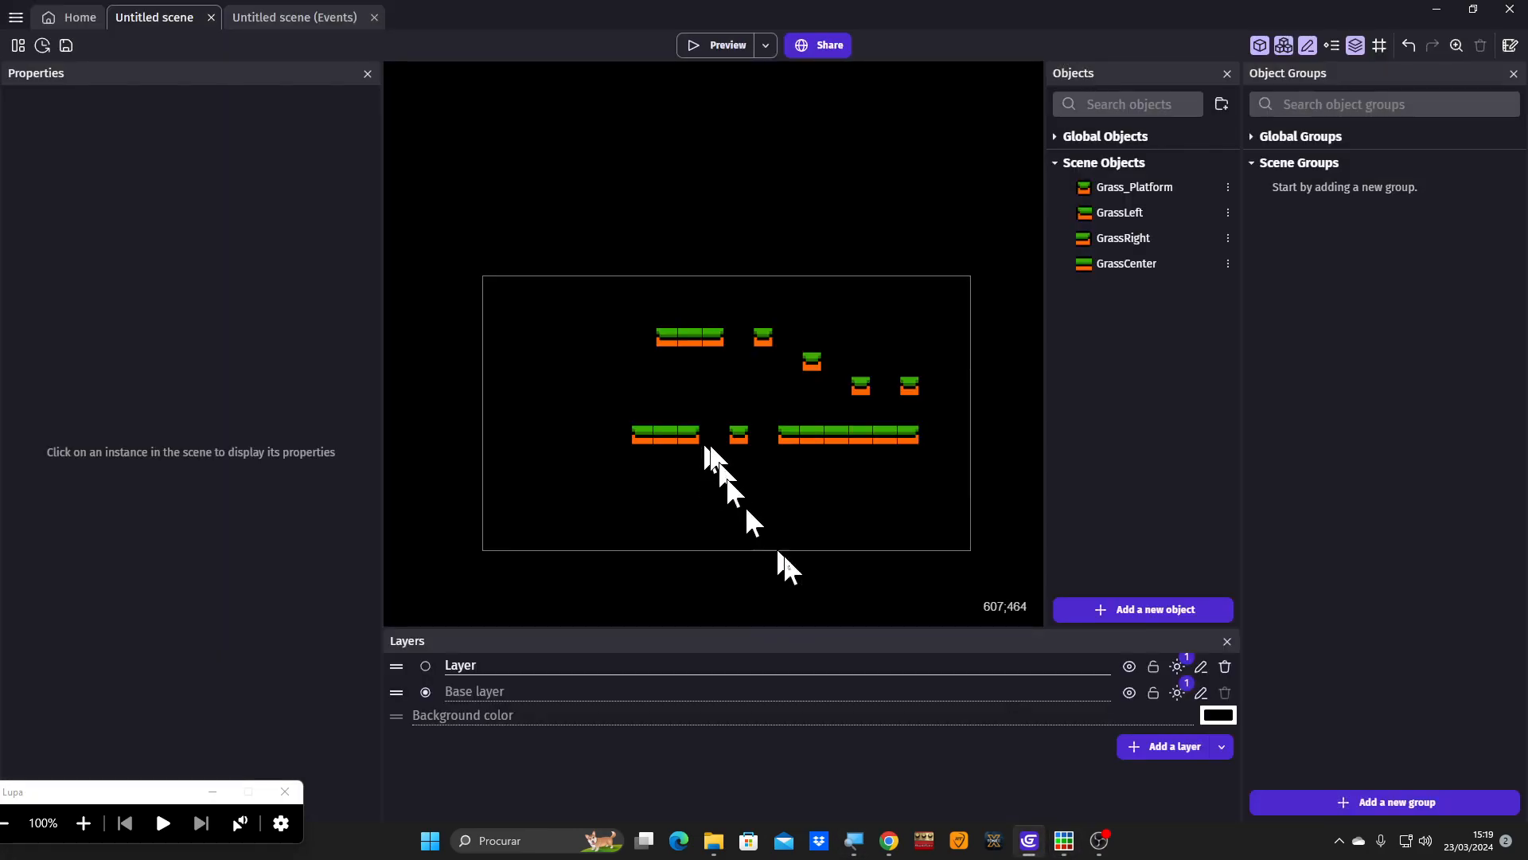
click(700, 50)
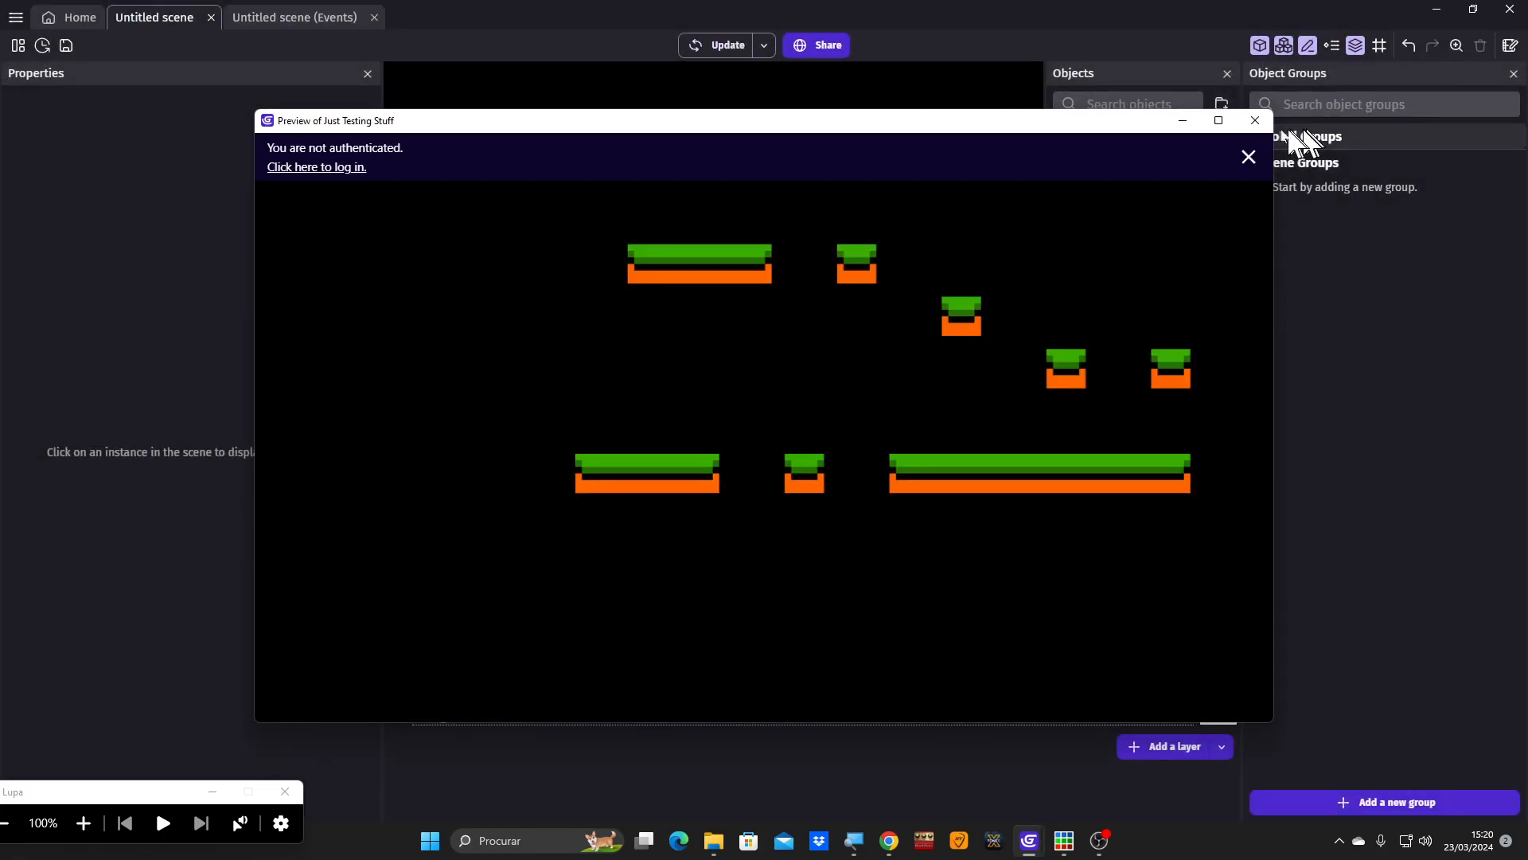
click(1217, 120)
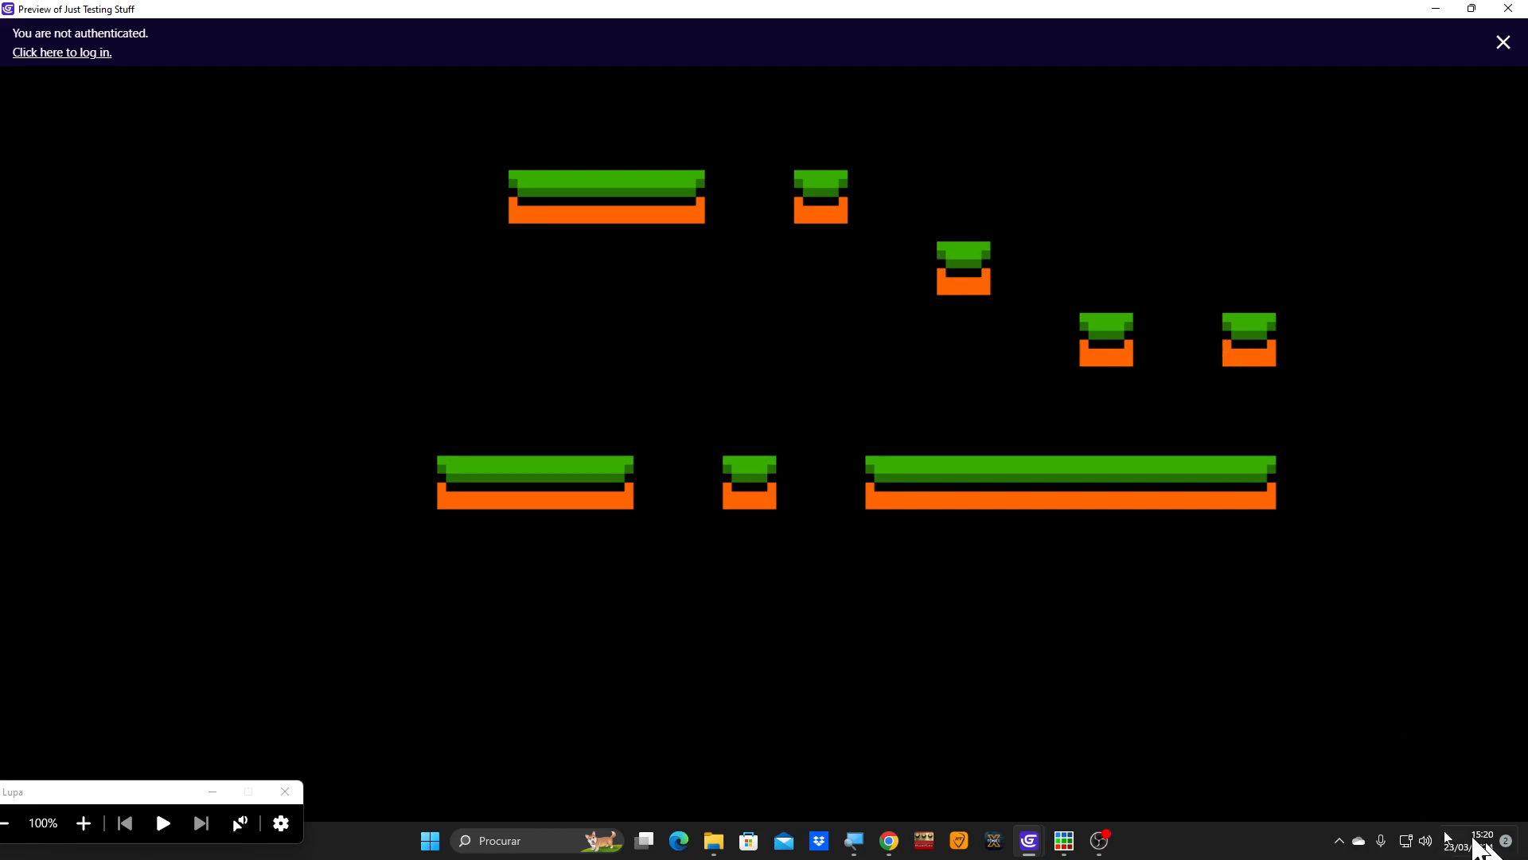
mouse_move(1097, 847)
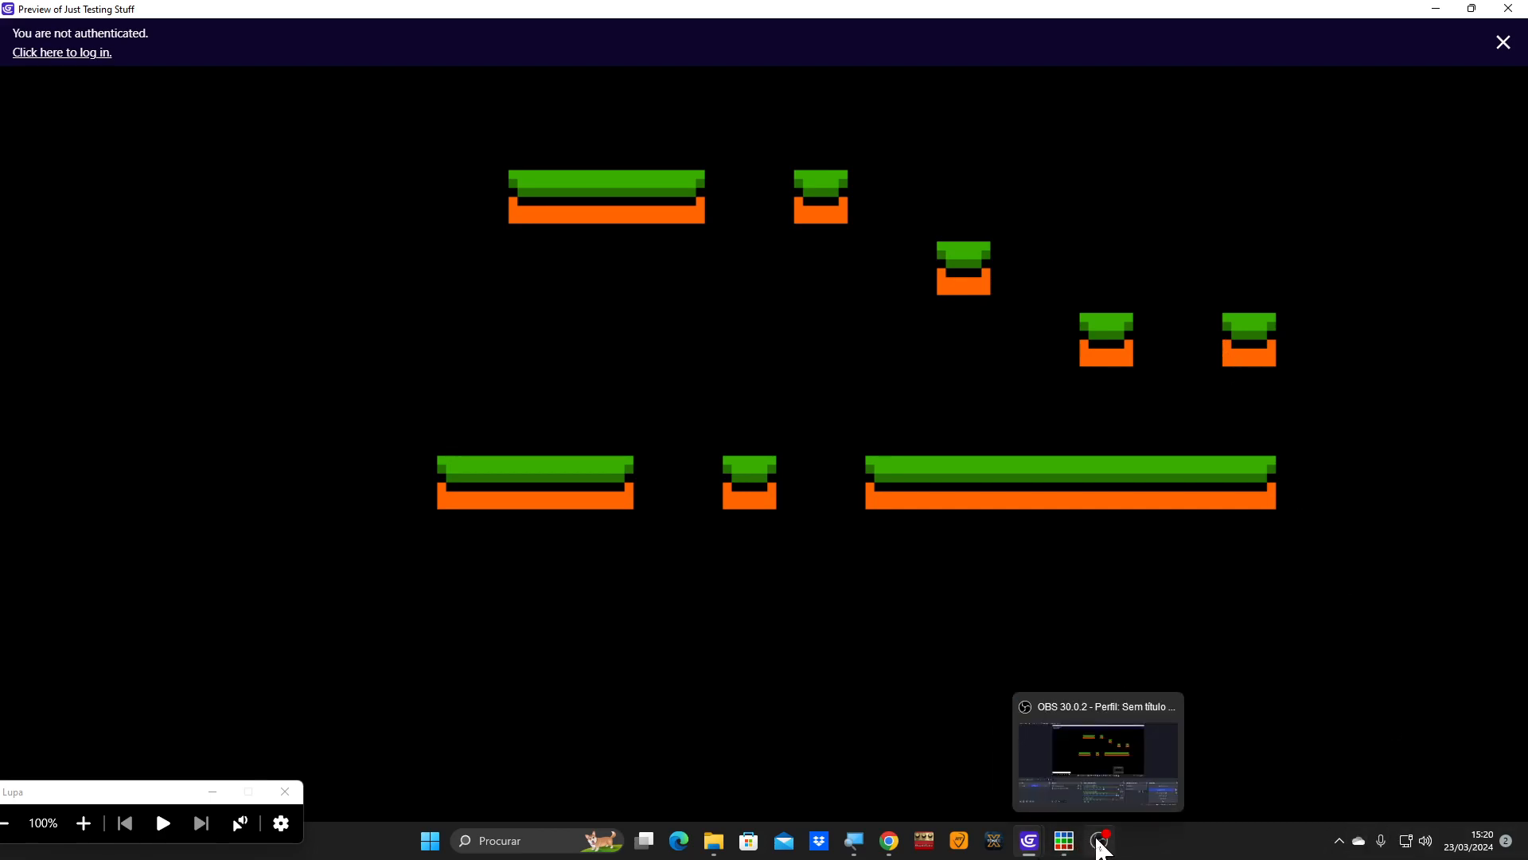